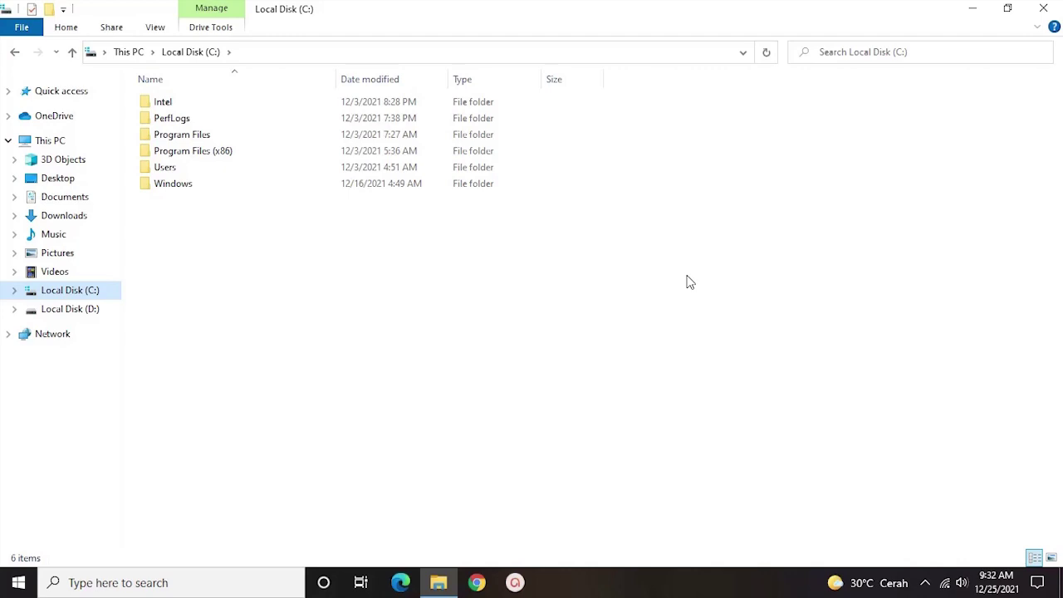
Switch to Chrome, search Google for "BERITA MUSIK" and restrict the results to news
right_click(523, 357)
click(563, 426)
click(476, 582)
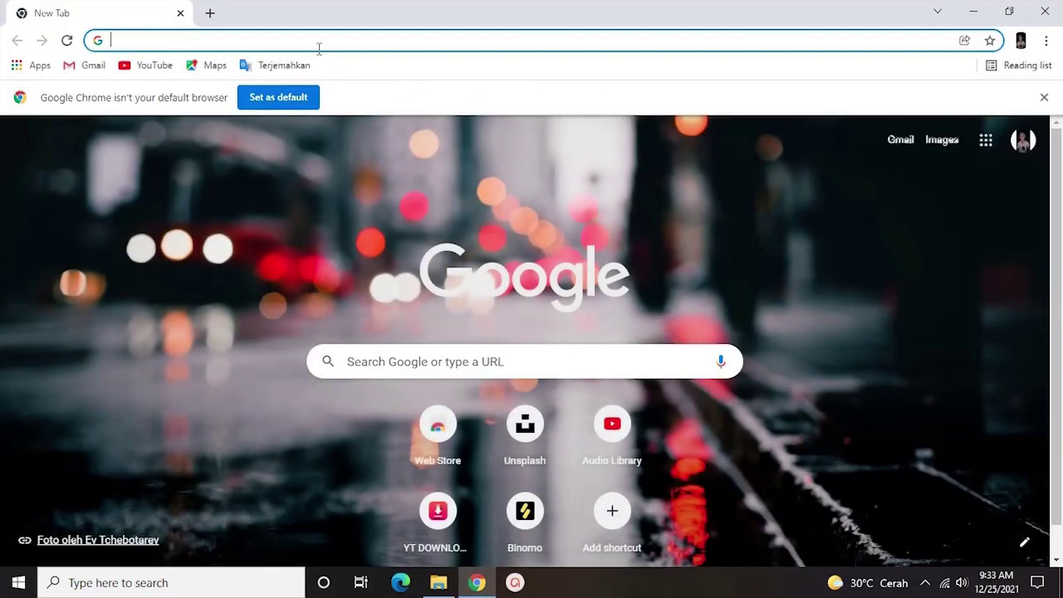
text(BERITA MUSIK)
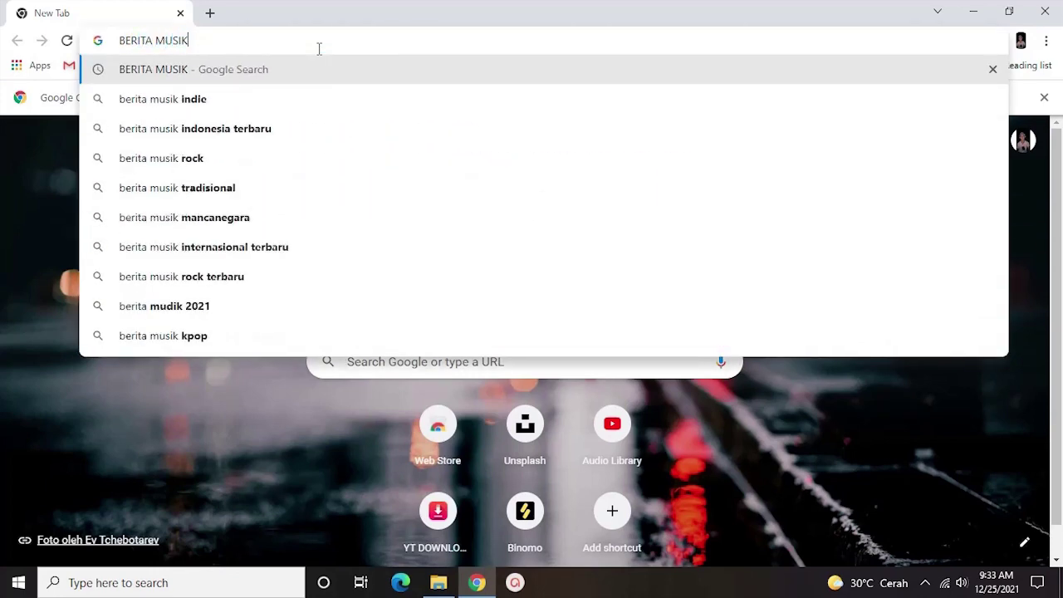
key(Return)
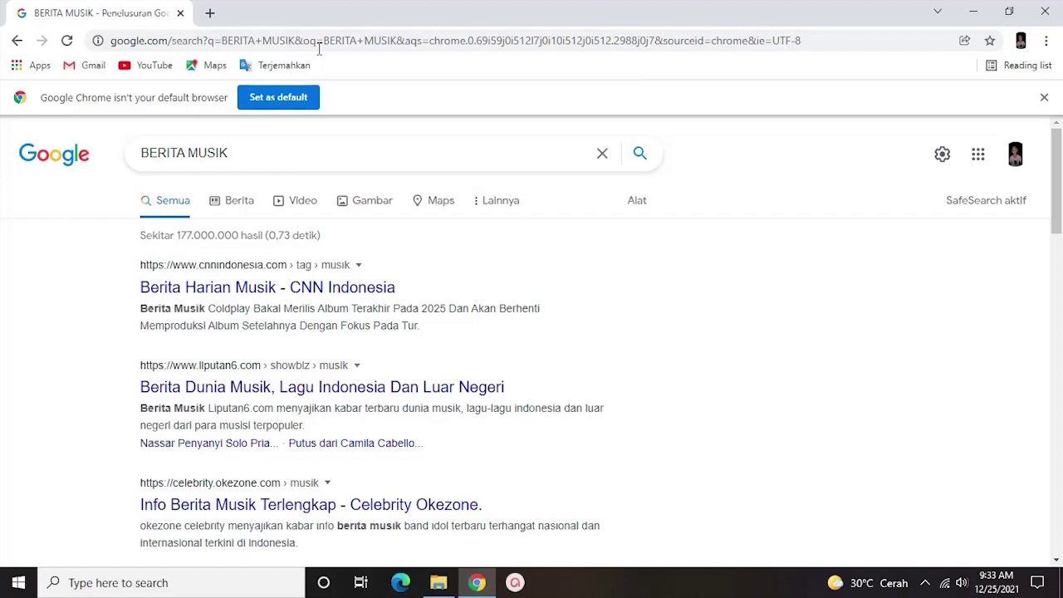
click(240, 205)
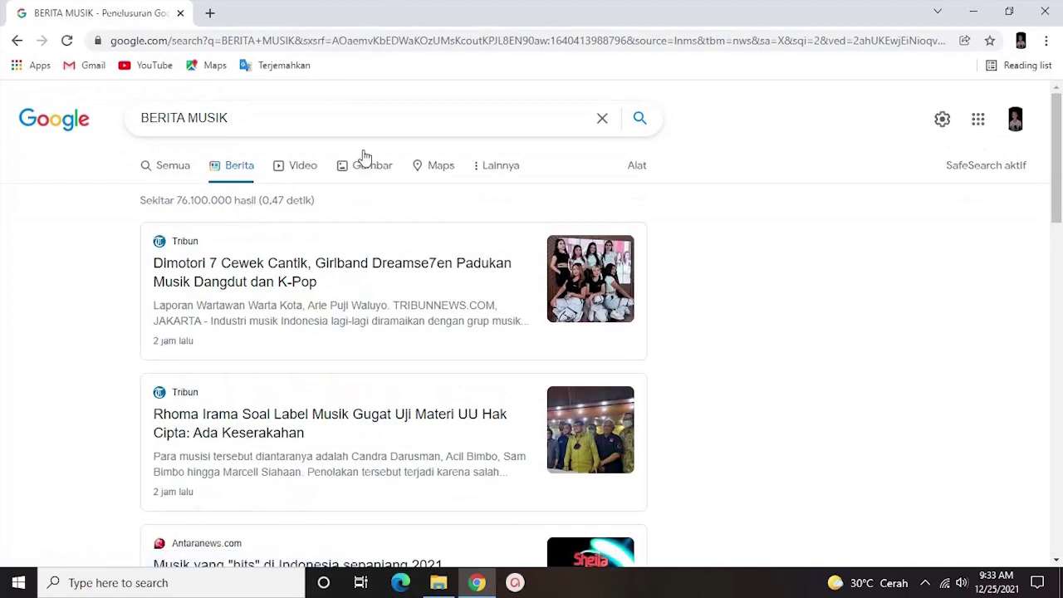
Browse the news results and open the Celebrity Okezone article "Rhoma Irama Ungkap Asal-usul Konflik Musik Rock vs Dangdut"
scroll(379, 201, down, 1)
scroll(379, 201, down, 1)
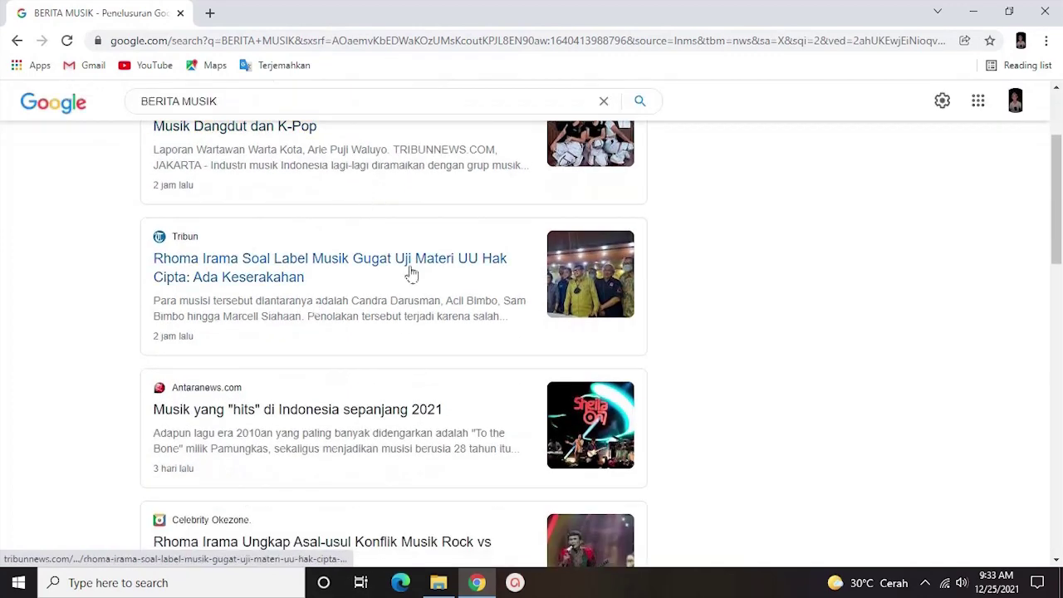
scroll(353, 221, up, 2)
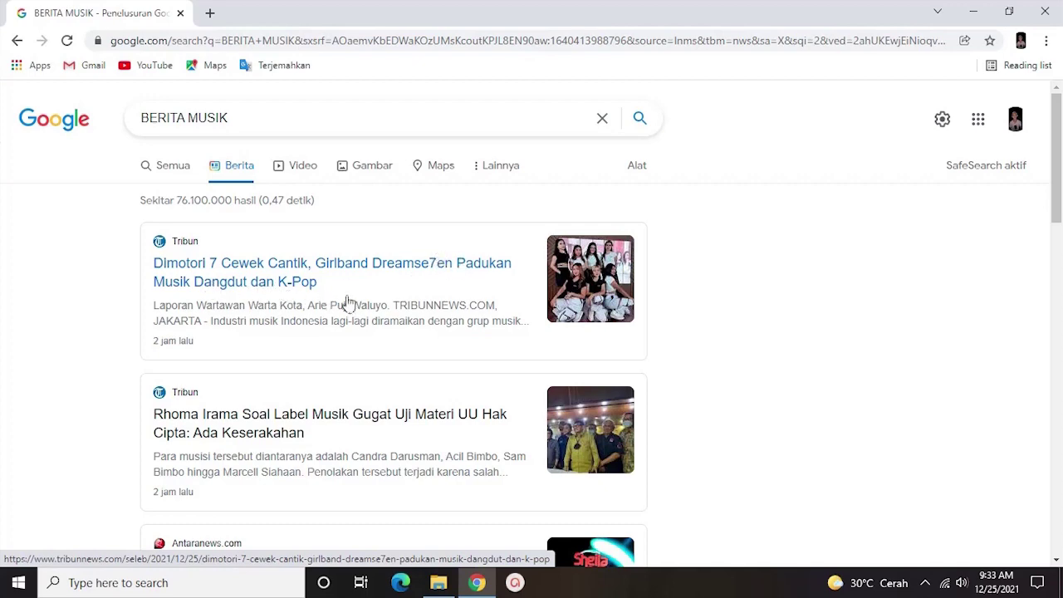
scroll(354, 320, down, 2)
scroll(354, 320, down, 3)
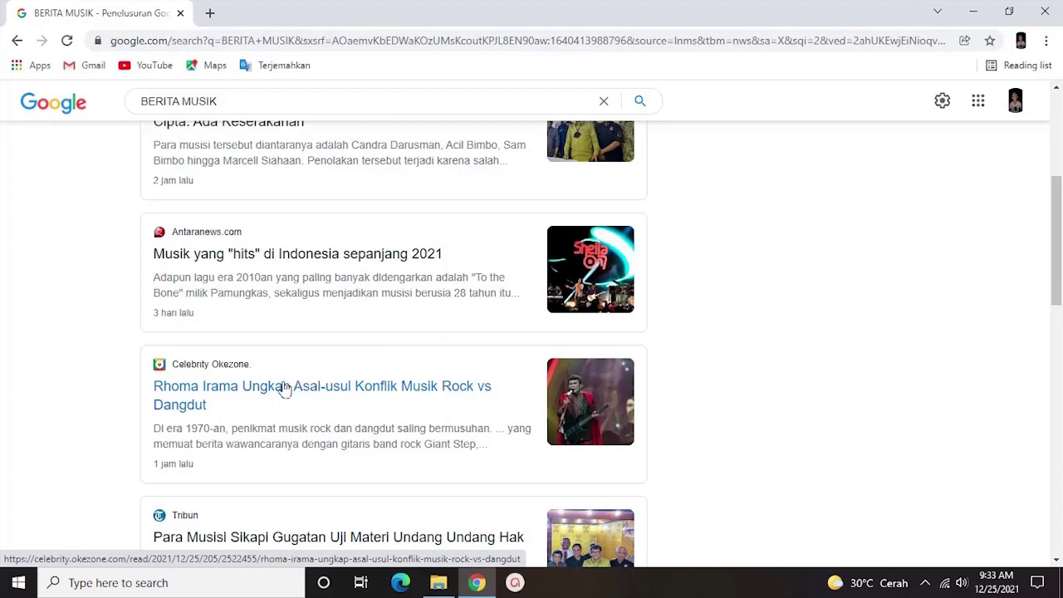
click(259, 392)
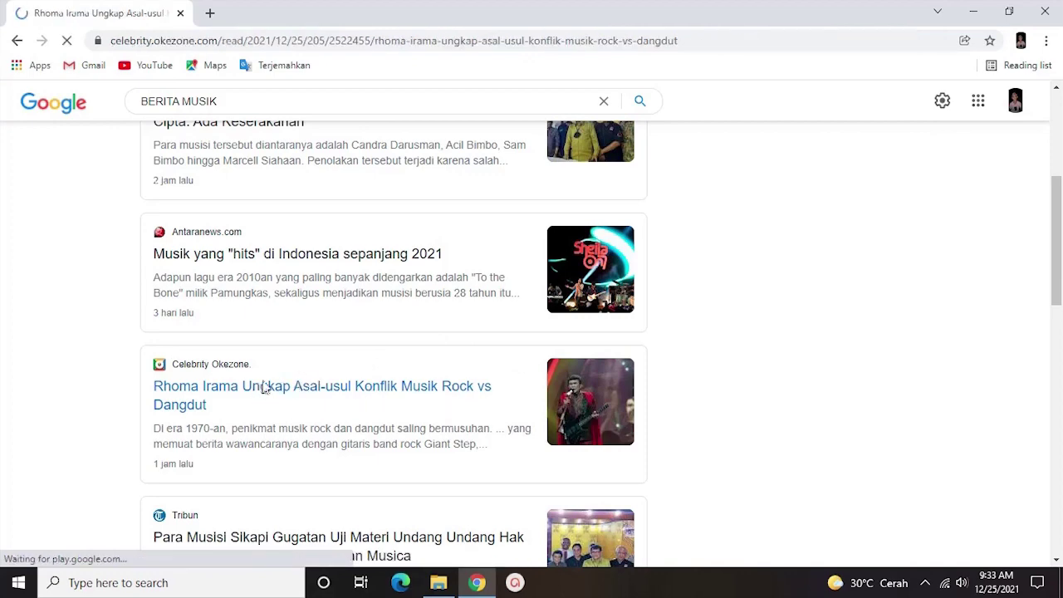
Decline the Okezone Celebrity notification request and return to the article's headline
scroll(274, 316, down, 12)
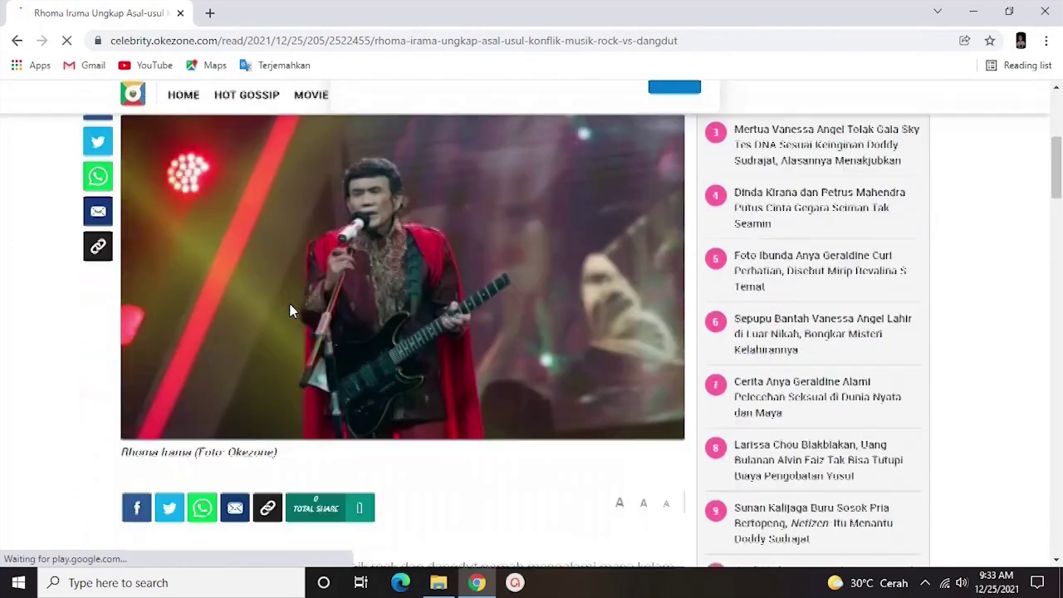
scroll(498, 249, up, 4)
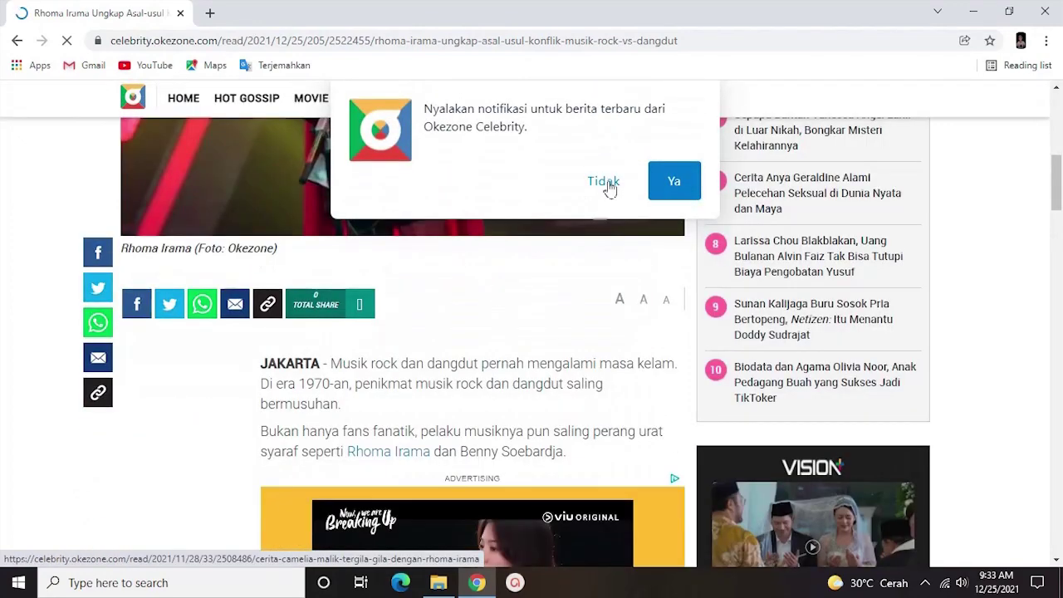
click(609, 184)
scroll(531, 318, up, 5)
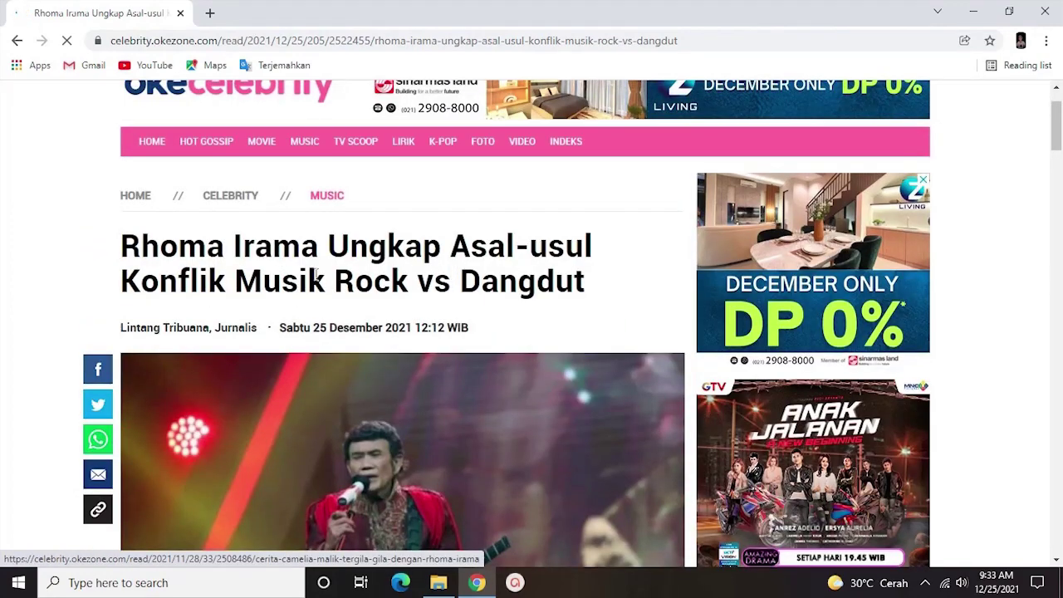
Copy the article's headline, open a blank Notepad document, paste the copied text and select all of it
drag(594, 285, 130, 247)
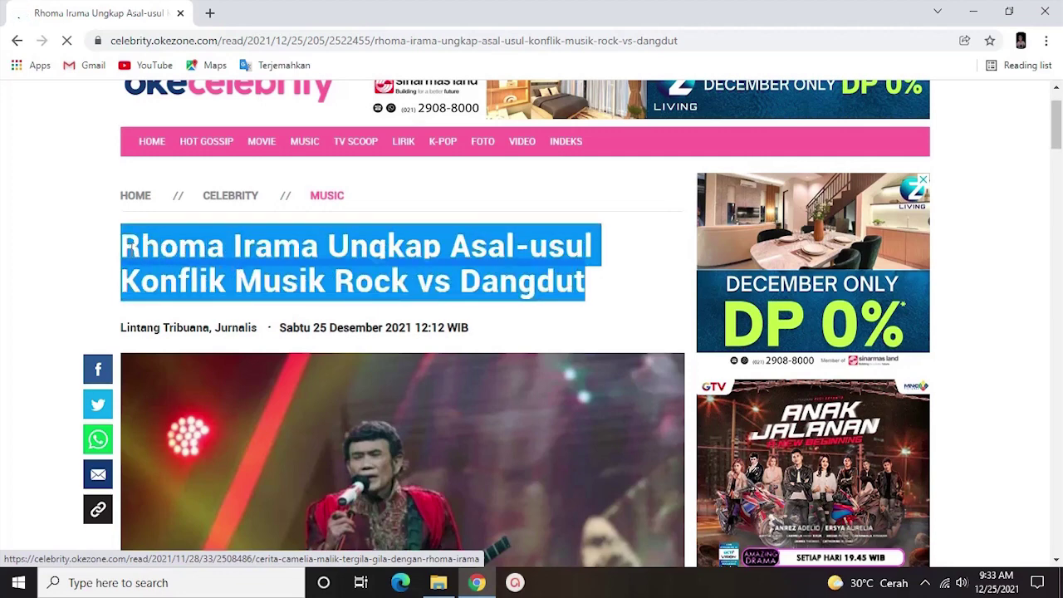
click(131, 249)
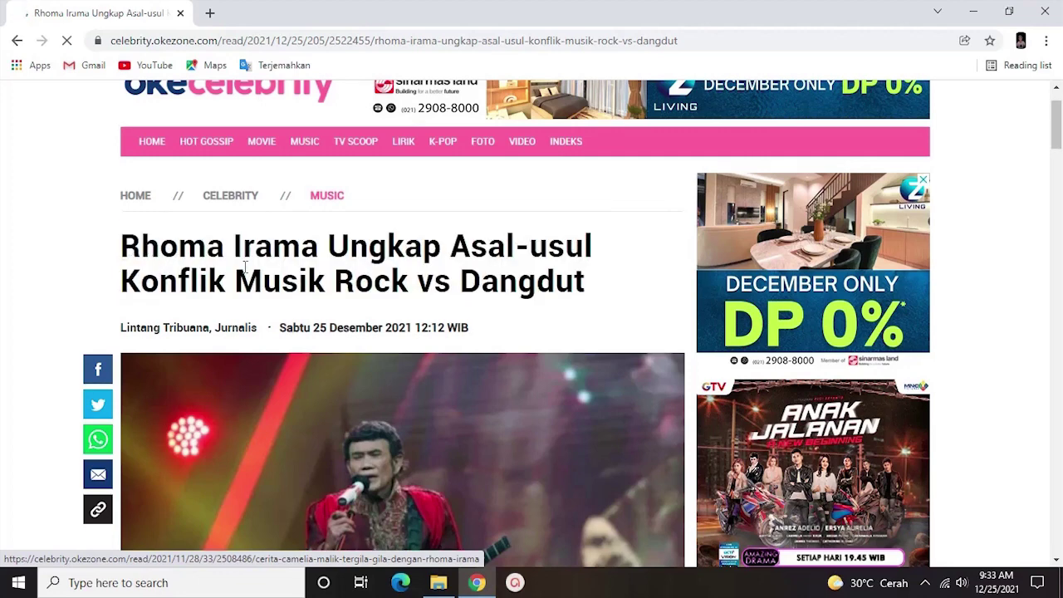
click(271, 582)
click(259, 425)
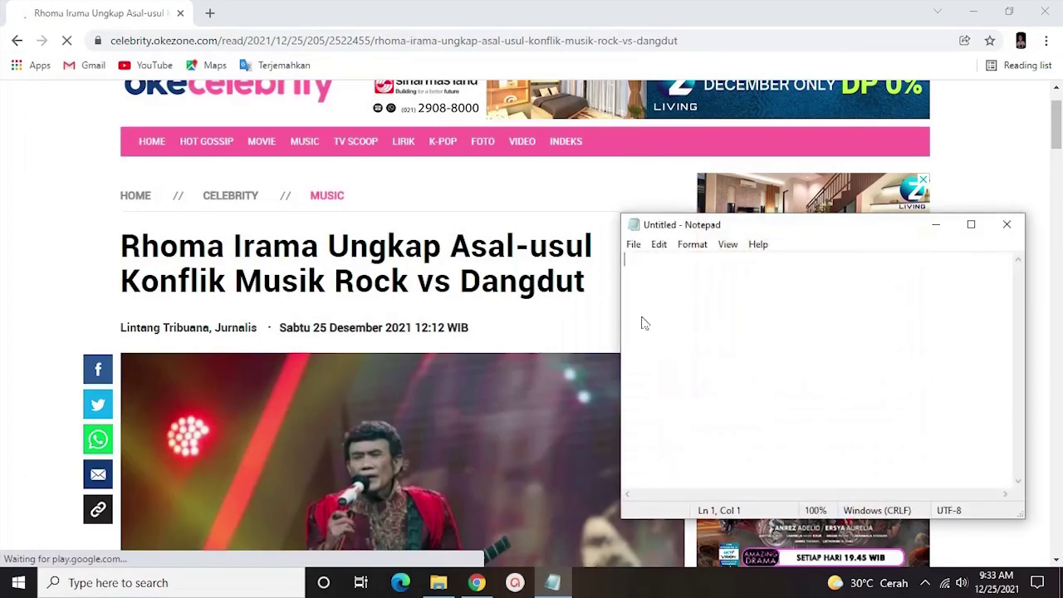
key(ctrl+v)
scroll(725, 310, left, 3)
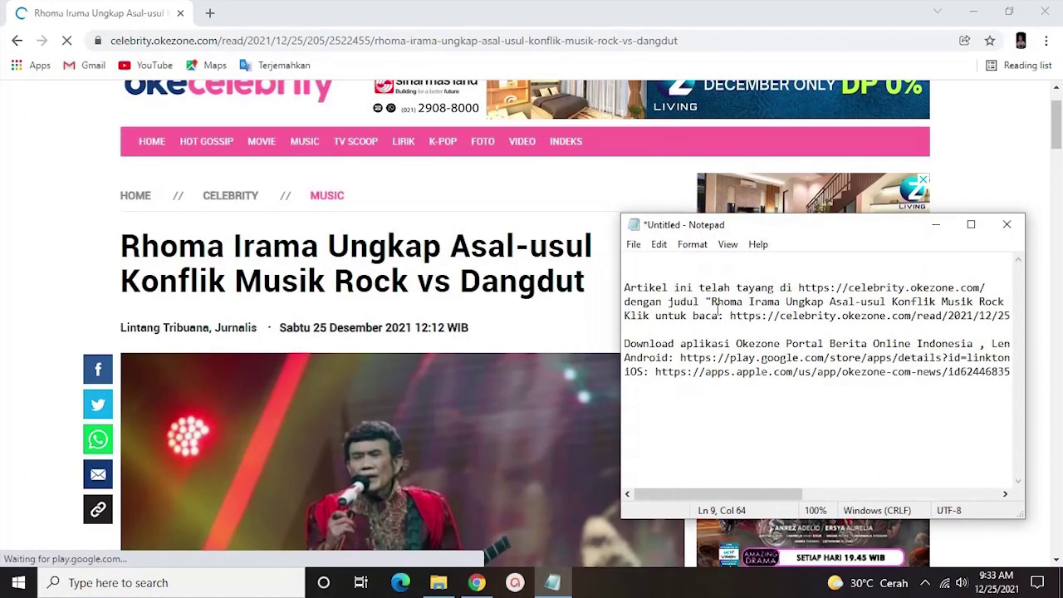
key(ctrl+a)
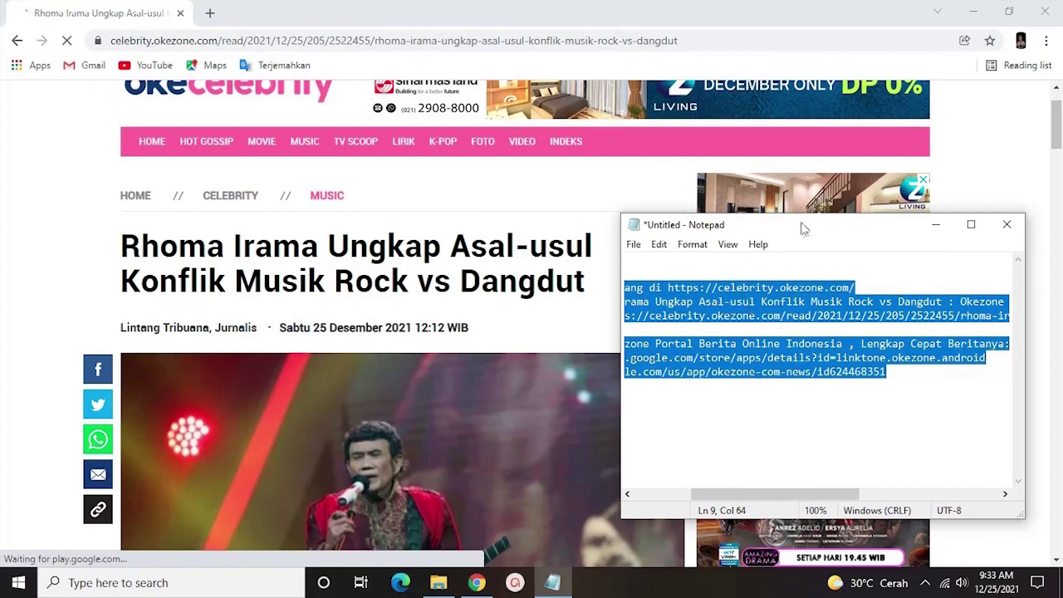
Copy the complete two-line headline from the article again and replace the Notepad text with it
drag(620, 293, 121, 241)
right_click(123, 256)
click(171, 270)
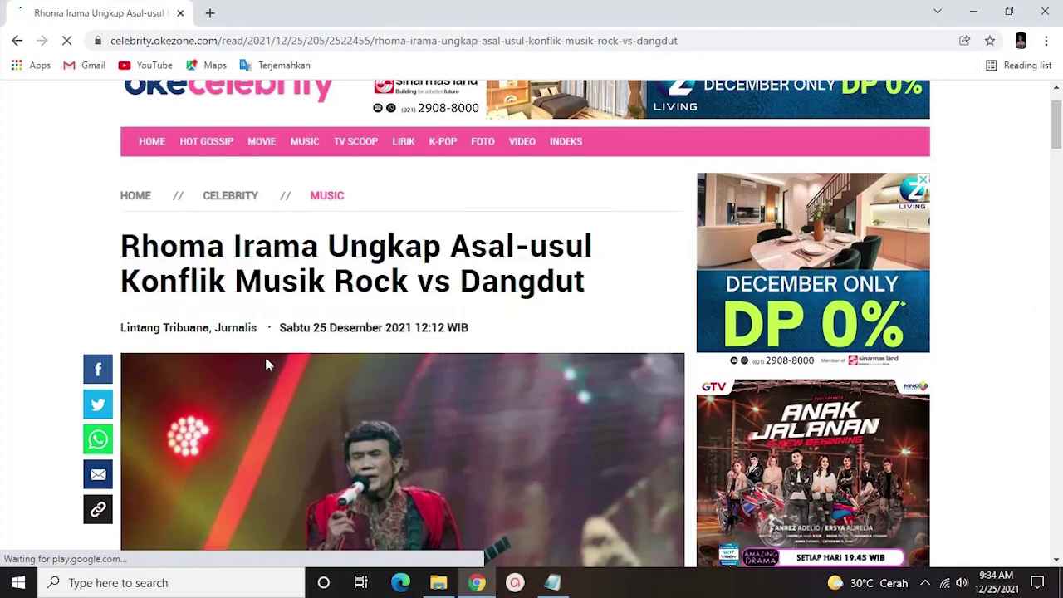
click(552, 582)
click(630, 430)
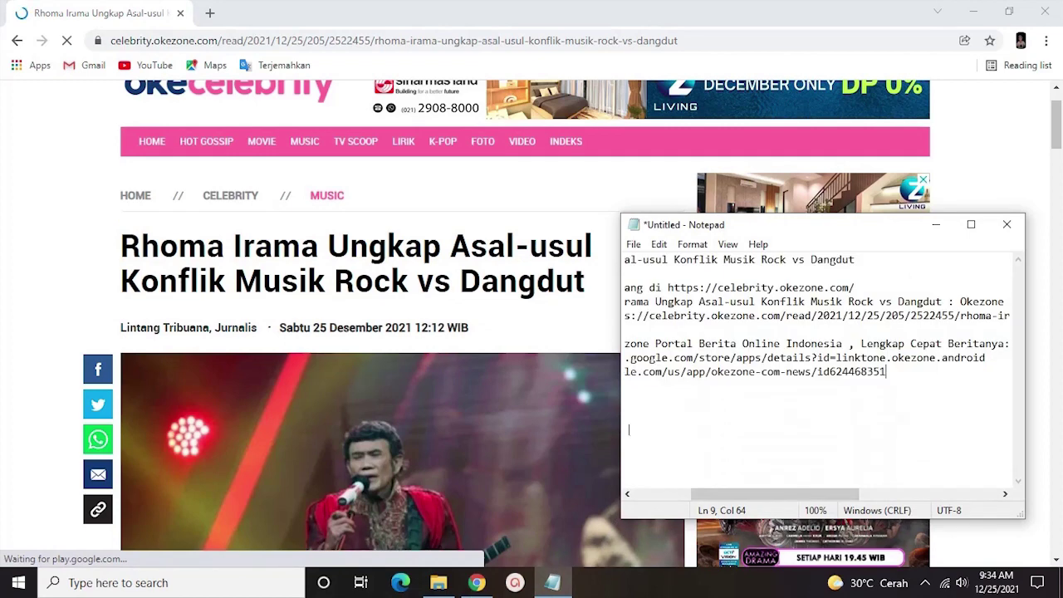
scroll(660, 392, left, 4)
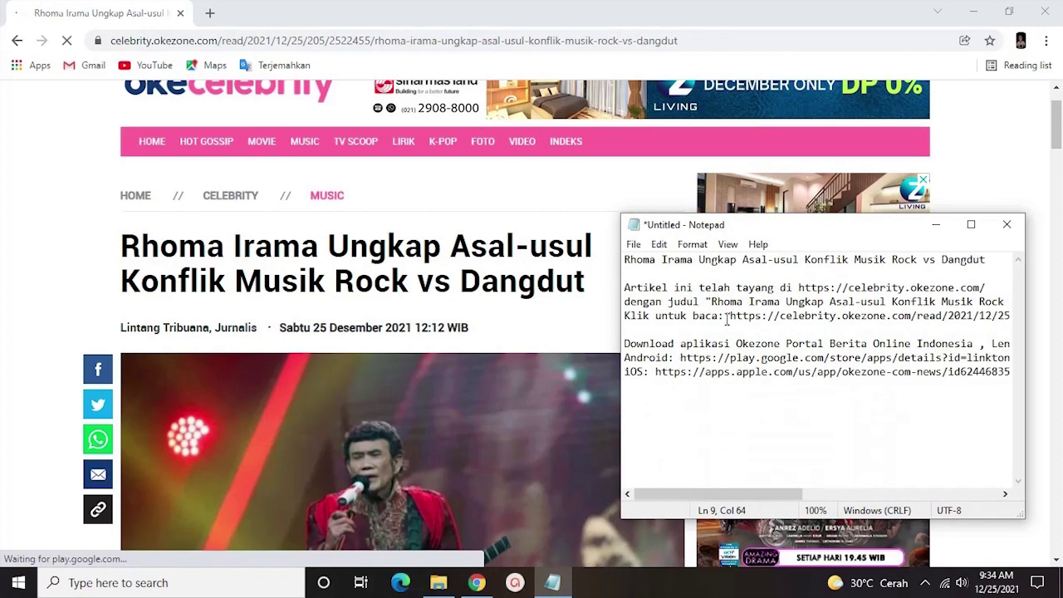
Delete the source attribution and the app download links below the headline in Notepad
scroll(782, 308, right, 3)
scroll(826, 305, left, 3)
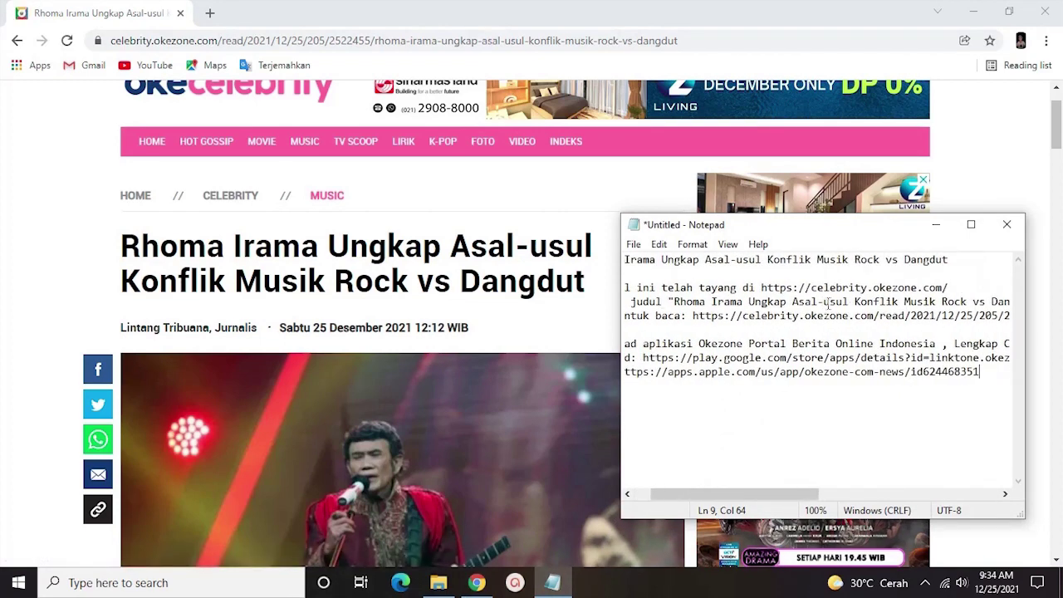
scroll(735, 305, right, 10)
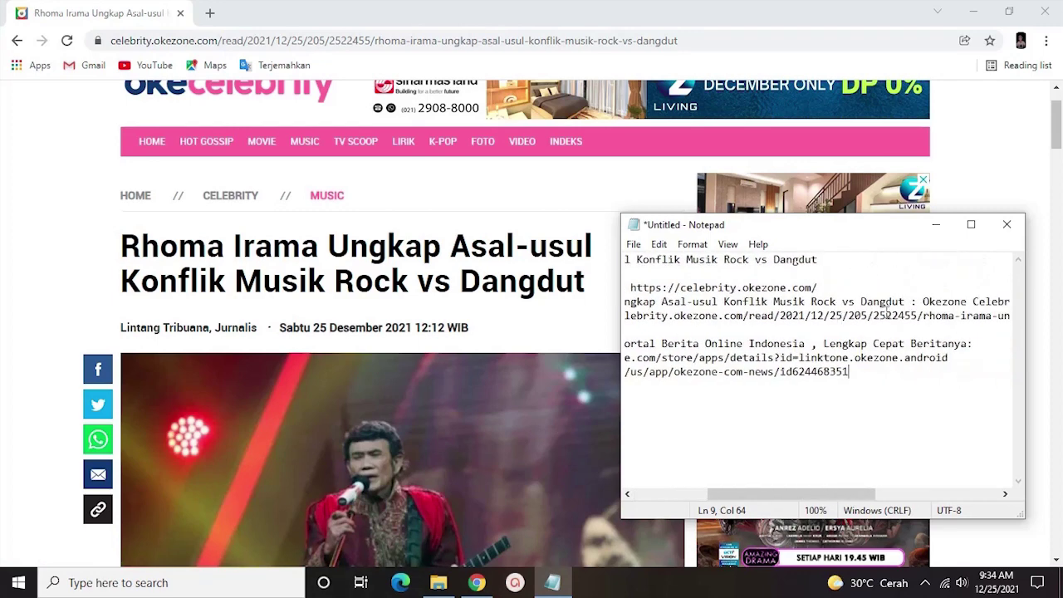
scroll(883, 309, left, 2)
drag(904, 302, 957, 390)
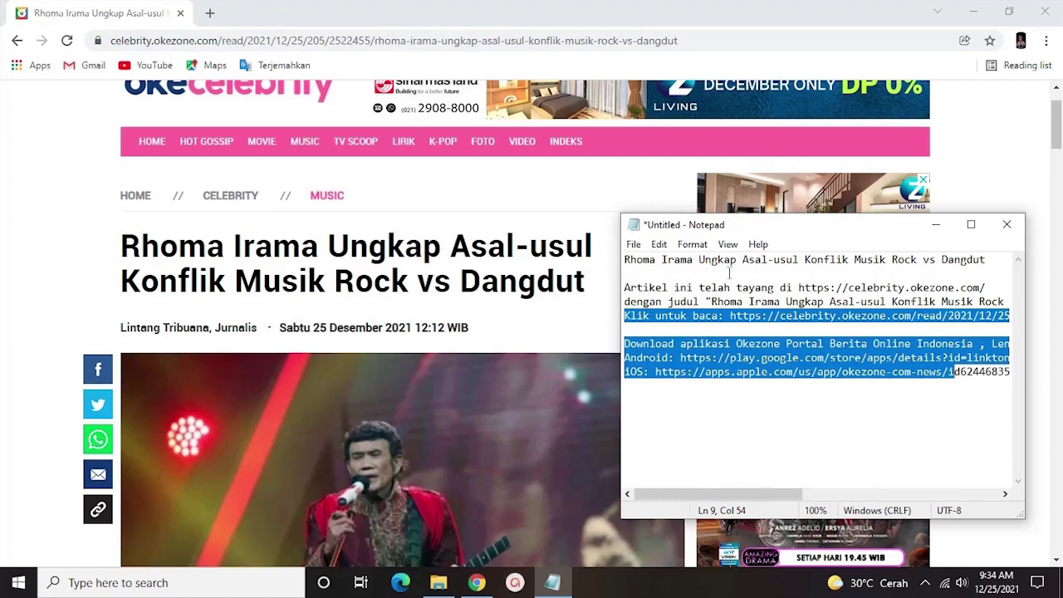
drag(628, 283, 1032, 399)
key(Delete)
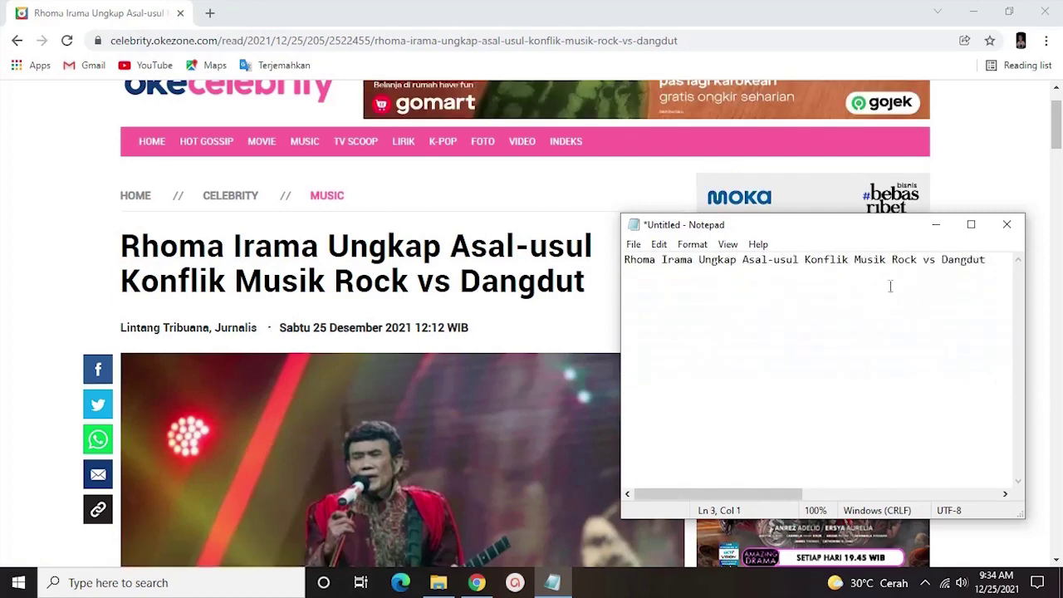
Place the Notepad cursor below the headline and copy the article's first two paragraphs, starting at "Musik rock dan dangdut"
click(955, 263)
key(Down)
scroll(474, 325, down, 5)
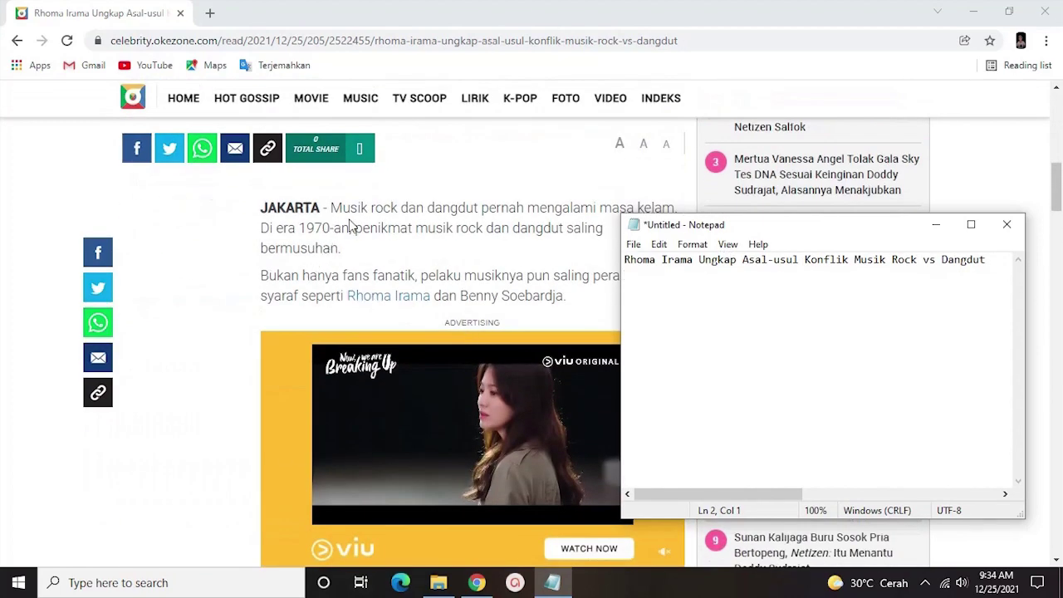
scroll(470, 212, down, 1)
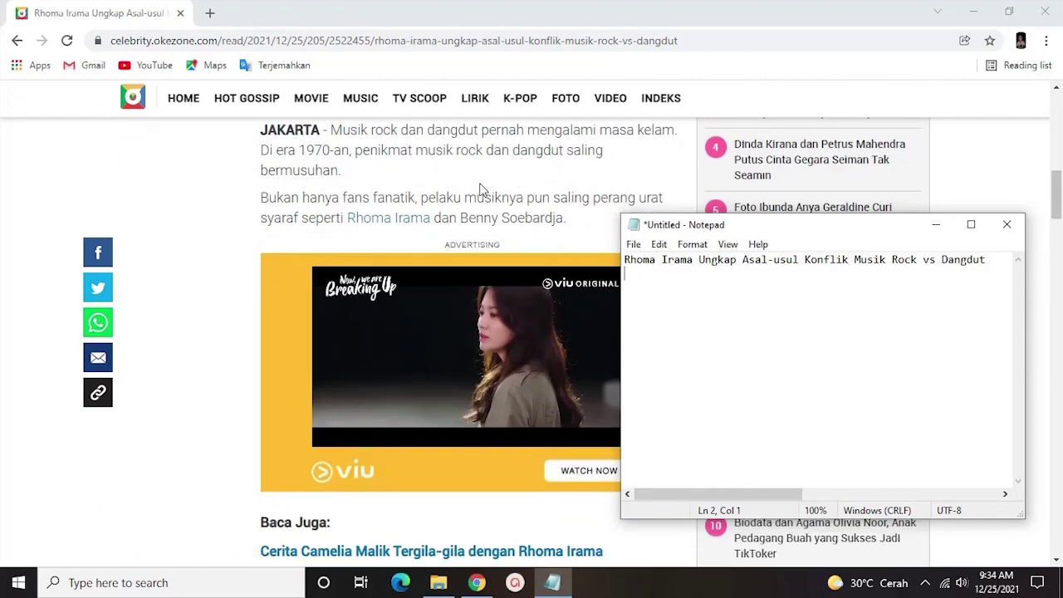
scroll(427, 196, up, 1)
drag(331, 208, 631, 301)
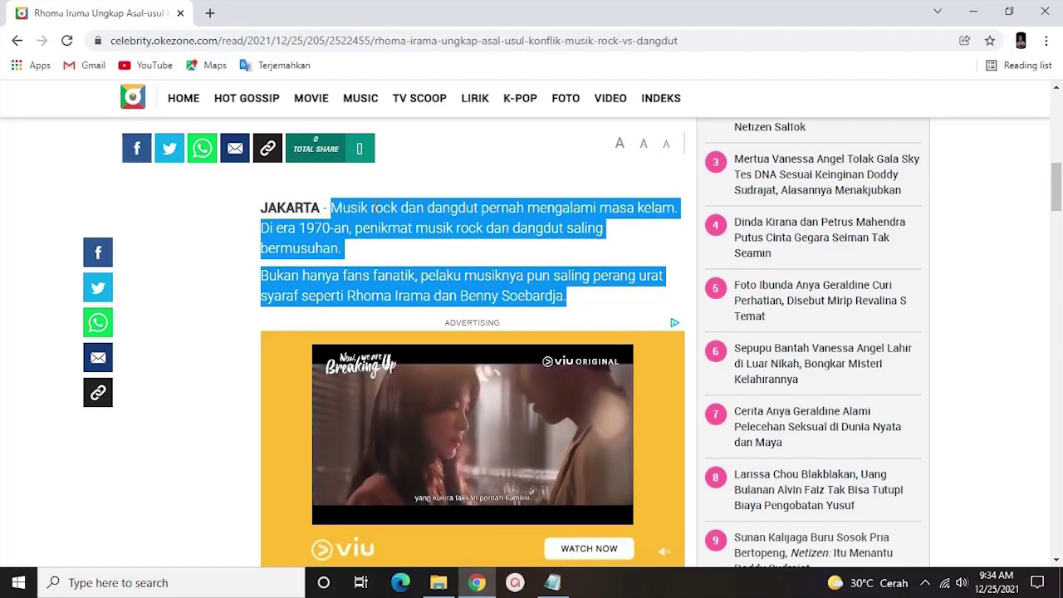
right_click(541, 249)
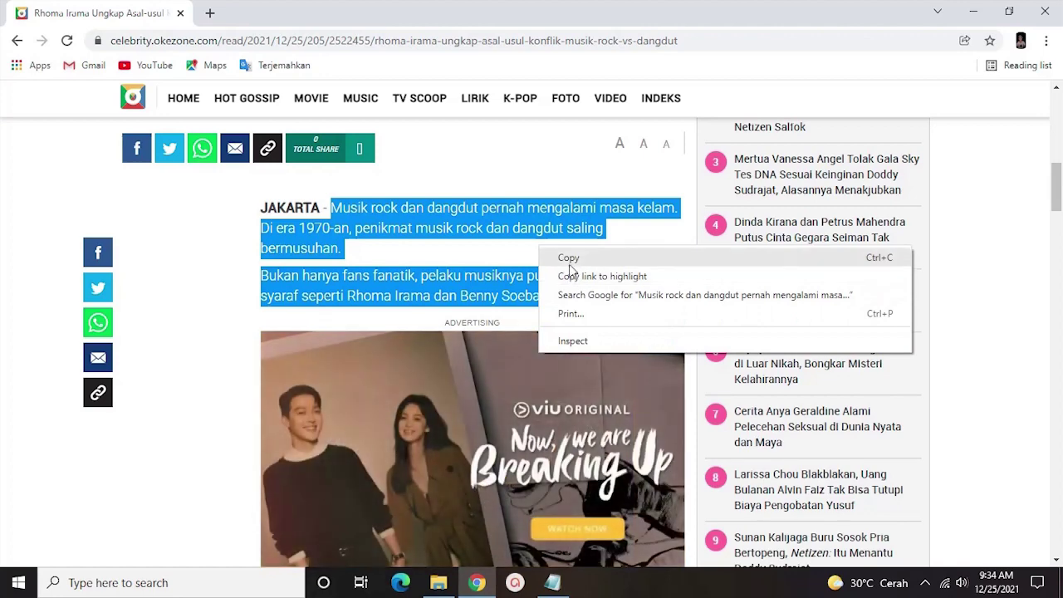
click(570, 258)
Paste the copied paragraphs below the headline in Notepad after a blank line, and delete the attribution text that follows them
click(552, 582)
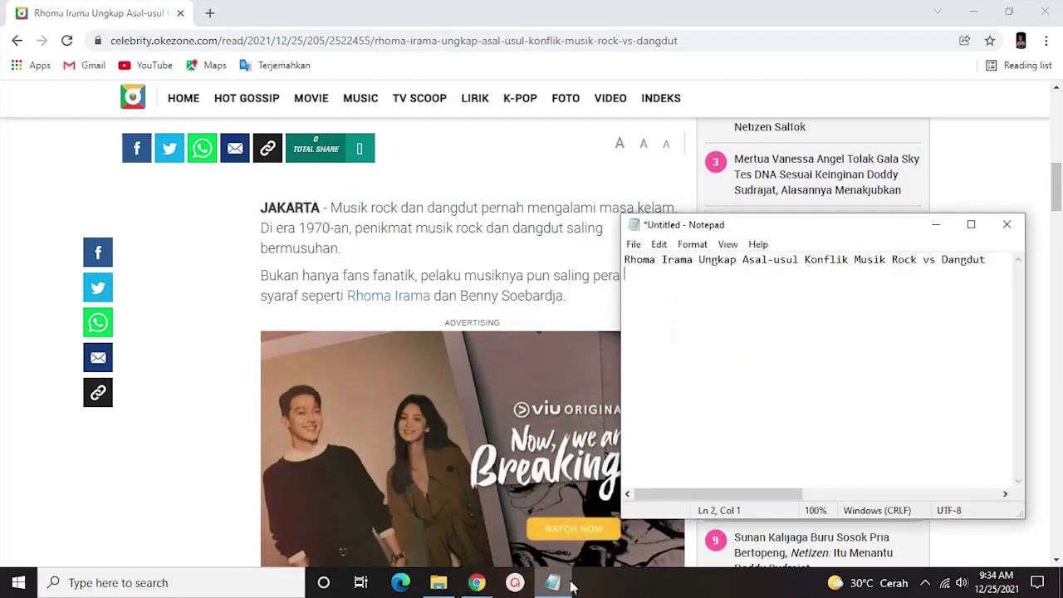
key(Return)
key(ctrl+v)
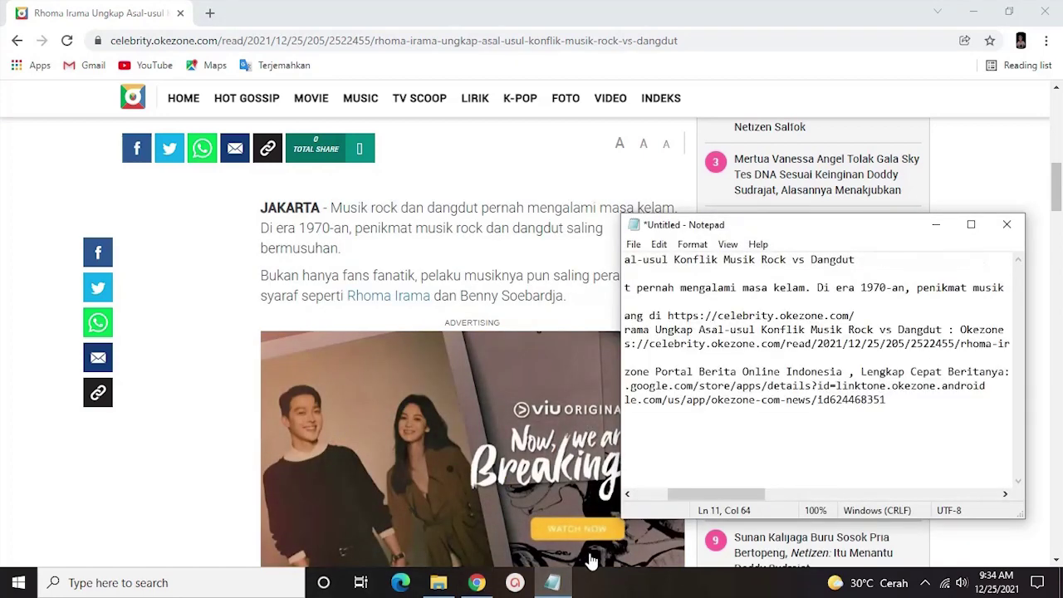
scroll(819, 366, left, 3)
drag(625, 316, 1060, 418)
key(BackSpace)
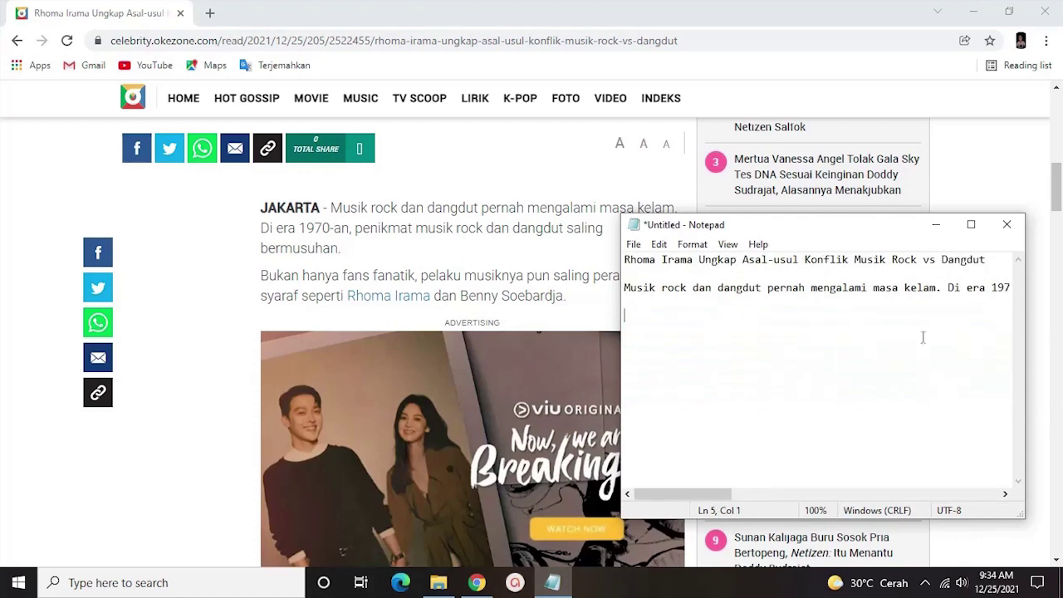
Maximize the Notepad window and break the long paragraph onto a new line before "pelaku musiknya"
click(971, 224)
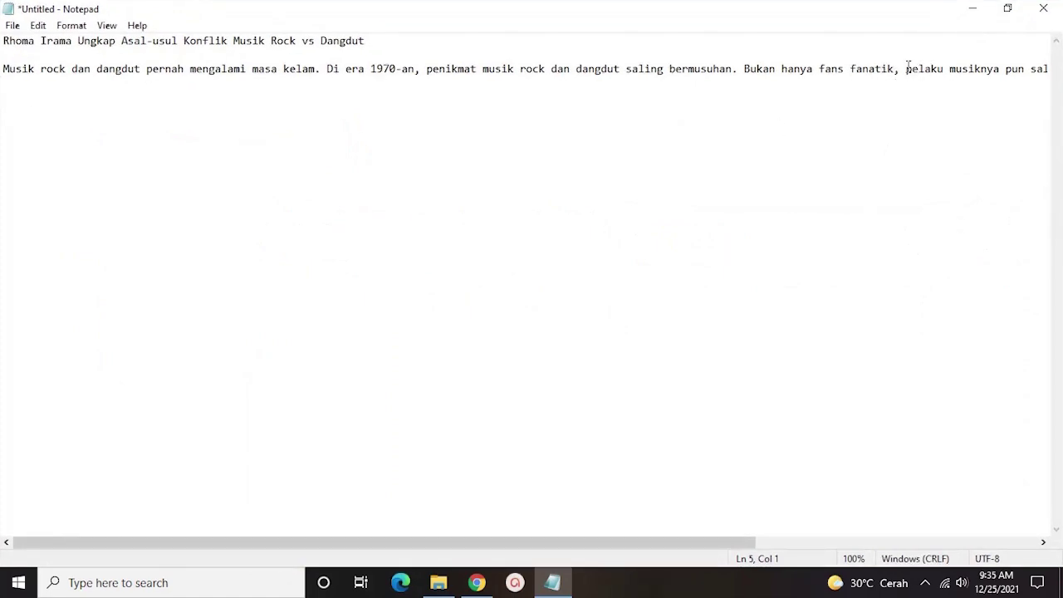
click(951, 69)
click(908, 70)
key(BackSpace)
key(Return)
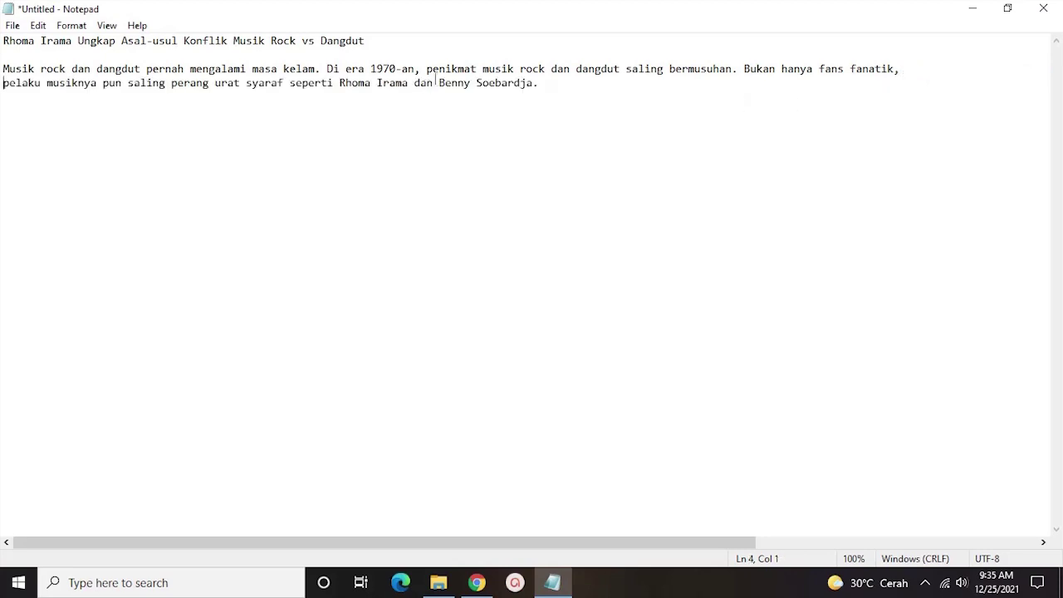
Switch to Chrome and copy the article paragraph below the podcast photo, starting at "Podcast di channel youtube"
click(475, 582)
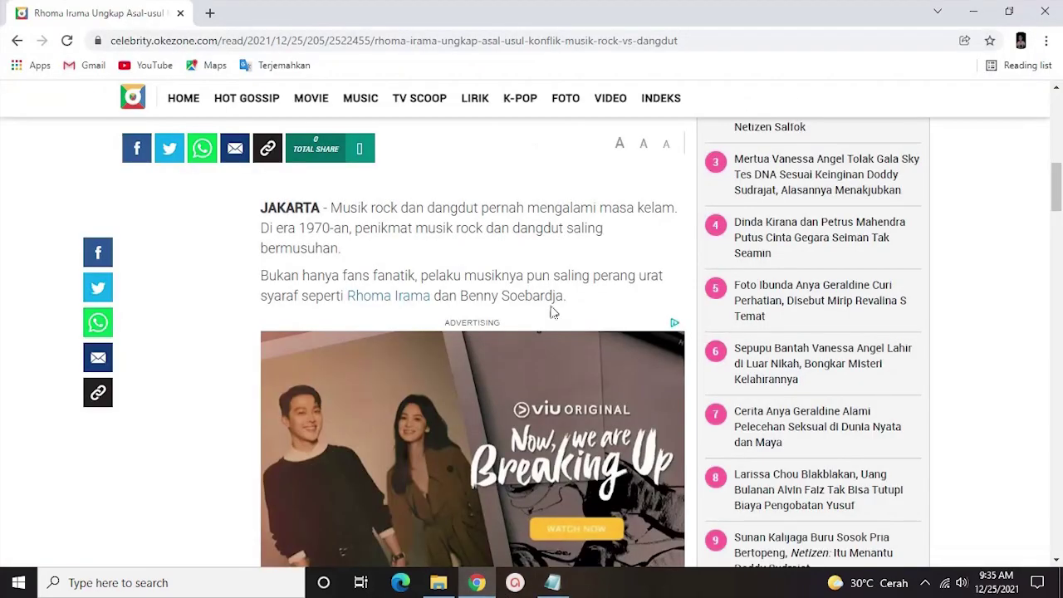
scroll(549, 316, down, 1)
scroll(548, 315, down, 9)
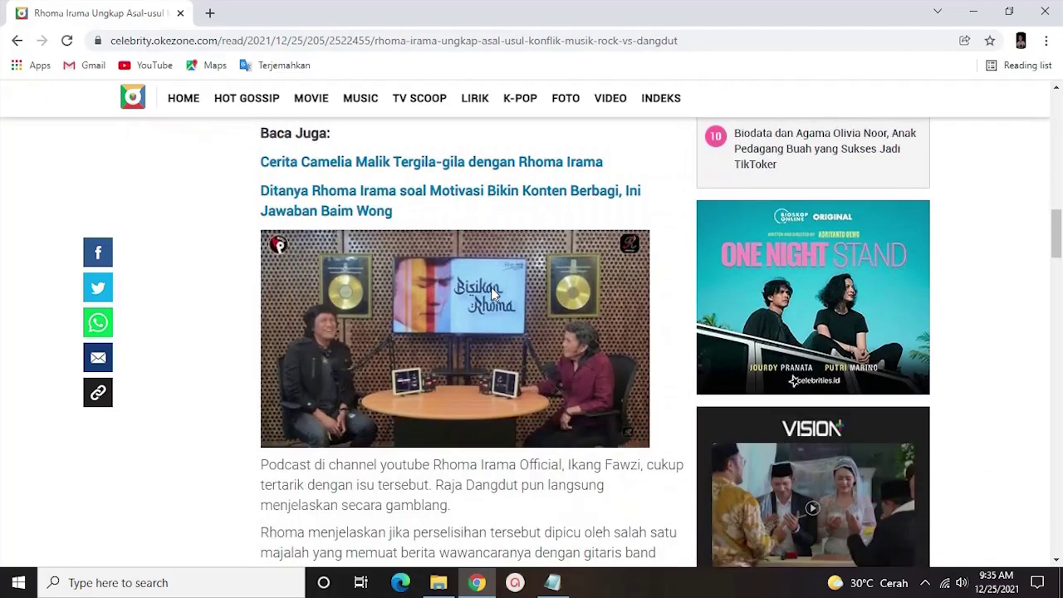
scroll(491, 290, up, 1)
scroll(433, 272, up, 2)
scroll(438, 280, down, 7)
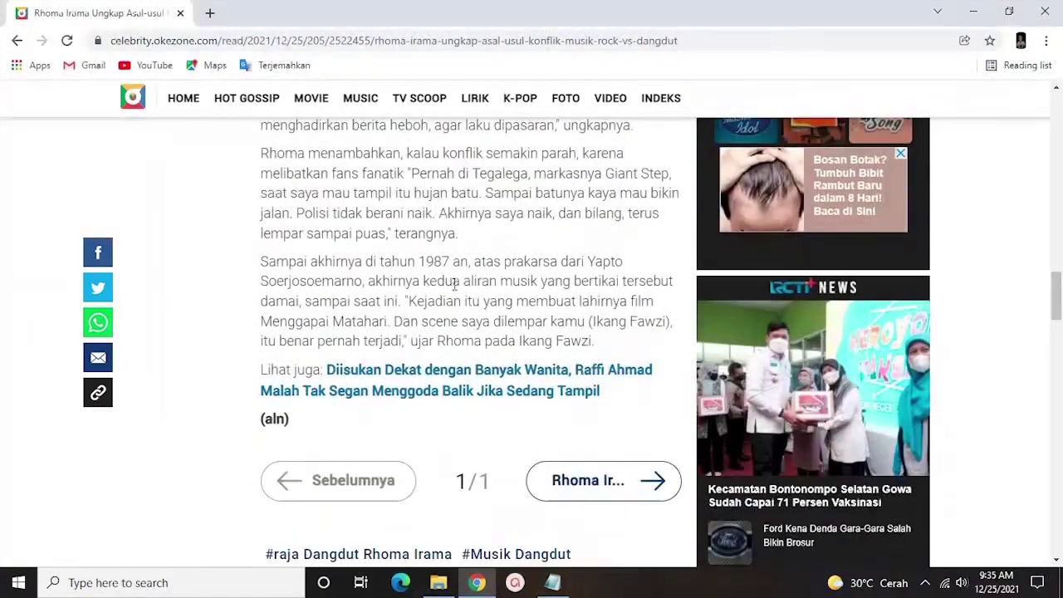
scroll(448, 365, up, 4)
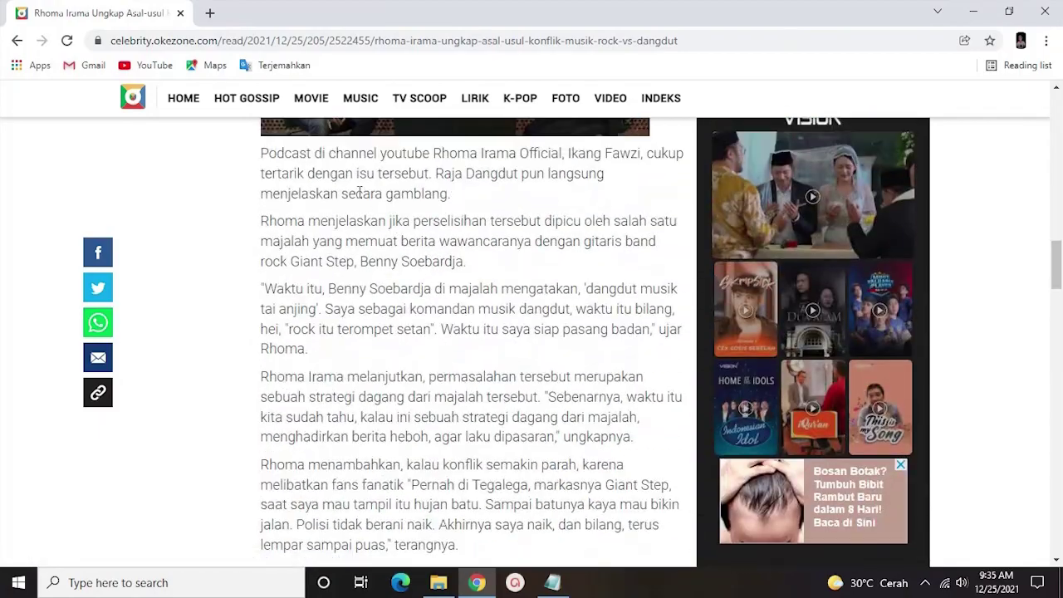
scroll(408, 438, down, 9)
scroll(427, 225, up, 5)
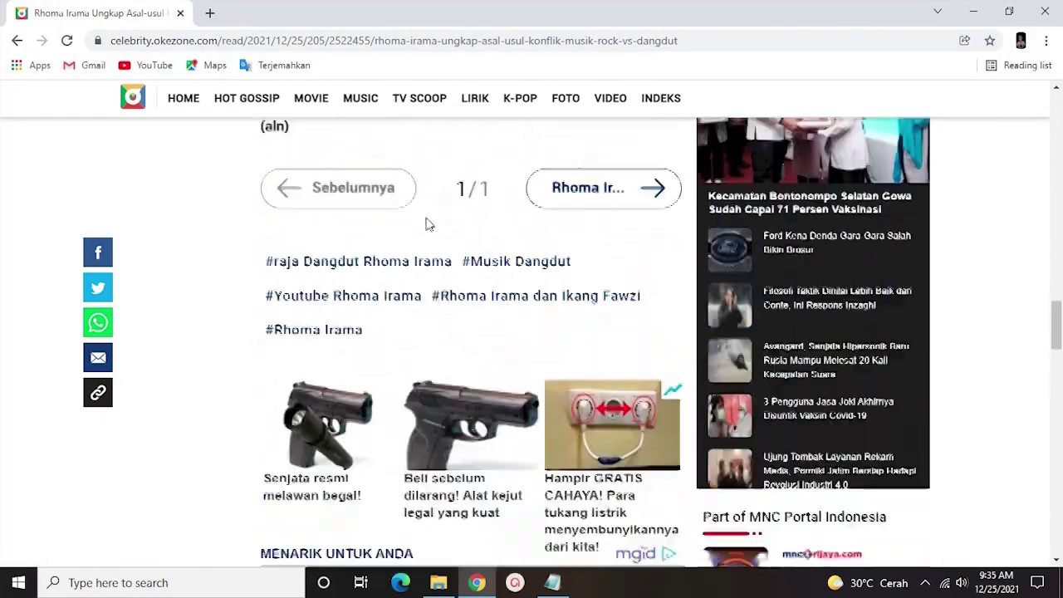
scroll(508, 404, up, 6)
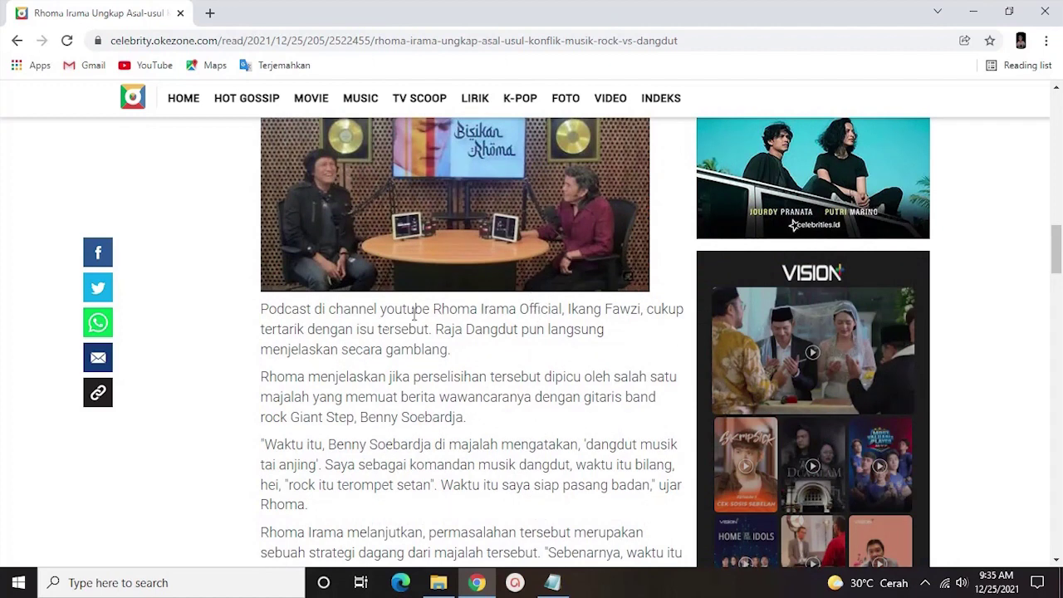
drag(262, 308, 455, 355)
right_click(455, 357)
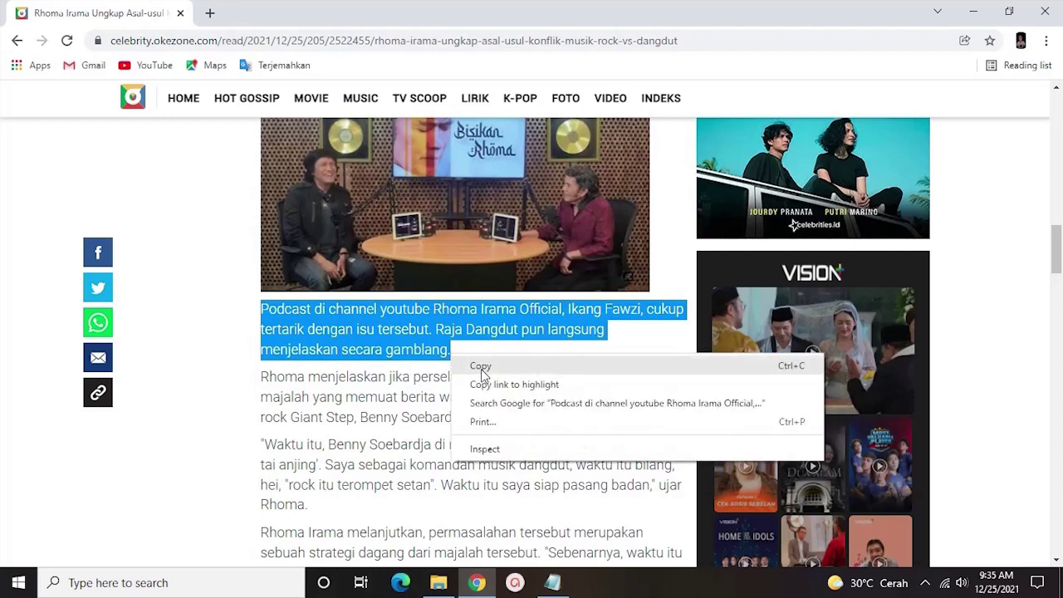
click(480, 366)
Paste the copied paragraph on a new line below the existing Notepad text, and delete the attribution and app download links under it
click(552, 582)
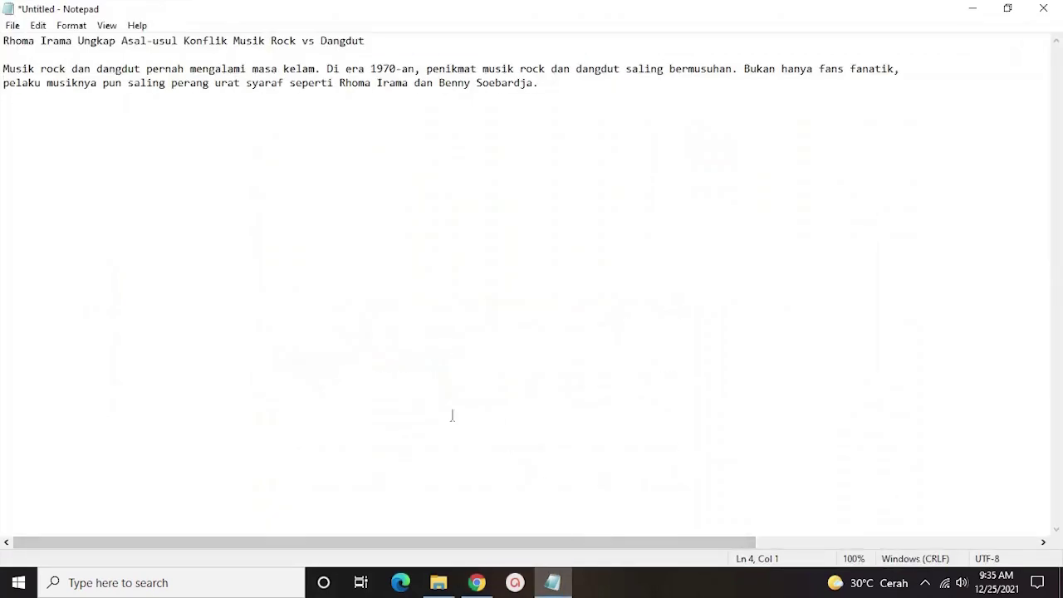
click(554, 83)
key(ctrl+v)
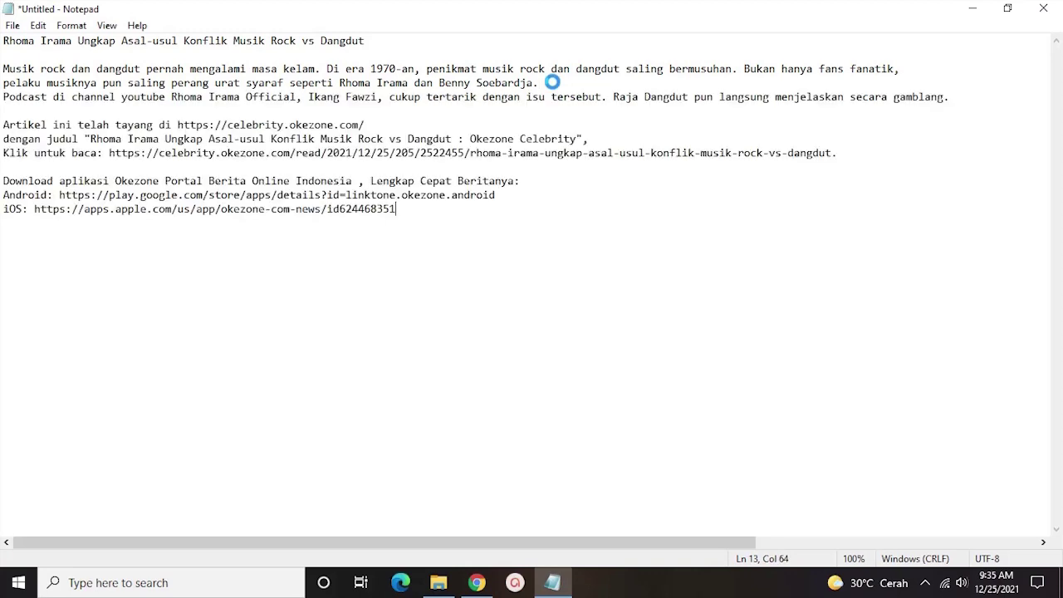
drag(4, 124, 491, 221)
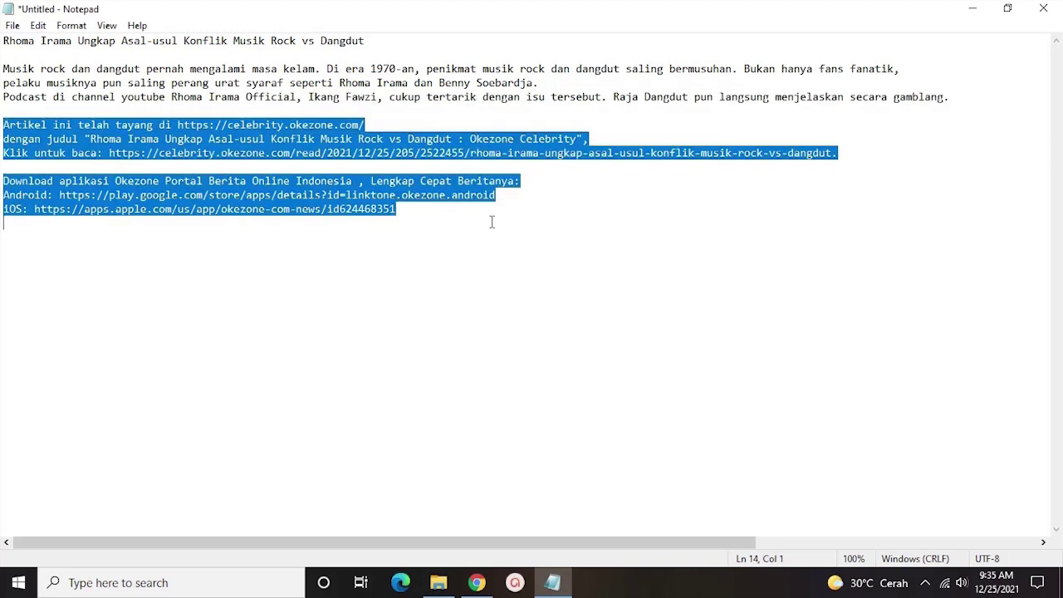
key(BackSpace)
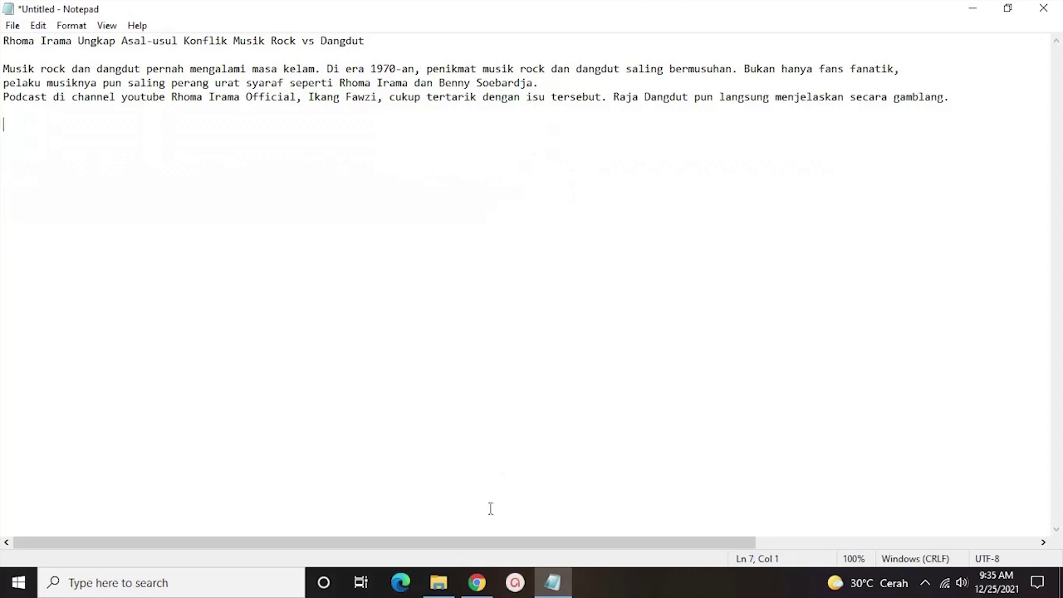
Try to transfer the Chrome article paragraph starting at "Rhoma menjelaskan" to Notepad, and delete the pasted attribution text
click(476, 582)
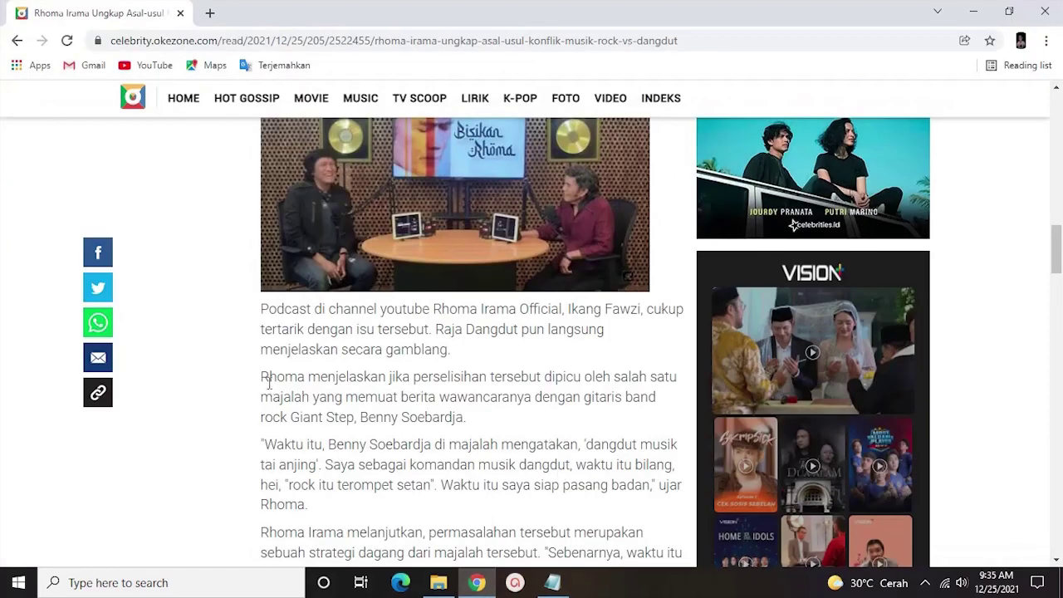
drag(262, 378, 532, 418)
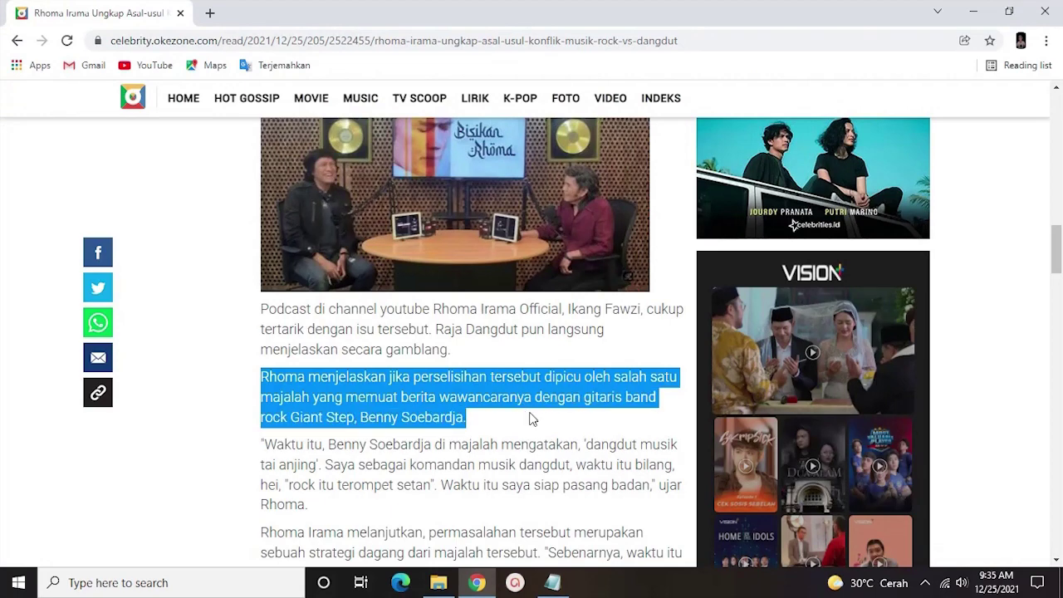
click(532, 418)
click(552, 583)
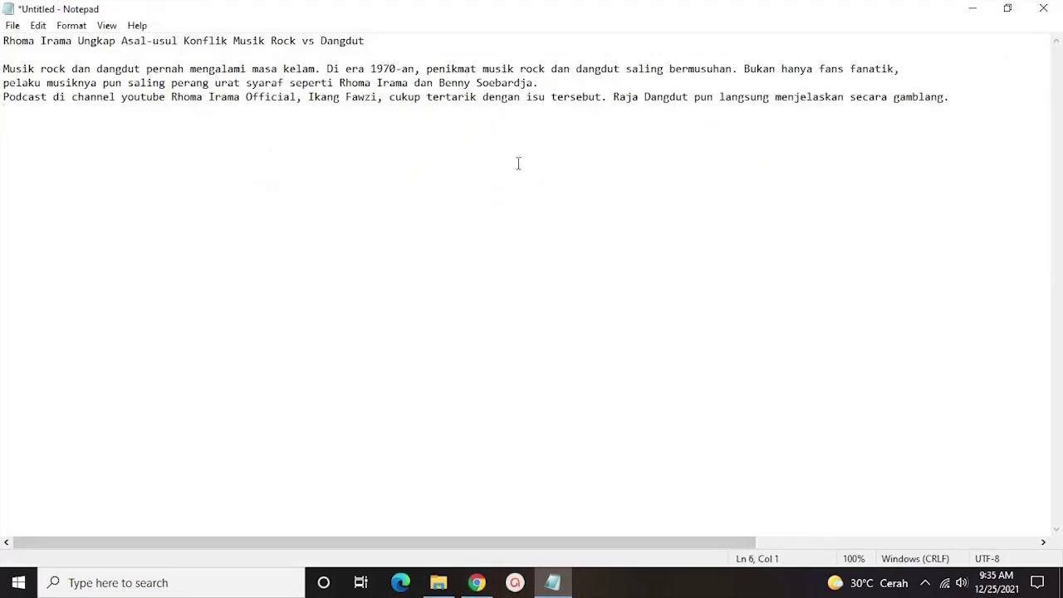
key(ctrl+v)
drag(7, 141, 329, 258)
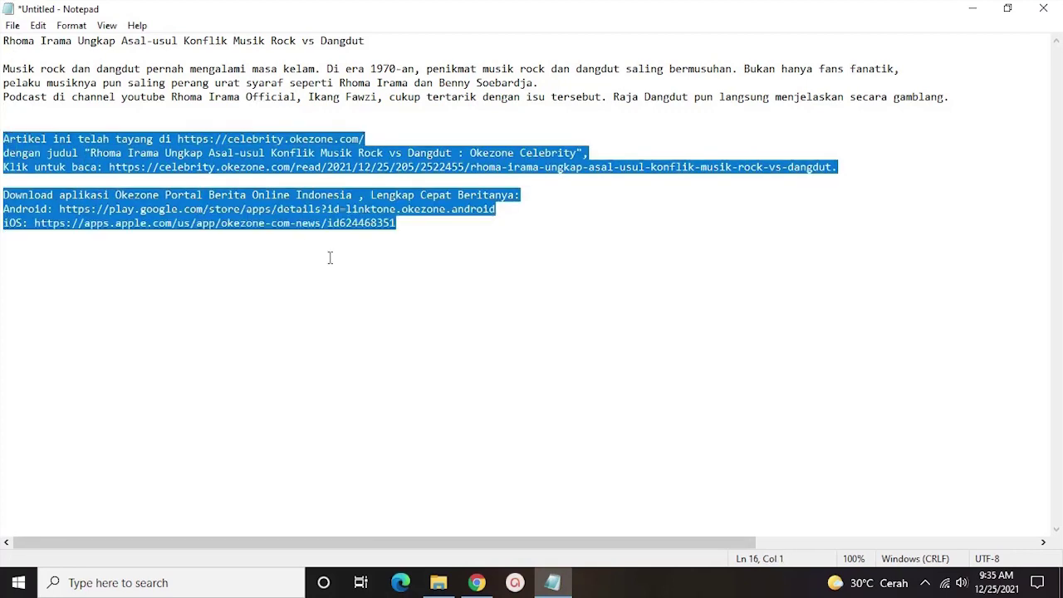
key(BackSpace)
key(BackSpace)
key(BackSpace)
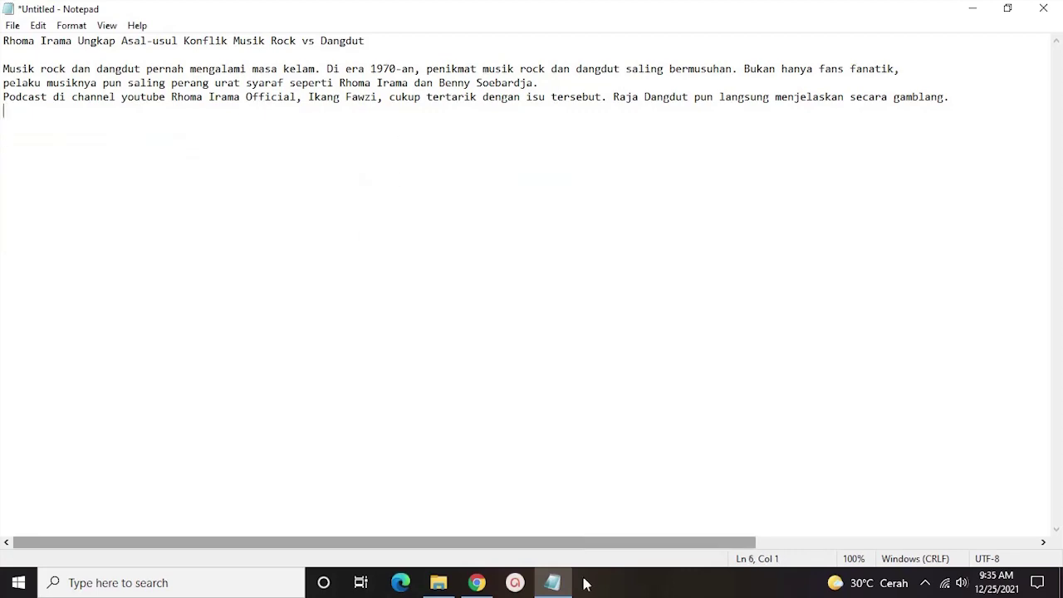
Switch to Chrome and copy the article paragraph starting at "Rhoma menjelaskan jika perselisihan"
click(476, 582)
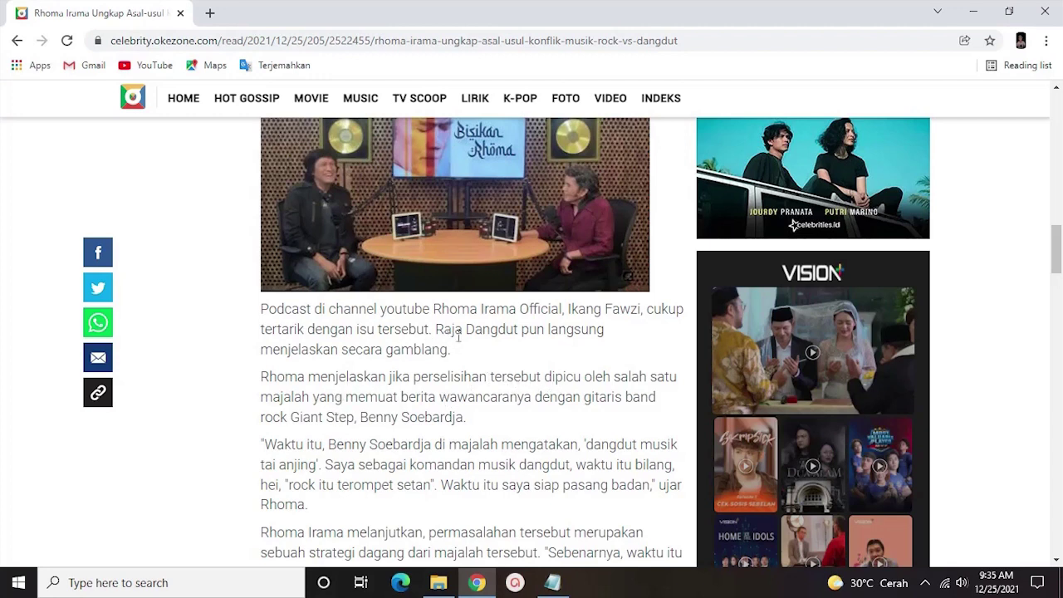
drag(265, 380, 468, 418)
right_click(469, 418)
click(507, 448)
Paste the "Rhoma menjelaskan" paragraph directly below the podcast line in Notepad, and delete the attribution and download links that follow it
click(551, 584)
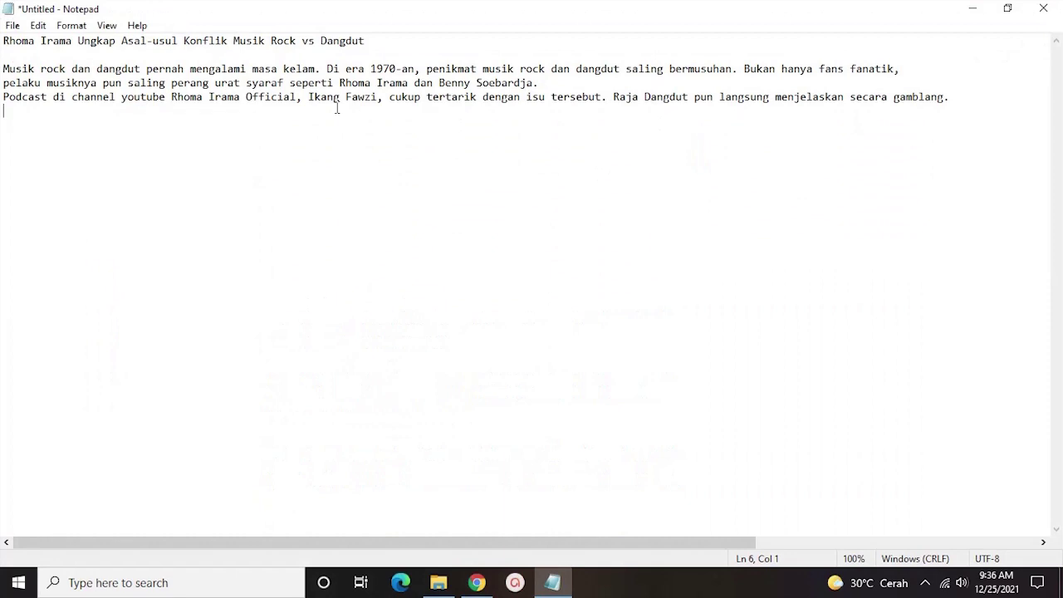
right_click(25, 123)
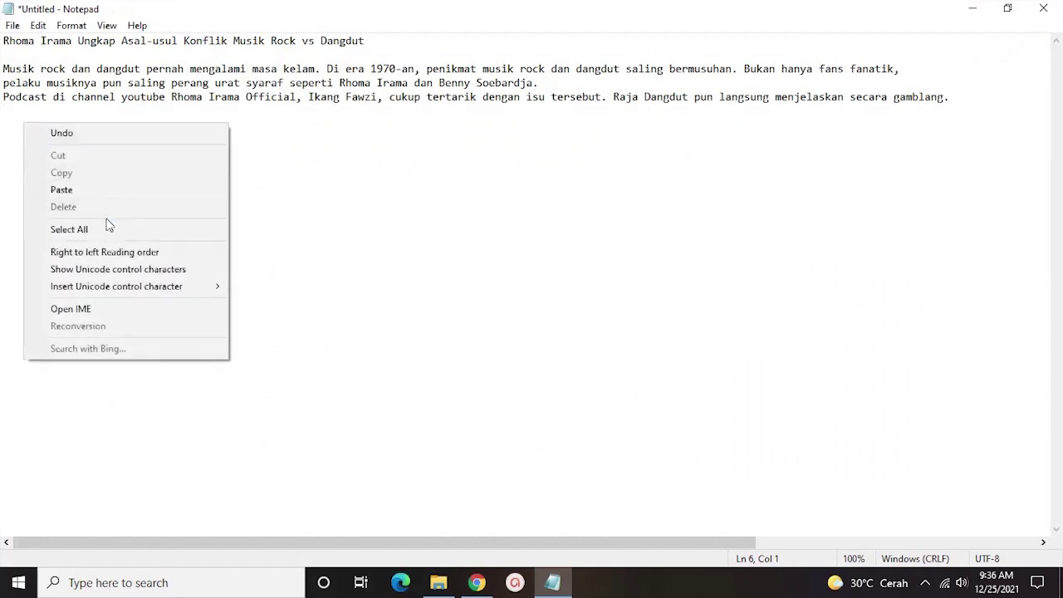
click(90, 196)
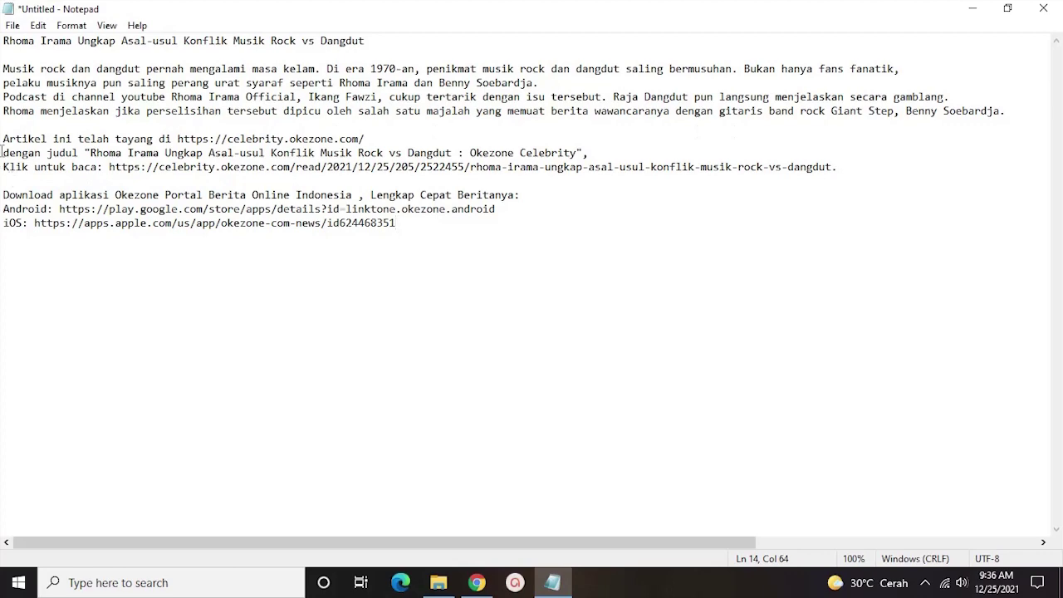
drag(3, 139, 446, 240)
key(Delete)
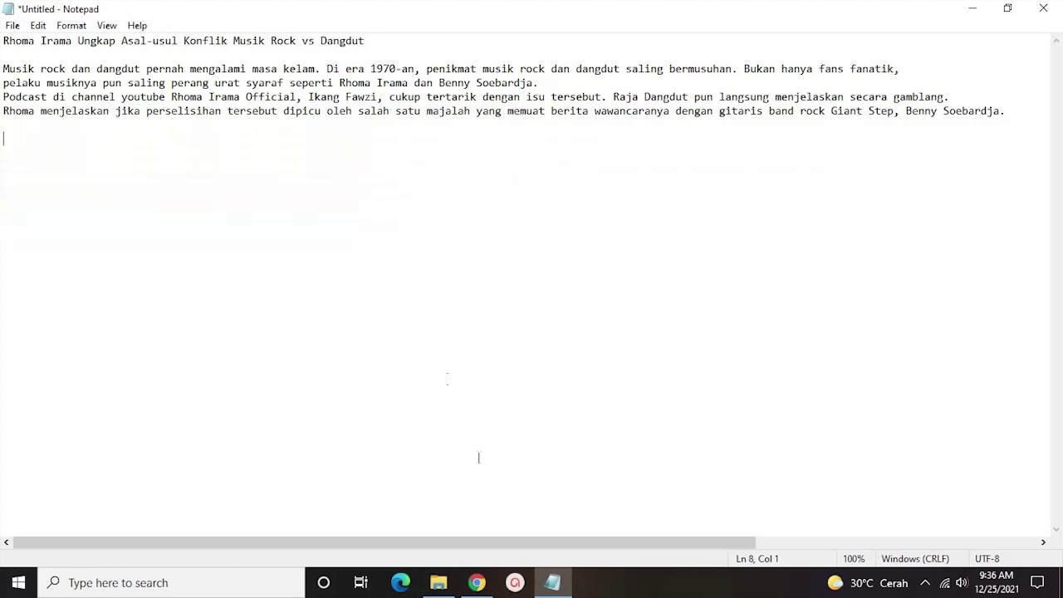
Switch to Chrome and copy the quoted article paragraph starting at "Waktu itu" and ending with "ujar Rhoma."
click(476, 583)
scroll(372, 396, down, 2)
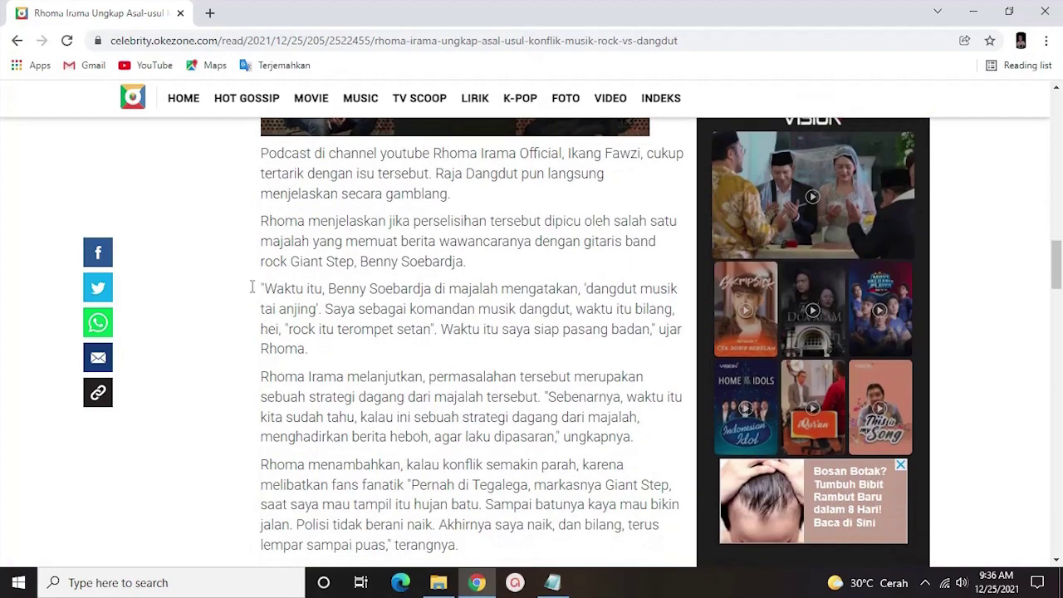
drag(263, 285, 361, 351)
right_click(359, 349)
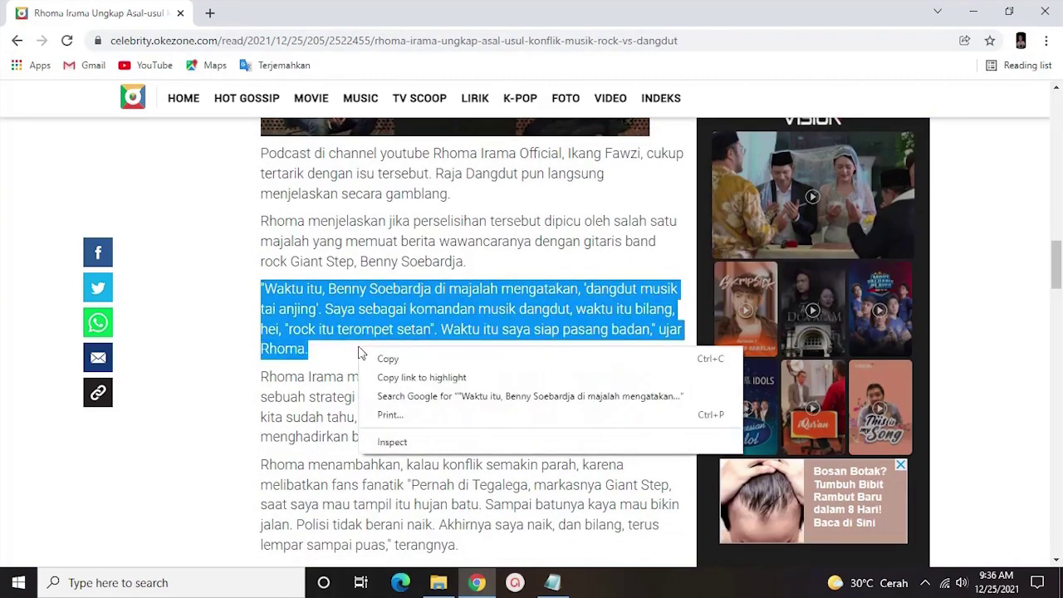
click(388, 359)
Switch to Notepad and paste the copied quote paragraph below the existing text, leaving one blank line above it
click(552, 583)
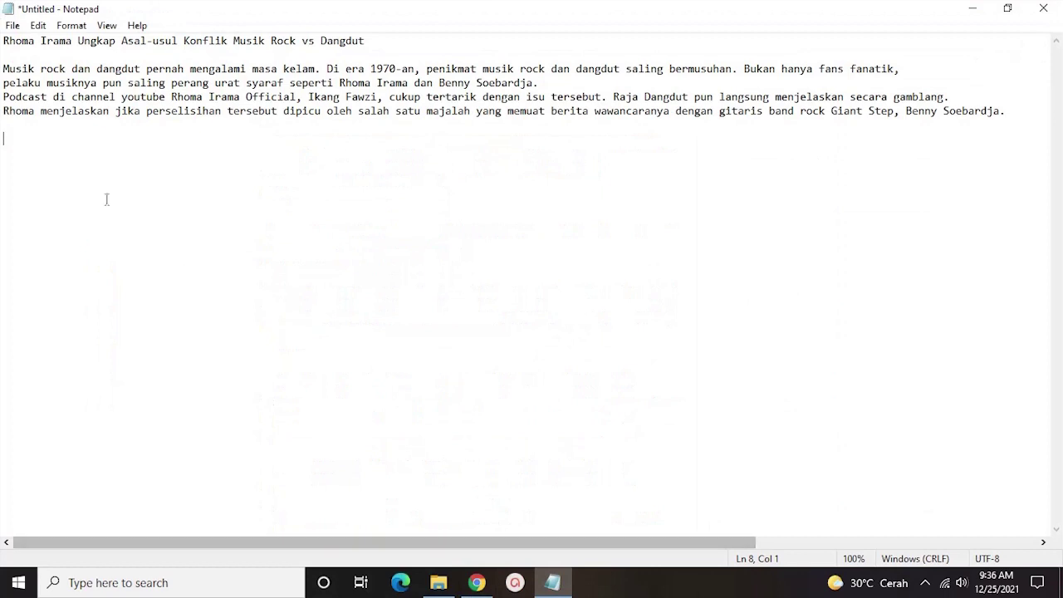
right_click(21, 136)
click(90, 204)
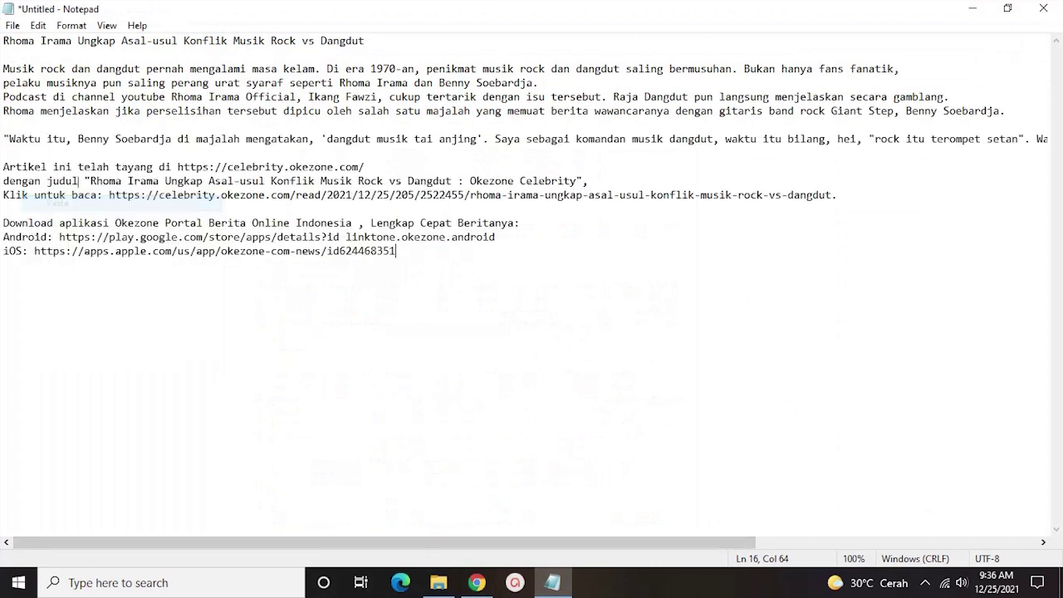
Delete the attribution and download links below the quote paragraph, and break the paragraph onto a new line before "rock itu terompet setan"
drag(2, 166, 431, 283)
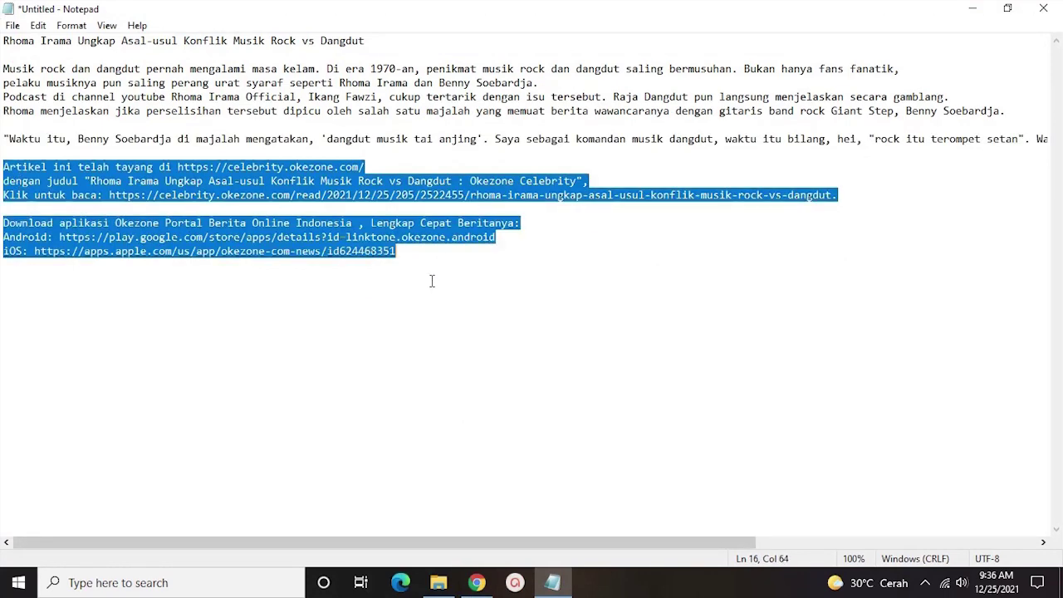
key(BackSpace)
click(869, 139)
key(Return)
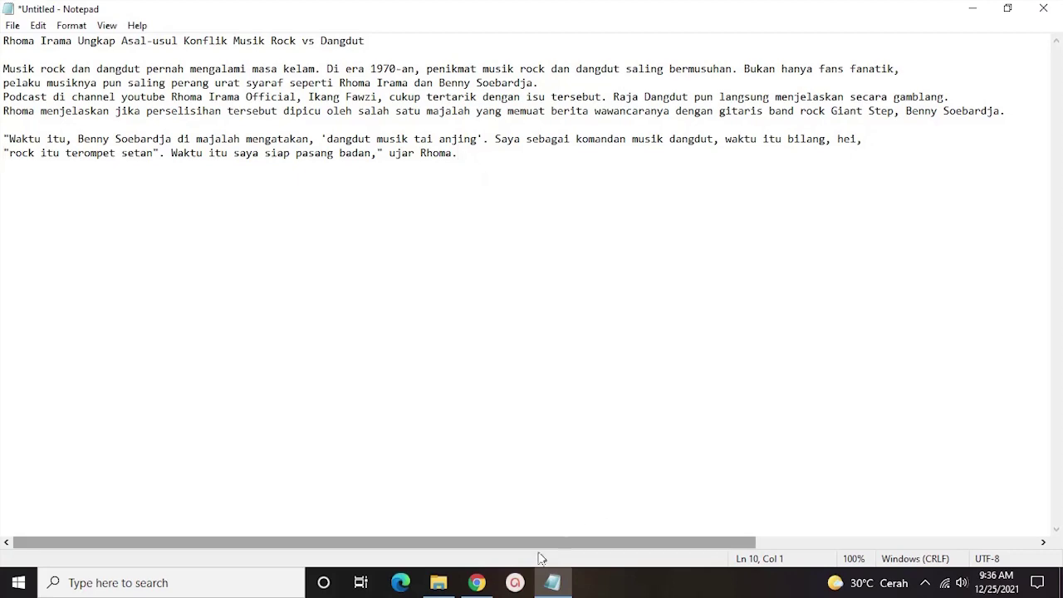
Switch to Chrome and copy the article paragraph starting at "Rhoma Irama melanjutkan" and ending with "ungkapnya."
click(476, 582)
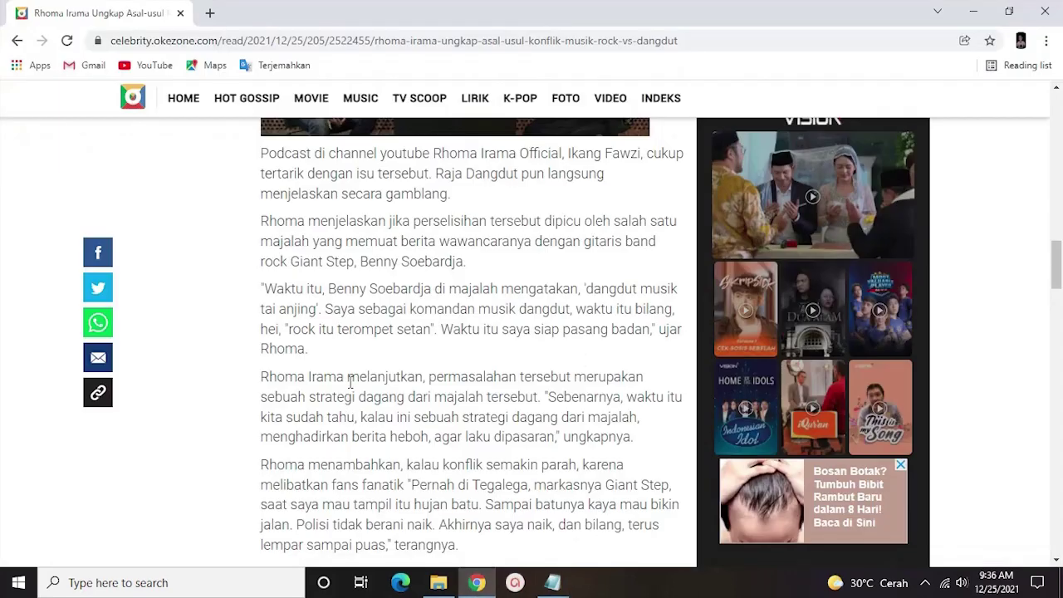
scroll(326, 359, down, 1)
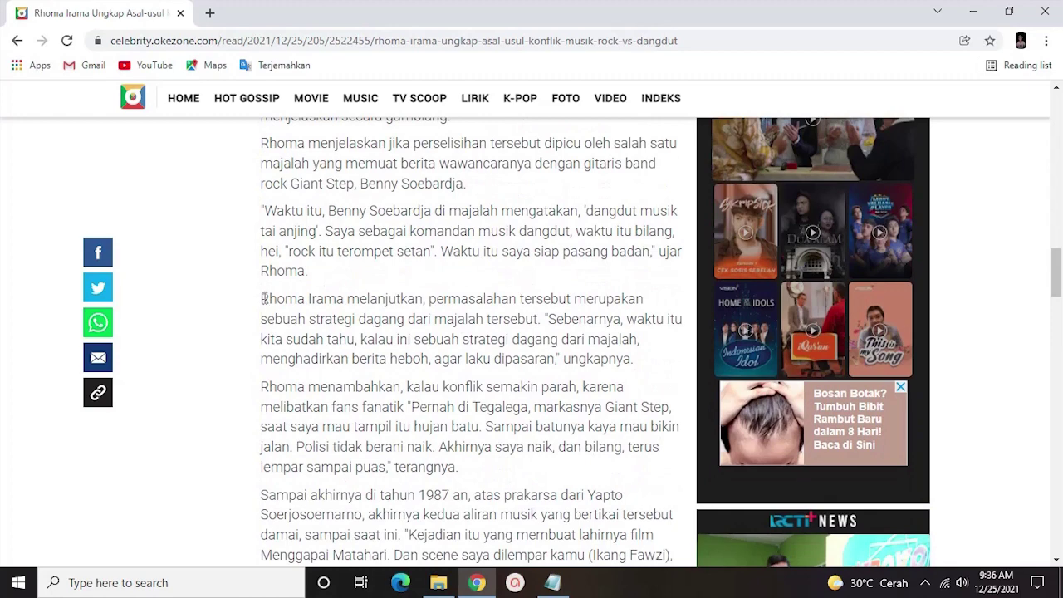
drag(263, 298, 635, 360)
right_click(636, 362)
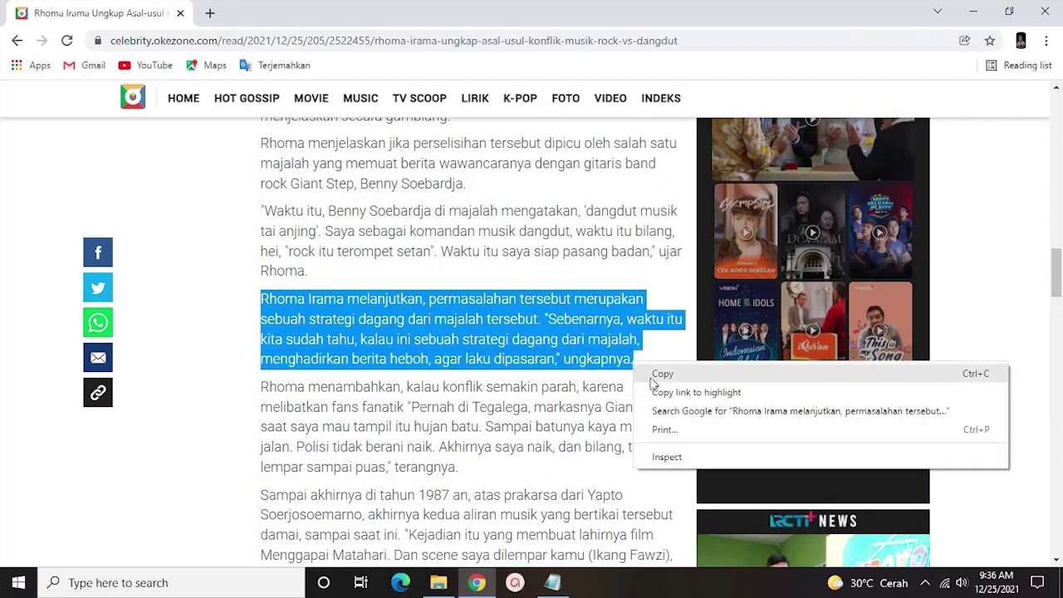
click(673, 380)
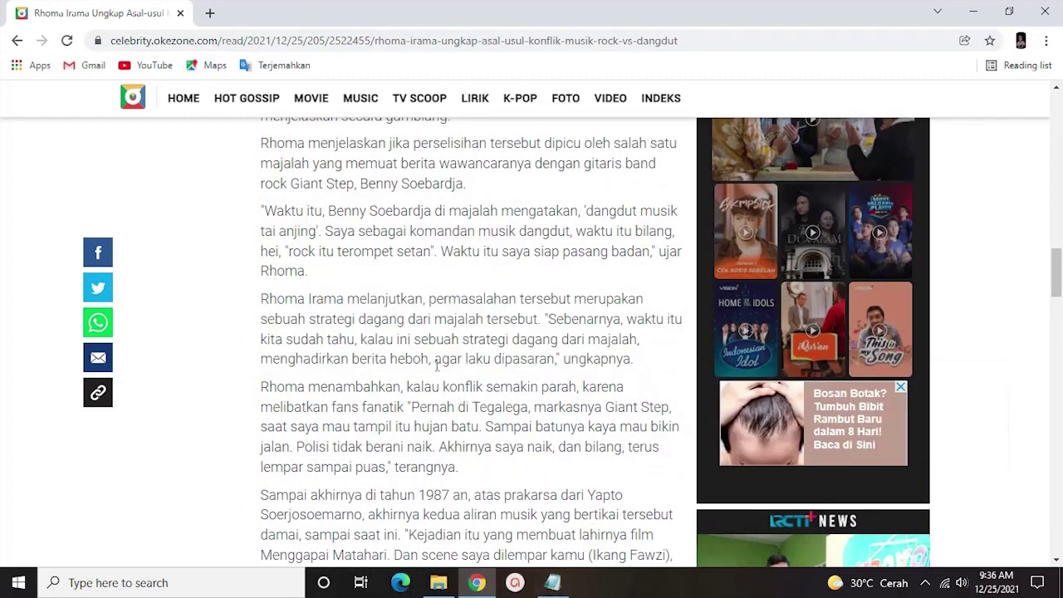
scroll(350, 304, up, 1)
scroll(337, 349, down, 1)
Switch to Notepad and paste the "Rhoma Irama melanjutkan" paragraph on the line directly below the quote
click(553, 583)
right_click(193, 196)
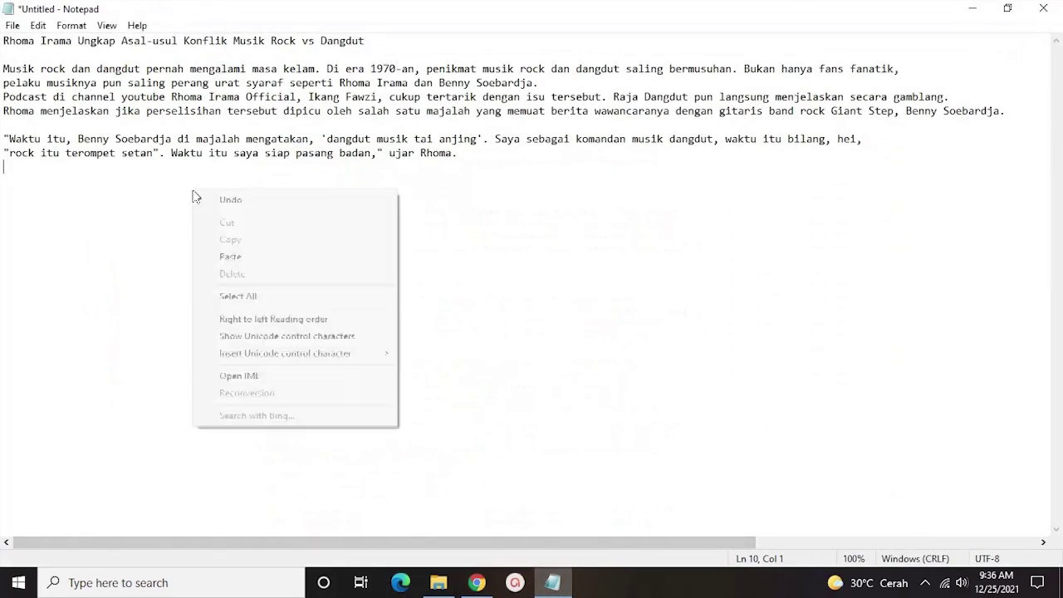
click(257, 260)
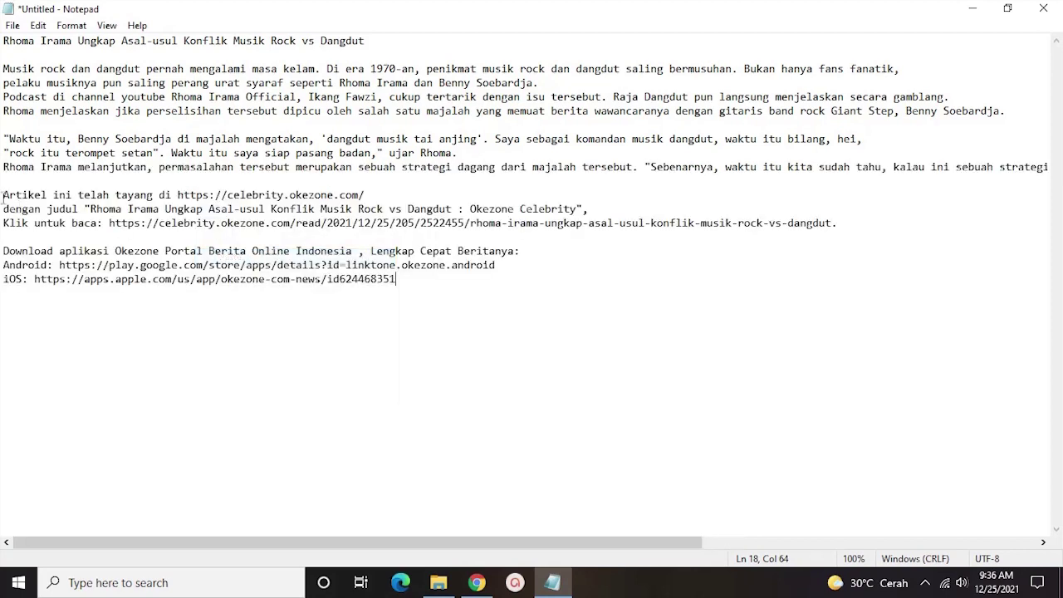
Delete the attribution and download links below the "Rhoma Irama melanjutkan" paragraph, and break that paragraph onto a new line before "kalau ini sebuah strategi"
drag(4, 196, 427, 306)
key(Delete)
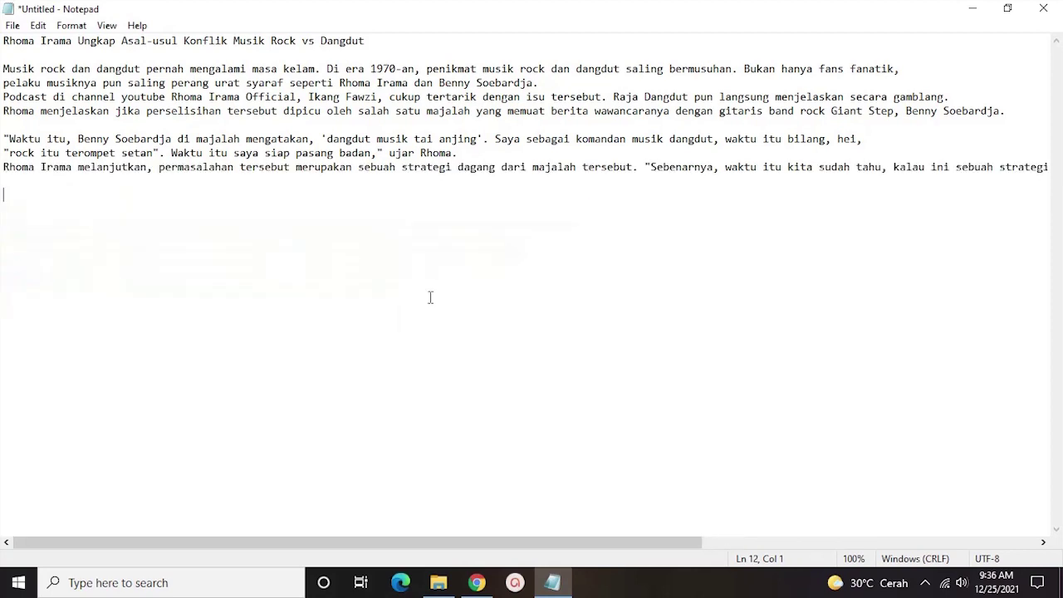
click(895, 166)
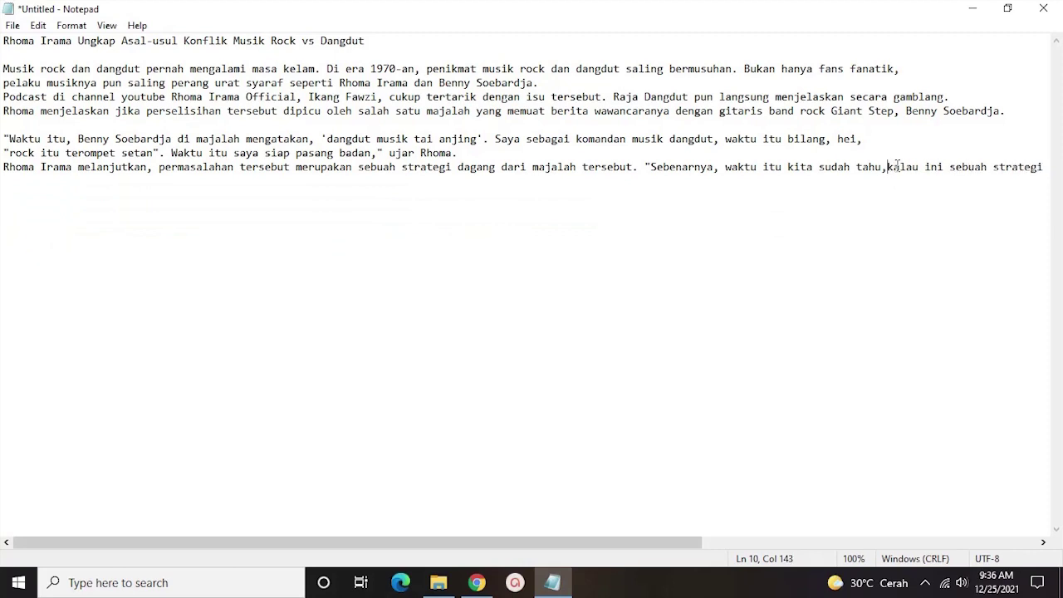
key(Return)
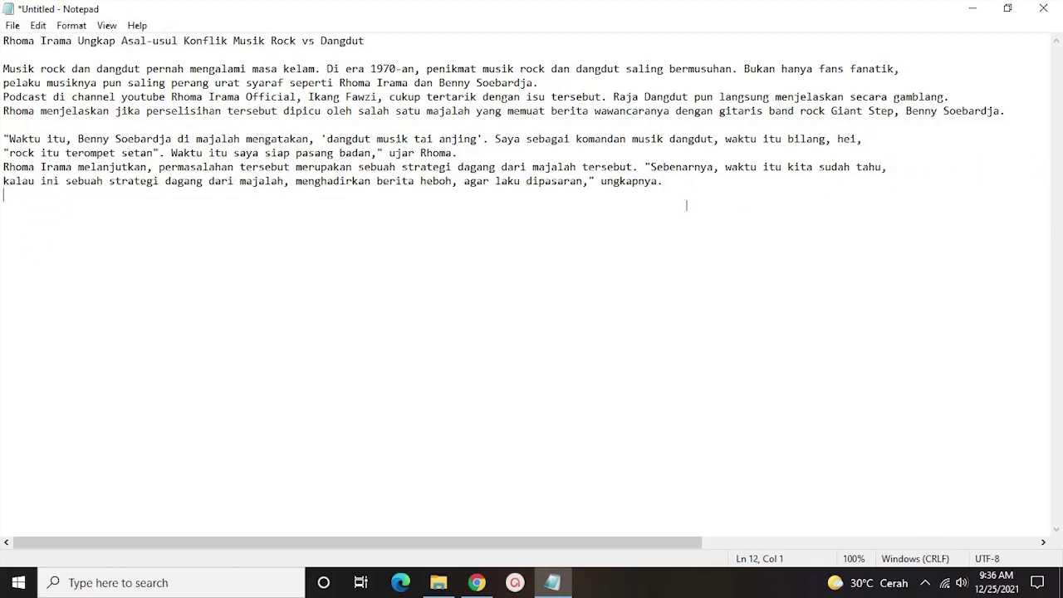
Switch to Chrome and copy the article paragraph starting at "Rhoma menambahkan" and ending with "terangnya."
click(476, 582)
scroll(498, 398, down, 1)
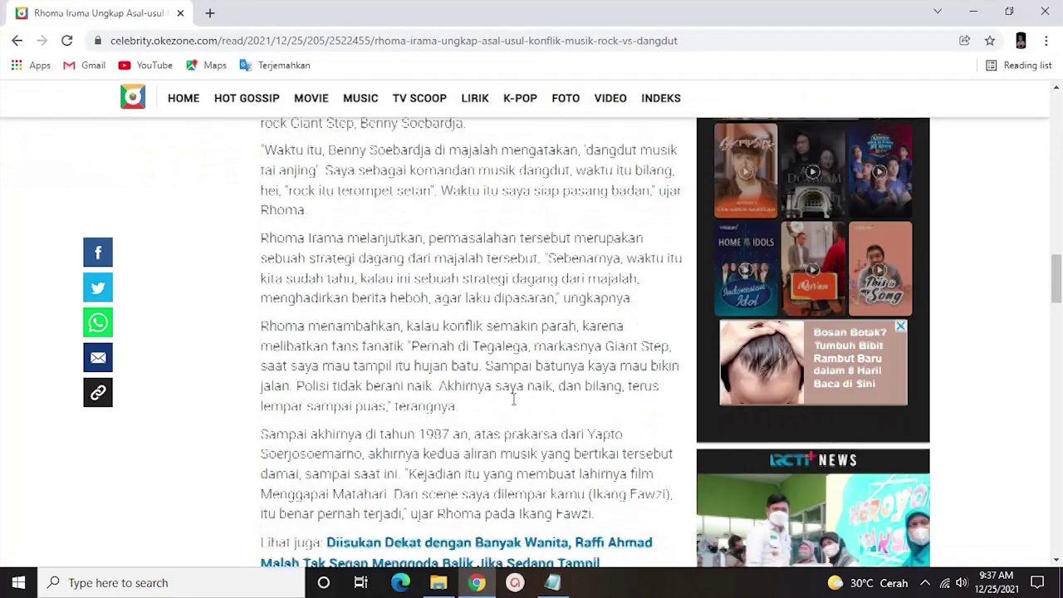
scroll(331, 309, down, 1)
drag(262, 233, 465, 318)
right_click(462, 314)
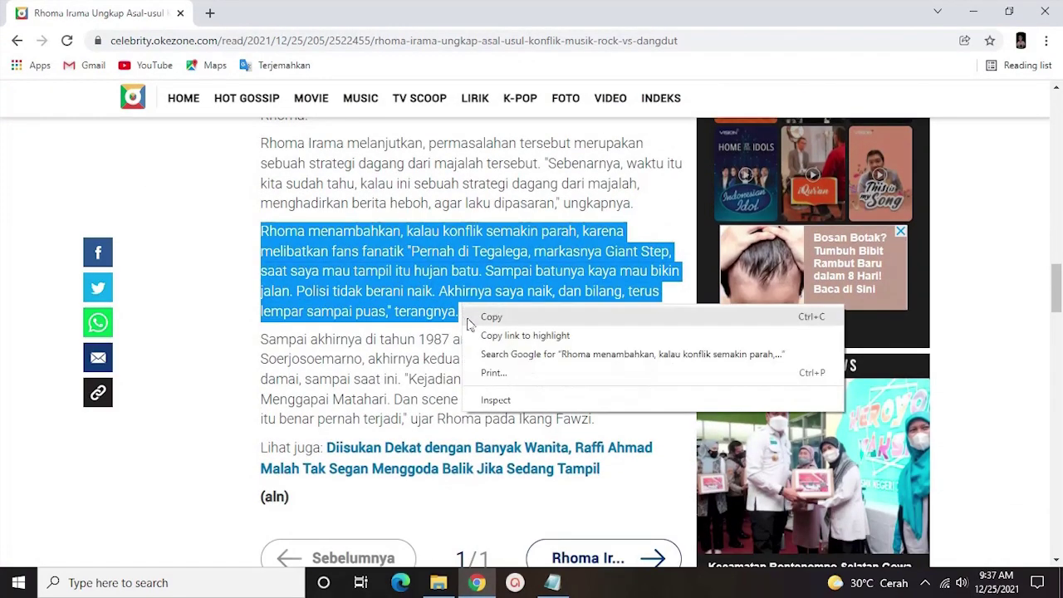
click(487, 317)
Switch to Notepad, paste the "Rhoma menambahkan" paragraph on the line below the existing text, and delete the attribution and download links under it
click(554, 583)
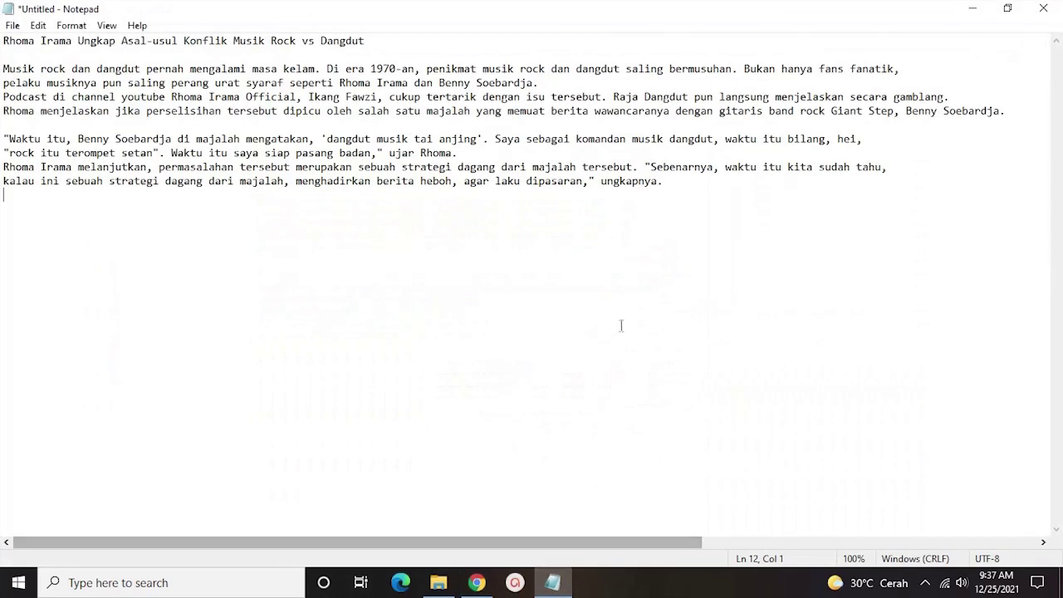
right_click(190, 234)
click(236, 301)
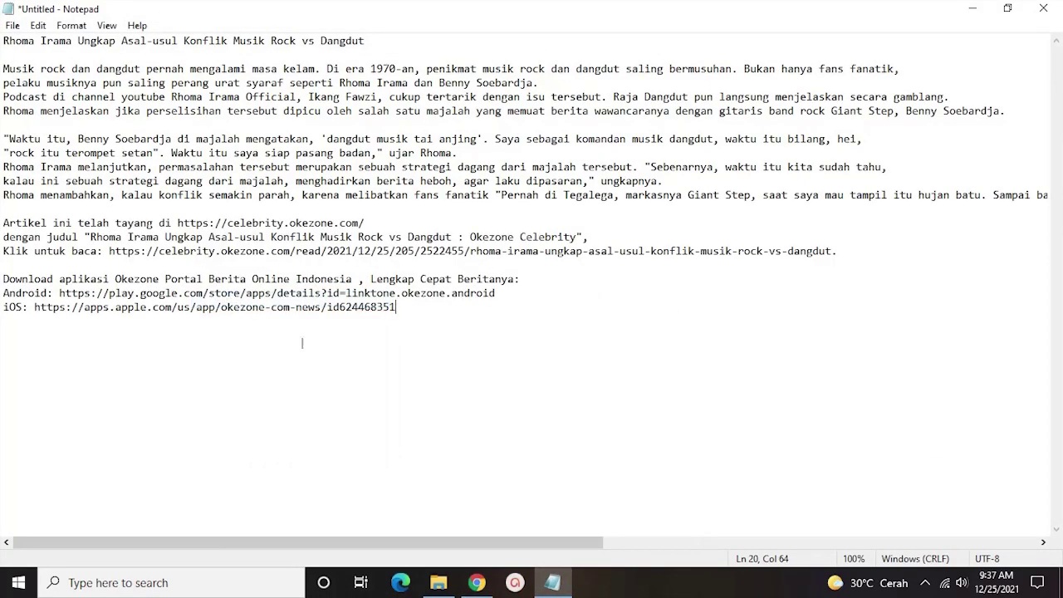
drag(3, 225, 449, 349)
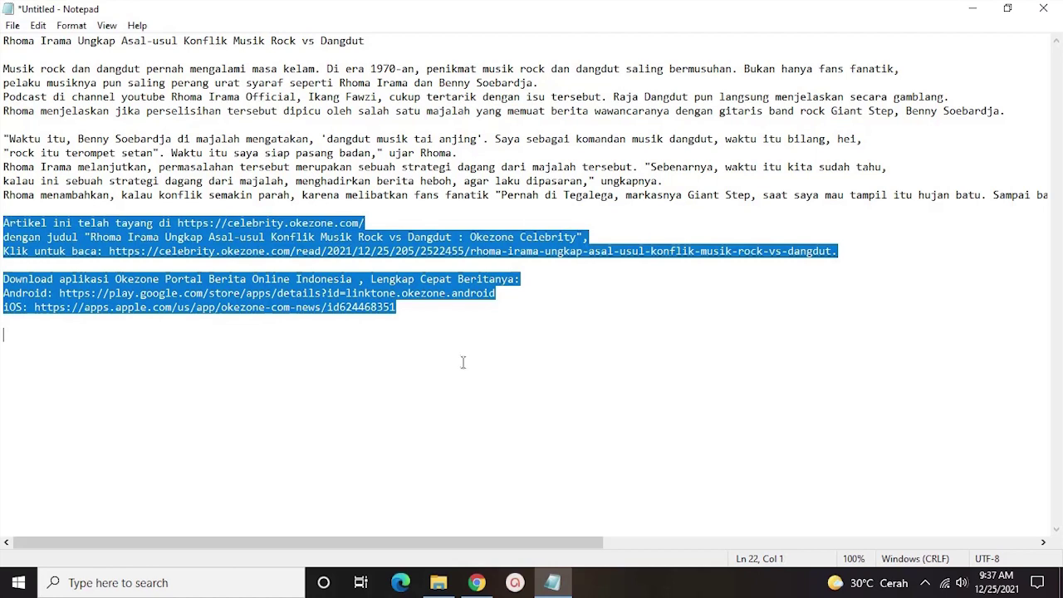
key(BackSpace)
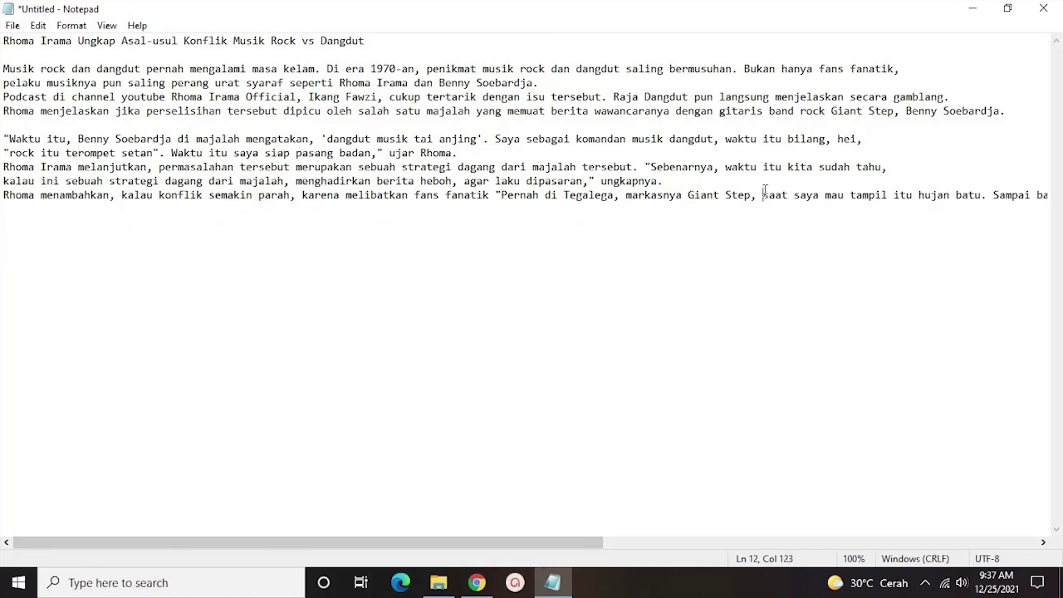
Break the "Rhoma menambahkan" paragraph onto new lines before "saat saya mau tampil" and before "dan bilang", removing the leading spaces
key(BackSpace)
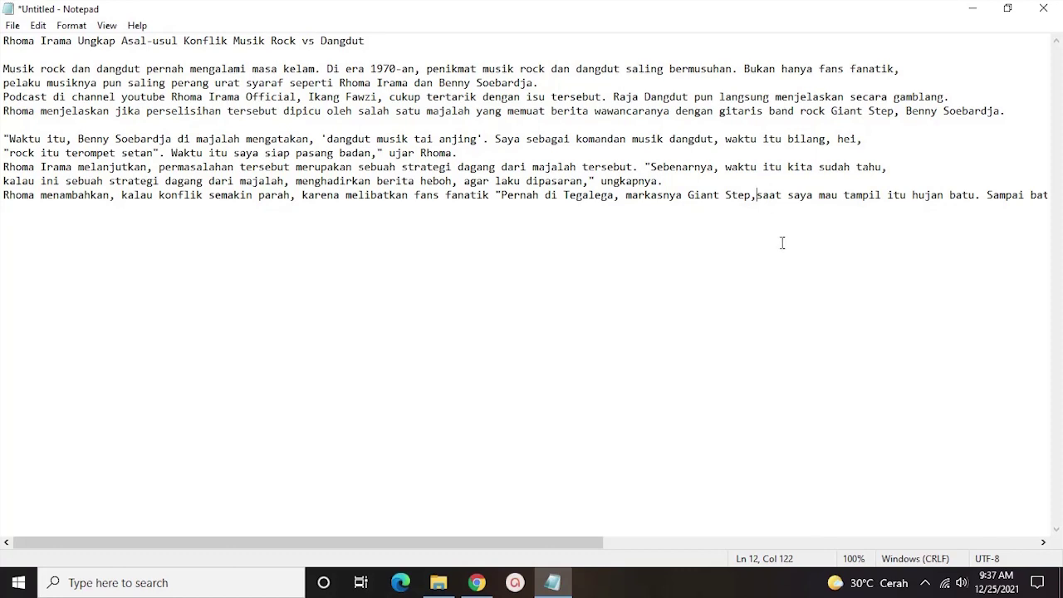
key(Return)
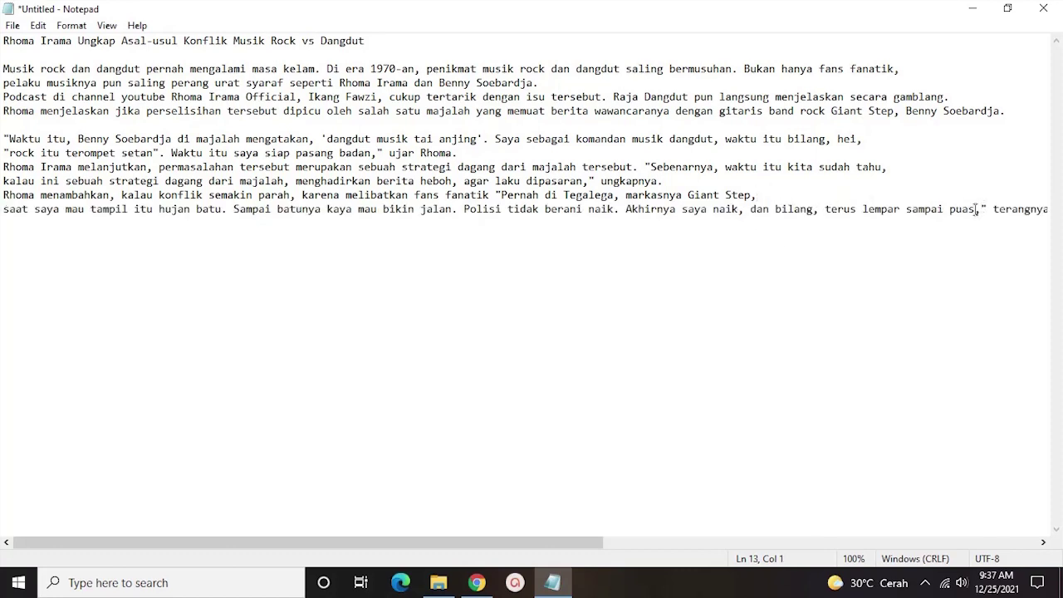
click(747, 209)
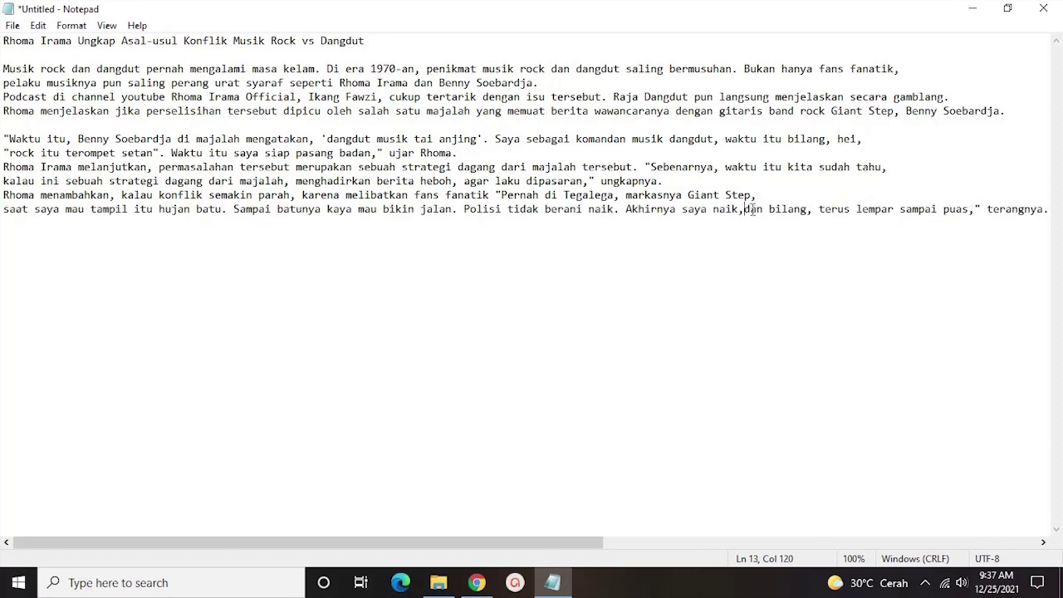
key(Return)
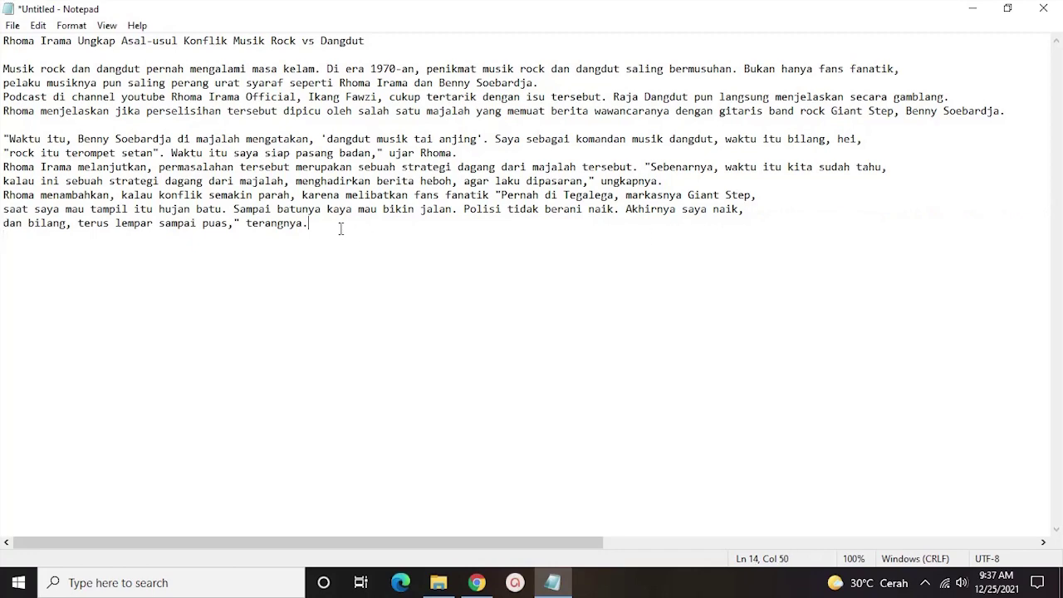
Switch to Chrome and copy the last article paragraph, from "Sampai akhirnya di tahun 1987" to "ujar Rhoma pada Ikang Fawzi."
click(476, 583)
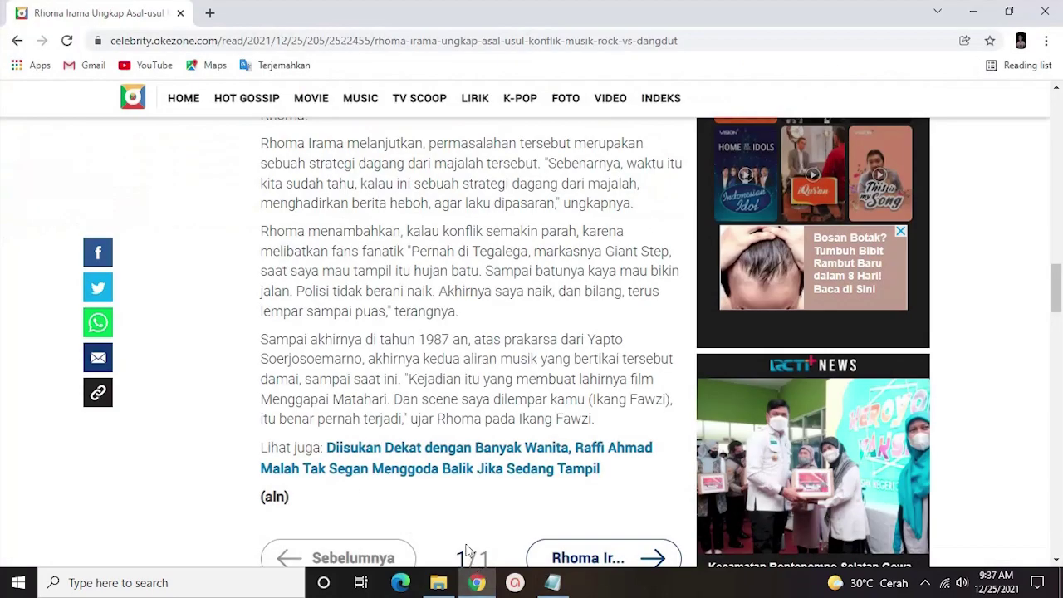
scroll(399, 376, down, 1)
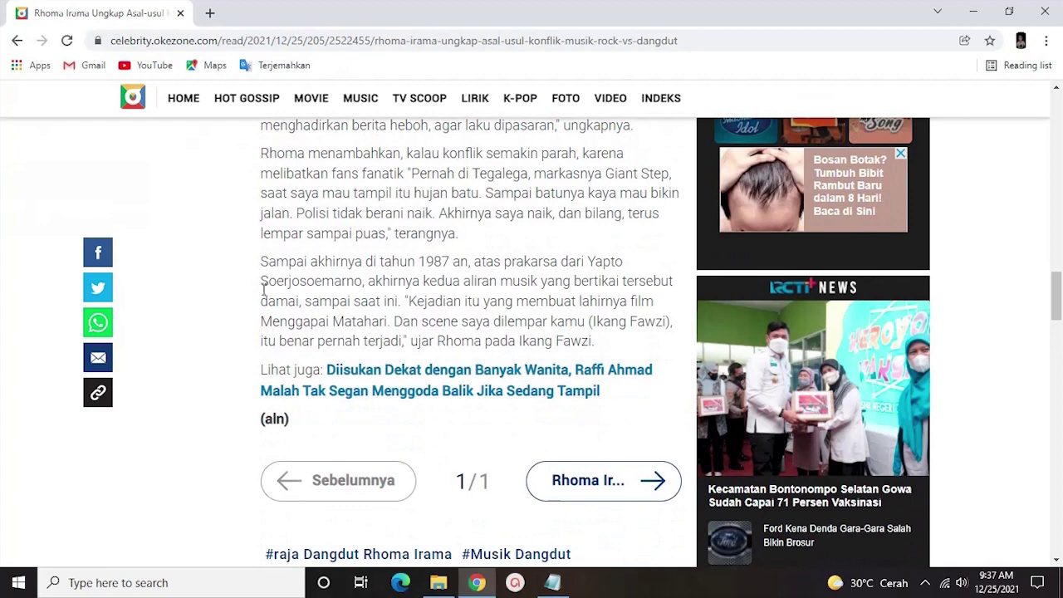
drag(261, 261, 613, 349)
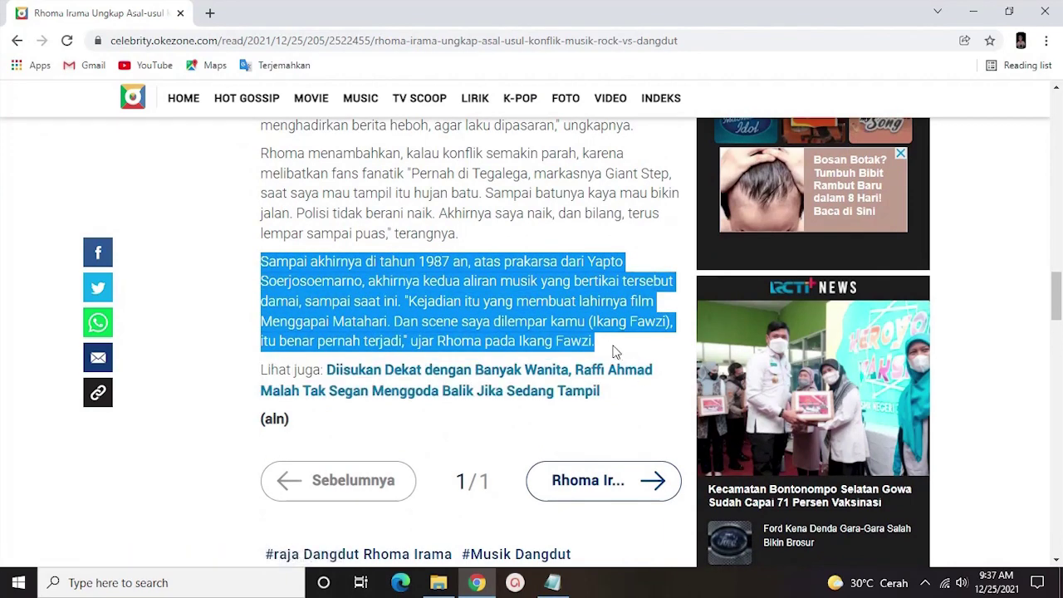
right_click(616, 352)
click(643, 359)
Switch to Notepad, paste the "Sampai akhirnya" paragraph on the line below "terangnya.", and delete the attribution and download links under it
click(552, 583)
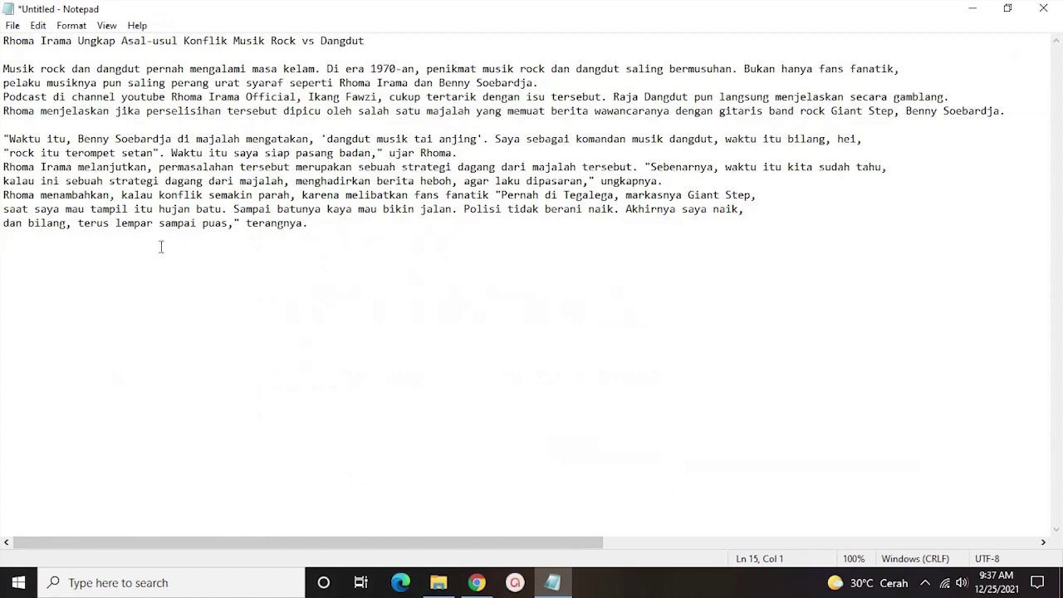
key(ctrl+v)
drag(6, 262, 437, 356)
key(BackSpace)
Break the "Sampai akhirnya" paragraph onto a new line before "Kejadian itu yang membuat", keeping the period after "sampai saat ini"
click(931, 239)
key(BackSpace)
text(.)
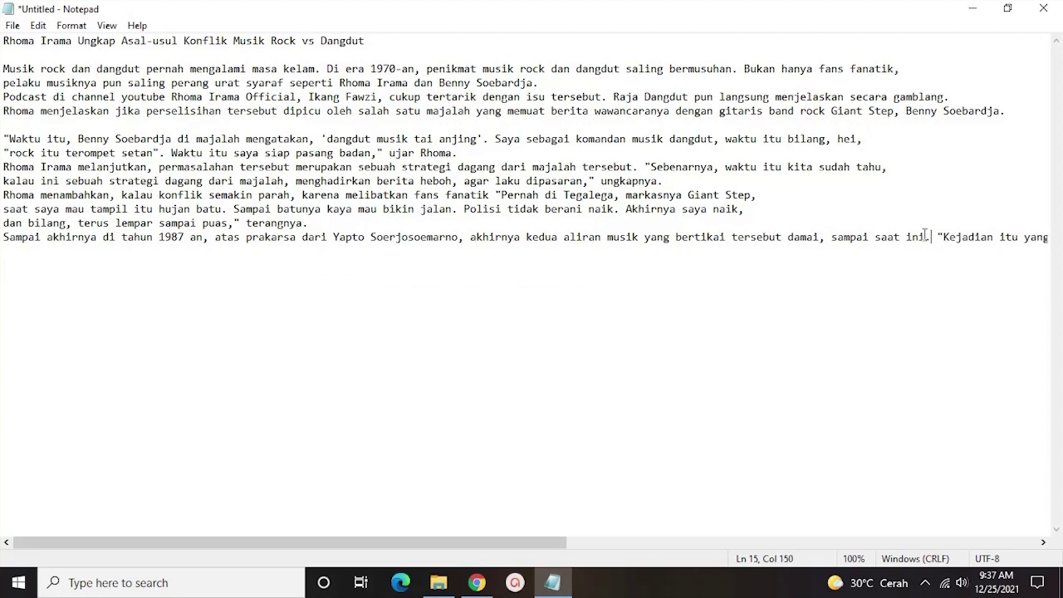
key(BackSpace)
key(Return)
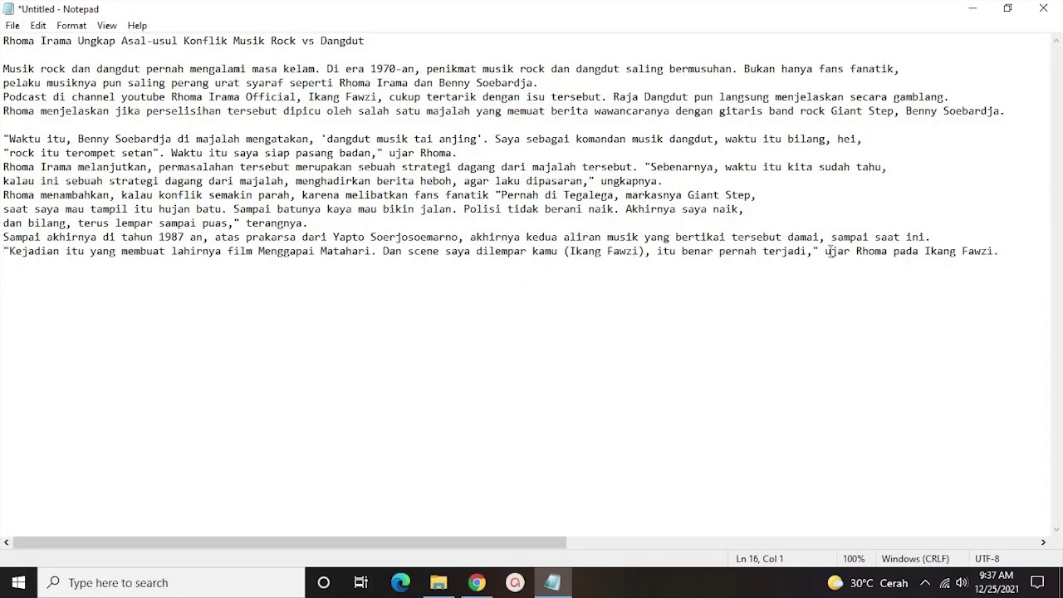
Review the collected text and headline in Notepad, and examine the original article's headline and photo in Chrome
key(ctrl+a)
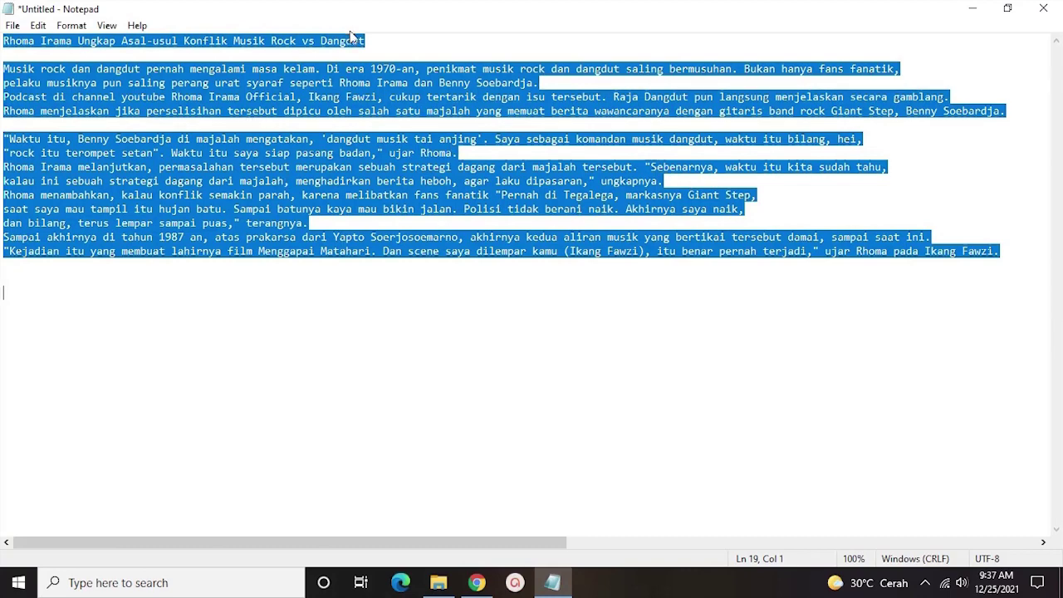
drag(377, 36, 1, 35)
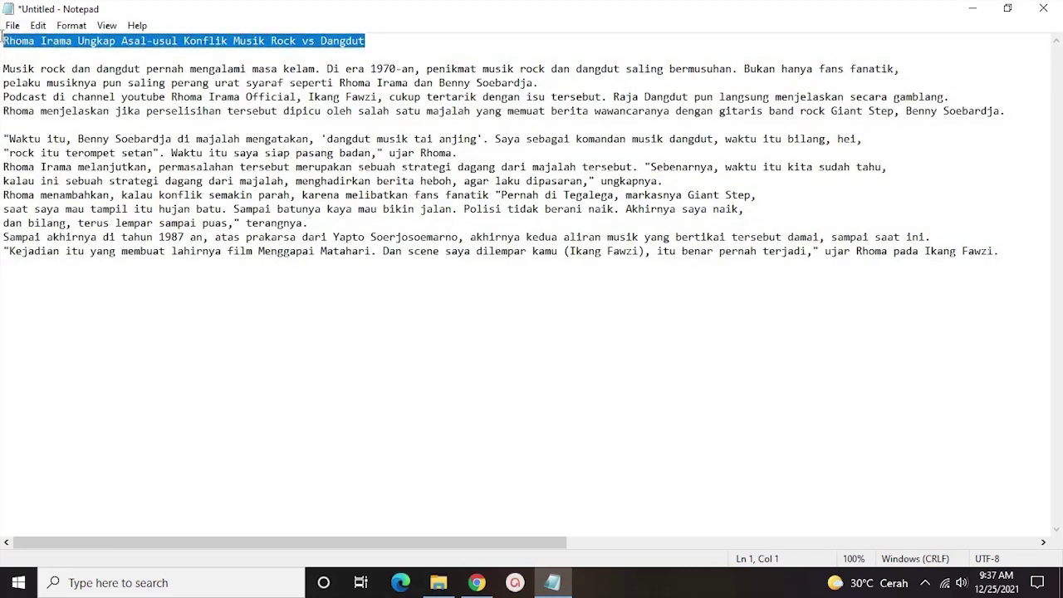
click(476, 582)
scroll(438, 419, up, 5)
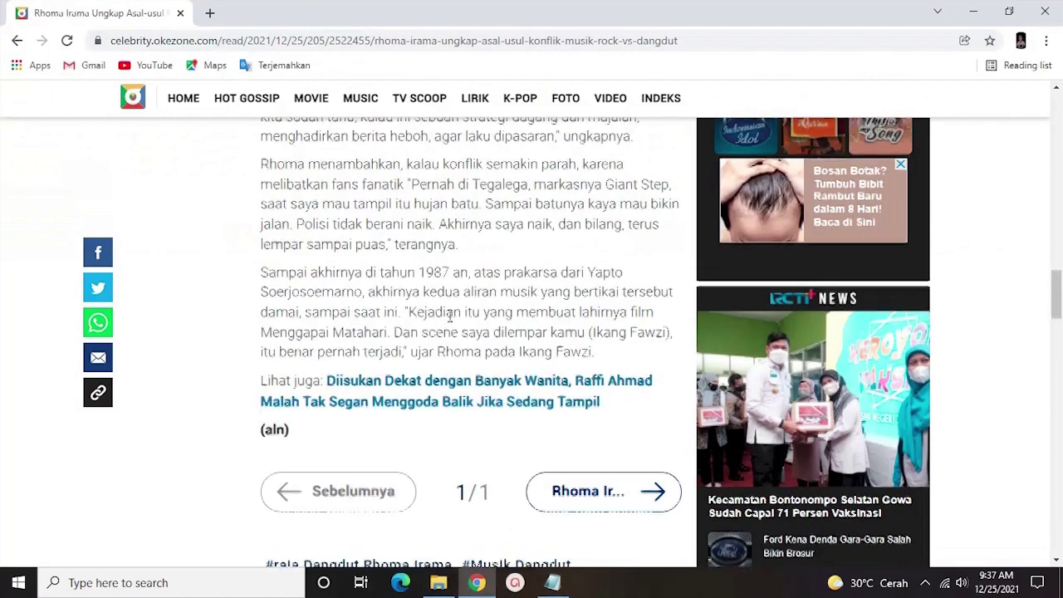
scroll(467, 326, up, 8)
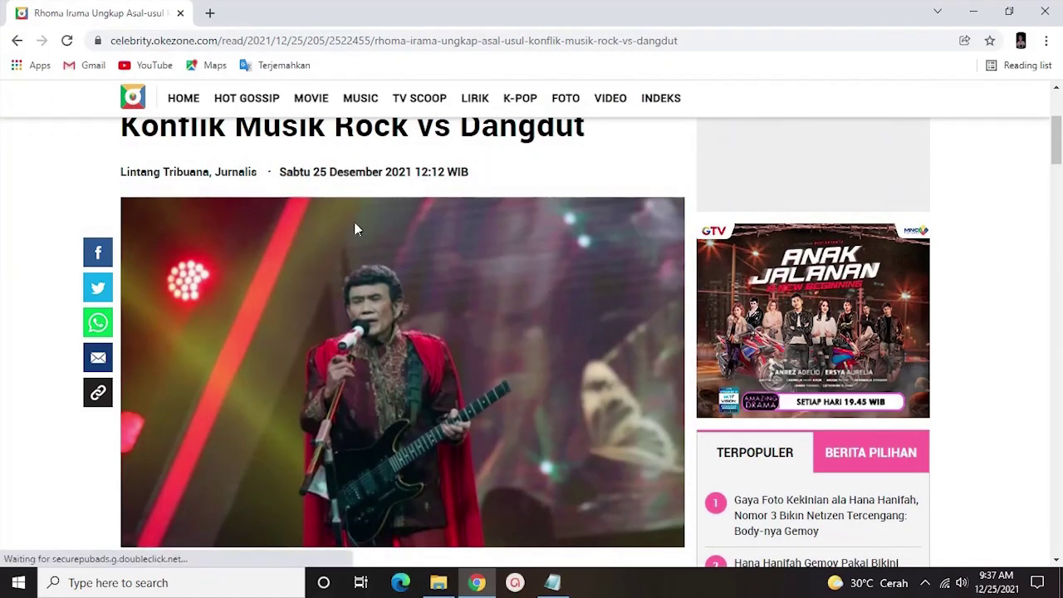
scroll(339, 298, up, 1)
scroll(355, 294, down, 2)
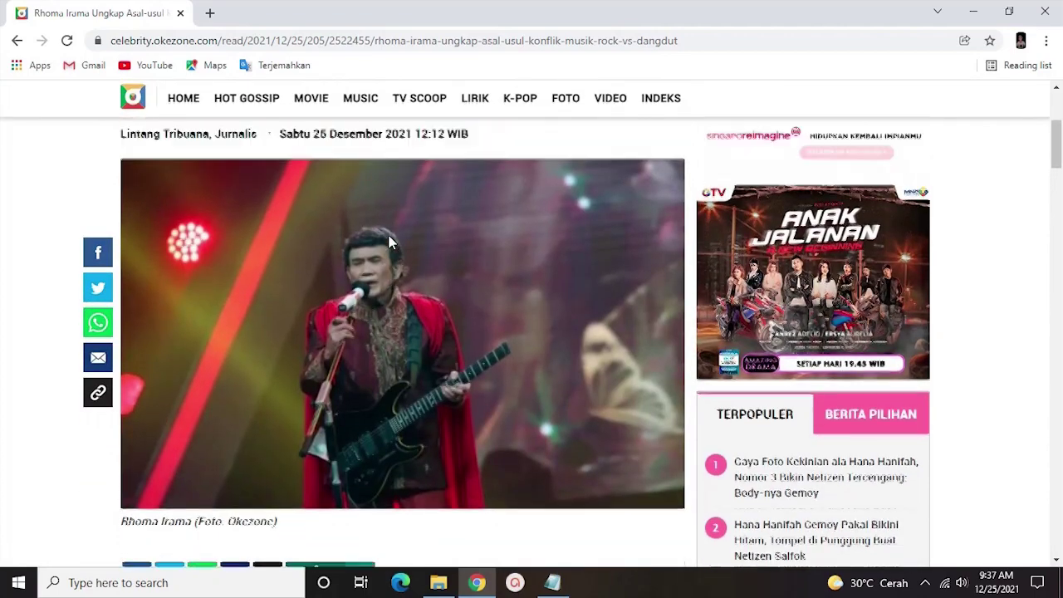
scroll(391, 240, up, 2)
drag(390, 531, 256, 167)
click(249, 170)
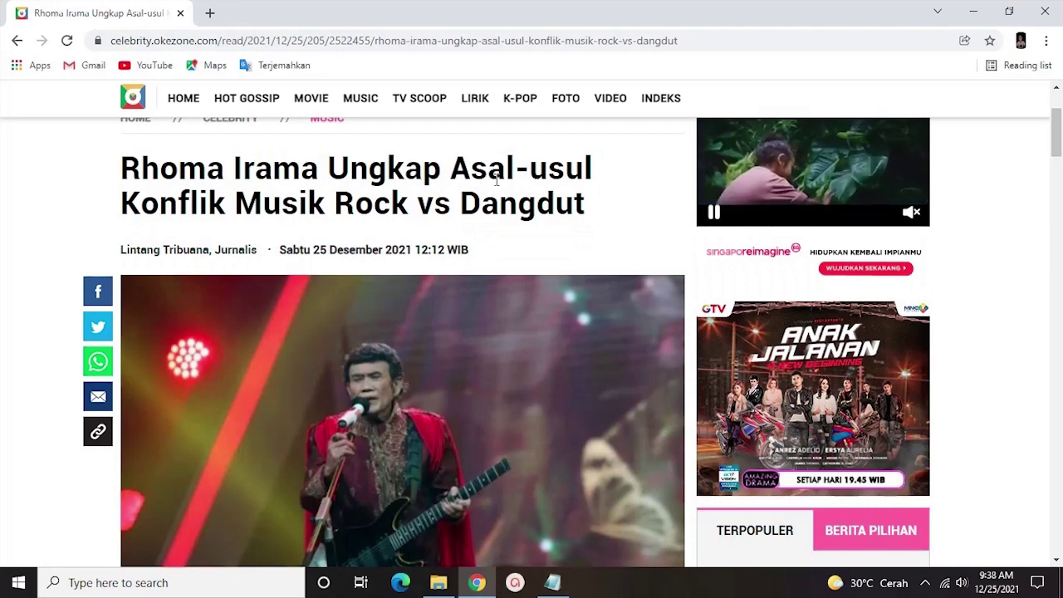
Search Google for "RHOMA IRAMA" in a new browser tab and show the image results
click(210, 12)
text(RO)
key(BackSpace)
text(HOMA I)
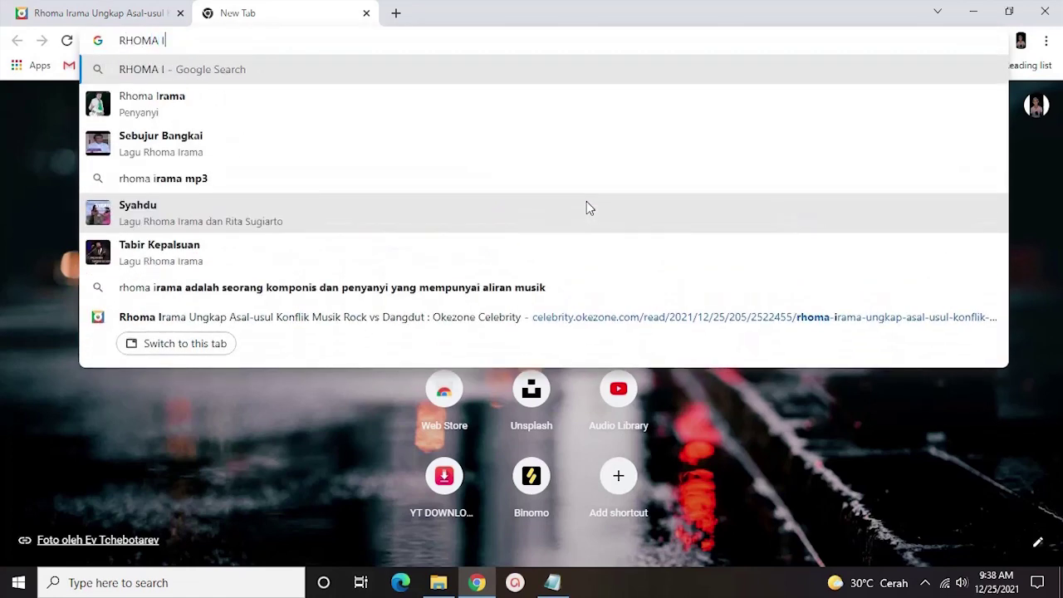
text(RAMA)
key(Return)
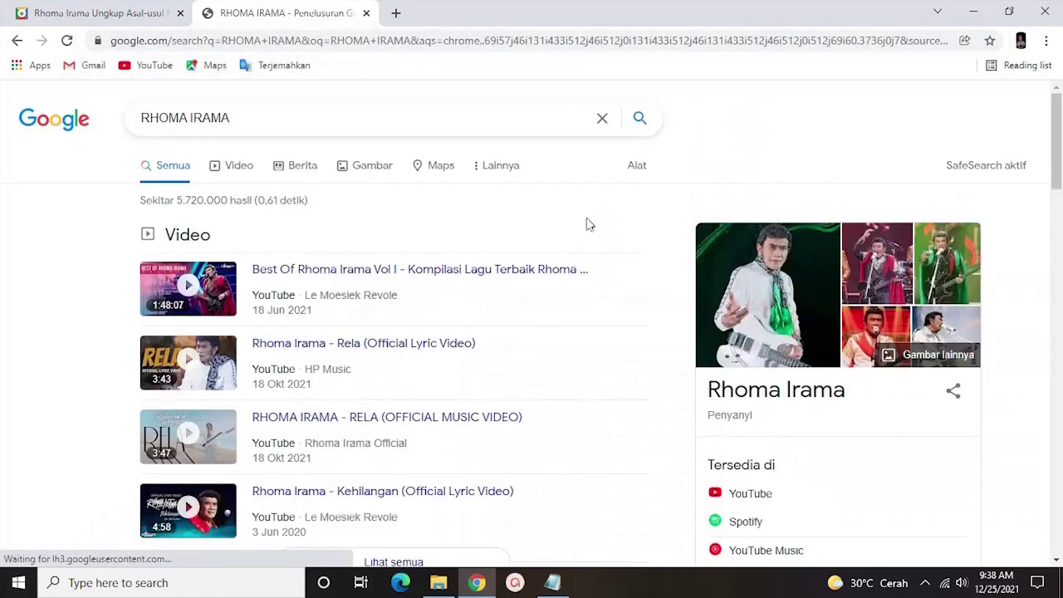
click(388, 166)
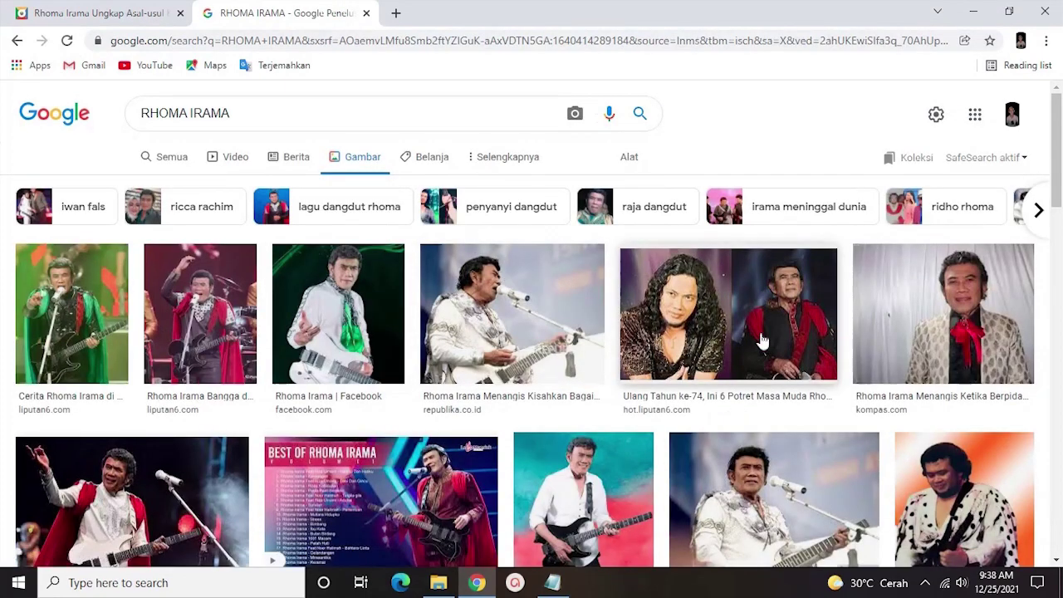
Save the Republika photo of Rhoma Irama singing with a white guitar to Downloads as "RHOMA IRAMA 1", and close its preview
click(540, 310)
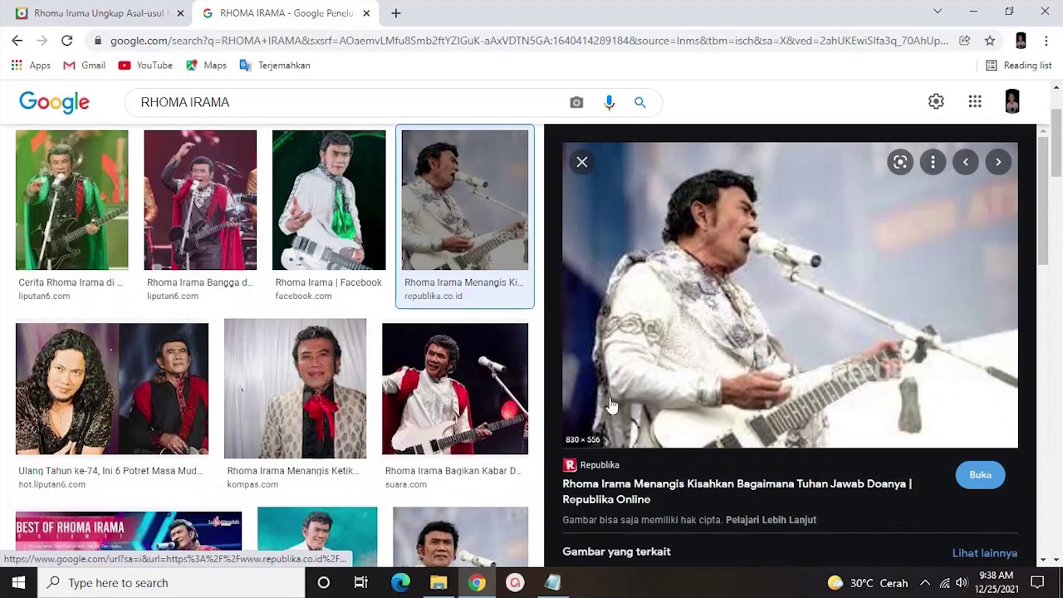
right_click(681, 292)
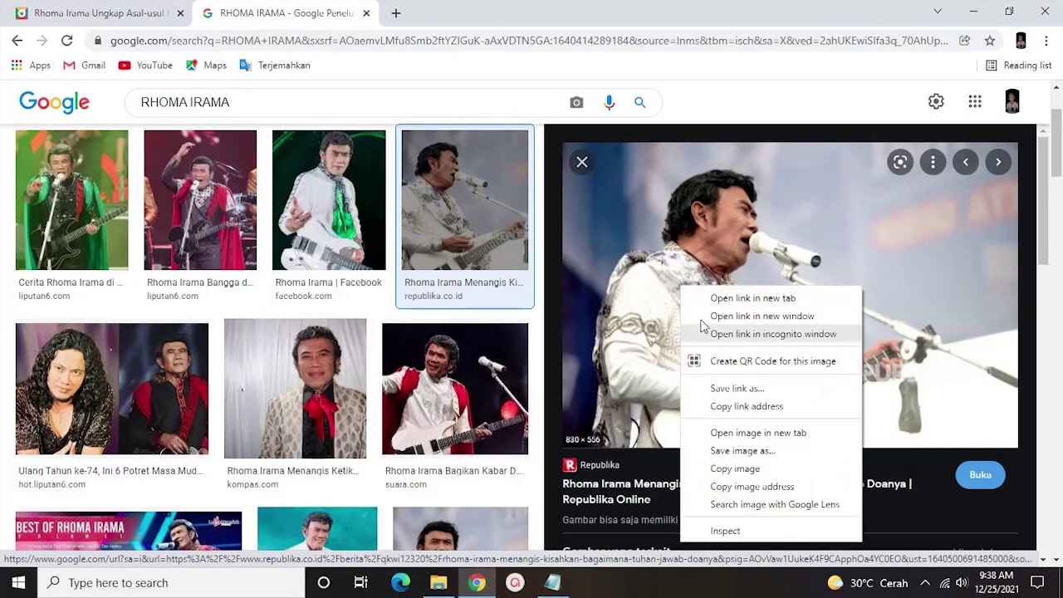
click(763, 452)
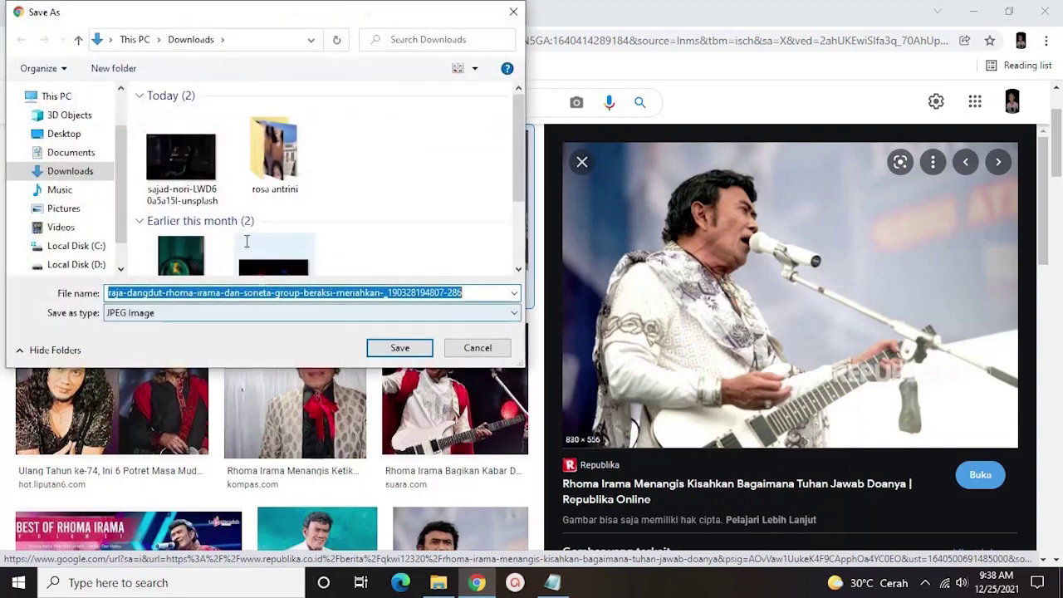
text(RH)
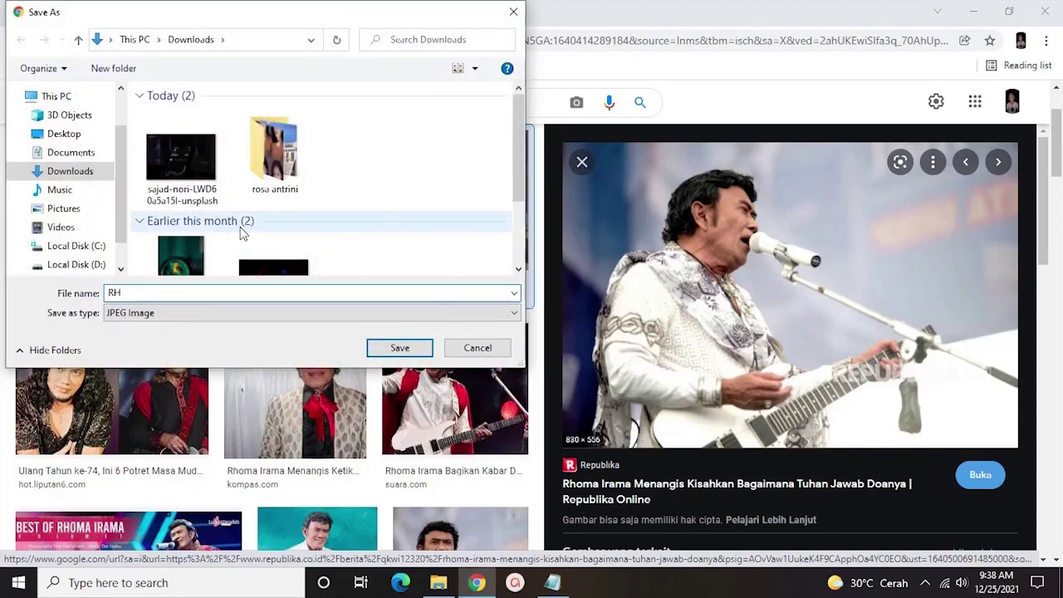
text(OMA IRAMA 1)
key(Return)
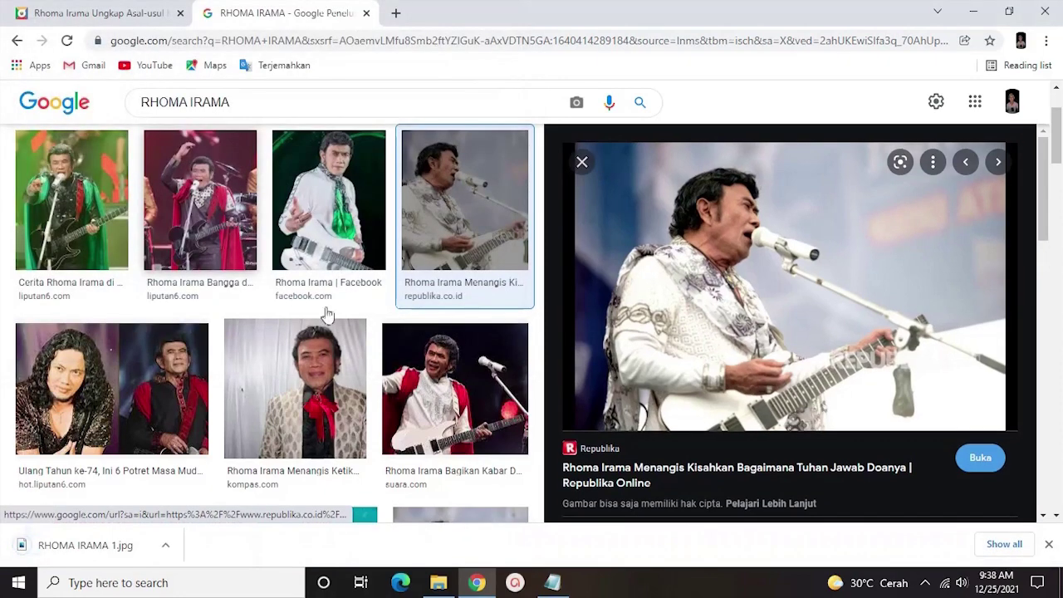
click(581, 162)
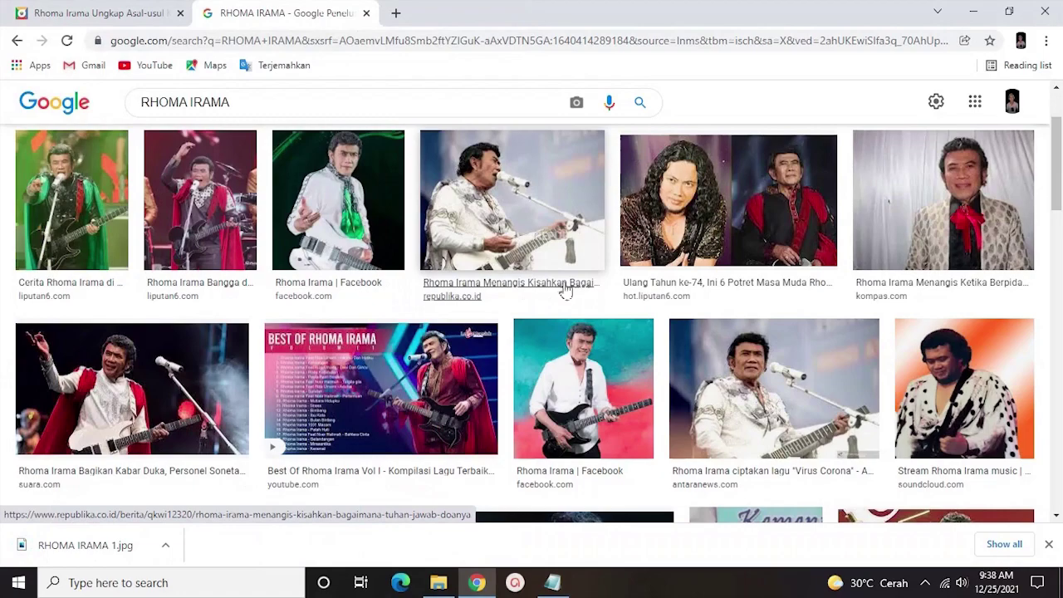
scroll(739, 391, up, 1)
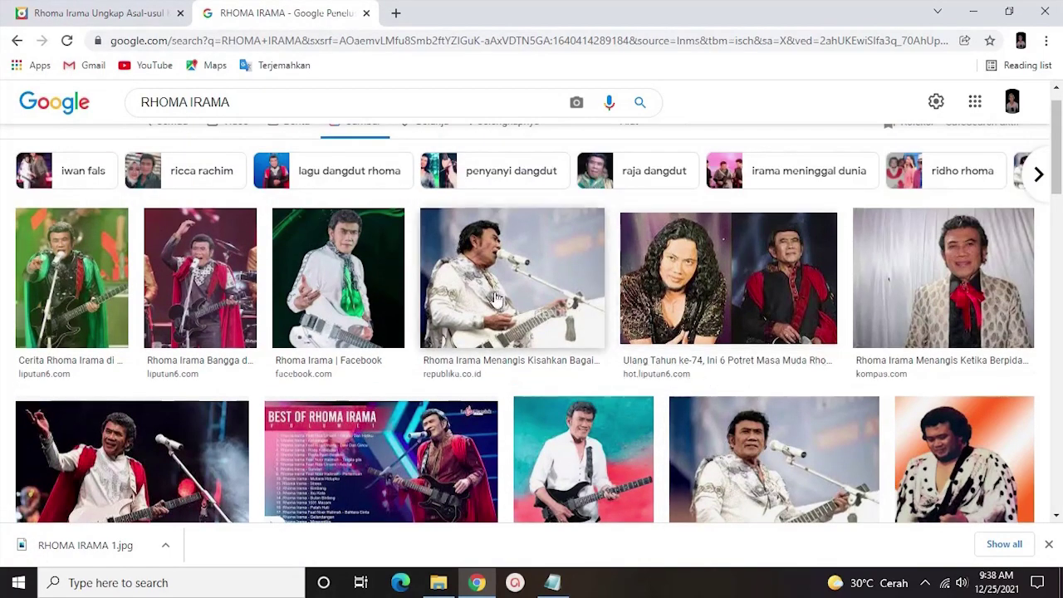
Examine more Rhoma Irama photos by previewing the iNews and JagoDangdut images and looking through their related images; dismiss the download notice
scroll(176, 256, down, 3)
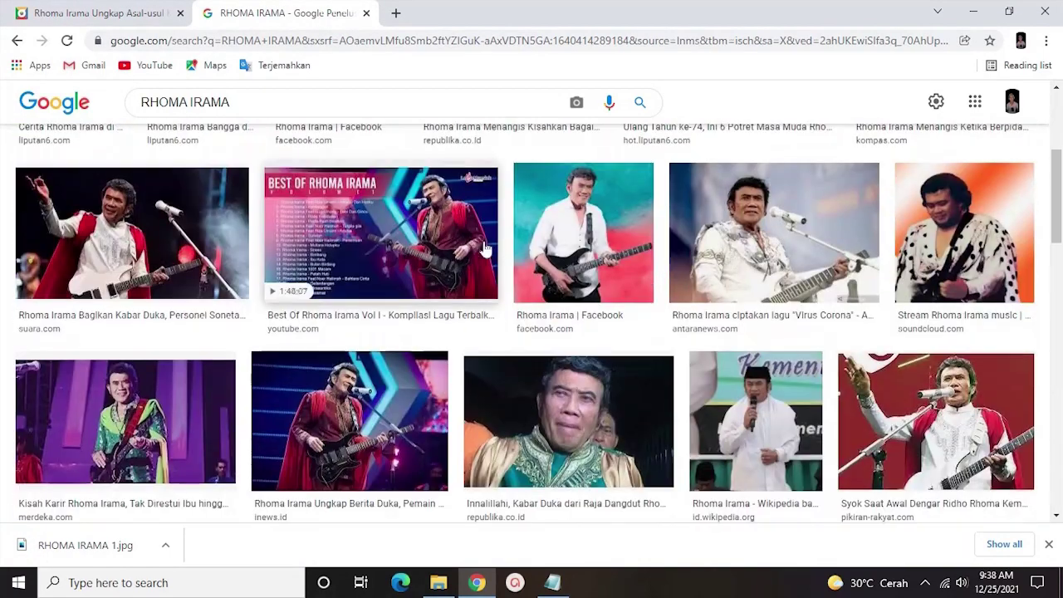
click(412, 372)
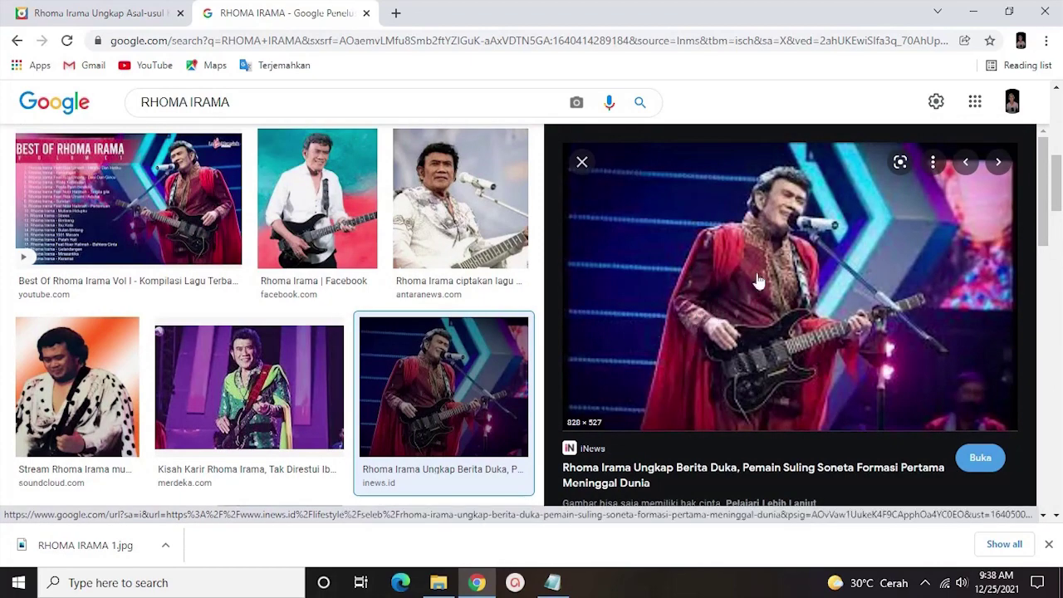
scroll(749, 320, up, 2)
scroll(749, 320, down, 2)
click(1050, 545)
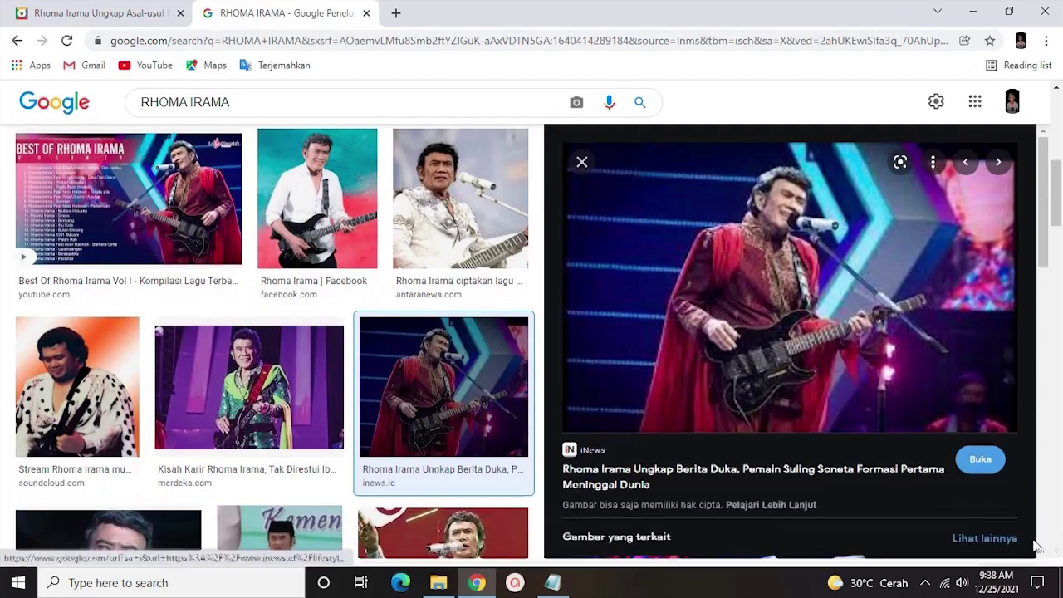
scroll(818, 392, down, 4)
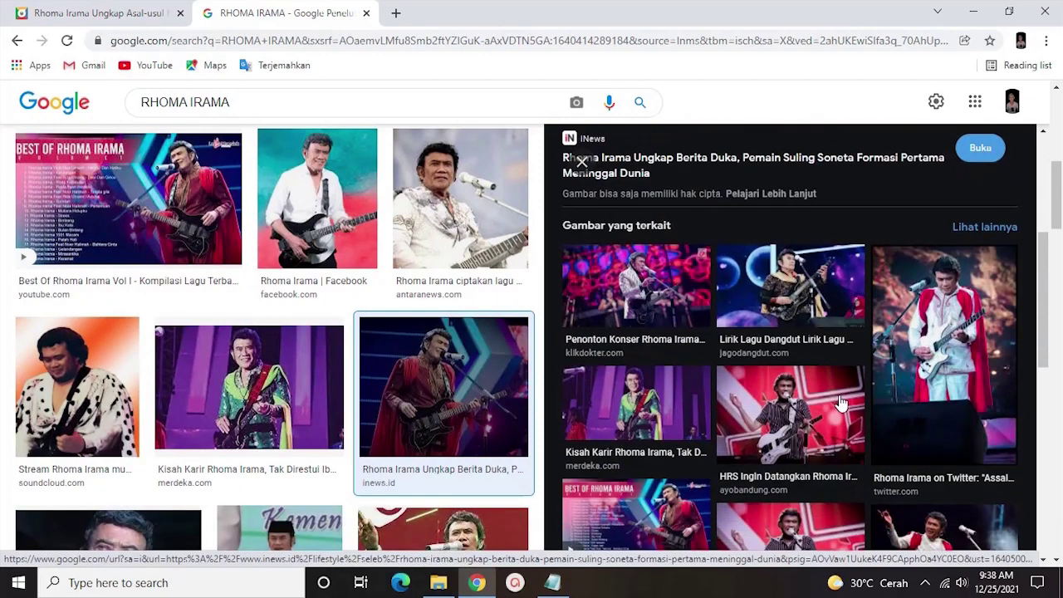
click(818, 295)
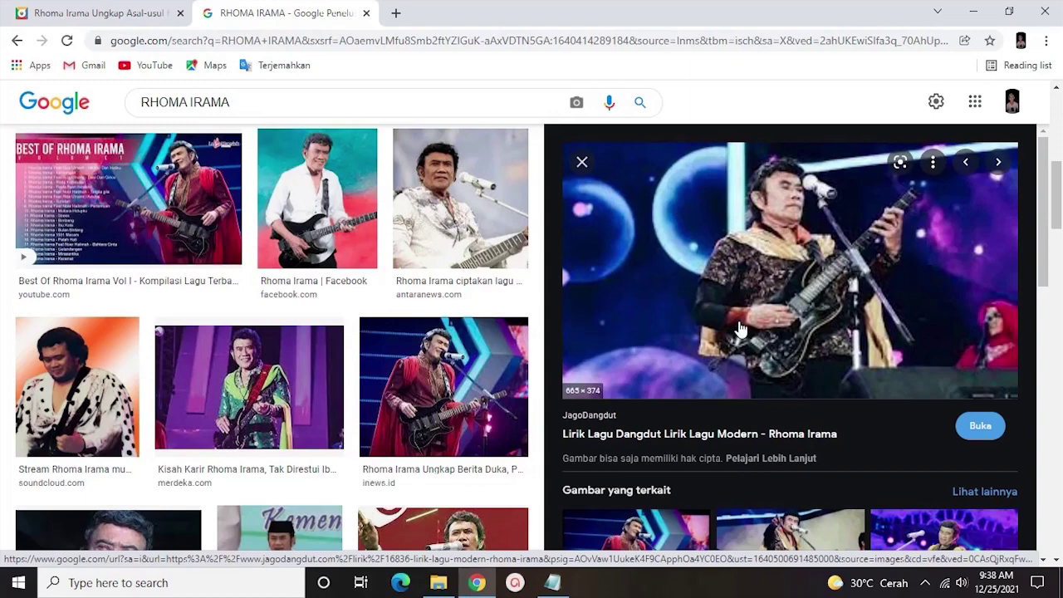
scroll(742, 329, down, 3)
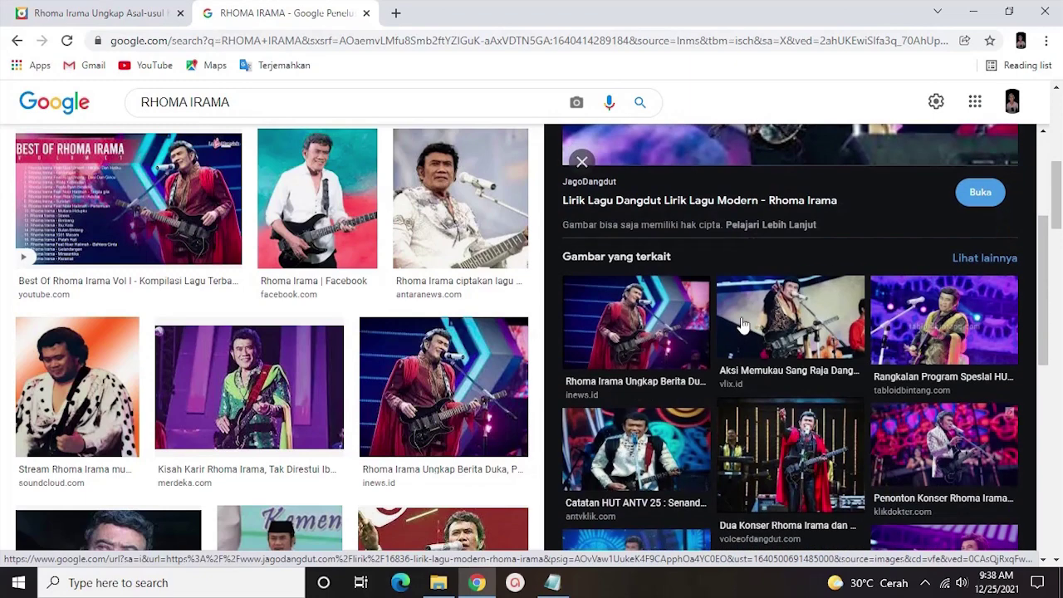
click(662, 340)
scroll(754, 306, down, 3)
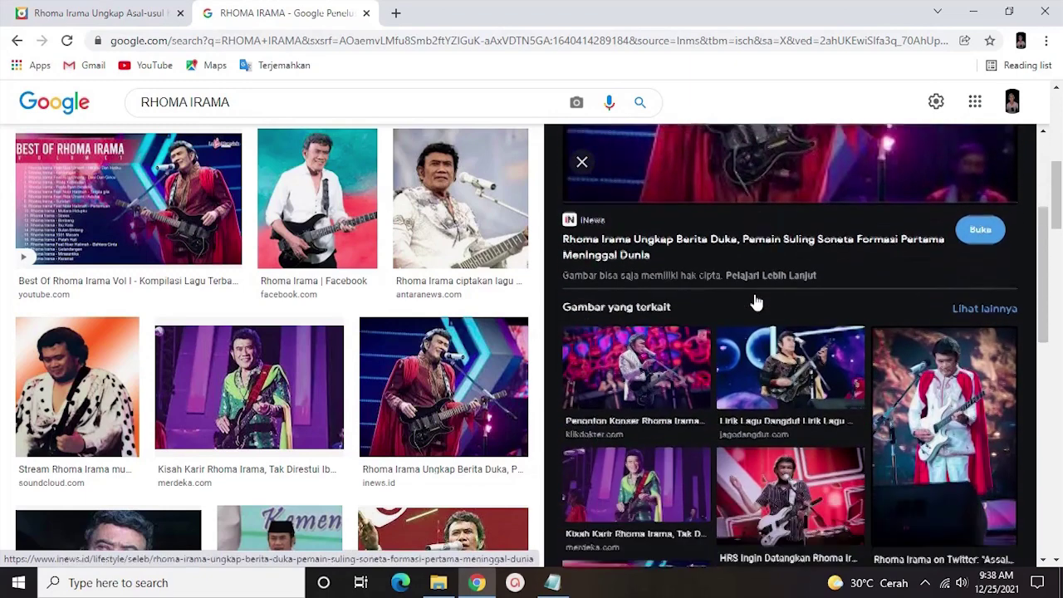
Save the KlikDokter photo of Rhoma Irama in a white patterned jacket to Downloads as "RHOMA IRAMA 2", and dismiss the download notice
click(653, 284)
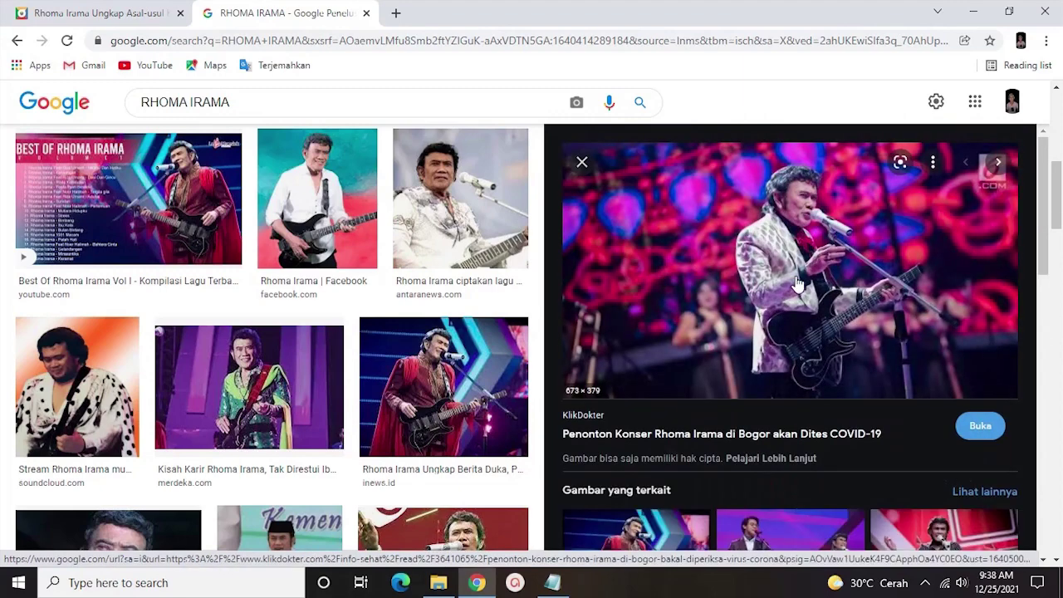
right_click(837, 289)
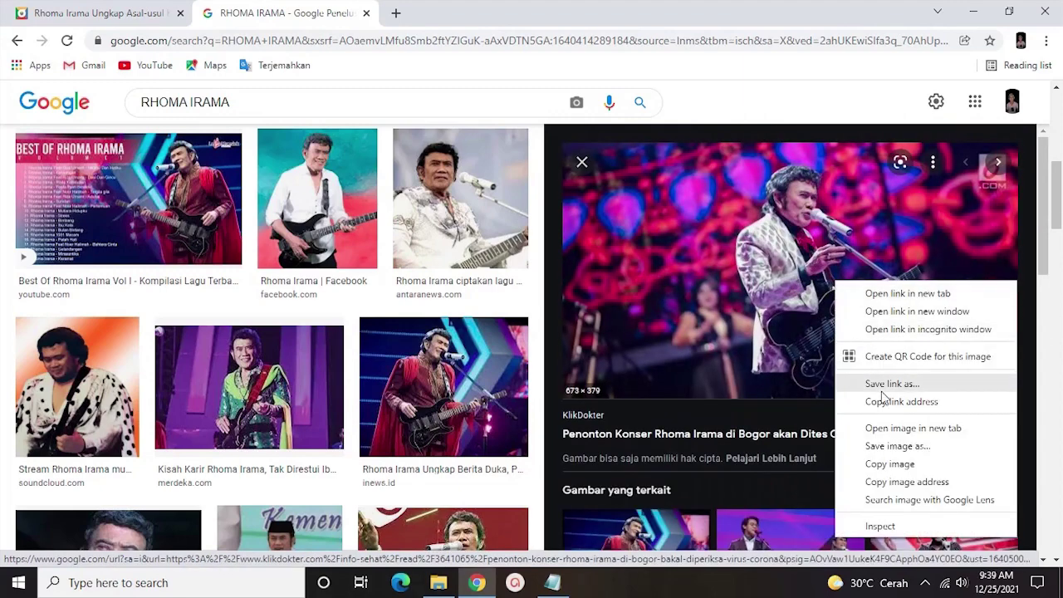
click(898, 441)
click(181, 158)
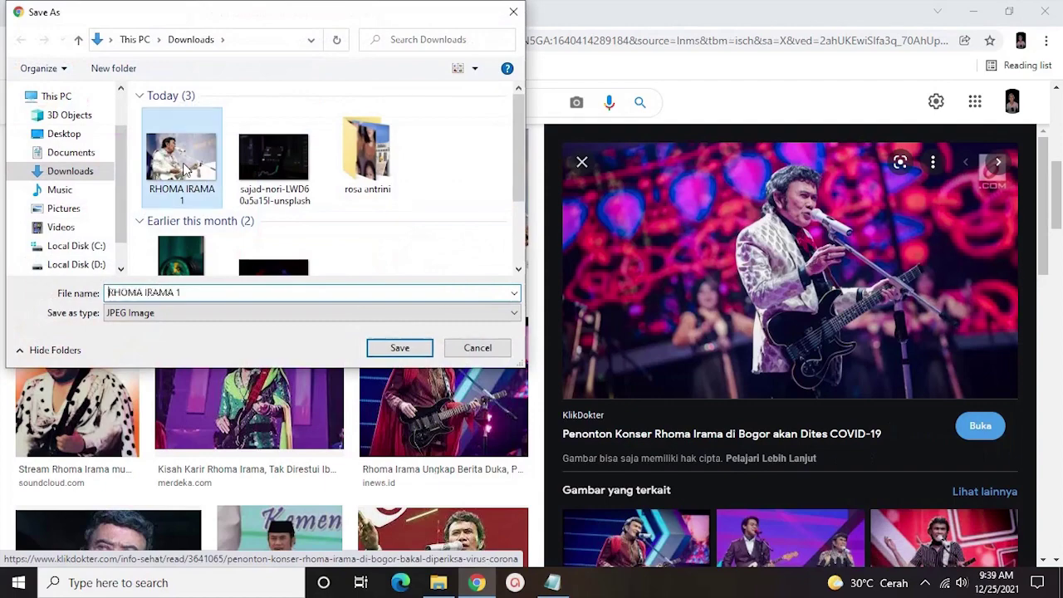
click(232, 293)
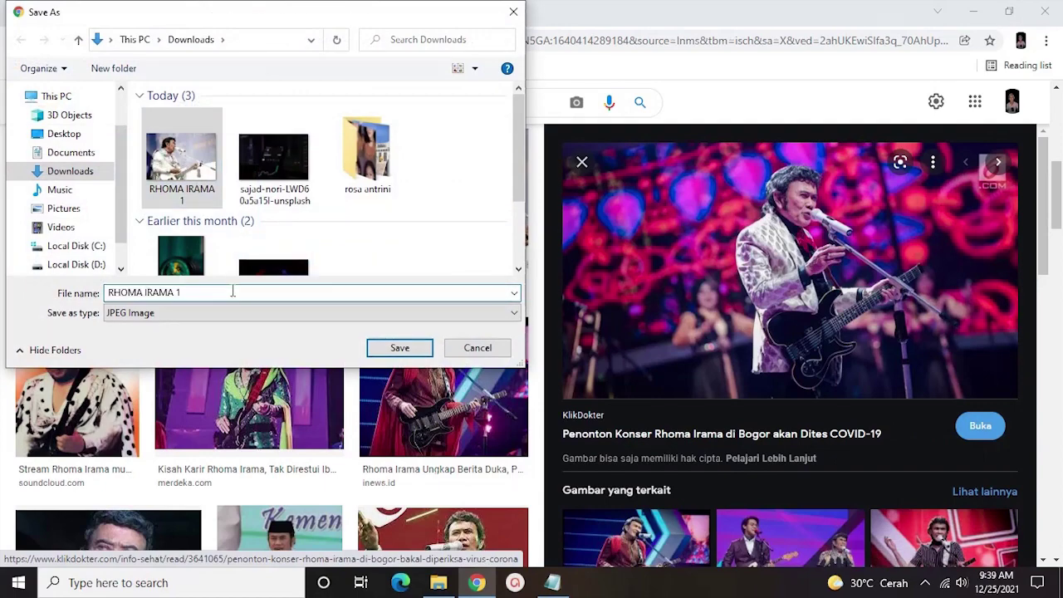
key(BackSpace)
text(2)
key(Return)
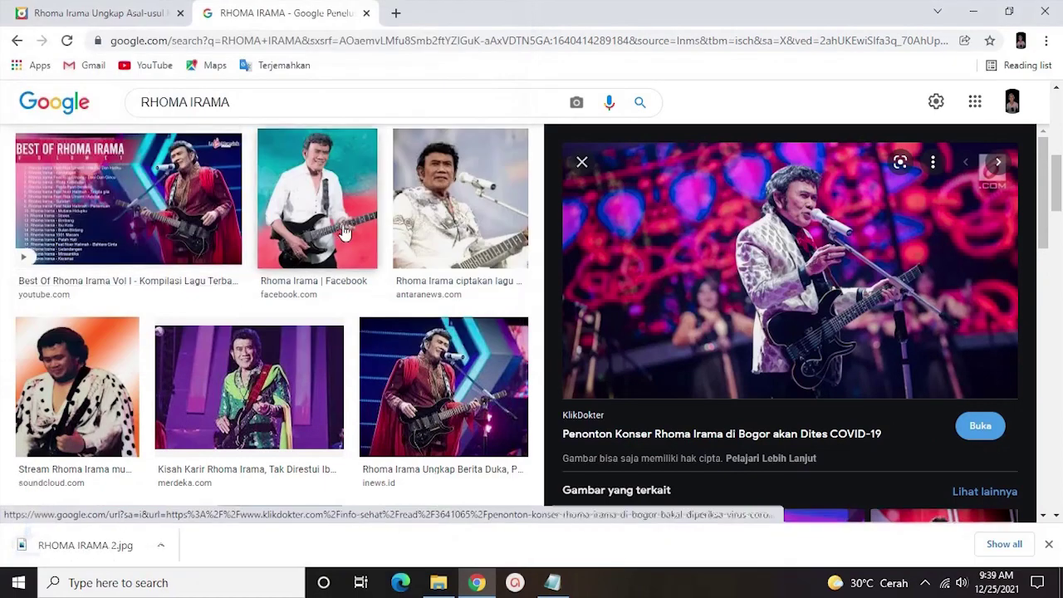
scroll(997, 498, up, 1)
click(1049, 545)
Preview the Merdeka.com photo of Rhoma Irama in a green outfit and look through its related images
scroll(690, 380, down, 6)
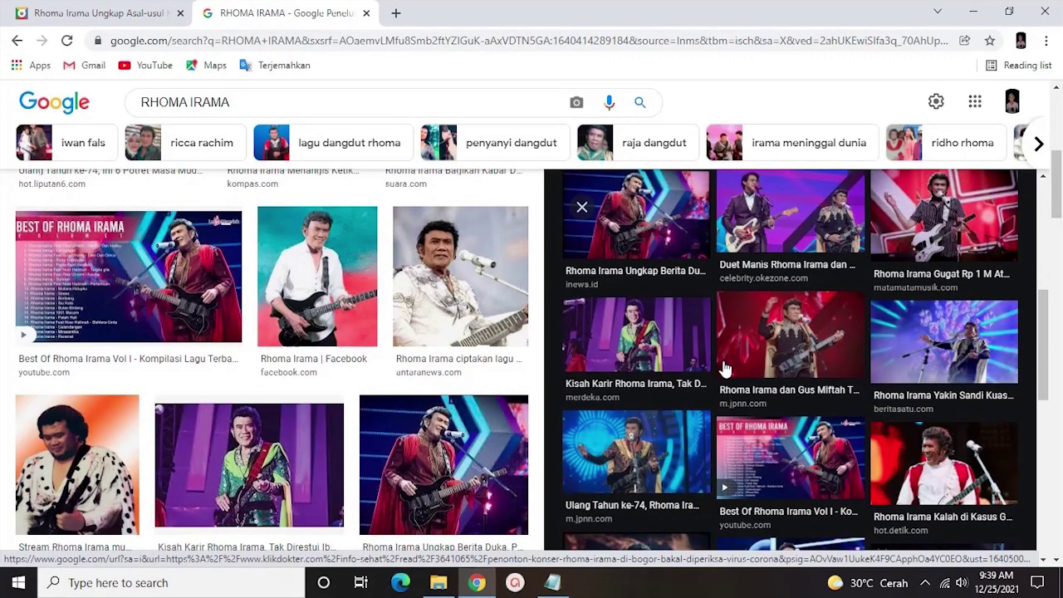
click(683, 353)
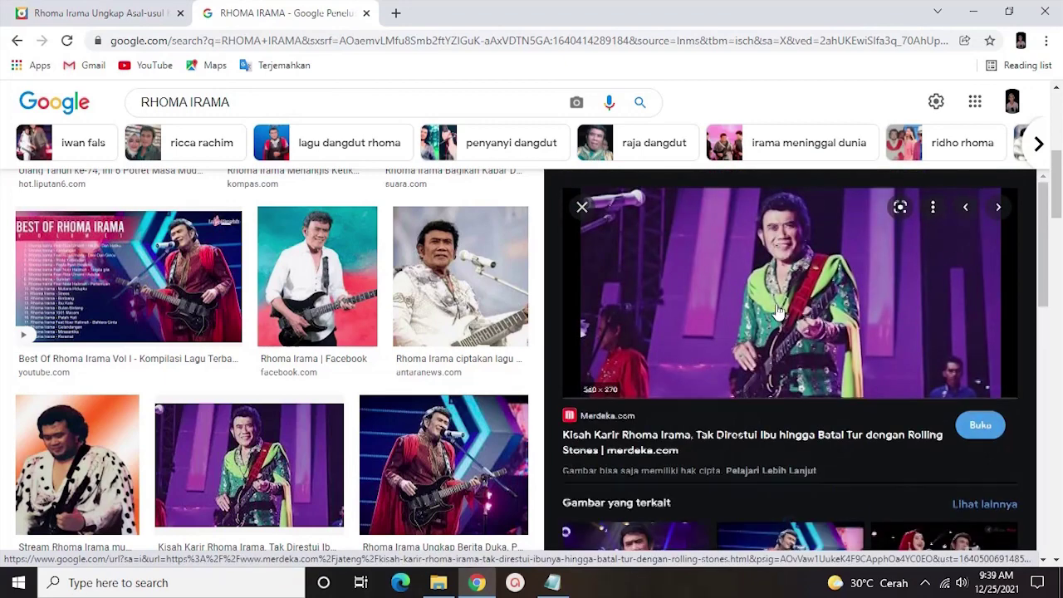
scroll(779, 312, down, 5)
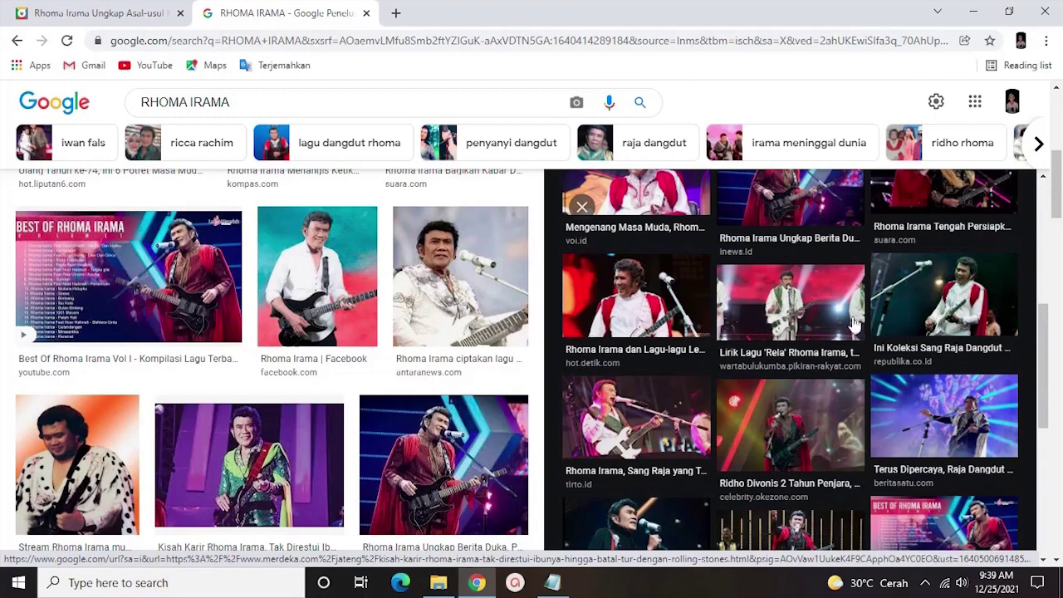
Save the detikHOT photo of Rhoma Irama laughing in a white and red outfit to Downloads under its suggested file name
click(692, 323)
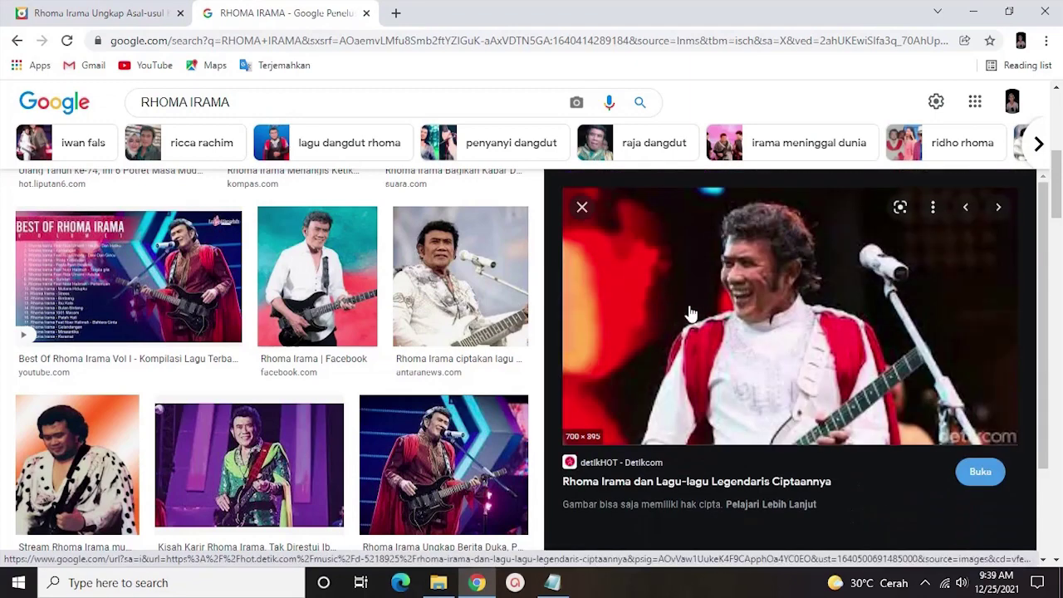
right_click(846, 367)
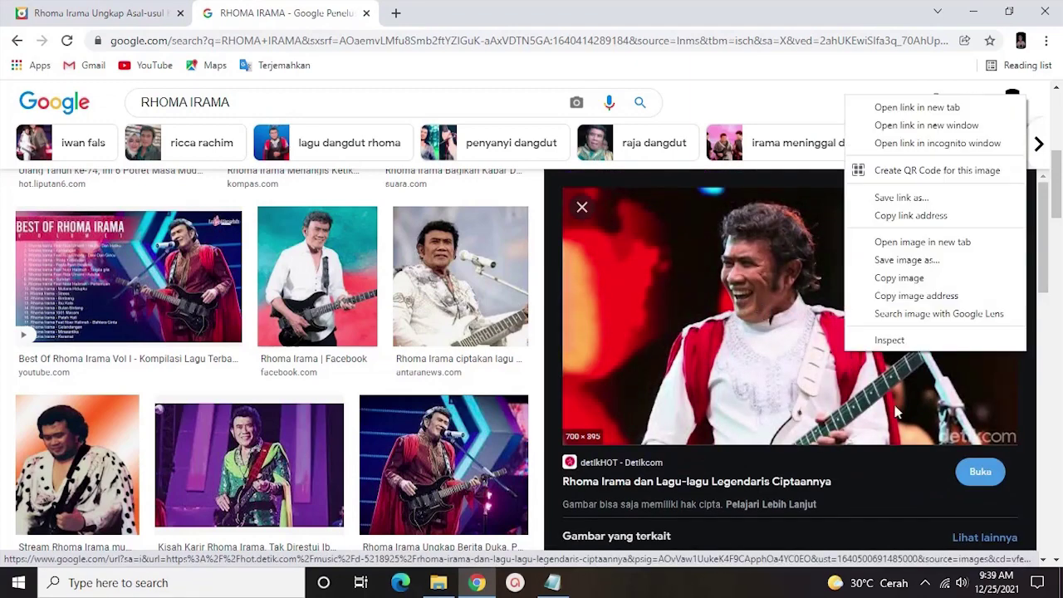
click(907, 260)
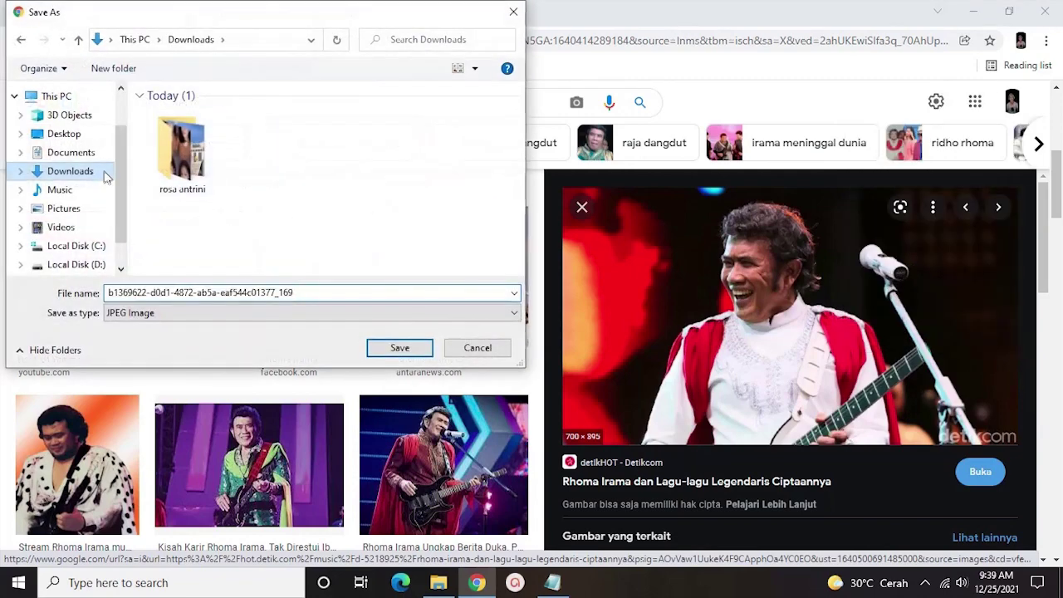
click(83, 209)
click(83, 173)
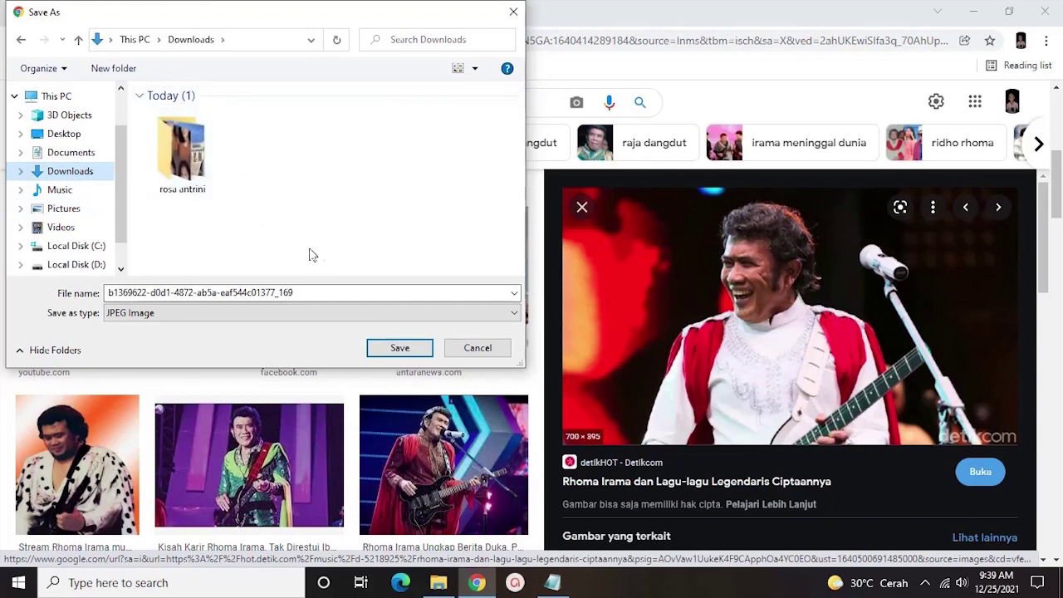
scroll(116, 104, up, 3)
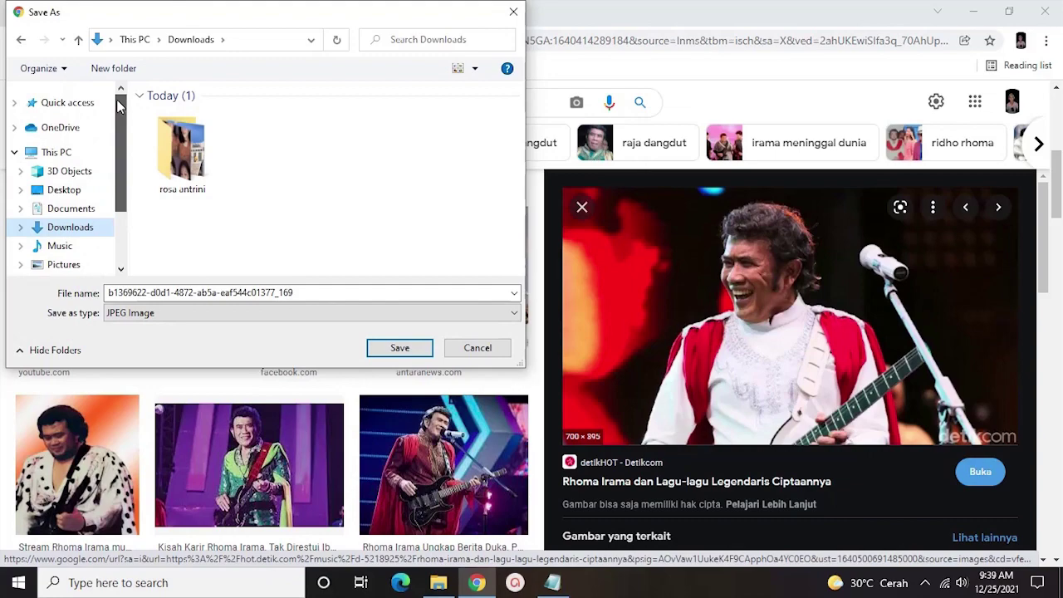
scroll(116, 99, down, 5)
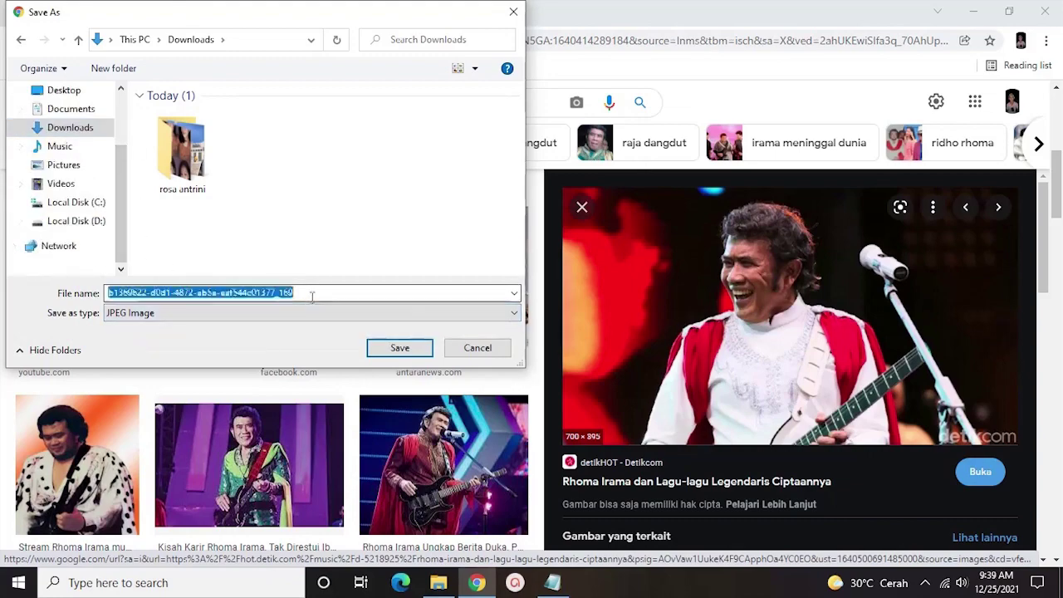
click(407, 349)
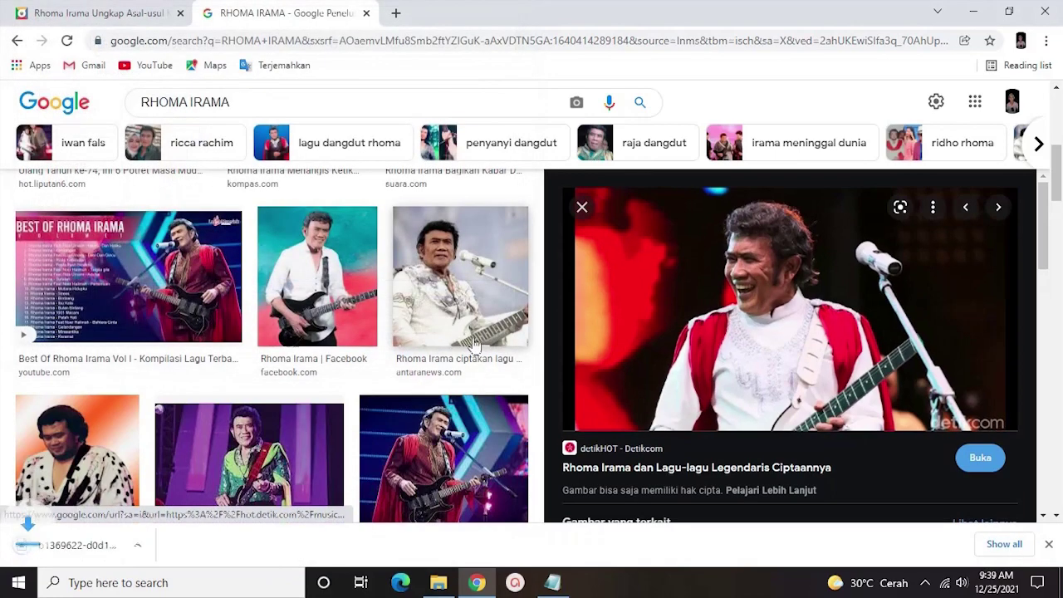
Look through the related images, previewing the BeritaSatu, Bisnis.com and Republika concert photos, and dismiss the download notice
scroll(736, 348, down, 5)
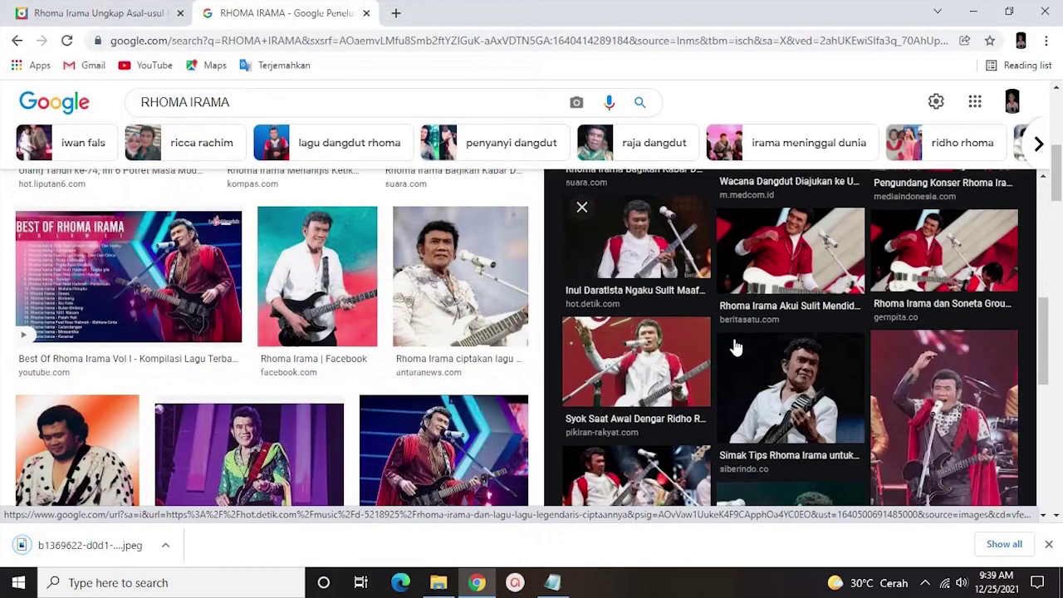
click(783, 270)
scroll(819, 324, down, 2)
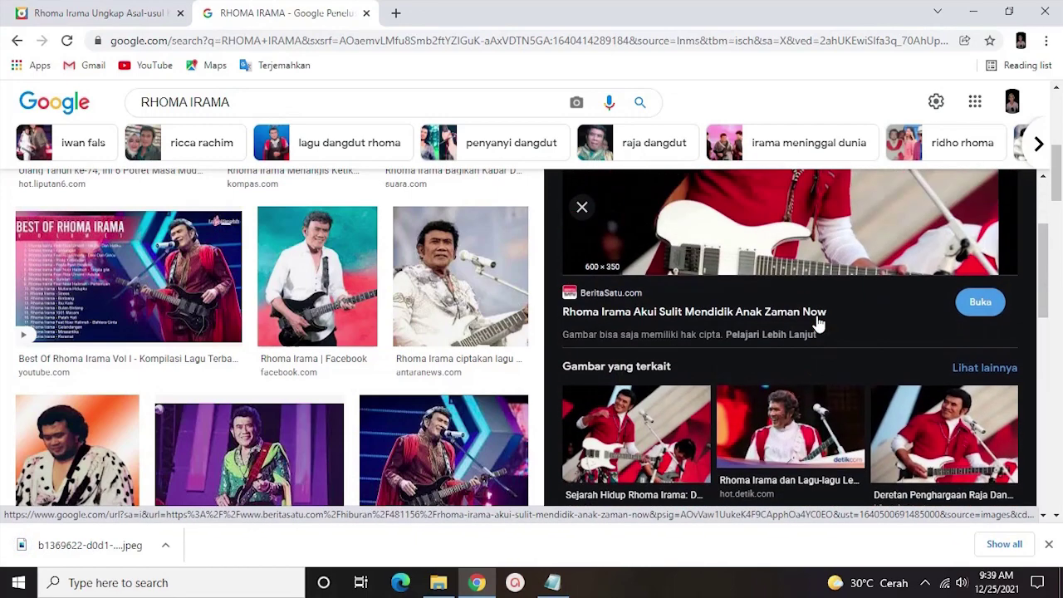
click(934, 416)
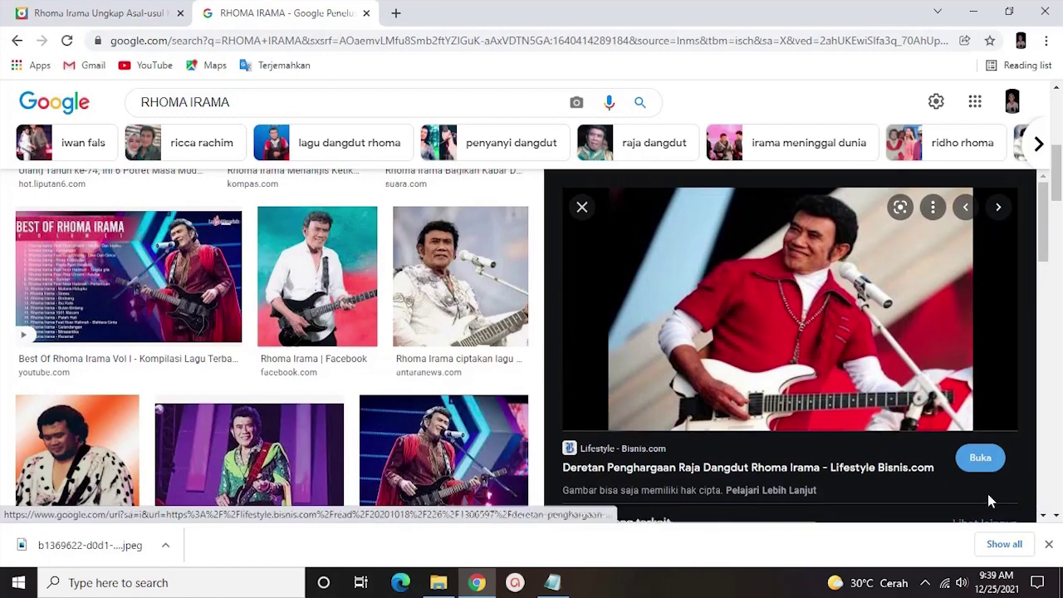
click(1047, 544)
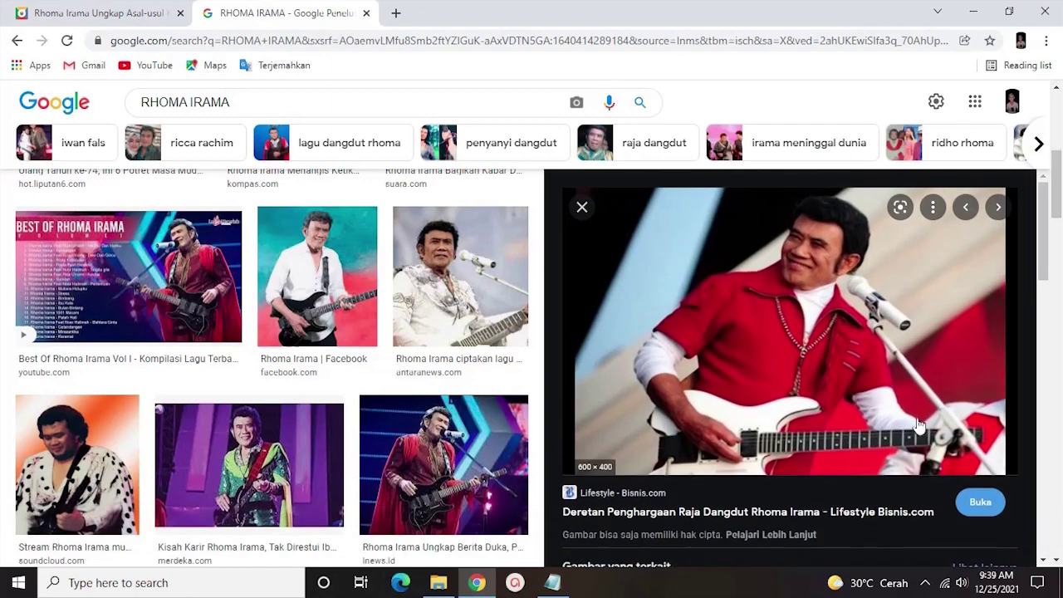
scroll(803, 310, down, 5)
scroll(803, 310, down, 2)
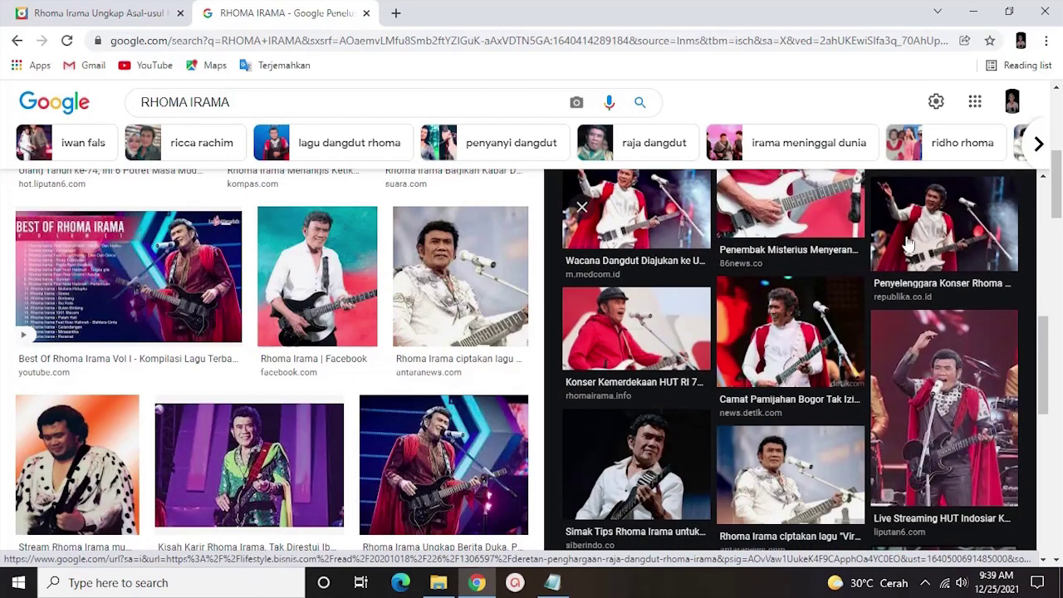
click(907, 247)
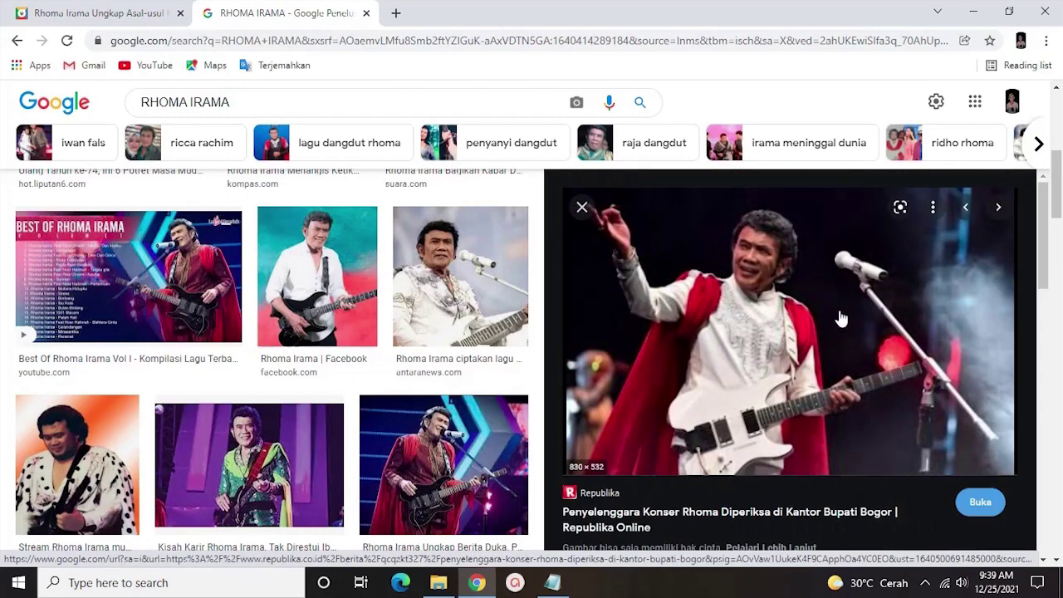
scroll(840, 317, down, 5)
scroll(841, 301, up, 1)
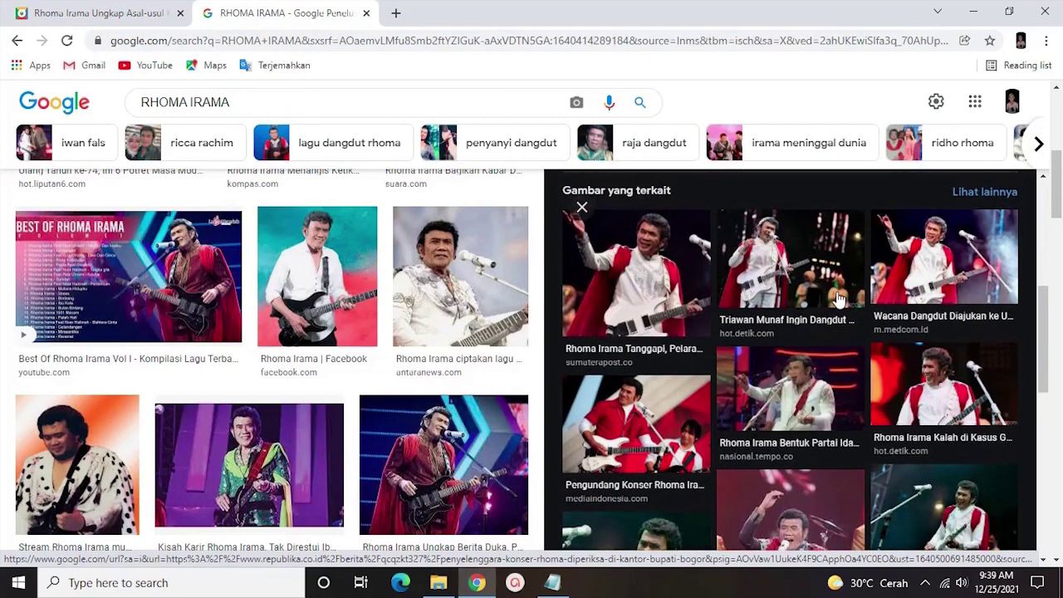
scroll(835, 295, down, 4)
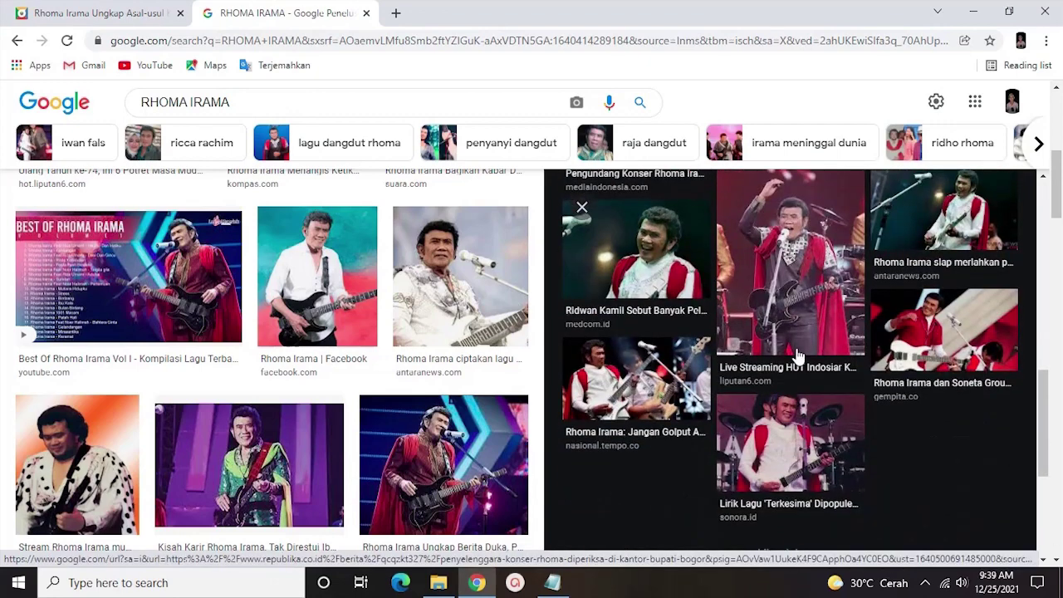
Save the Gempita.co photo of Rhoma Irama in red with a white guitar under its suggested file name, and dismiss the download notice
click(933, 312)
scroll(856, 318, down, 1)
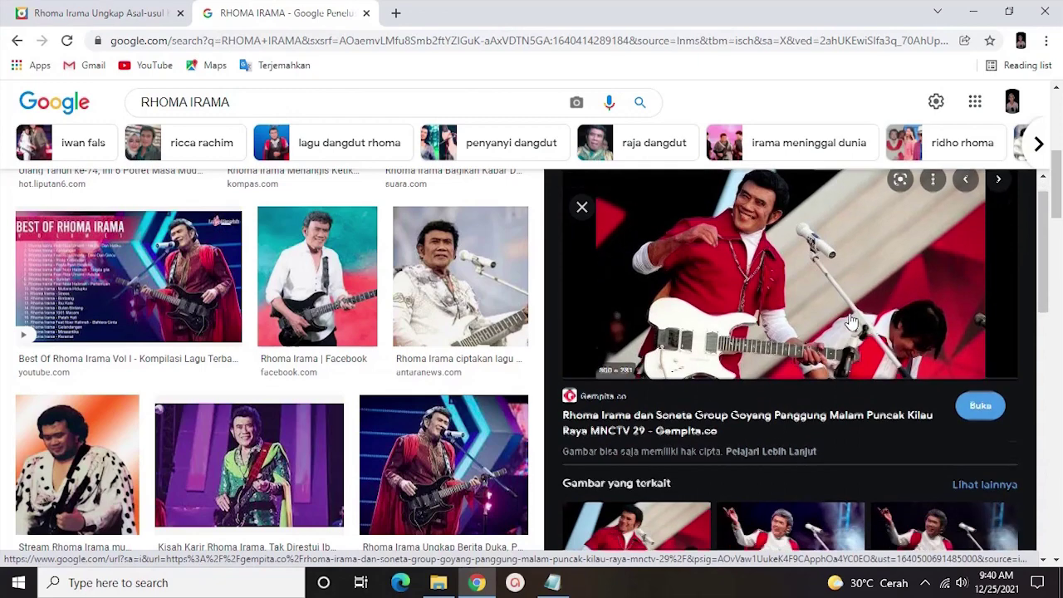
scroll(849, 324, up, 1)
right_click(852, 324)
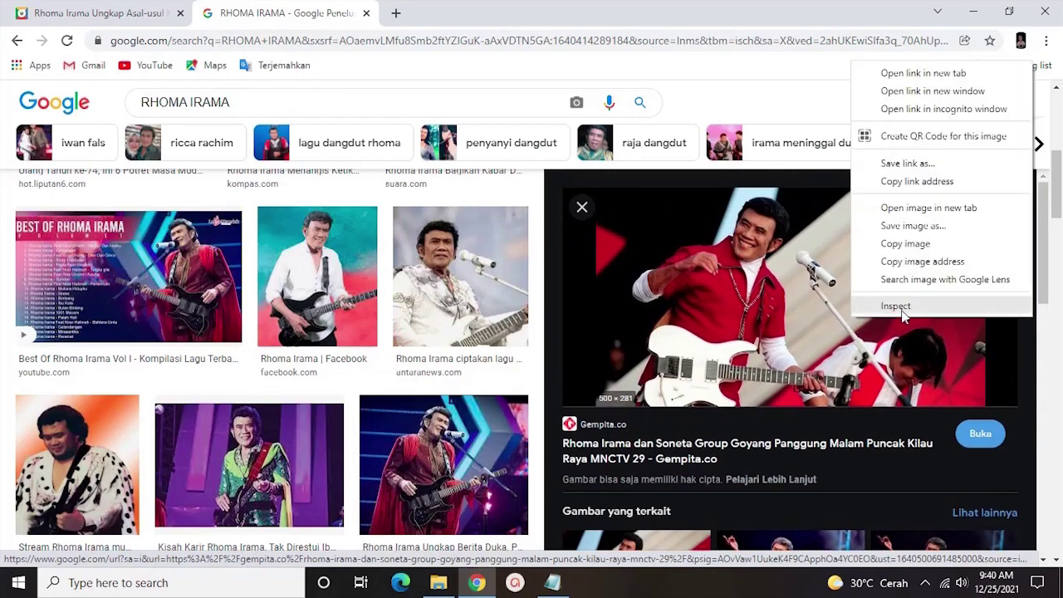
click(903, 229)
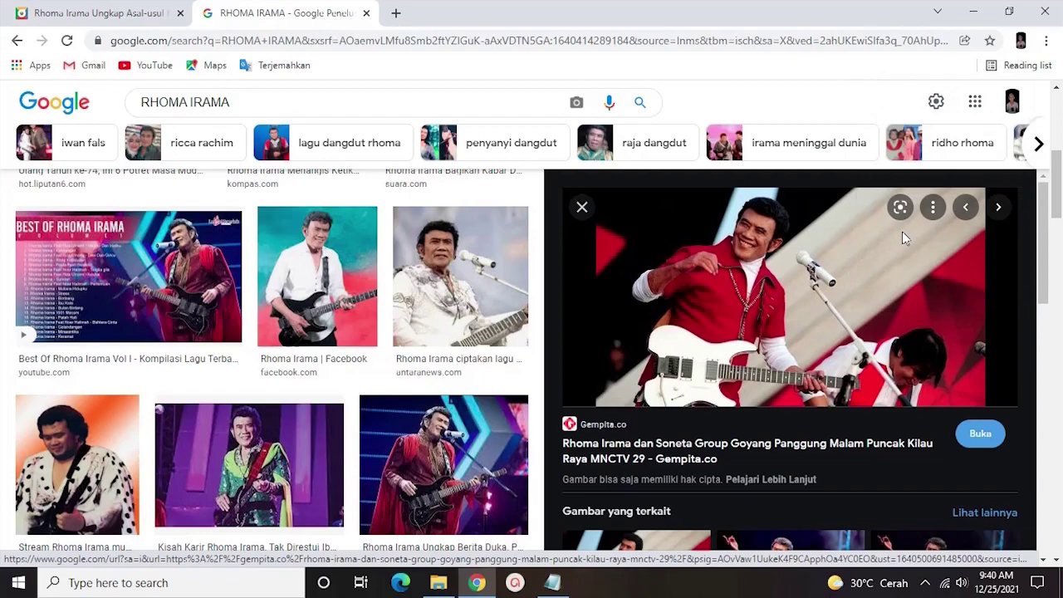
click(405, 347)
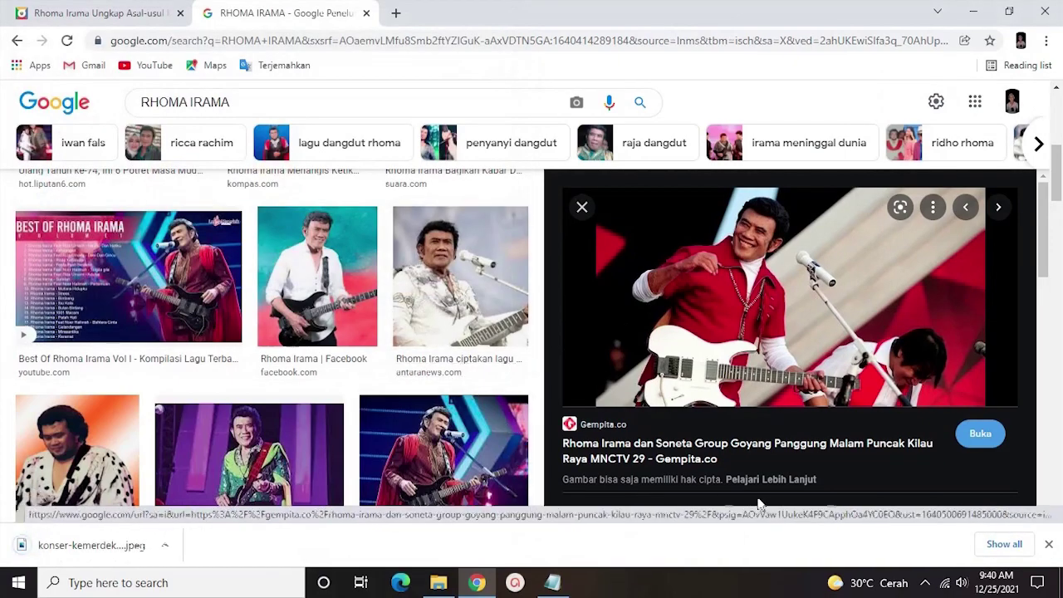
click(1048, 545)
scroll(735, 427, down, 8)
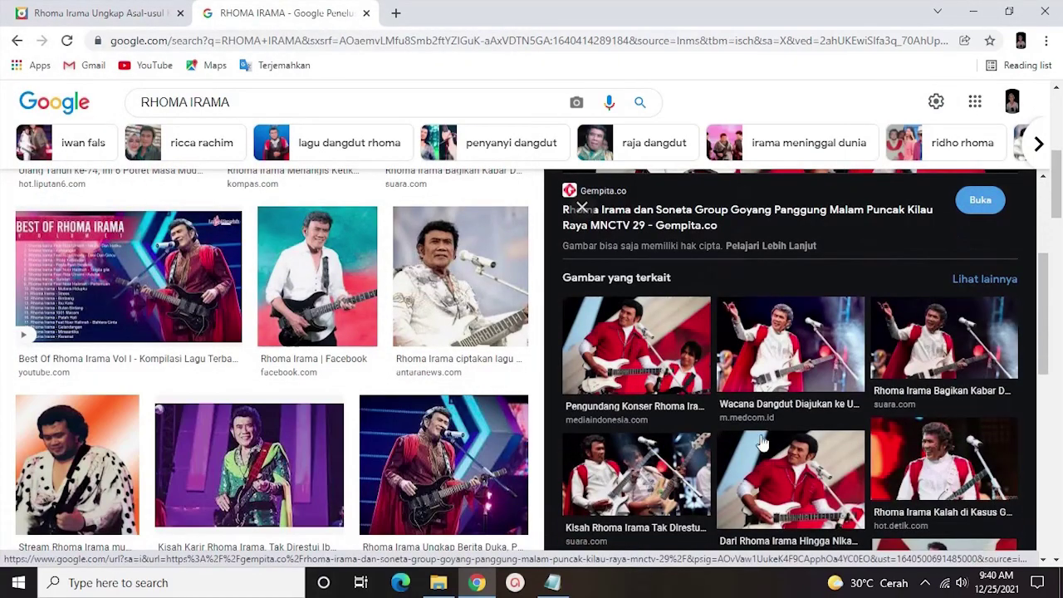
Look through more Rhoma Irama image results and preview the iNews photo of him in a red cape
scroll(735, 428, down, 1)
scroll(344, 407, down, 4)
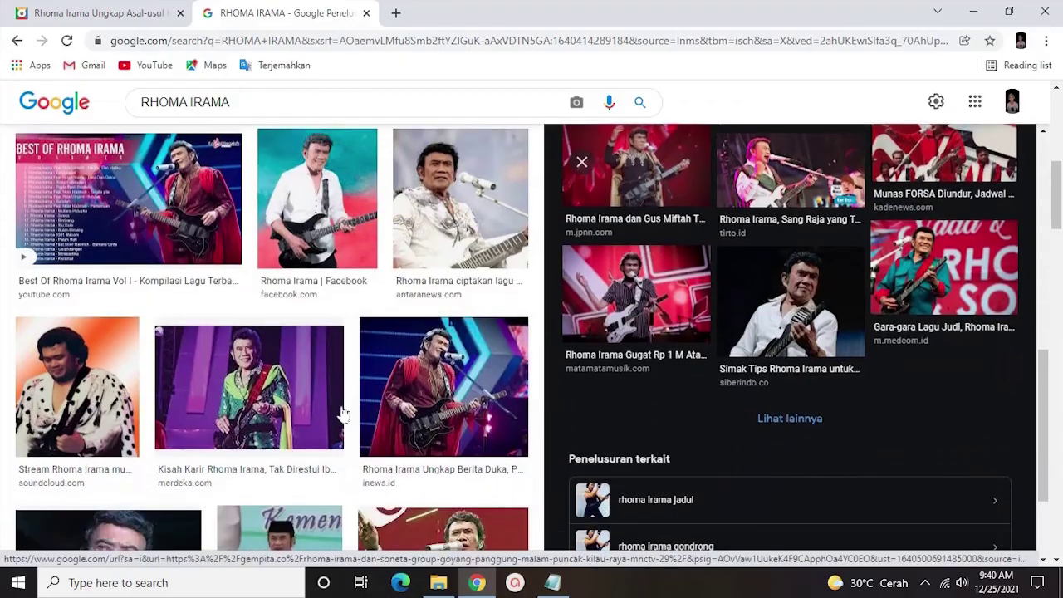
scroll(381, 382, down, 3)
scroll(382, 378, up, 1)
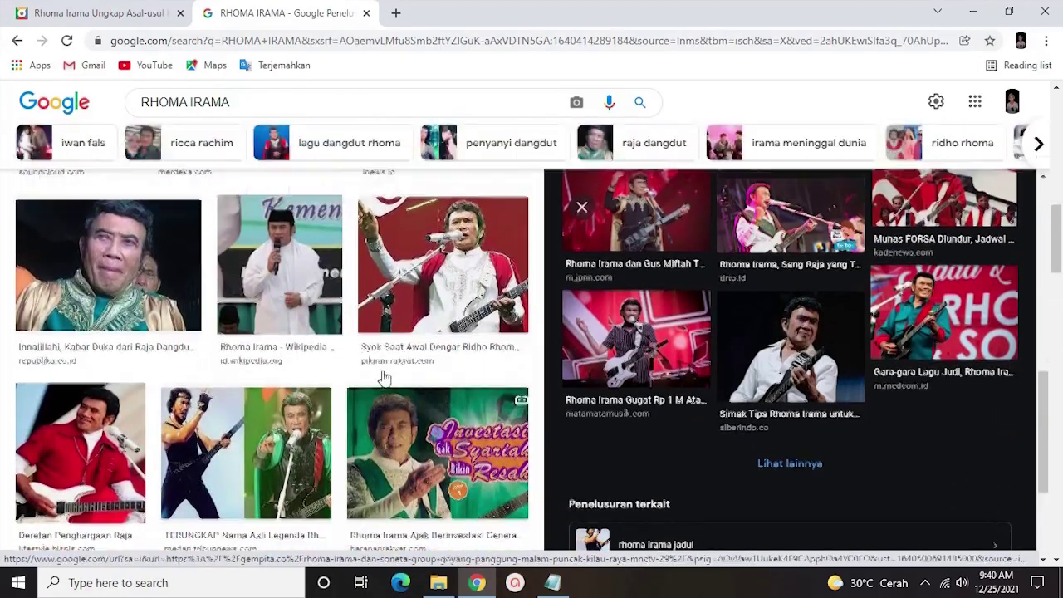
scroll(384, 375, down, 6)
scroll(384, 374, up, 2)
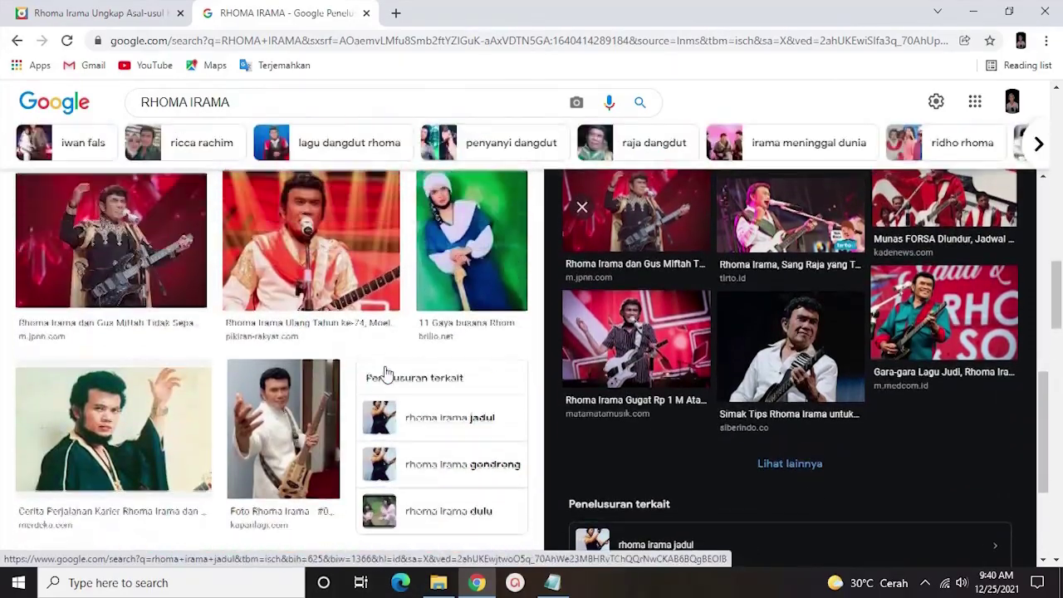
scroll(384, 374, down, 5)
scroll(387, 374, up, 2)
scroll(386, 374, up, 2)
click(416, 379)
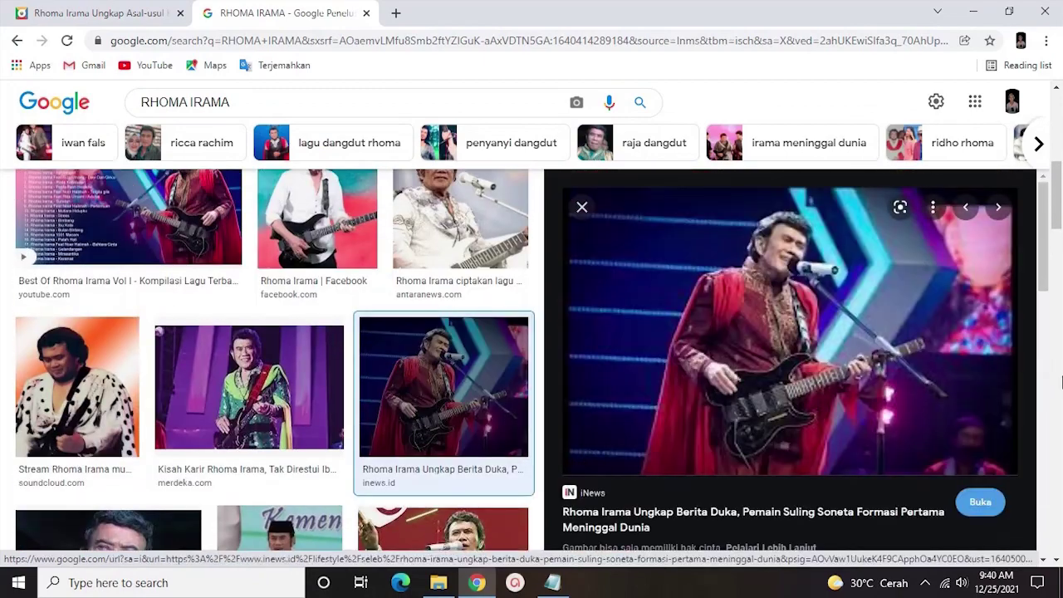
Save the related Ayo Bandung photo of Rhoma Irama in a striped shirt to Downloads under its suggested file name
scroll(993, 391, down, 4)
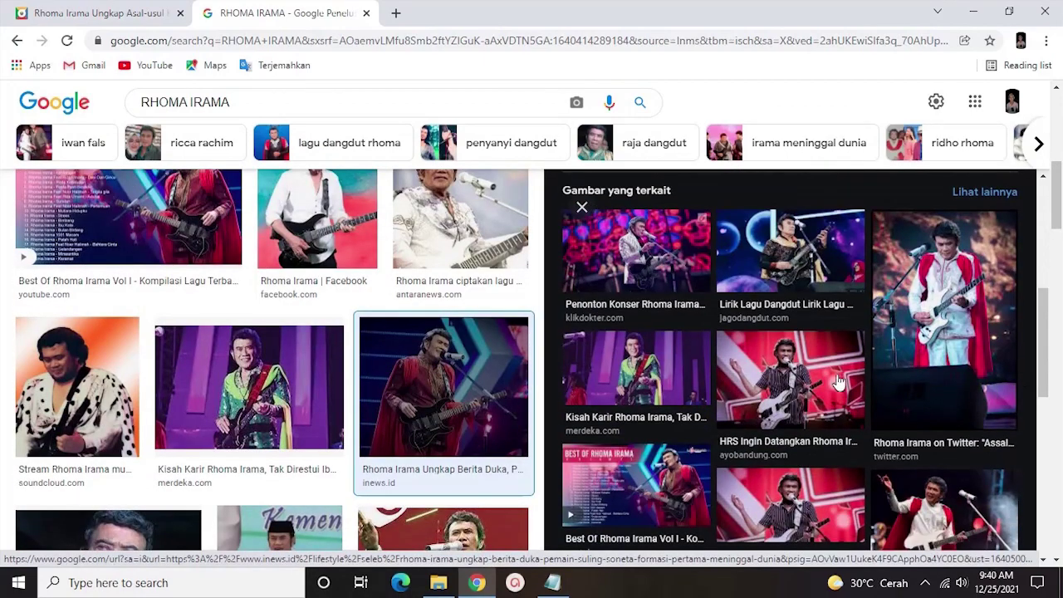
scroll(834, 357, down, 2)
scroll(830, 344, up, 1)
click(824, 328)
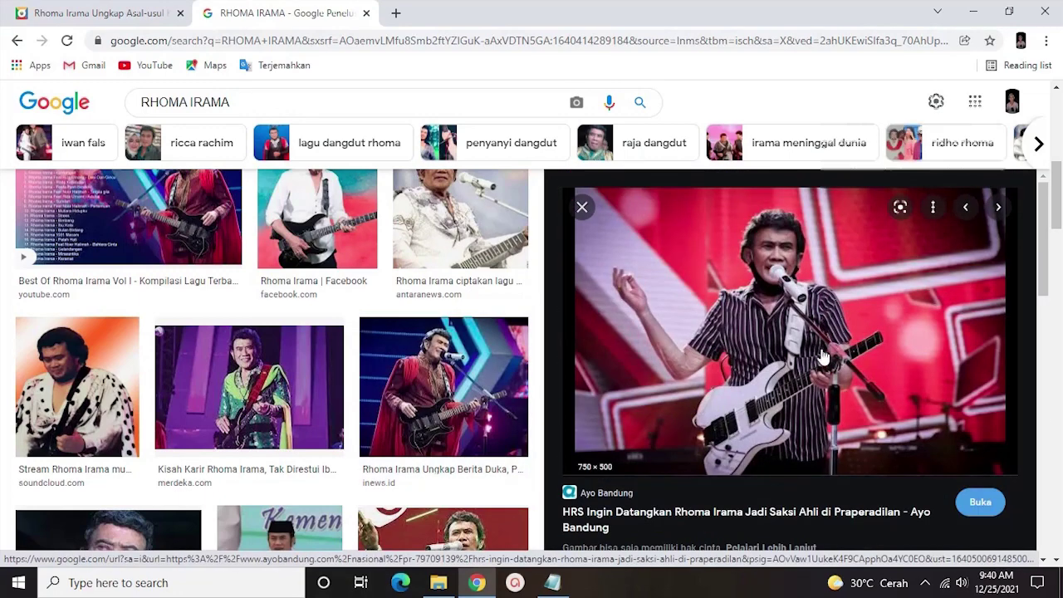
right_click(823, 357)
click(893, 257)
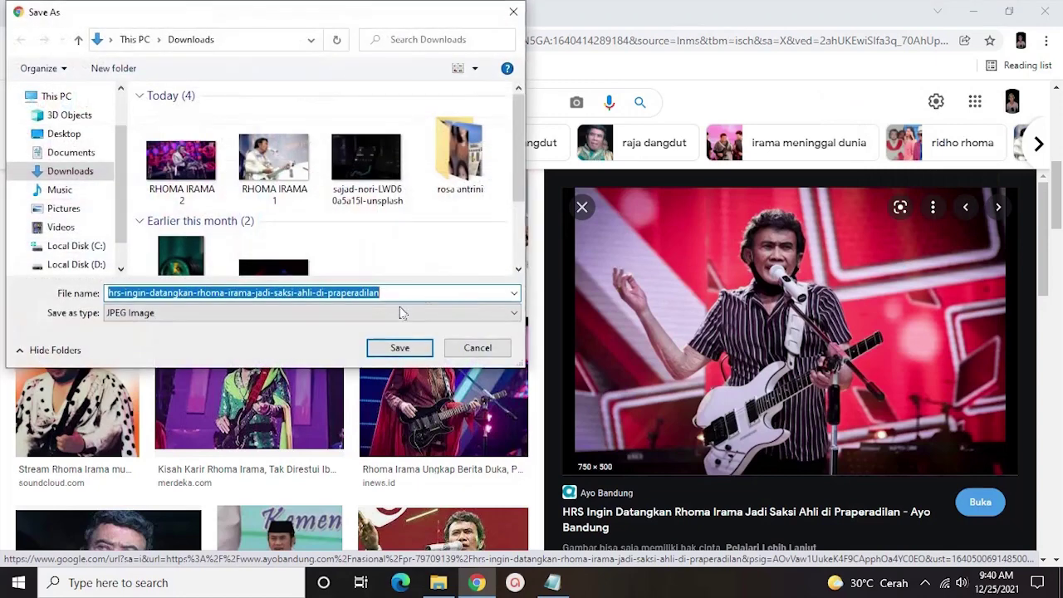
click(415, 352)
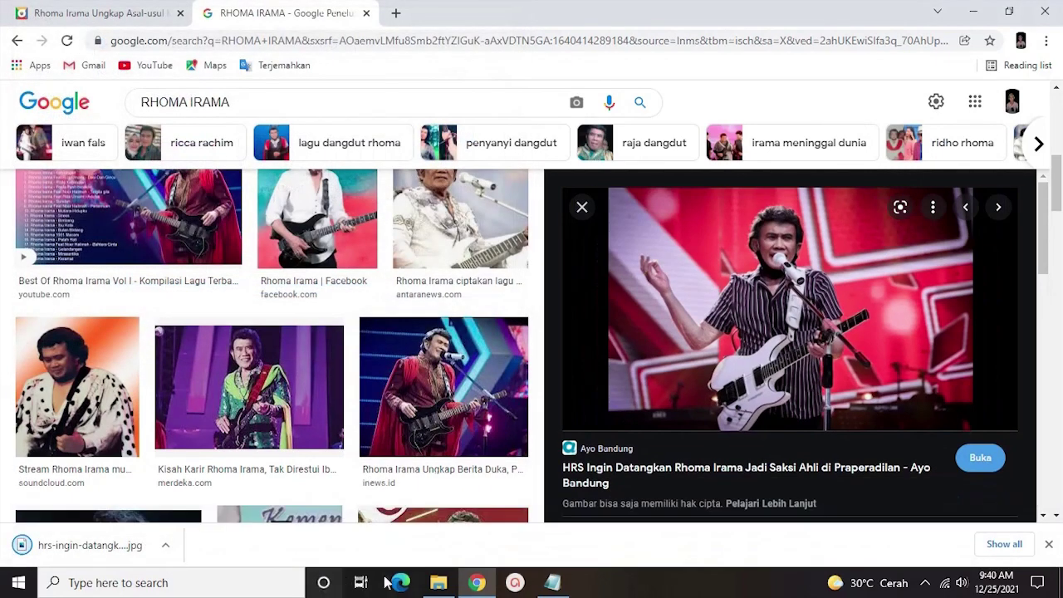
Check the saved photos in the Downloads folder in File Explorer, and return to the Okezone article in Chrome with the image preview closed
click(439, 582)
click(64, 215)
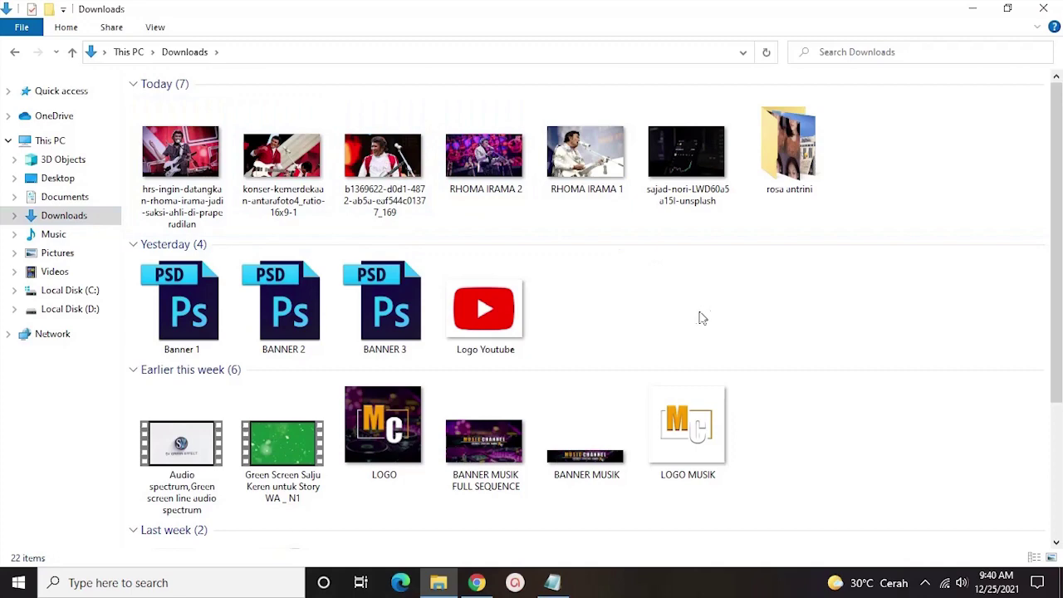
click(477, 583)
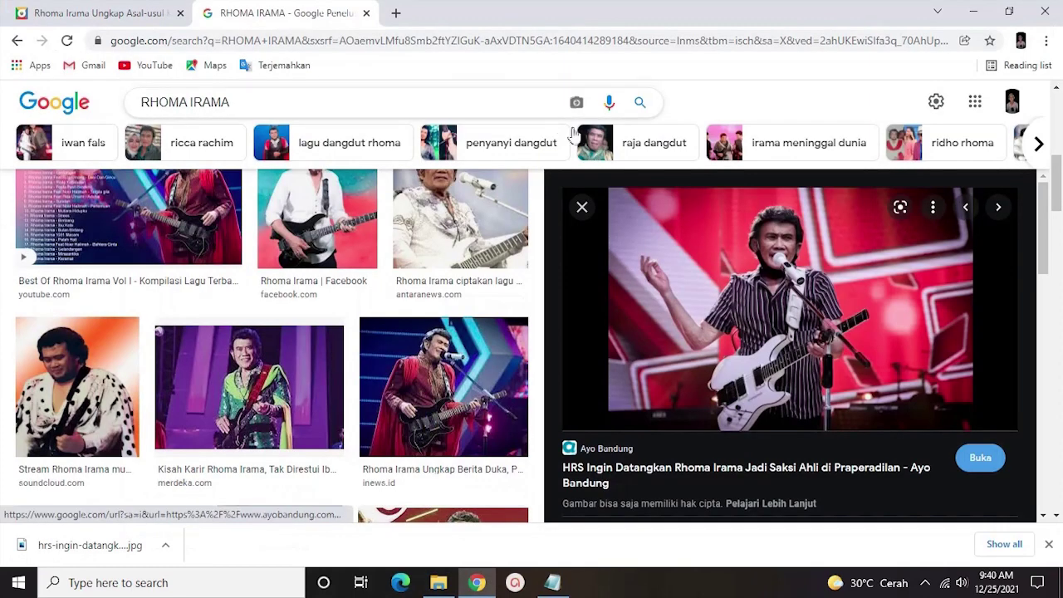
click(579, 206)
click(147, 11)
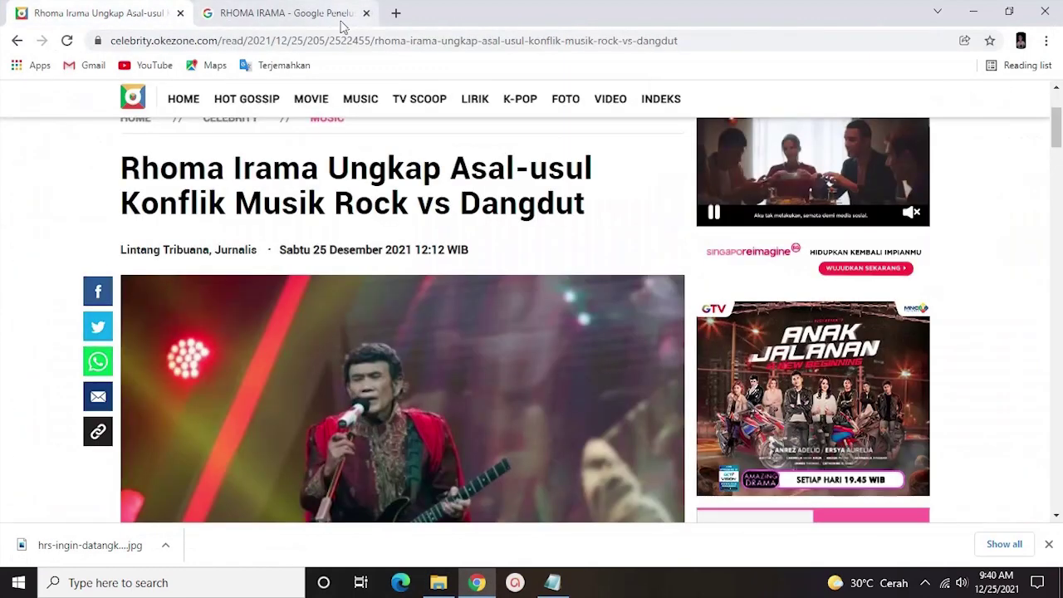
Open YouTube in a new browser tab and dismiss the download notice
click(397, 12)
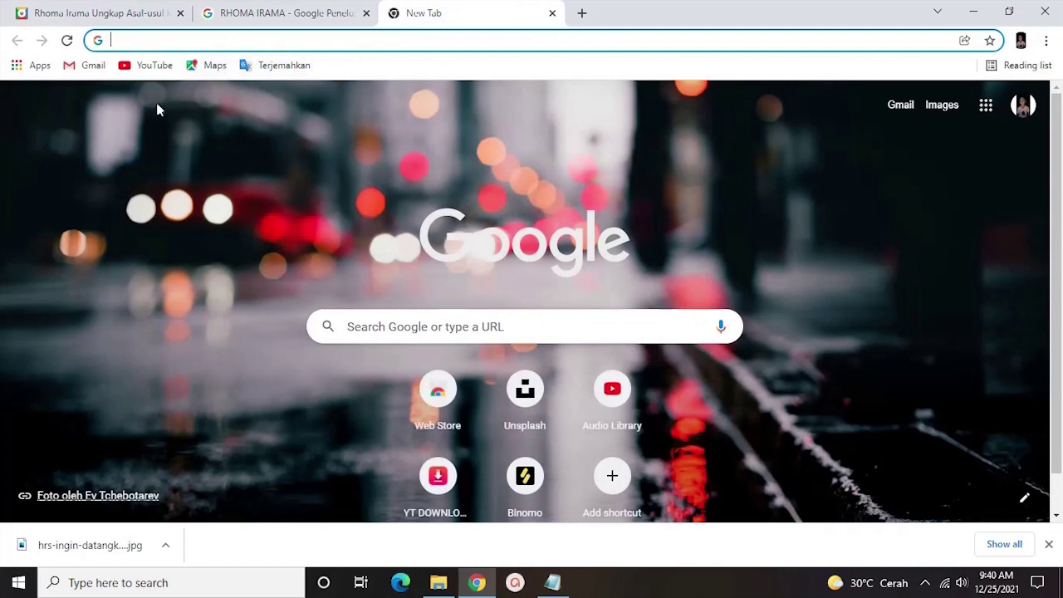
click(152, 66)
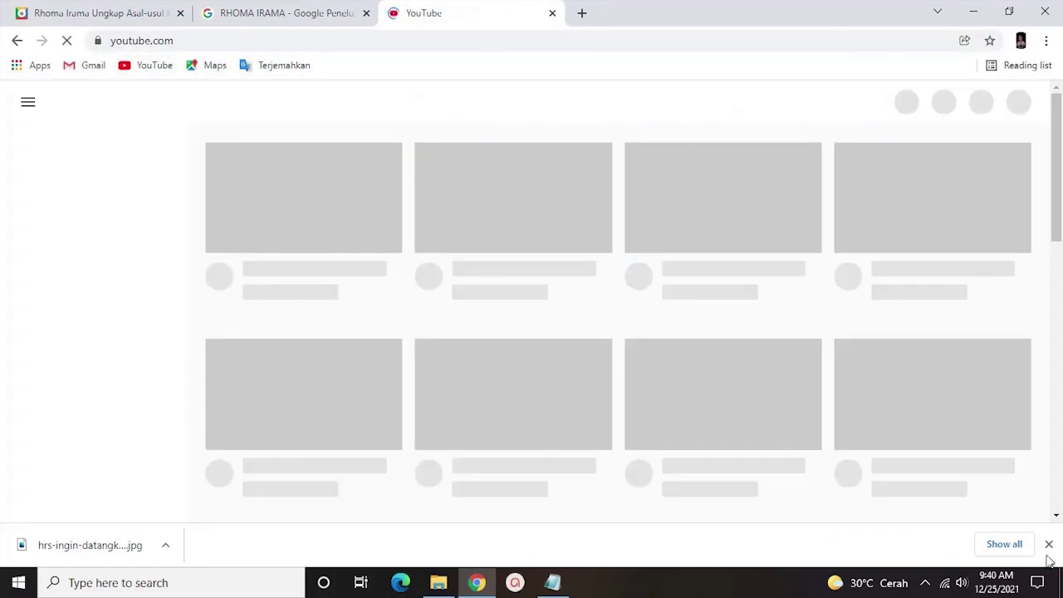
click(1049, 545)
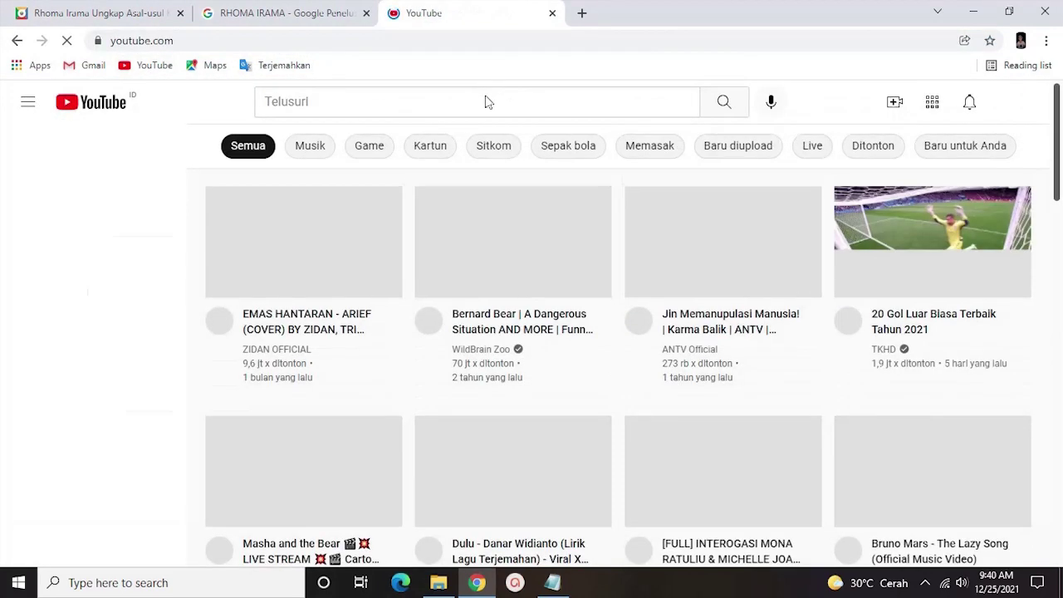
Search YouTube for "GREEN SCREEN SALJU"
click(487, 98)
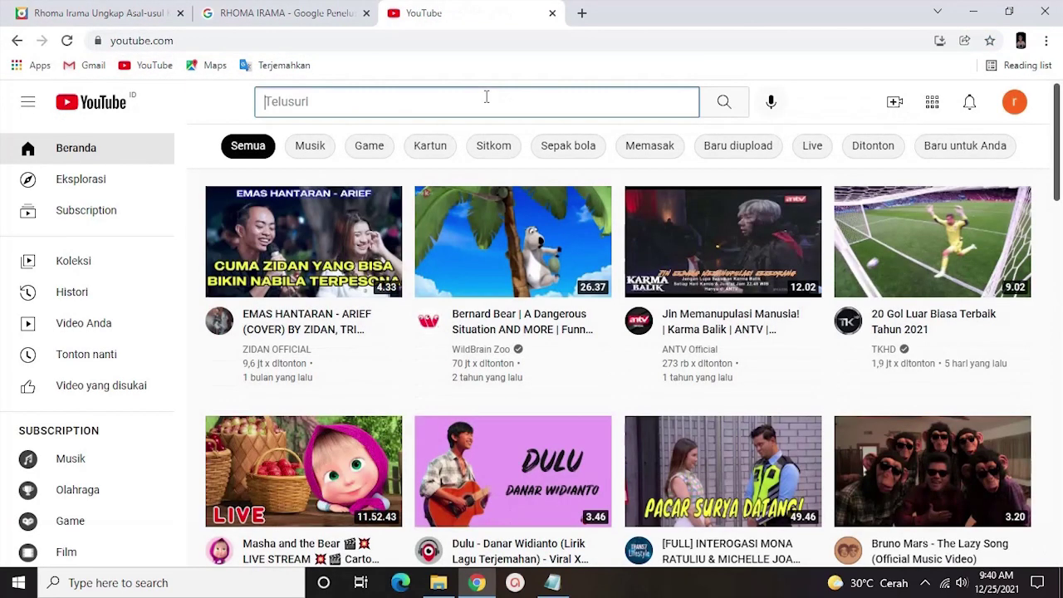
text(GREEND)
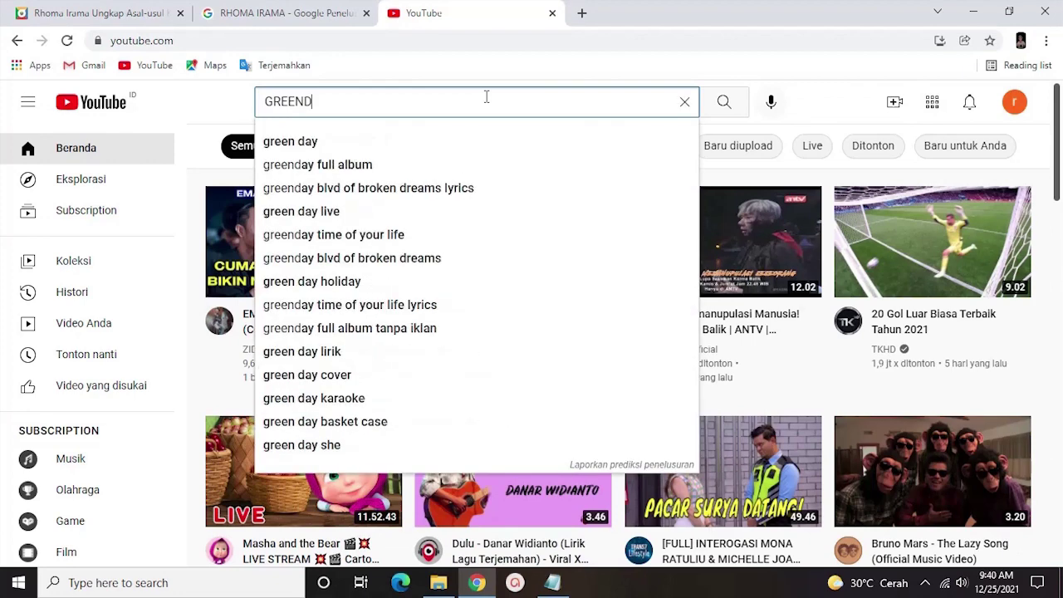
key(BackSpace)
text(SCREEN S)
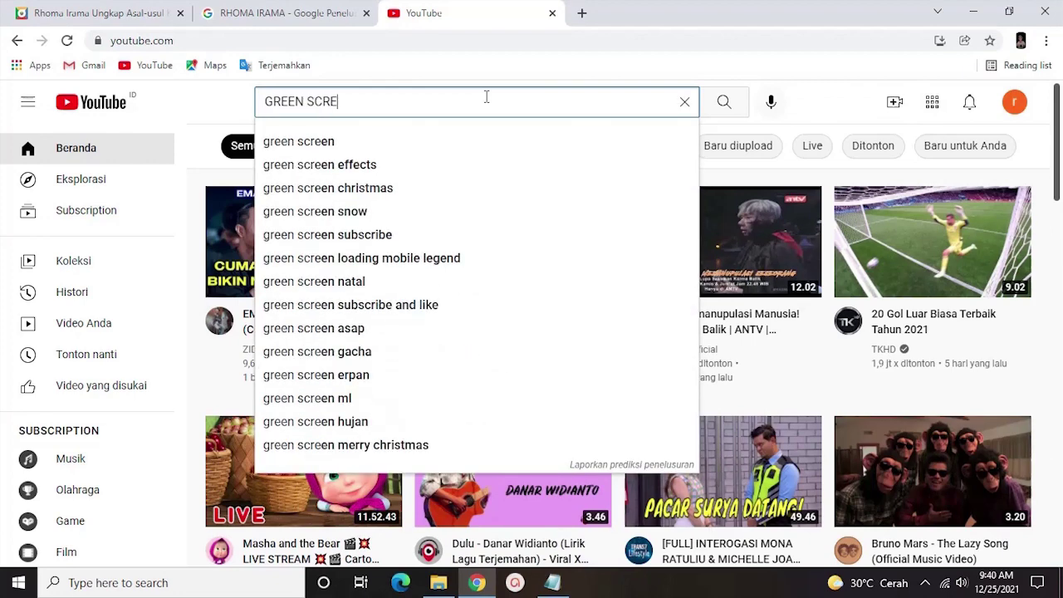
text(ALM)
key(BackSpace)
text(JU)
key(Return)
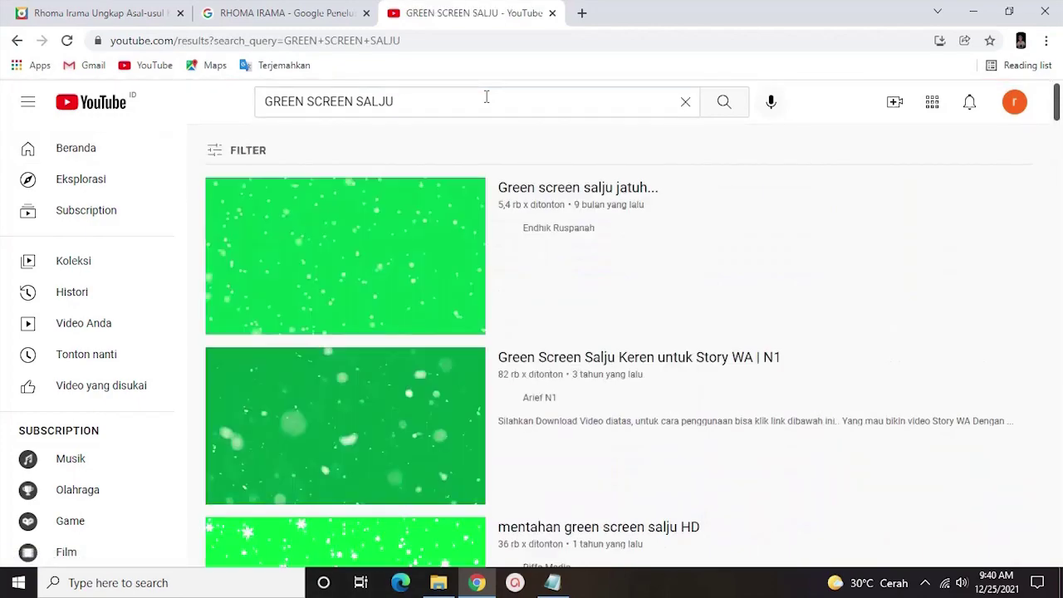
Open the video "Green Screen Salju Keren untuk Story WA | N1" and preview its ending in full screen, leaving it paused
scroll(453, 390, down, 2)
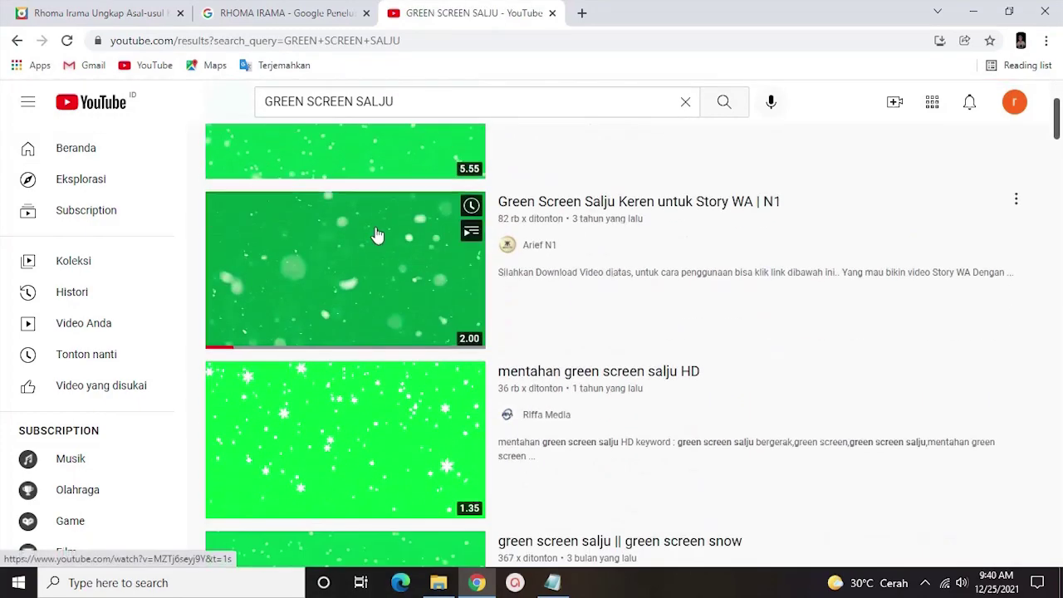
click(375, 232)
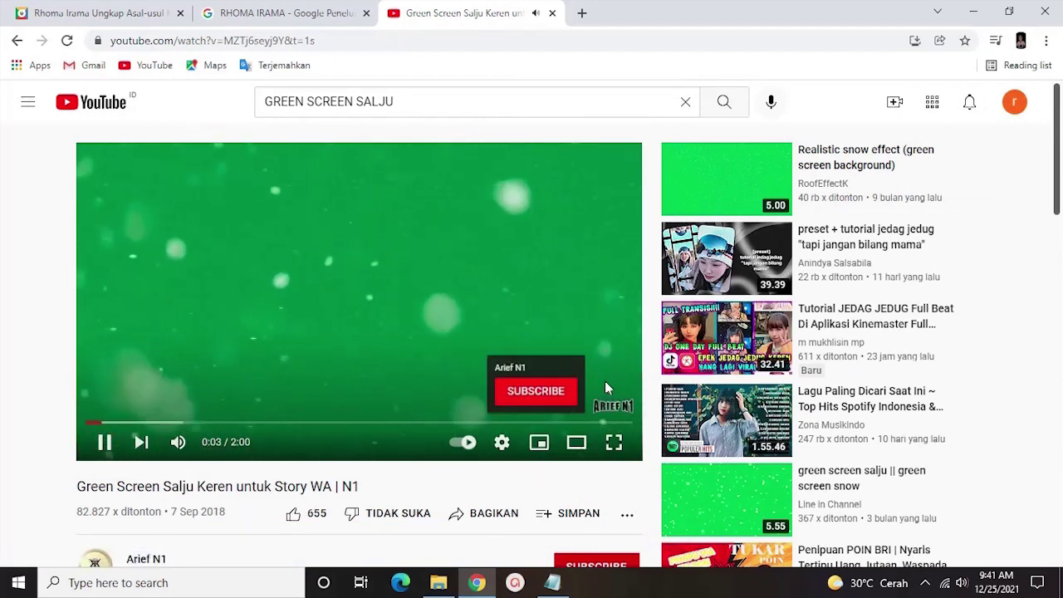
click(562, 424)
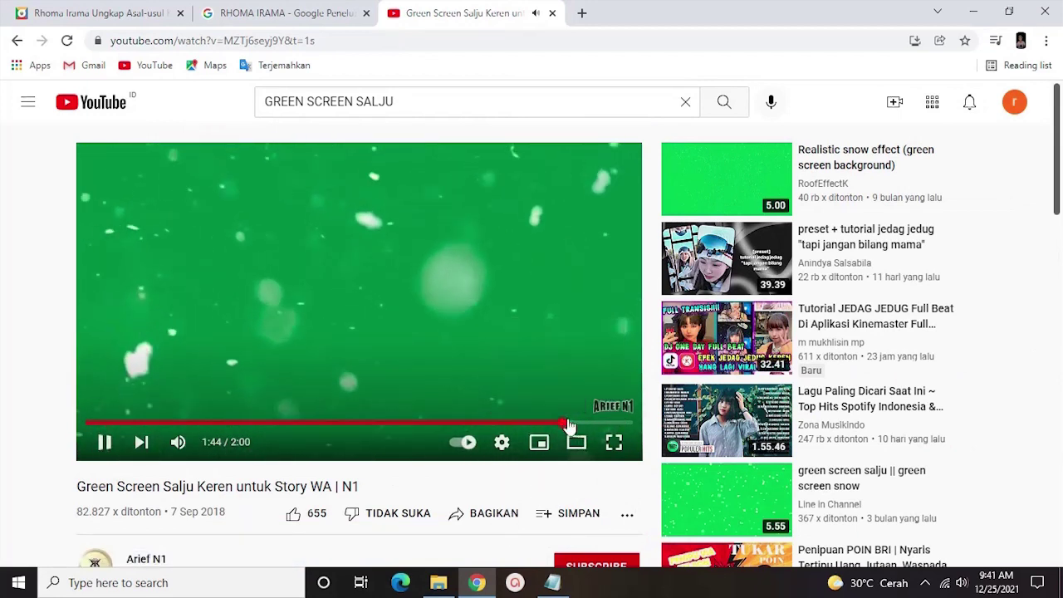
key(space)
click(614, 442)
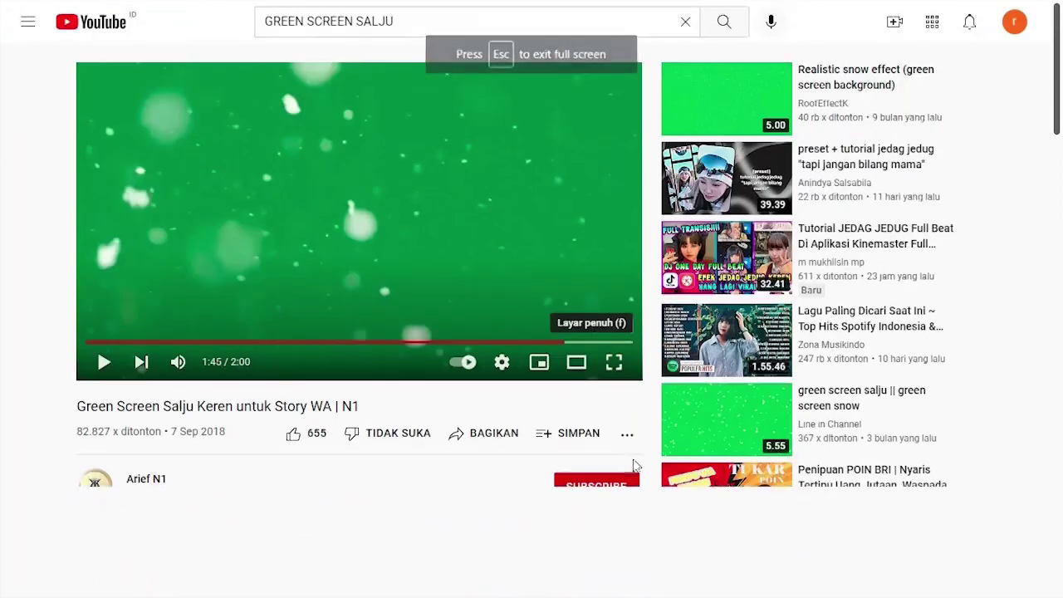
key(space)
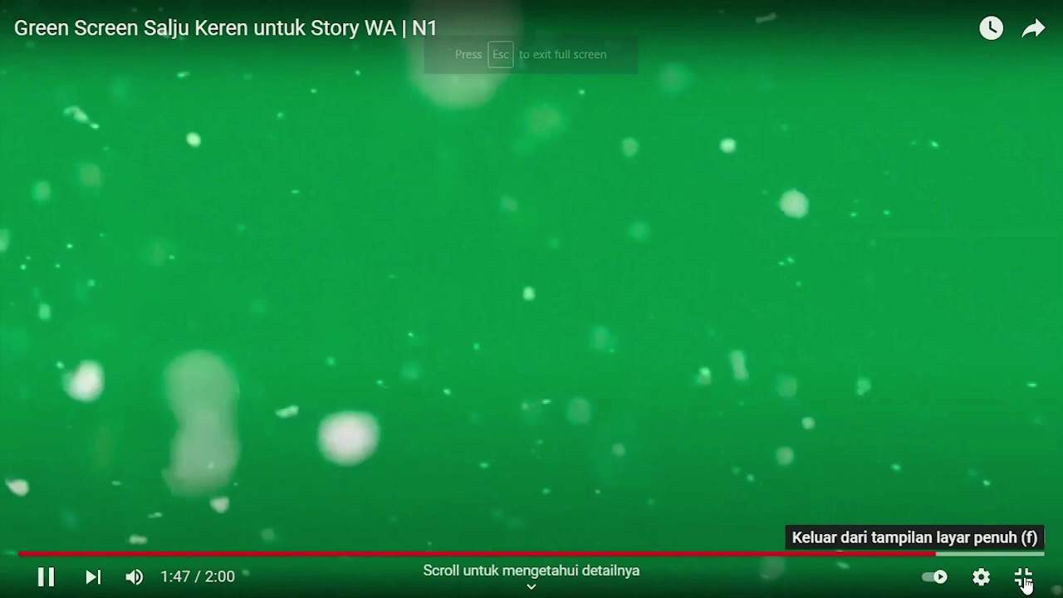
click(1025, 581)
key(space)
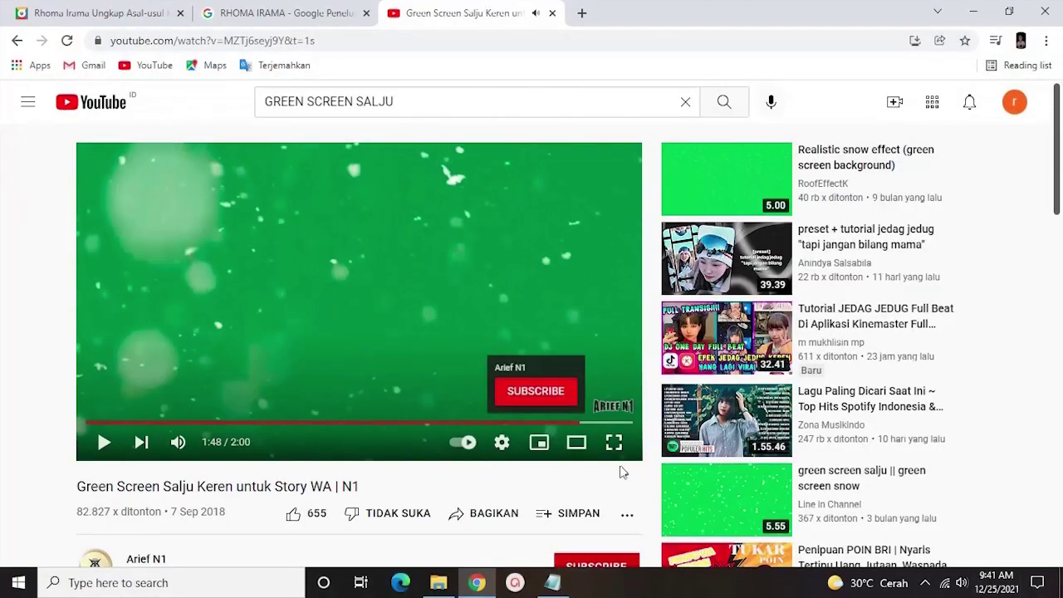
Copy the snow green-screen video's share link and return to the search results
click(493, 514)
click(677, 362)
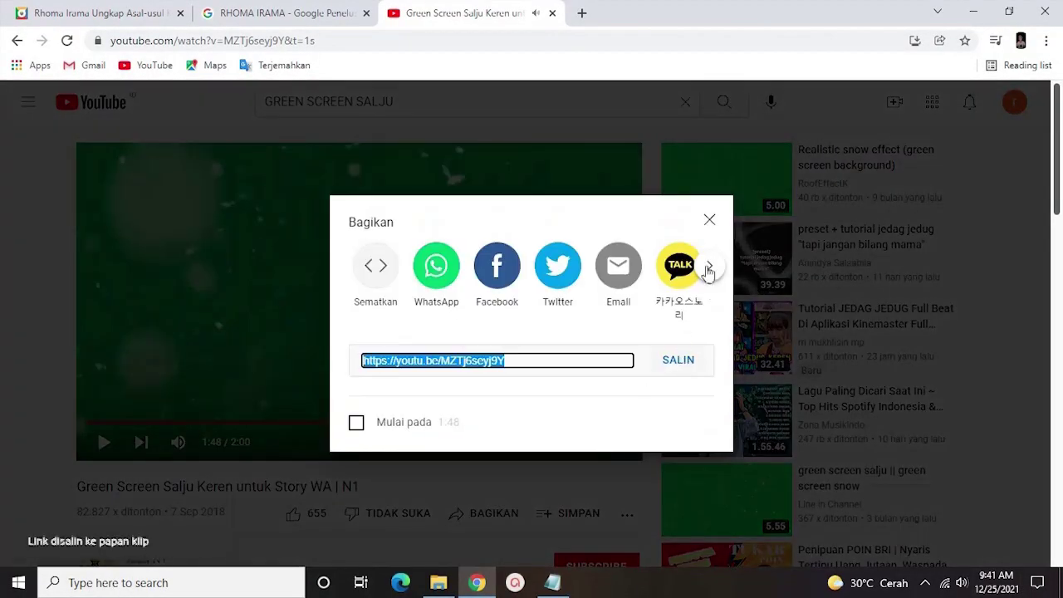
click(709, 219)
click(16, 41)
scroll(333, 332, down, 1)
scroll(403, 290, up, 3)
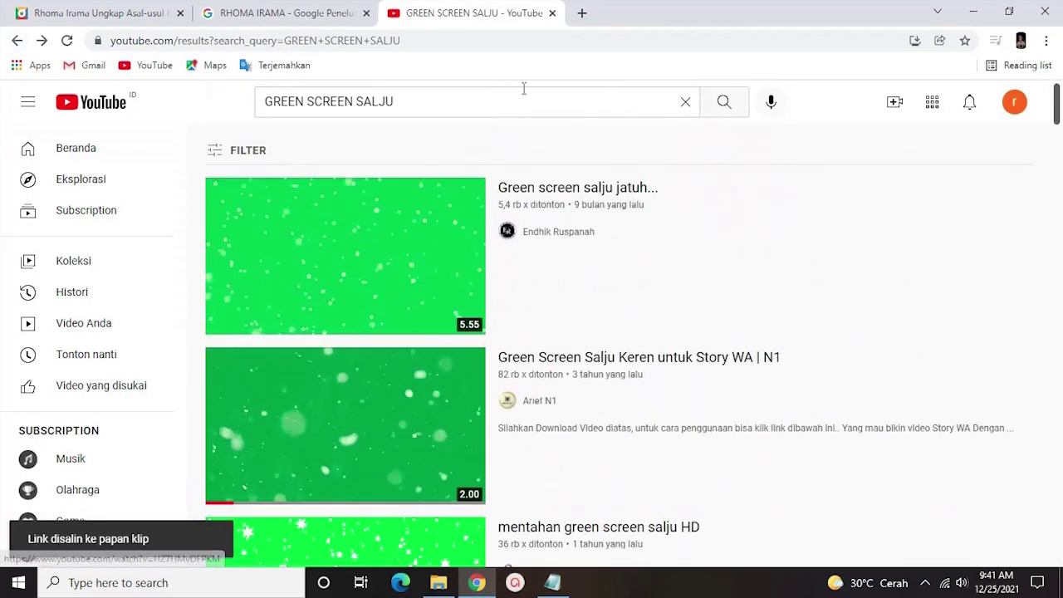
Search Google for "YOUTUBE DOWNLOADER" in a new tab and open the Y2mate.com result
click(582, 14)
text(YOUTUBE DOWNL:)
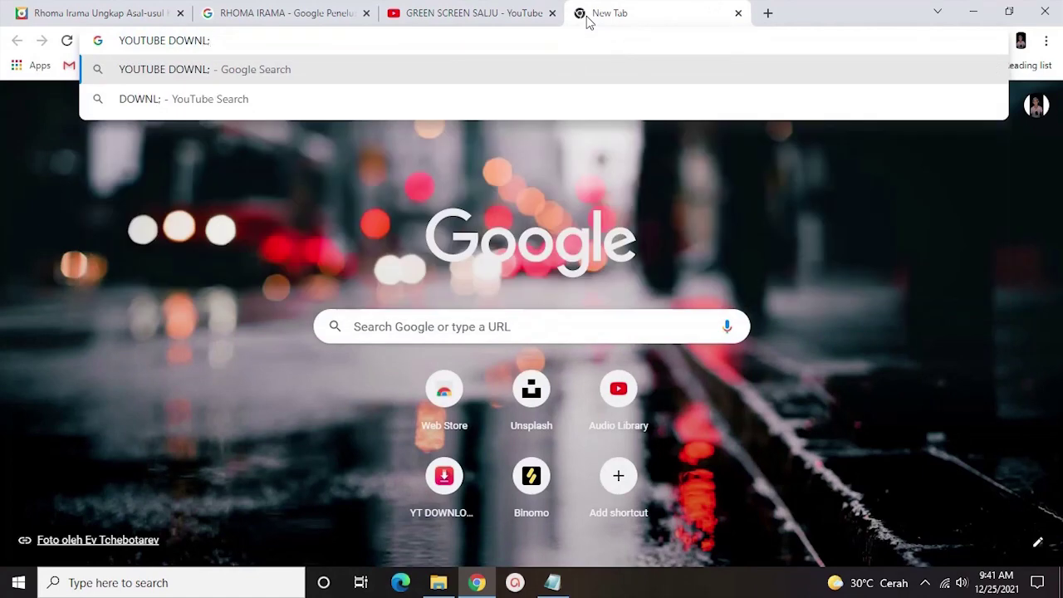
key(BackSpace)
text(OADER)
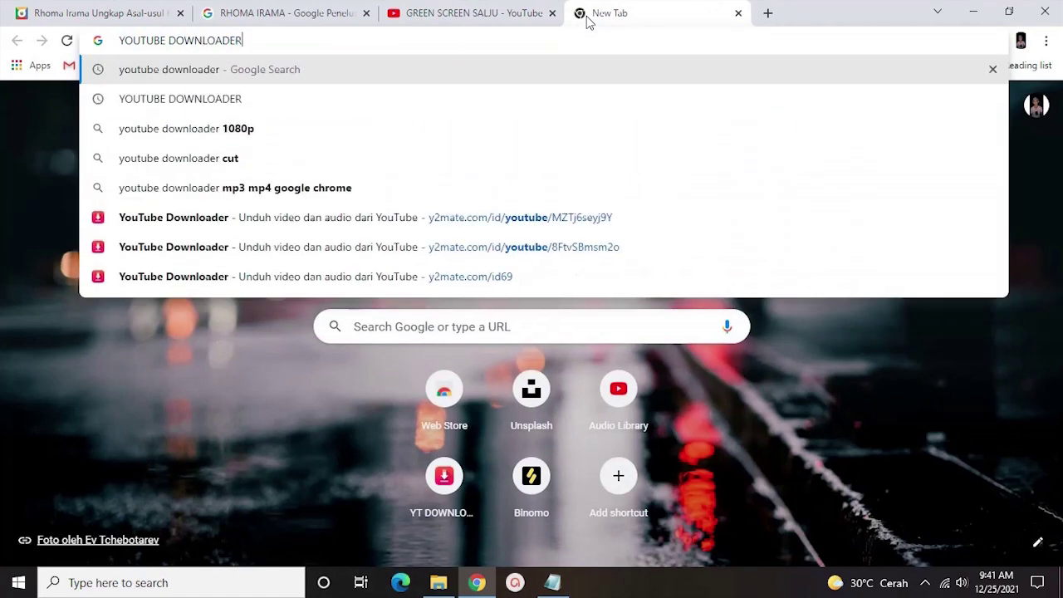
key(Return)
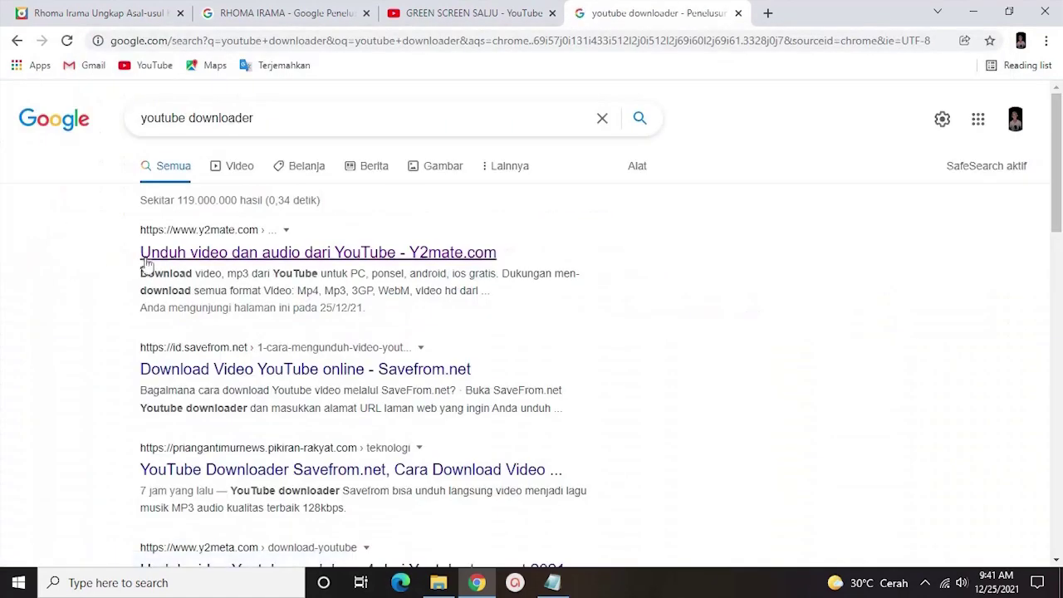
click(162, 254)
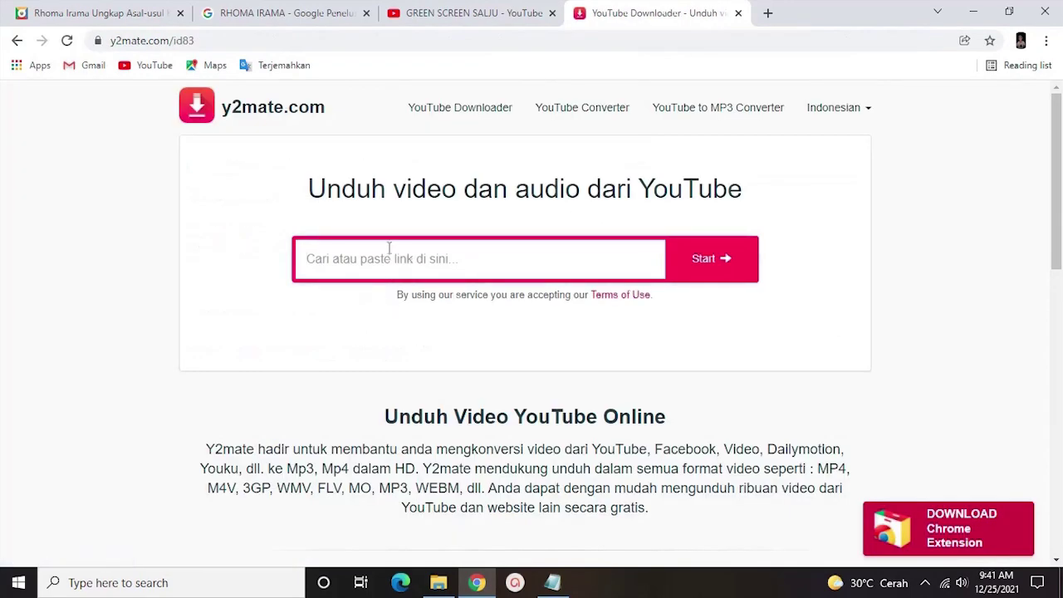
right_click(397, 261)
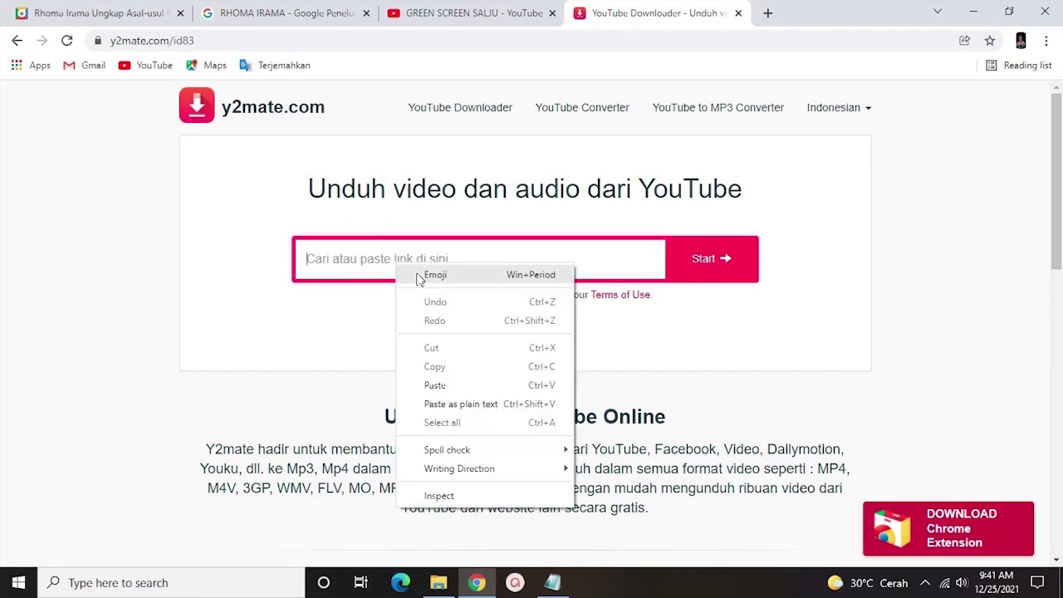
click(353, 261)
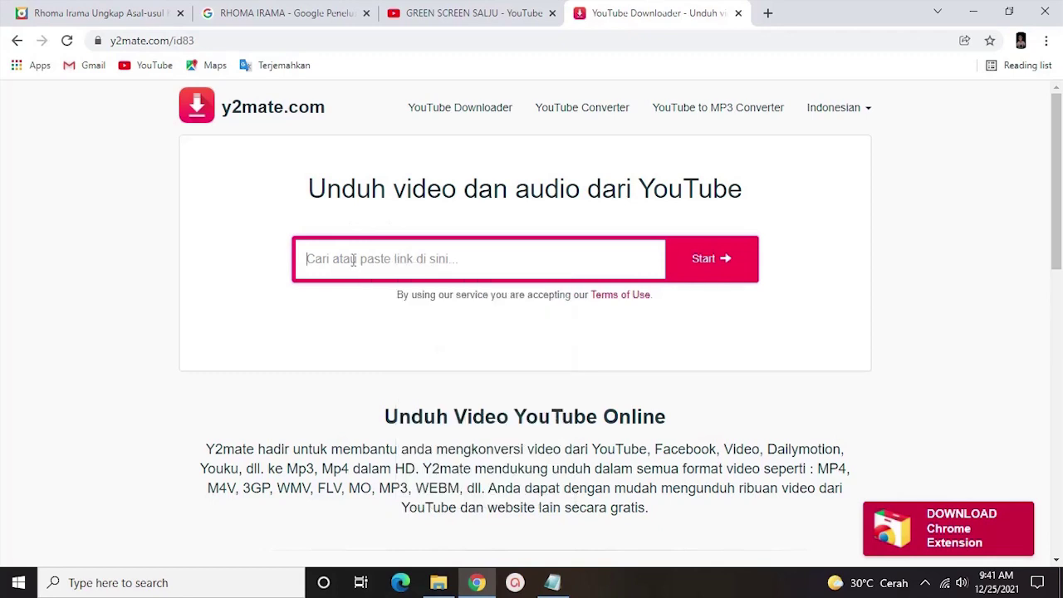
text(https://youtu.be/MZTj6seyj9Y)
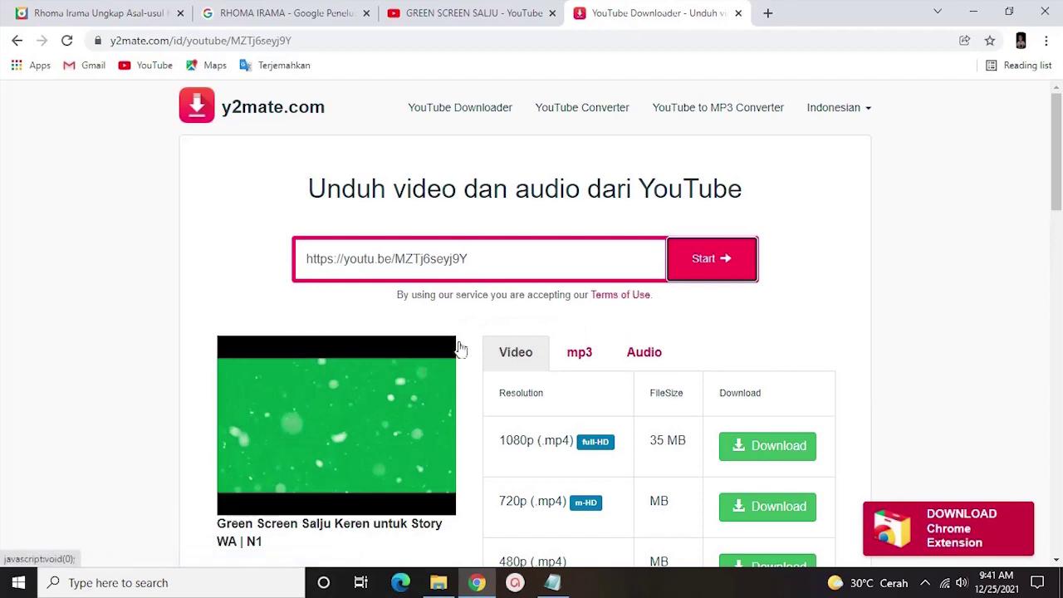
scroll(455, 347, down, 1)
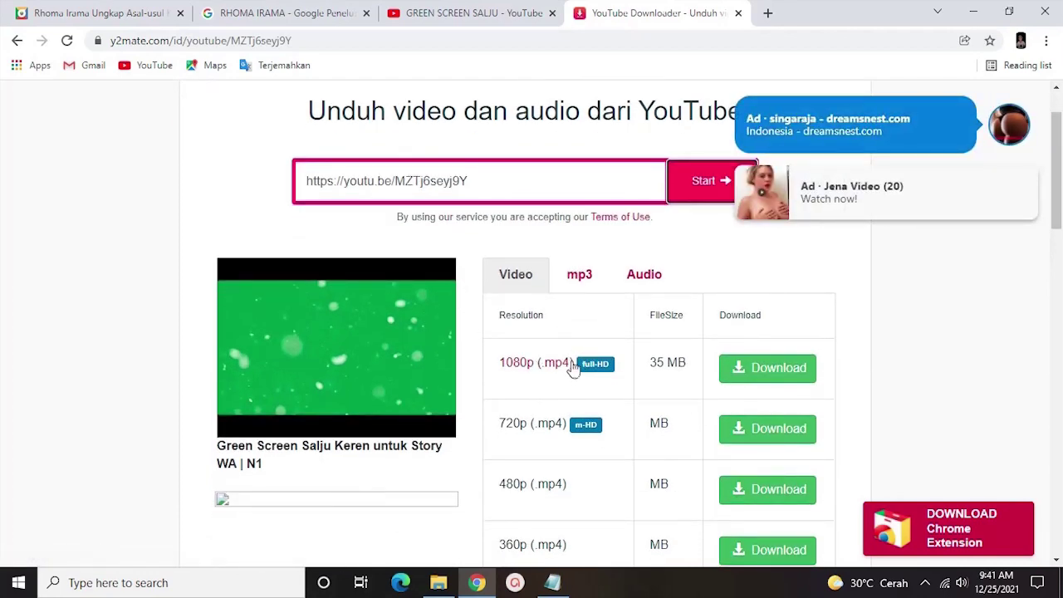
click(575, 371)
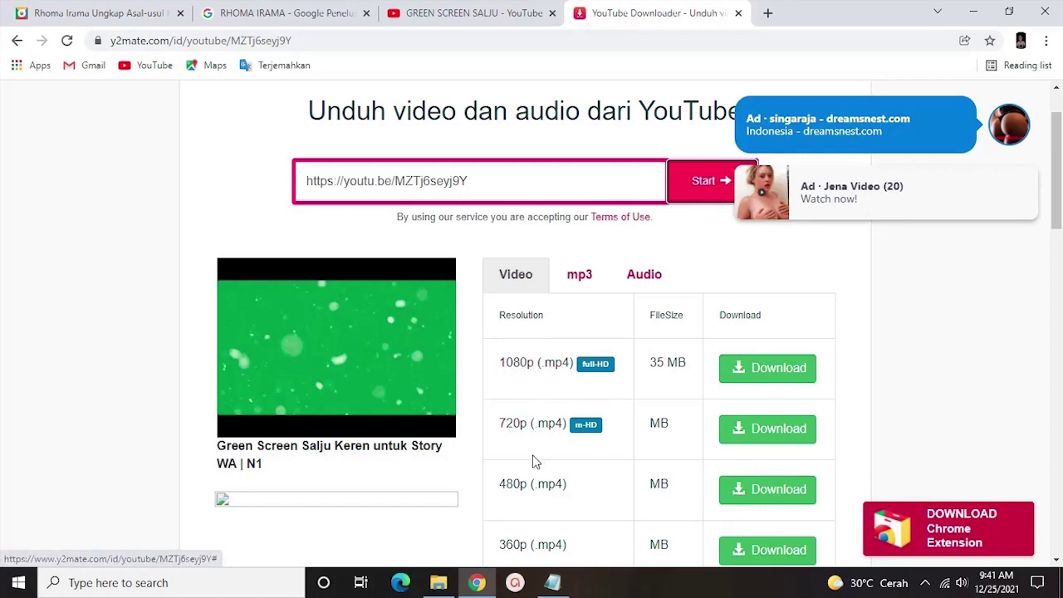
Download the 480p .mp4 version of the snow green-screen video and close the ad pages that open
scroll(534, 462, down, 1)
click(752, 416)
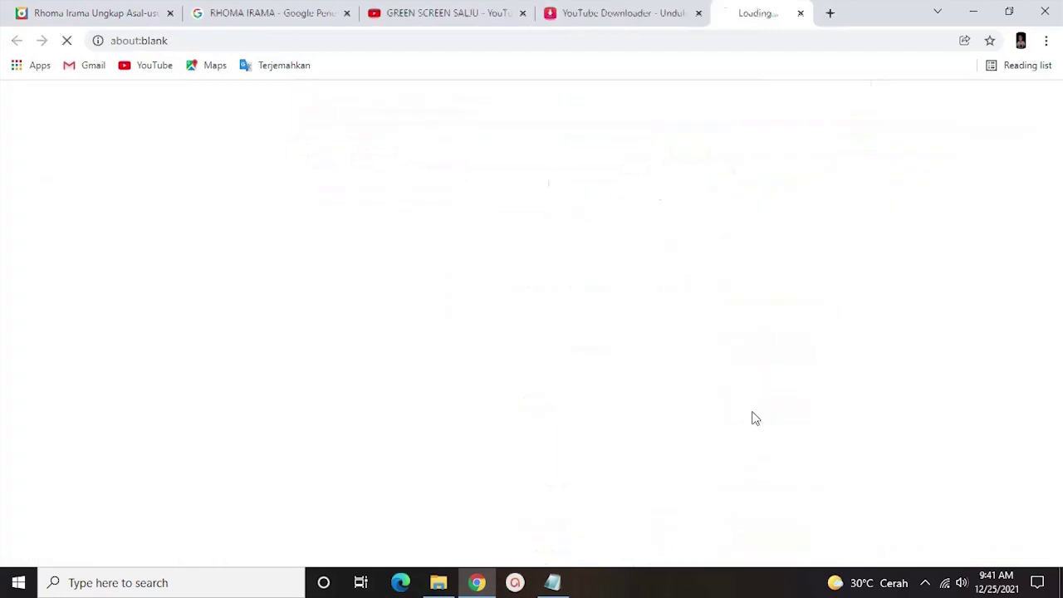
click(841, 13)
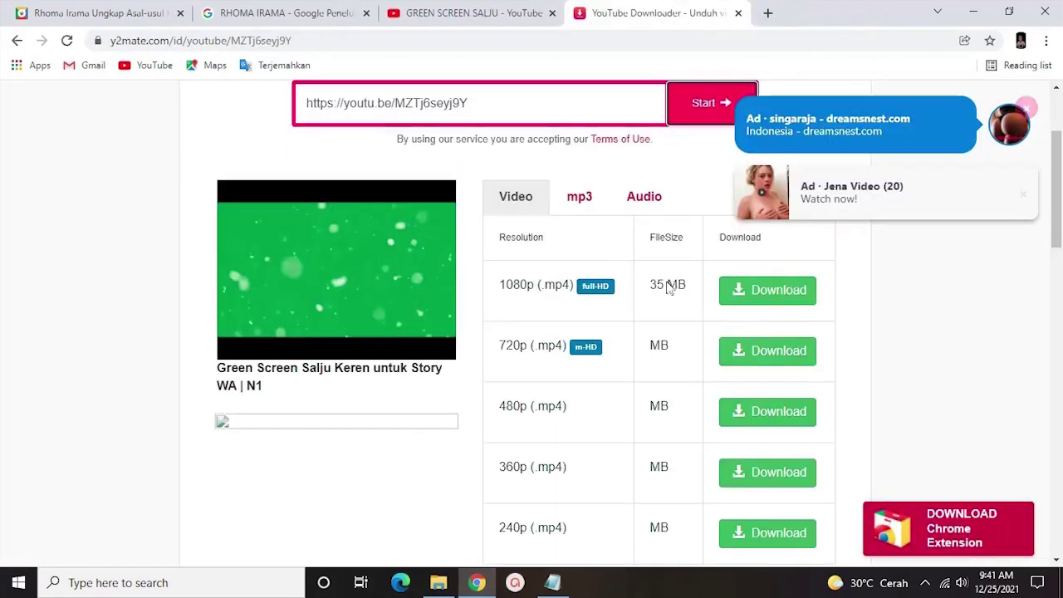
click(765, 410)
click(478, 177)
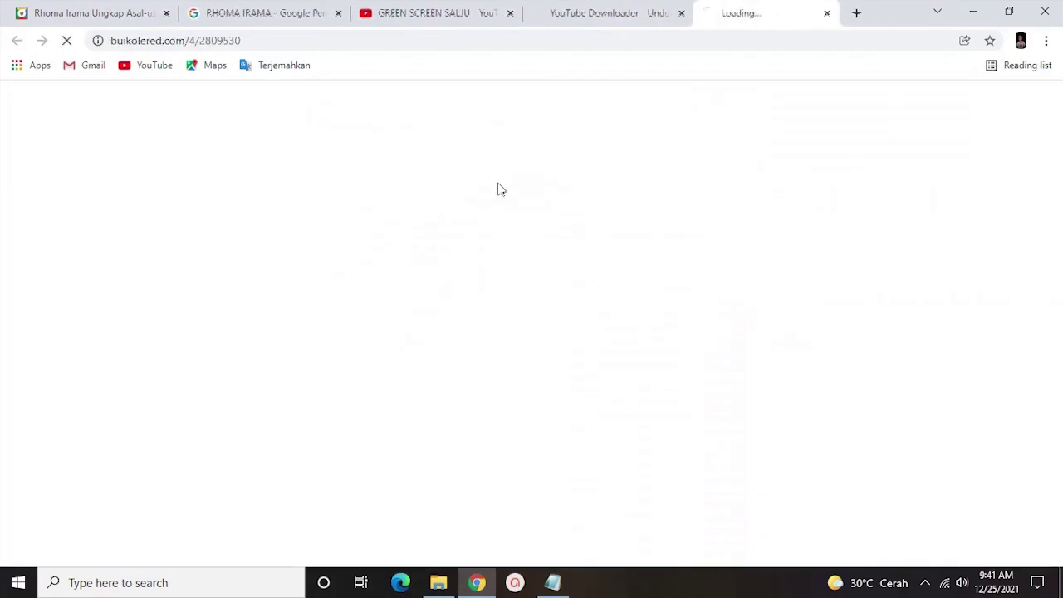
click(841, 13)
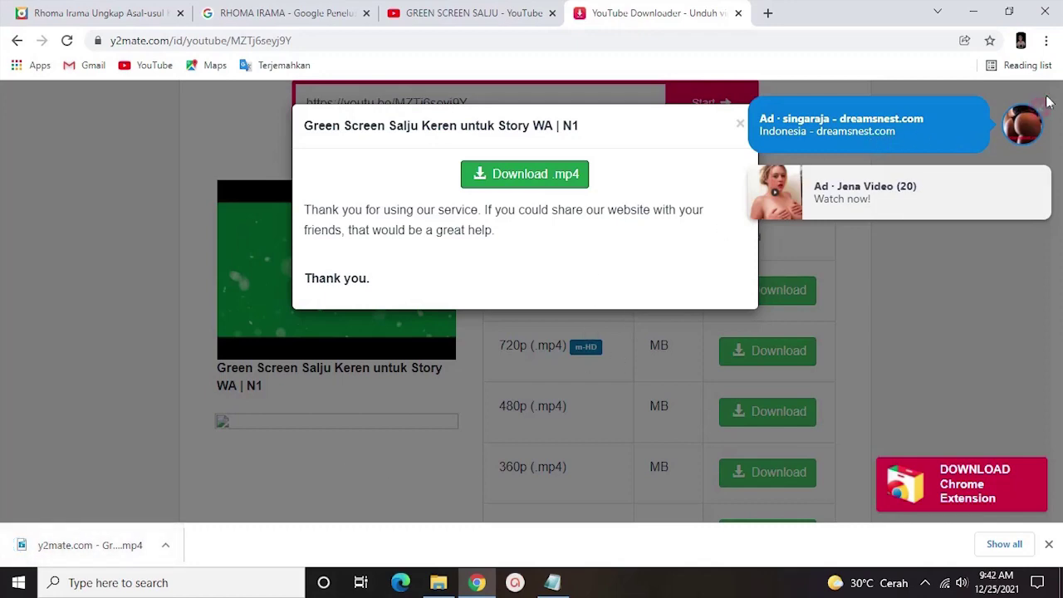
Glance at the open YouTube search results, return to the downloader page, and dismiss its ad notifications and download dialog
click(287, 13)
click(393, 13)
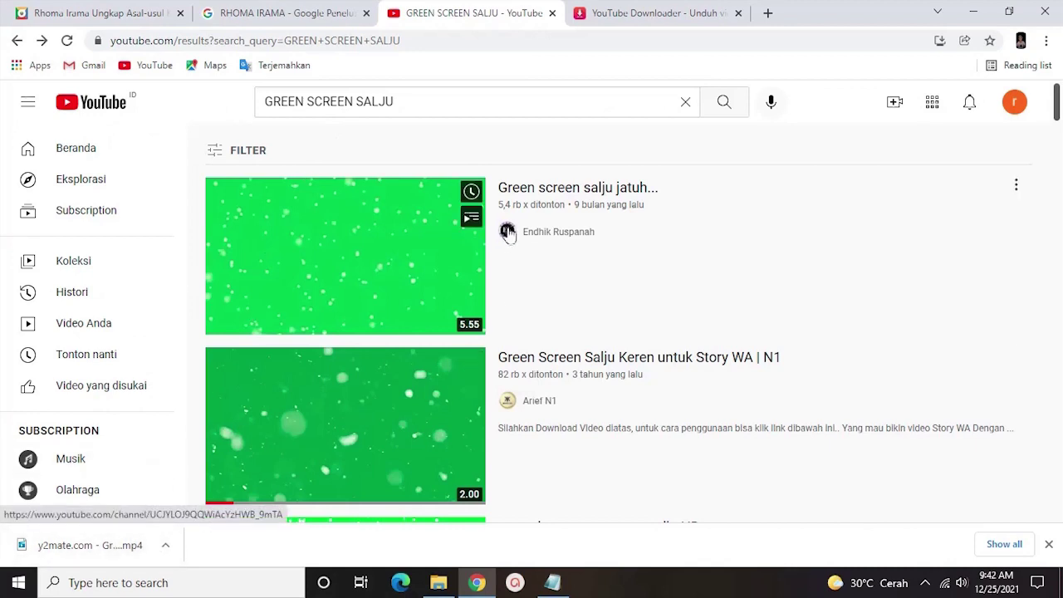
click(607, 10)
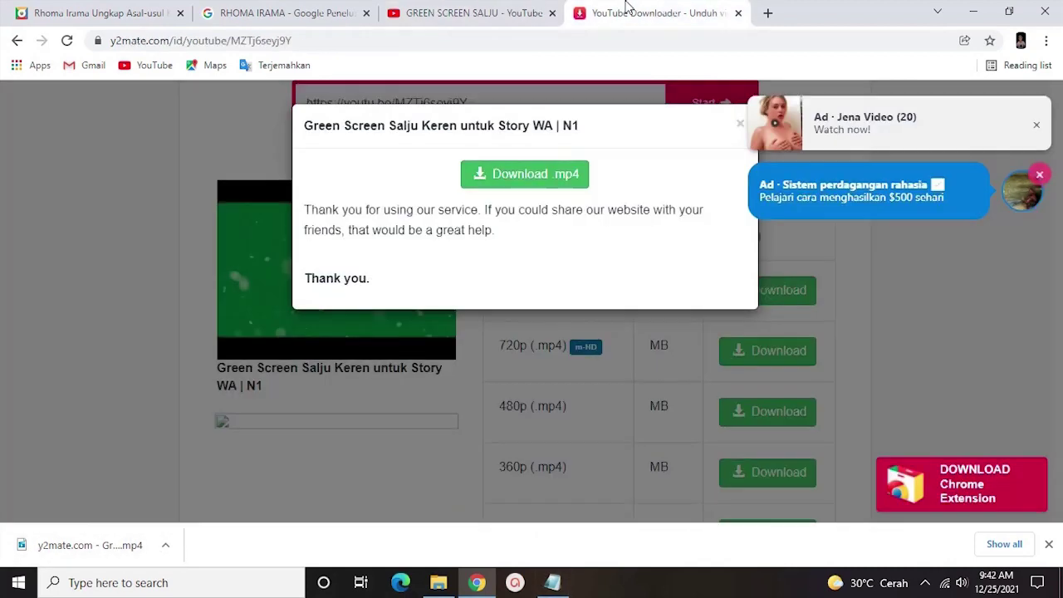
click(1038, 126)
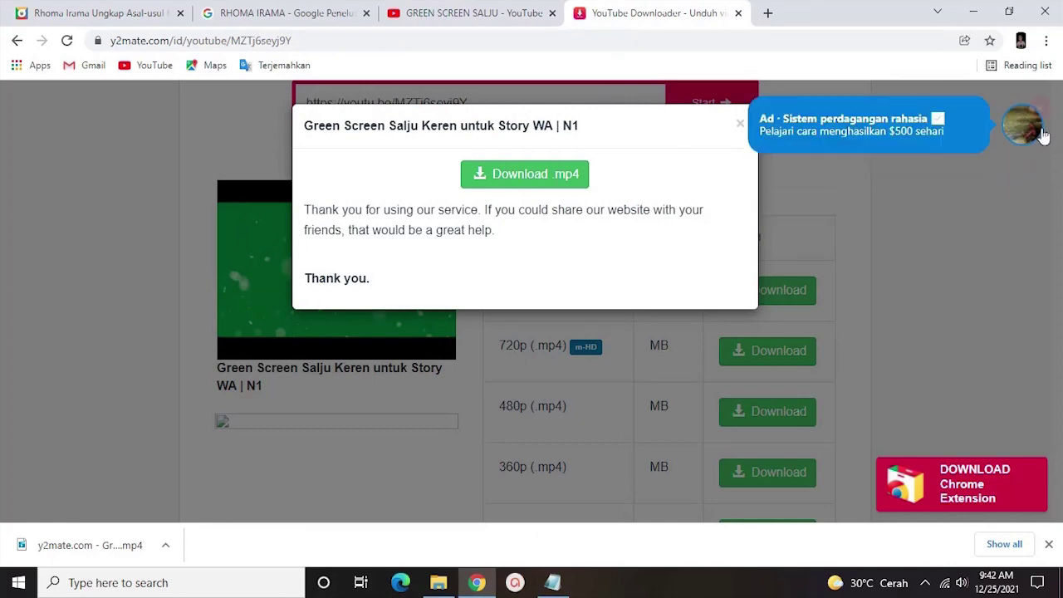
click(1039, 109)
click(742, 126)
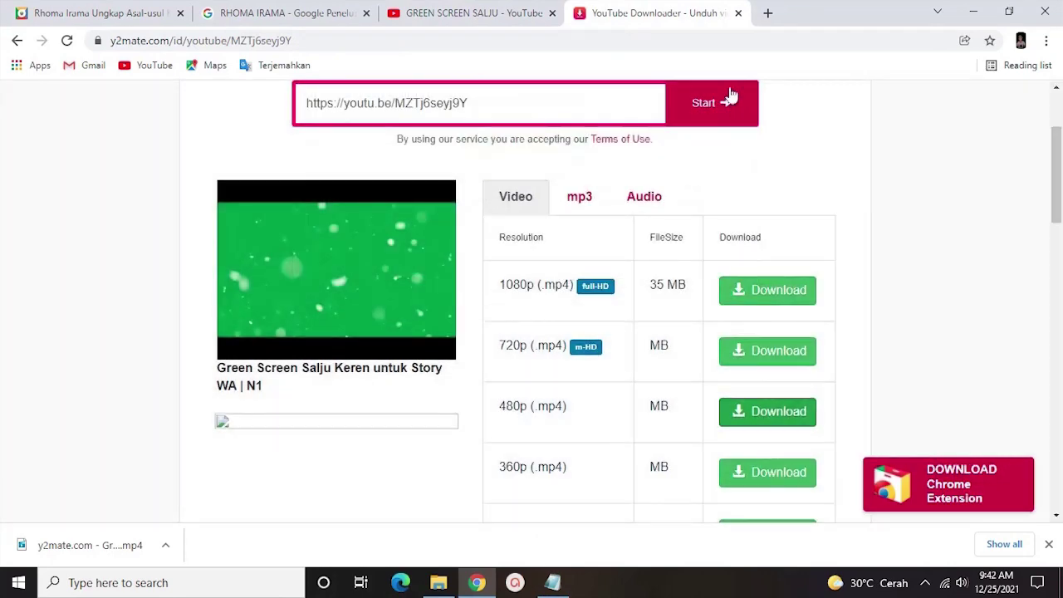
Search Google for "AUDIO LIBRARY" in a new tab, hiding the downloads bar
click(768, 13)
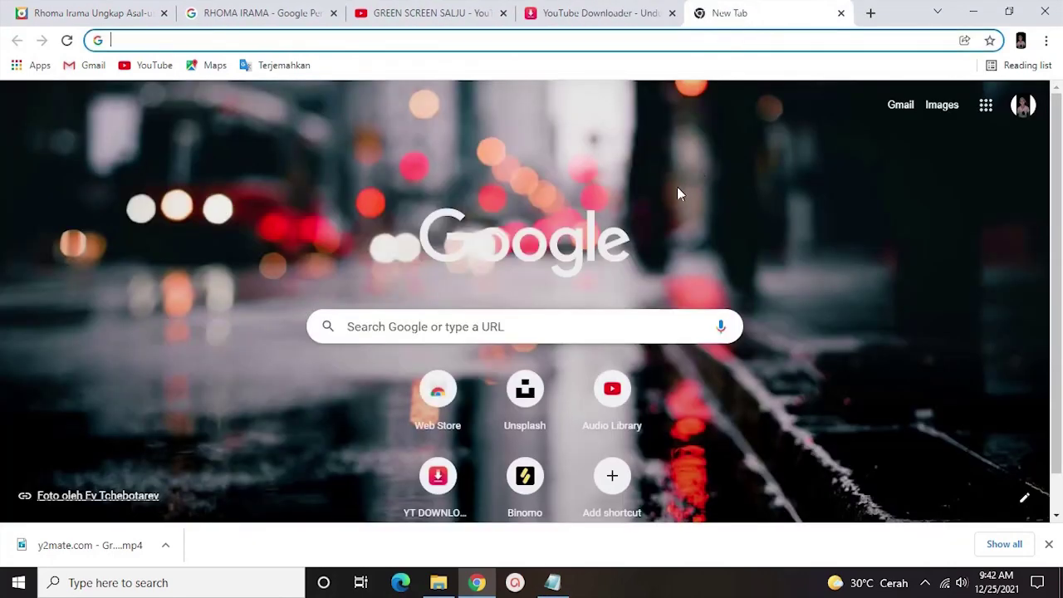
click(1049, 545)
click(474, 43)
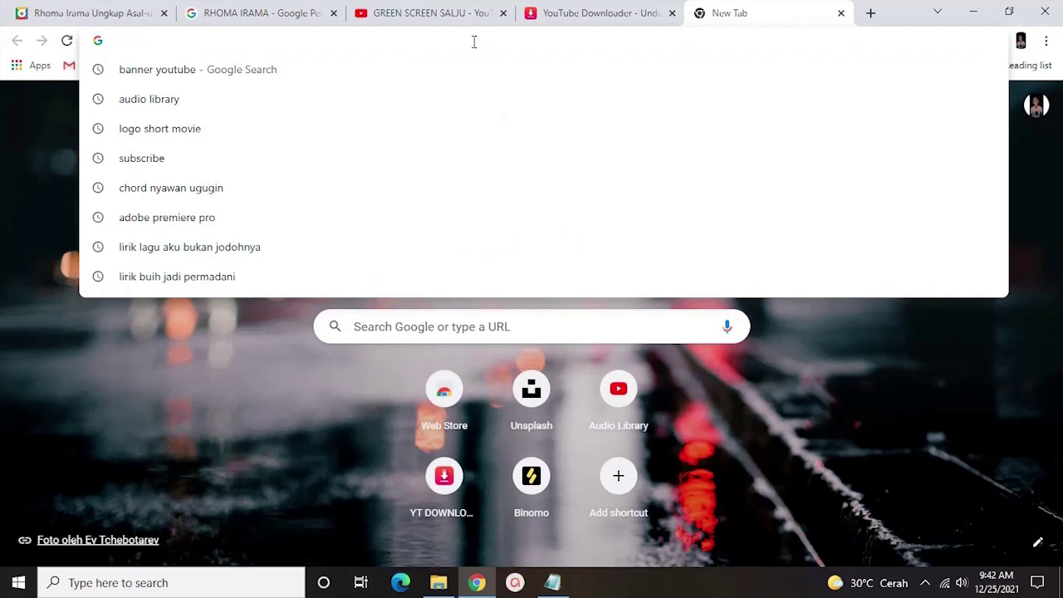
text(AUDIO )
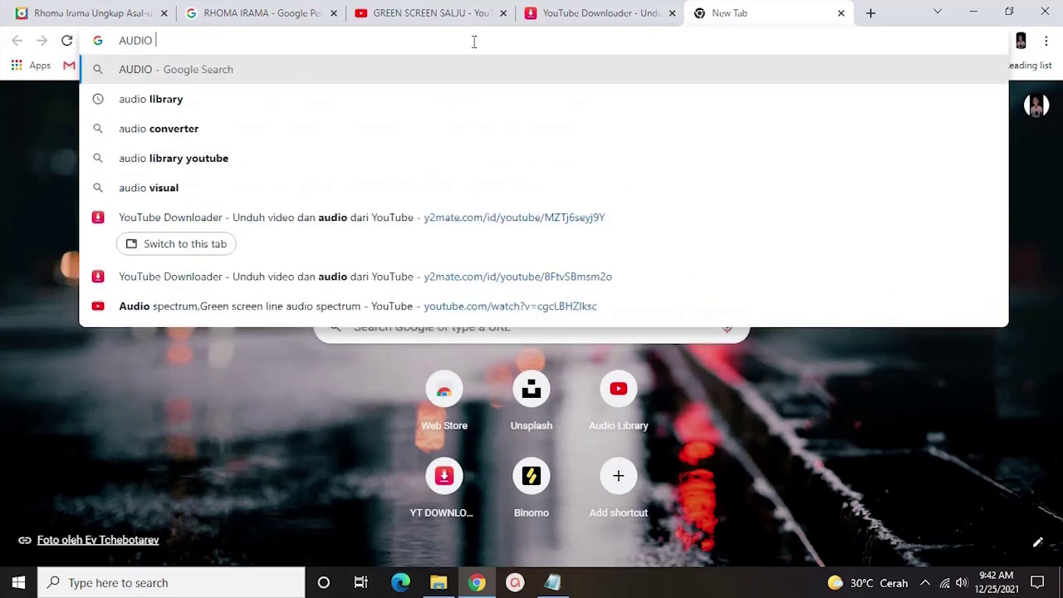
text(LIBRARY)
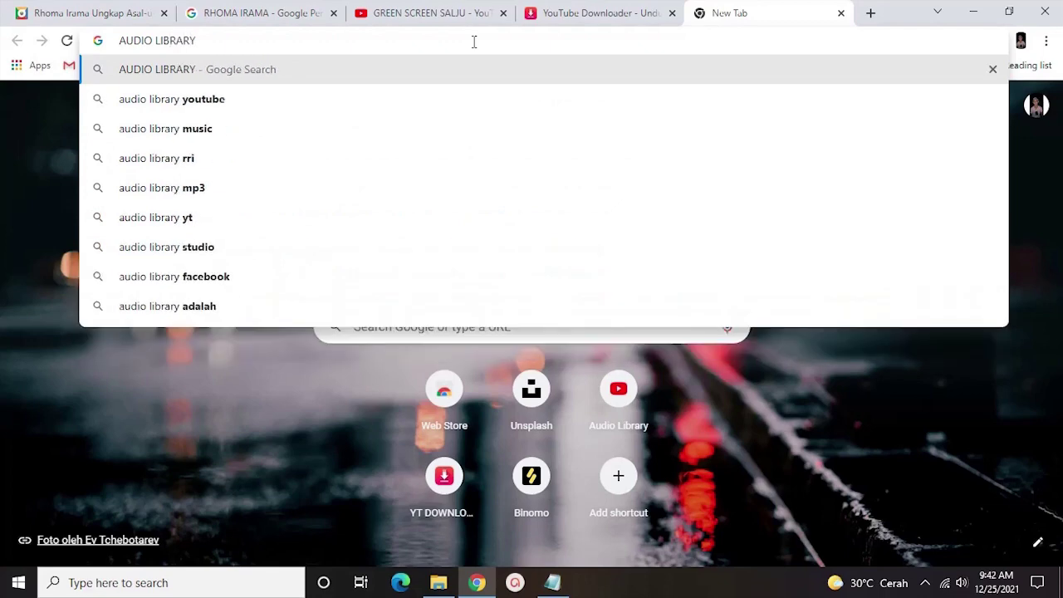
key(Return)
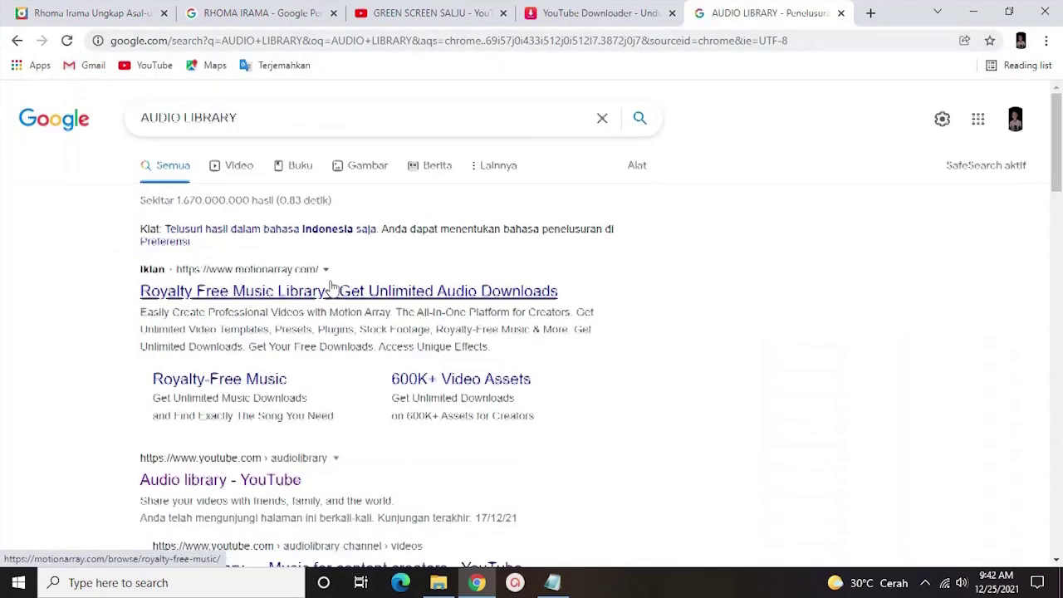
Check which Google account is signed in and open the "Audio library - YouTube" search result
scroll(287, 330, down, 2)
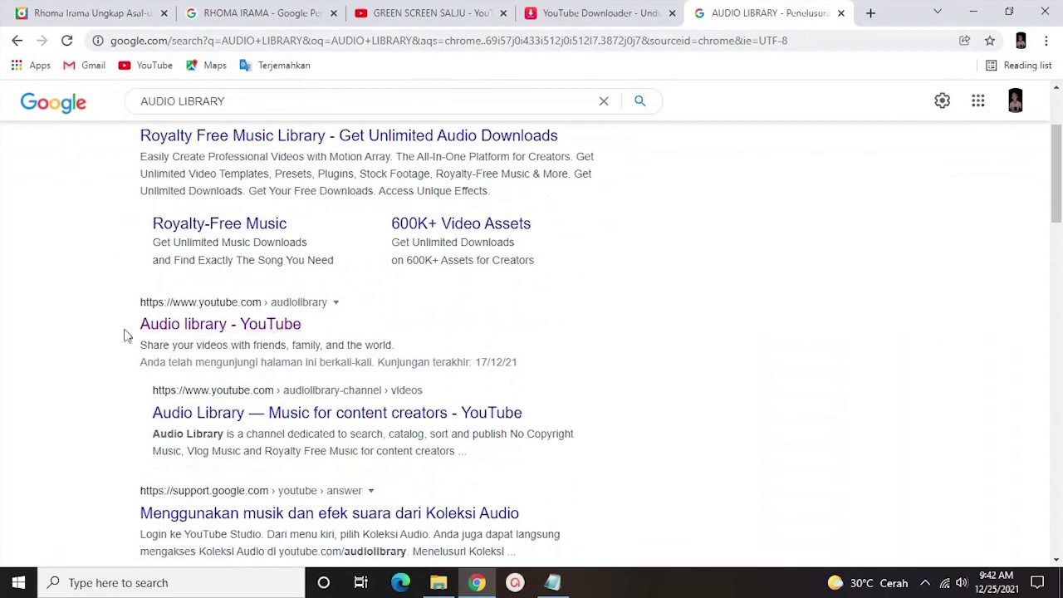
drag(123, 332, 297, 324)
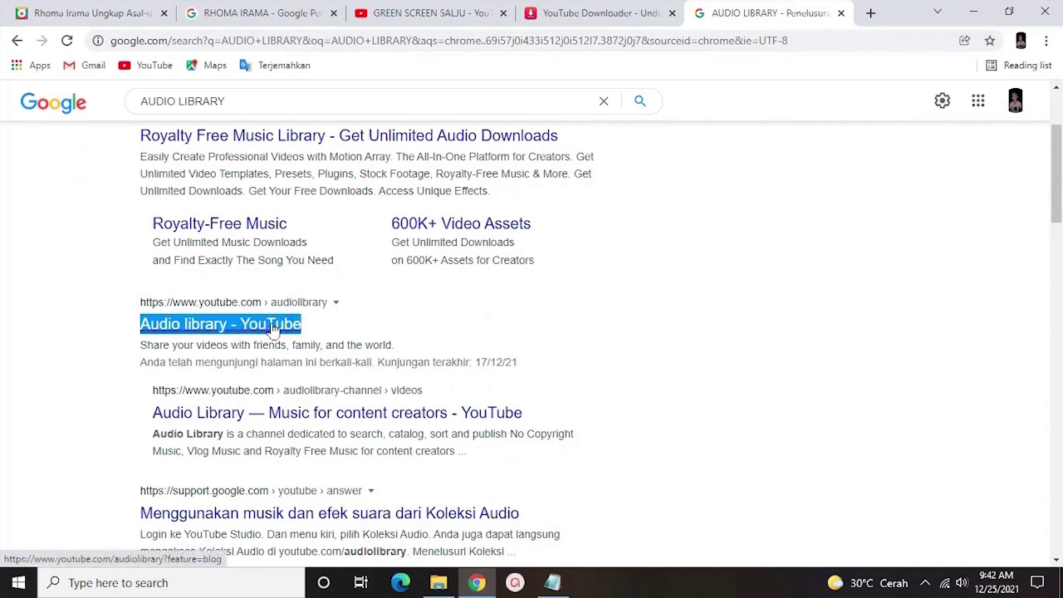
click(706, 288)
click(1015, 101)
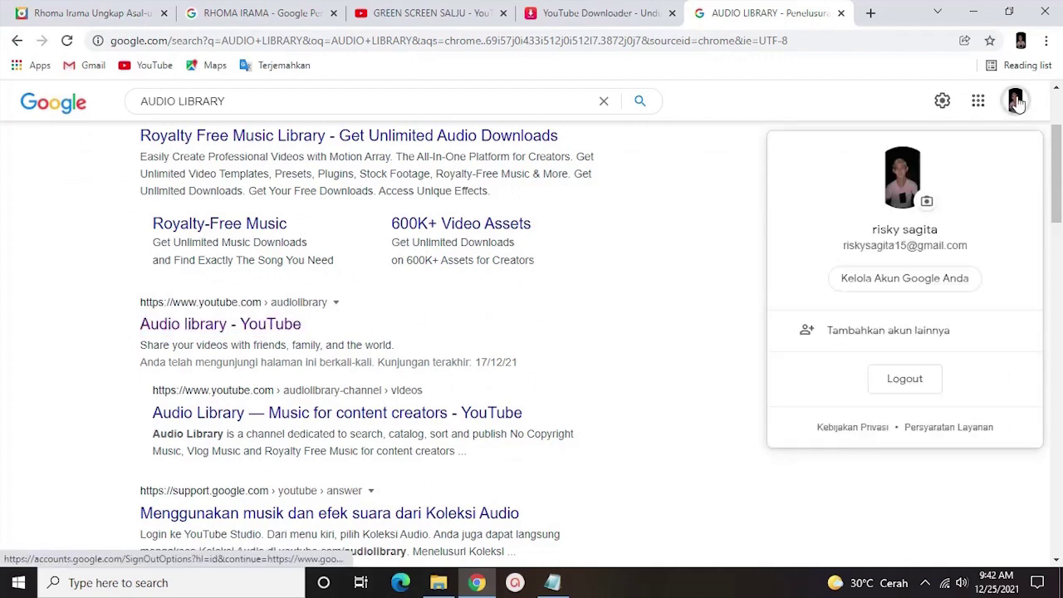
click(731, 188)
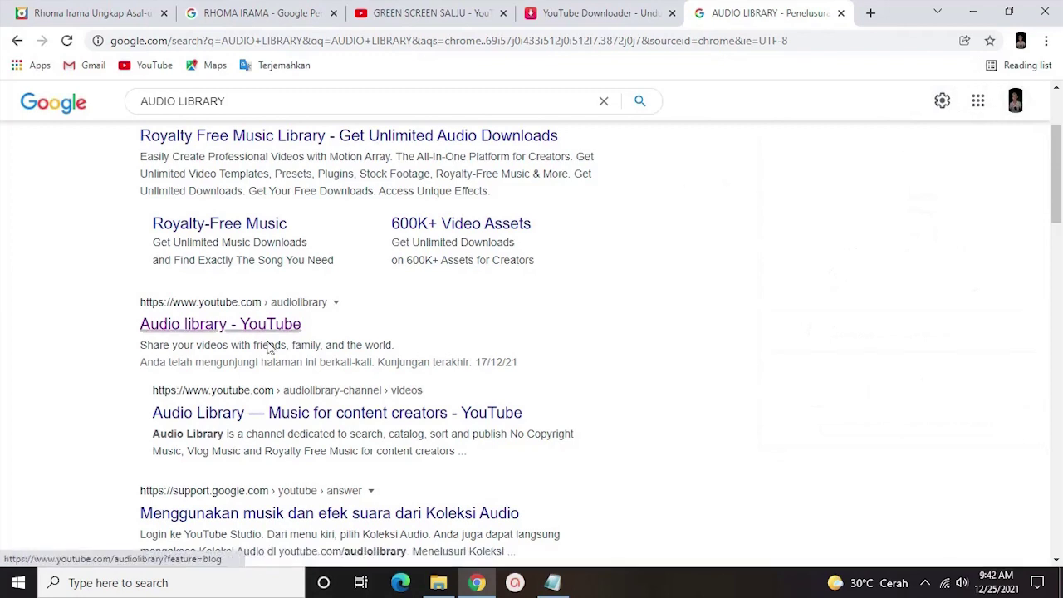
click(193, 326)
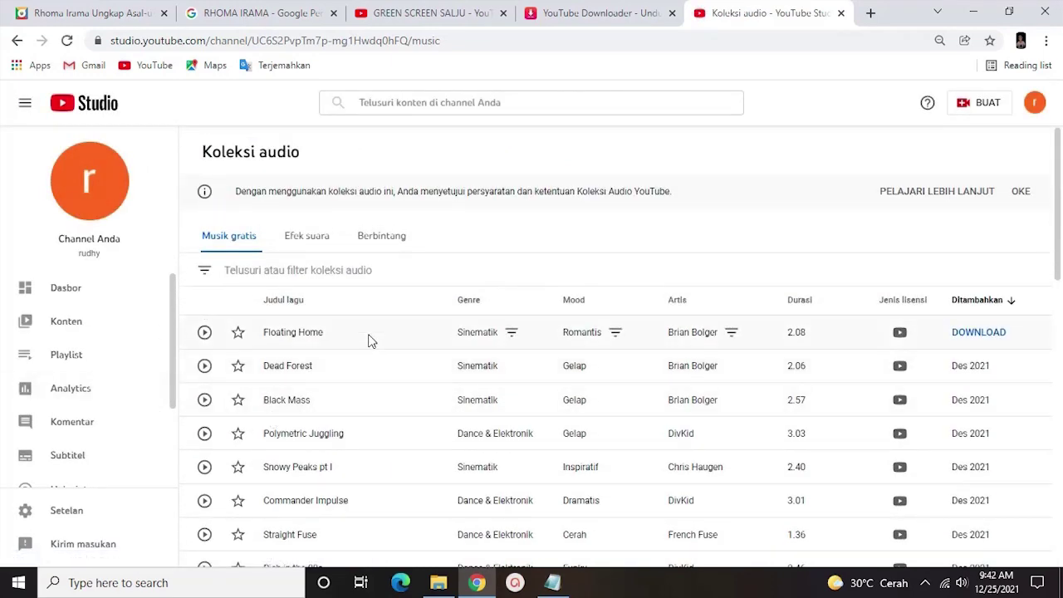
Look over the free music list and filter it by the keyword "NEWS"
scroll(347, 332, down, 1)
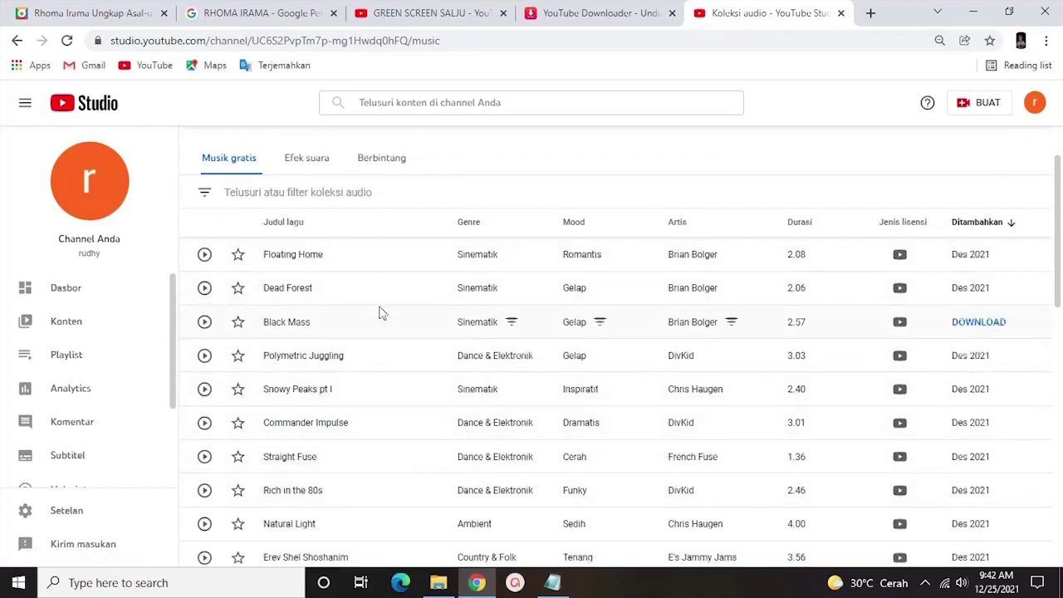
scroll(348, 368, down, 4)
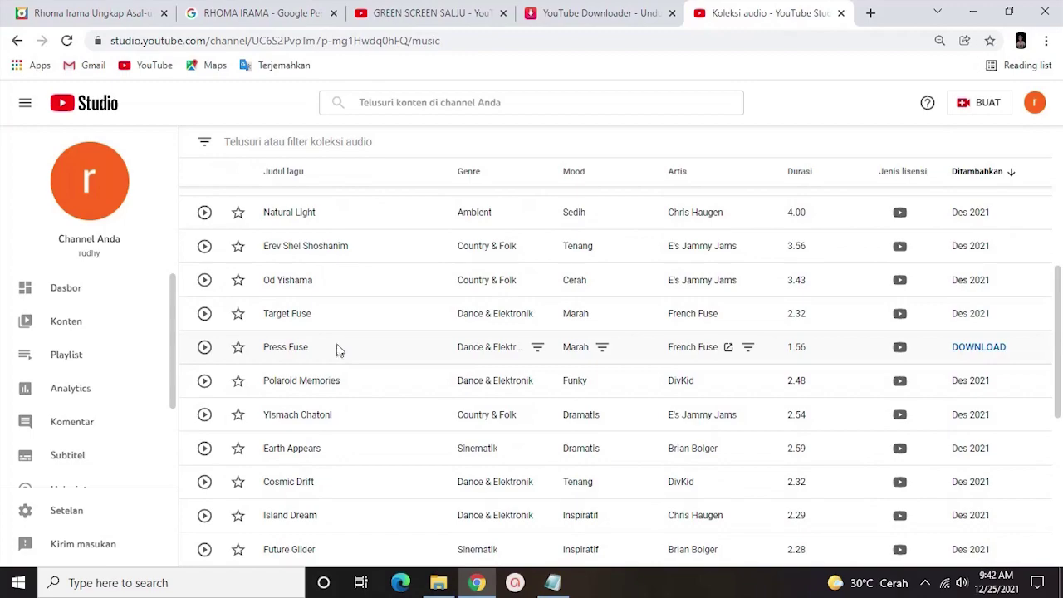
scroll(291, 282, up, 5)
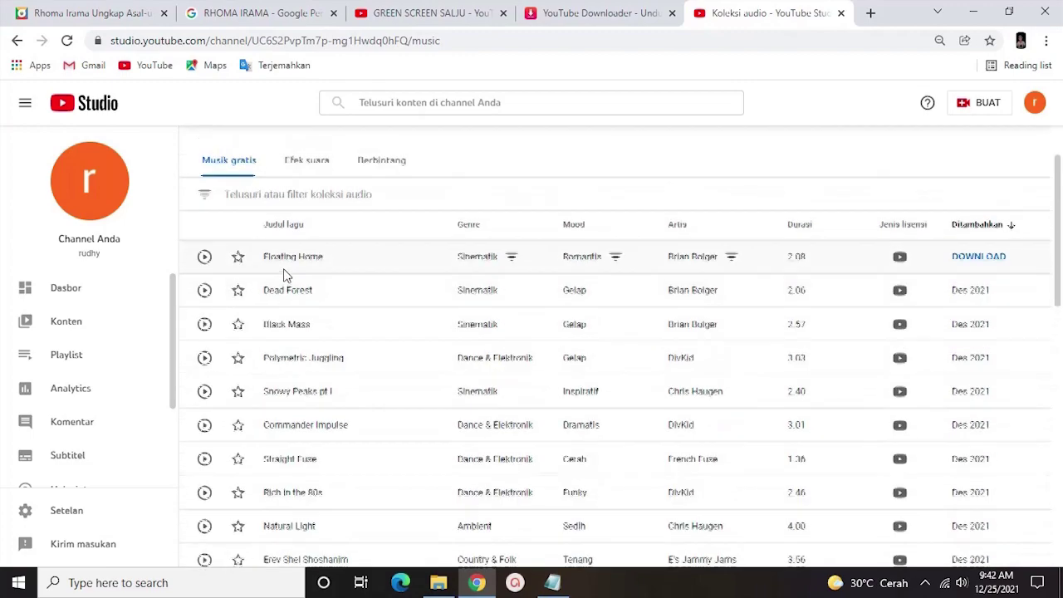
scroll(323, 290, down, 7)
scroll(290, 228, up, 7)
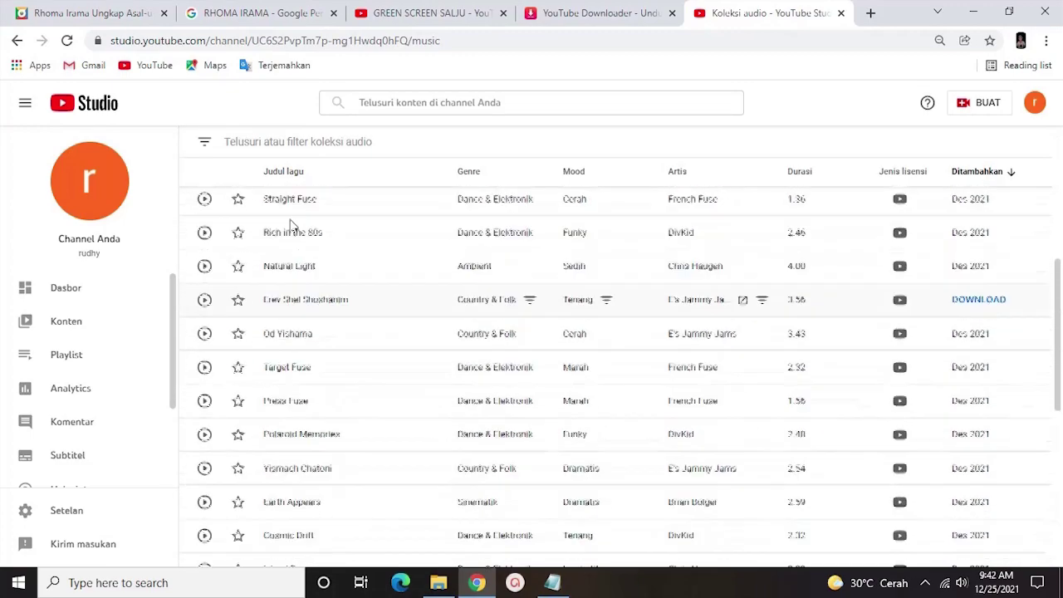
click(305, 272)
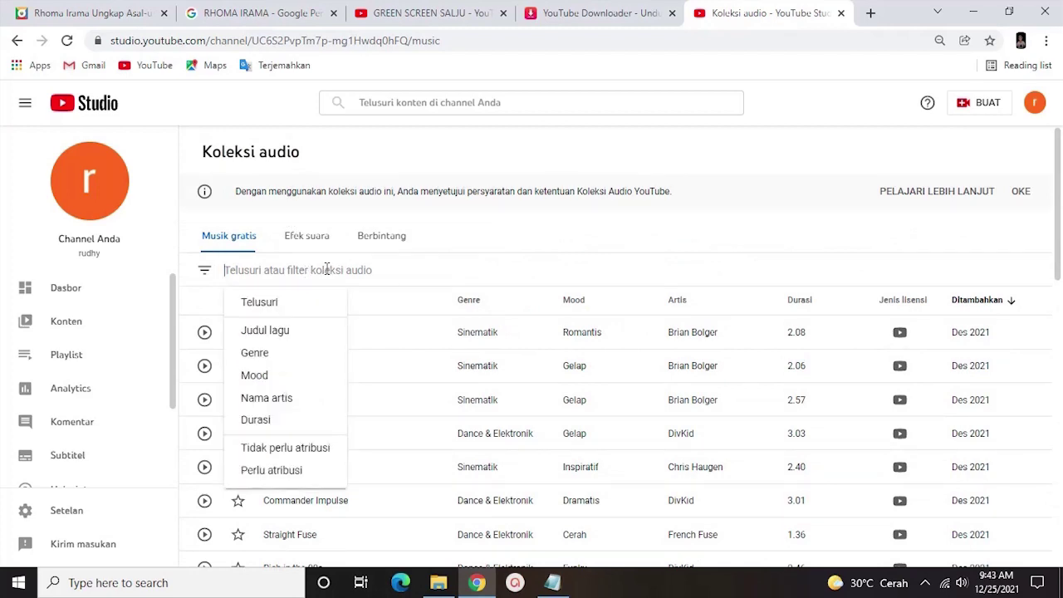
text(NEWS)
key(Return)
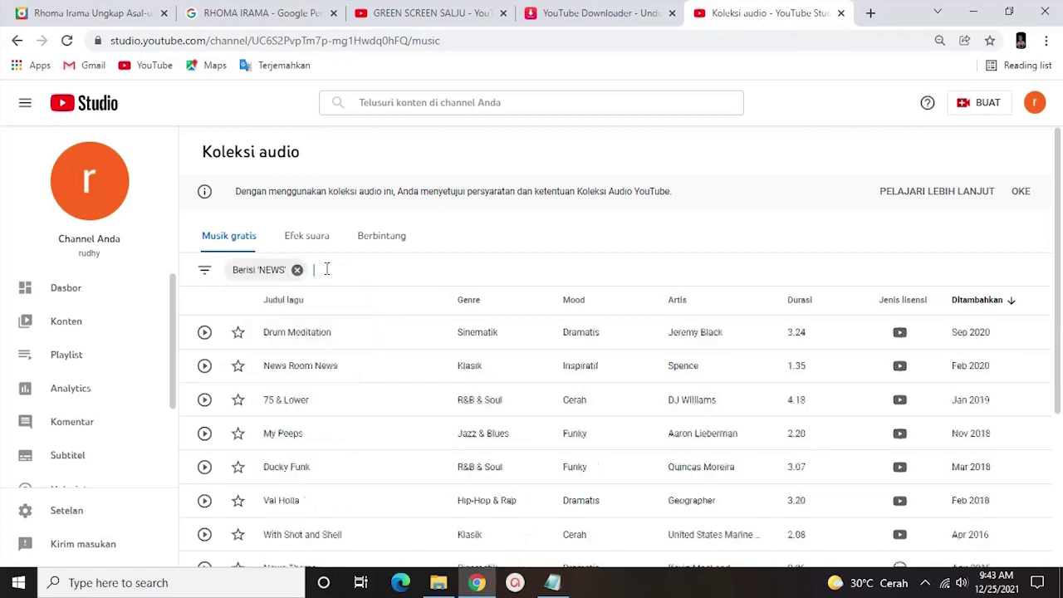
Preview the tracks "Drum Meditation" and "News Room News", pausing the second one
click(204, 332)
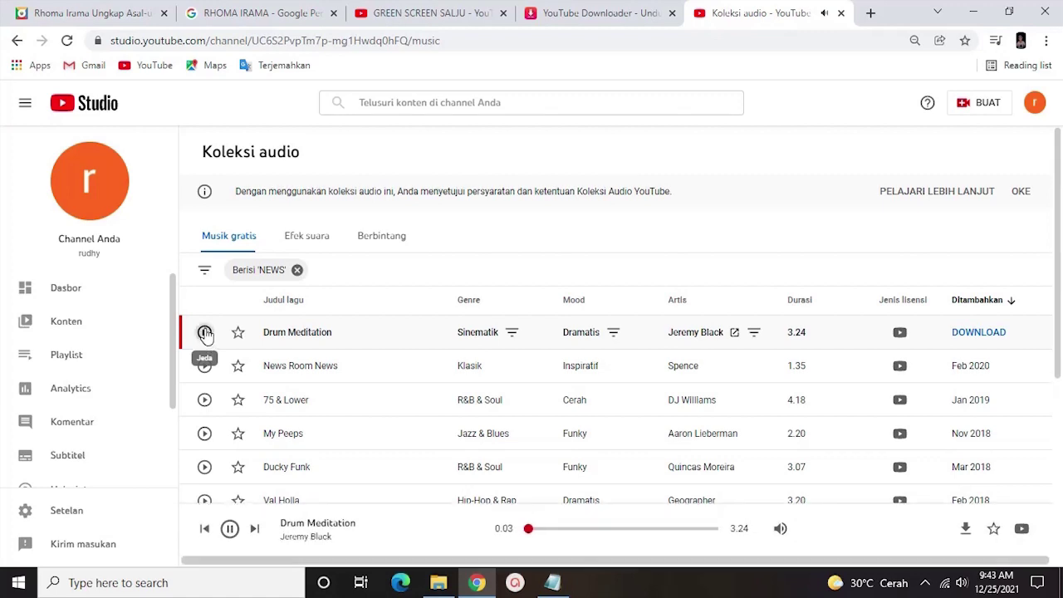
click(205, 365)
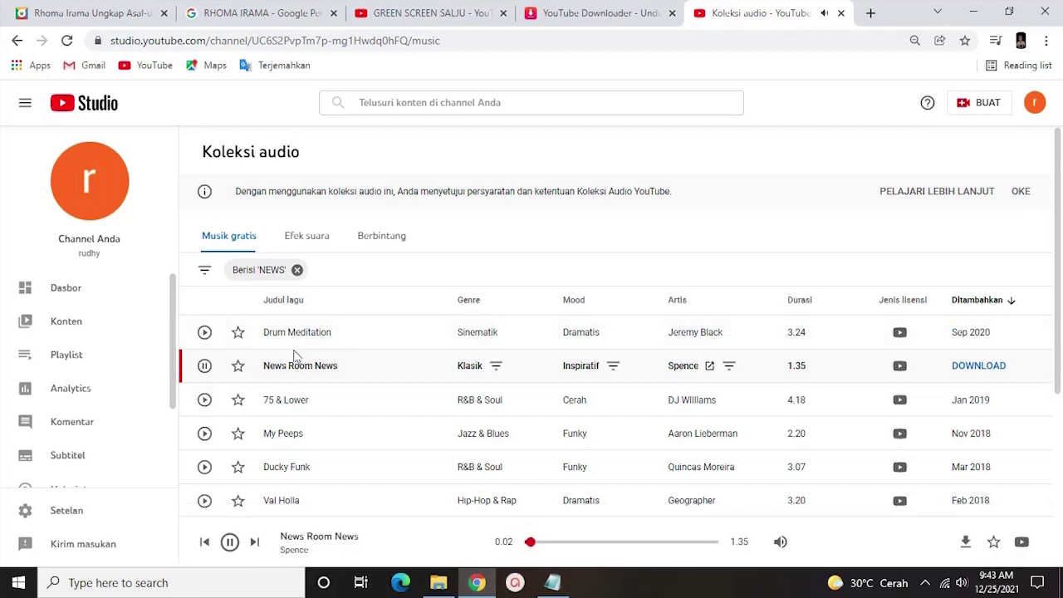
click(212, 374)
drag(266, 370, 386, 374)
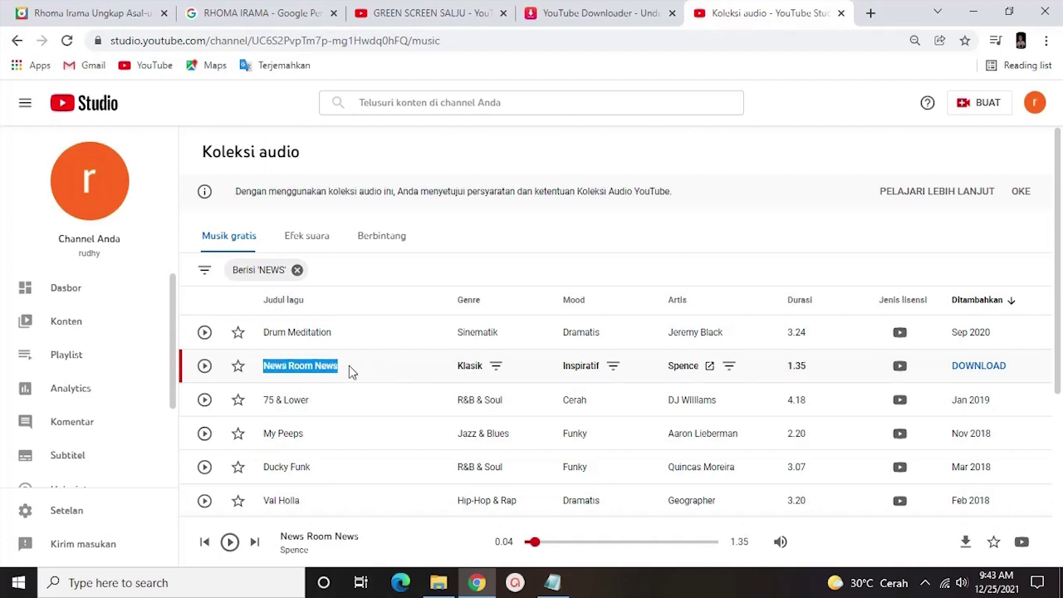
click(347, 369)
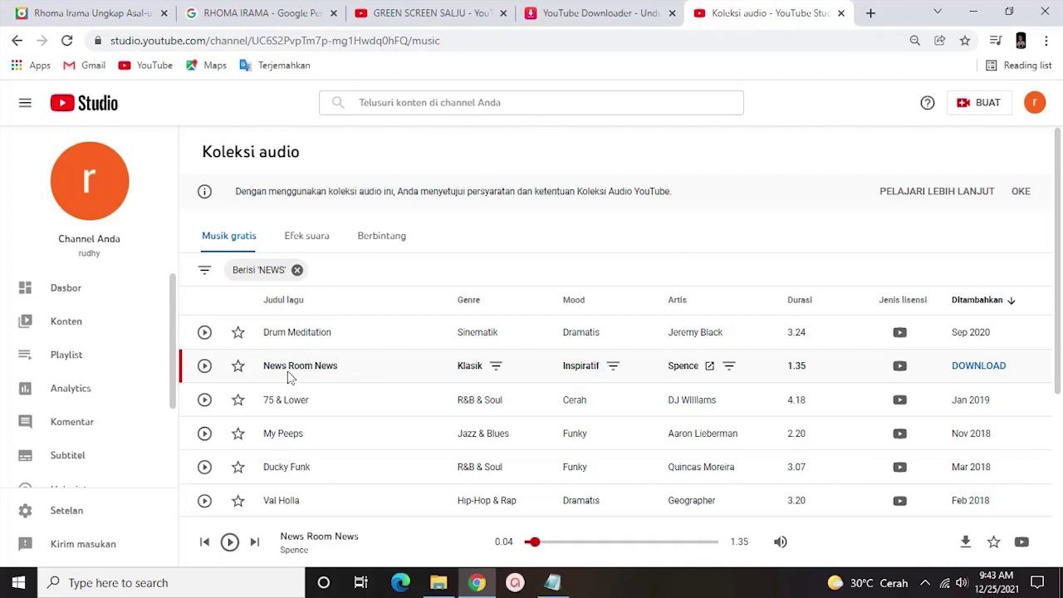
Listen briefly to the tracks "75 & Lower", "My Peeps" and "Ducky Funk"
click(204, 399)
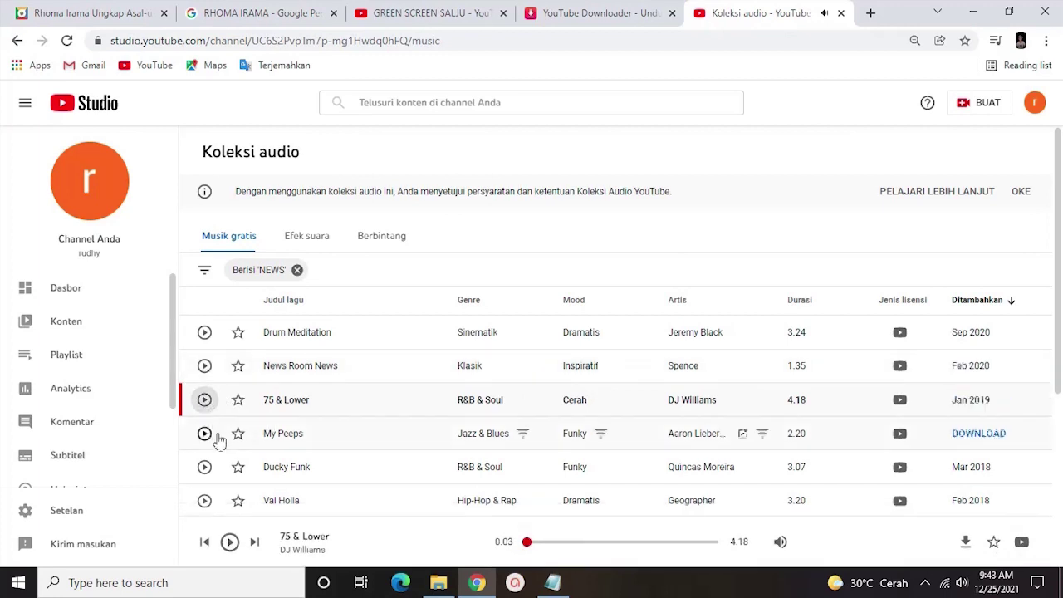
click(204, 432)
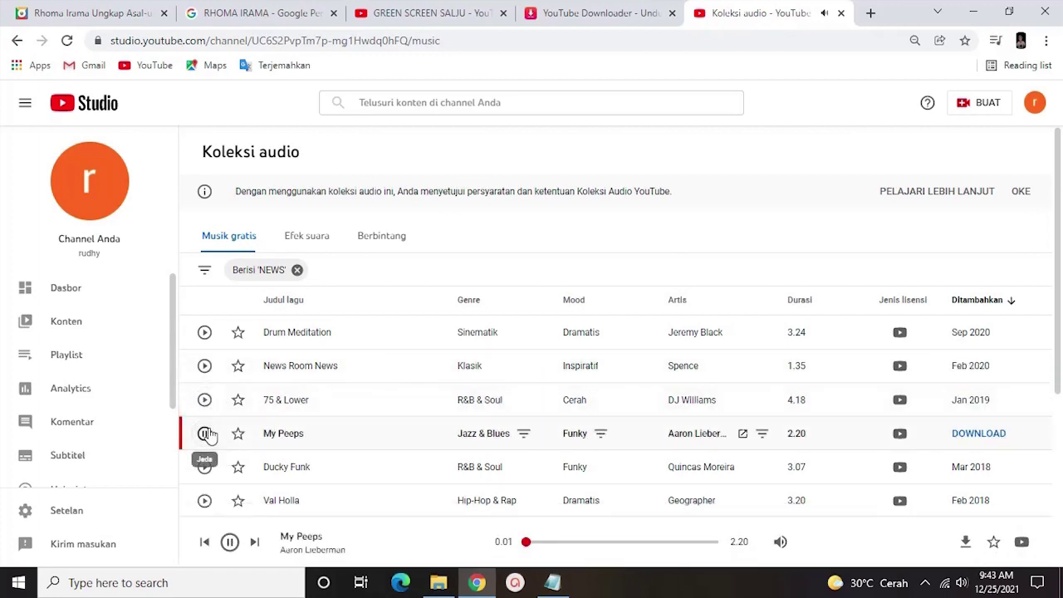
click(204, 467)
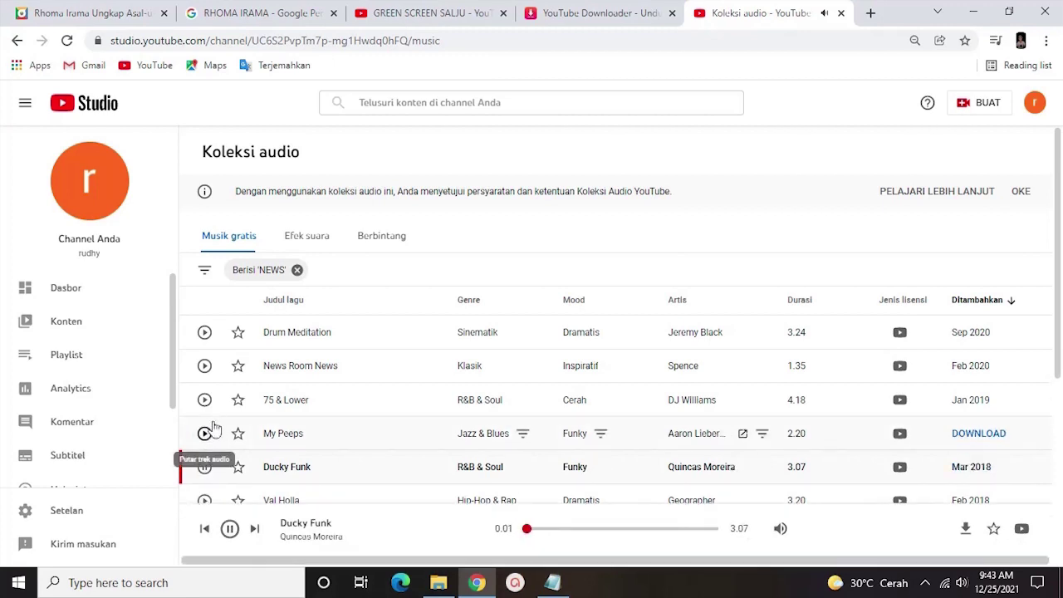
scroll(212, 419, down, 1)
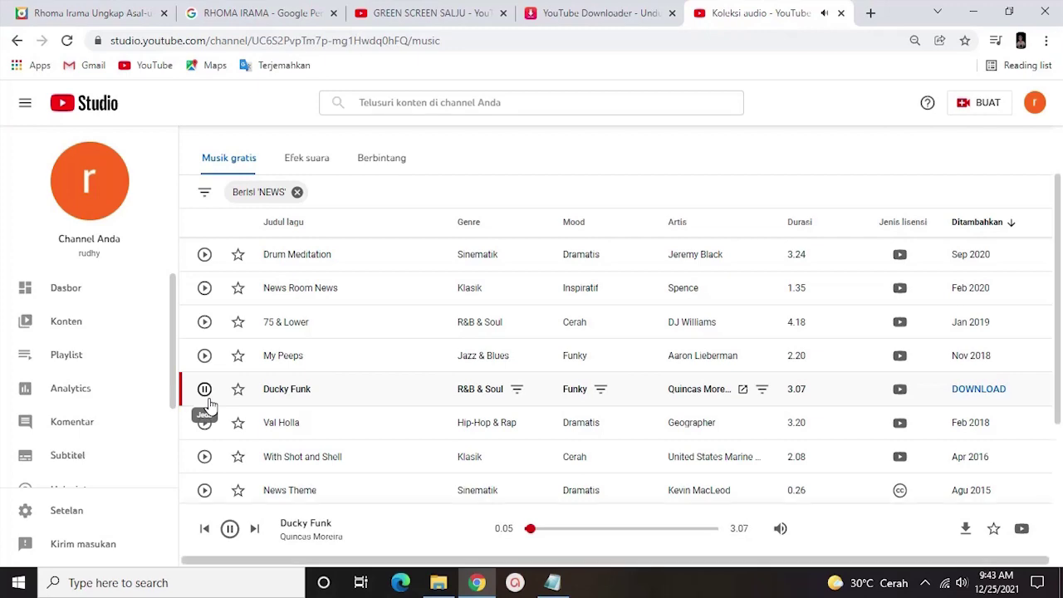
click(207, 400)
Play the track "Val Holla" and skip ahead to about 1.36
click(205, 424)
scroll(208, 430, down, 3)
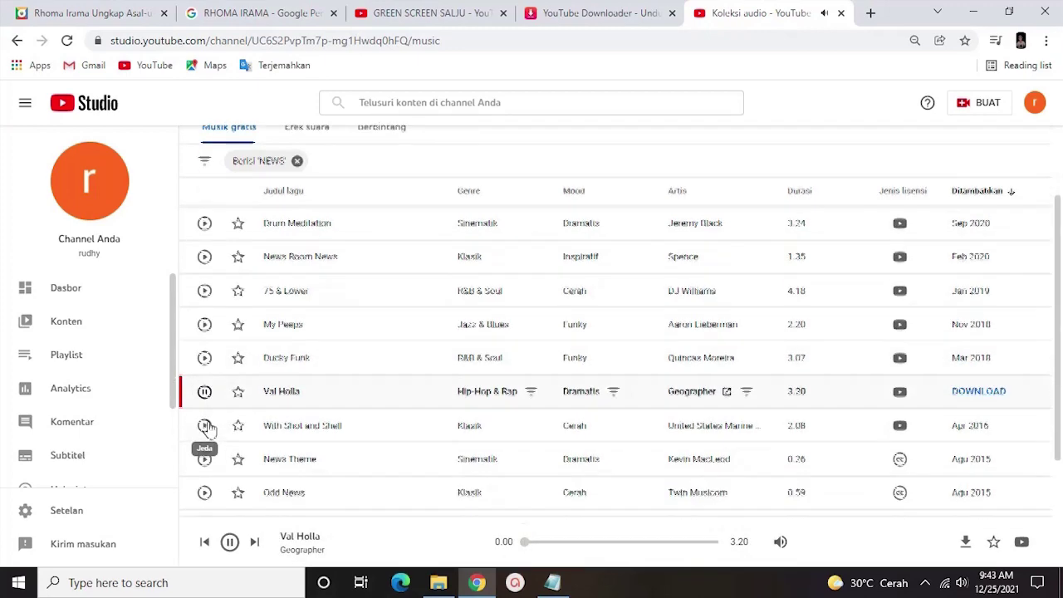
scroll(236, 262, up, 1)
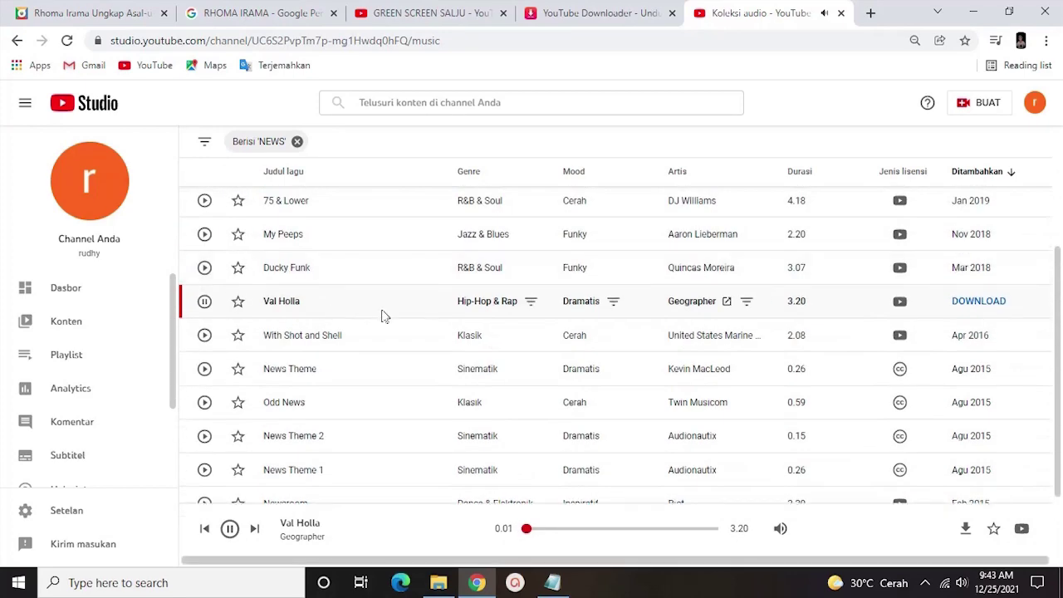
click(543, 529)
drag(546, 531, 619, 528)
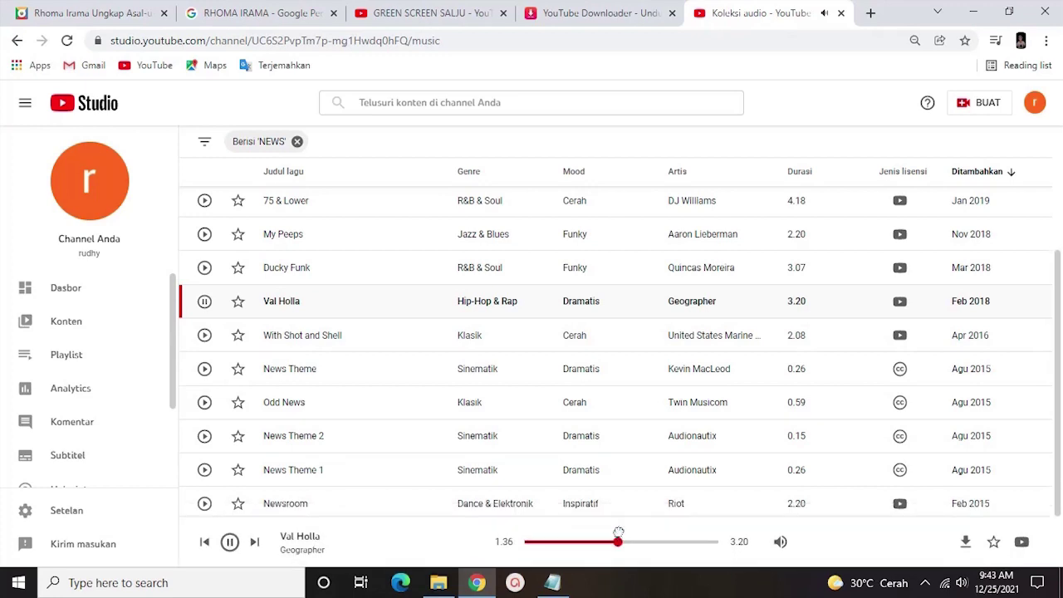
Skip "Val Holla" ahead to about 2.41 and preview the tracks "With Shot and Shell", "News Theme", "Odd News" and "News Theme 2"
drag(621, 538, 681, 535)
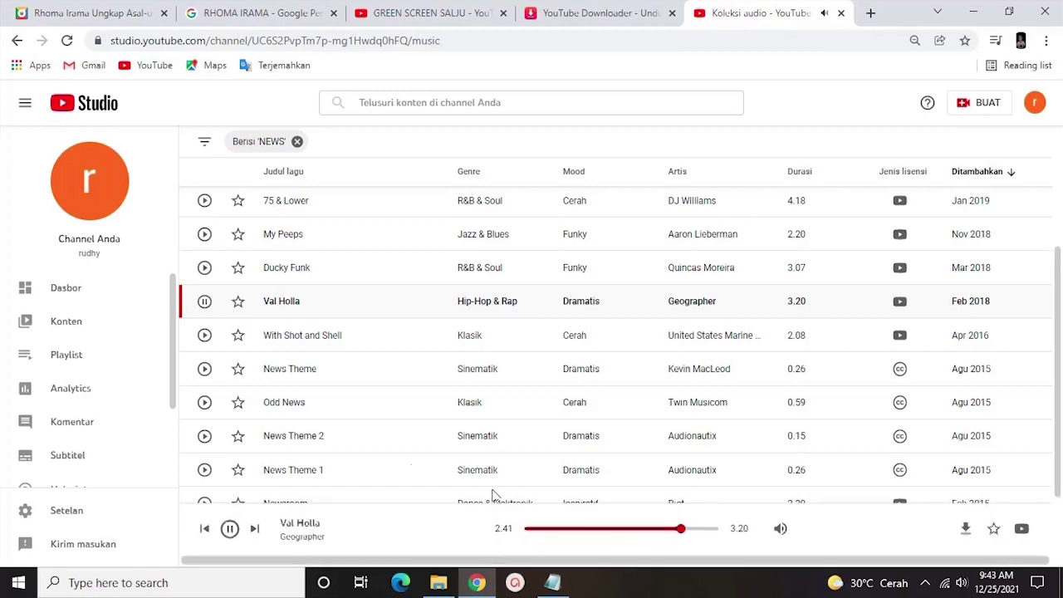
click(204, 334)
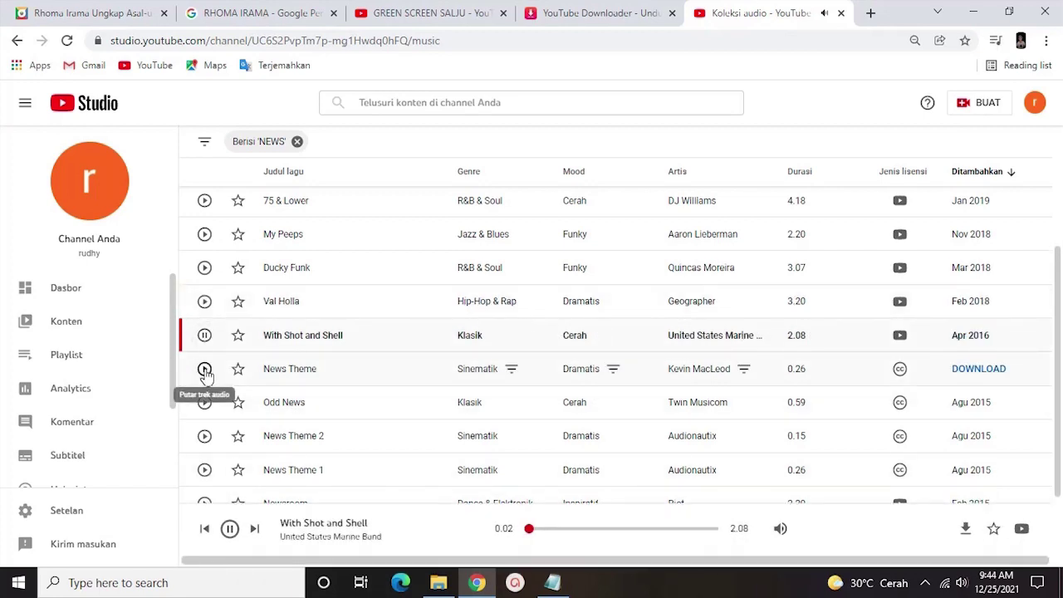
click(204, 370)
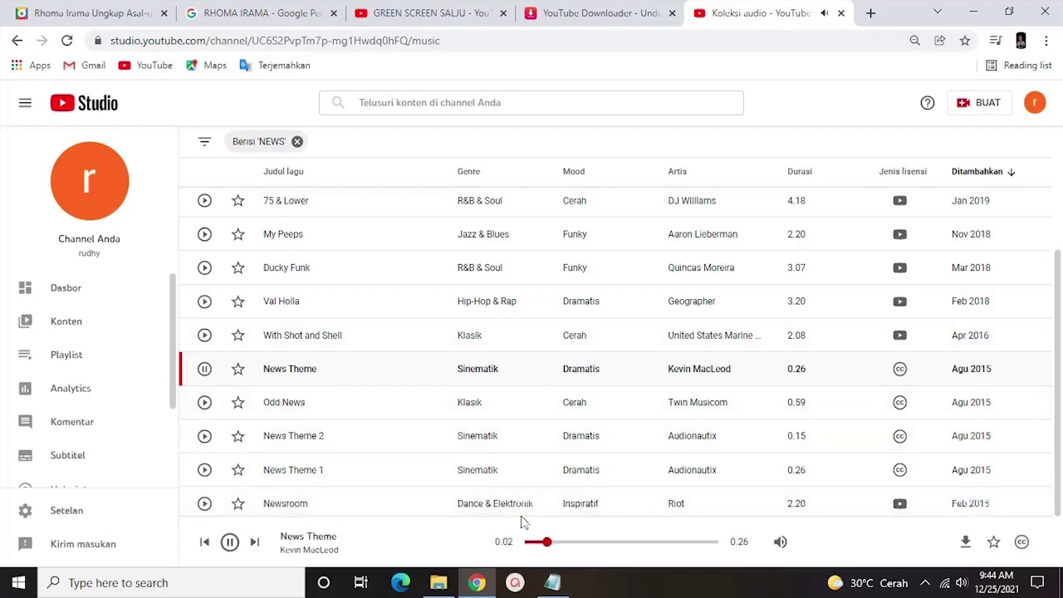
click(204, 402)
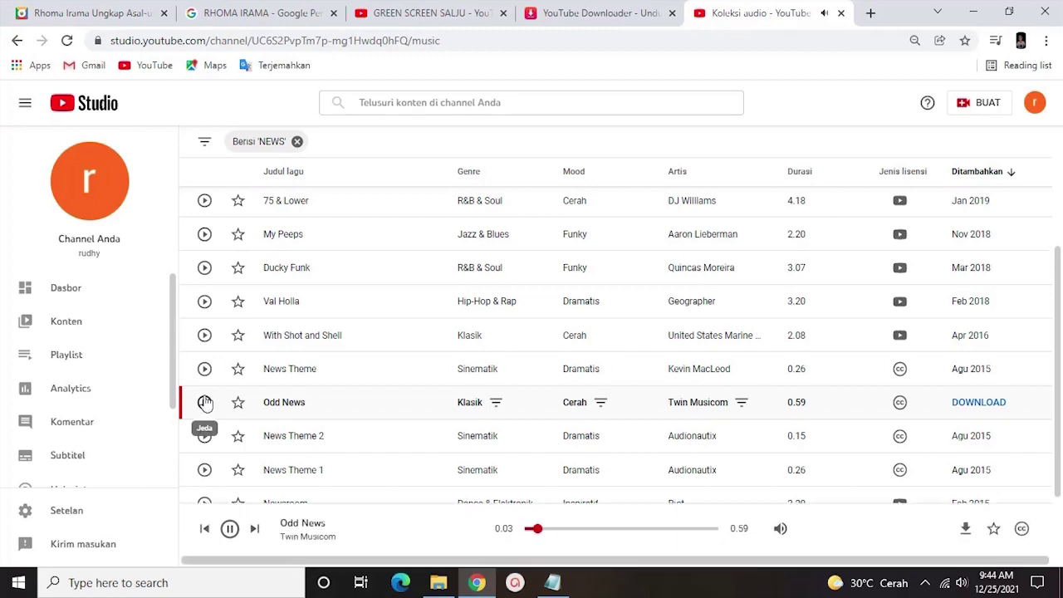
click(204, 435)
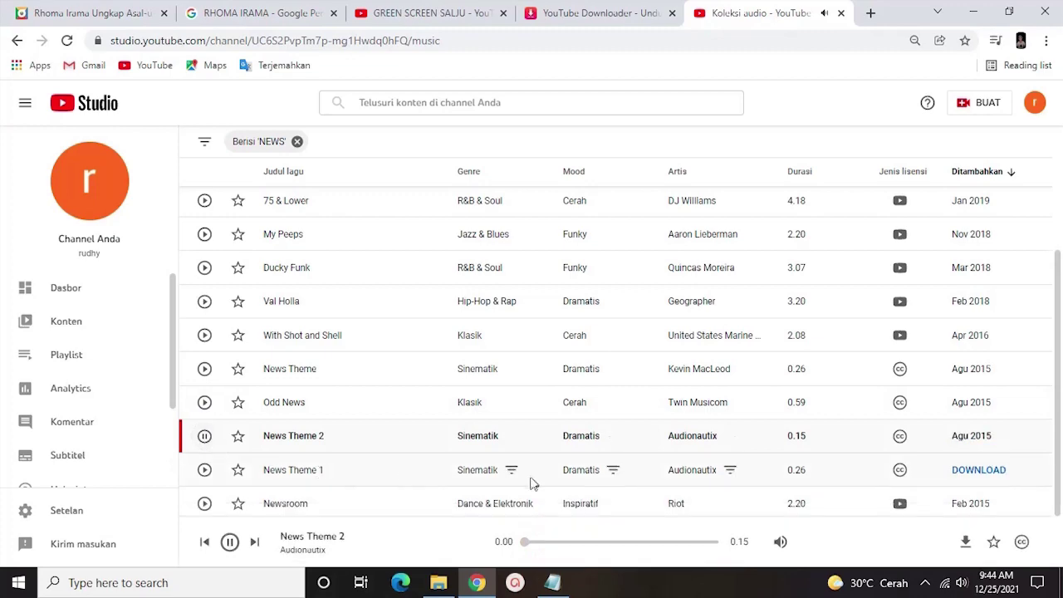
Preview the tracks "News Theme 1", "Newsroom" and "Newsreel", pausing the last one
scroll(349, 427, down, 1)
click(205, 391)
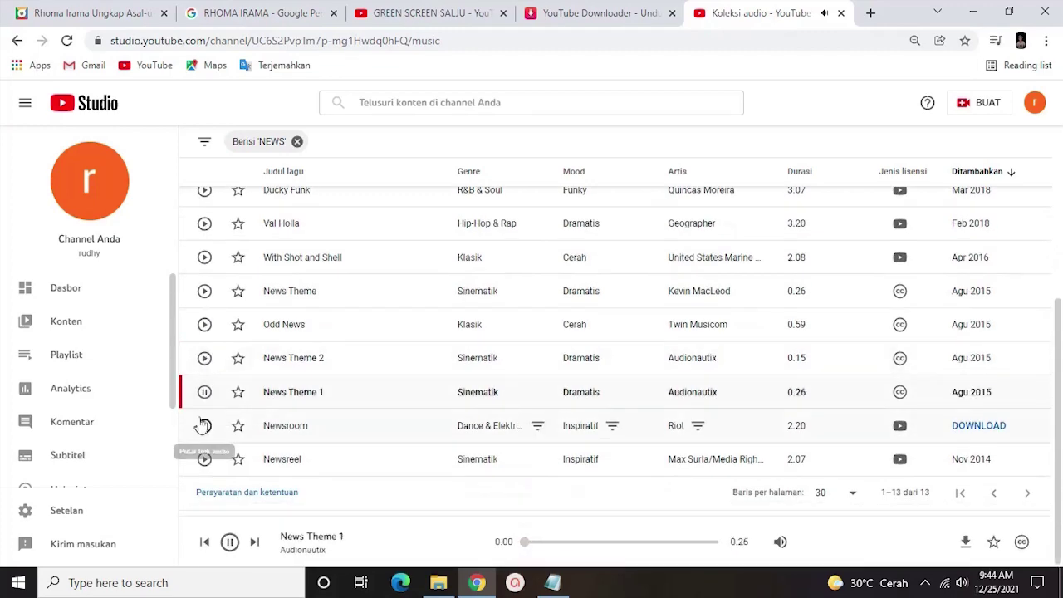
click(204, 425)
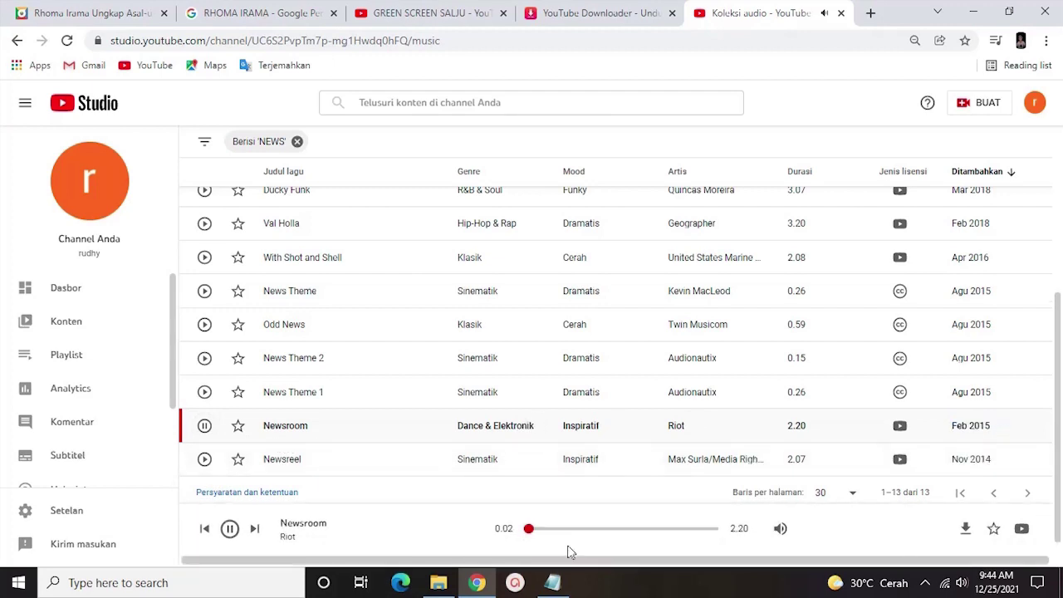
click(582, 530)
click(204, 460)
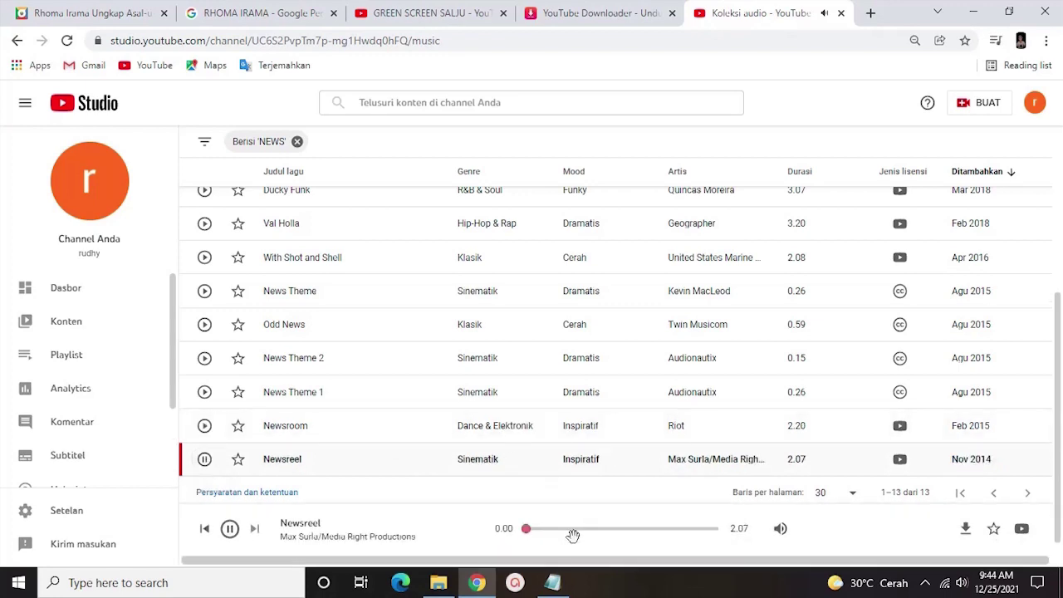
click(206, 459)
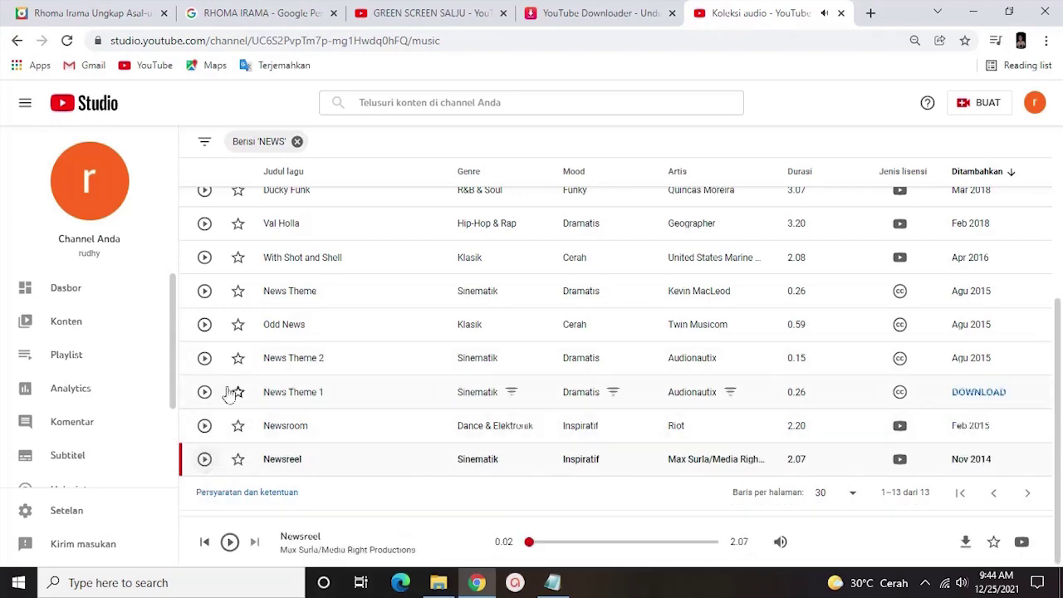
Replay "Val Holla" from about 0.18 and pause it
scroll(231, 382, up, 1)
click(206, 303)
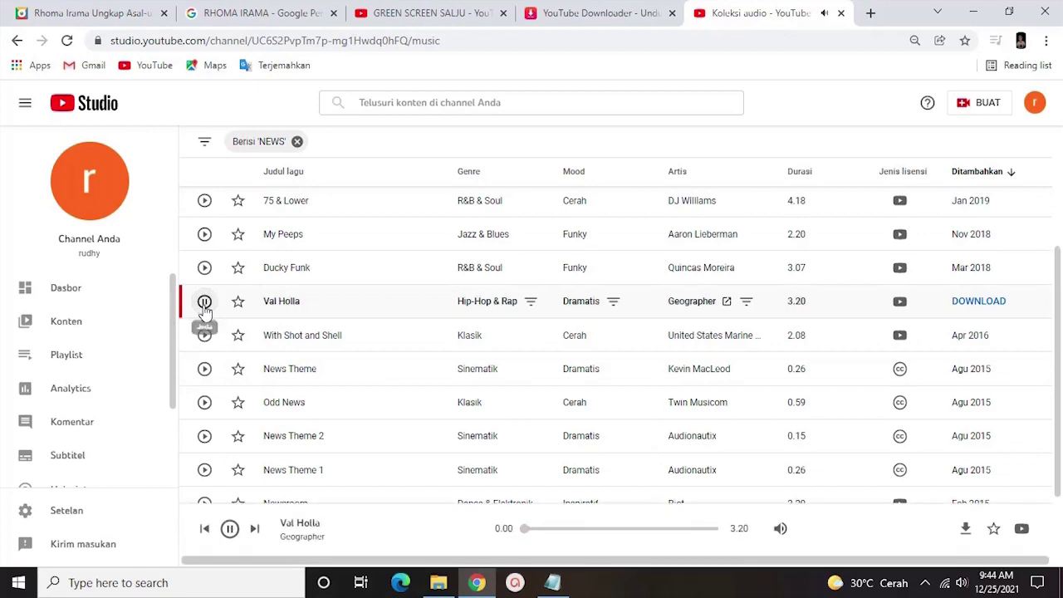
click(542, 541)
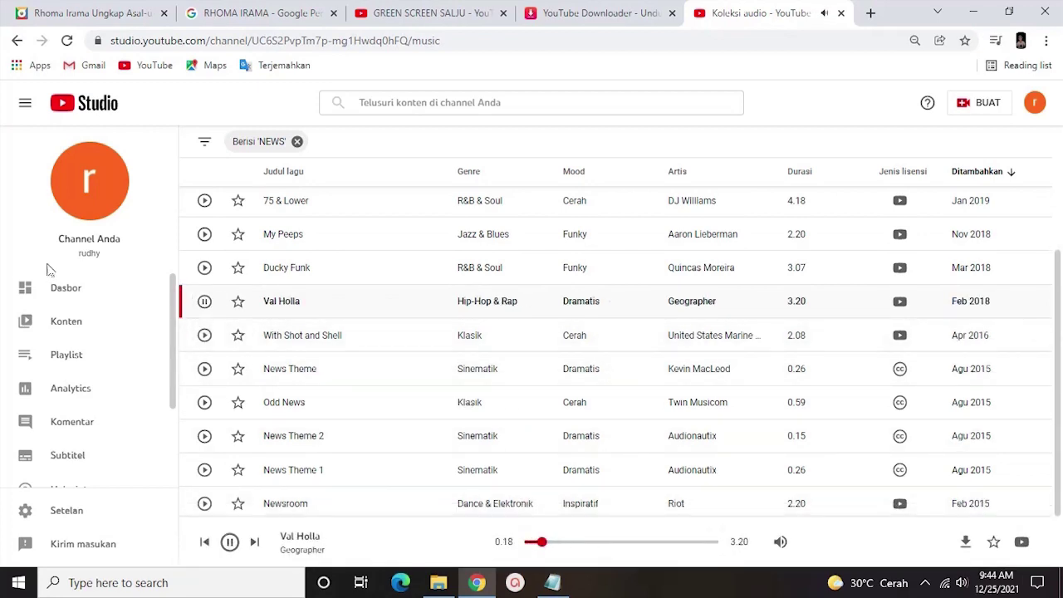
click(204, 302)
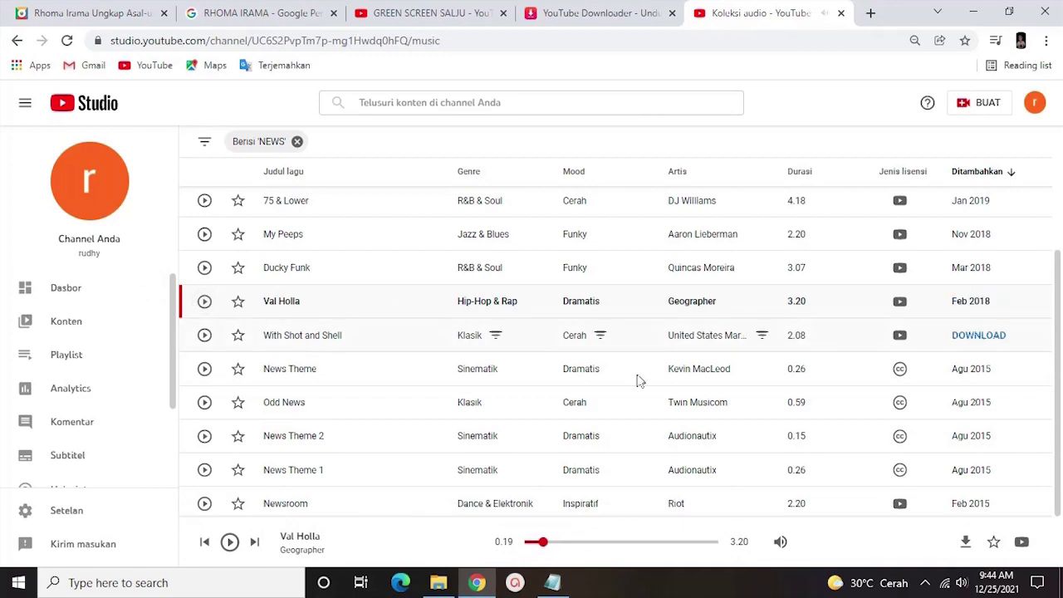
Download the track "Val Holla" by Geographer as an MP3 file
click(966, 544)
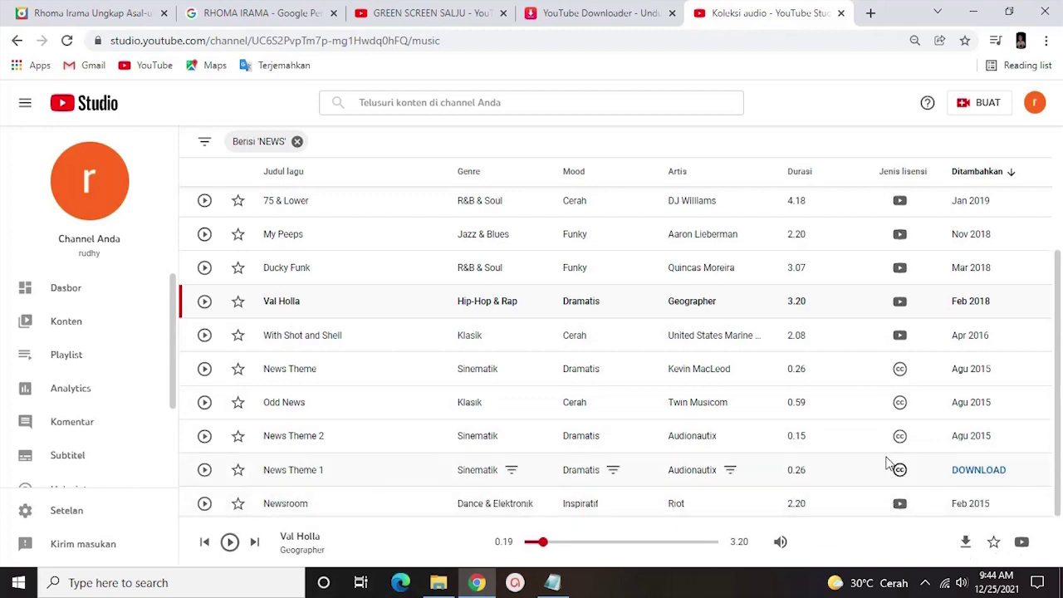
click(966, 544)
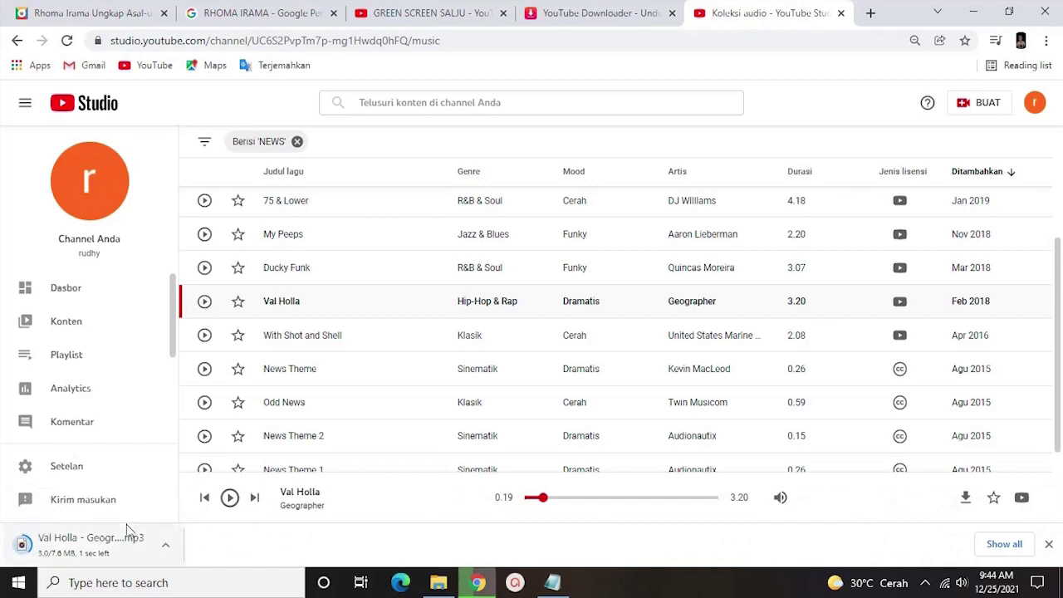
click(87, 545)
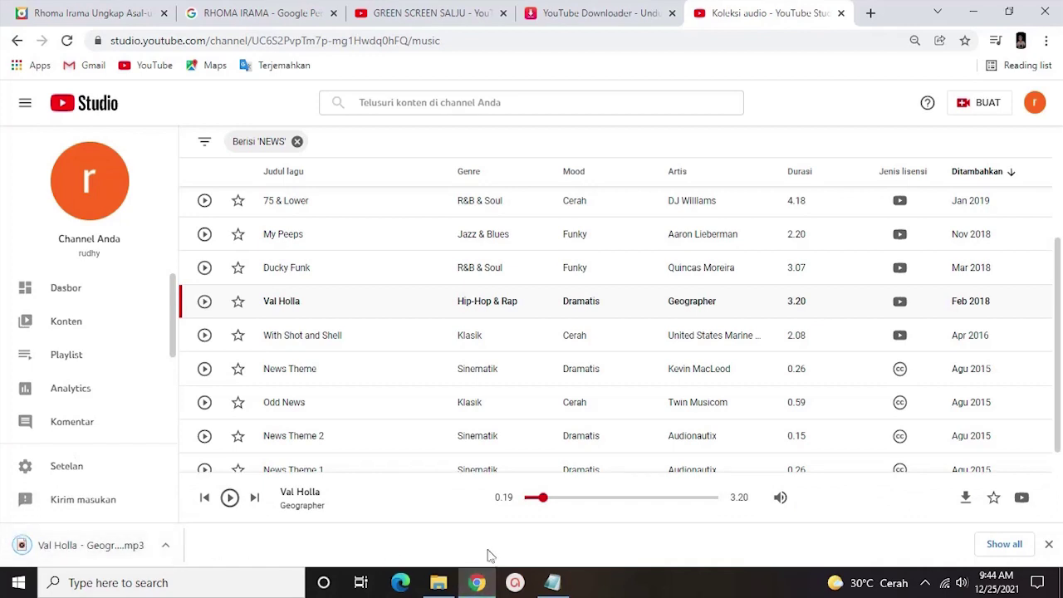
Launch Adobe Premiere Pro CC 2015 and dismiss its welcome screen
click(281, 575)
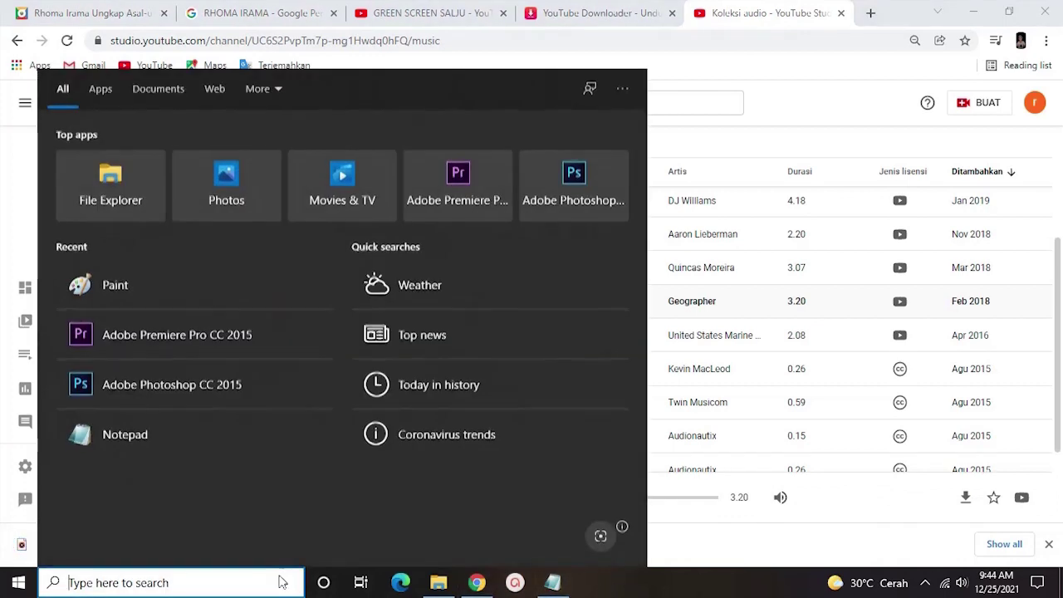
click(677, 590)
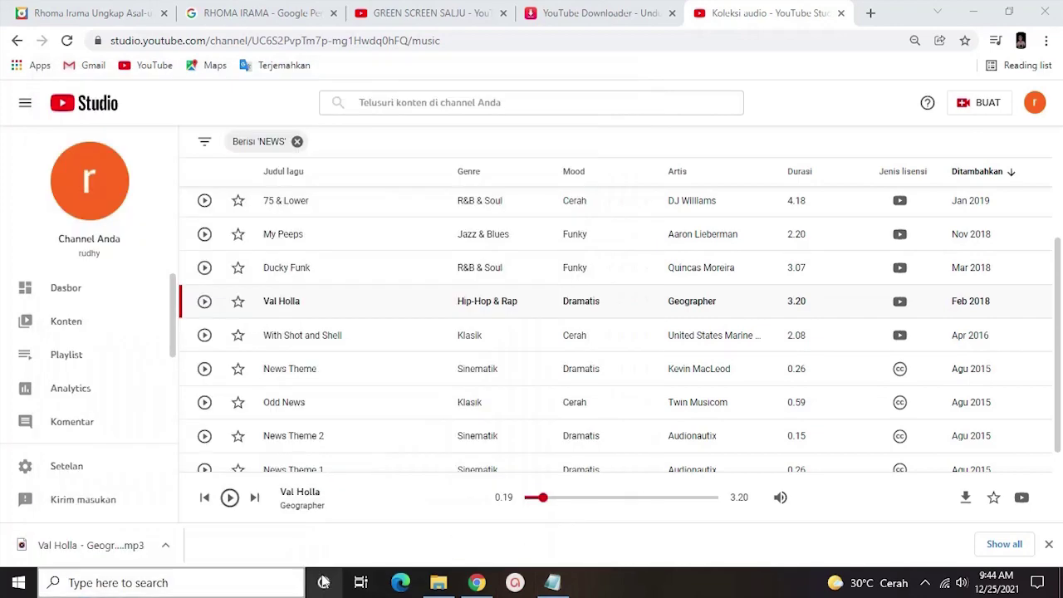
click(166, 582)
text(AD)
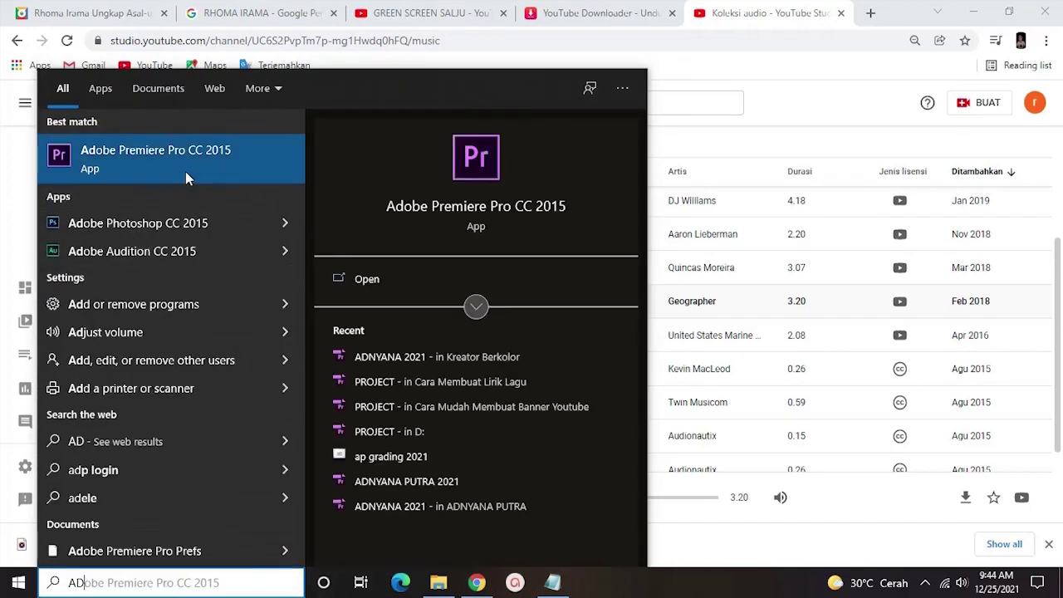
click(185, 171)
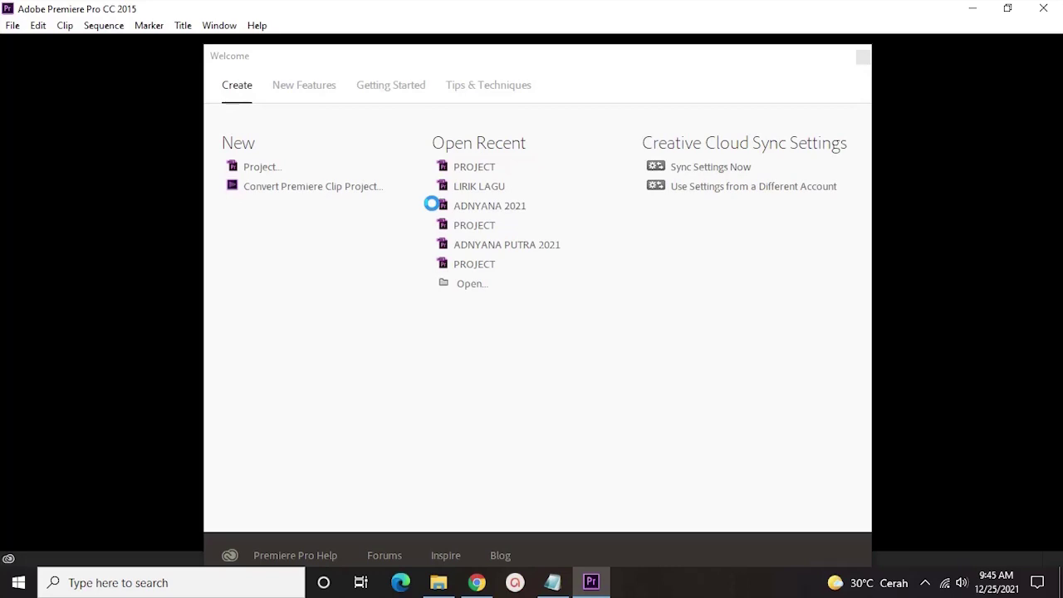
click(864, 58)
Create a new project named BERITA MUSIC, stored in the Downloads folder
click(11, 25)
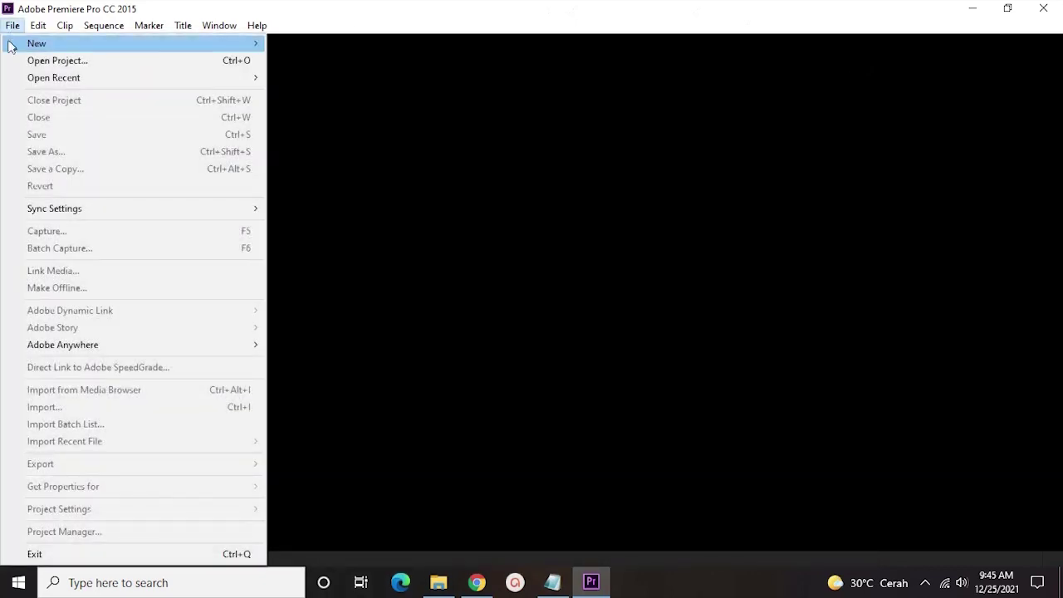
click(36, 26)
mouse_move(10, 26)
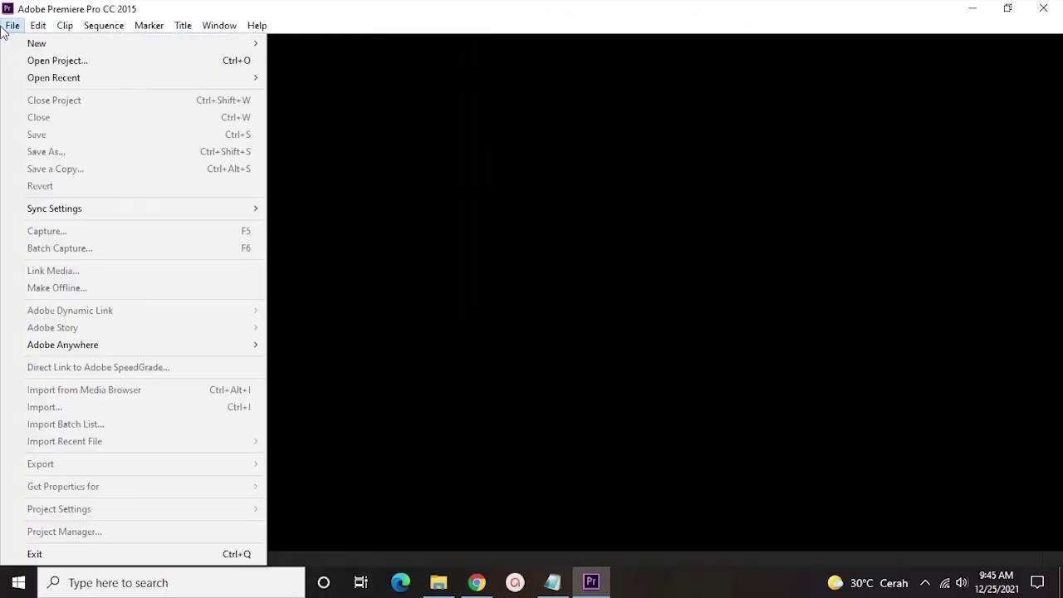
mouse_move(62, 42)
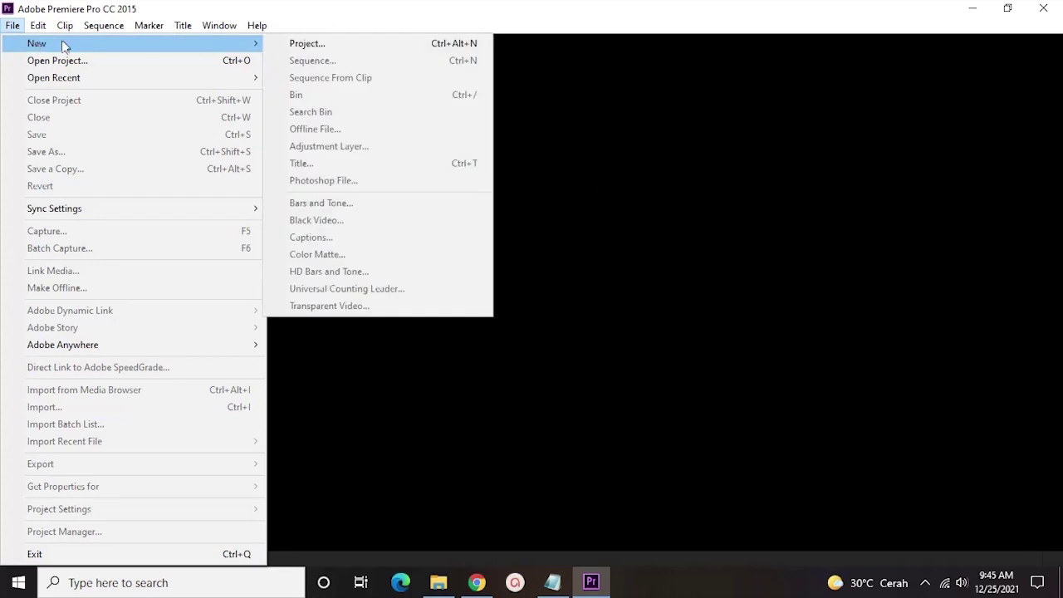
click(299, 44)
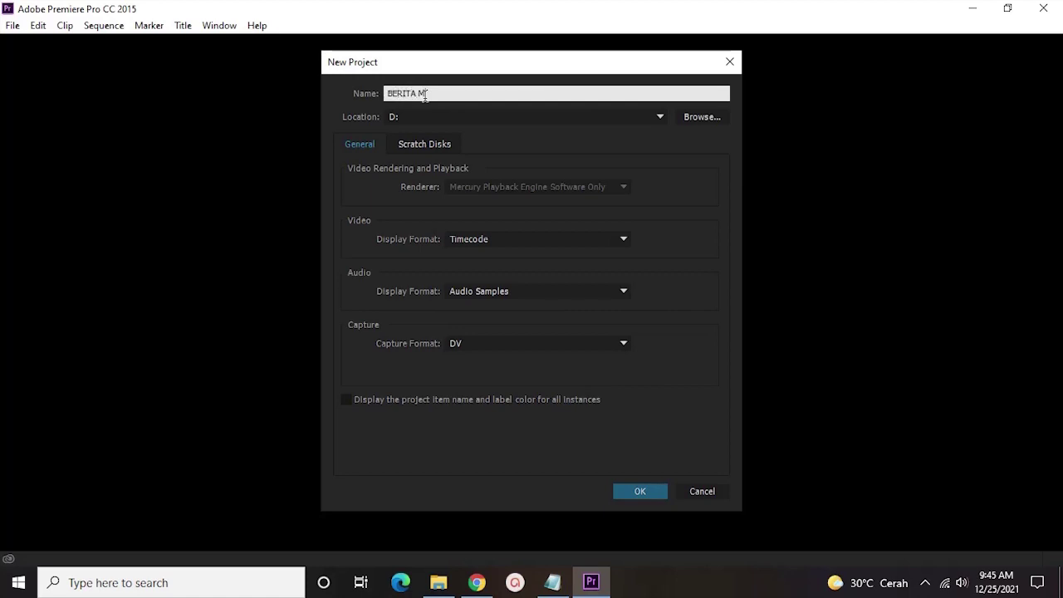
click(619, 117)
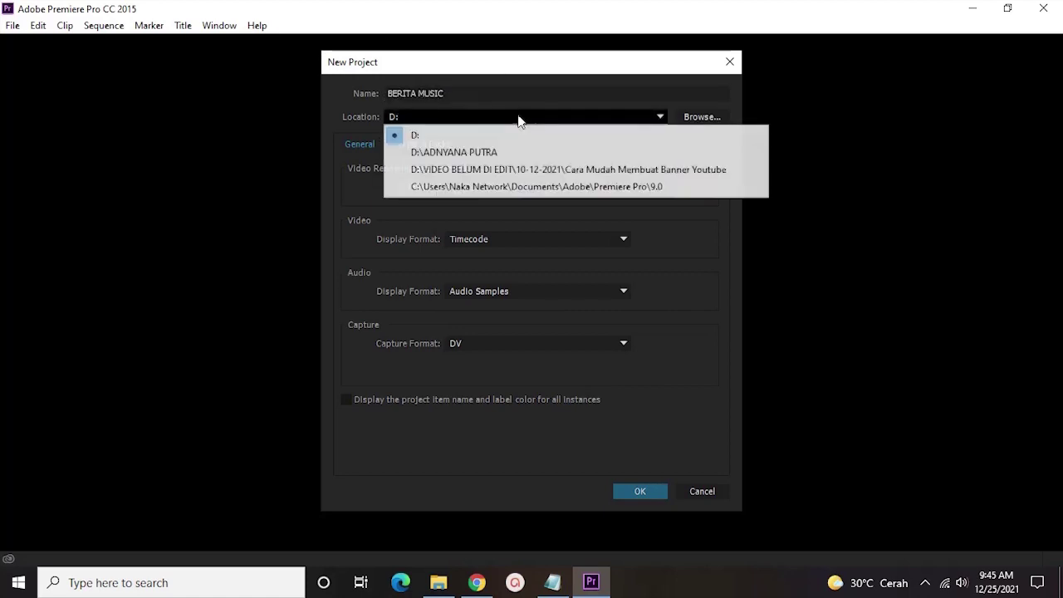
click(698, 121)
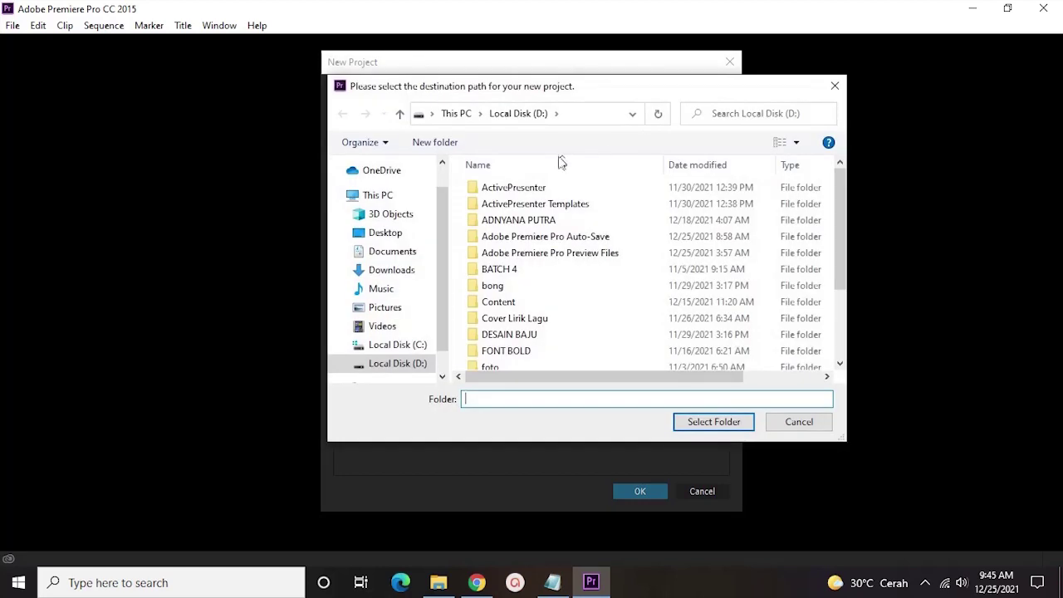
click(415, 270)
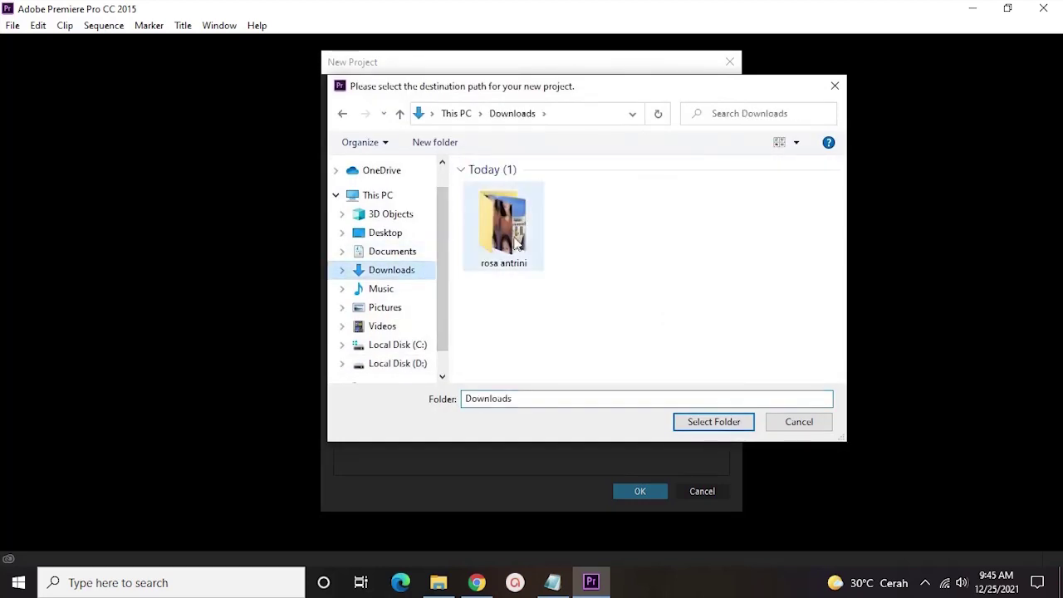
click(679, 422)
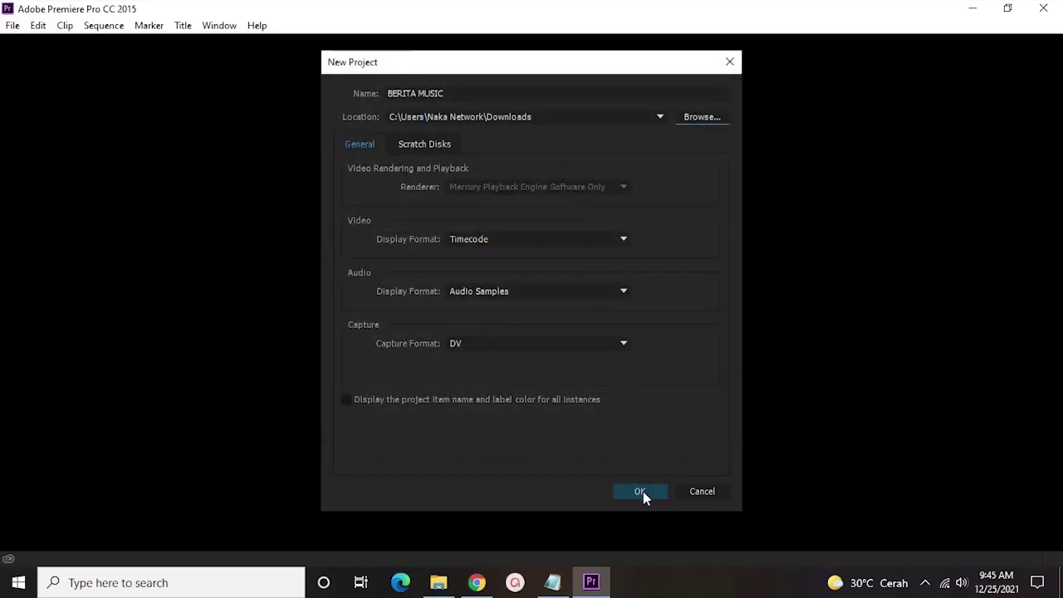
click(641, 491)
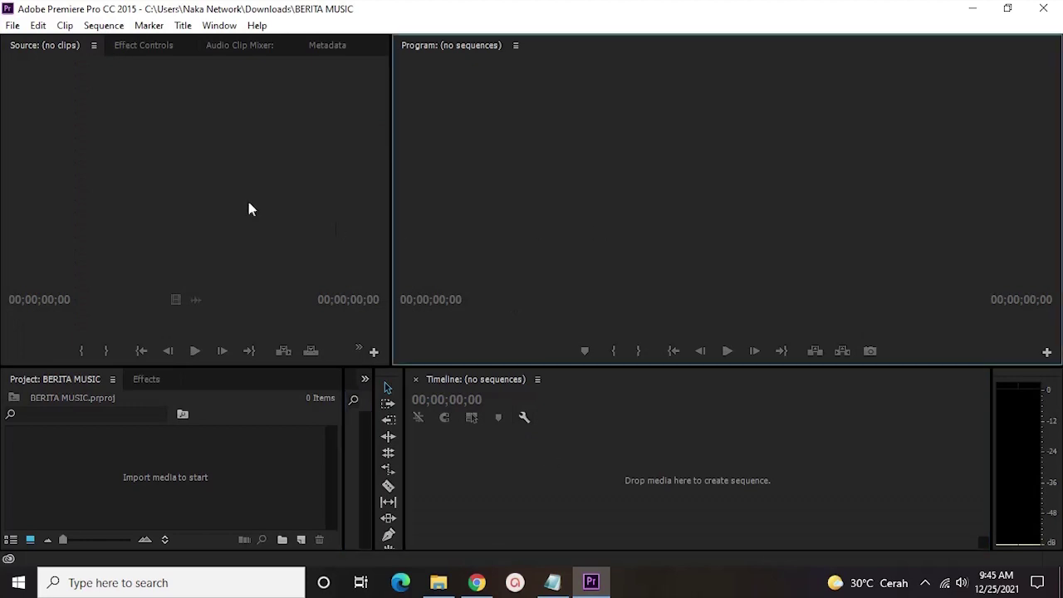
click(247, 466)
click(600, 480)
click(593, 261)
click(163, 211)
click(258, 465)
click(477, 458)
click(432, 274)
click(320, 216)
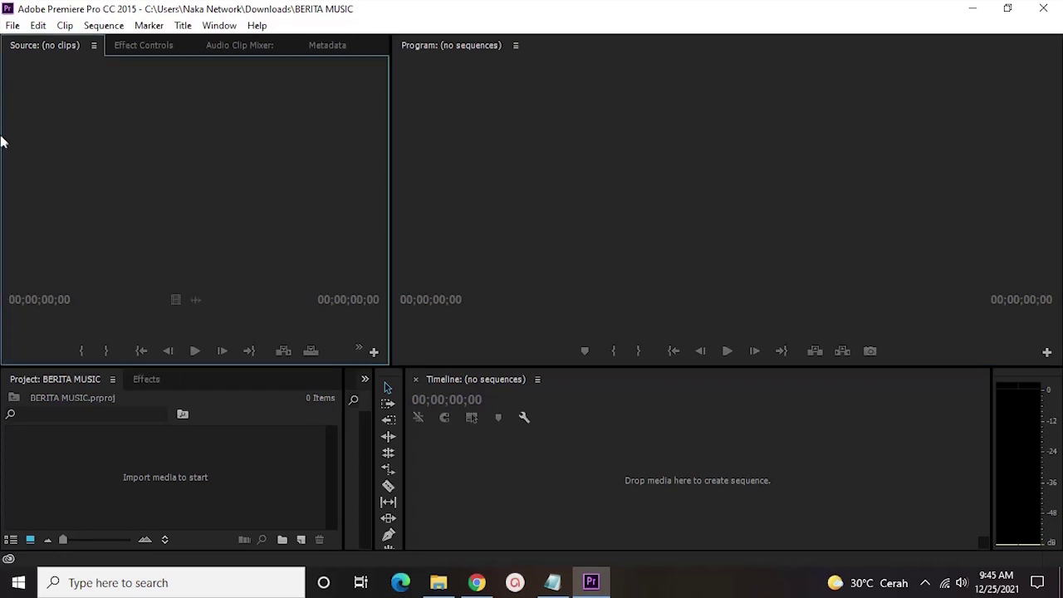
Start a new sequence and set its editing mode to Custom
click(13, 25)
mouse_move(88, 44)
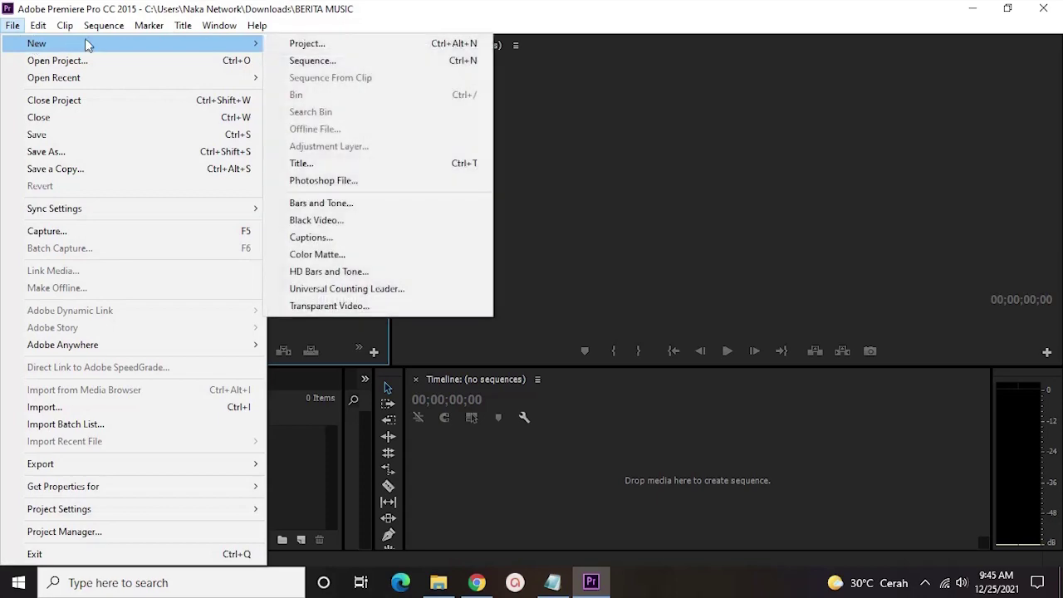
click(330, 61)
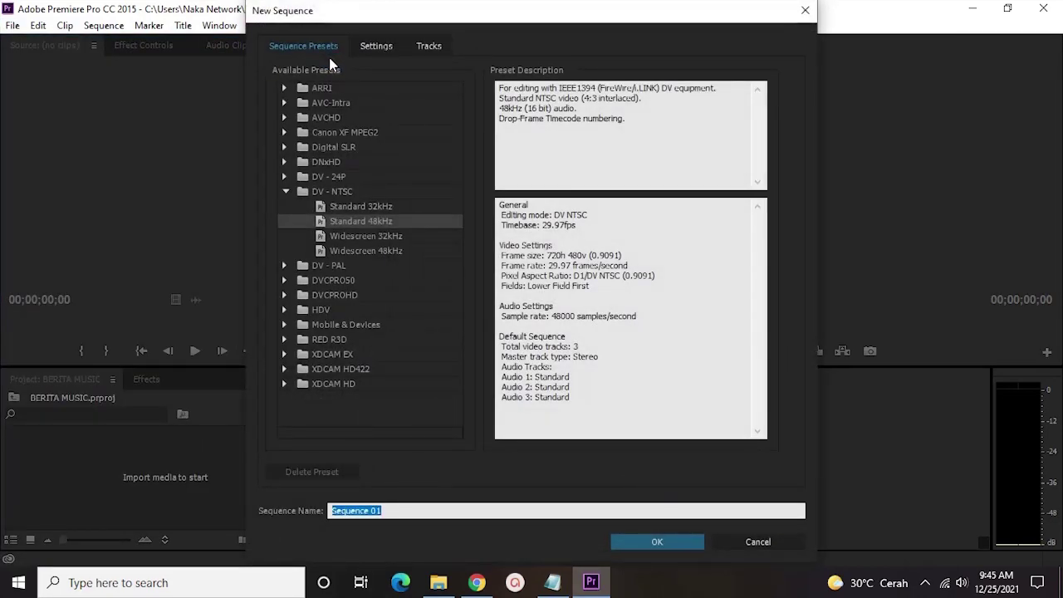
click(377, 48)
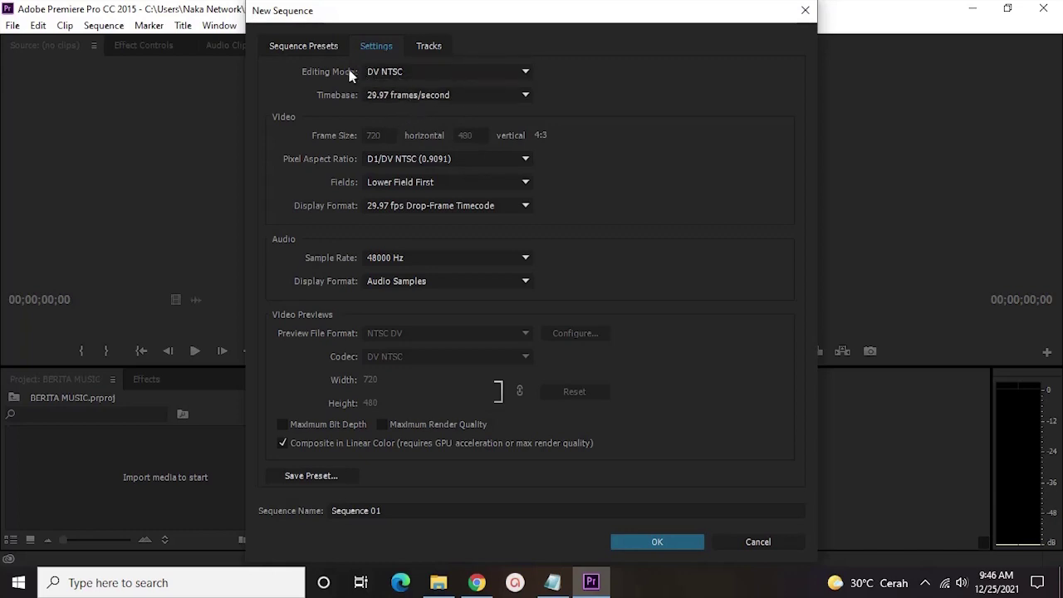
click(392, 75)
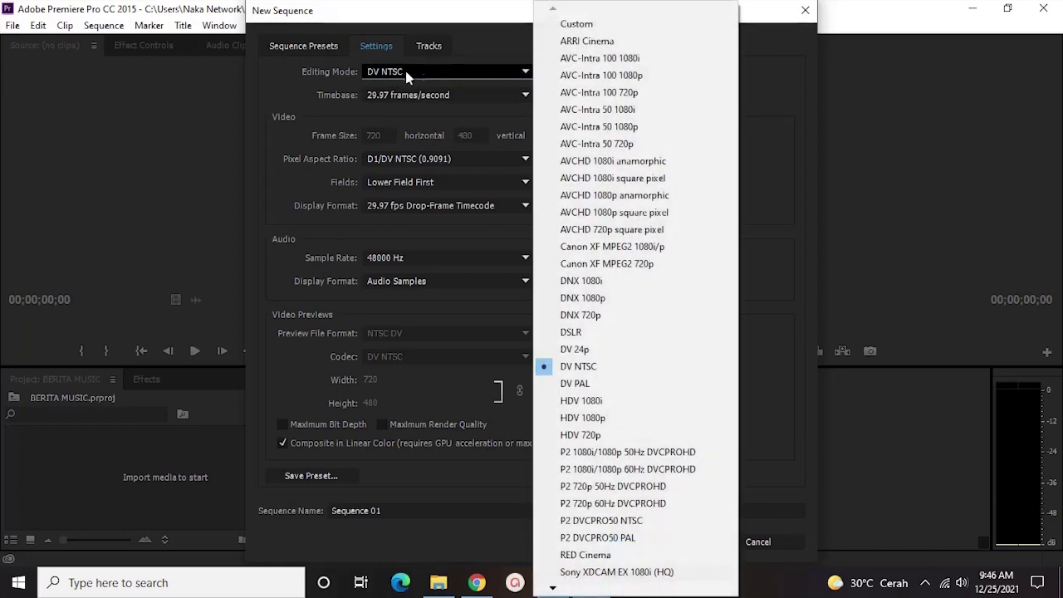
click(565, 24)
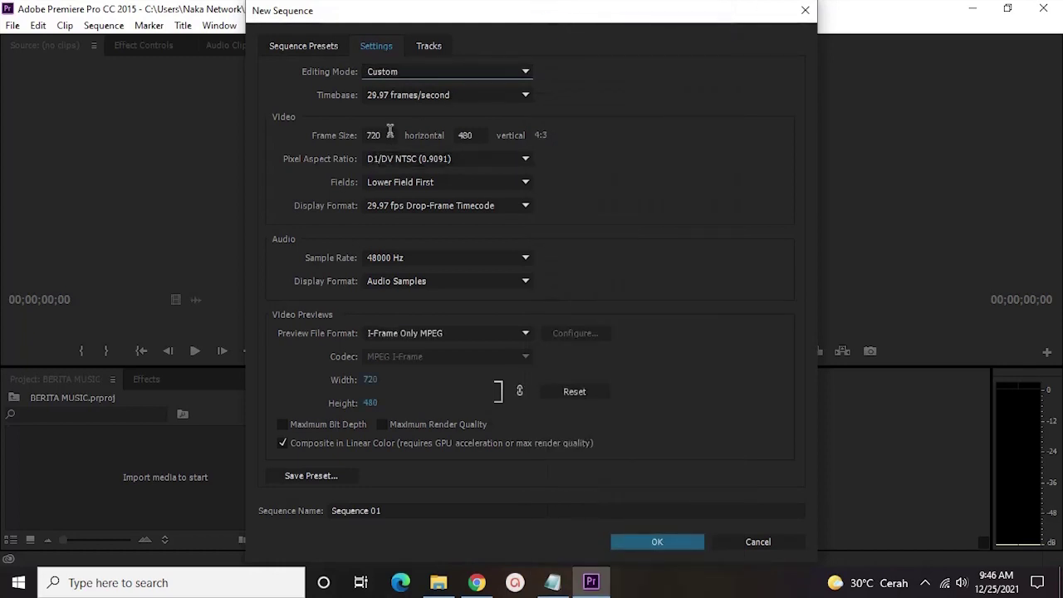
Set the frame size to 1280 by 720 with Square Pixels (1.0) and create the sequence
click(390, 134)
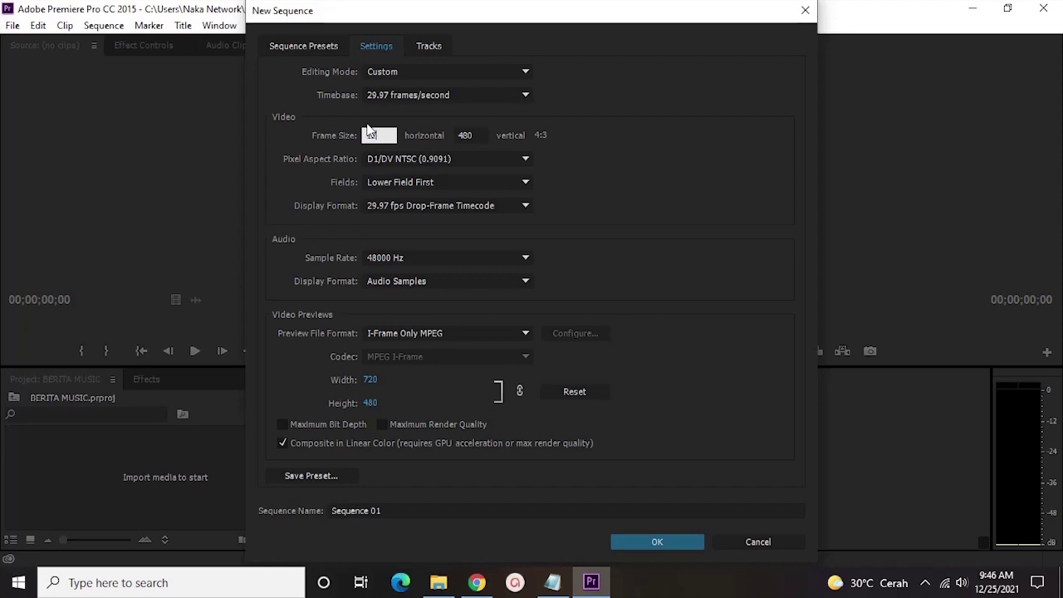
text(1280)
click(465, 134)
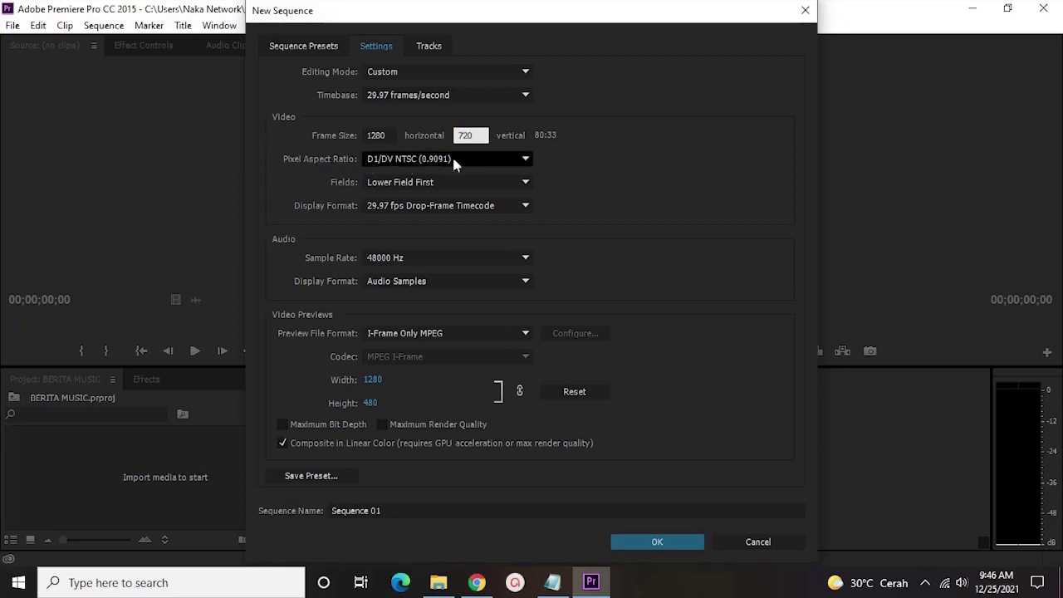
click(511, 157)
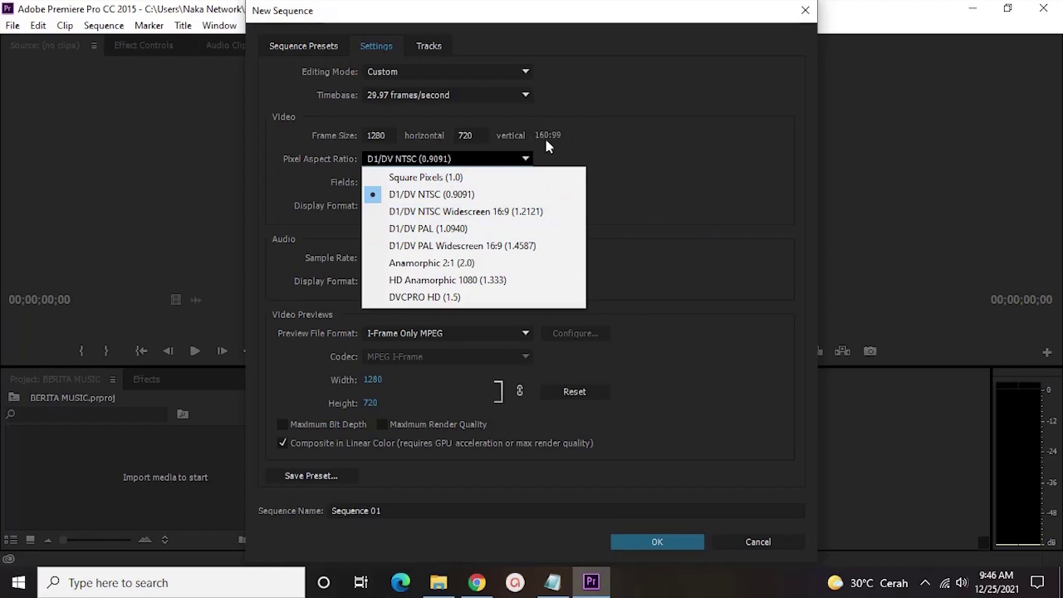
click(438, 177)
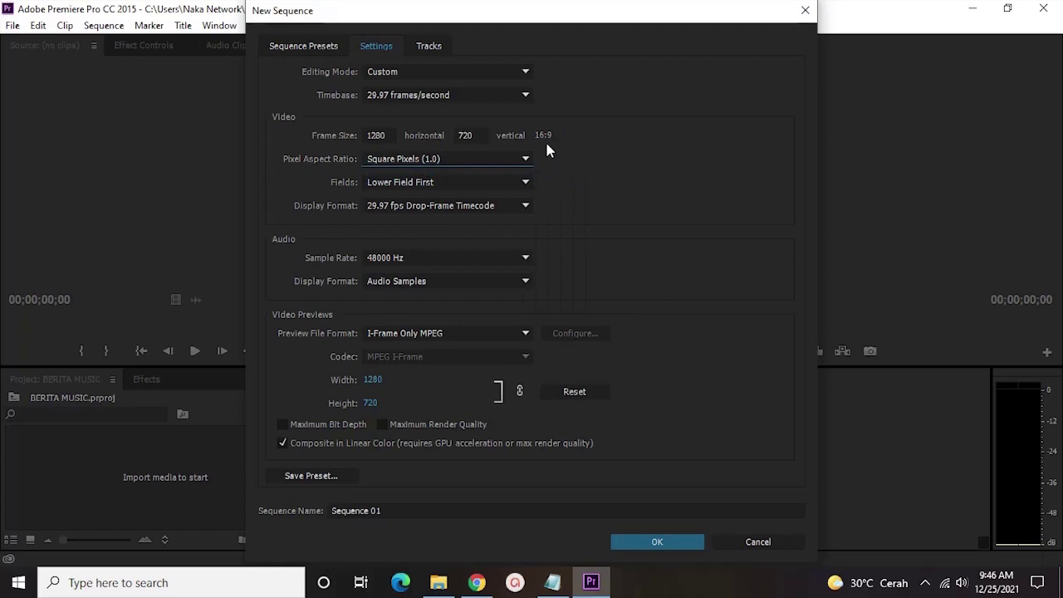
click(654, 541)
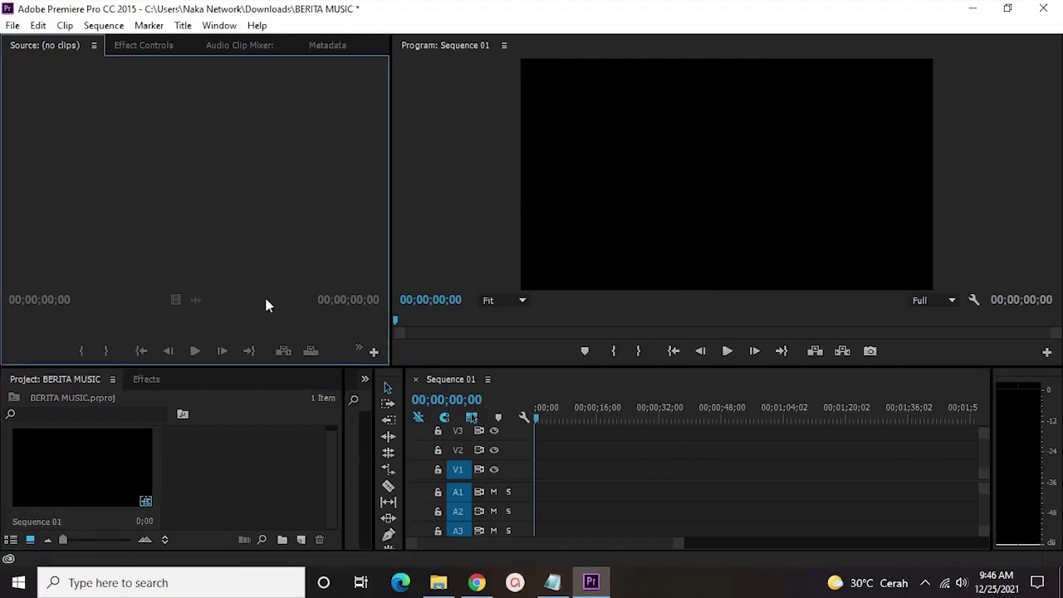
Import the Val Holla - Geographer audio file from the Downloads folder into the project
click(267, 445)
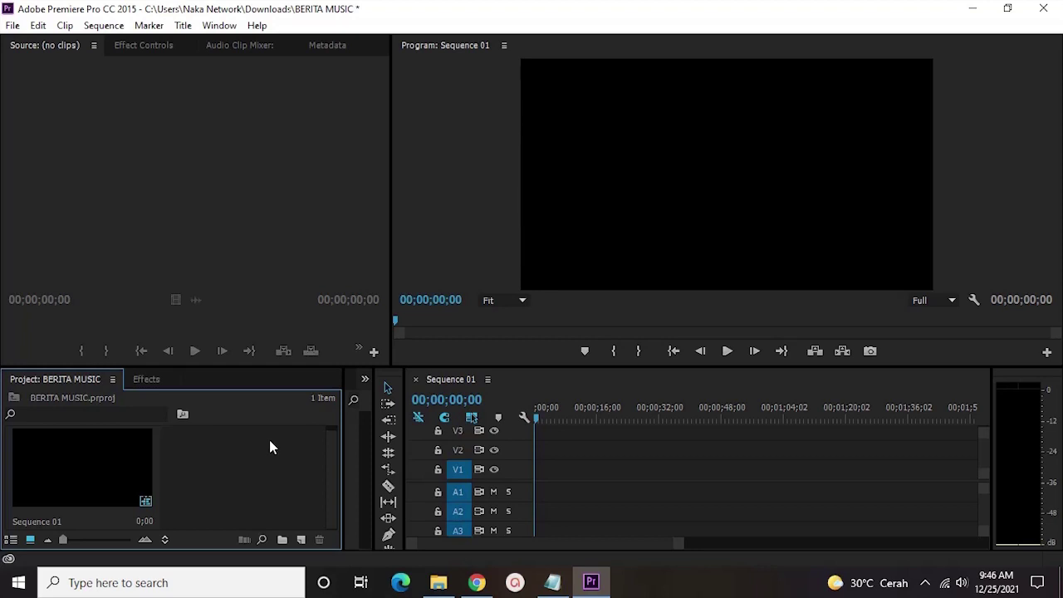
double_click(269, 447)
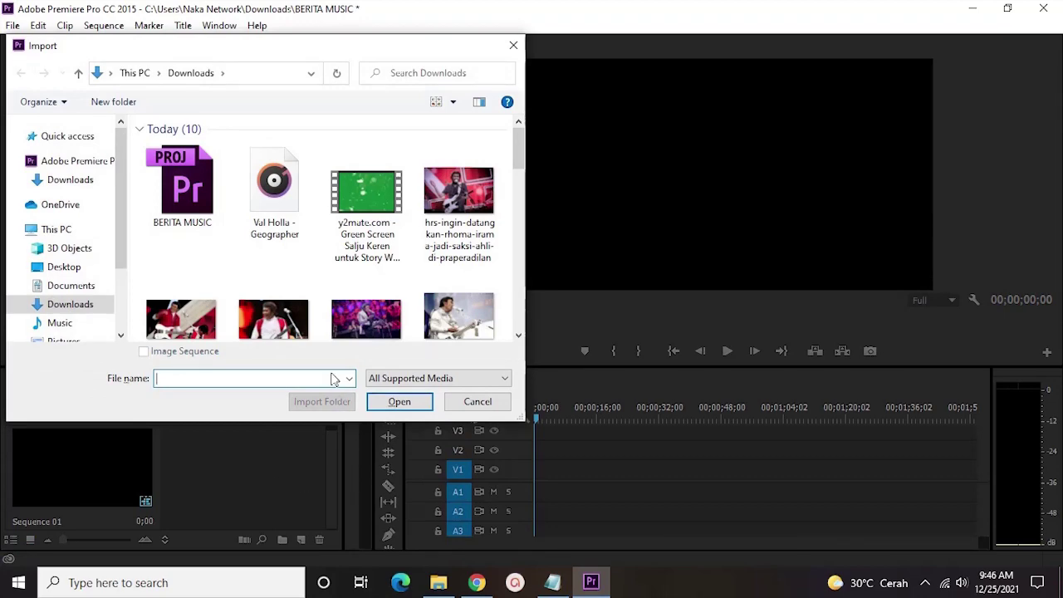
click(295, 225)
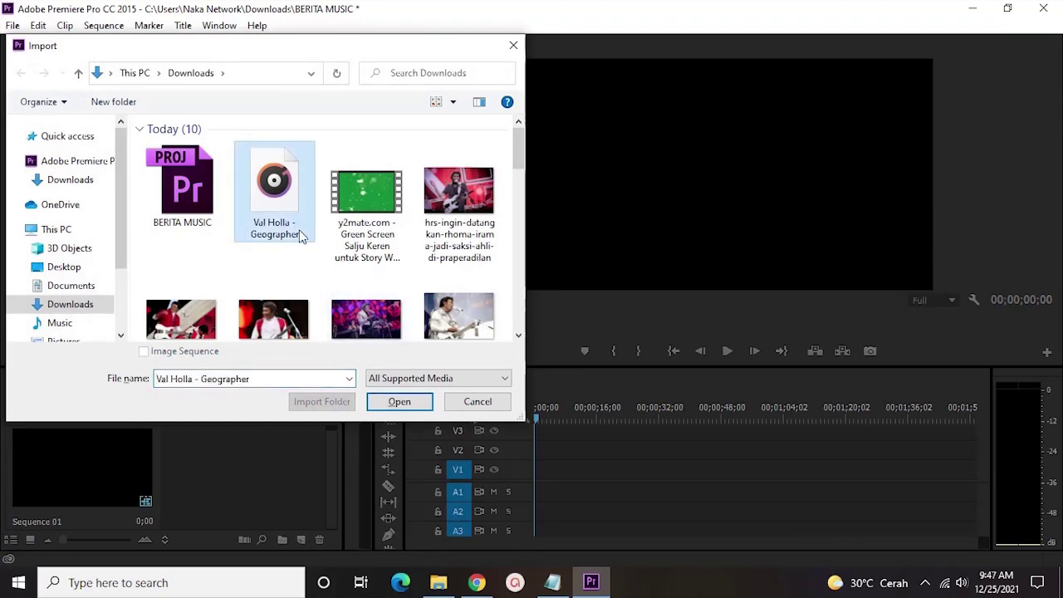
click(399, 400)
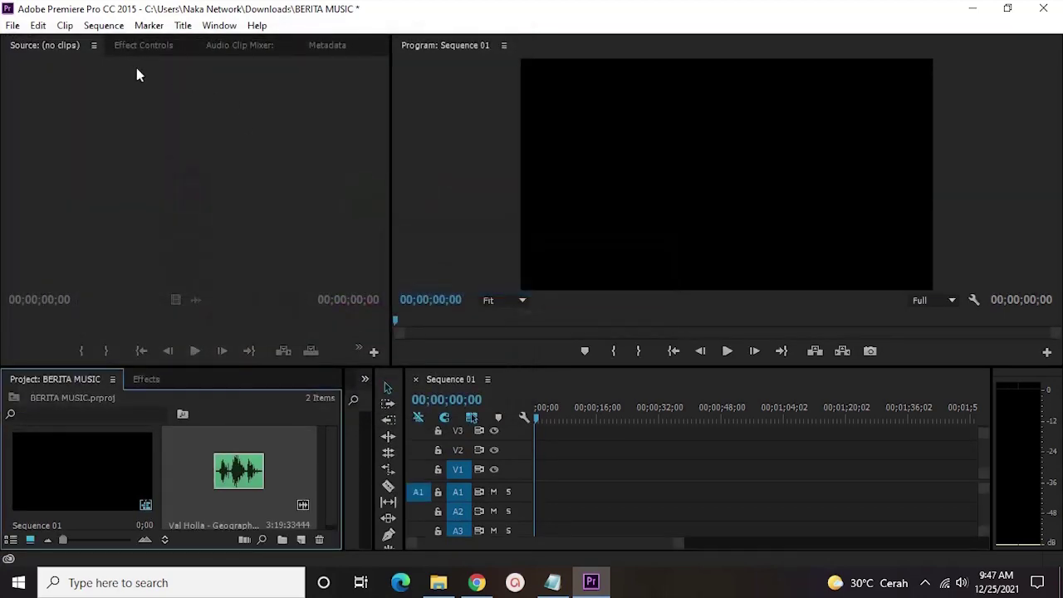
scroll(220, 490, down, 1)
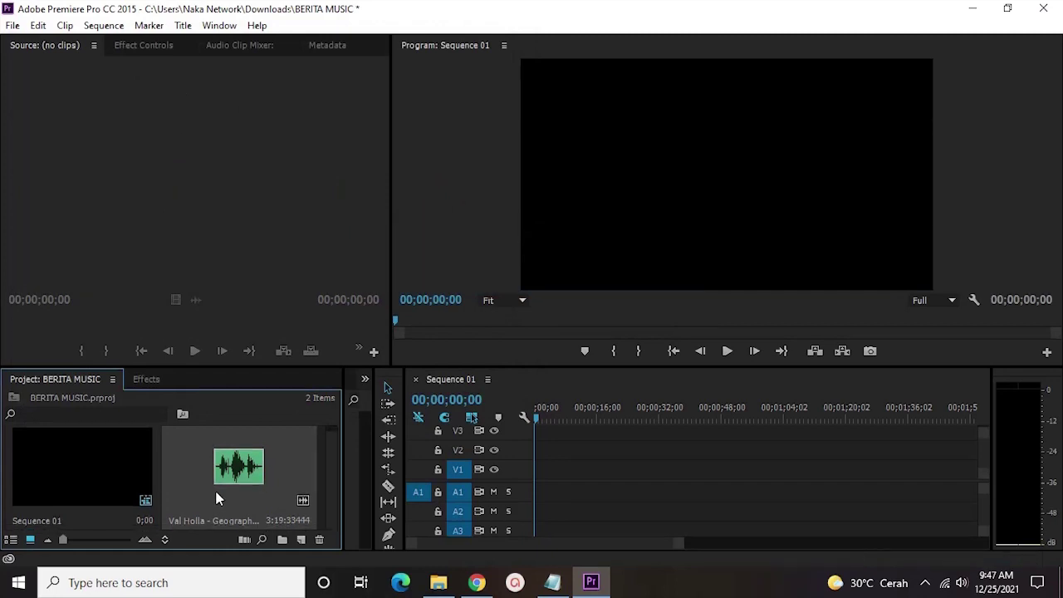
Import the snow green-screen clip and the five Rhoma Irama photos from the Downloads folder together
key(ctrl+i)
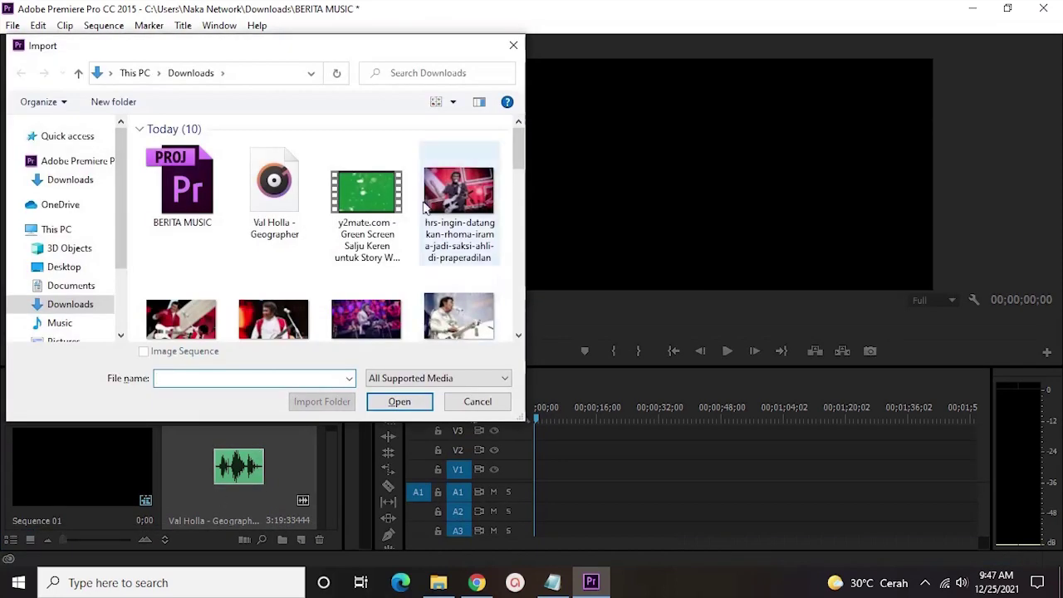
scroll(404, 223, down, 1)
click(405, 222)
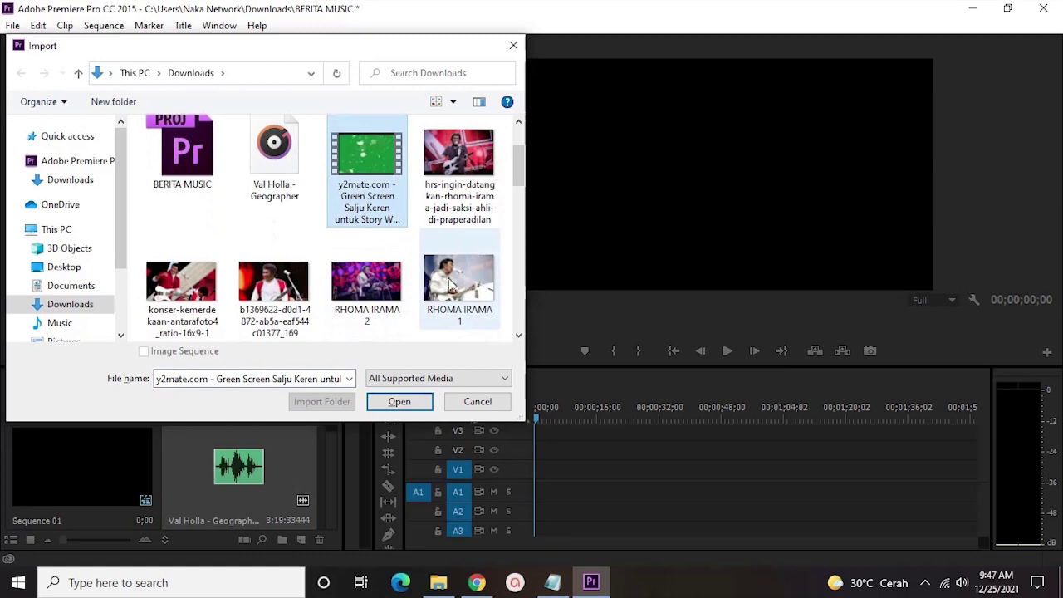
shift+click(474, 290)
click(411, 402)
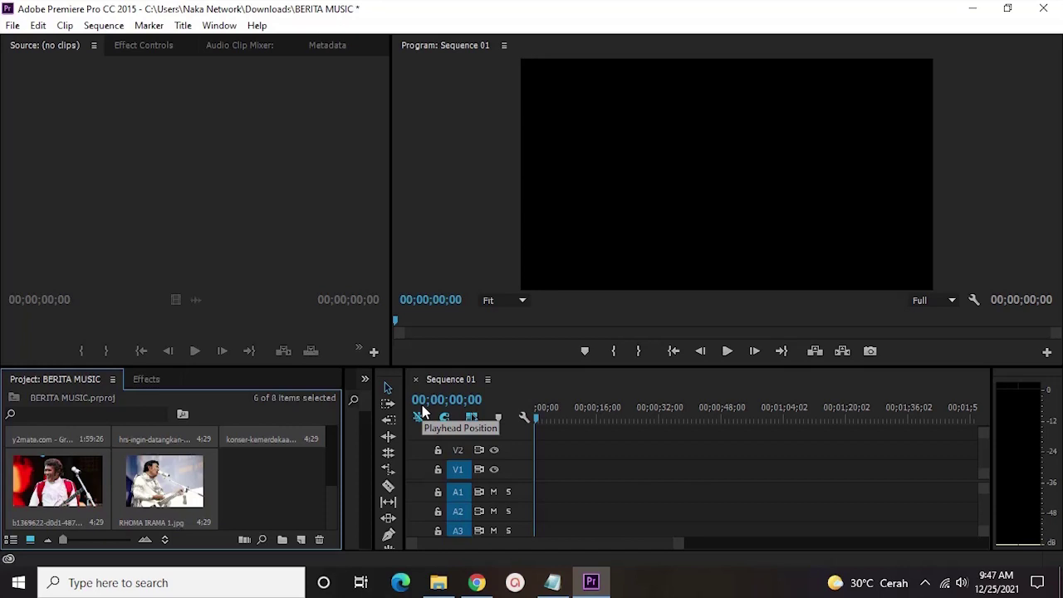
click(273, 470)
Look through the imported media and enlarge the project and timeline area to show more thumbnails
scroll(270, 471, up, 2)
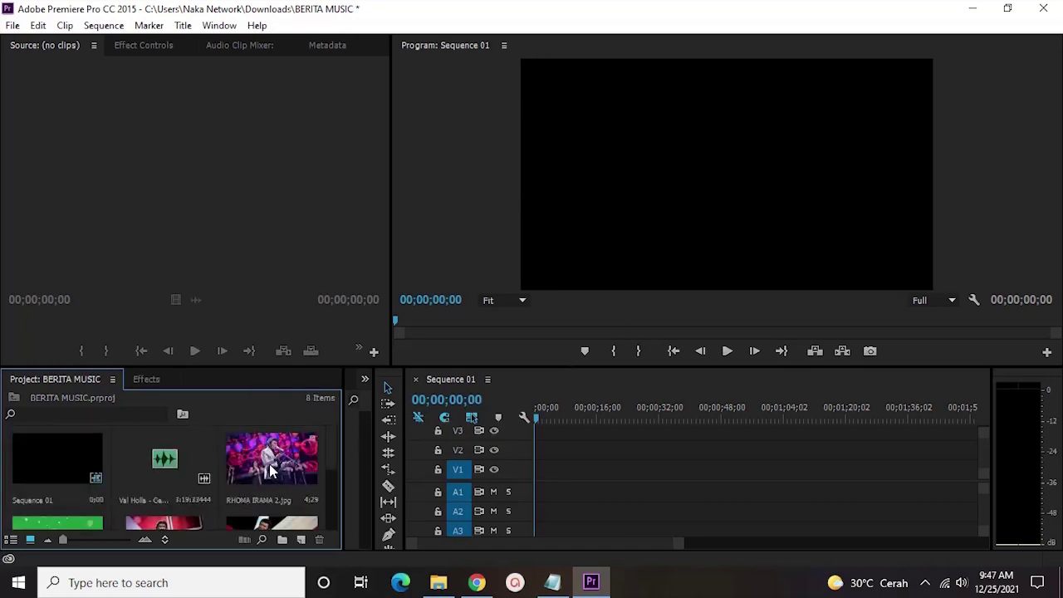
scroll(273, 484, down, 2)
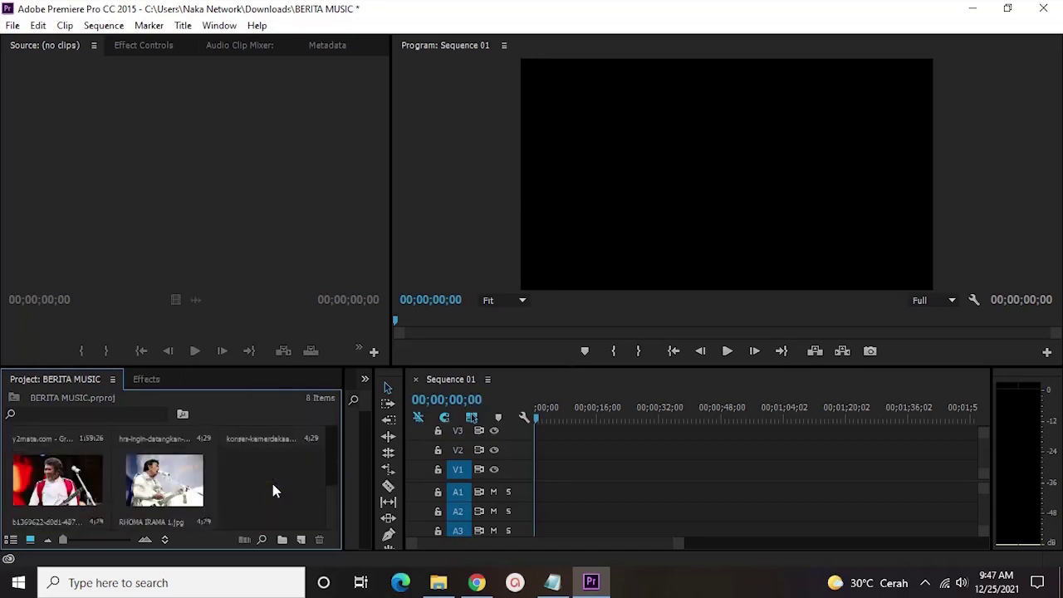
scroll(274, 484, up, 2)
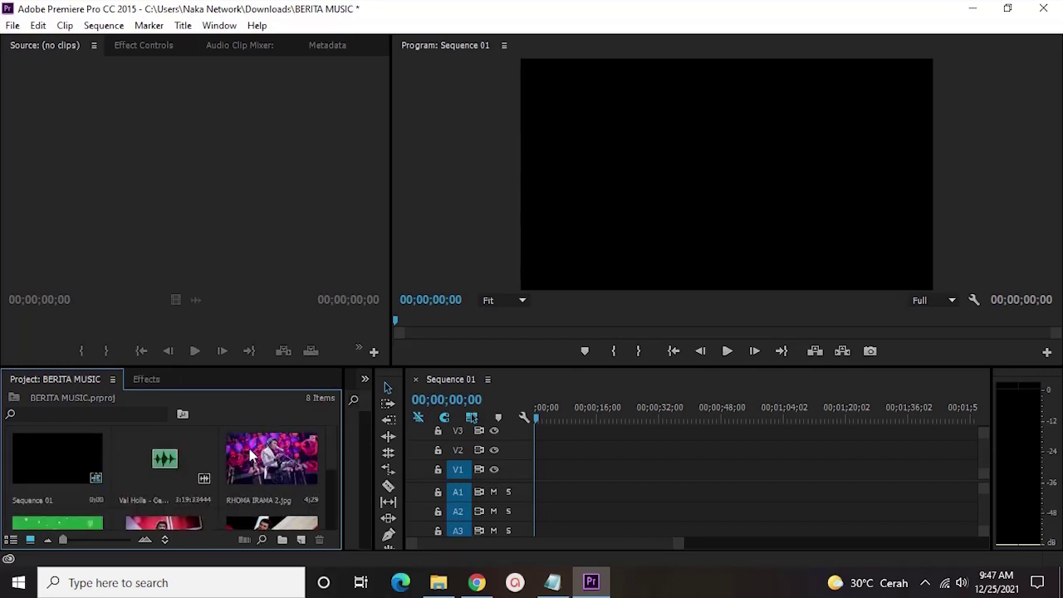
scroll(264, 467, down, 1)
scroll(264, 470, down, 1)
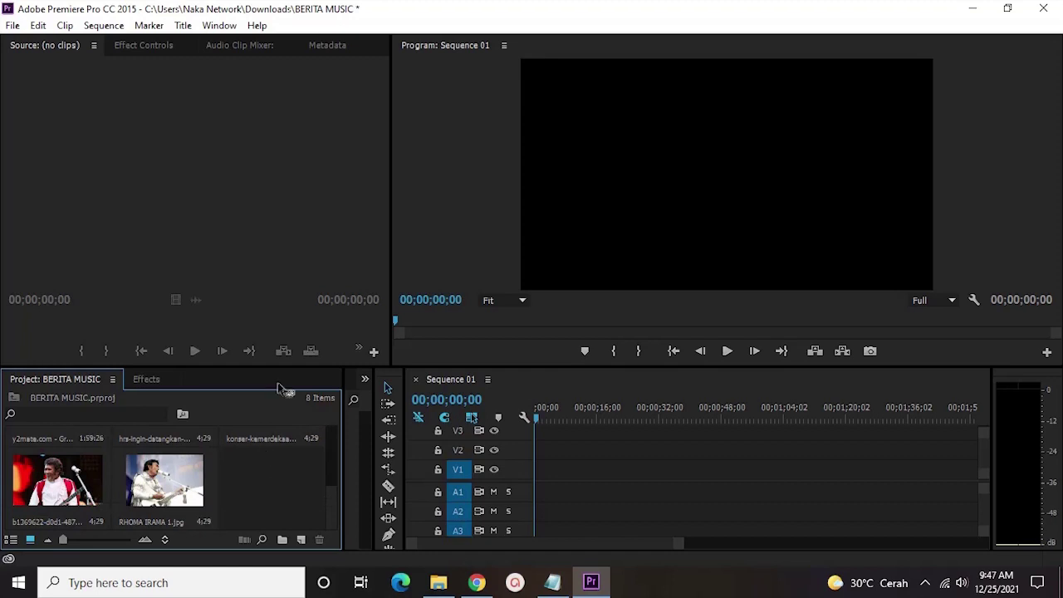
drag(287, 369, 281, 303)
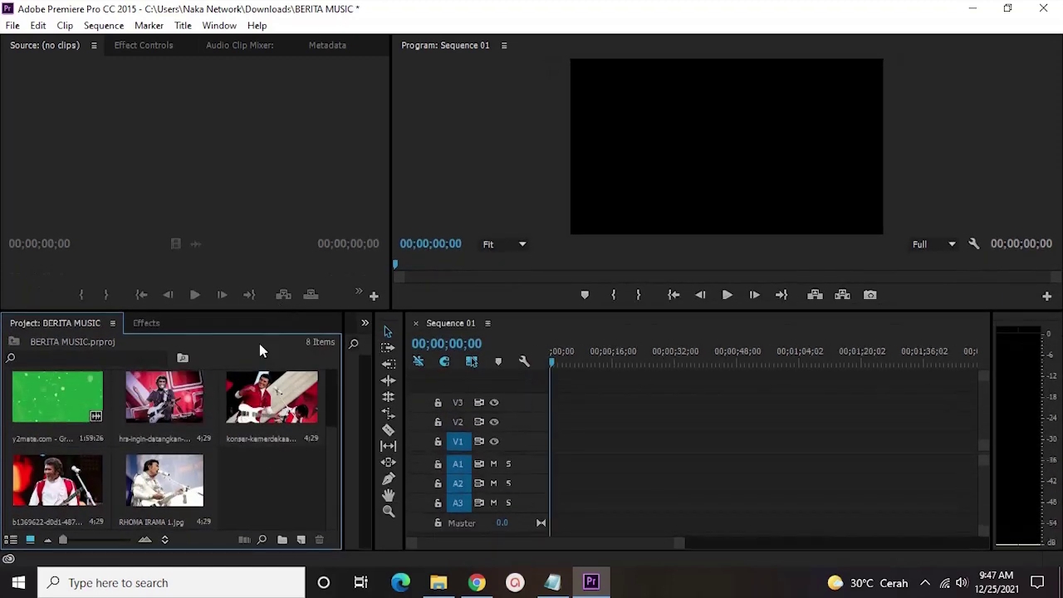
scroll(218, 449, up, 1)
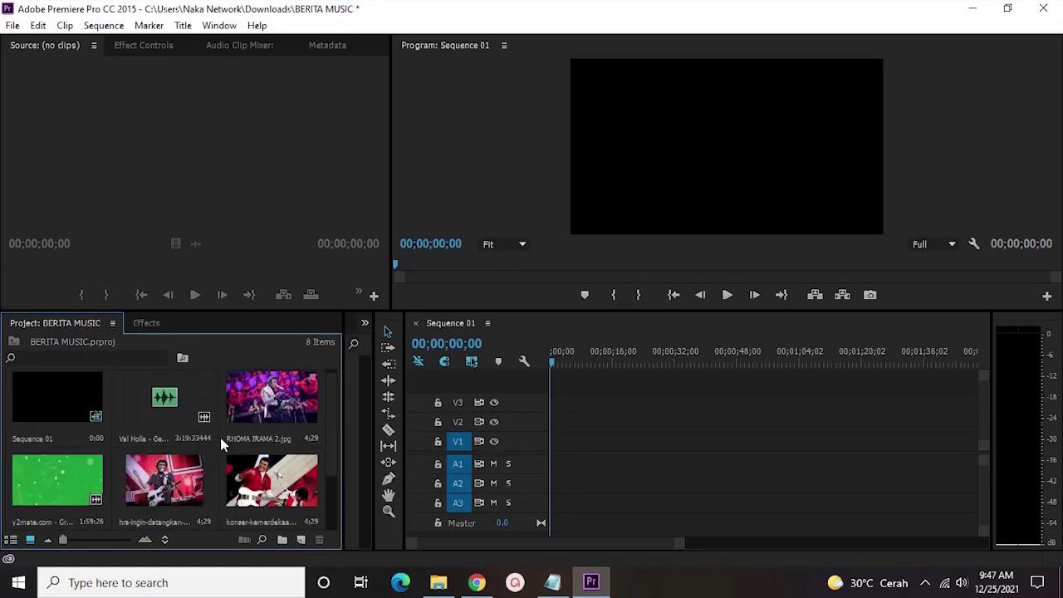
Place RHOMA IRAMA 2.jpg at the start of V1, lasting about 00;01;12;05, scale it to the frame size, and show its Motion handles
drag(264, 409, 821, 440)
right_click(691, 440)
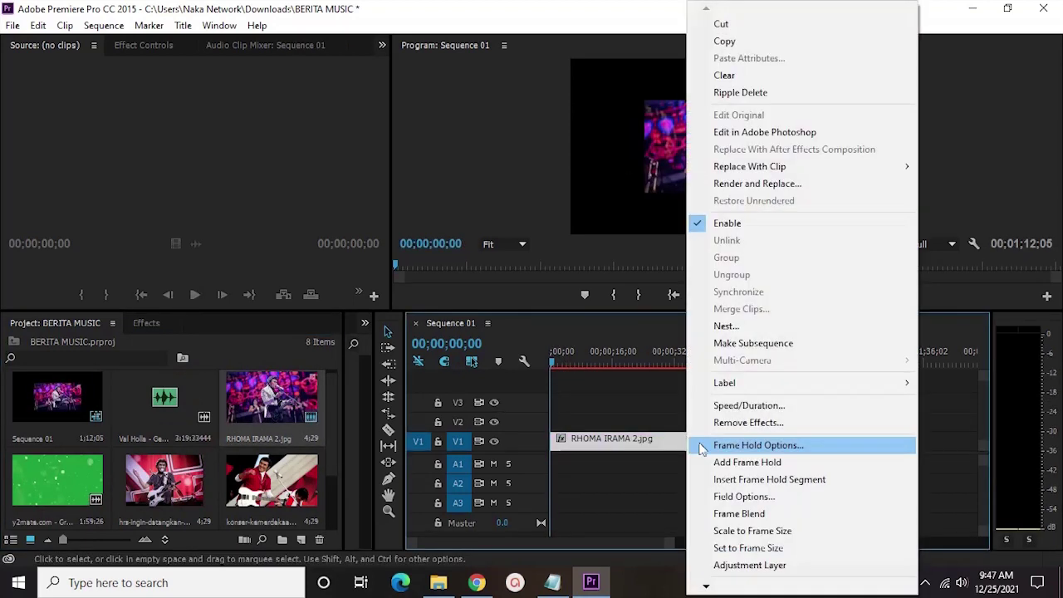
click(743, 531)
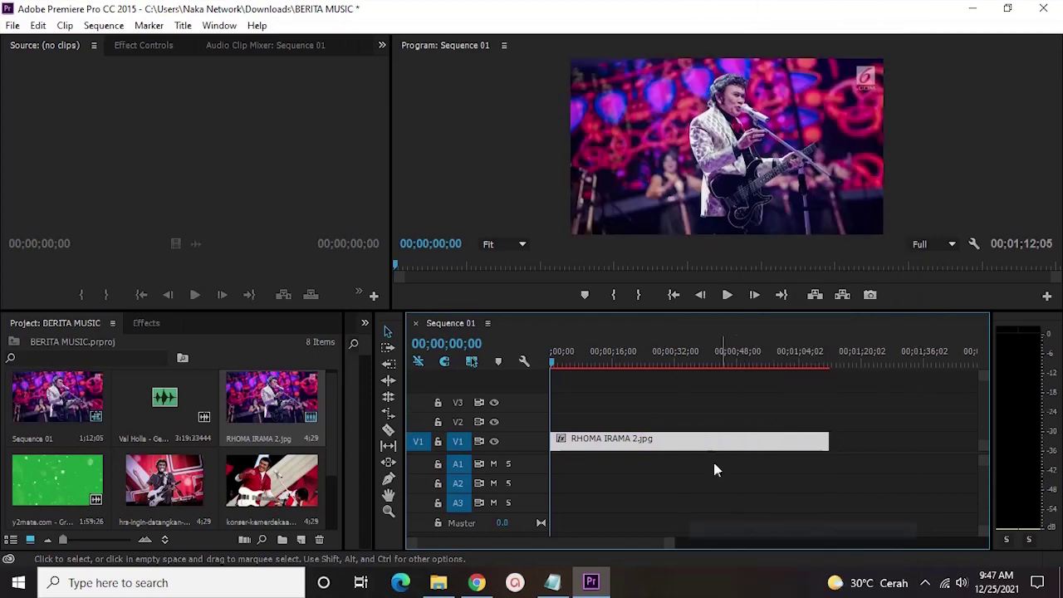
click(154, 49)
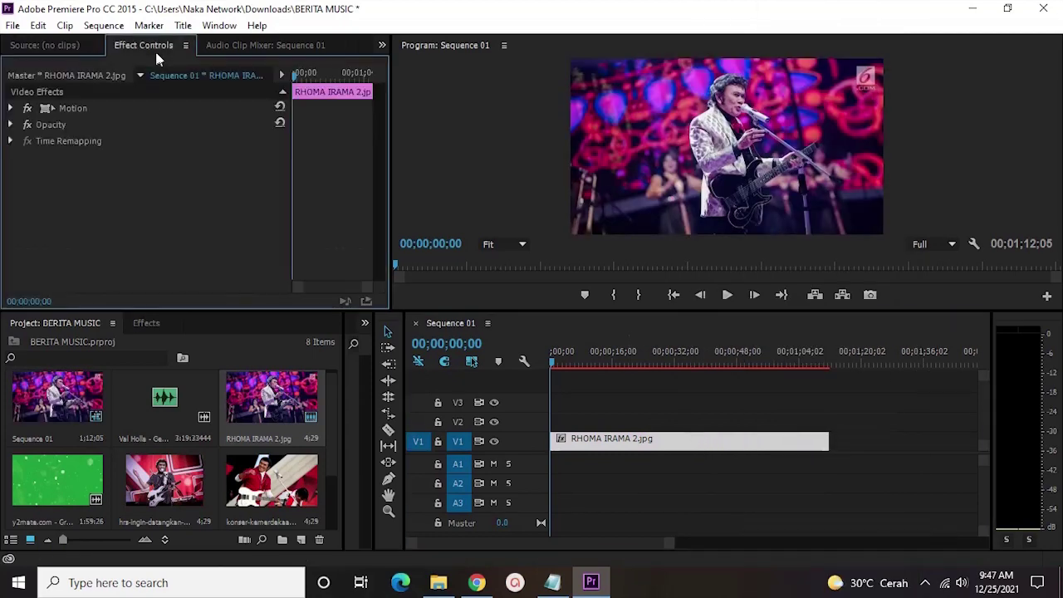
click(122, 108)
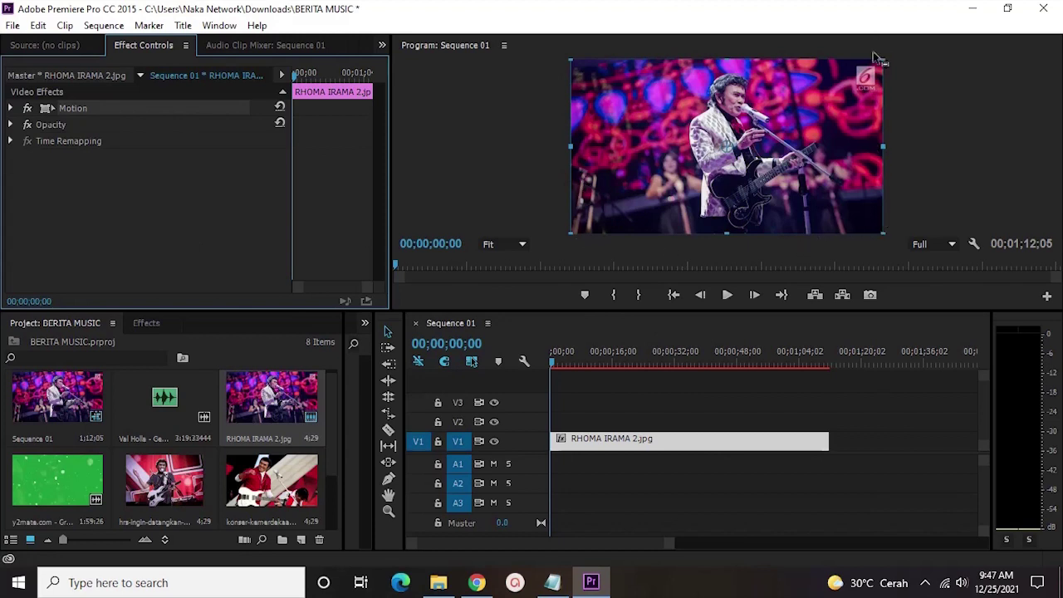
Place the snow green-screen clip at the start of V2, then unlink and delete its audio
click(778, 513)
drag(671, 544, 758, 543)
drag(25, 494, 555, 421)
right_click(593, 478)
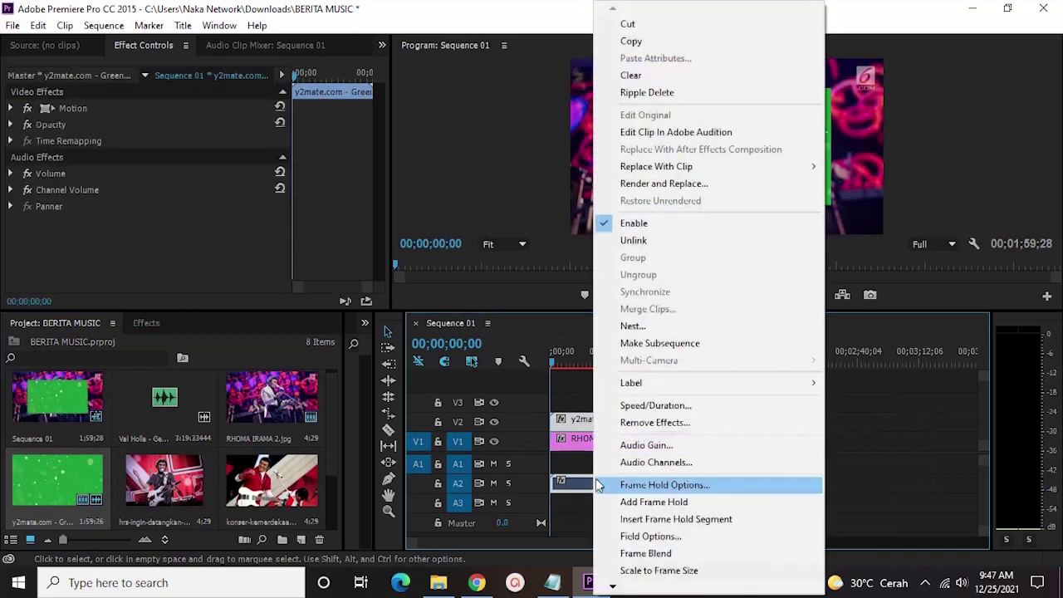
click(657, 240)
click(610, 493)
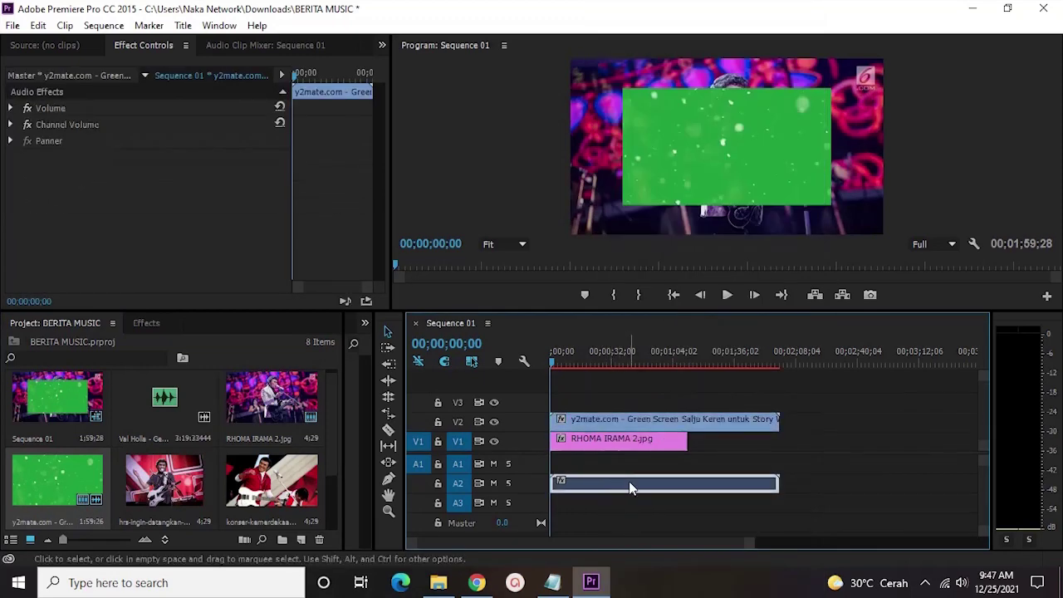
key(Delete)
Scale the green-screen clip on V2 to the frame size and enlarge the program preview
click(608, 420)
right_click(609, 420)
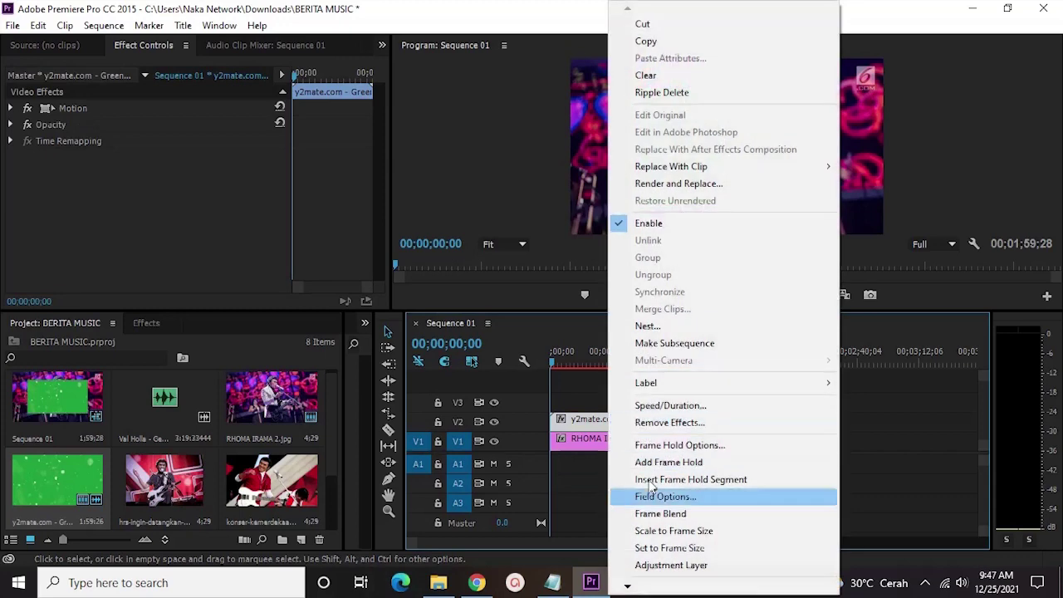
click(664, 531)
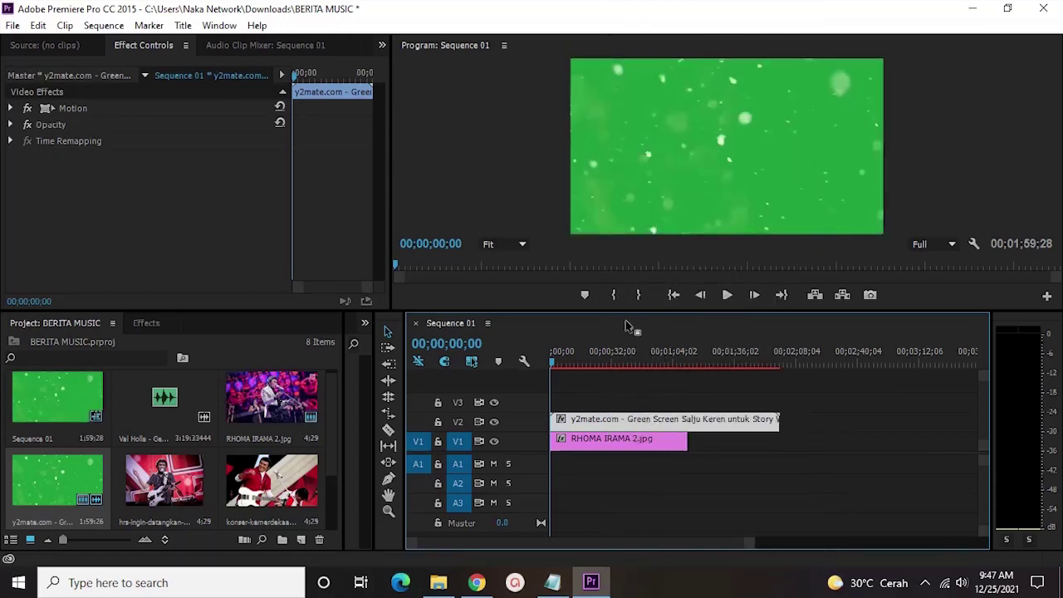
drag(631, 314, 627, 345)
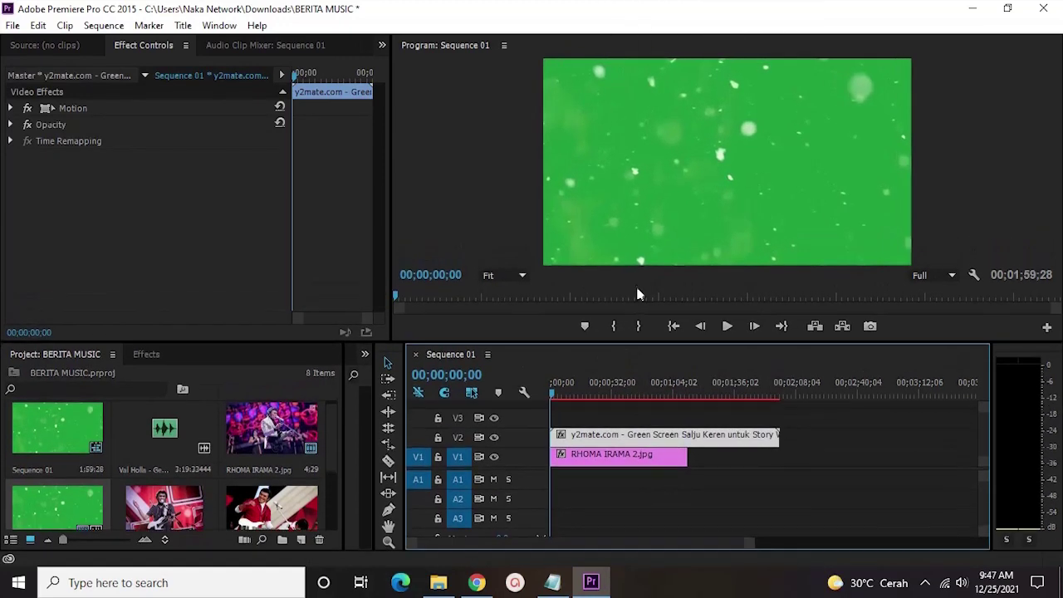
Find the Ultra Key effect by searching for ULTRA and apply it to the snow green-screen clip on V2
click(628, 379)
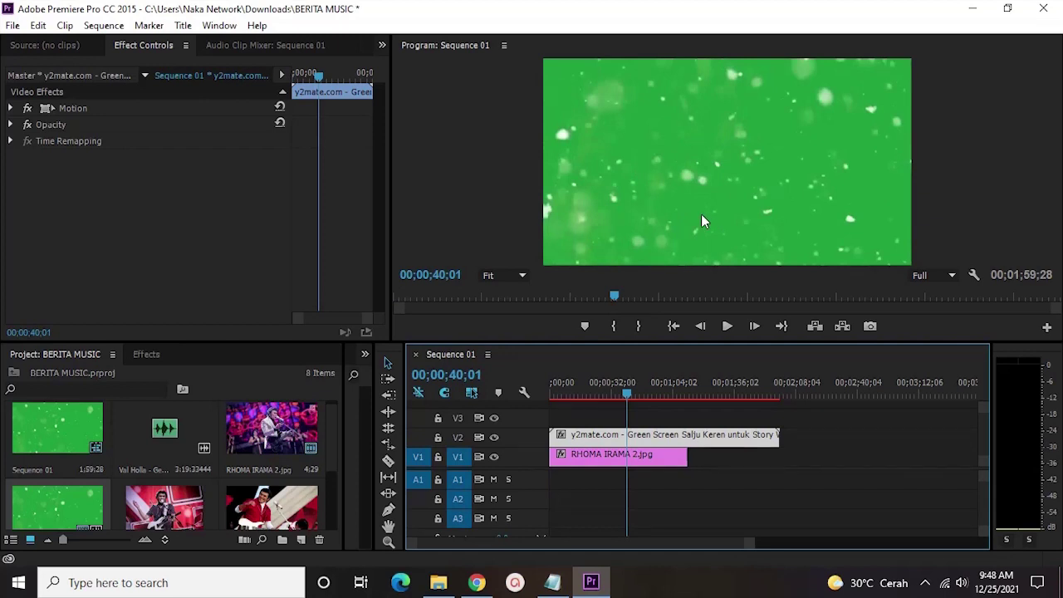
click(162, 356)
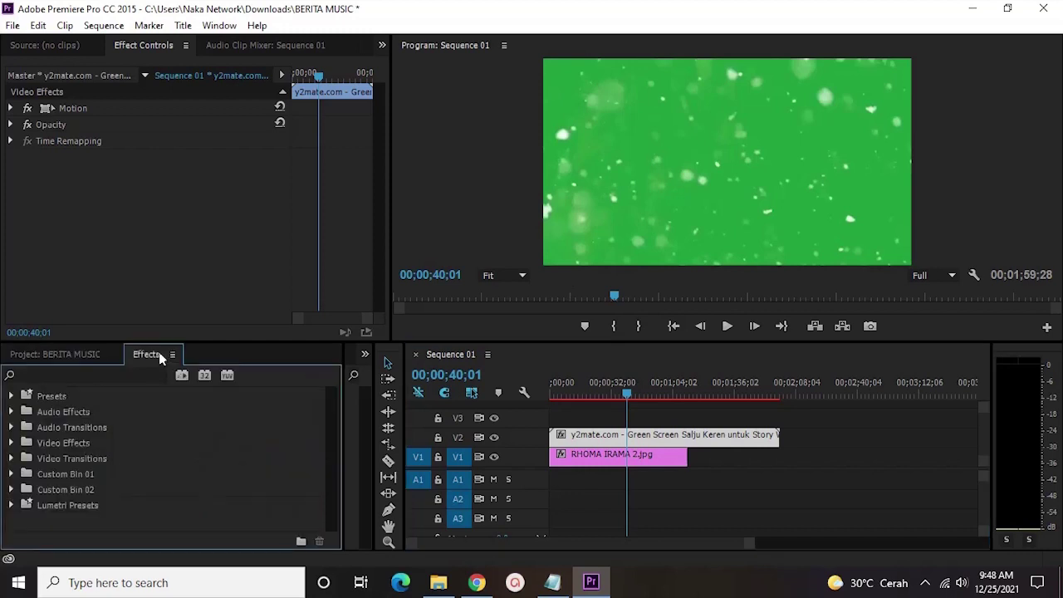
click(122, 372)
text(ULTRA)
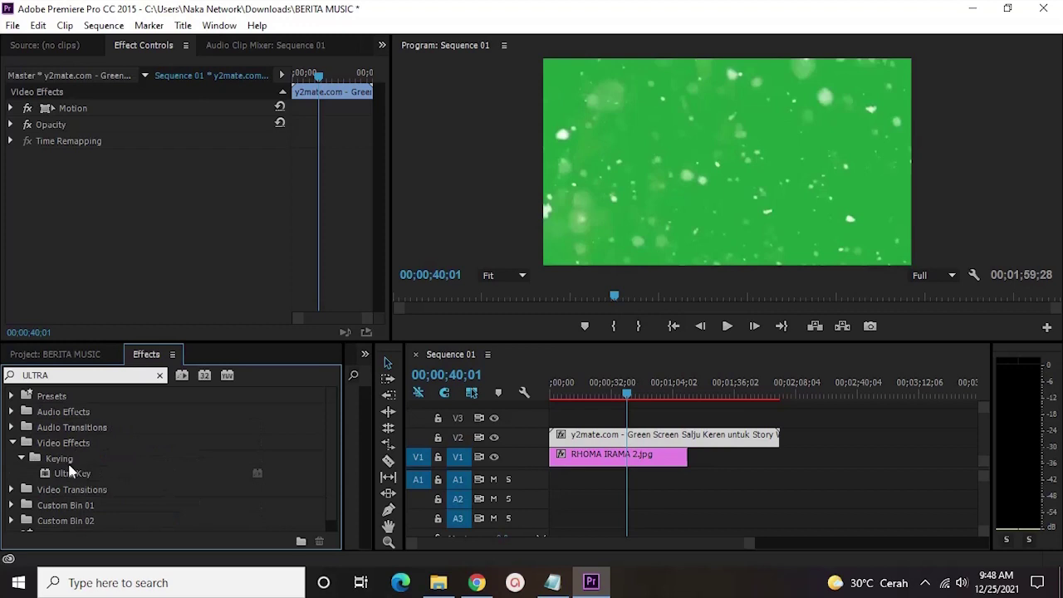
drag(72, 473, 607, 435)
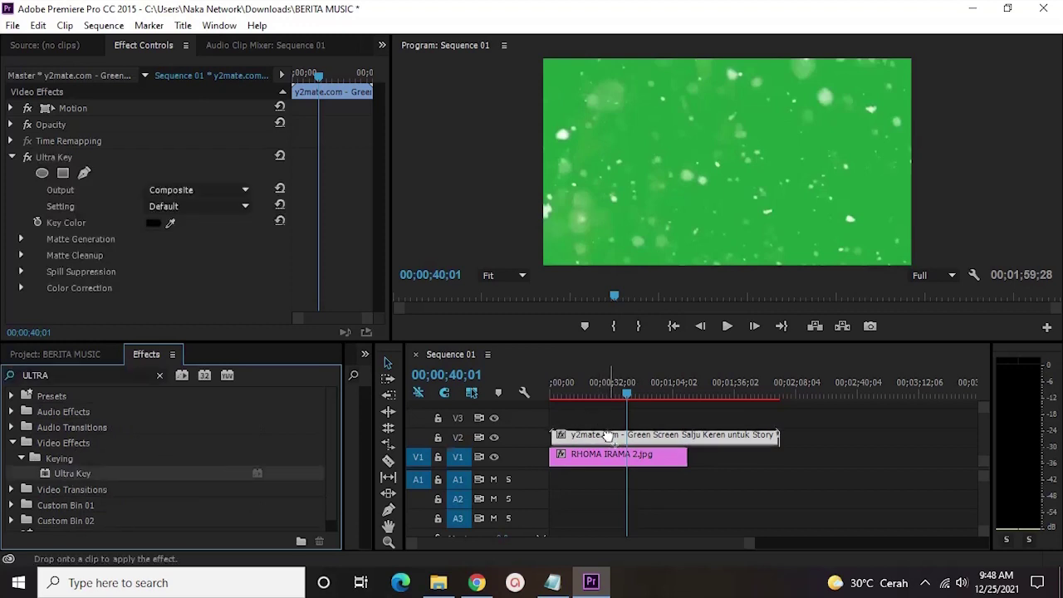
Sample the clip's green background as the Ultra Key key color and play back the keyed snow over the photo
click(170, 222)
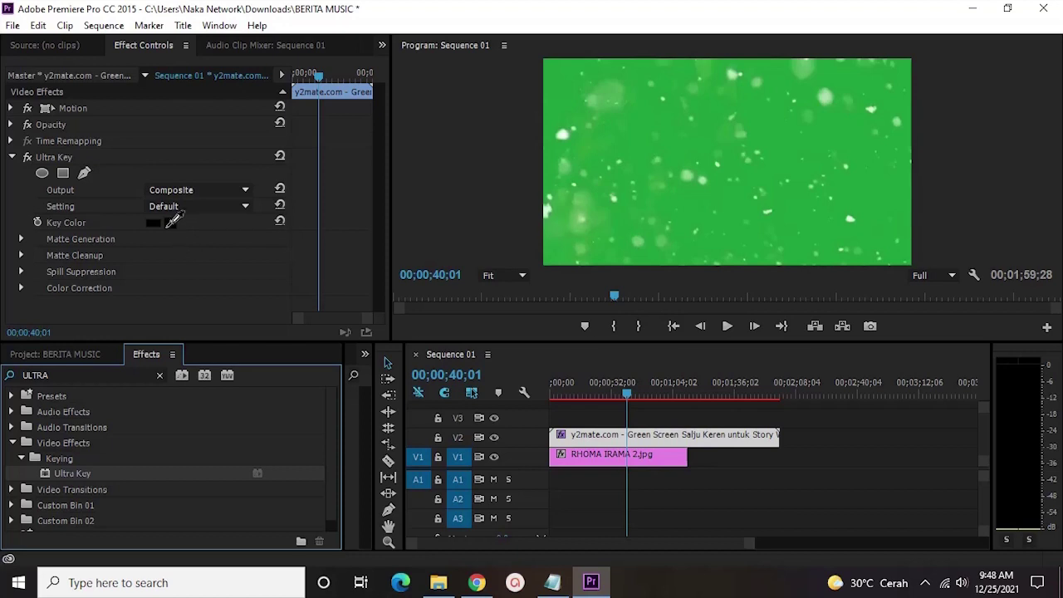
click(839, 200)
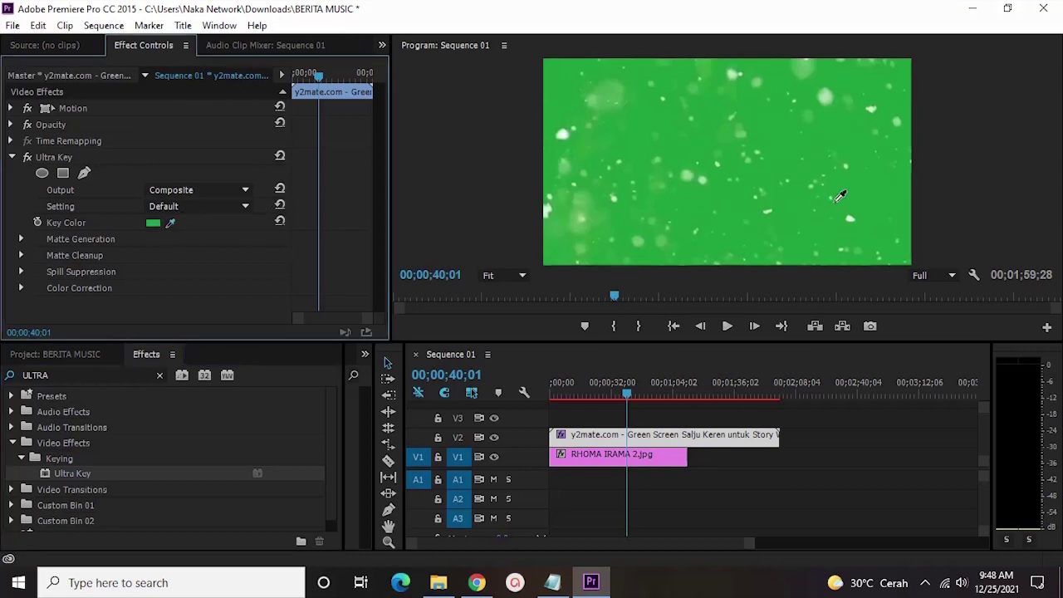
click(789, 174)
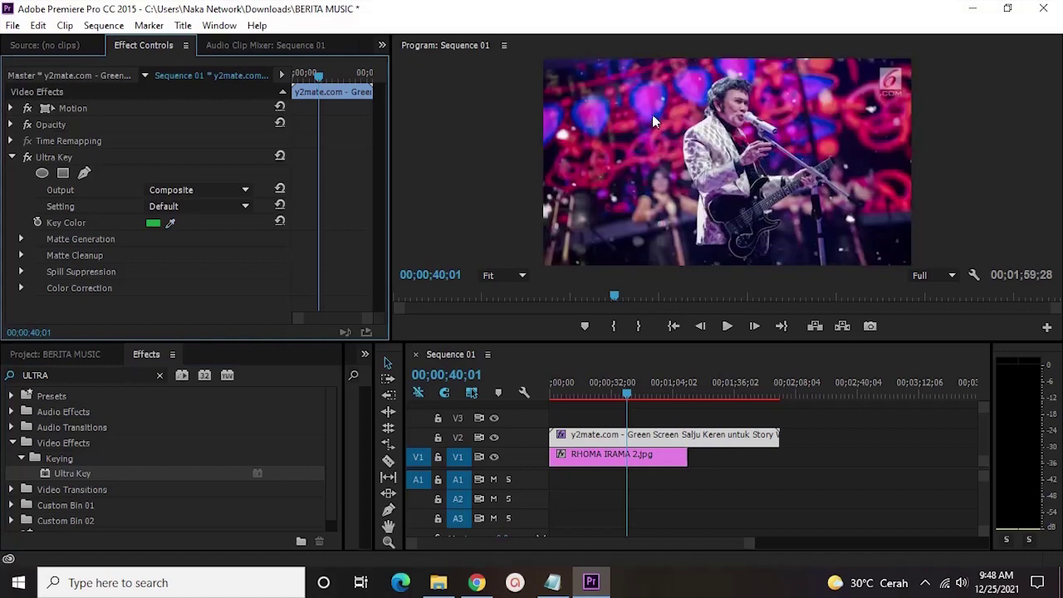
click(727, 326)
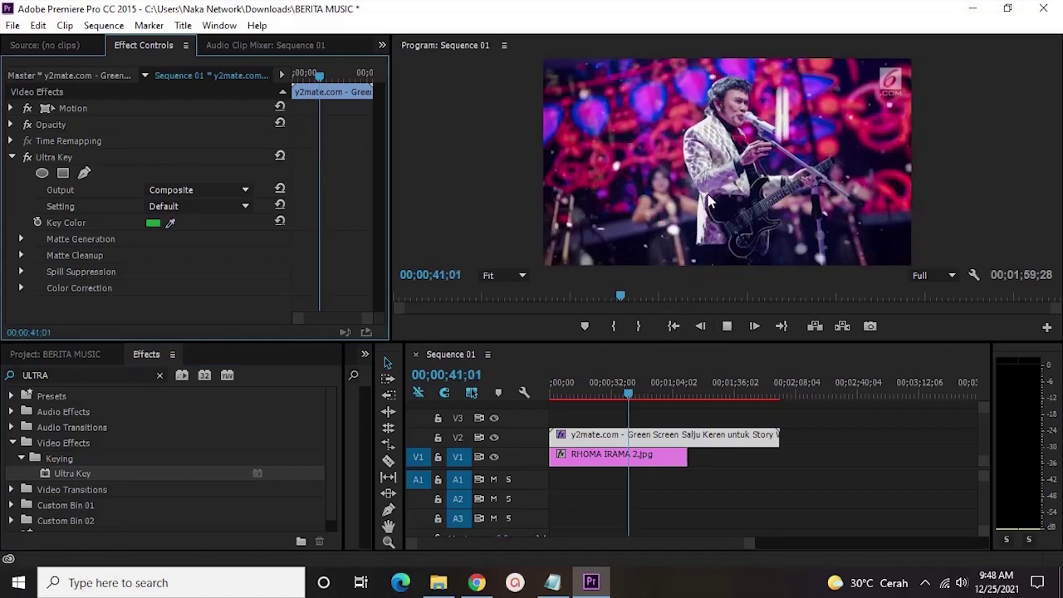
scroll(746, 359, down, 1)
key(space)
Slow the snow clip to 56.96% speed with Rate Stretch, extending it to about 00;03;30;19
key(r)
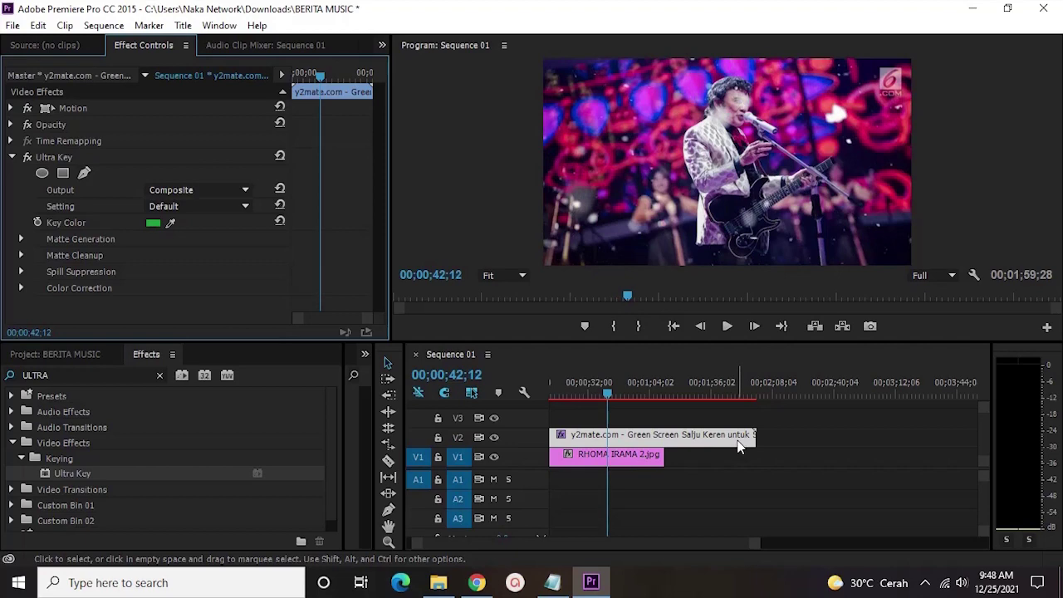
drag(750, 436, 874, 429)
key(space)
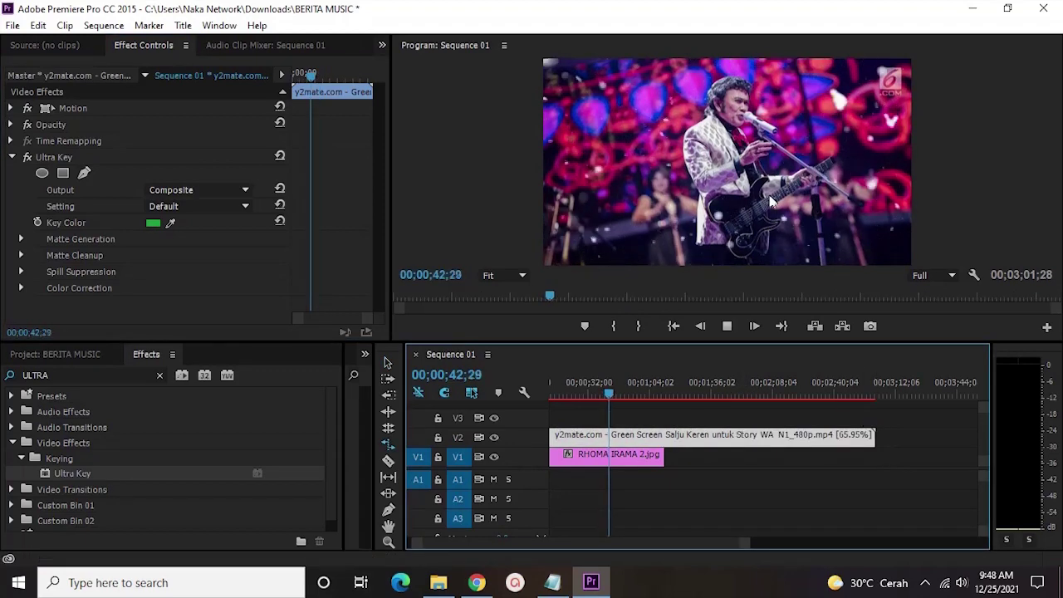
key(v)
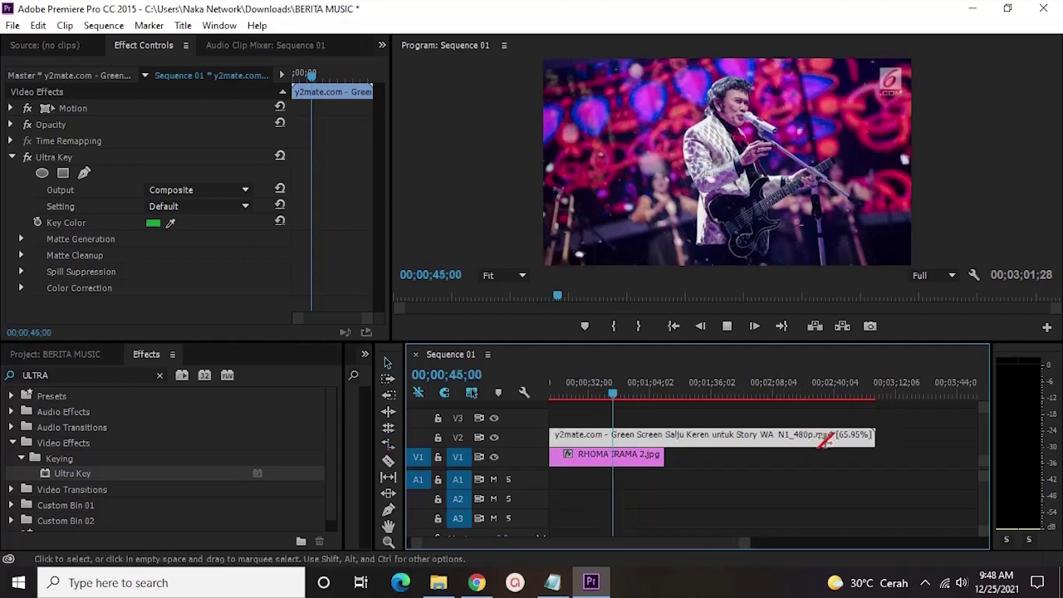
key(space)
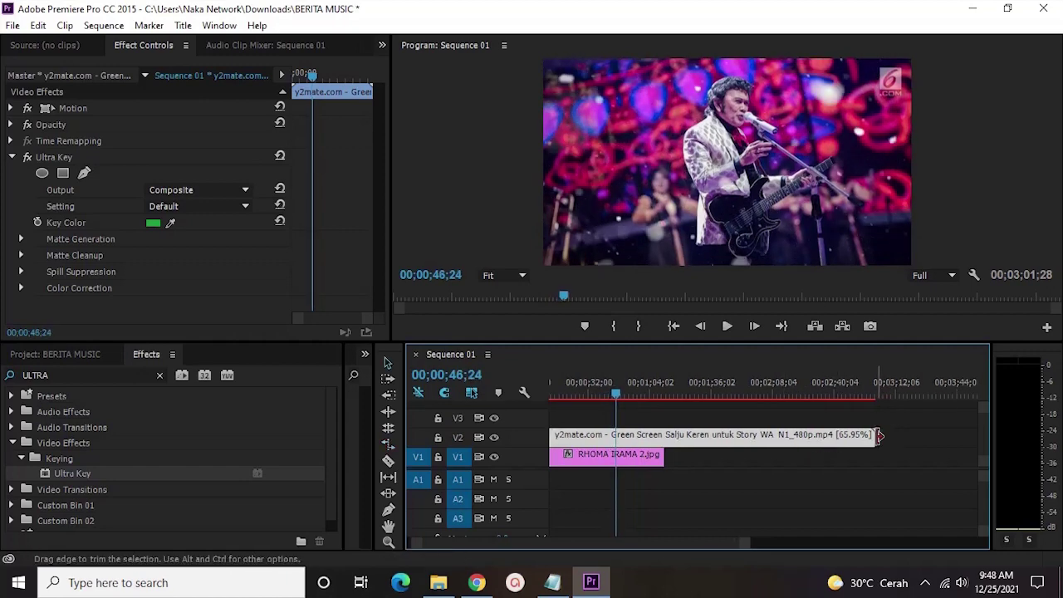
drag(879, 438, 930, 435)
key(space)
key(space)
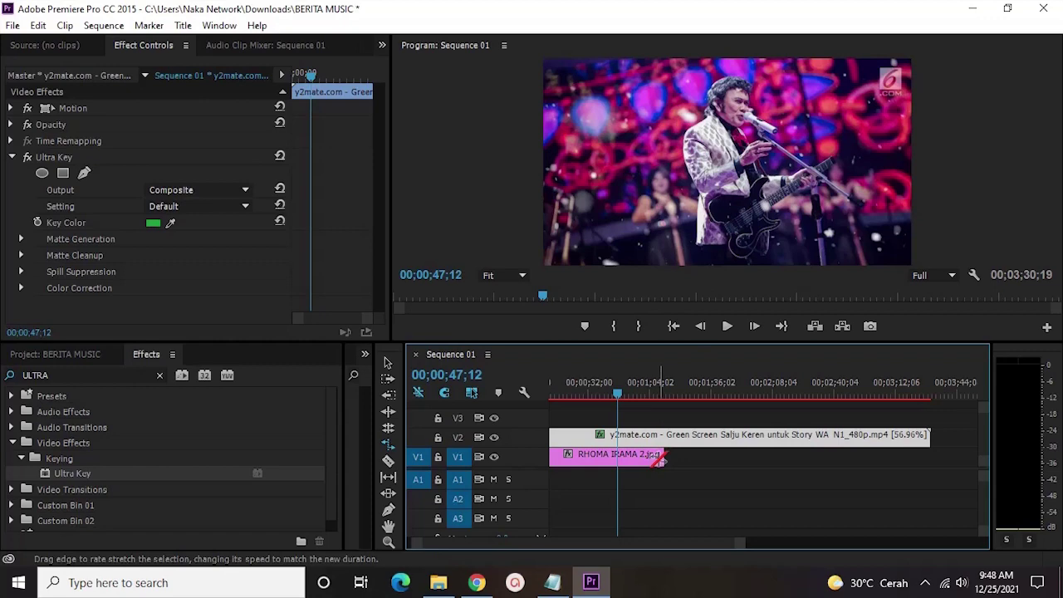
Extend RHOMA IRAMA 2.jpg on V1 to about 00;03;59;09 and play a moment of the sequence
drag(663, 454, 977, 454)
scroll(669, 390, up, 1)
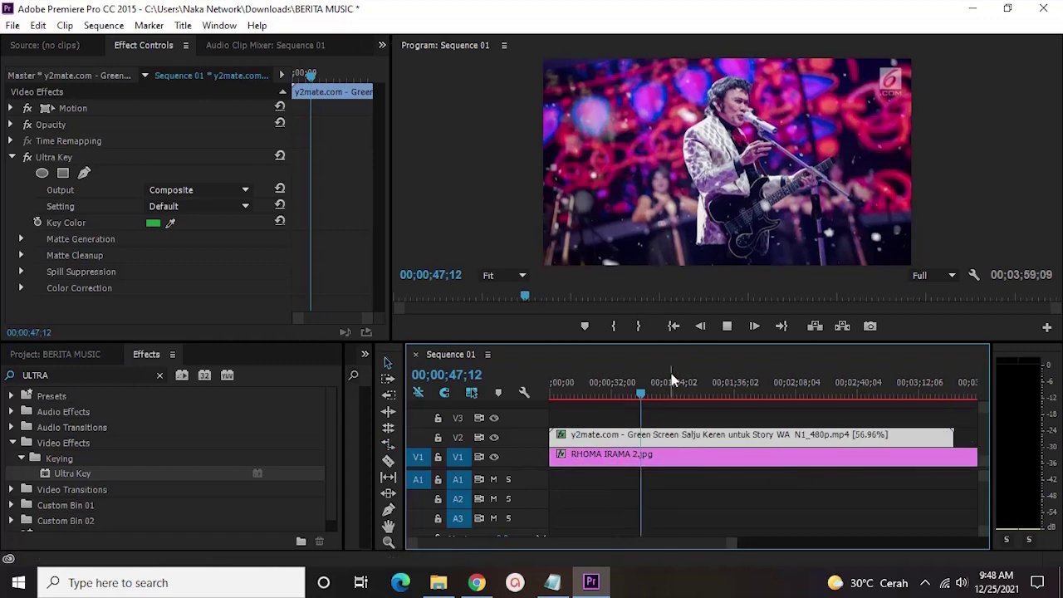
key(space)
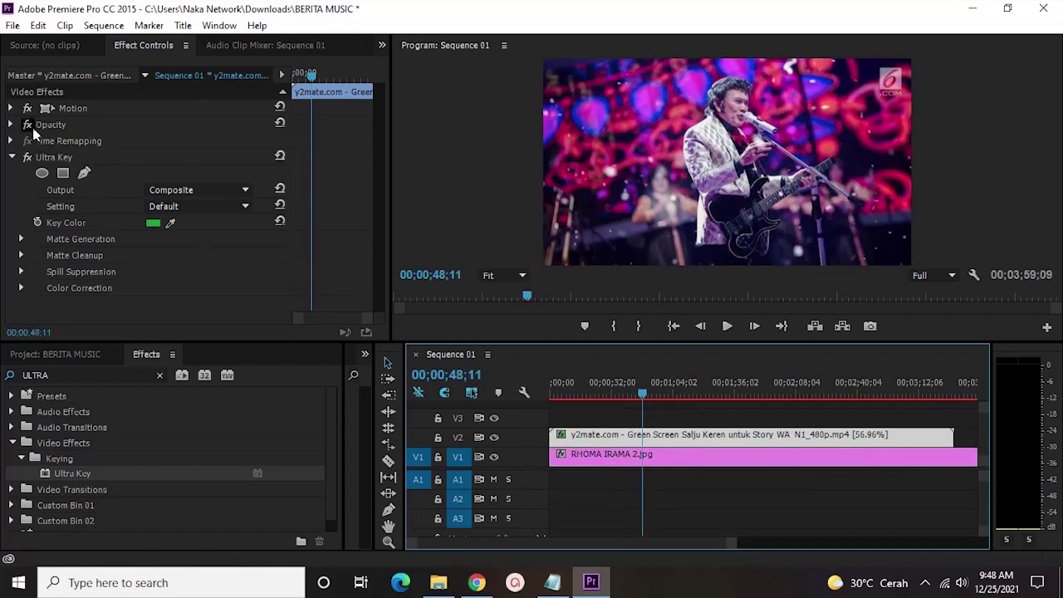
Set the snow clip's opacity to 70% and deselect it
click(12, 124)
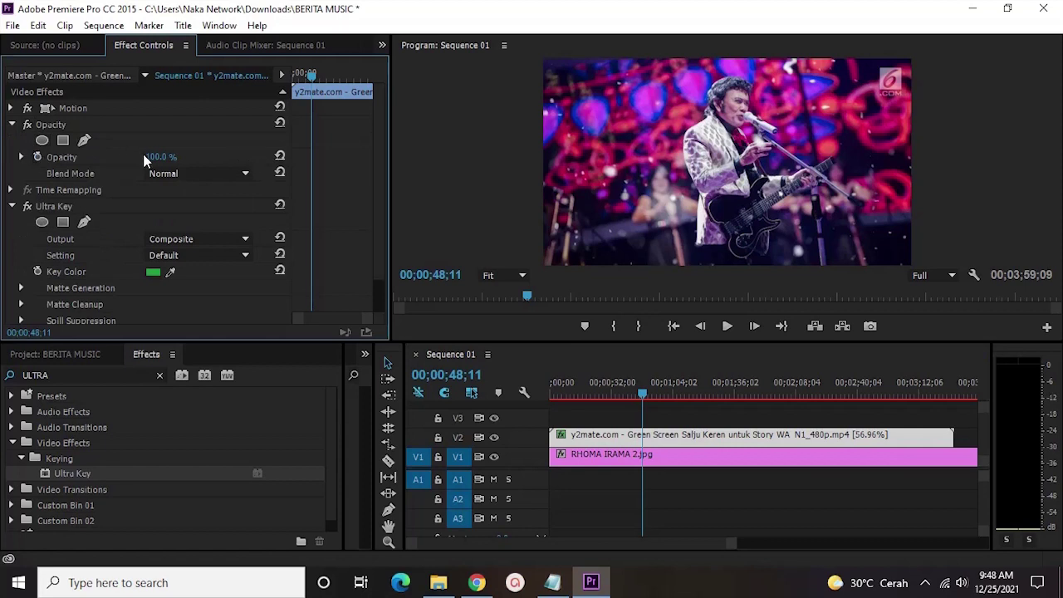
click(152, 157)
text(70)
key(Return)
click(777, 490)
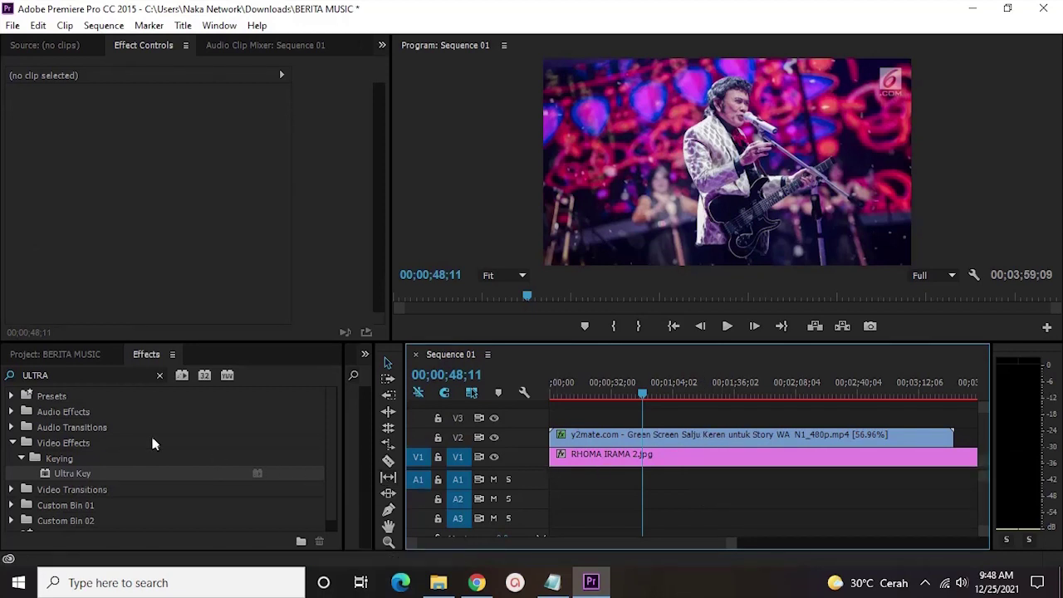
Create a 1280 × 720 Black Video at 29.97fps Drop-Frame with square pixels and place it on V3
click(67, 356)
scroll(166, 465, down, 1)
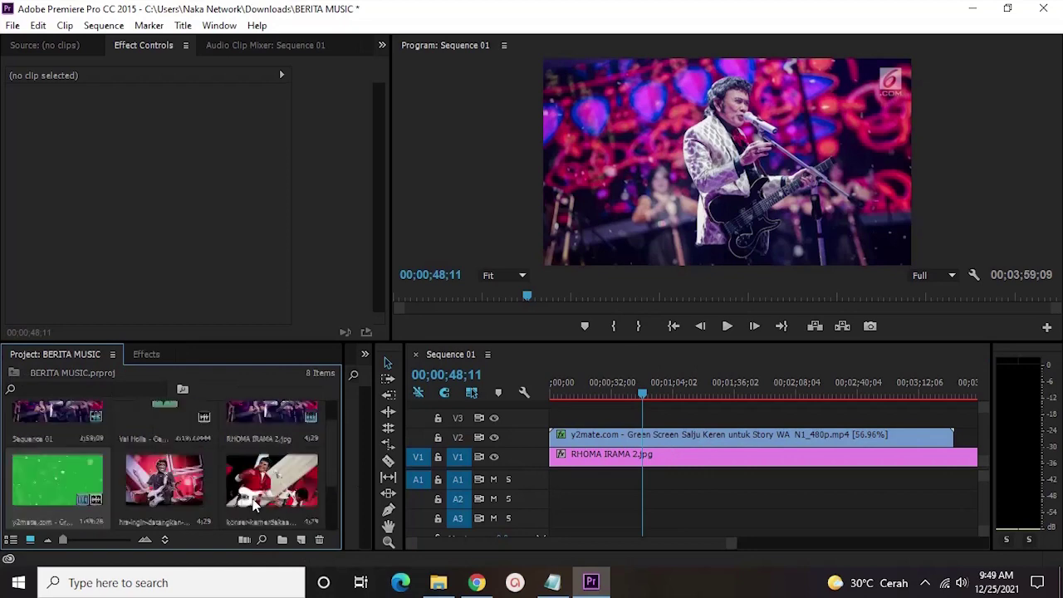
click(284, 540)
click(383, 437)
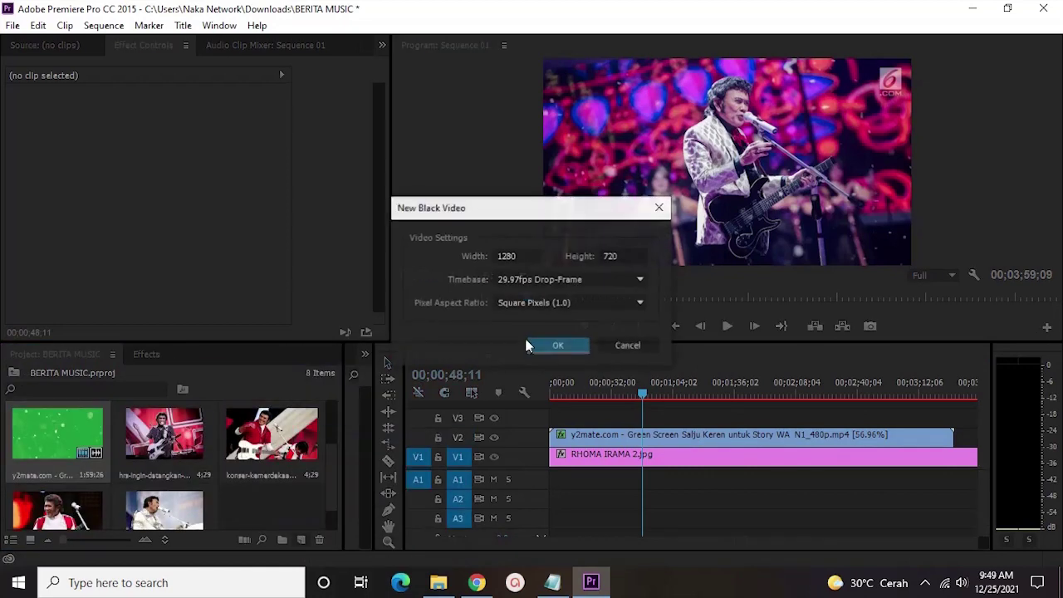
click(552, 347)
drag(274, 494, 708, 420)
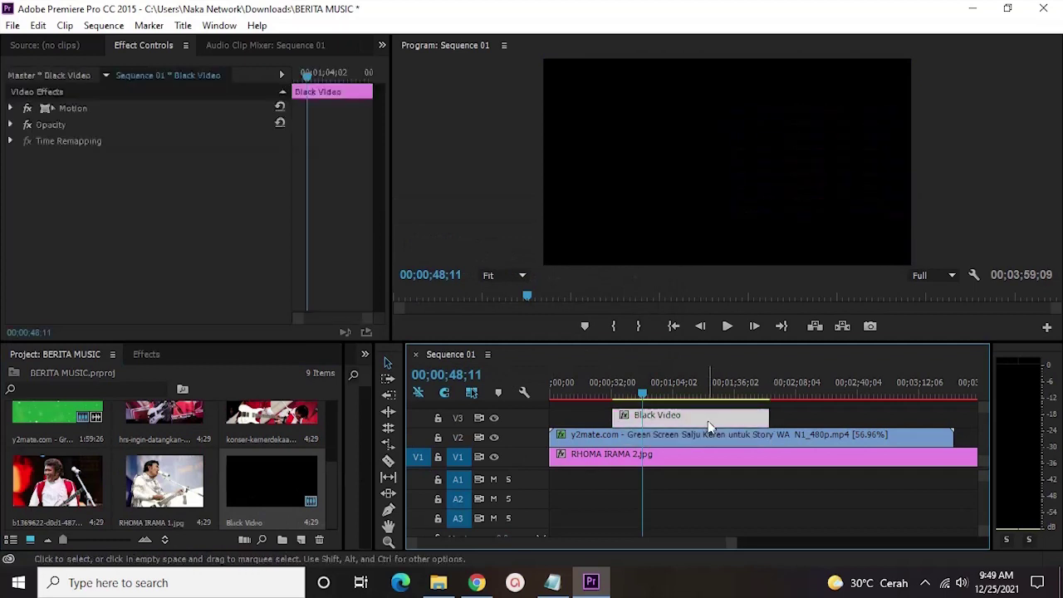
Lower the Black Video's opacity to 52% and start playback to check the darkened photo
click(11, 125)
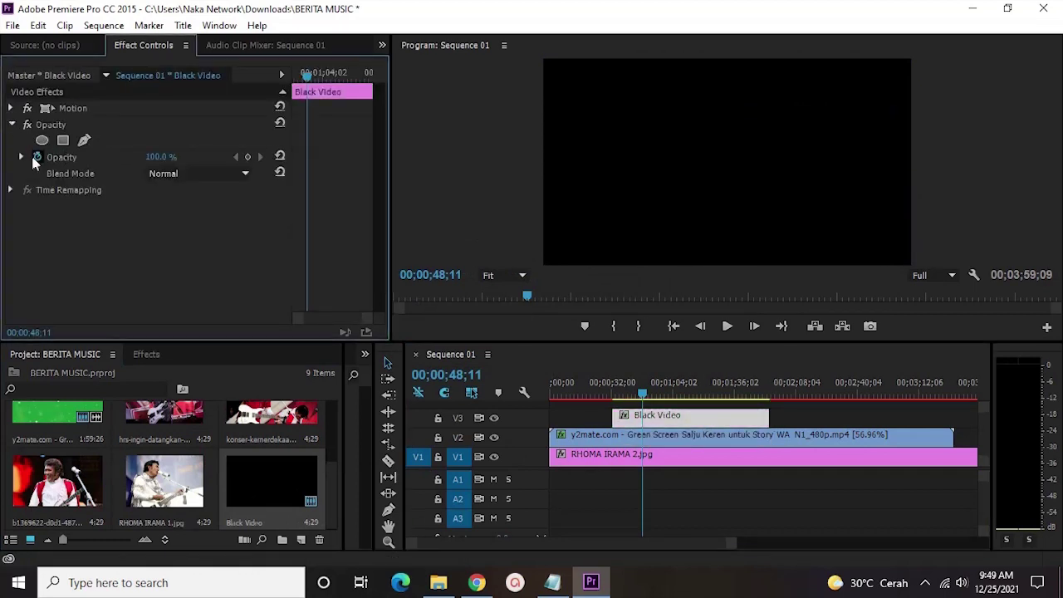
drag(160, 156, 126, 159)
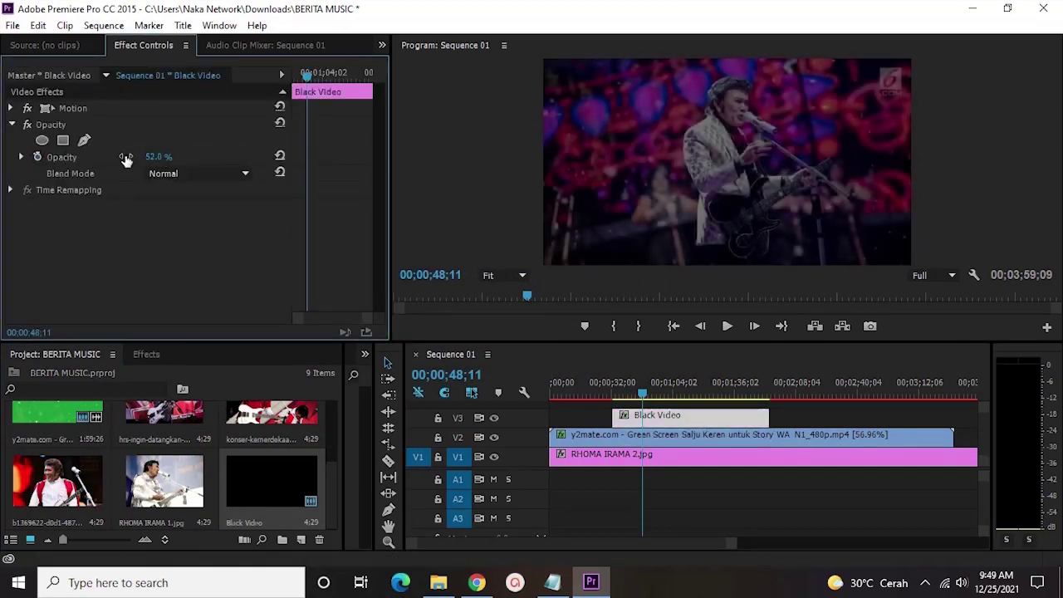
key(space)
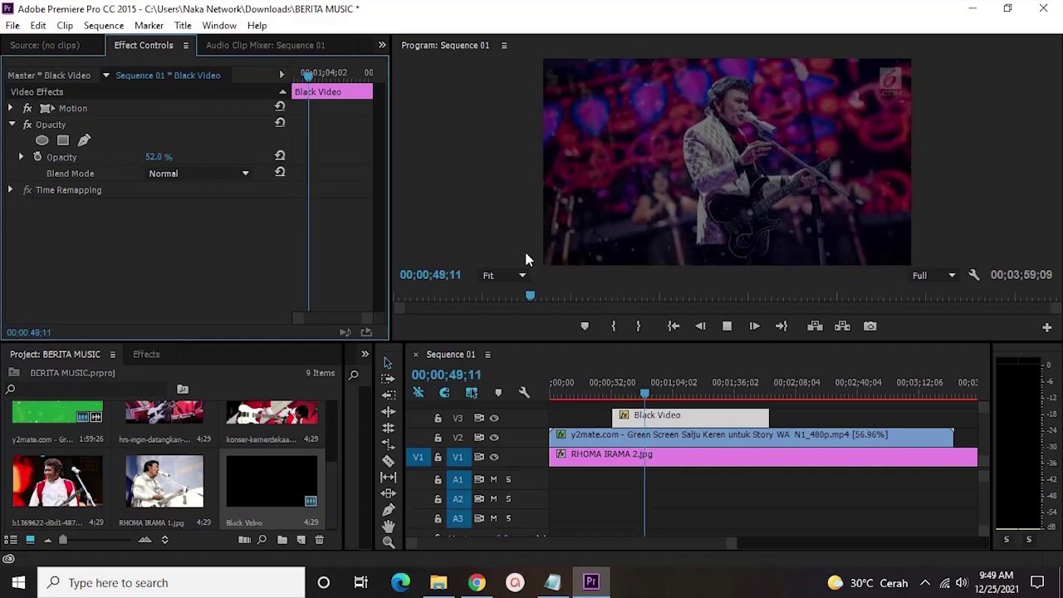
Try moving the snow clip to V4 above the Black Video, play it, and undo the move
drag(677, 434, 662, 403)
key(space)
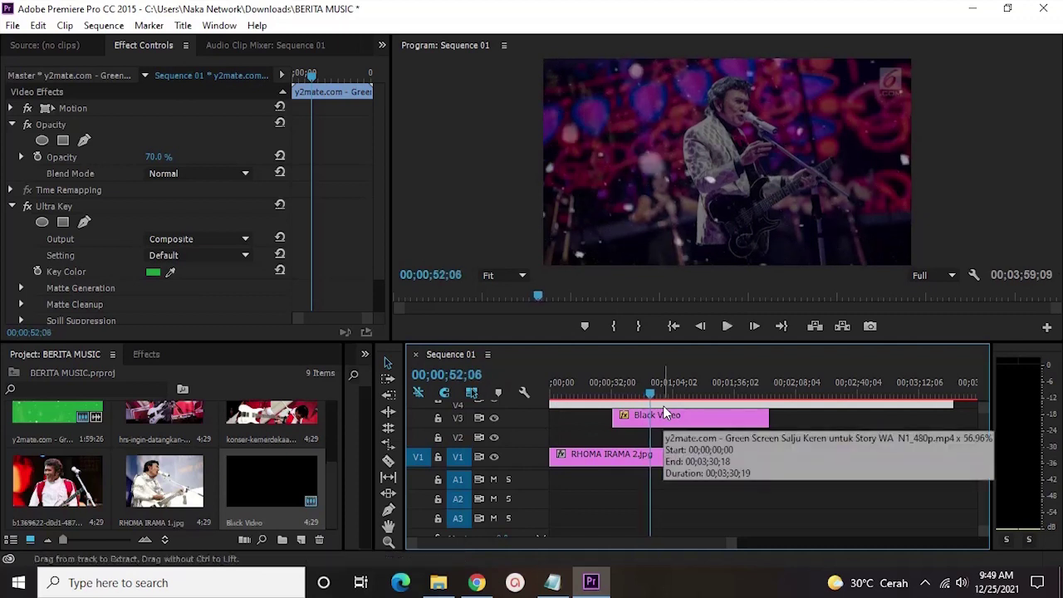
click(669, 405)
key(space)
key(space)
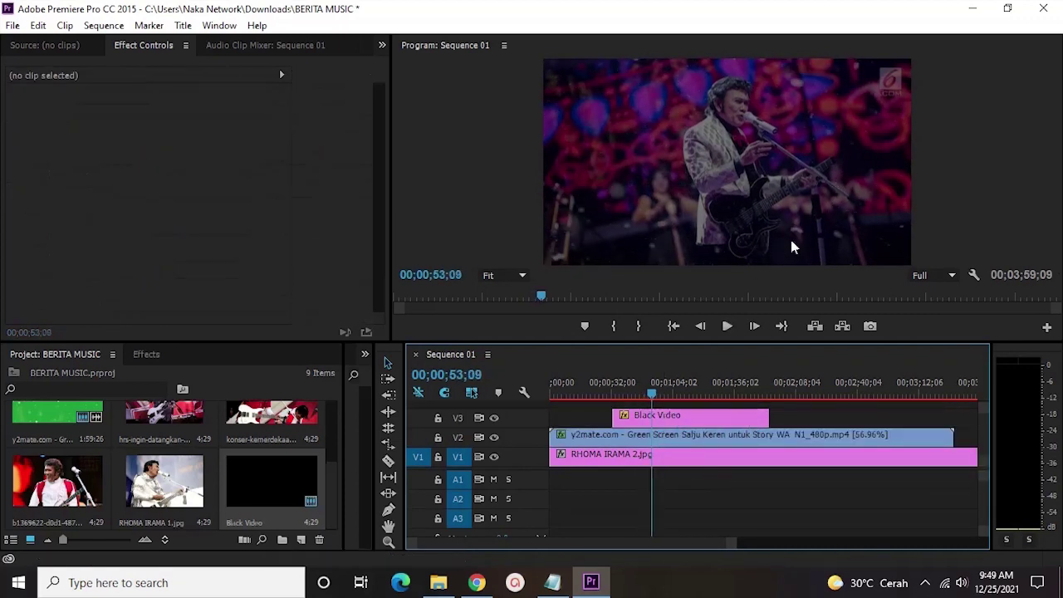
Move the Black Video's start to the beginning of V3 and extend its end to about 00;06;42;13
drag(624, 418, 561, 431)
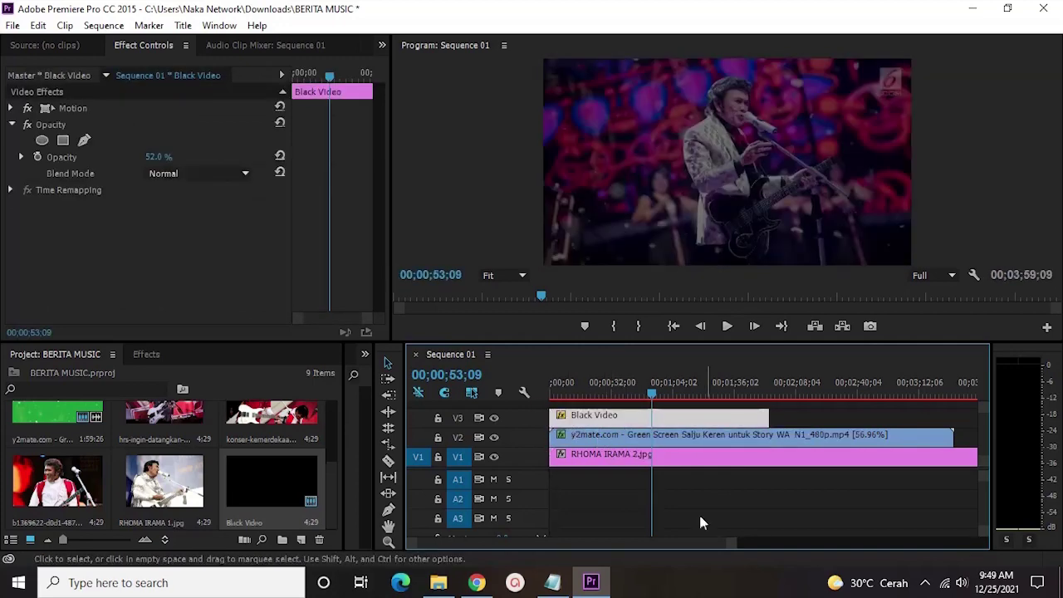
drag(731, 543, 866, 542)
drag(642, 425, 891, 420)
Cut the snow clip on V2 at about 00;03;21;27 and delete the part after the cut
drag(721, 389, 723, 392)
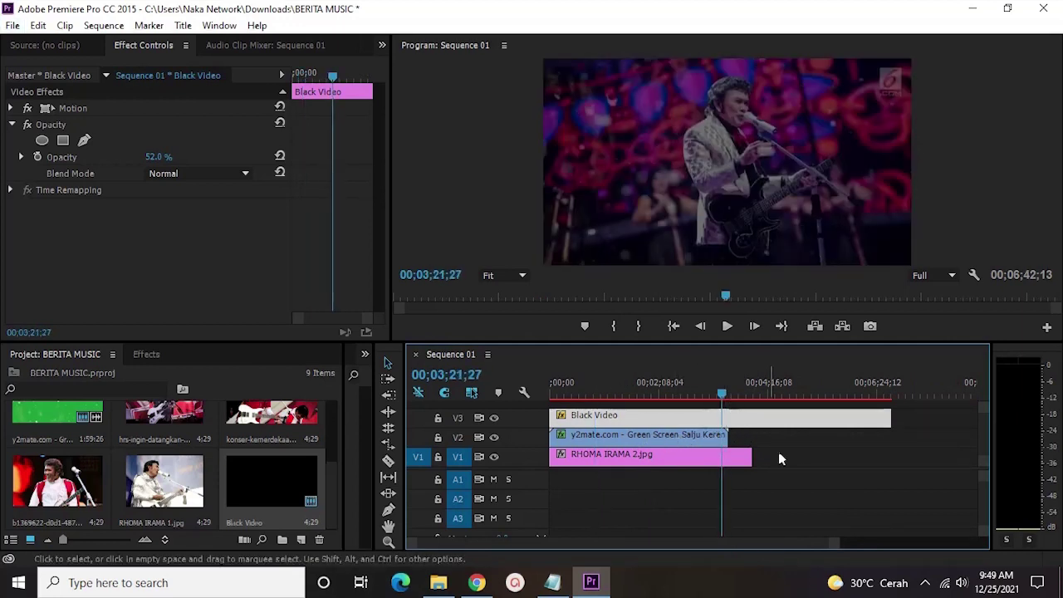
drag(836, 545, 731, 543)
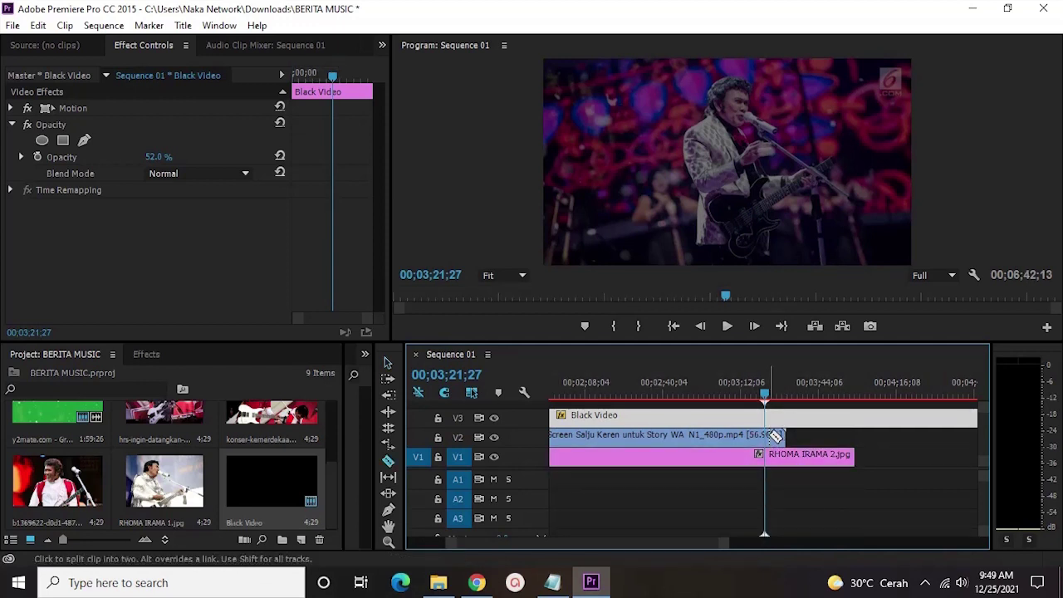
click(774, 438)
click(758, 498)
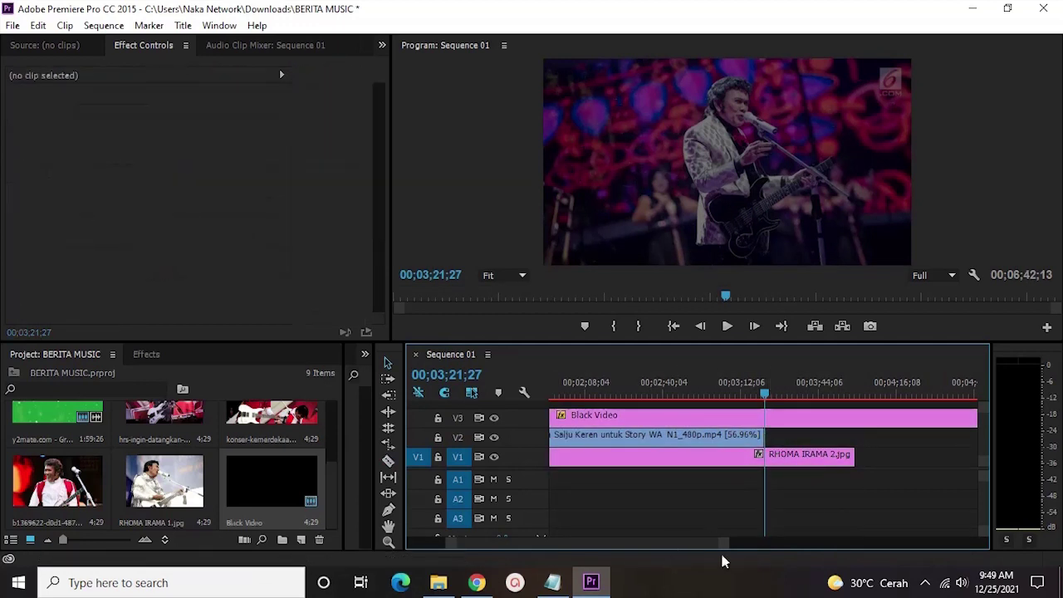
Duplicate the snow clip directly after the original on V2, so the snow reaches the Black Video's end
key(minus)
key(minus)
key(minus)
drag(623, 436, 773, 443)
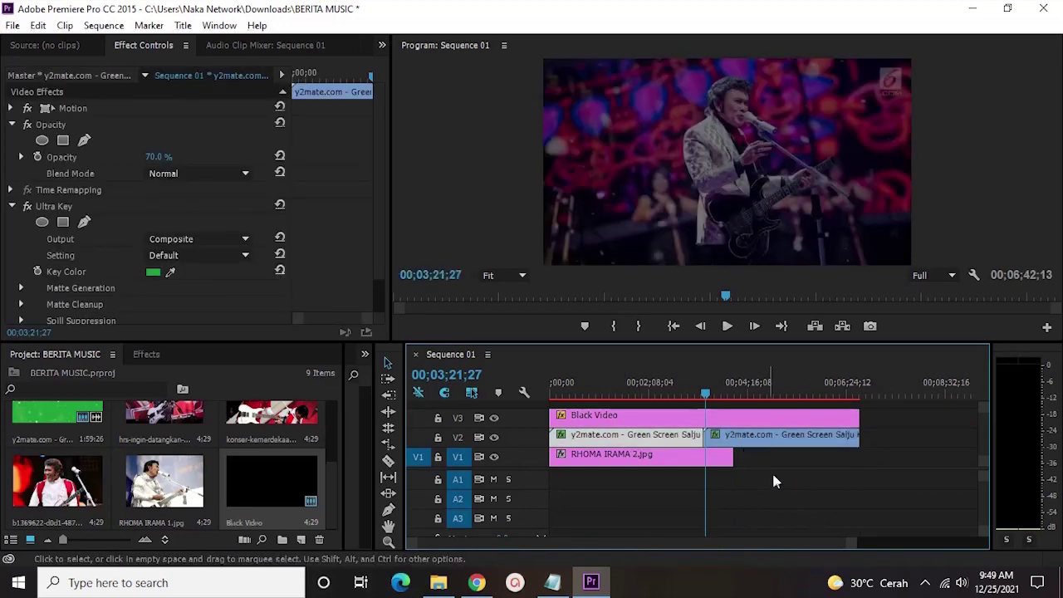
click(773, 479)
Apply the default transition at the cut between the two snow clips and play across it
key(equal)
key(equal)
right_click(767, 454)
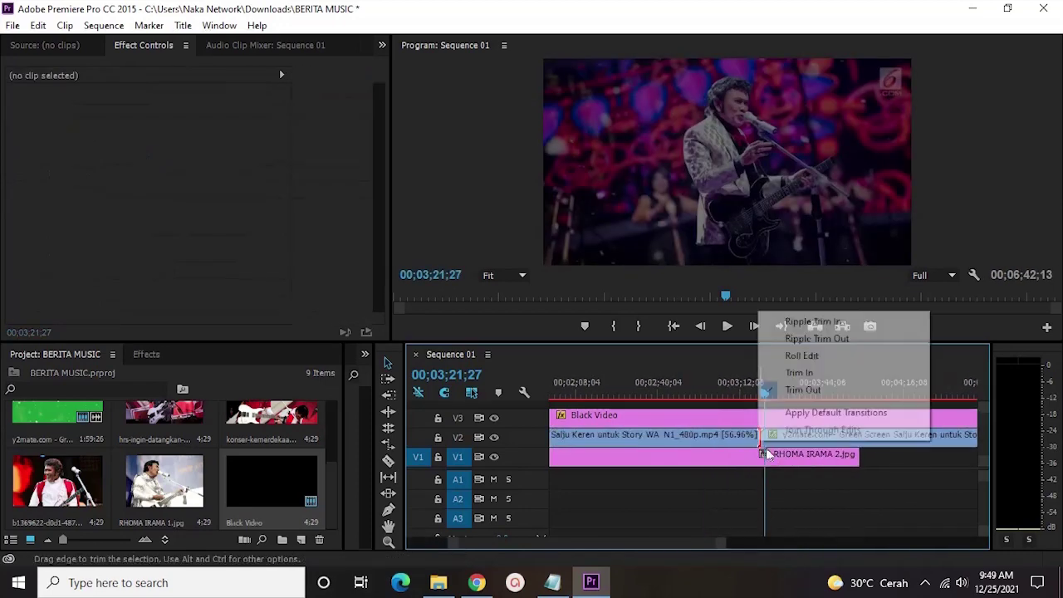
click(823, 413)
key(space)
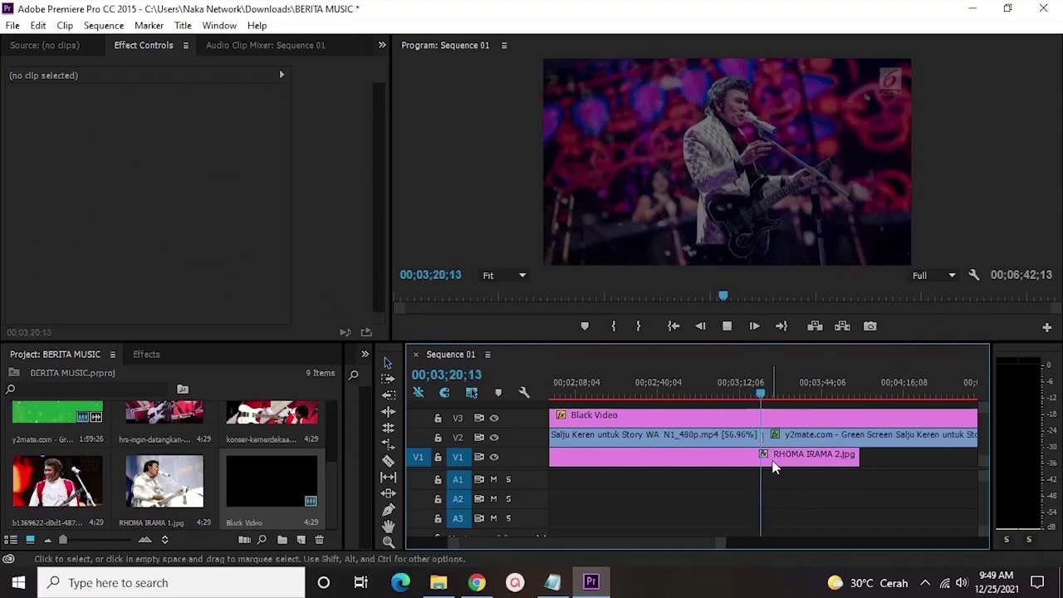
key(space)
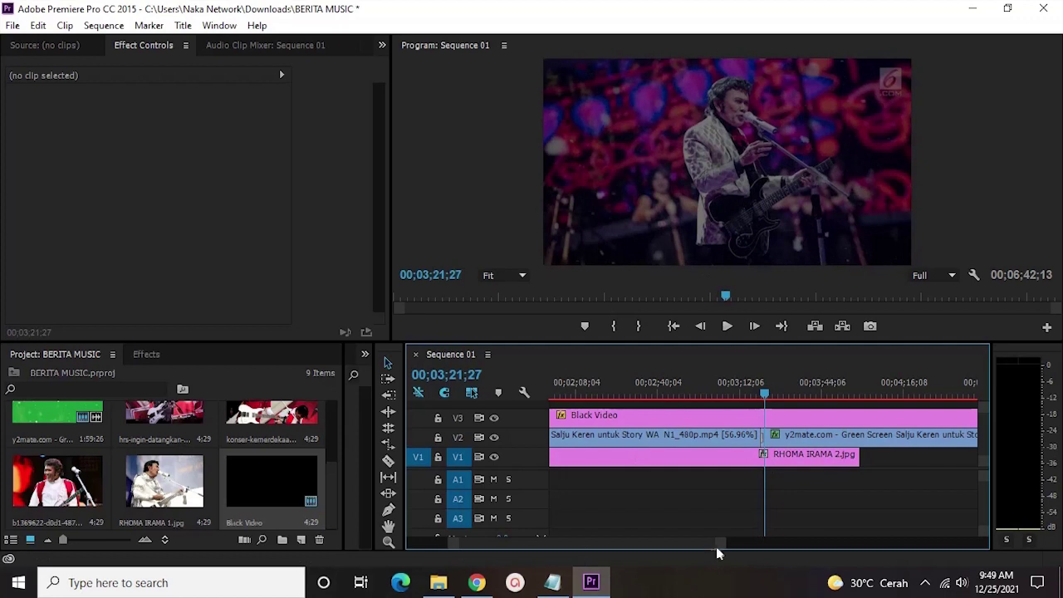
Extend RHOMA IRAMA 2.jpg on V1 to the end of the Black Video and return the playhead to the sequence start
drag(717, 545, 833, 527)
drag(736, 454, 864, 456)
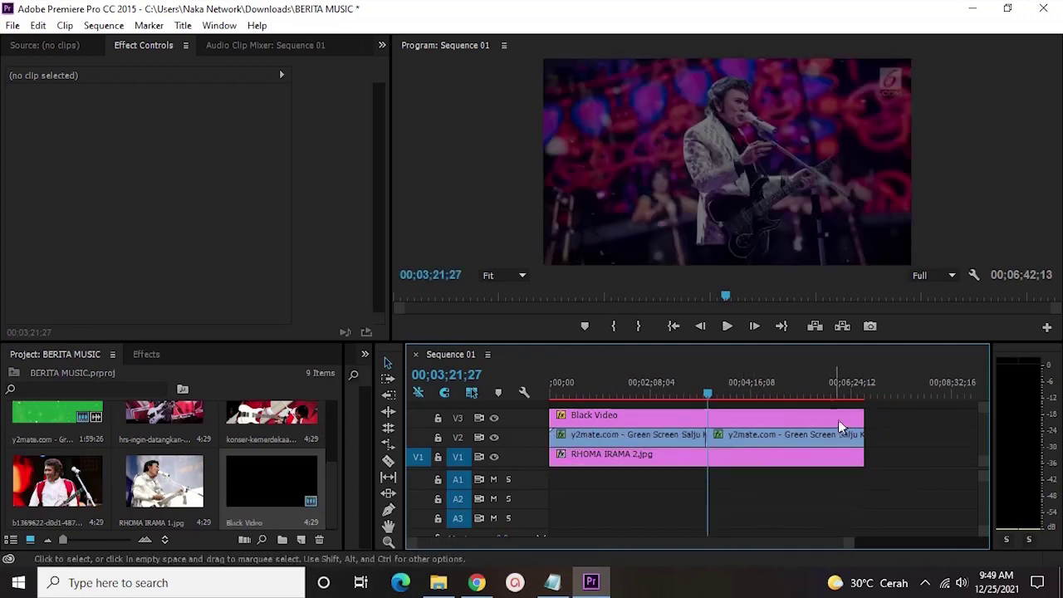
click(674, 325)
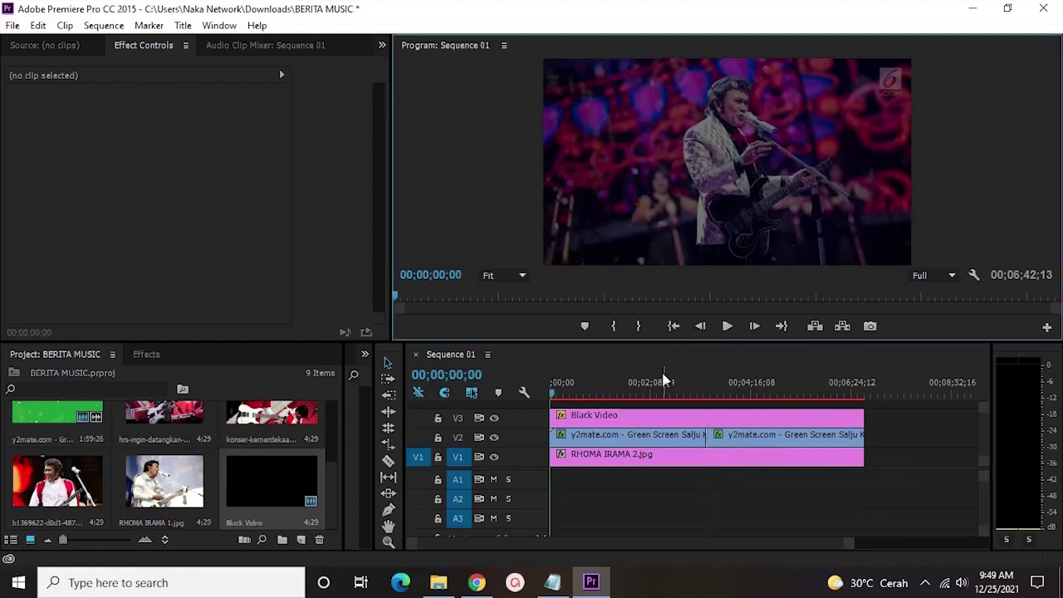
Save the project, then copy the headline "Rhoma Irama Ungkap Asal-usul Konflik Musik Rock vs Dangdut" from the article text in Notepad
key(ctrl+s)
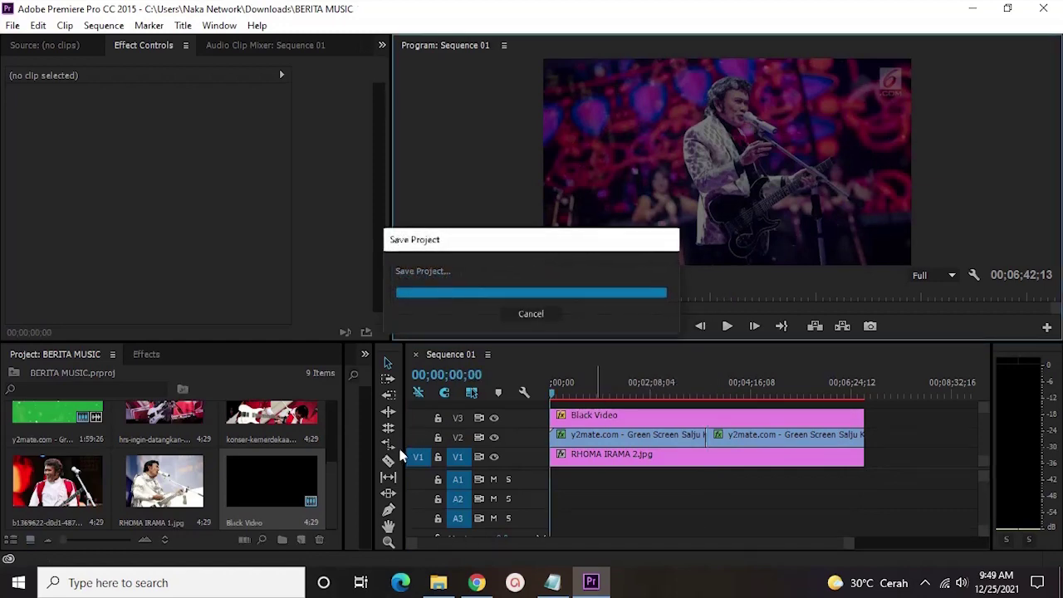
click(552, 582)
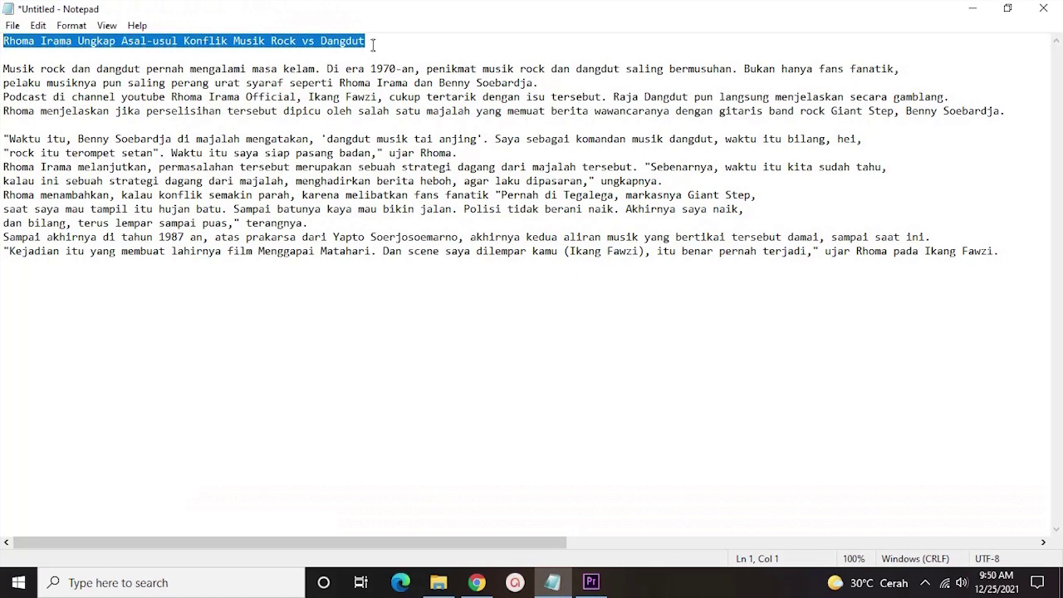
drag(373, 40, 2, 43)
click(492, 352)
drag(368, 43, 2, 46)
key(ctrl+c)
Launch Adobe Photoshop and open the settings for a new document
click(213, 573)
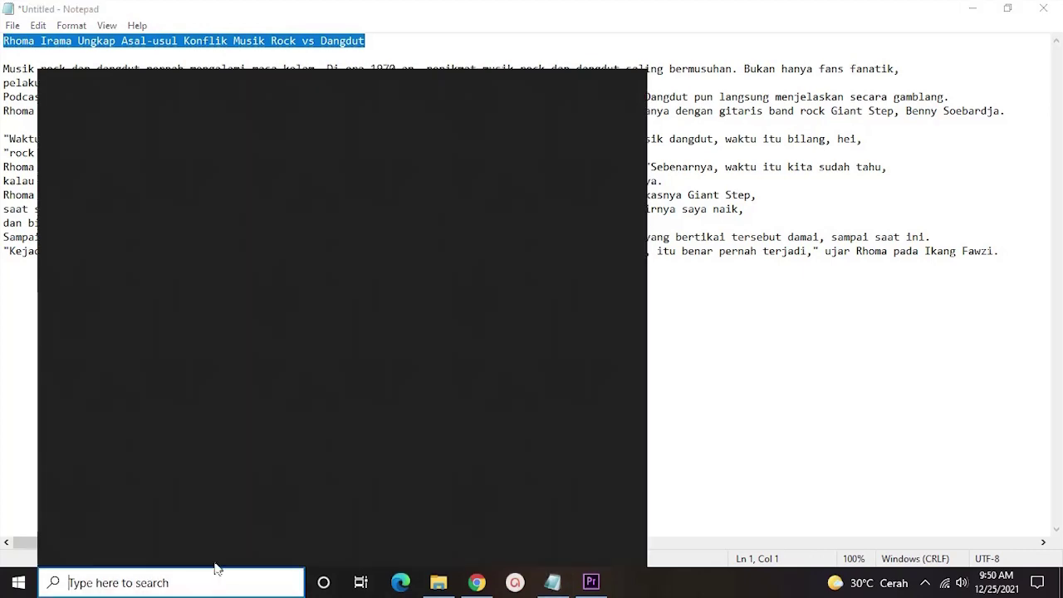
text(AD)
click(170, 218)
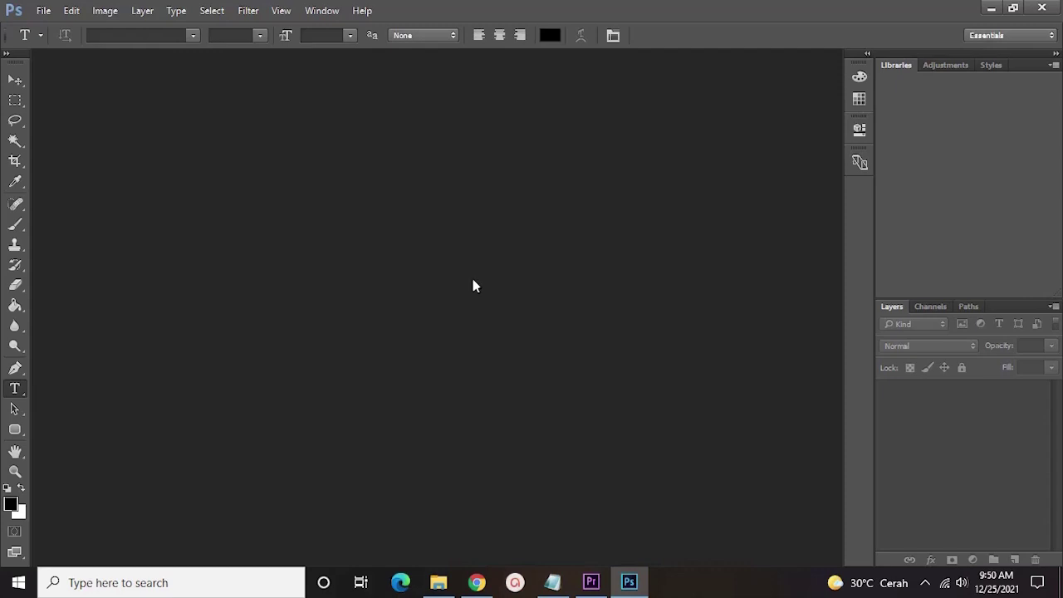
click(41, 12)
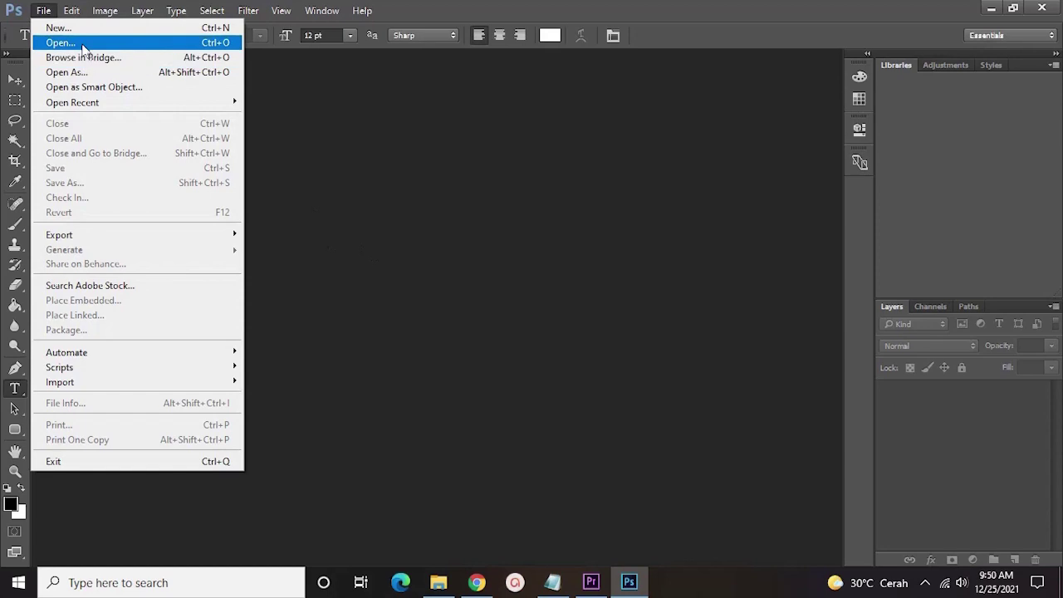
click(75, 27)
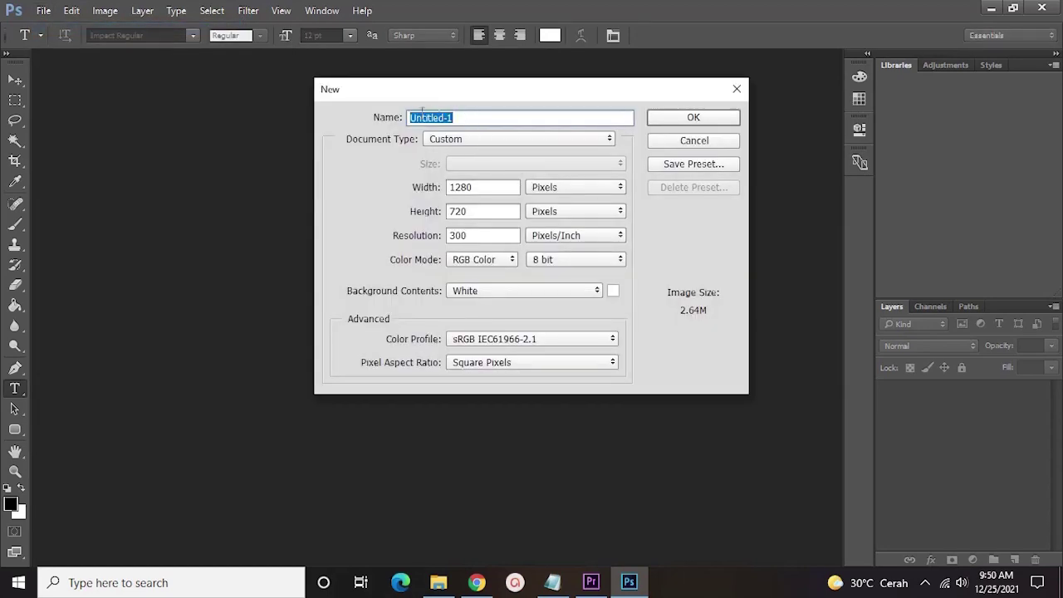
Create a new document named JUDUL at 1280 × 720 pixels with a resolution of 300 pixels/inch
text(JUDUL)
double_click(492, 188)
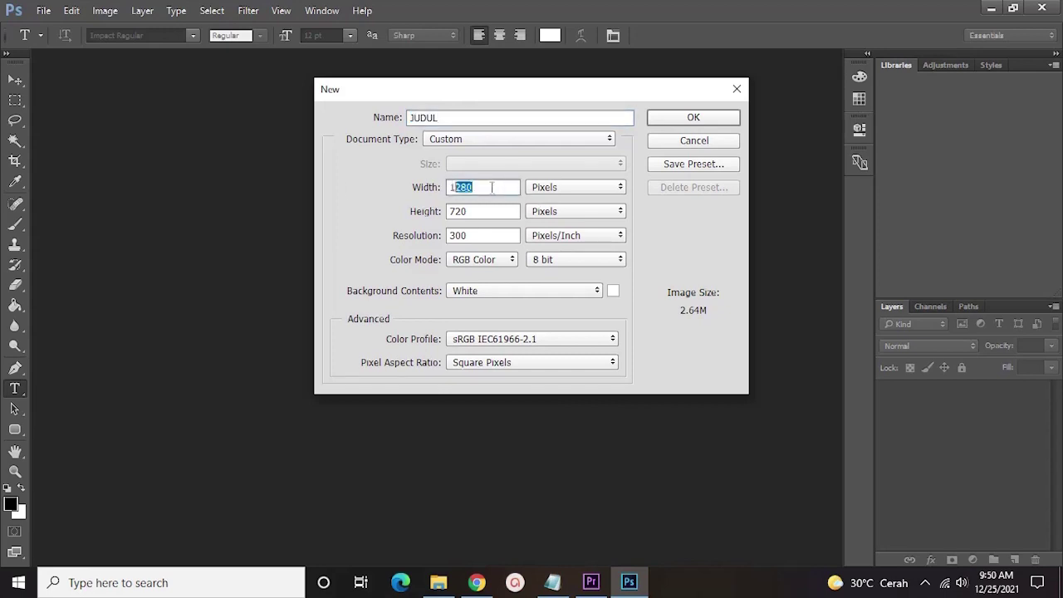
double_click(450, 211)
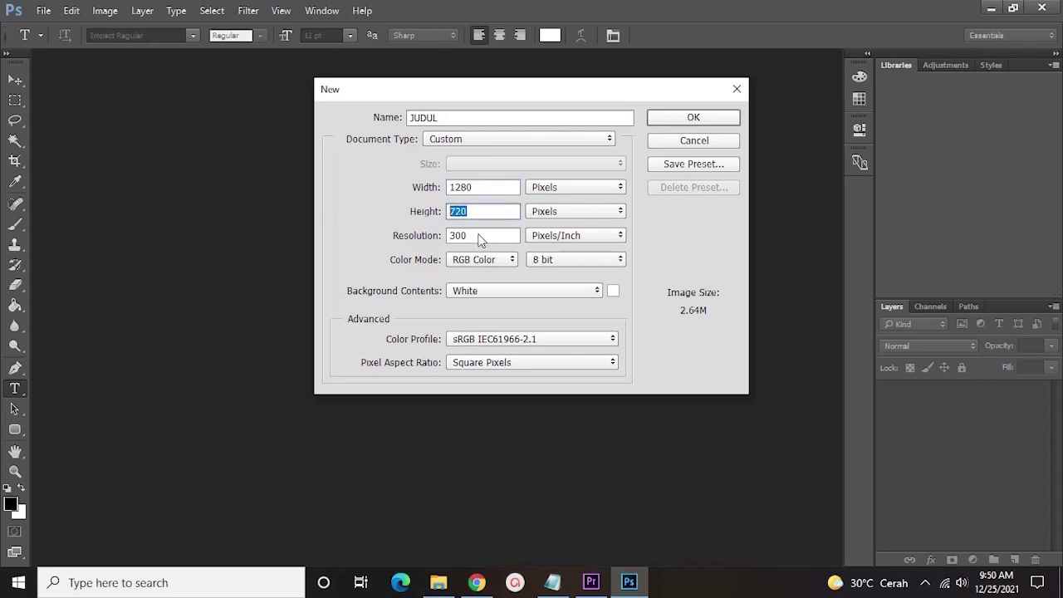
double_click(449, 234)
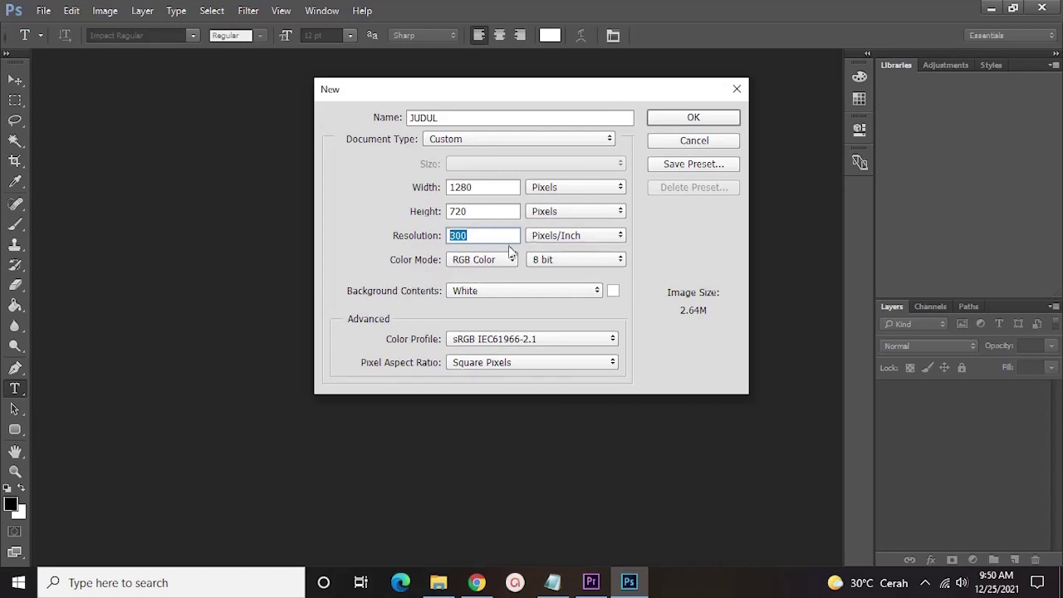
click(686, 121)
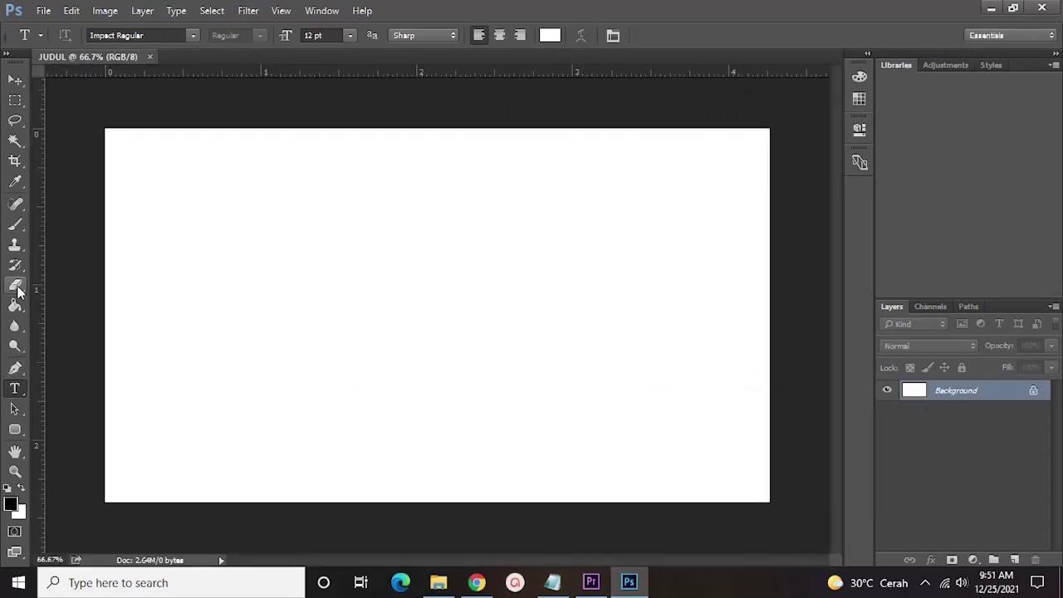
Fill the white background with black using the Paint Bucket Tool
drag(19, 316, 60, 320)
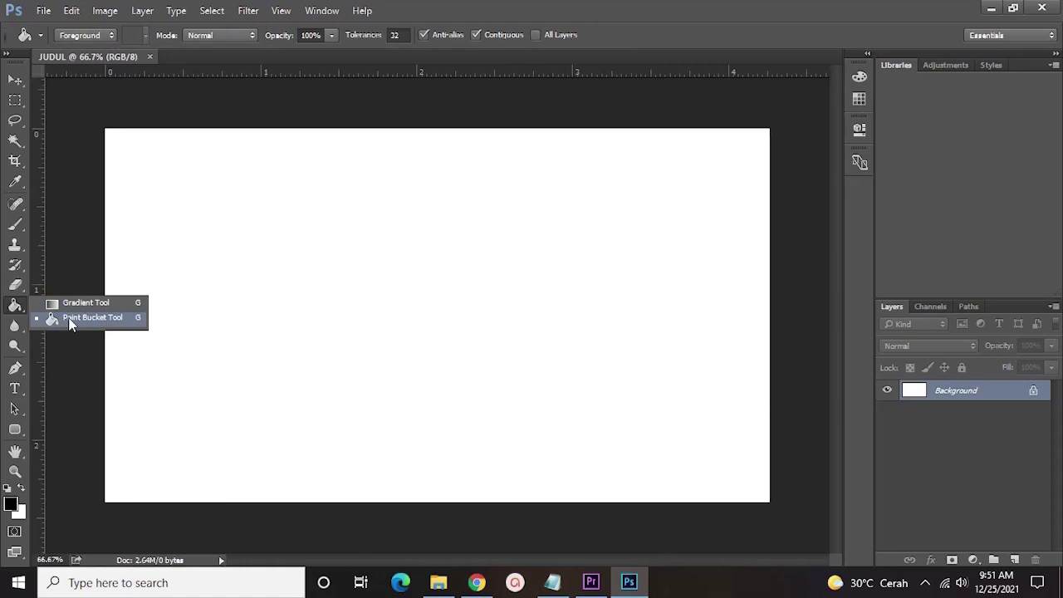
click(62, 317)
click(696, 332)
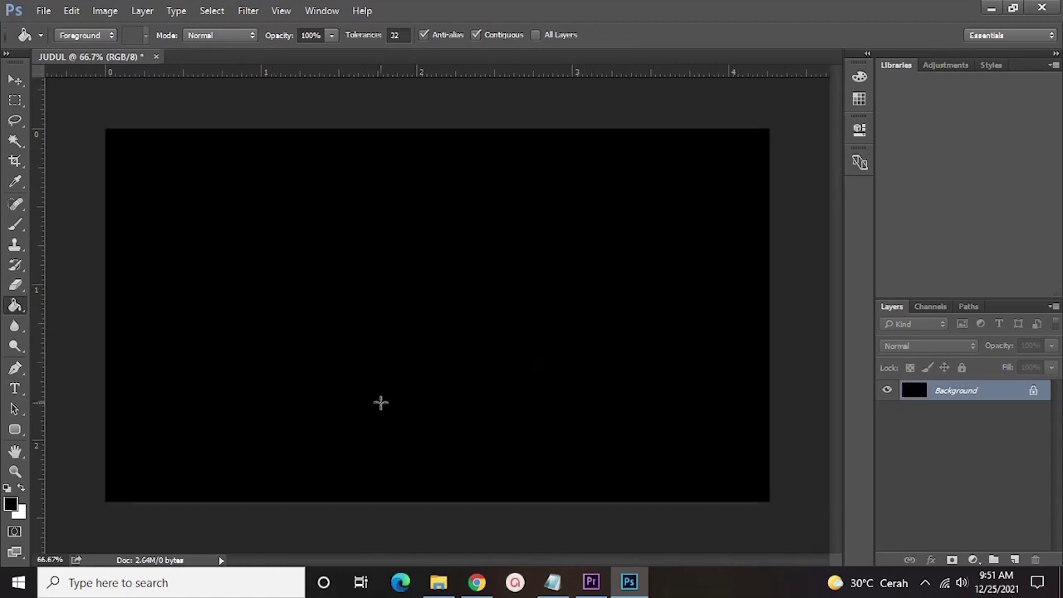
Add a text layer with the Notepad headline "Rhoma Irama Ungkap Asal-usul Konflik Musik Rock vs Dangdut" pasted onto the canvas
key(v)
key(t)
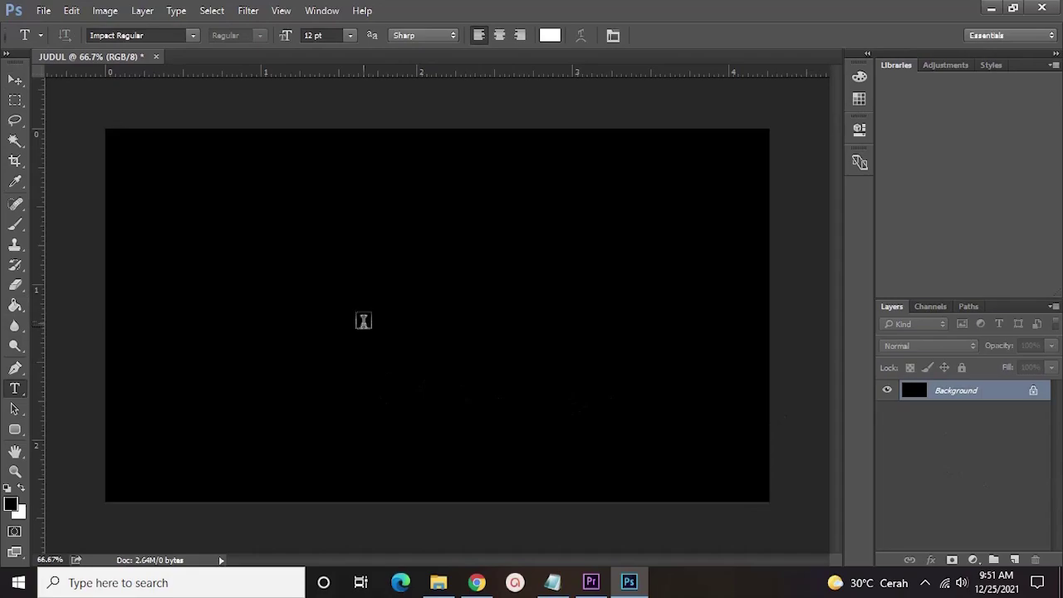
click(363, 322)
click(553, 582)
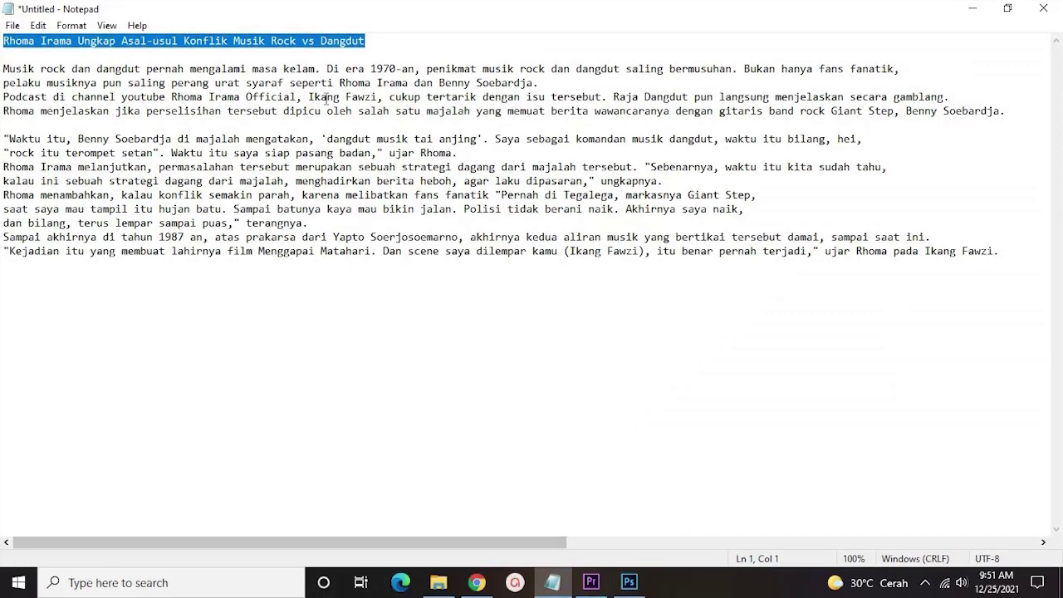
click(973, 8)
key(ctrl+v)
click(938, 391)
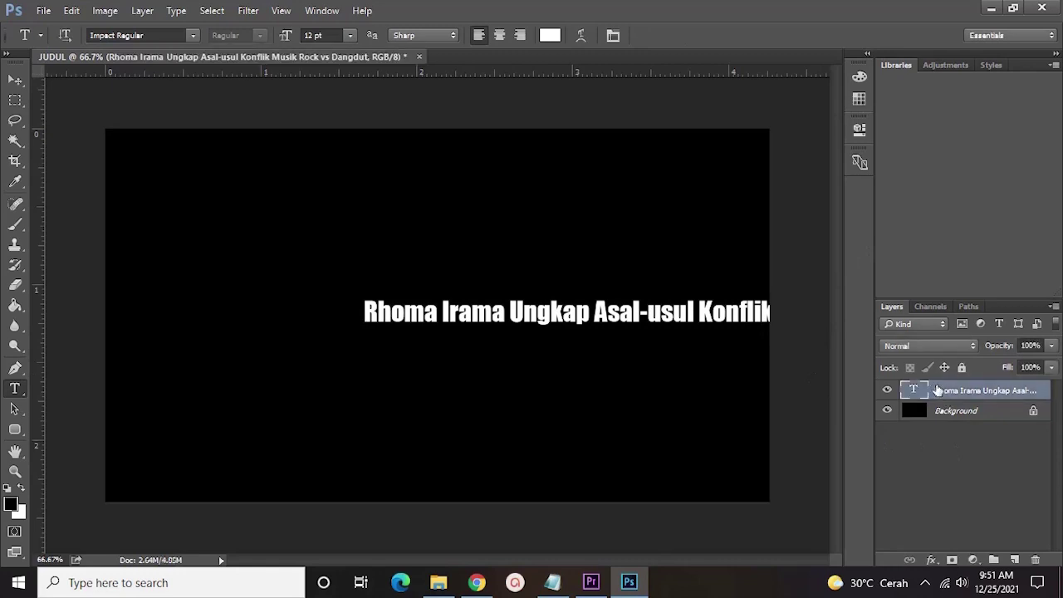
Move the headline text across so that the whole line fits within the canvas width
key(ctrl+t)
drag(627, 319, 692, 314)
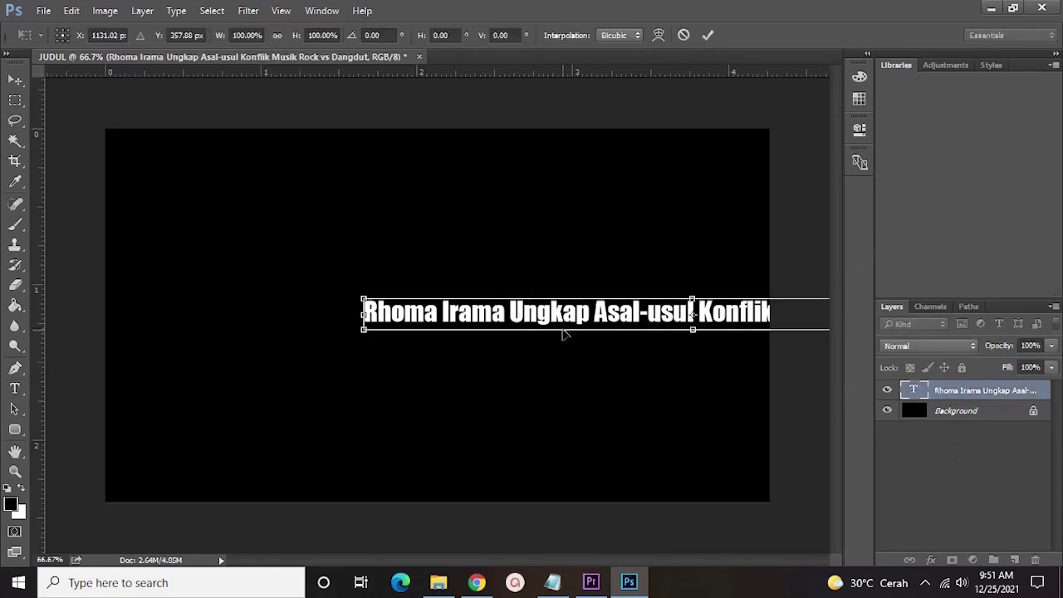
drag(600, 325, 441, 314)
drag(352, 315, 353, 315)
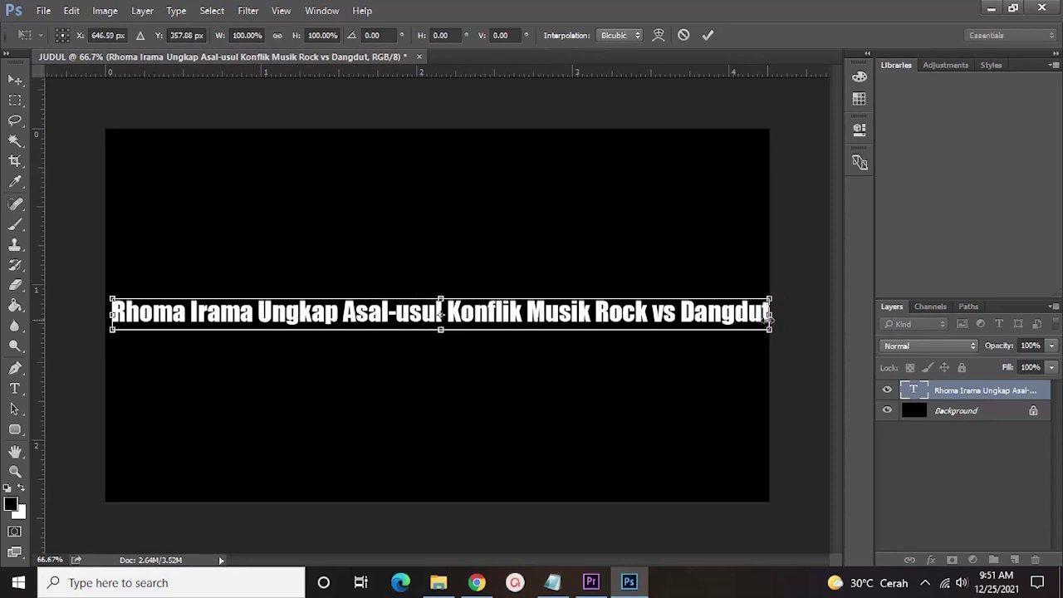
key(Return)
Delete "Musik Rock vs Dangdut" from the end of the headline text
key(t)
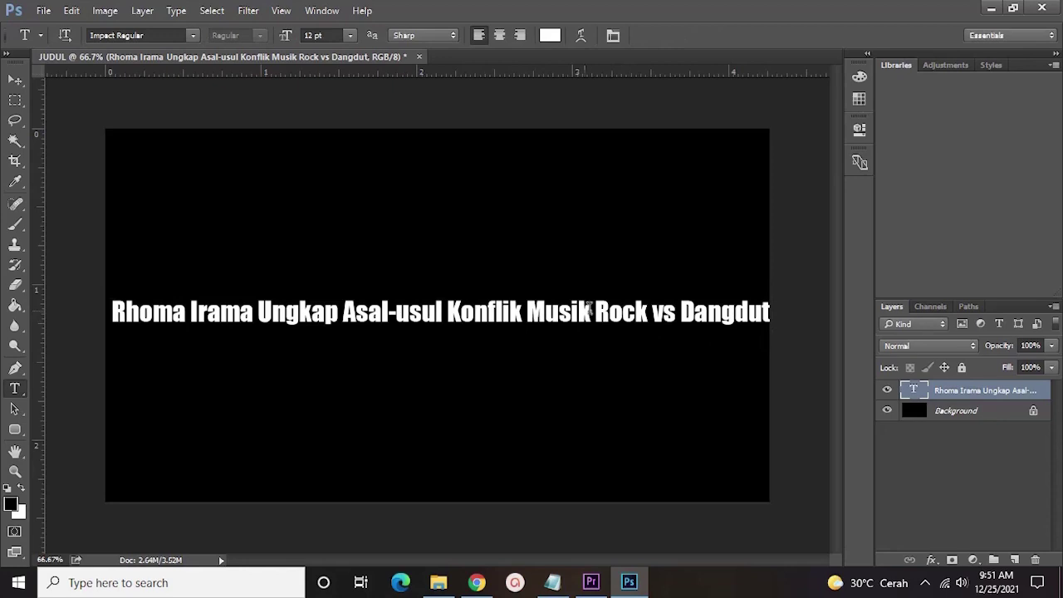
drag(529, 306, 830, 302)
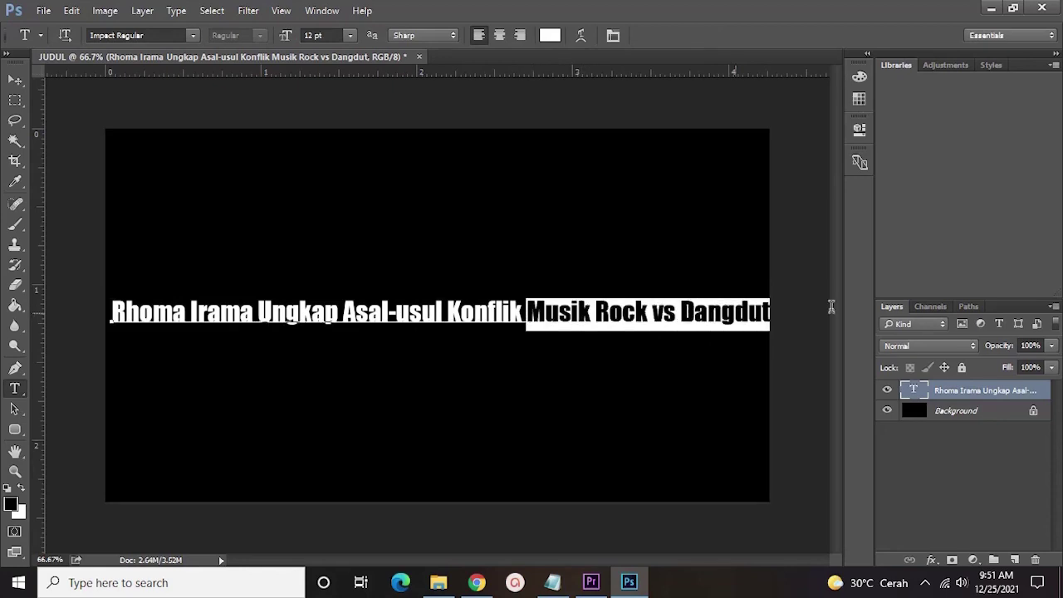
key(BackSpace)
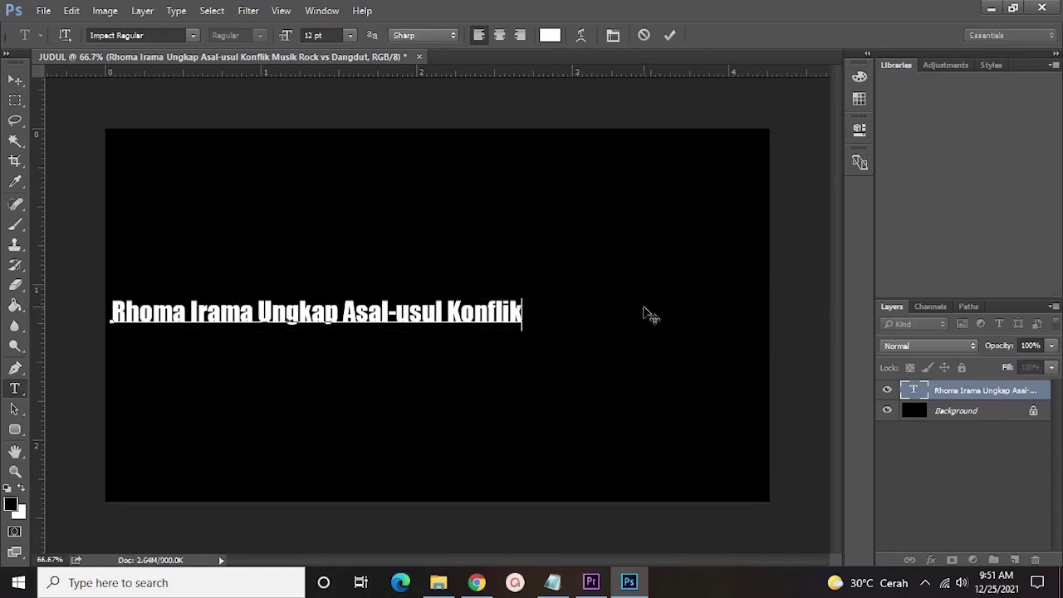
click(961, 397)
click(961, 397)
Center the shortened headline horizontally on the canvas and raise it slightly
key(ctrl+t)
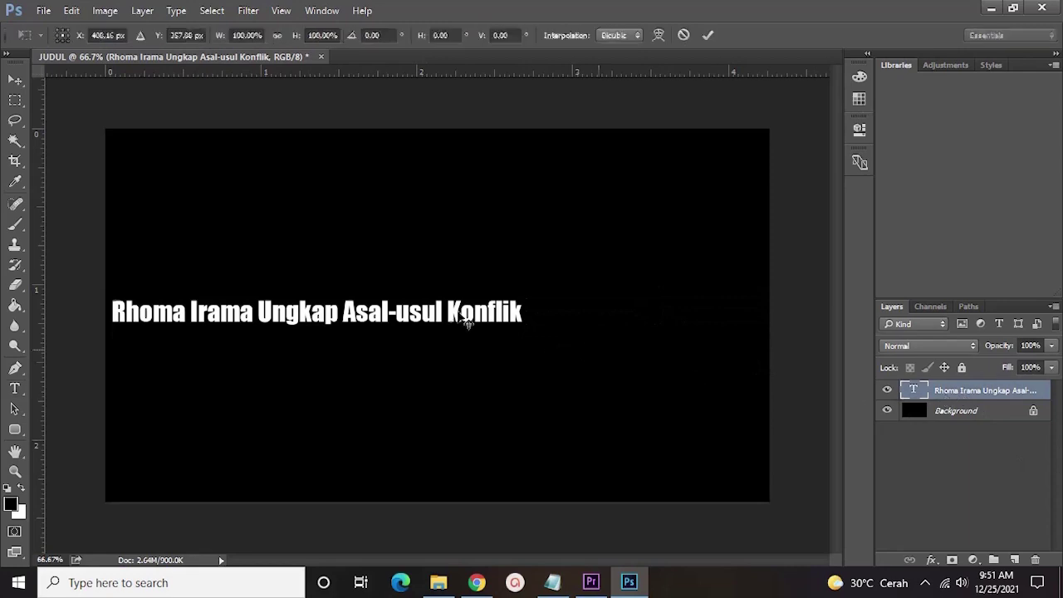
drag(428, 323, 535, 308)
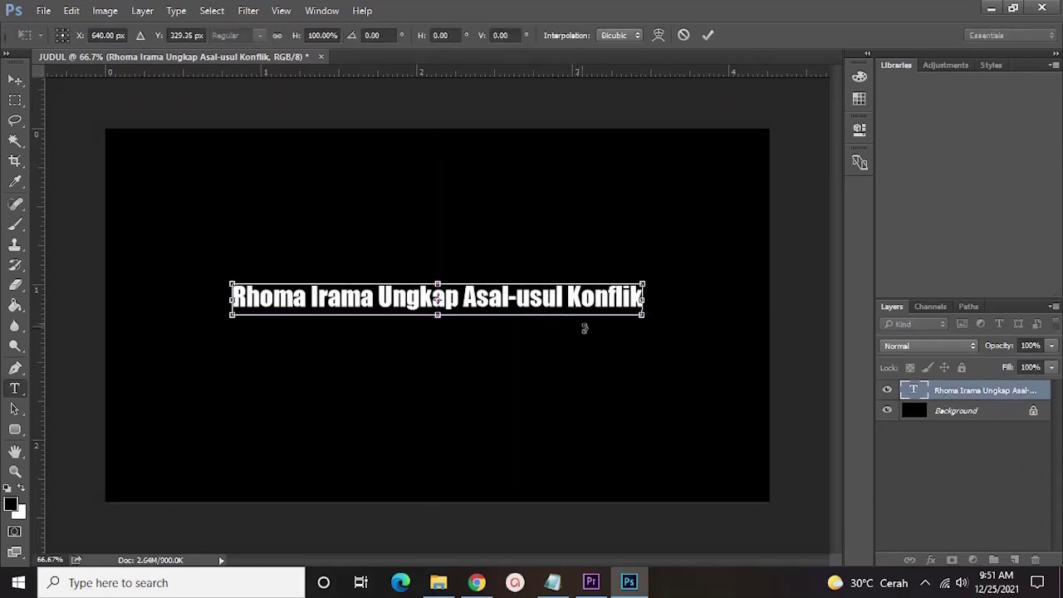
key(Return)
key(t)
Draw a rounded rectangle about 659 × 80 px just below the headline and fill it with orange
click(15, 429)
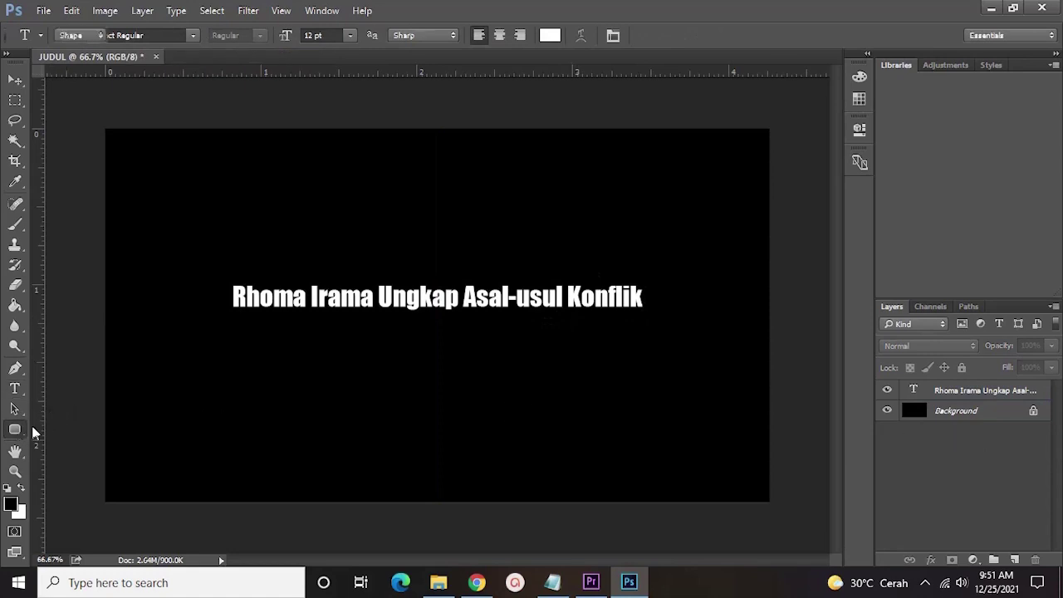
drag(243, 314, 585, 354)
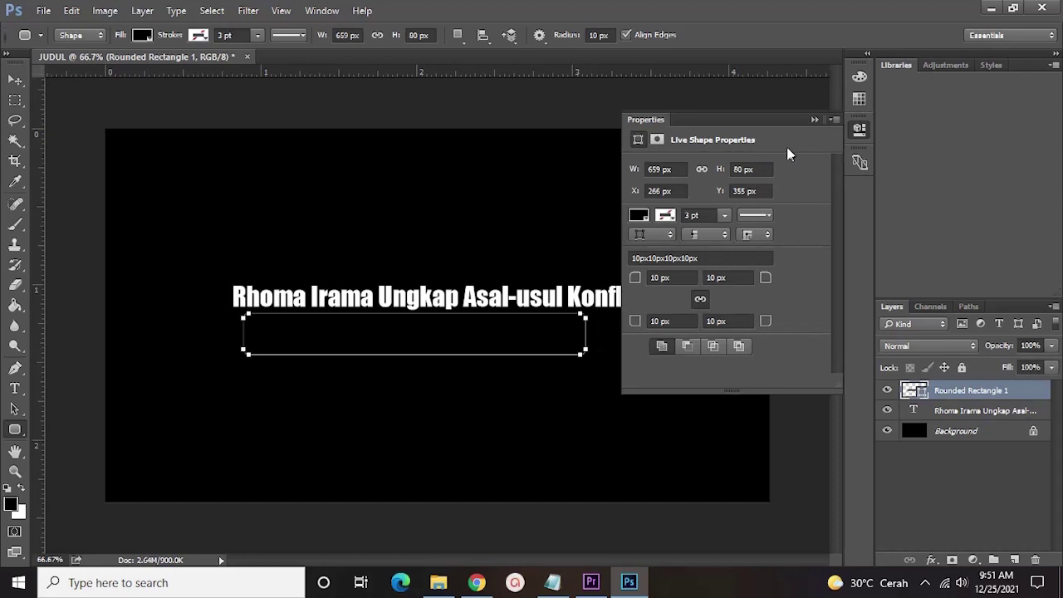
click(638, 217)
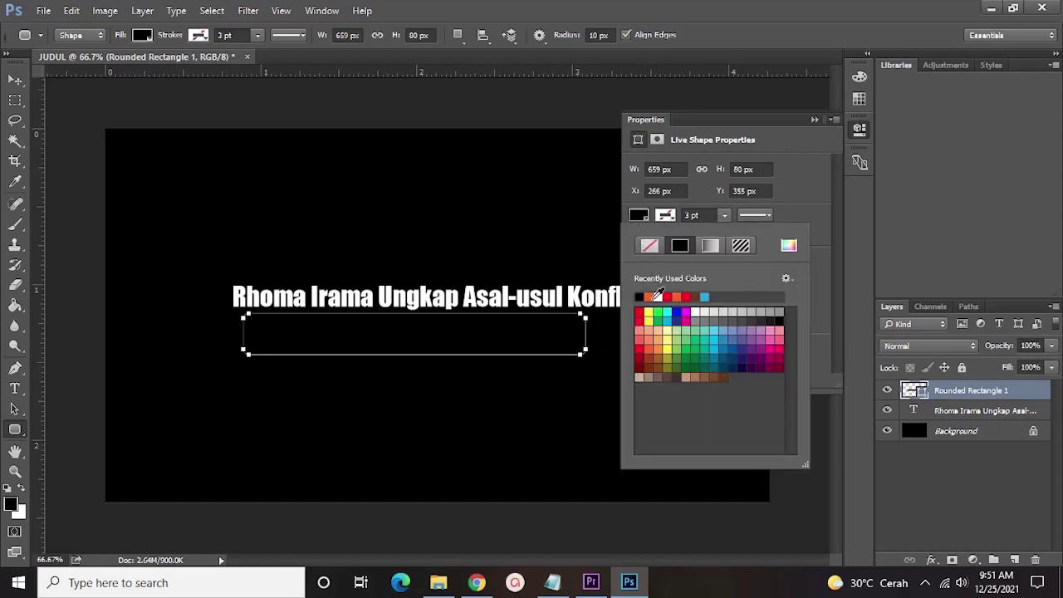
click(656, 297)
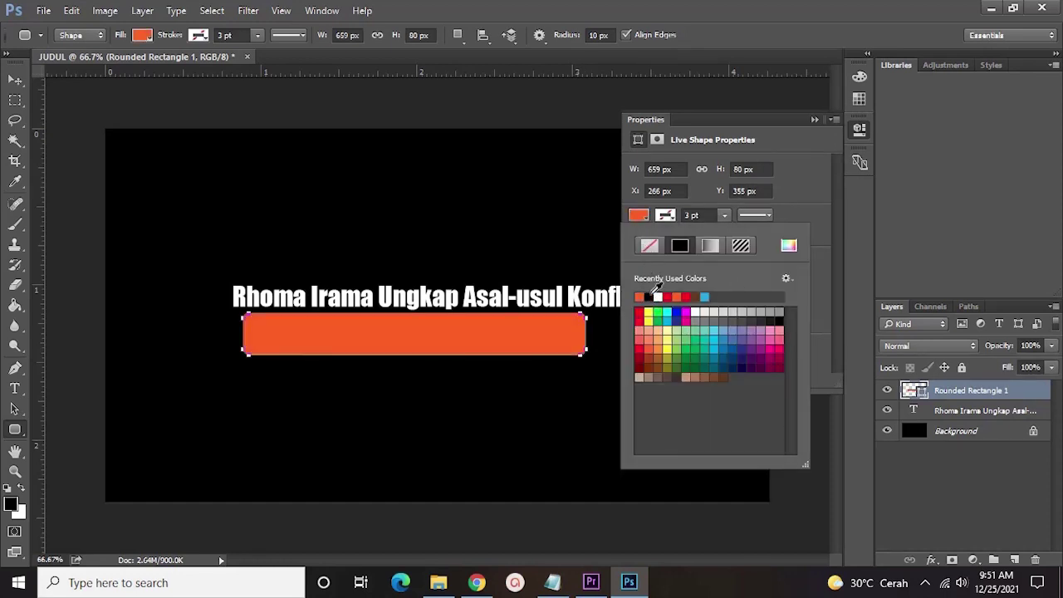
click(814, 118)
click(956, 454)
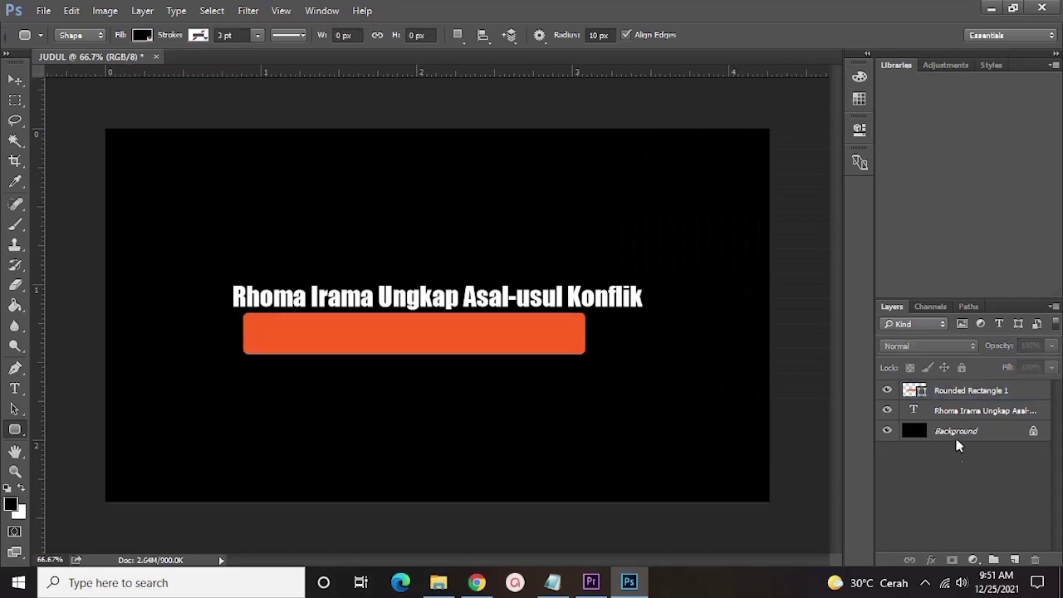
Center the orange rounded rectangle horizontally beneath the headline
click(945, 395)
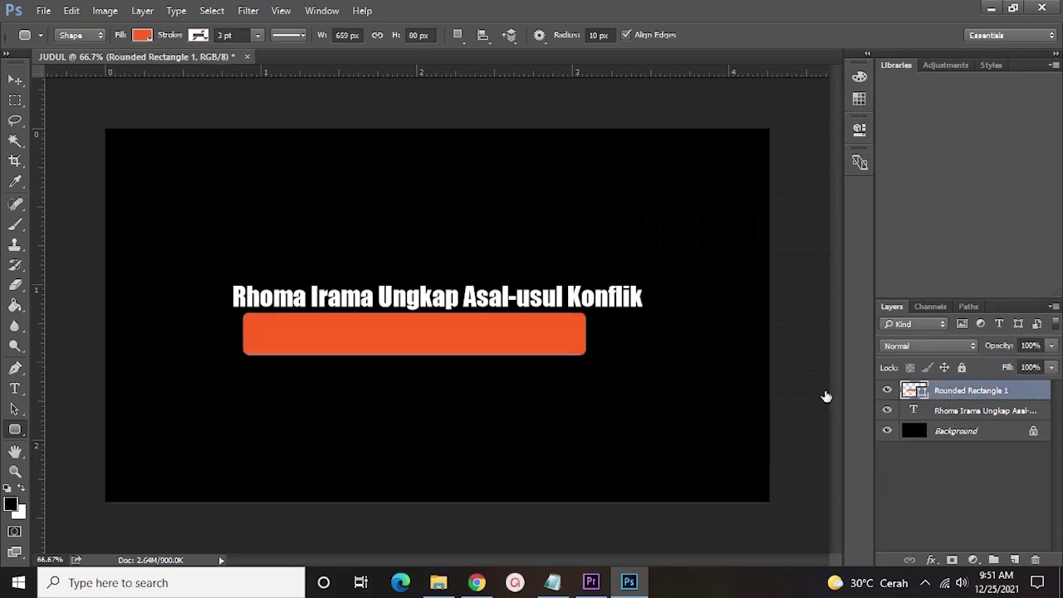
key(ctrl+t)
mouse_move(434, 335)
mouse_down()
mouse_move(484, 341)
mouse_move(454, 336)
mouse_up()
key(Return)
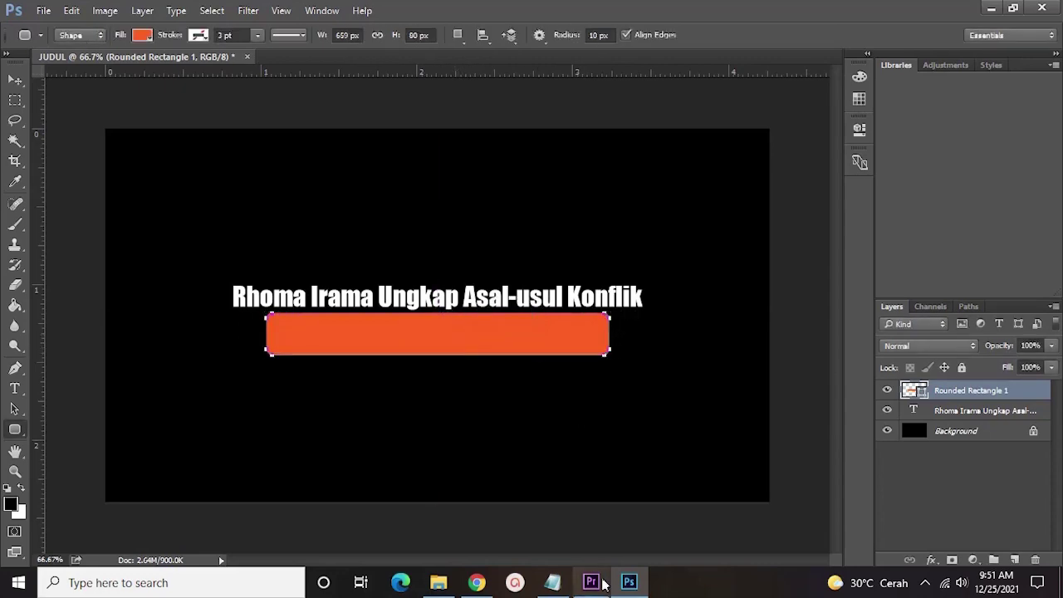
Switch to Notepad, copy "Musik Rock vs Dangdut" from the headline and return to Photoshop
click(552, 582)
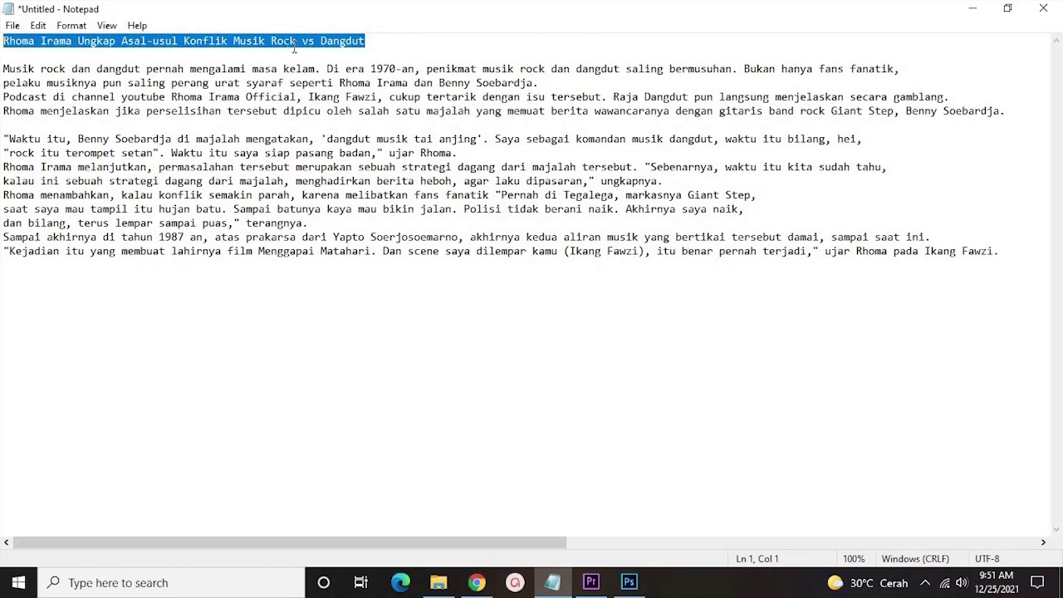
drag(234, 40, 404, 45)
key(ctrl+c)
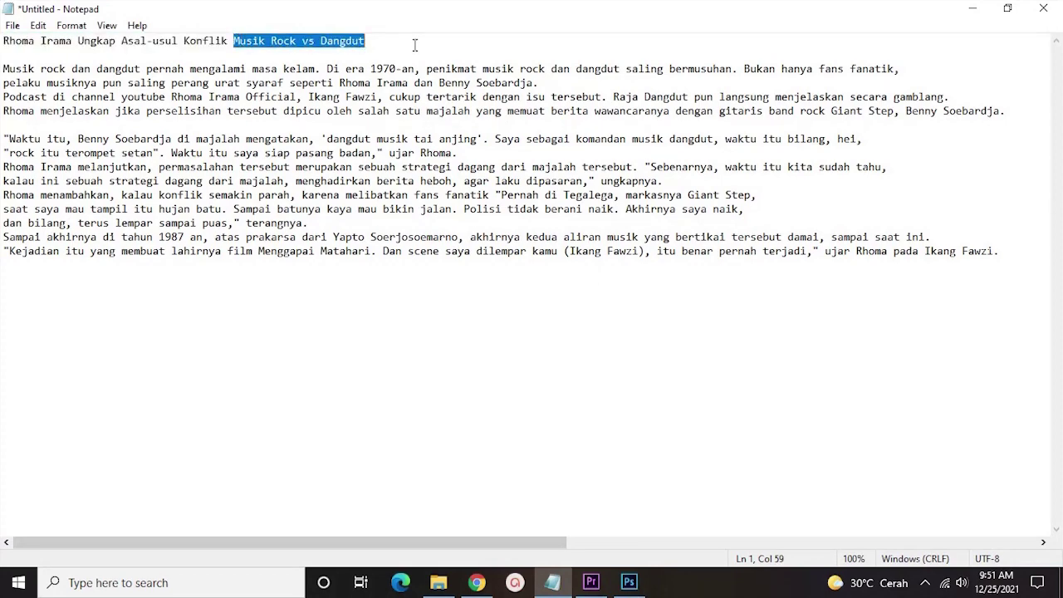
click(628, 582)
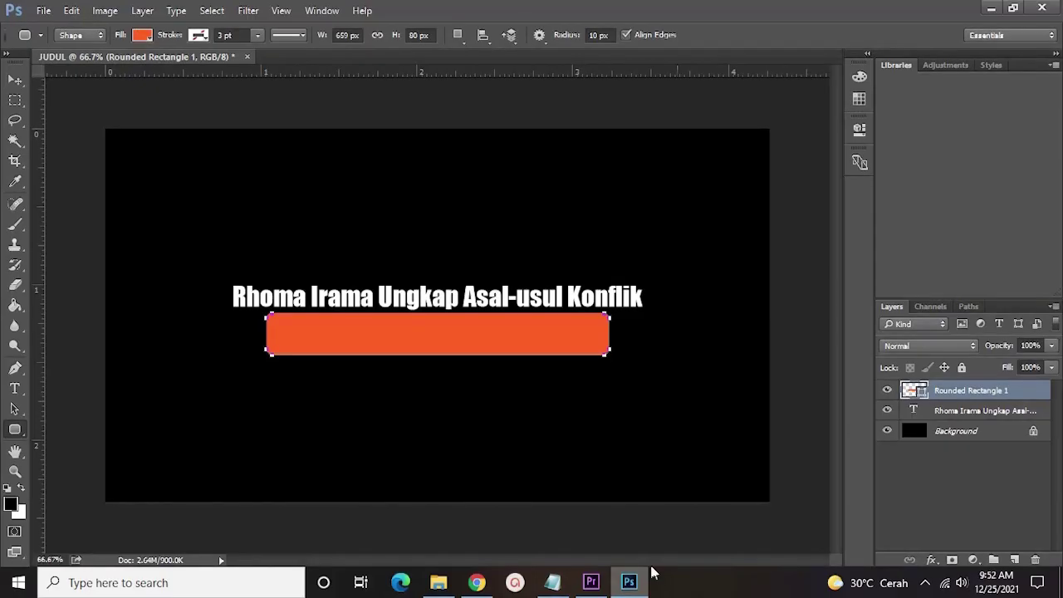
Duplicate the headline text layer, move the copy down onto the orange rectangle and stack it above the rectangle's layer
click(941, 413)
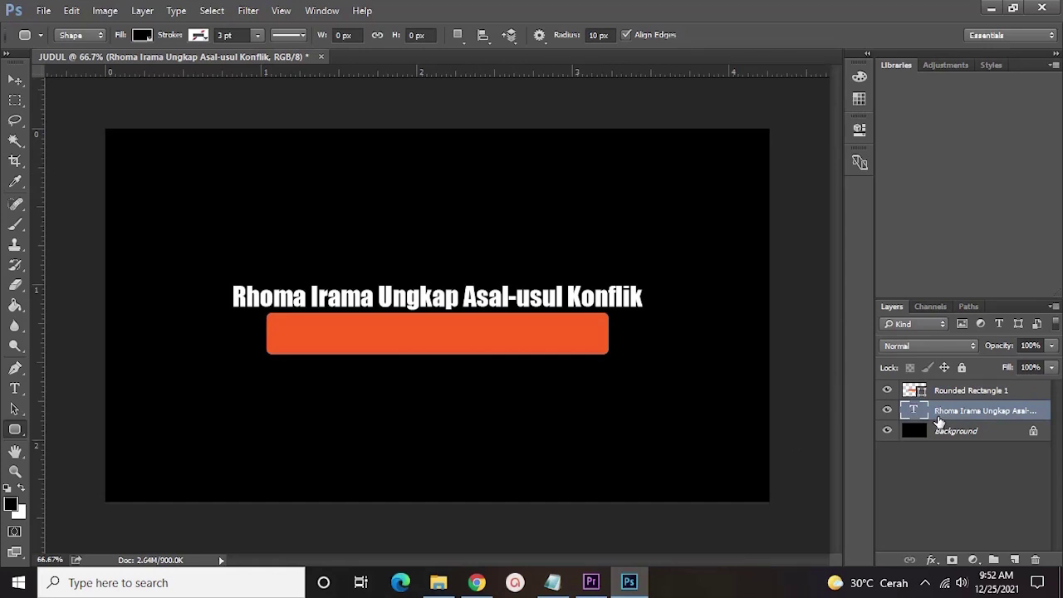
key(ctrl+j)
key(ctrl+t)
drag(540, 287, 538, 332)
key(Return)
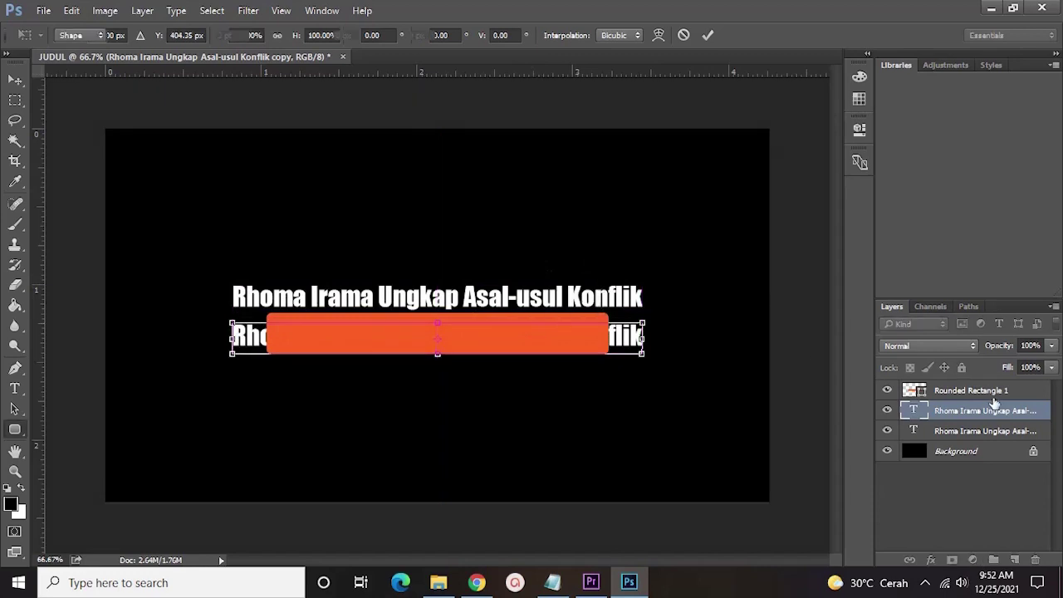
drag(968, 411, 954, 388)
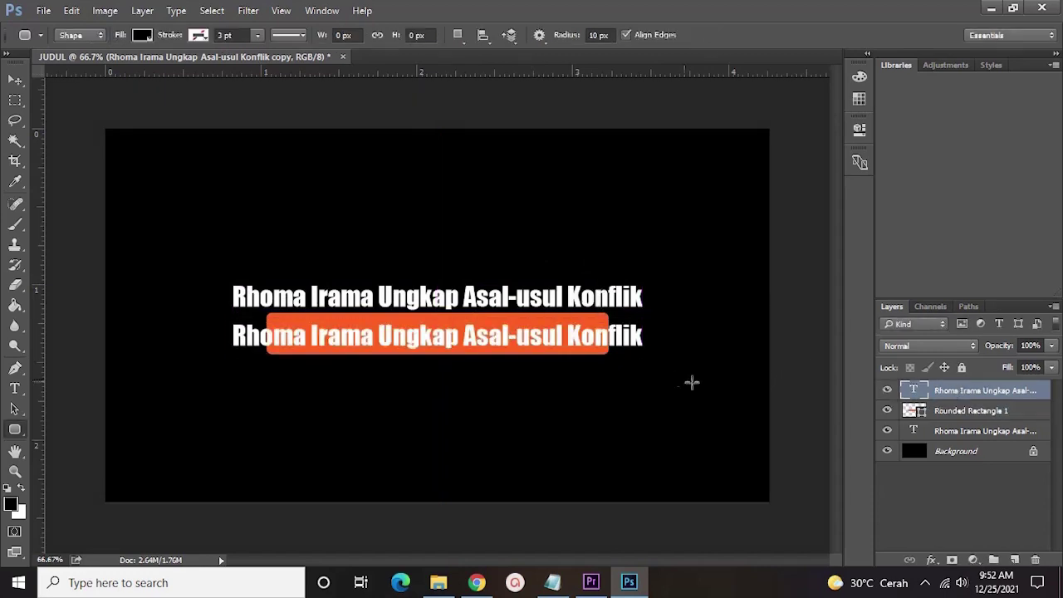
Replace the duplicated text with the copied "Musik Rock vs Dangdut"
double_click(912, 390)
key(ctrl+v)
click(985, 504)
Scale the "Musik Rock vs Dangdut" text to about 144.5% and center it over the orange rectangle
click(939, 394)
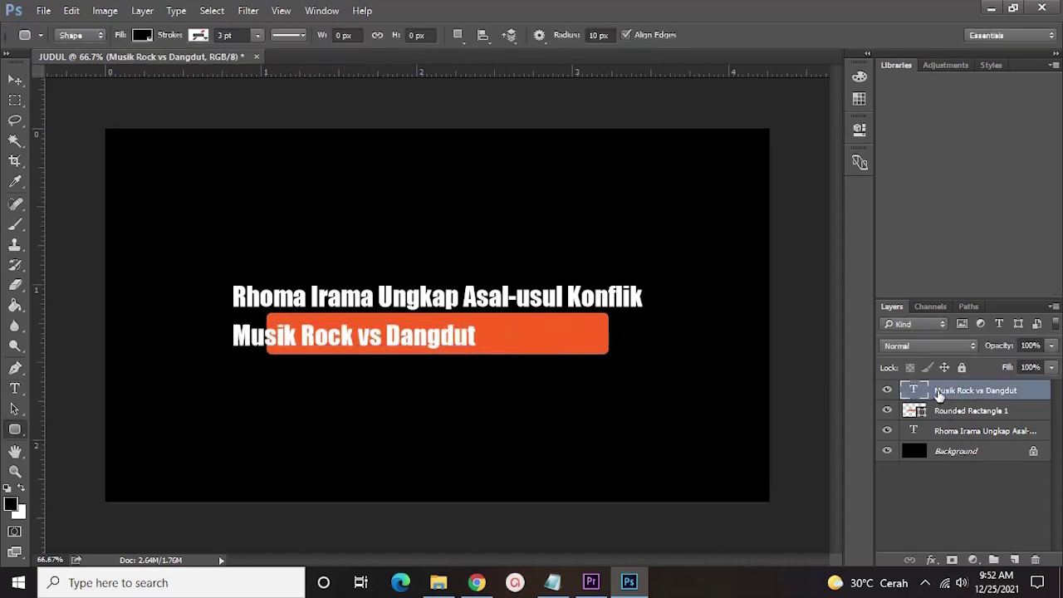
key(ctrl+t)
drag(398, 341, 458, 341)
drag(535, 355, 643, 361)
mouse_move(551, 332)
mouse_down()
mouse_move(524, 333)
mouse_move(532, 340)
mouse_up()
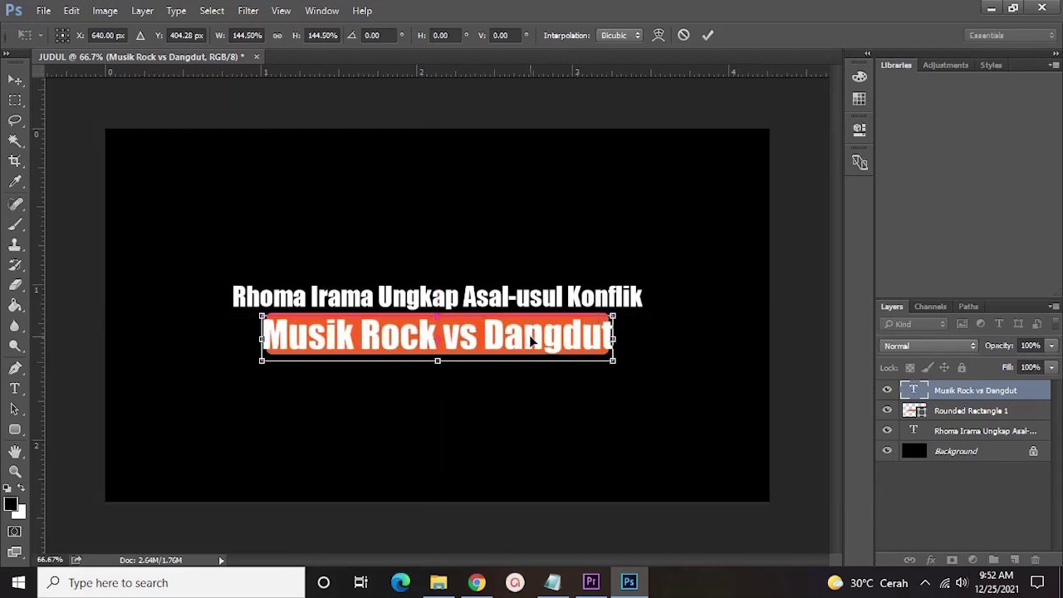
key(Return)
key(u)
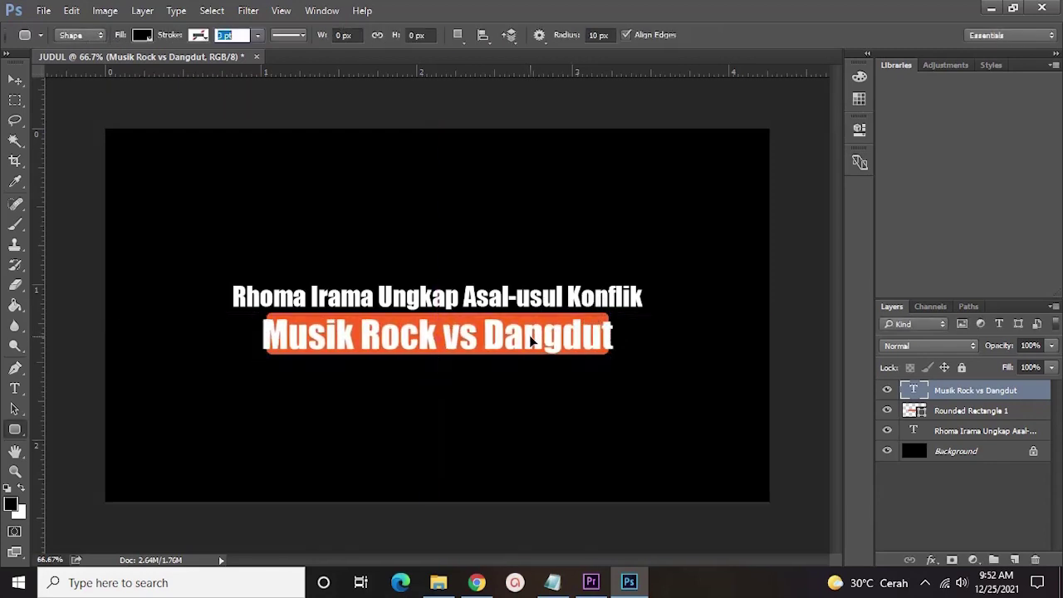
Widen the orange rectangle on both sides to about 108% so it extends past the "Musik Rock vs Dangdut" text
click(936, 415)
key(ctrl+t)
drag(612, 332, 626, 337)
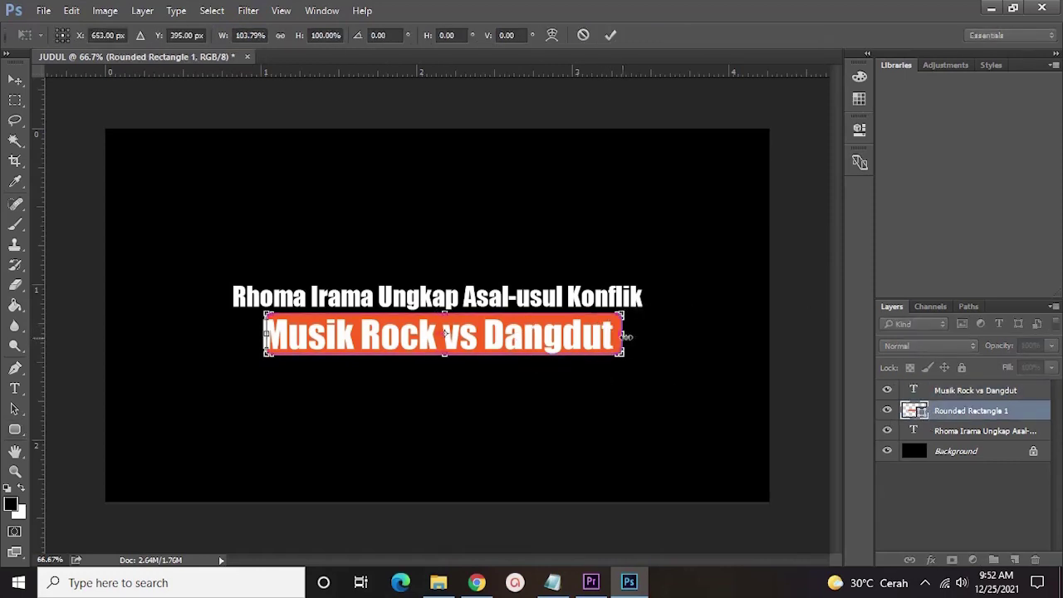
drag(265, 333, 252, 333)
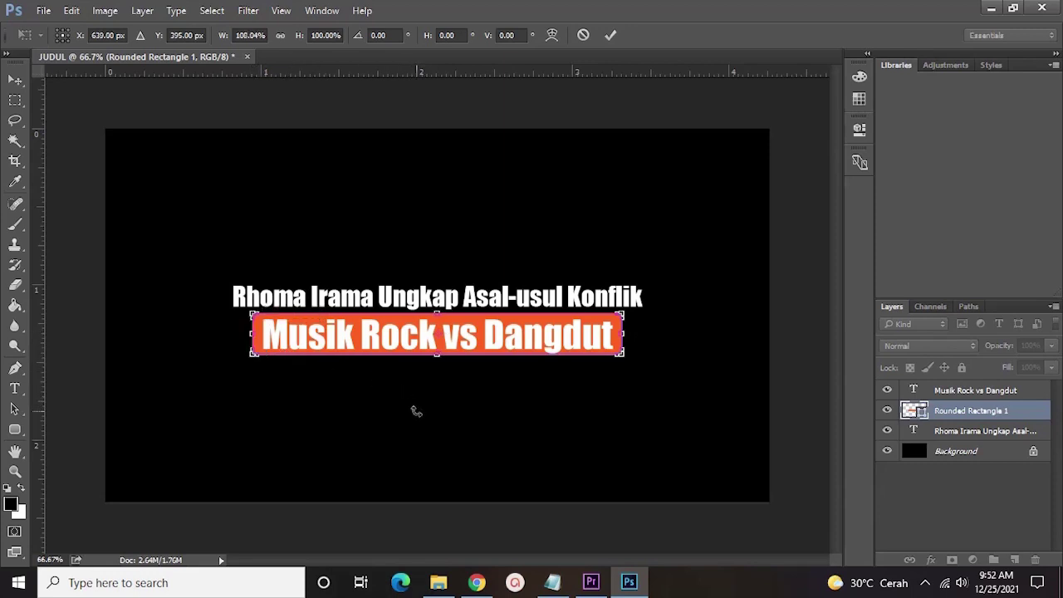
key(u)
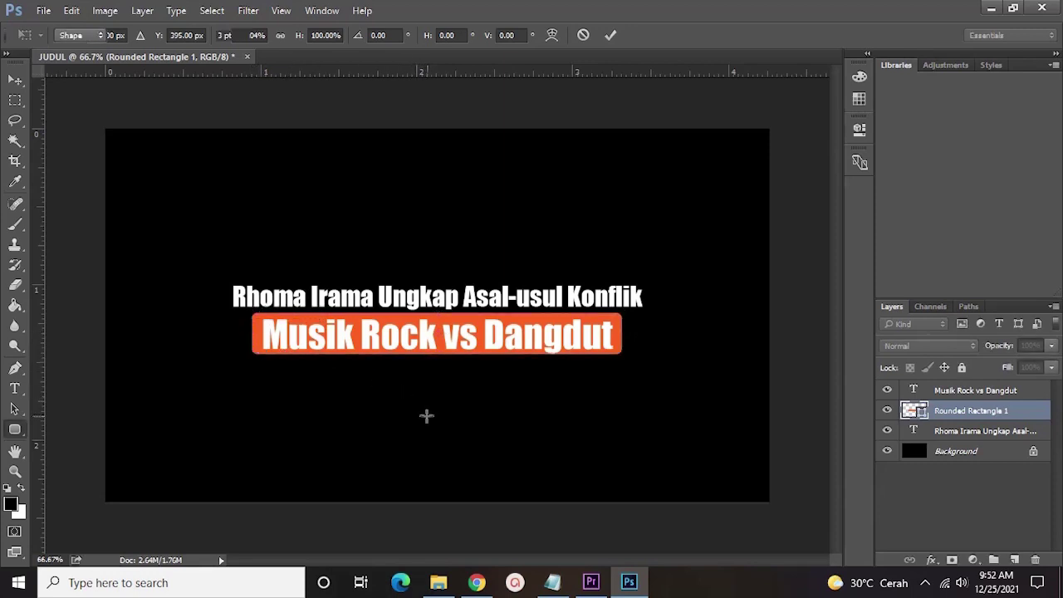
Apply the orange rounded rectangle's transform with its vertical position at 397 px and clear the layer selection
click(951, 500)
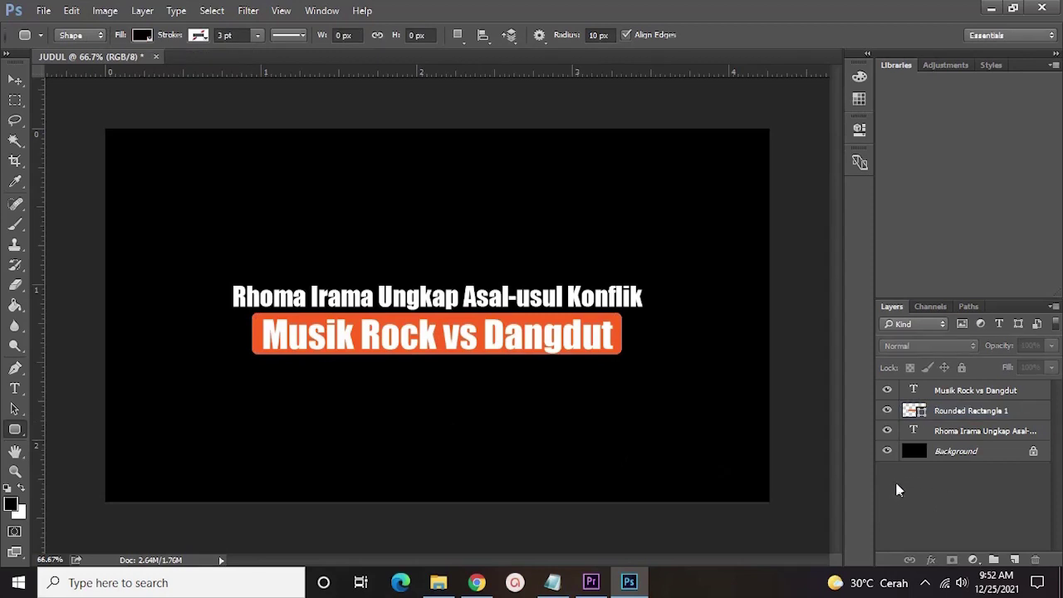
click(957, 412)
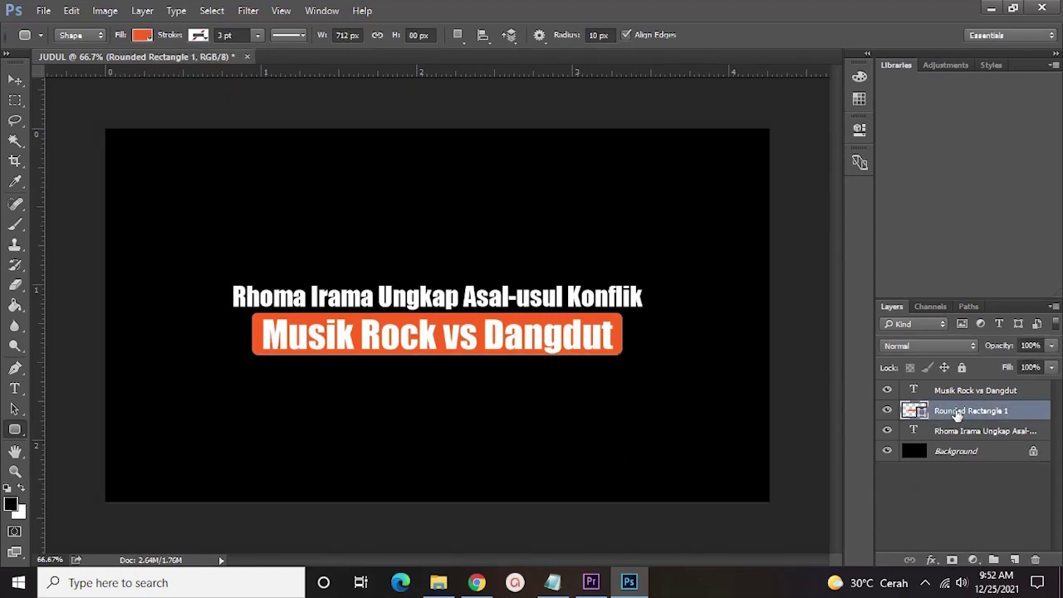
key(ctrl+t)
key(Return)
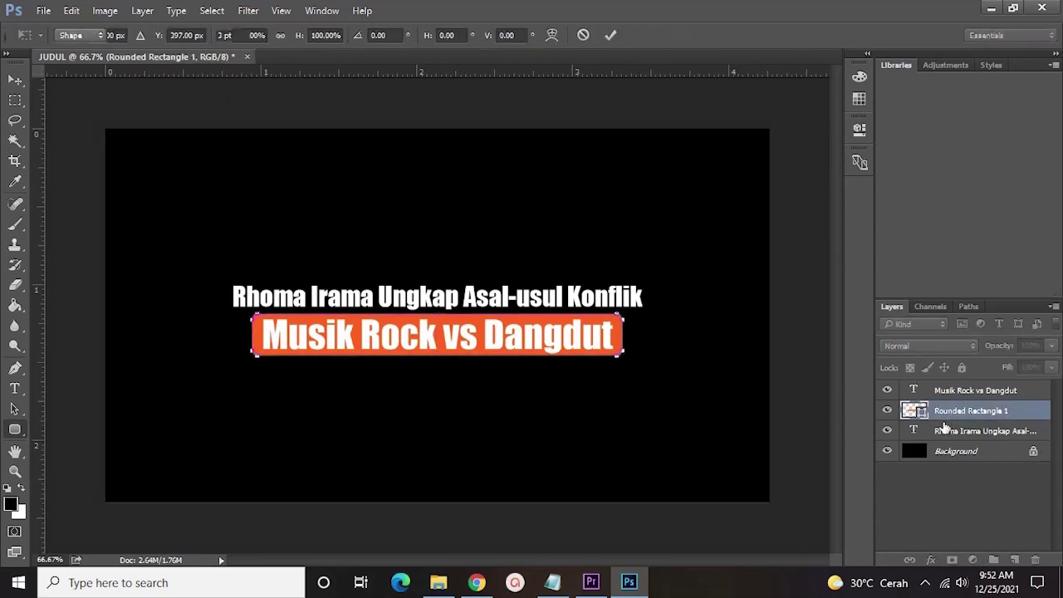
click(974, 472)
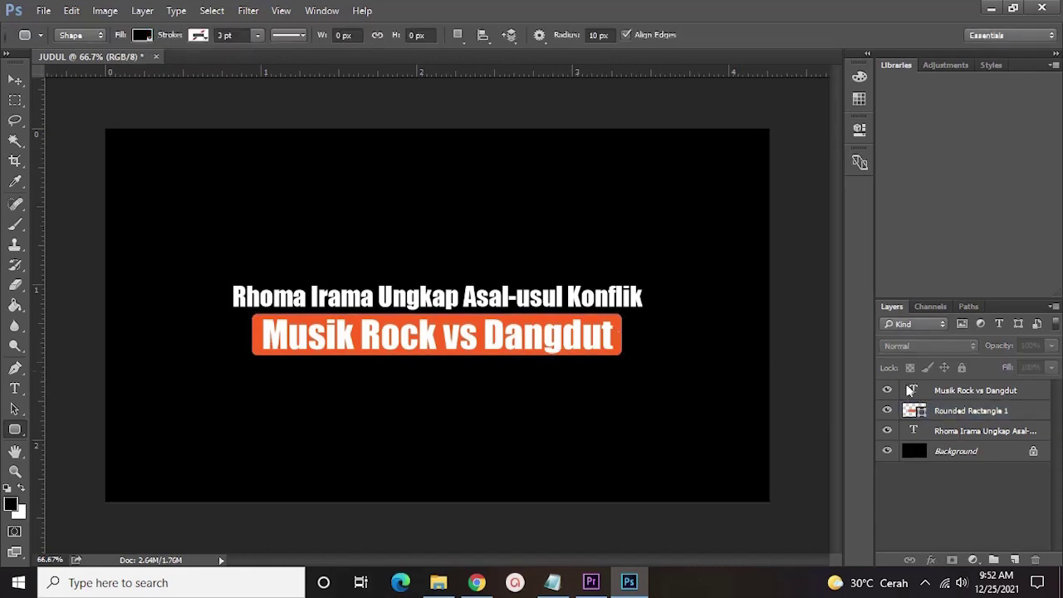
Add Bevel & Emboss and Drop Shadow effects to the orange rounded rectangle's layer
right_click(929, 404)
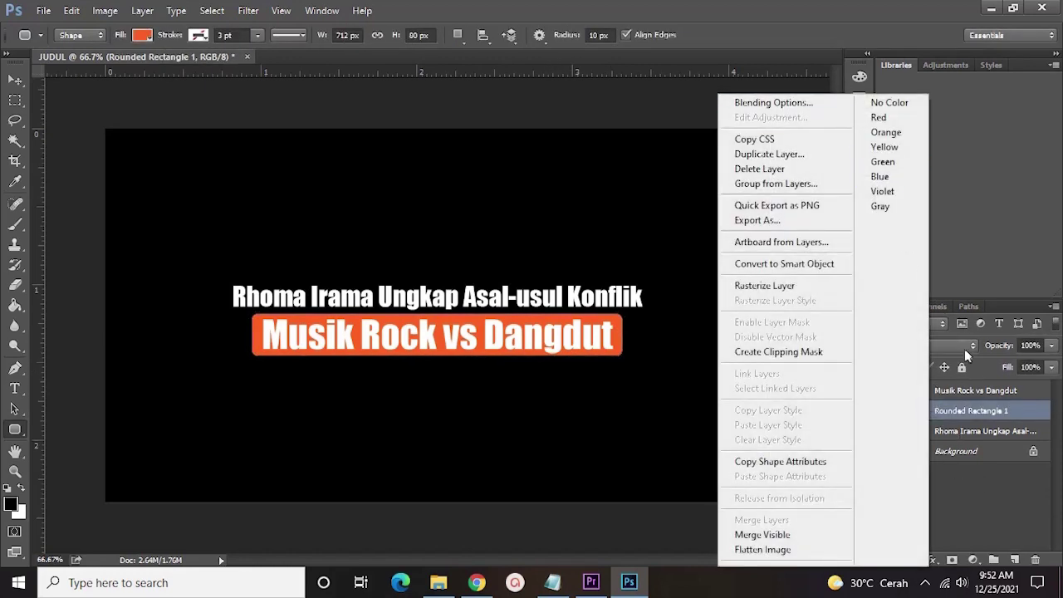
click(974, 418)
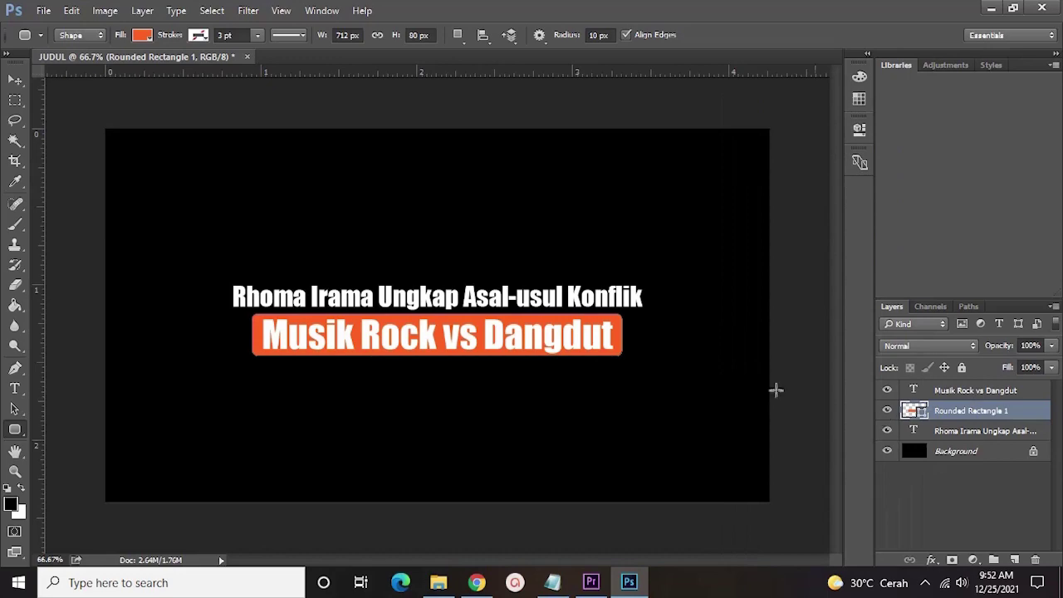
right_click(929, 415)
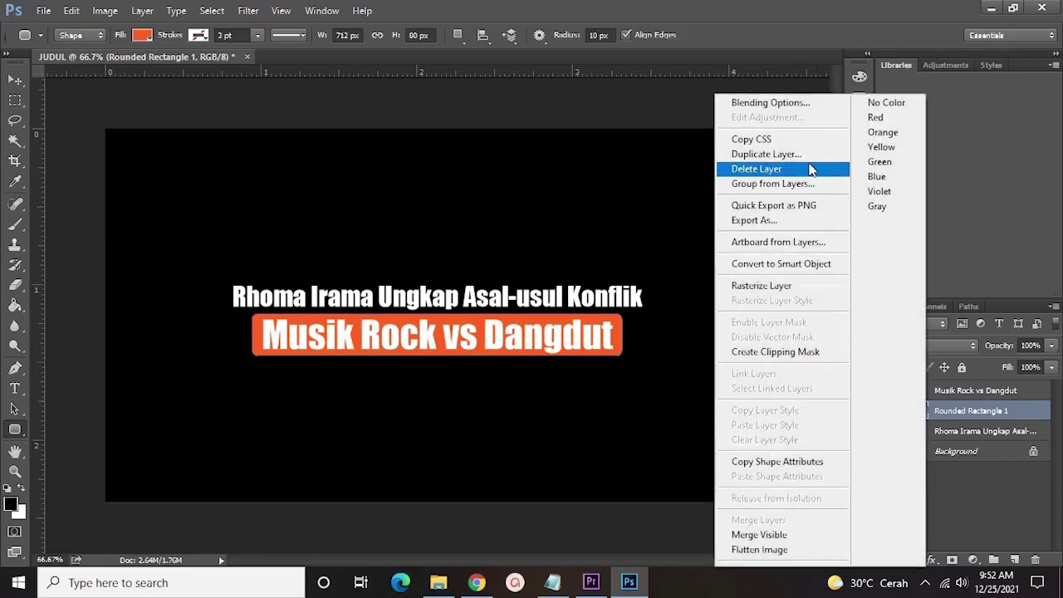
click(756, 105)
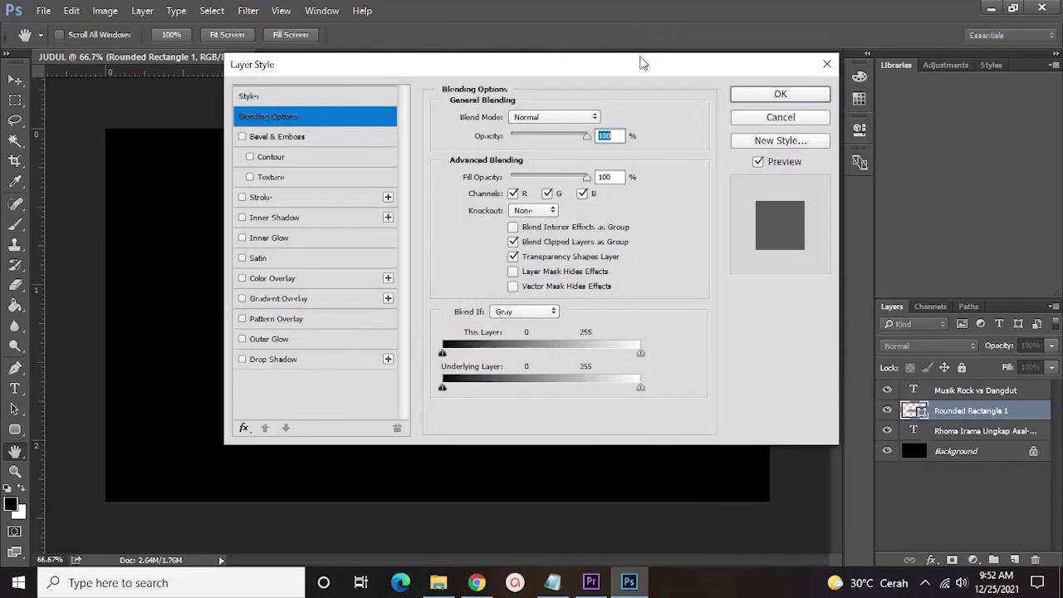
drag(506, 66, 873, 69)
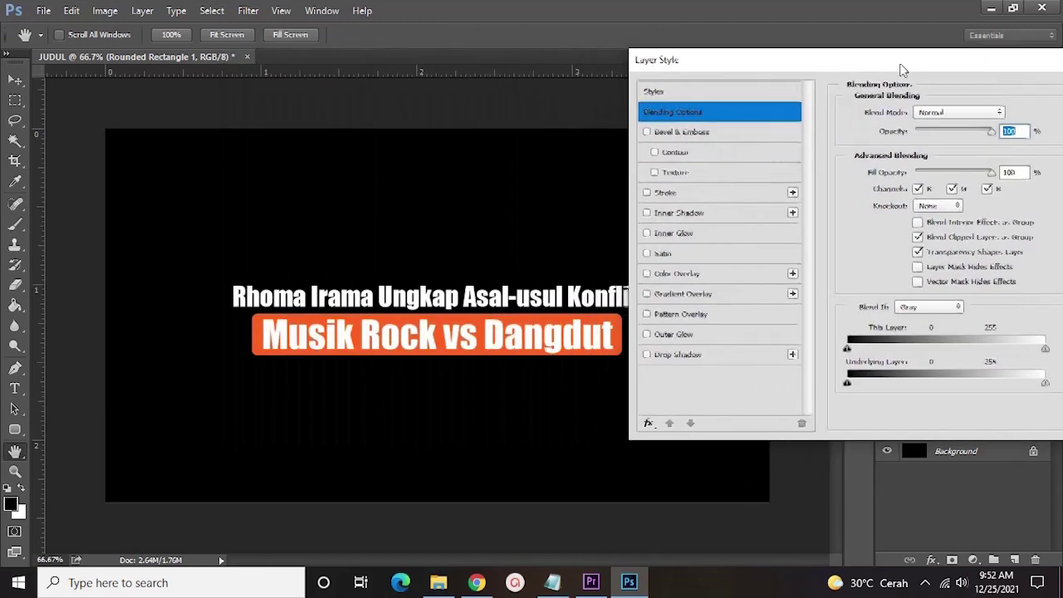
click(692, 136)
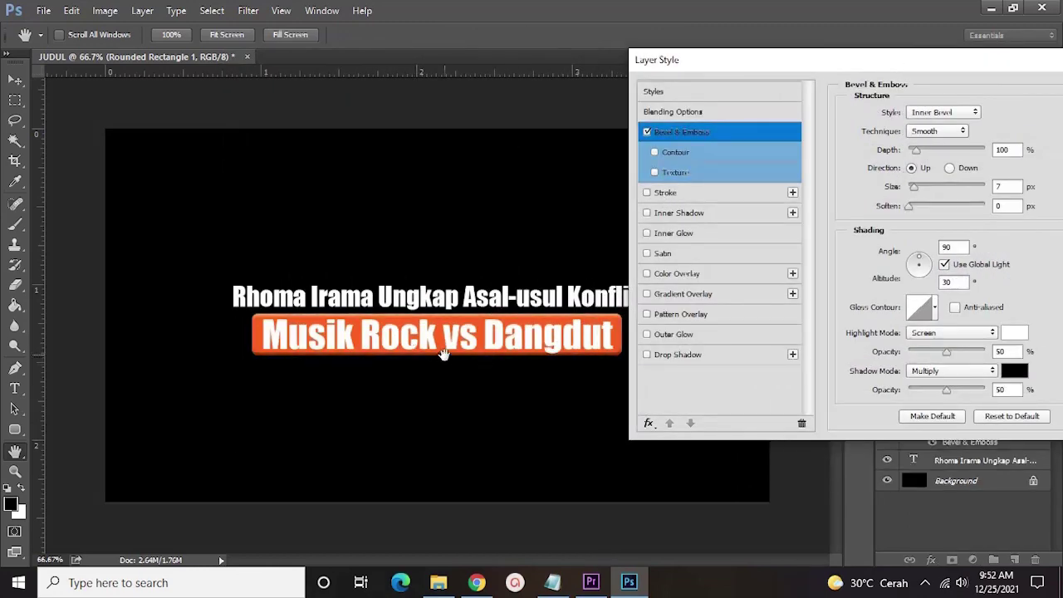
click(678, 354)
drag(814, 60, 783, 65)
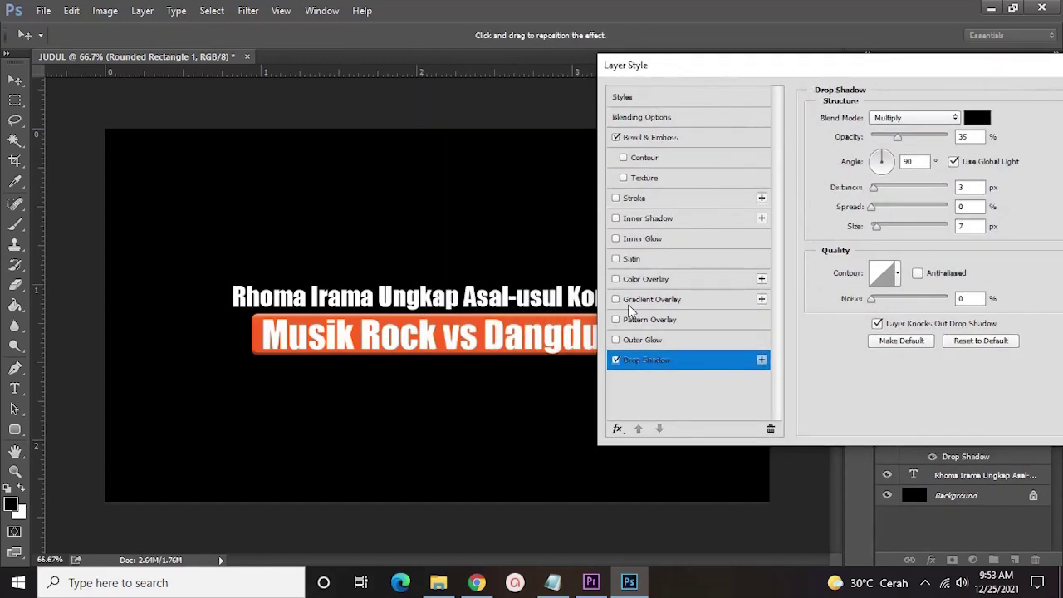
Add a Gradient Overlay to the rounded rectangle and open the color of the gradient's green stop at location 0% for editing
click(634, 300)
drag(706, 65, 788, 77)
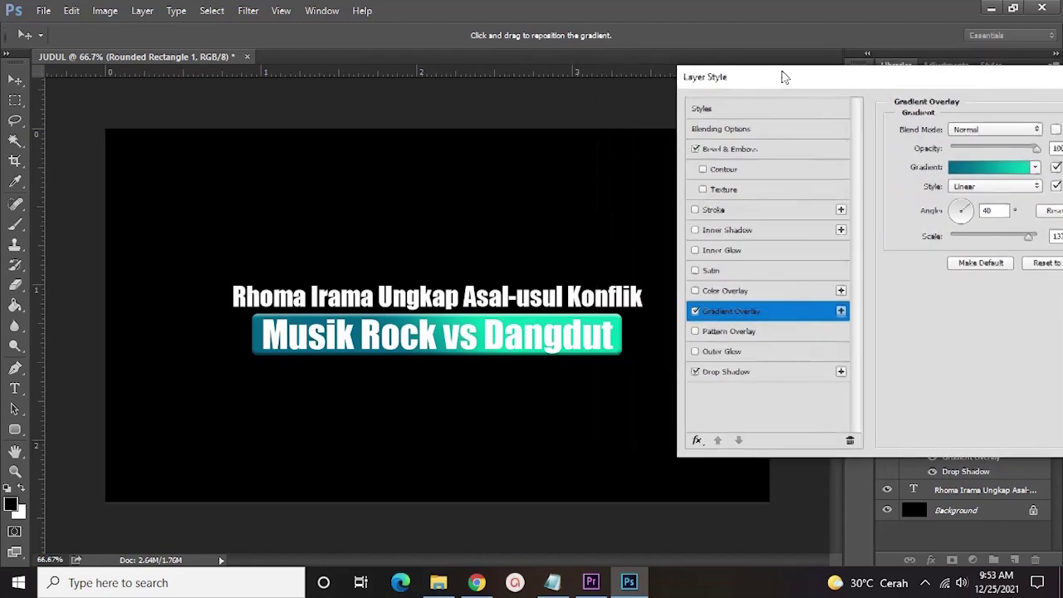
click(965, 173)
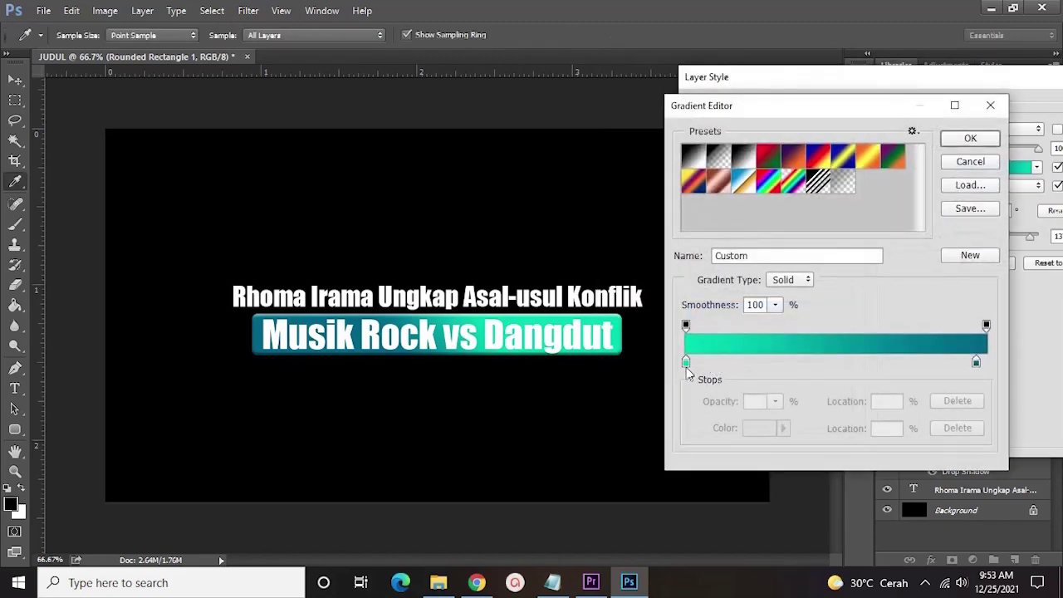
click(685, 362)
click(760, 428)
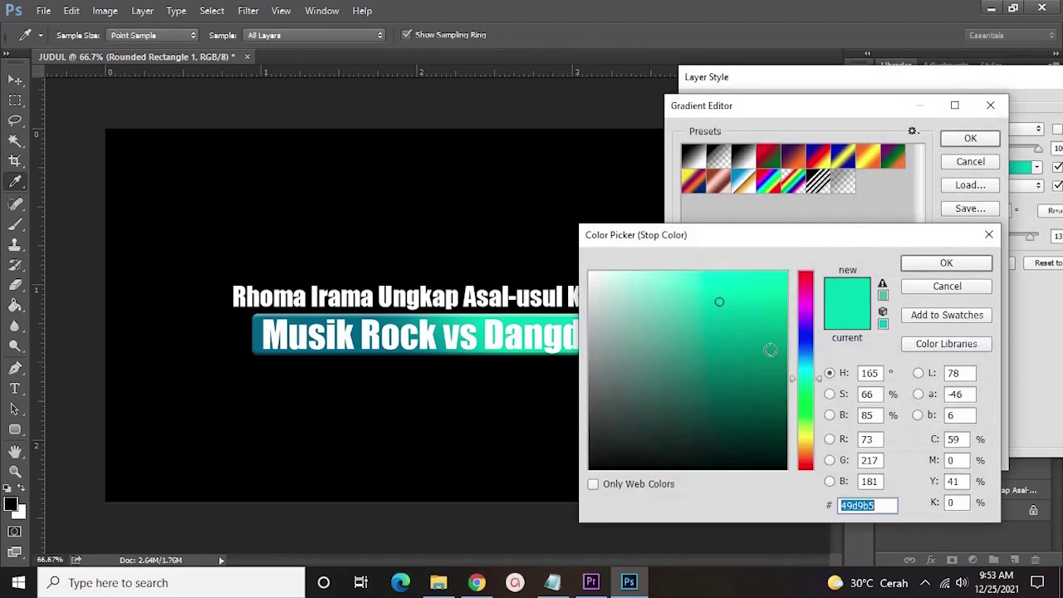
Try magenta, violet, dark yellow and muted teal shades for the gradient stop at location 0%
drag(810, 384, 810, 295)
click(784, 297)
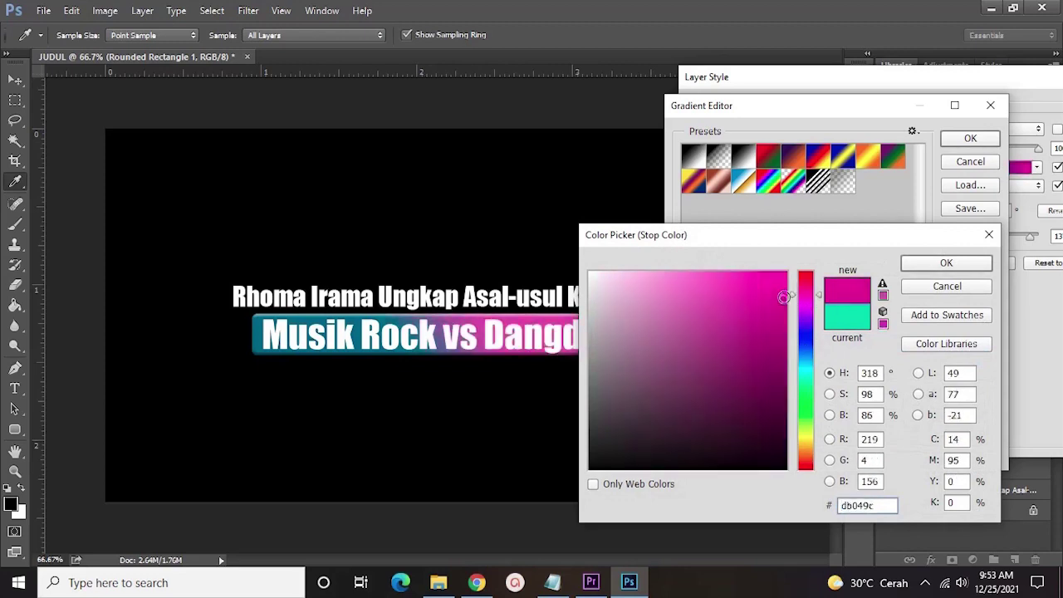
click(772, 355)
drag(773, 355, 758, 344)
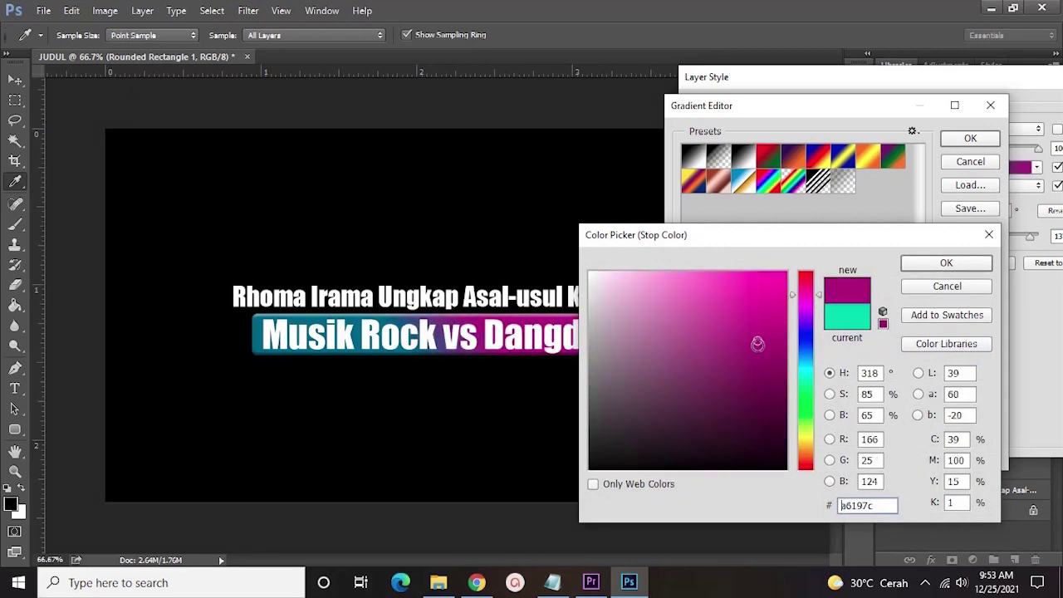
drag(818, 457, 808, 318)
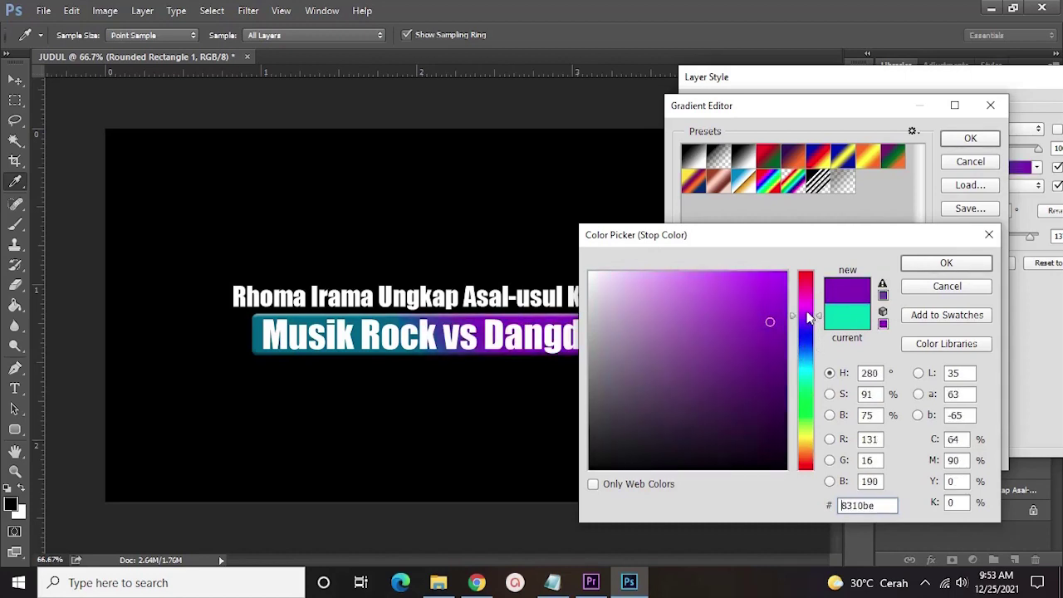
drag(821, 438, 818, 450)
click(759, 337)
mouse_move(759, 338)
mouse_down()
mouse_move(761, 410)
mouse_move(785, 301)
mouse_up()
drag(804, 447, 805, 439)
mouse_move(769, 299)
mouse_down()
mouse_move(768, 287)
mouse_move(775, 393)
mouse_move(739, 423)
mouse_move(674, 433)
mouse_up()
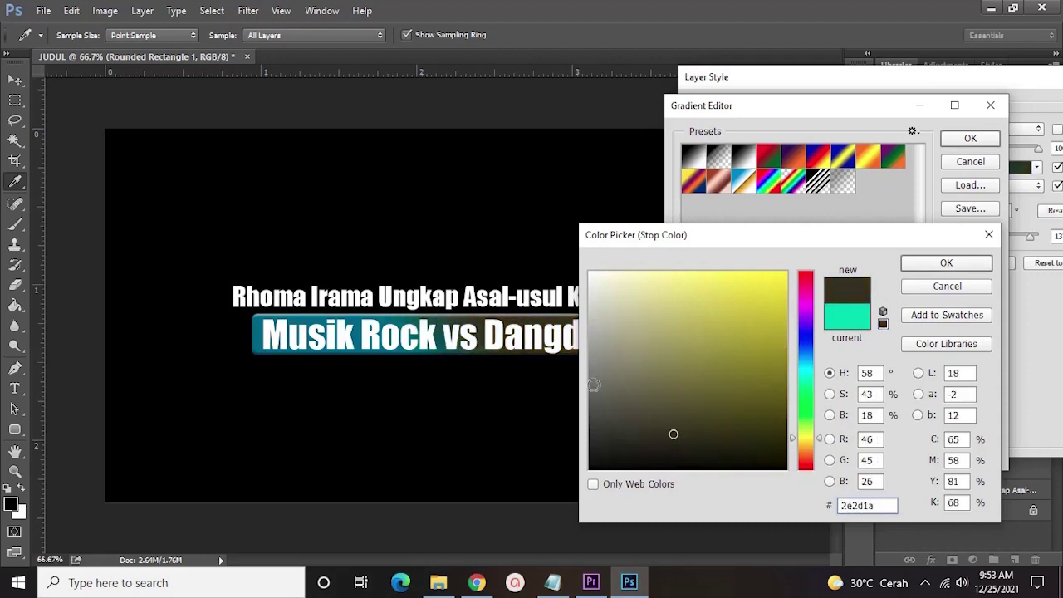
click(804, 370)
mouse_move(748, 337)
mouse_down()
mouse_move(751, 310)
mouse_move(691, 345)
mouse_move(625, 320)
mouse_move(661, 361)
mouse_up()
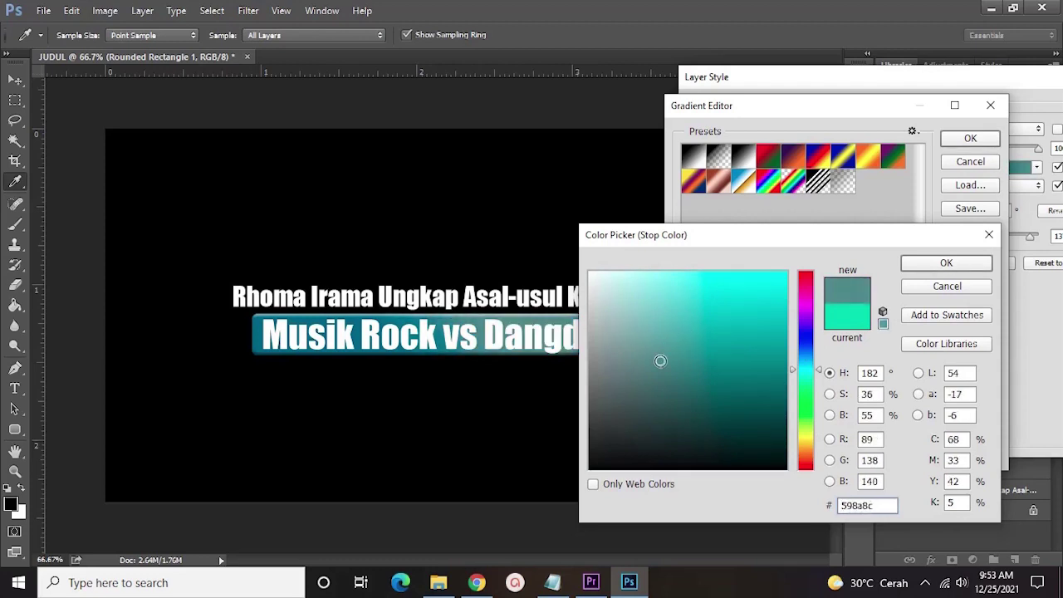
Set the gradient stop at location 0% to the dark magenta 91096f
click(808, 298)
click(764, 304)
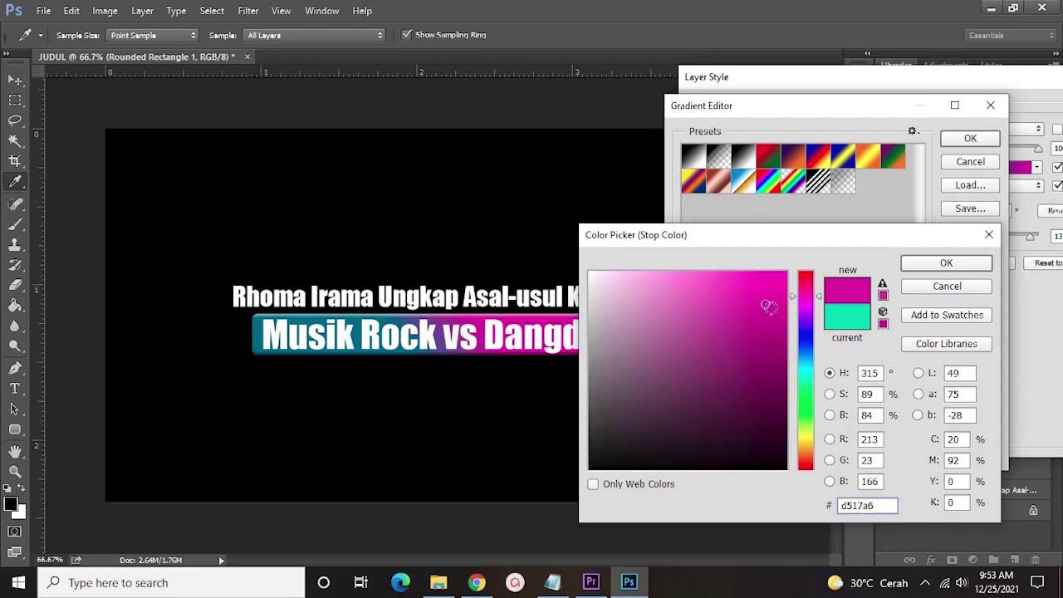
drag(768, 307, 770, 344)
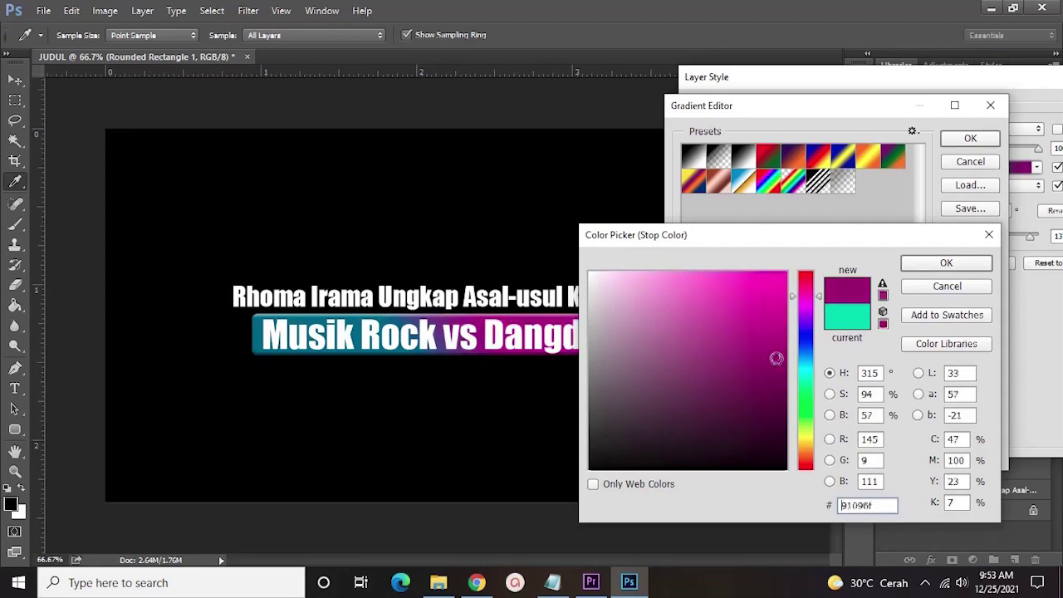
click(947, 263)
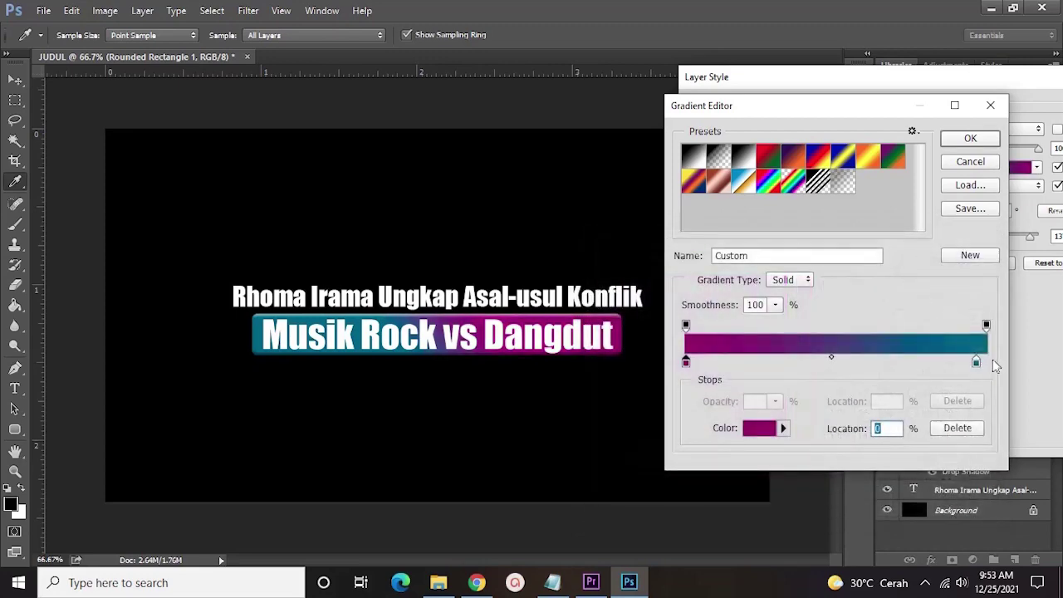
Change the gradient's teal end stop to the dark purple 330b4d and apply the layer style to the rounded rectangle
click(761, 427)
click(676, 355)
drag(828, 359, 821, 316)
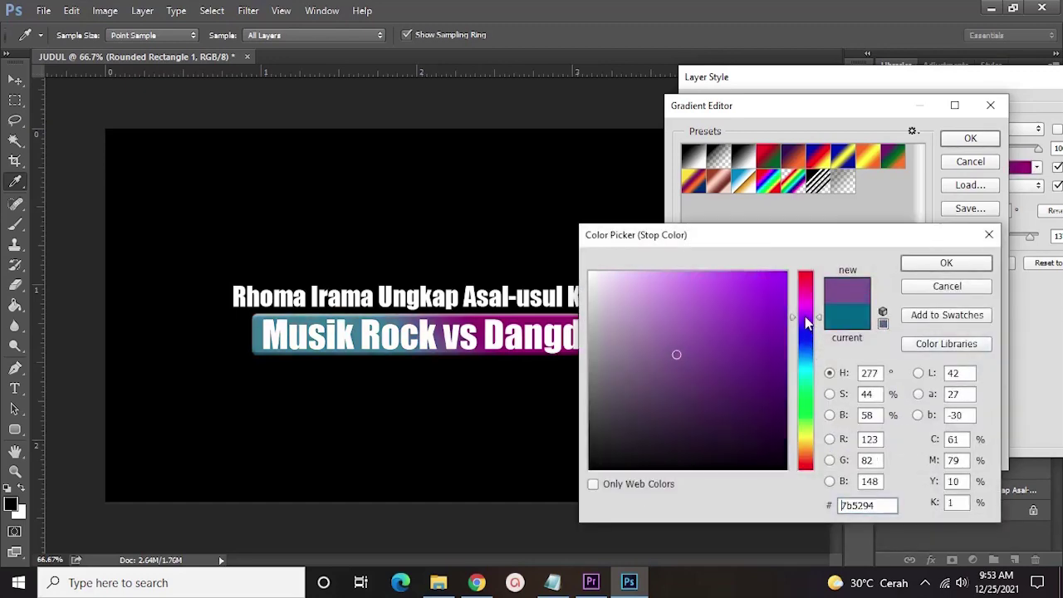
click(721, 288)
click(645, 308)
click(695, 371)
click(747, 398)
drag(747, 398, 758, 410)
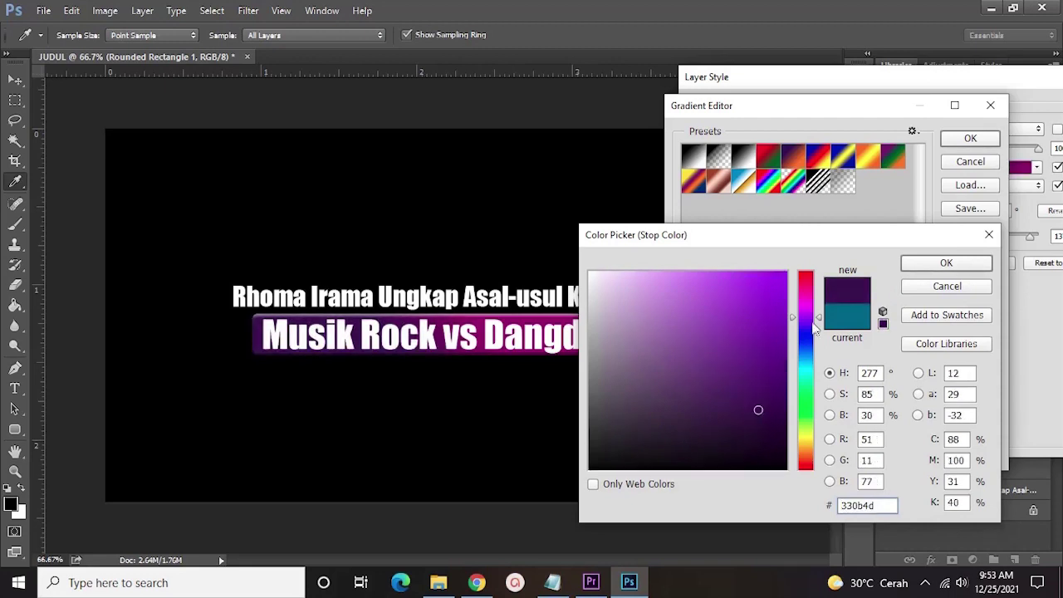
click(938, 262)
click(964, 139)
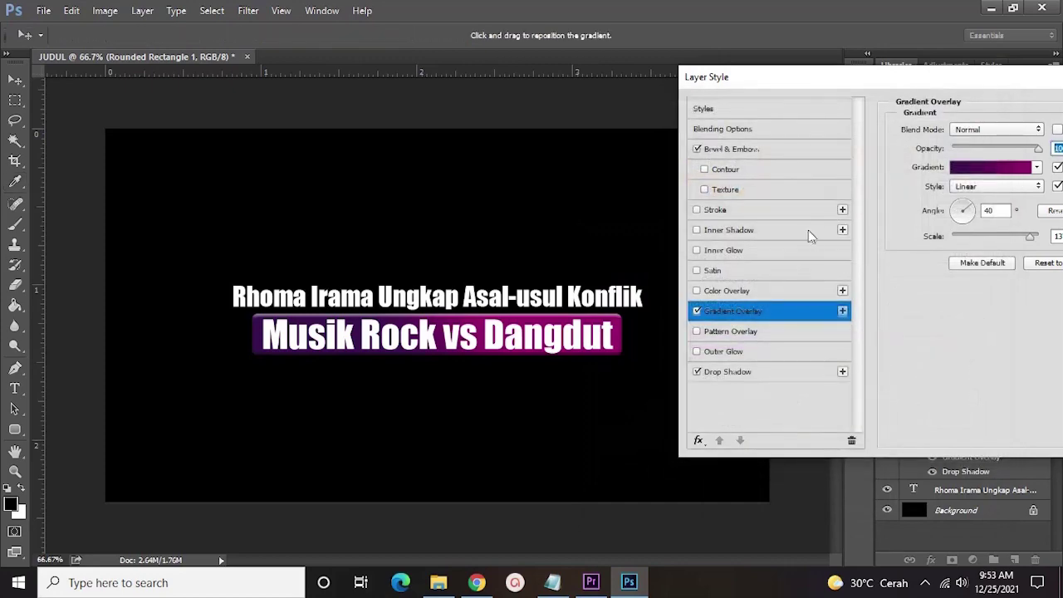
drag(745, 98, 520, 121)
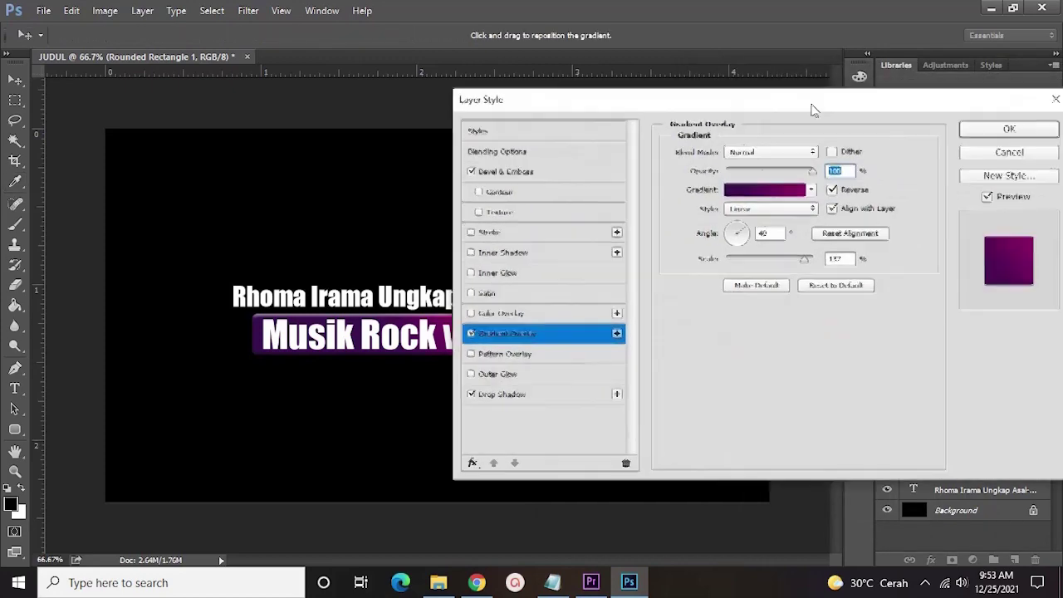
click(1009, 130)
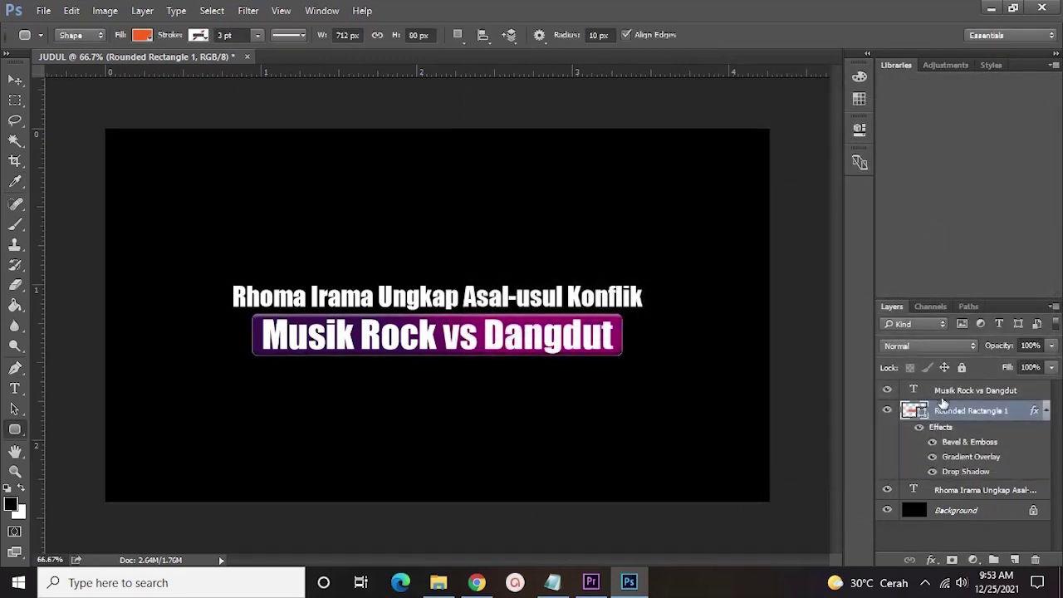
Apply Drop Shadow and Bevel & Emboss effects to the "Musik Rock vs Dangdut" text layer
click(942, 390)
right_click(941, 390)
click(760, 109)
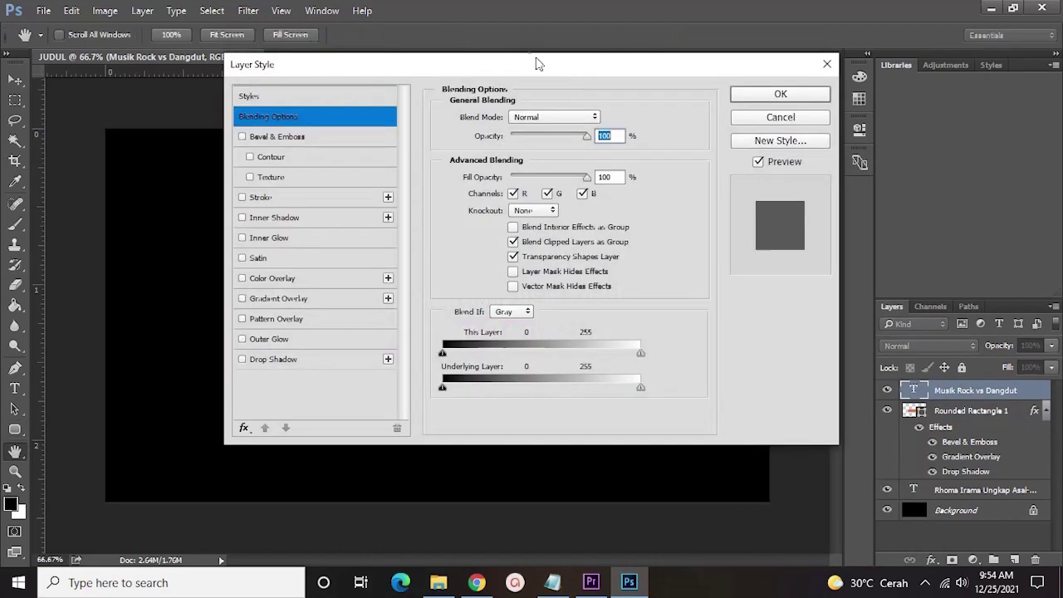
drag(532, 65, 927, 64)
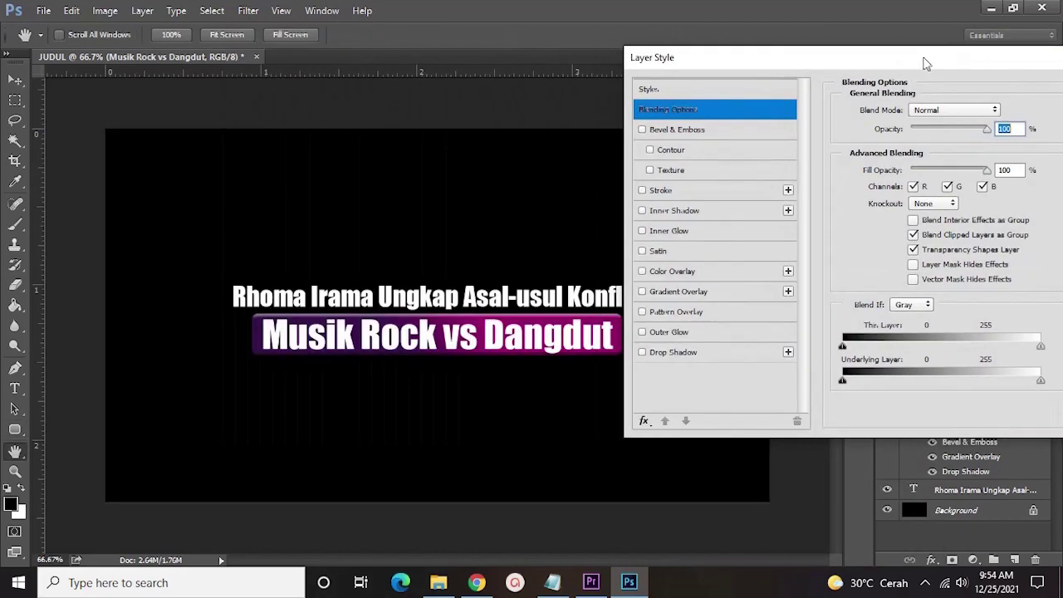
click(677, 352)
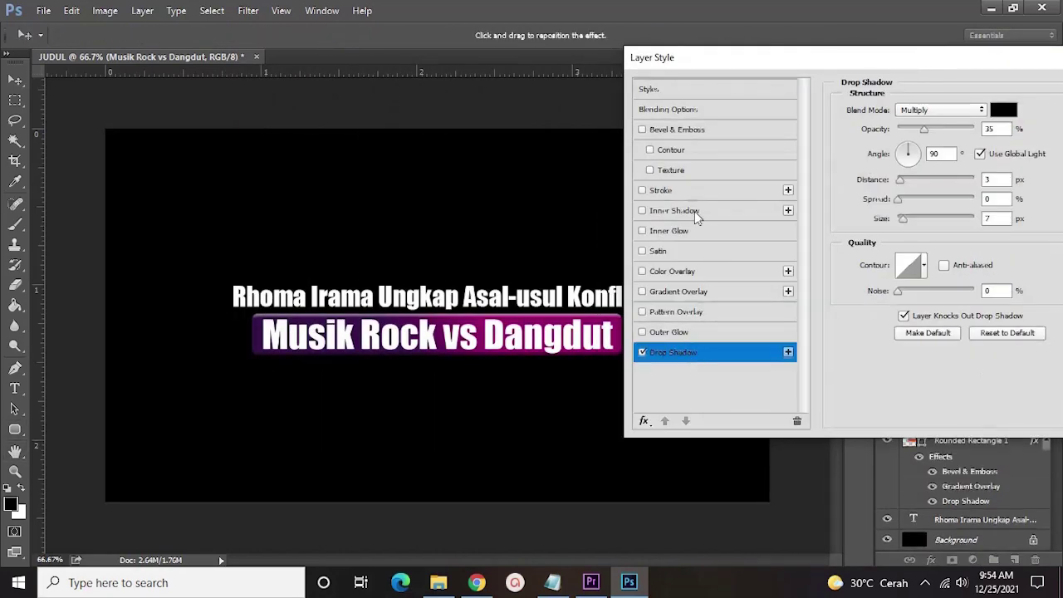
click(682, 130)
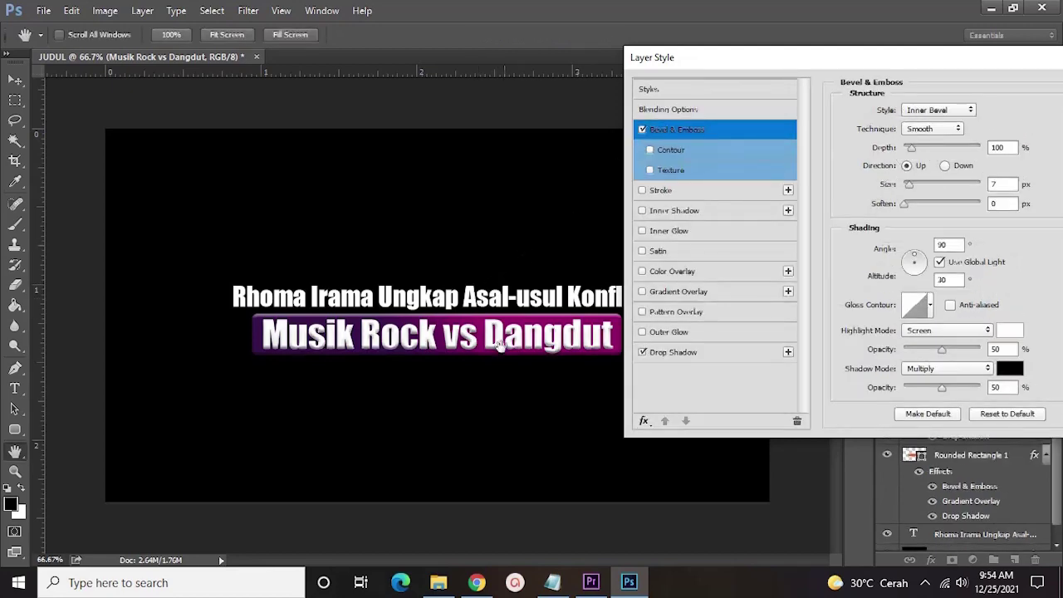
drag(947, 58, 745, 66)
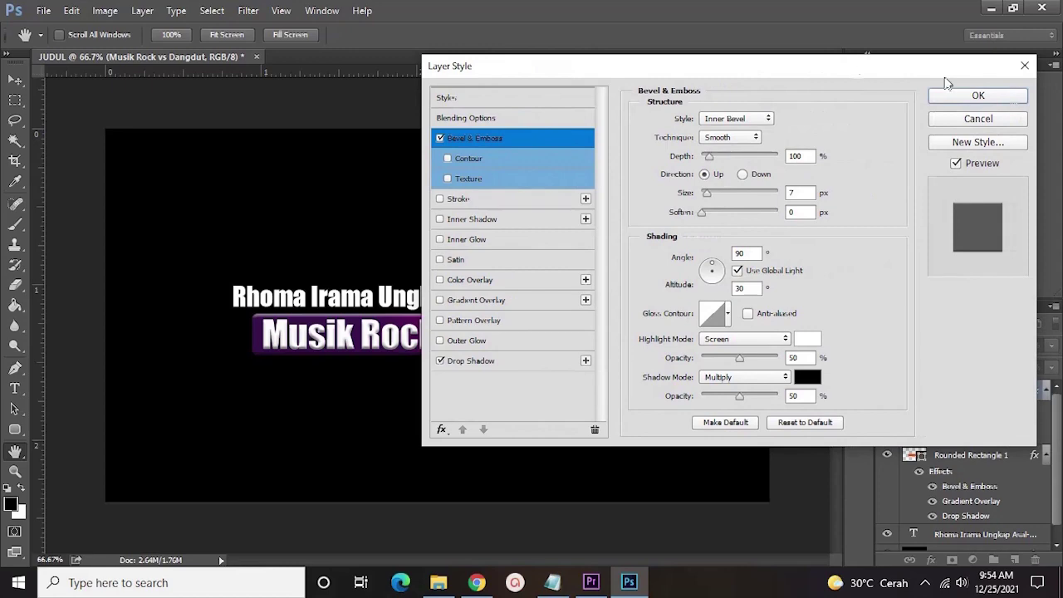
click(1013, 97)
Apply Drop Shadow and Bevel & Emboss with a reduced bevel size to the "Rhoma Irama Ungkap Asal-usul Konflik" text layer
scroll(974, 472, down, 1)
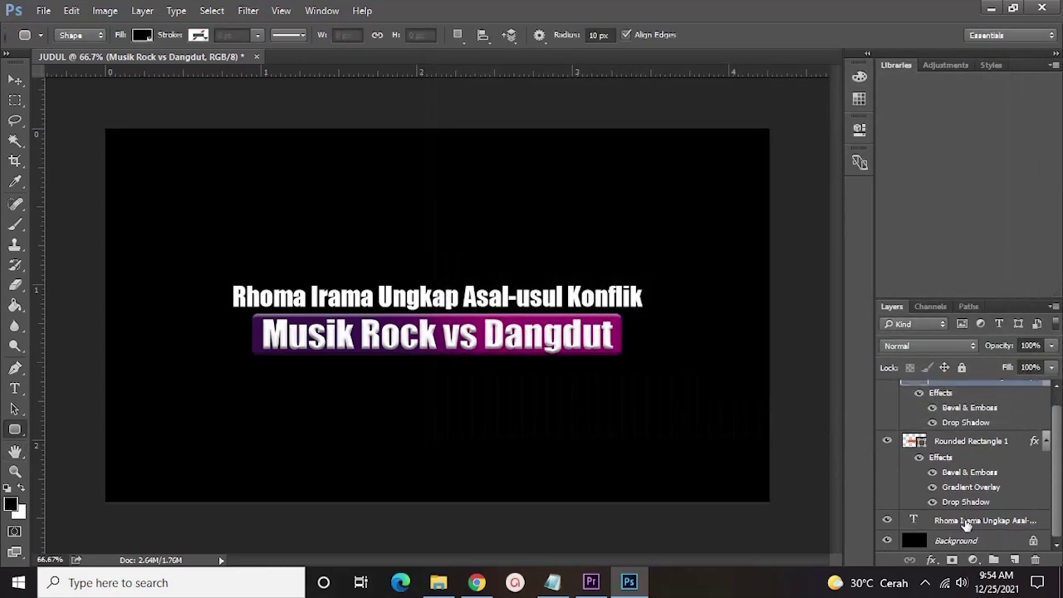
right_click(966, 525)
click(822, 62)
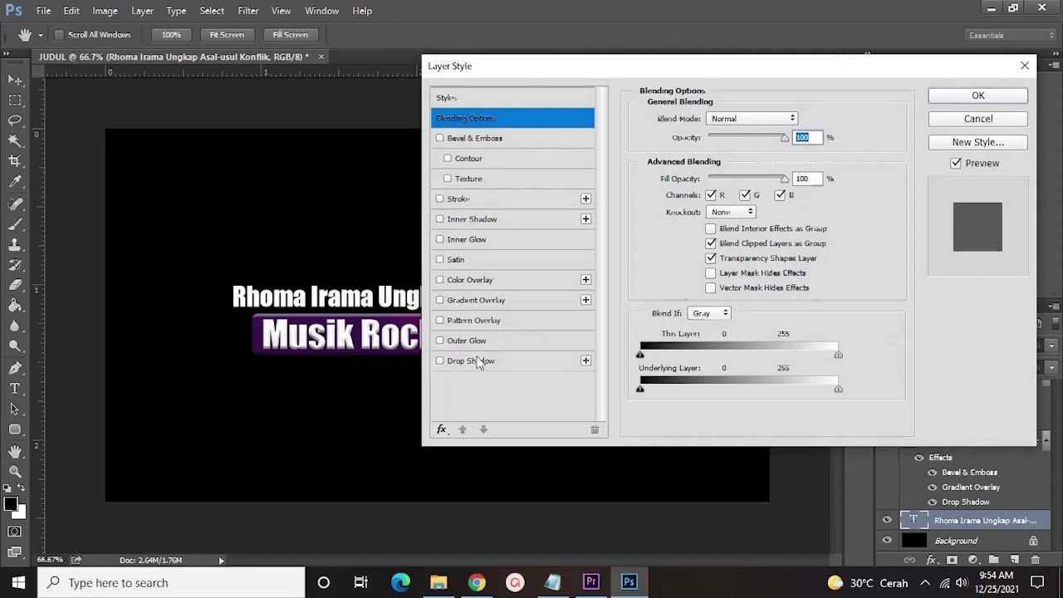
click(479, 362)
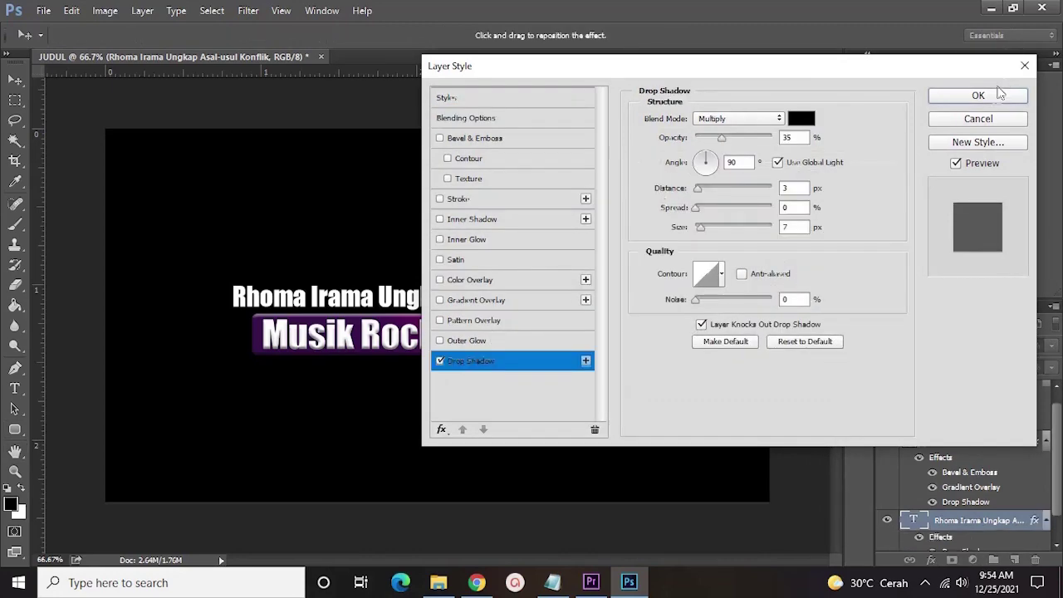
click(543, 139)
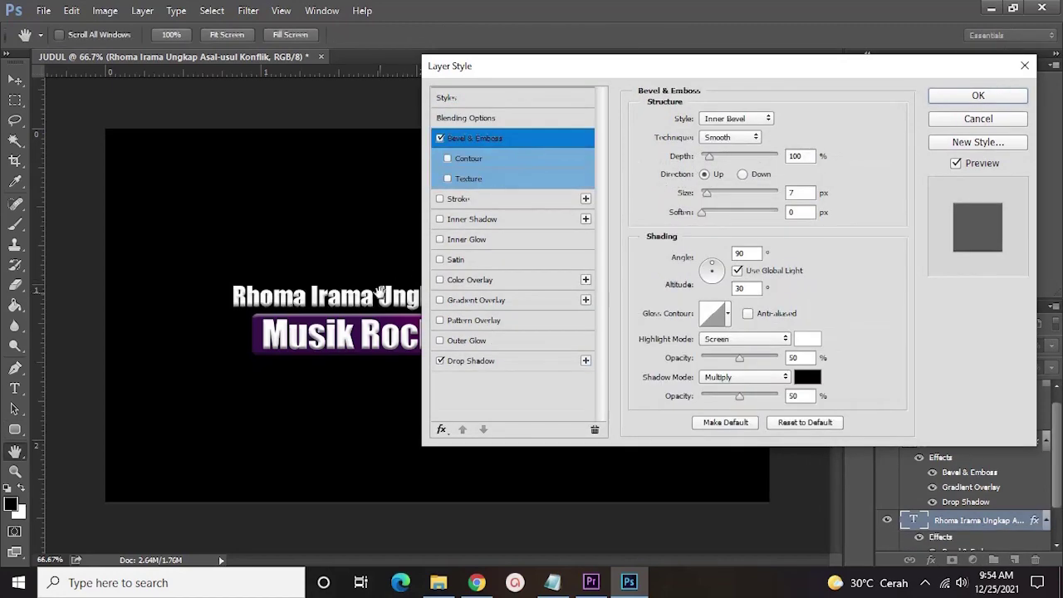
drag(724, 58, 848, 42)
drag(830, 178, 829, 178)
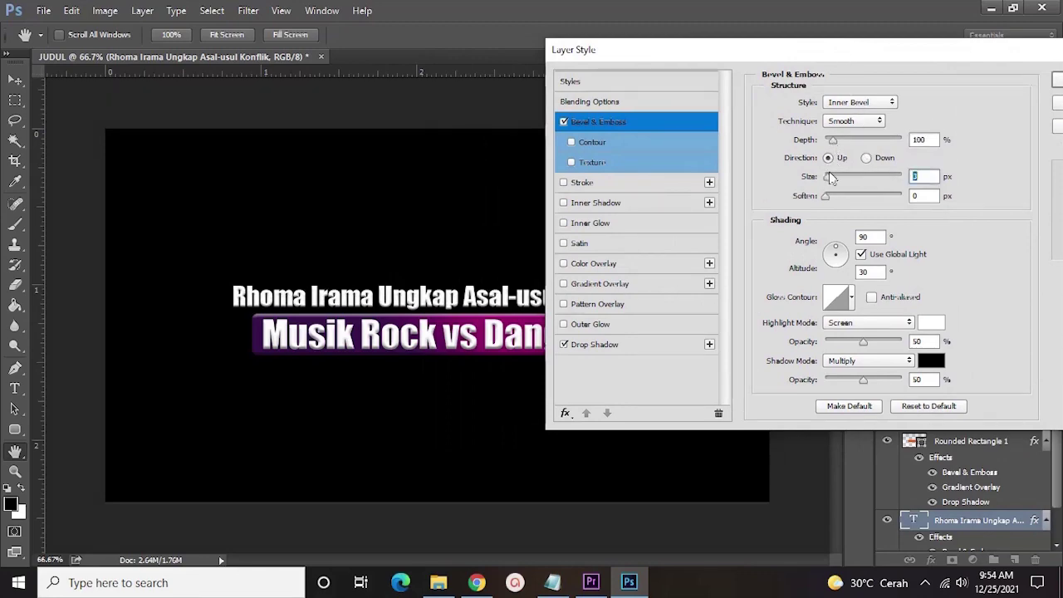
drag(852, 56, 711, 54)
click(962, 77)
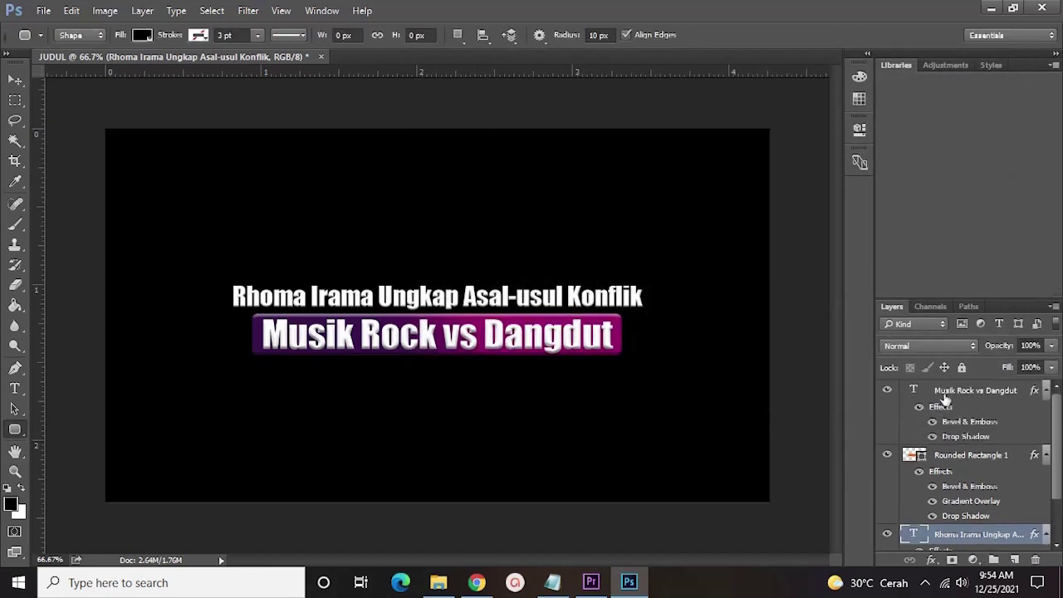
Group both text layers with the rounded rectangle and scale the group up slightly, keeping it centred on the canvas
shift+click(946, 392)
key(ctrl+g)
key(ctrl+t)
drag(499, 328, 495, 320)
drag(637, 349, 674, 361)
drag(567, 323, 556, 316)
key(Return)
key(u)
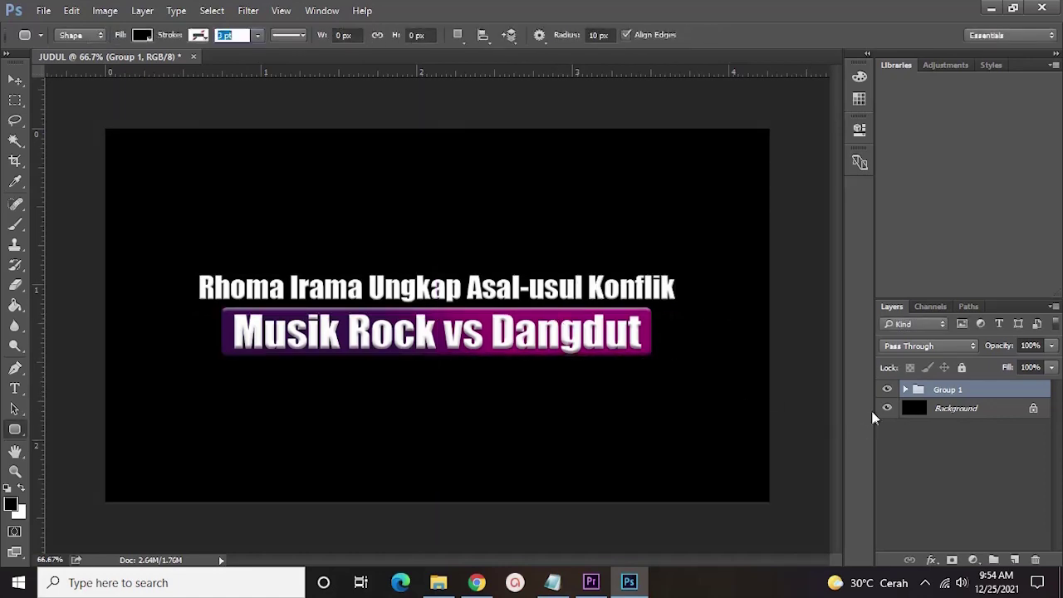
Hide the black Background layer and export the title as a transparent PNG named JUDUL in the Duo DavinaBrinet folder
click(887, 410)
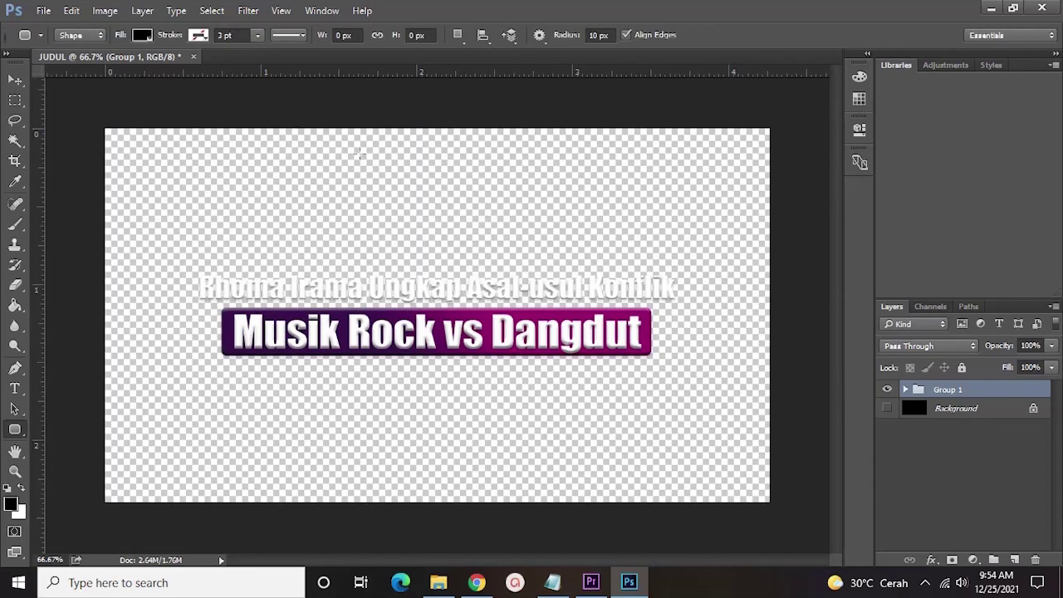
click(46, 10)
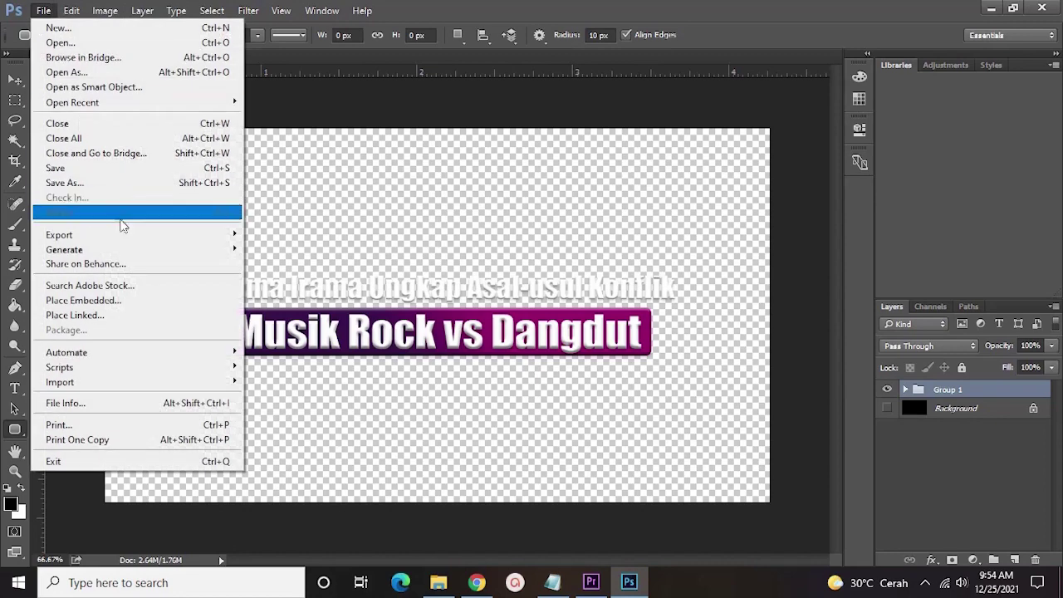
mouse_move(127, 234)
click(288, 234)
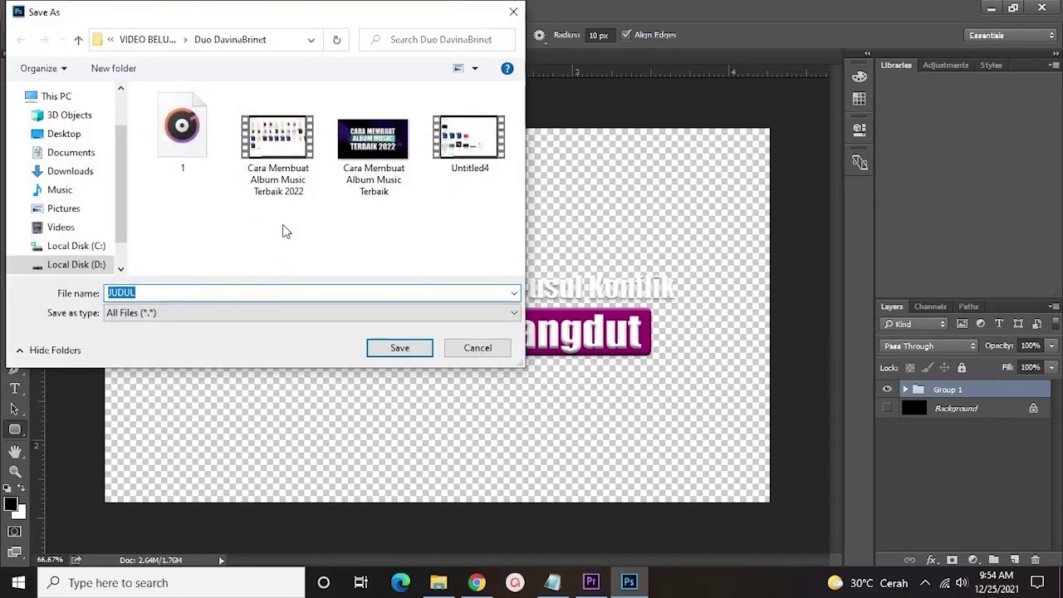
key(Return)
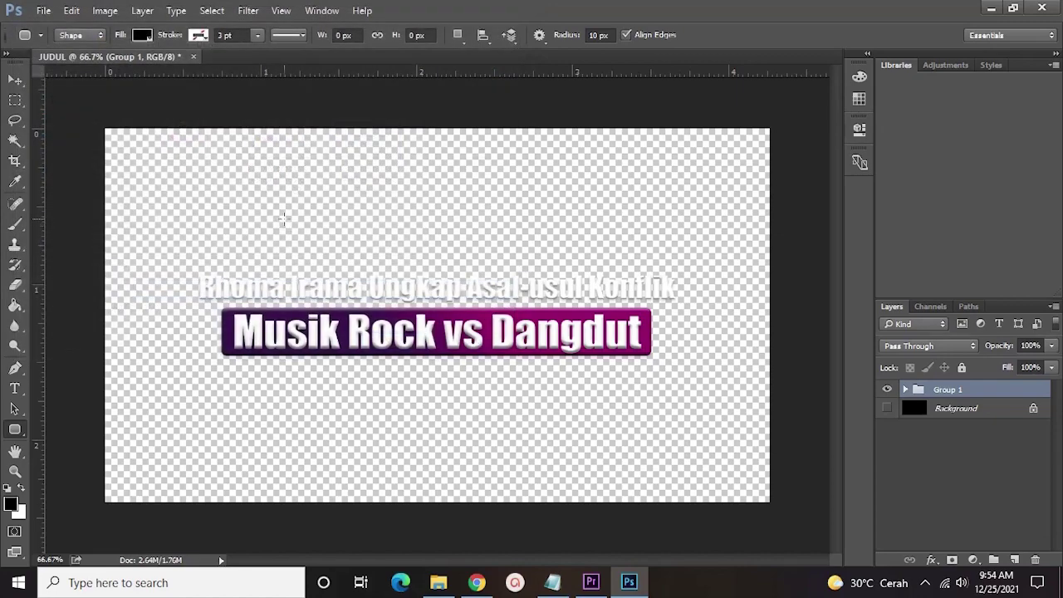
Import JUDUL.png from File Explorer into the BERITA MUSIC project in Premiere Pro and place it on V4 at the sequence start
key(alt+Tab)
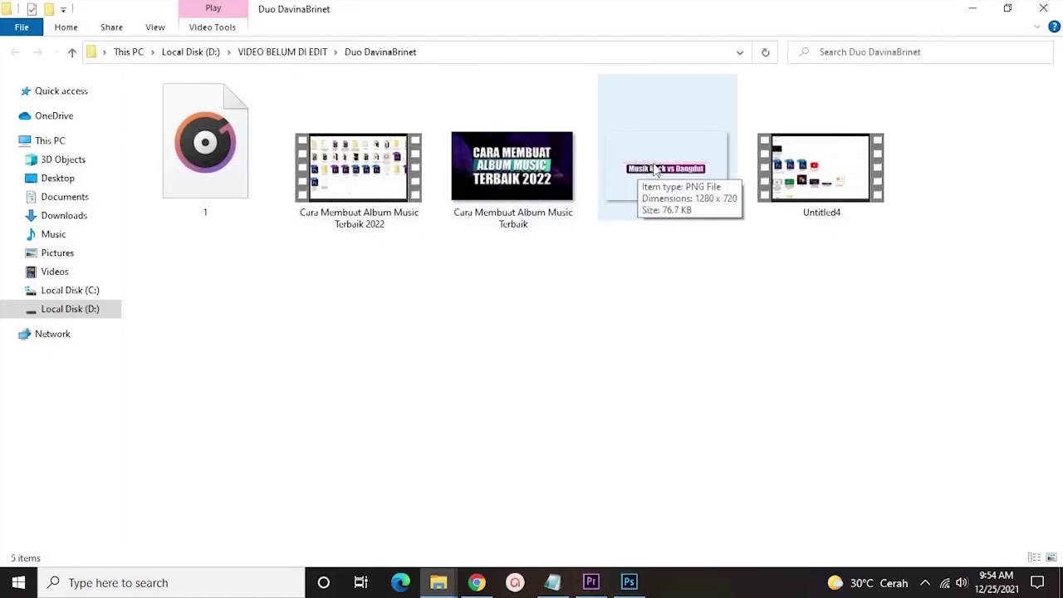
drag(657, 145, 79, 224)
click(80, 226)
drag(182, 137, 555, 407)
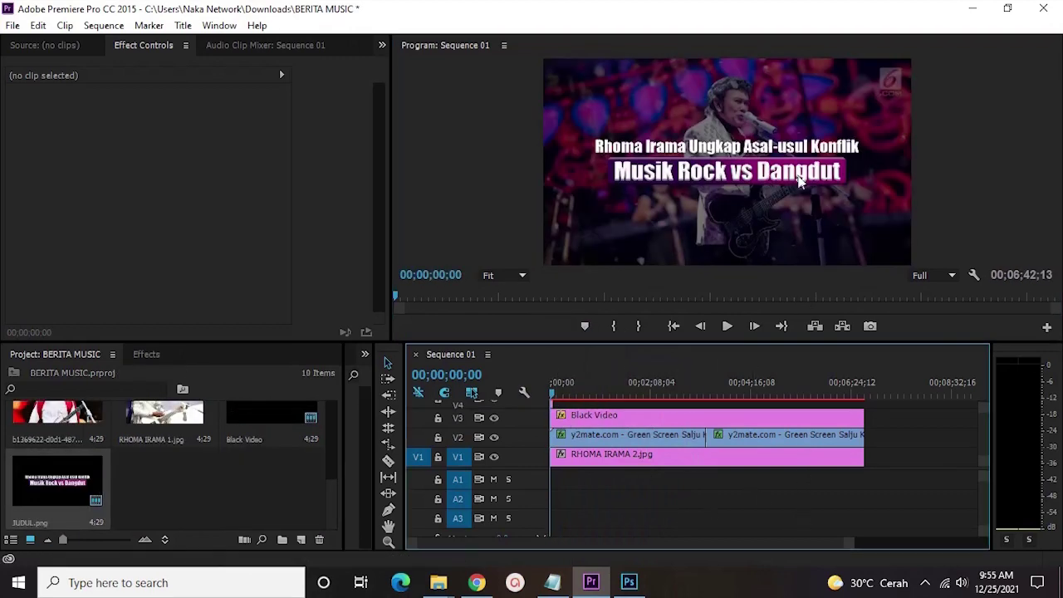
Move the JUDUL.png clip on track V4 so it starts at about 2.5 seconds
scroll(739, 531, up, 5)
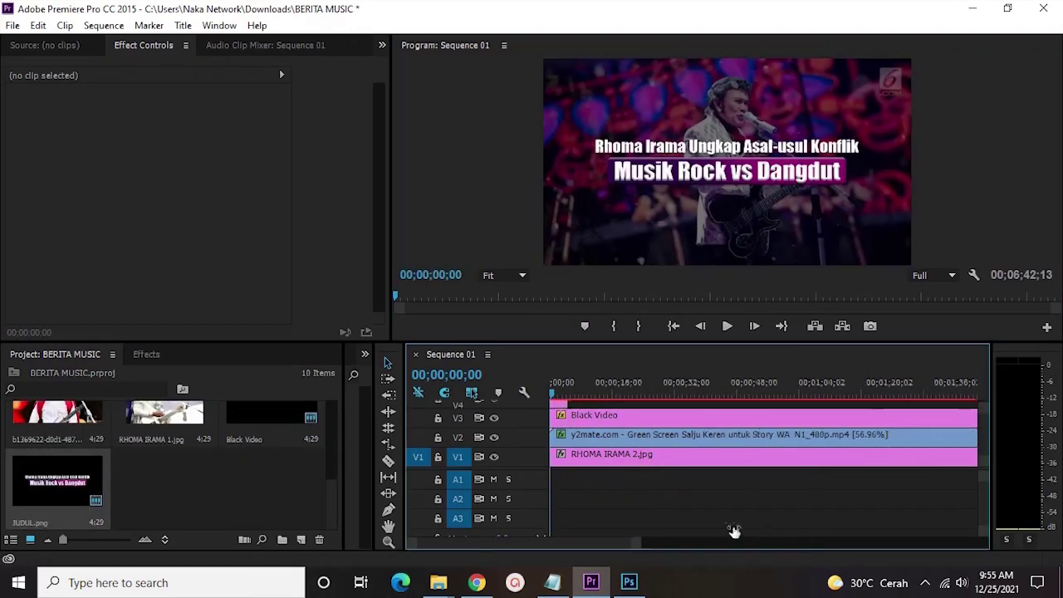
scroll(698, 511, up, 2)
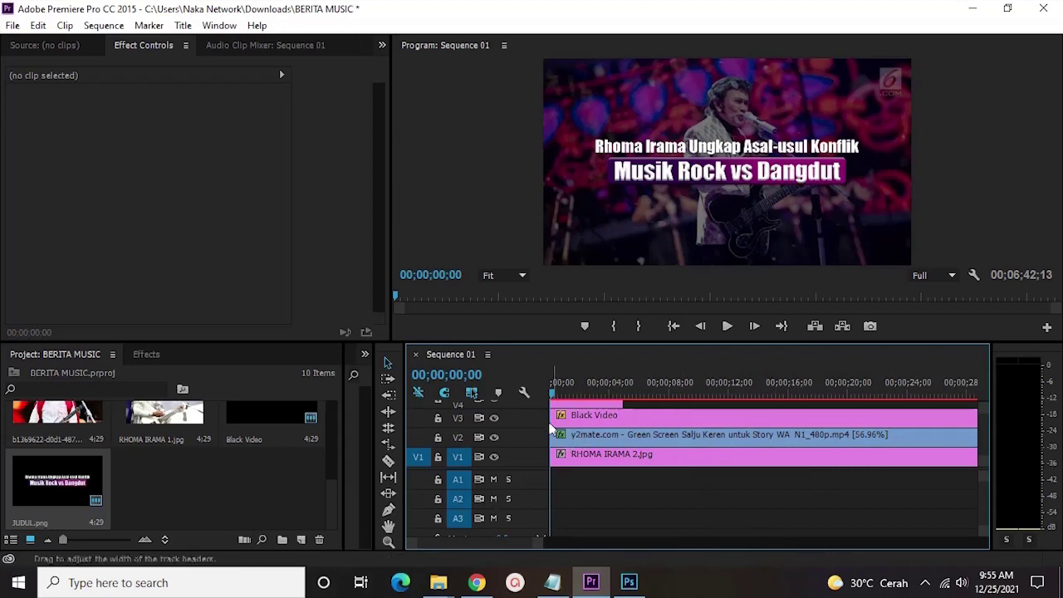
drag(584, 407, 620, 407)
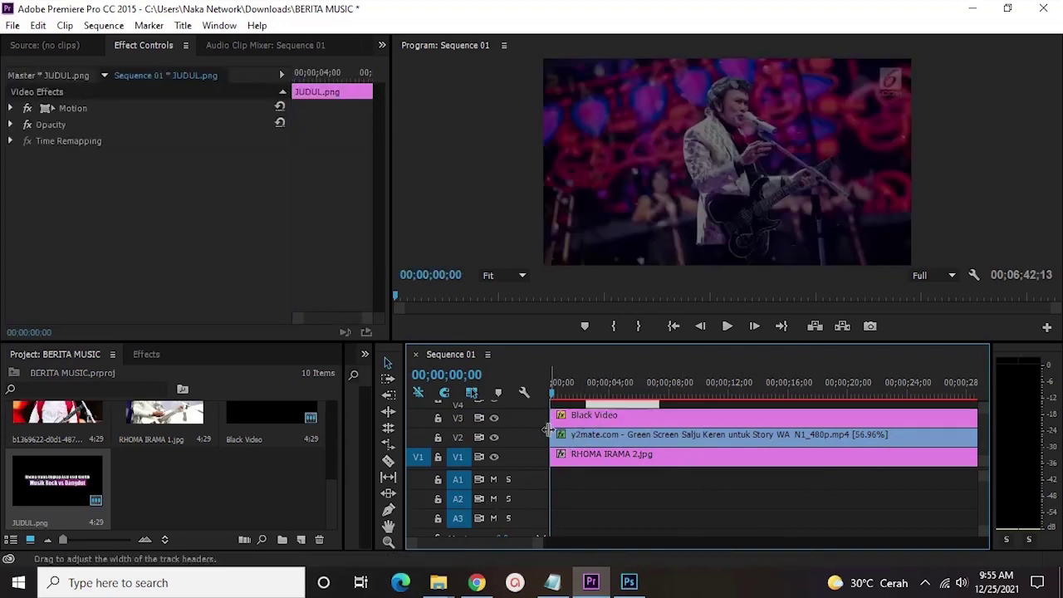
Apply the default transition at the start of the RHOMA IRAMA 2.jpg clip on V1 and the green-screen snow clip on V2
right_click(559, 434)
click(600, 481)
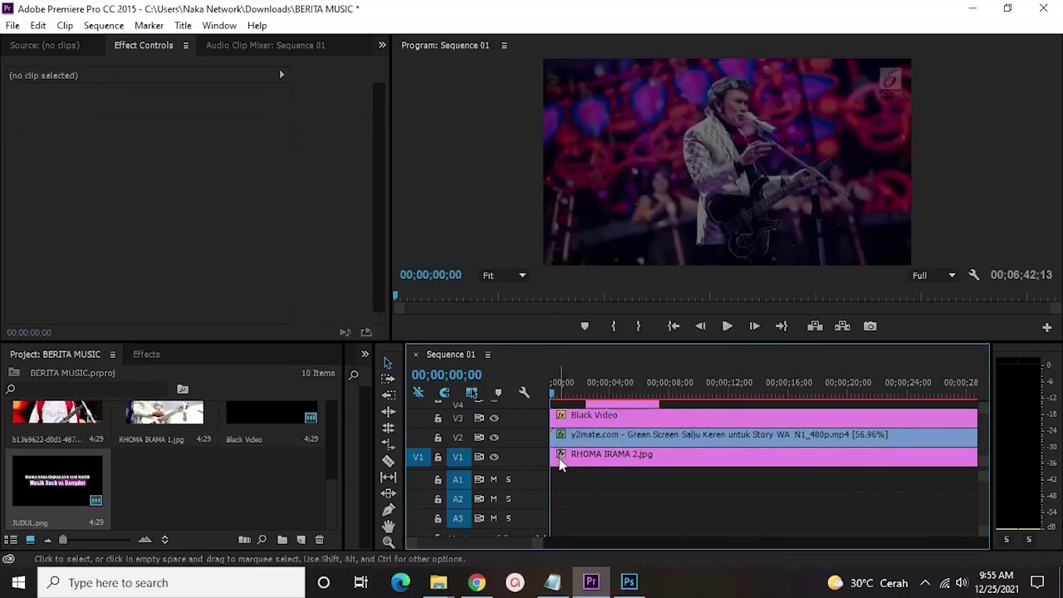
right_click(556, 455)
click(605, 424)
right_click(555, 440)
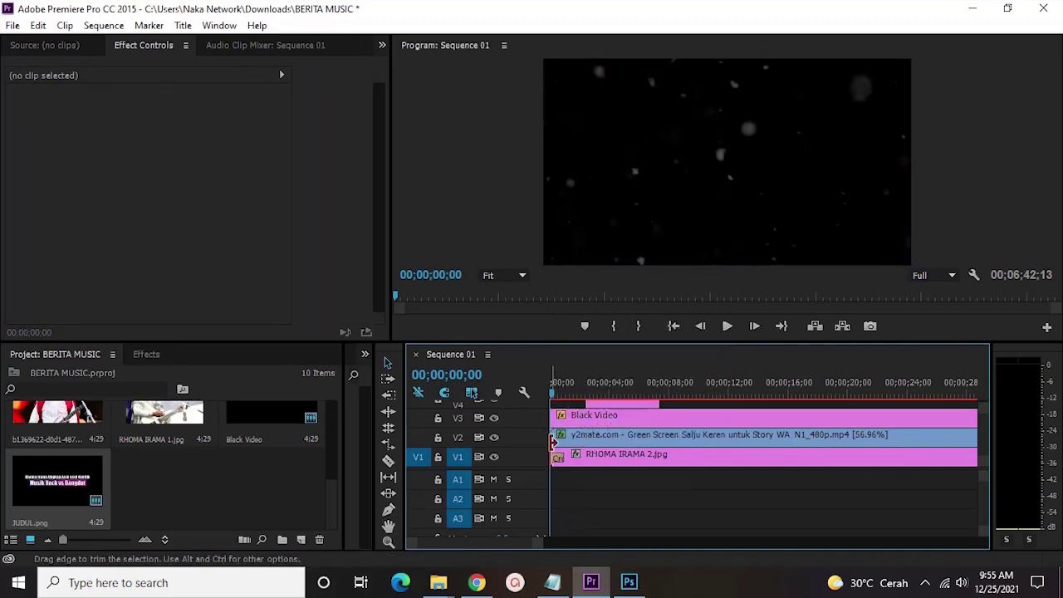
click(651, 378)
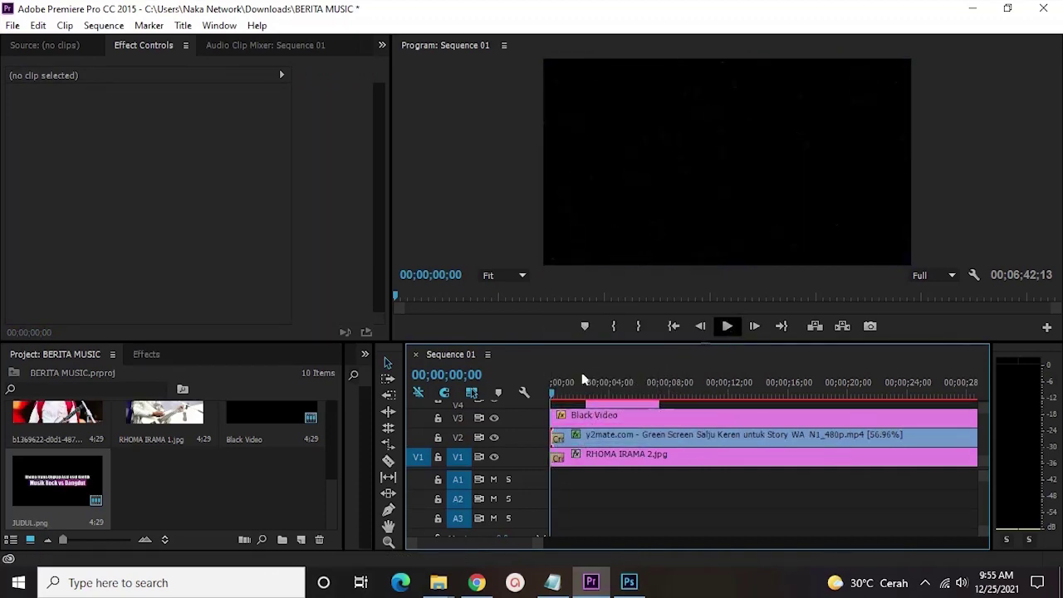
Add the Val Holla music file to audio track A1 at the sequence start and briefly play it back
scroll(166, 465, up, 2)
drag(164, 440, 554, 479)
click(728, 328)
click(727, 331)
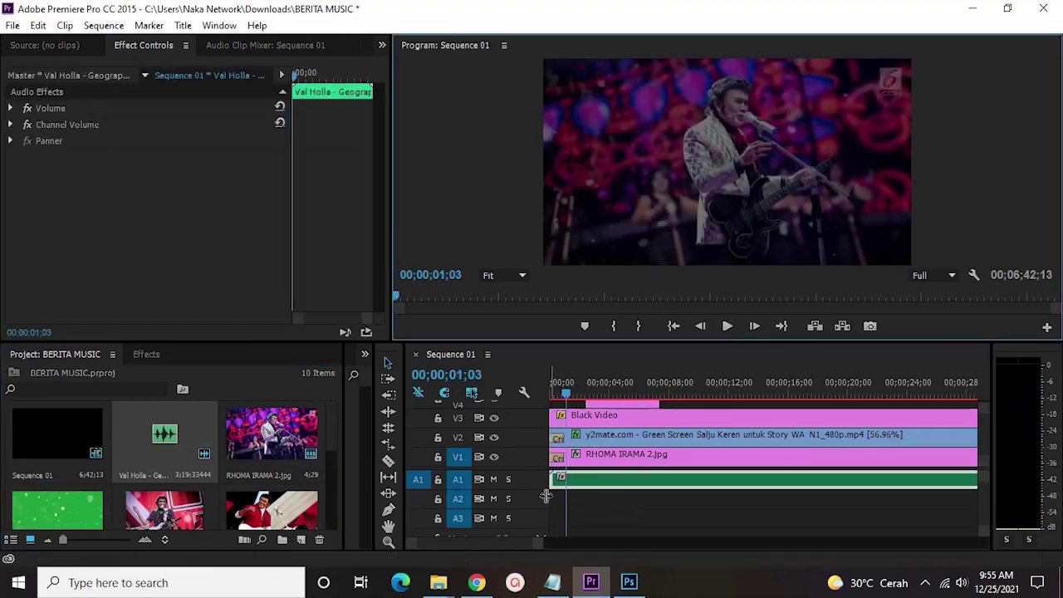
Apply the default audio transition at the start of the music clip on A1 and play the sequence from the beginning
right_click(552, 479)
click(698, 327)
click(696, 328)
click(674, 326)
click(727, 325)
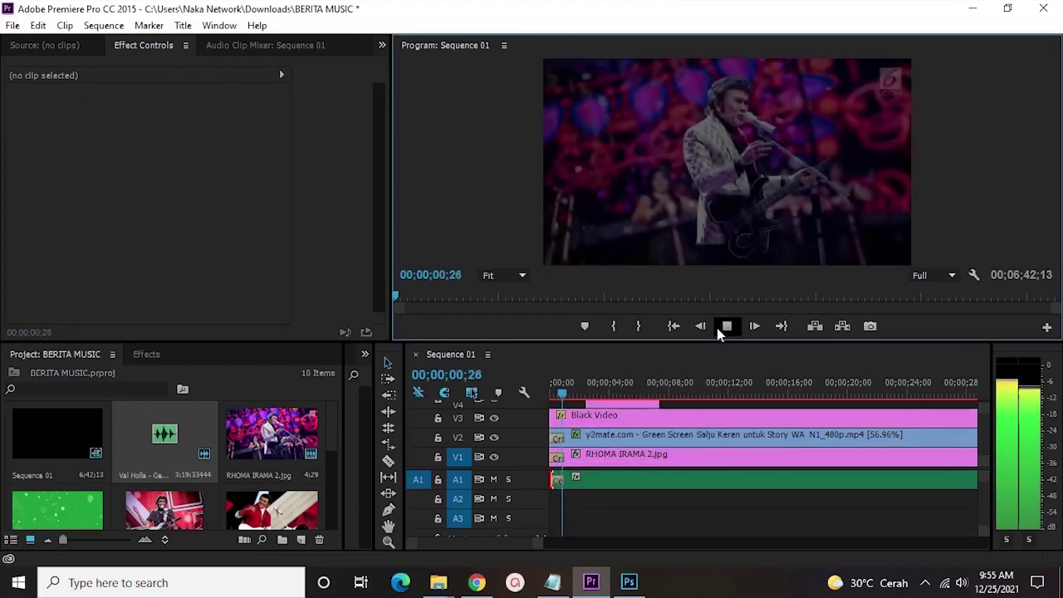
click(715, 511)
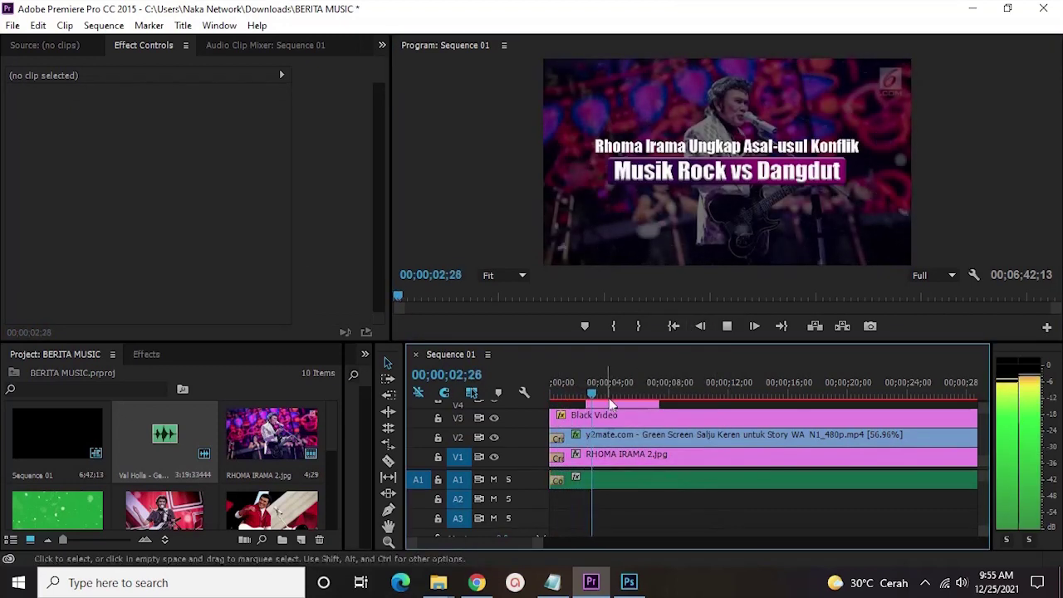
Stop playback and apply the default transition at the start of the JUDUL.png clip on V4
drag(590, 392, 597, 392)
right_click(591, 407)
click(690, 504)
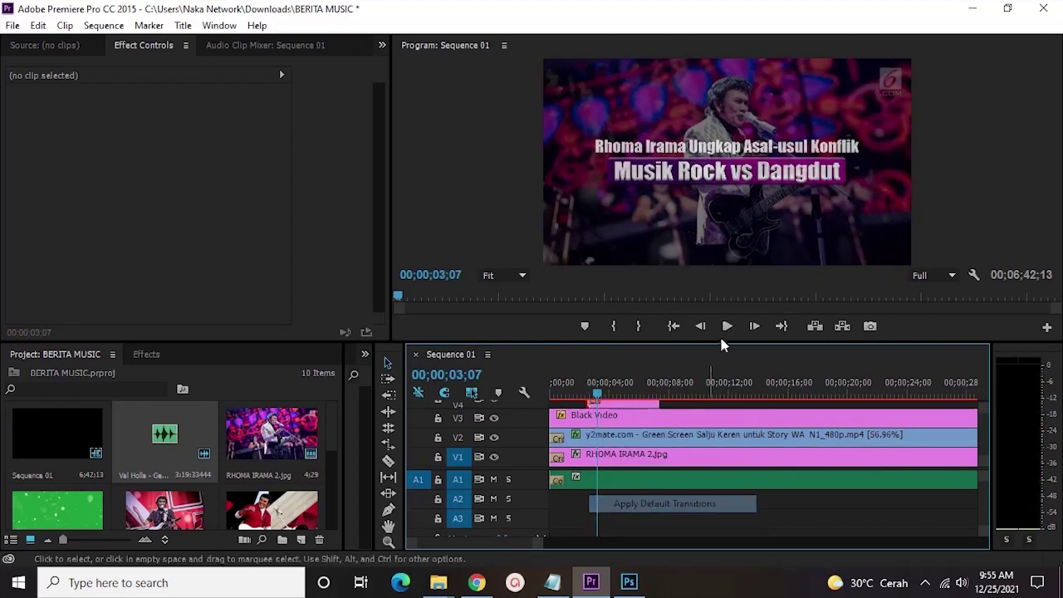
Play the sequence from the beginning to check how the title fades in and ends
mouse_move(726, 340)
mouse_down()
mouse_move(723, 332)
mouse_move(715, 348)
mouse_up()
click(544, 395)
key(space)
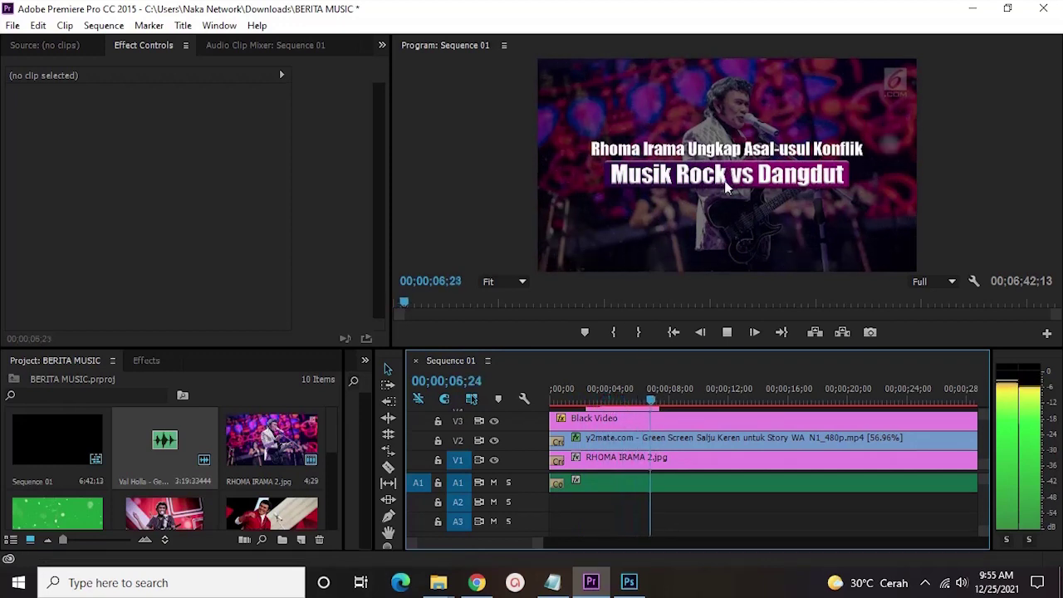
key(space)
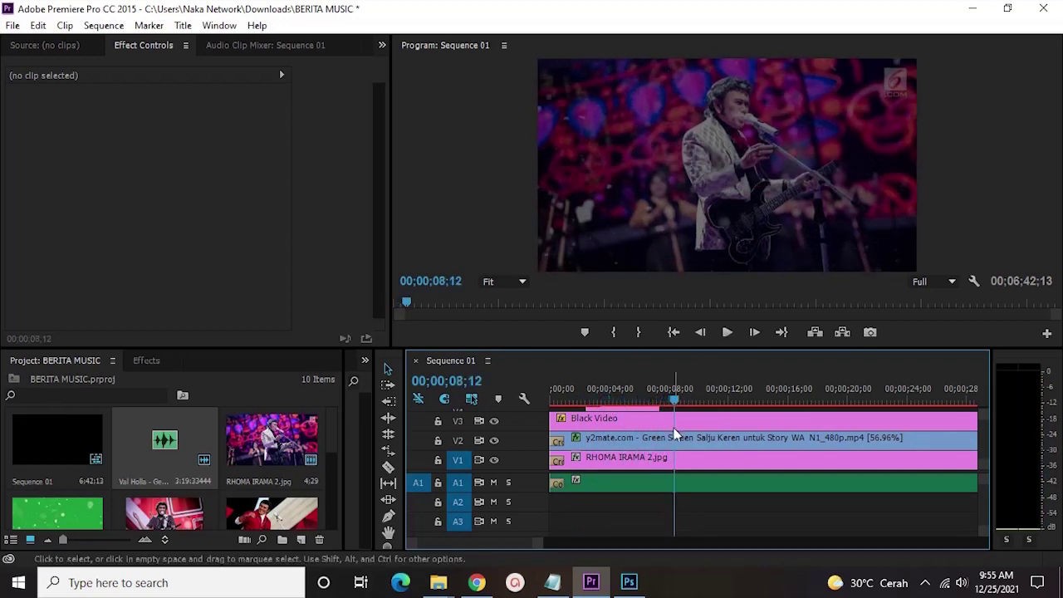
Extend the JUDUL.png clip on V4 to end at about 10 seconds and apply the default transition at its end
drag(706, 349, 706, 307)
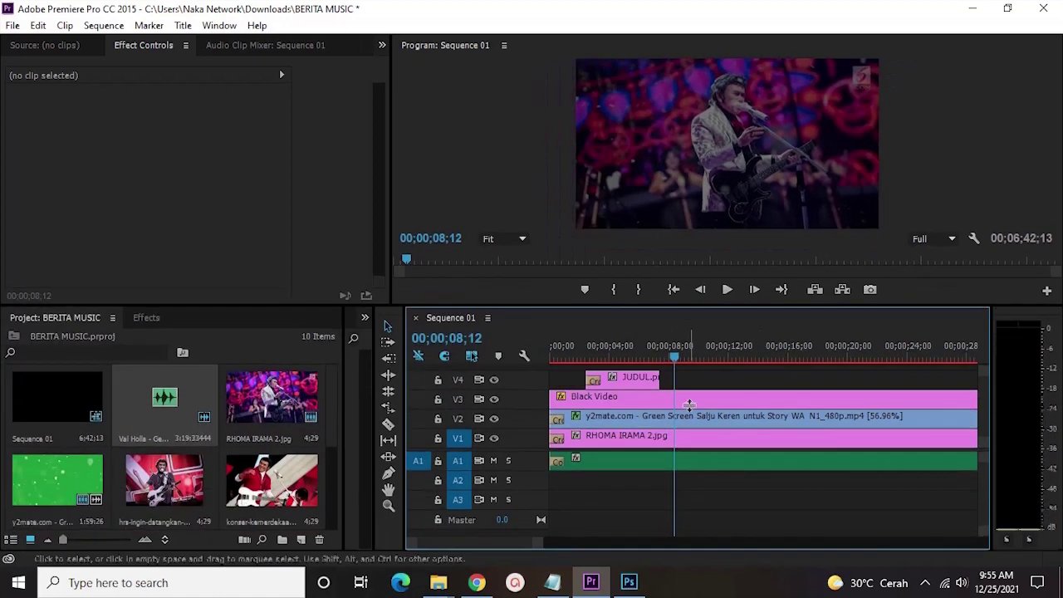
drag(679, 378, 705, 378)
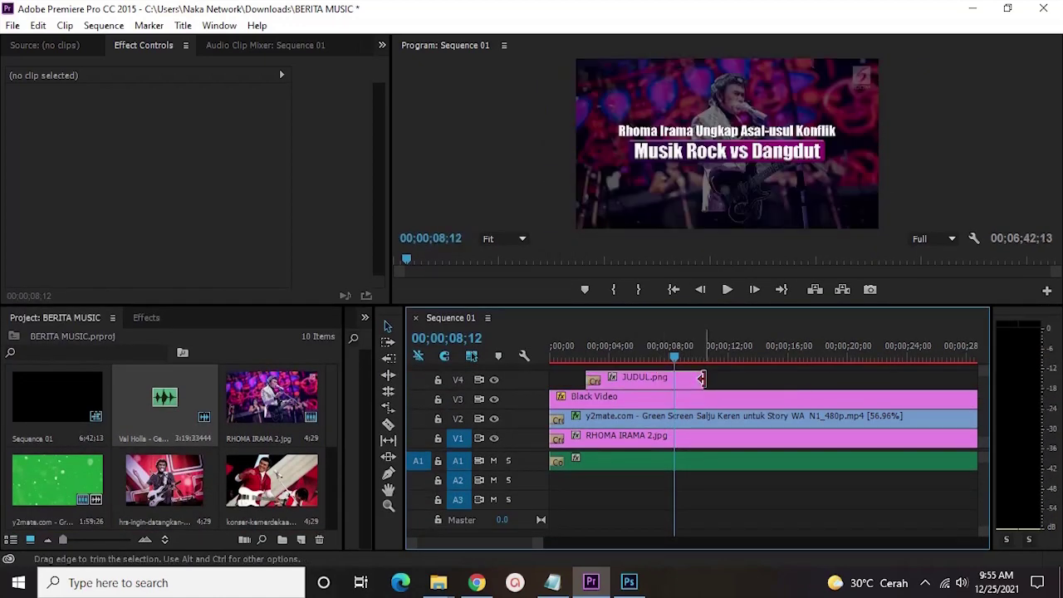
right_click(704, 379)
click(784, 482)
Play the opening of the sequence from before the title to past its end to review the title's transitions
key(equal)
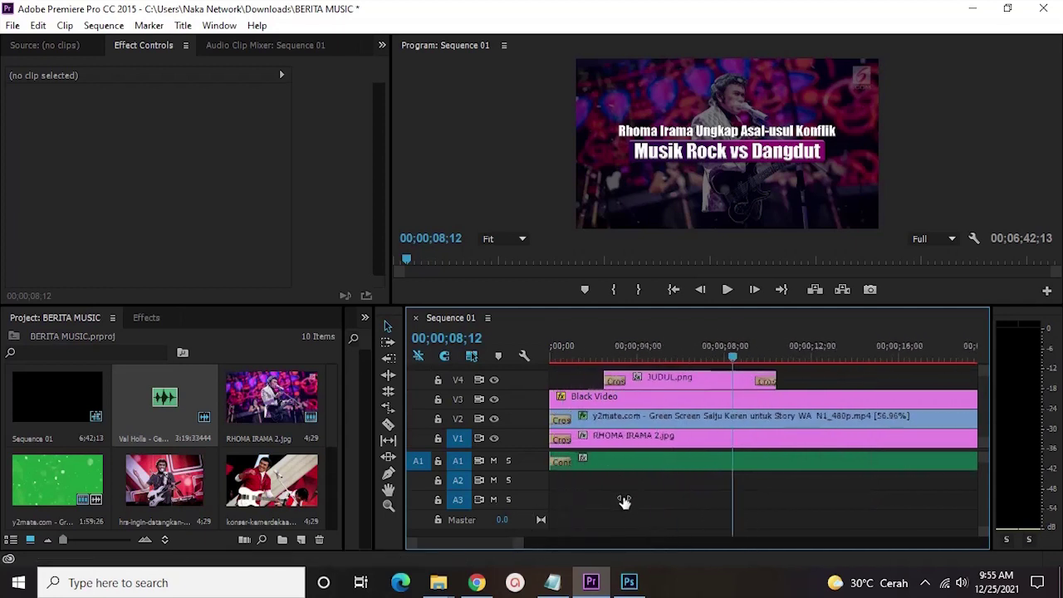
drag(631, 353, 567, 355)
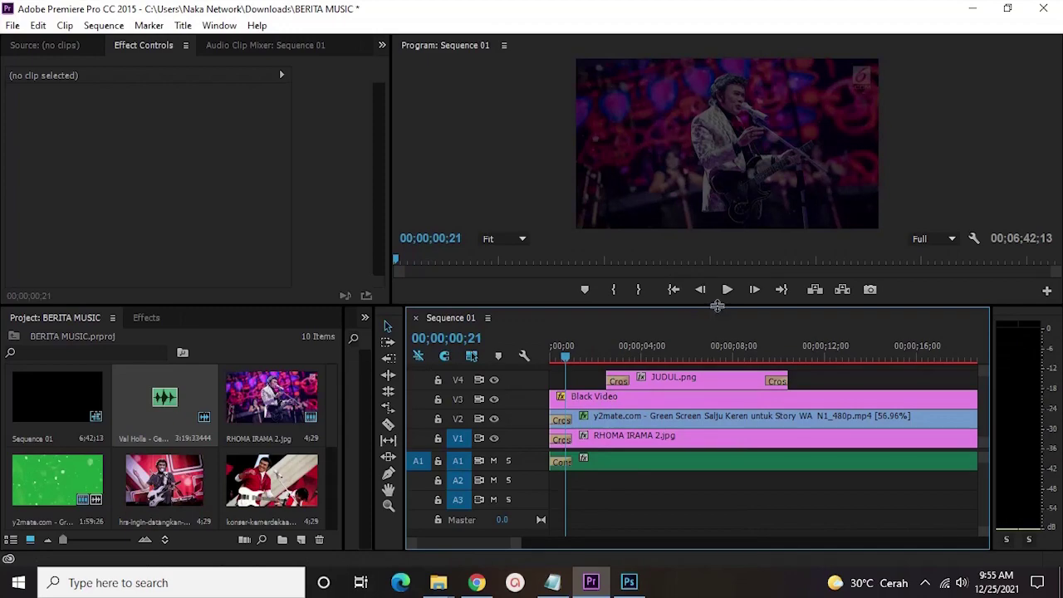
mouse_move(717, 306)
mouse_down()
mouse_move(710, 391)
mouse_move(707, 324)
mouse_up()
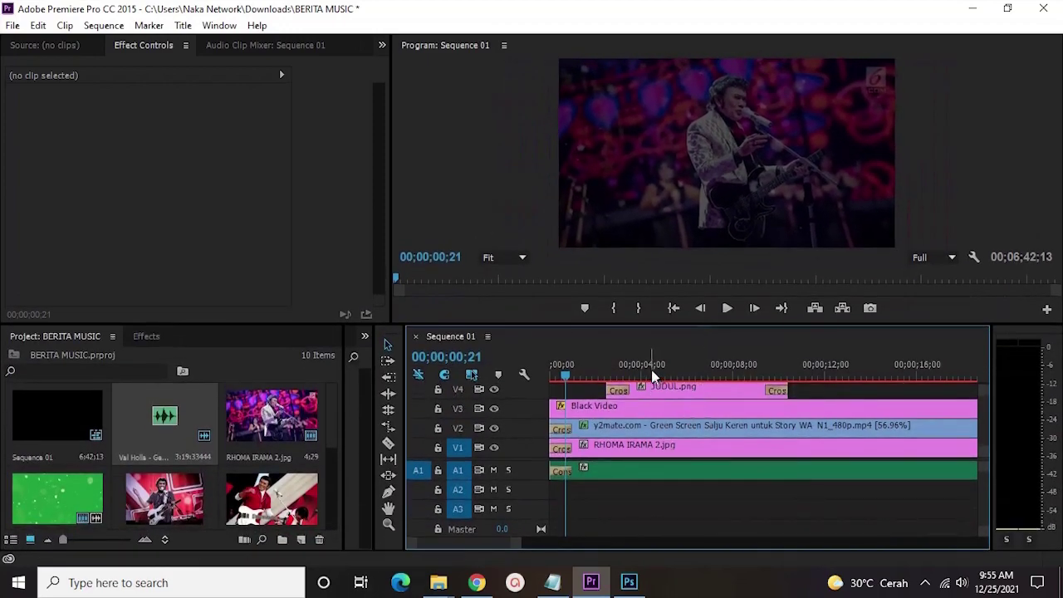
click(651, 375)
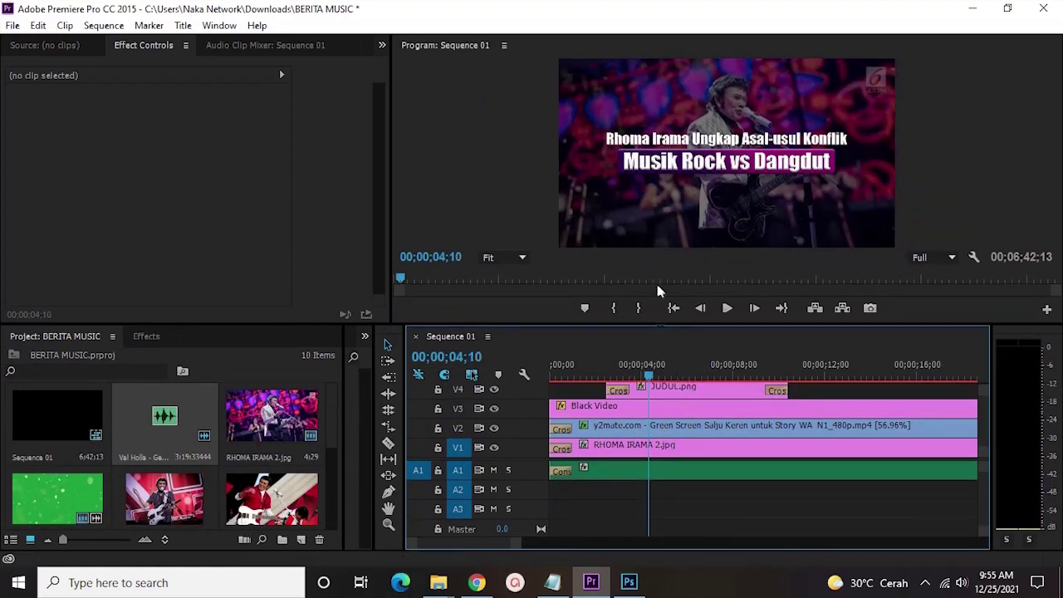
drag(630, 368, 593, 374)
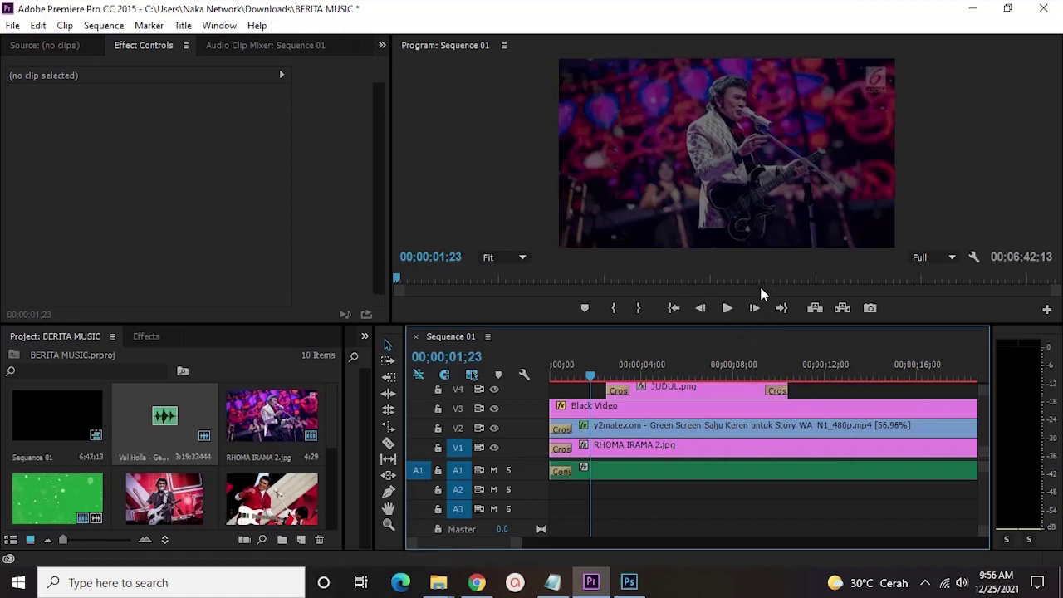
click(728, 308)
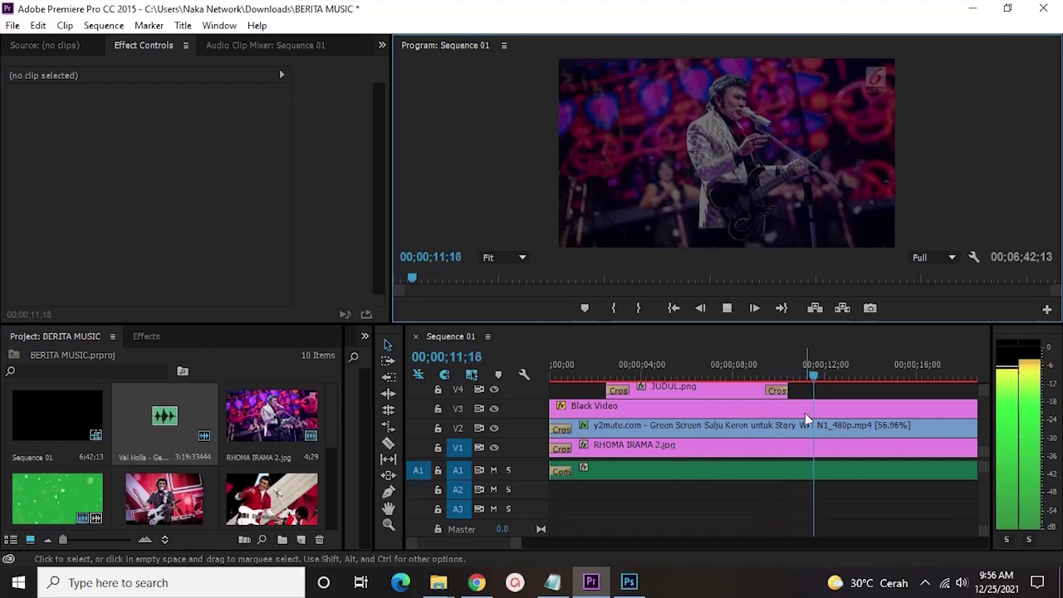
key(space)
Switch to Notepad, copy the first article paragraph, beginning "Musik rock dan dangdut", and return to Premiere Pro
click(565, 586)
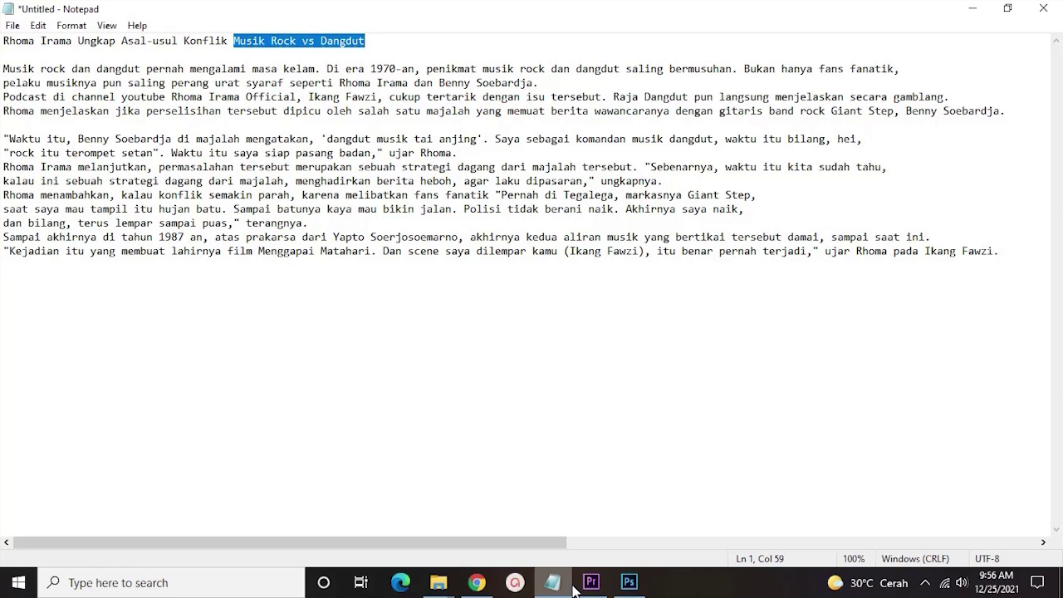
drag(3, 69, 540, 84)
right_click(548, 85)
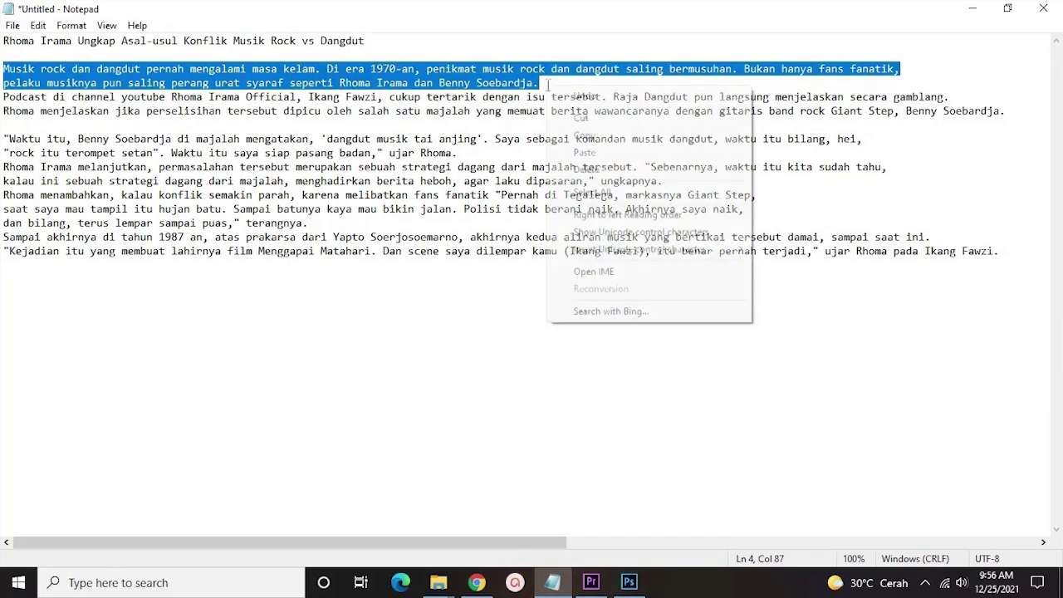
click(584, 135)
click(628, 583)
click(591, 583)
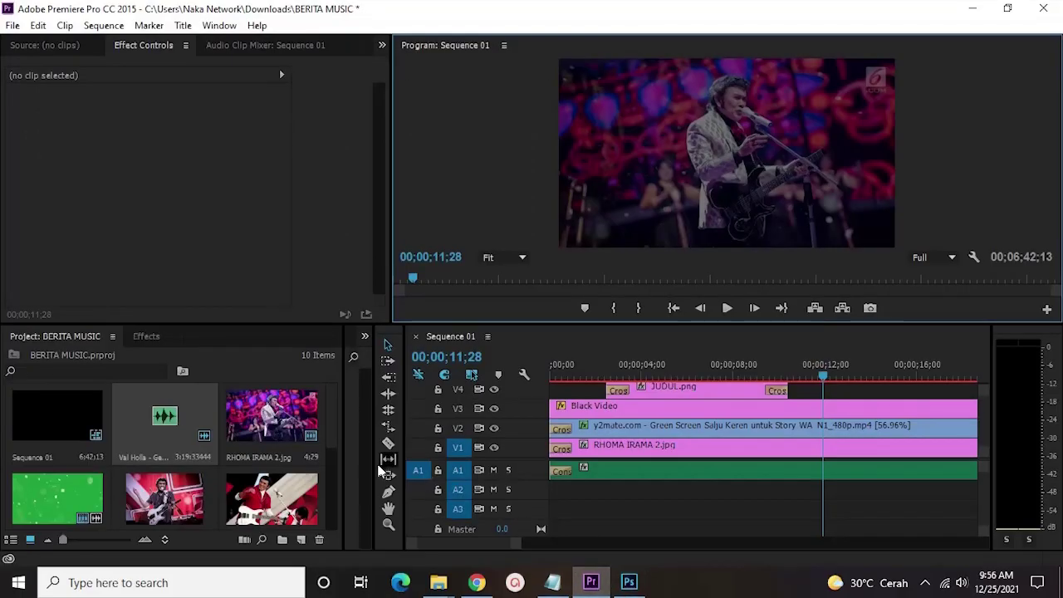
Create a new title named Title 01 with the default settings and paste the copied paragraph into it
click(280, 485)
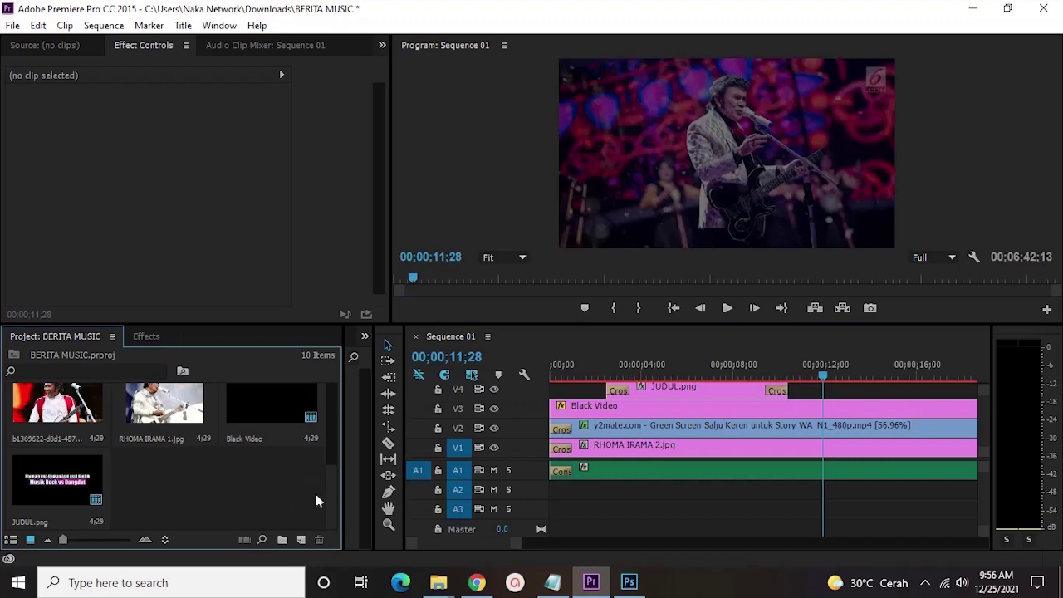
click(305, 537)
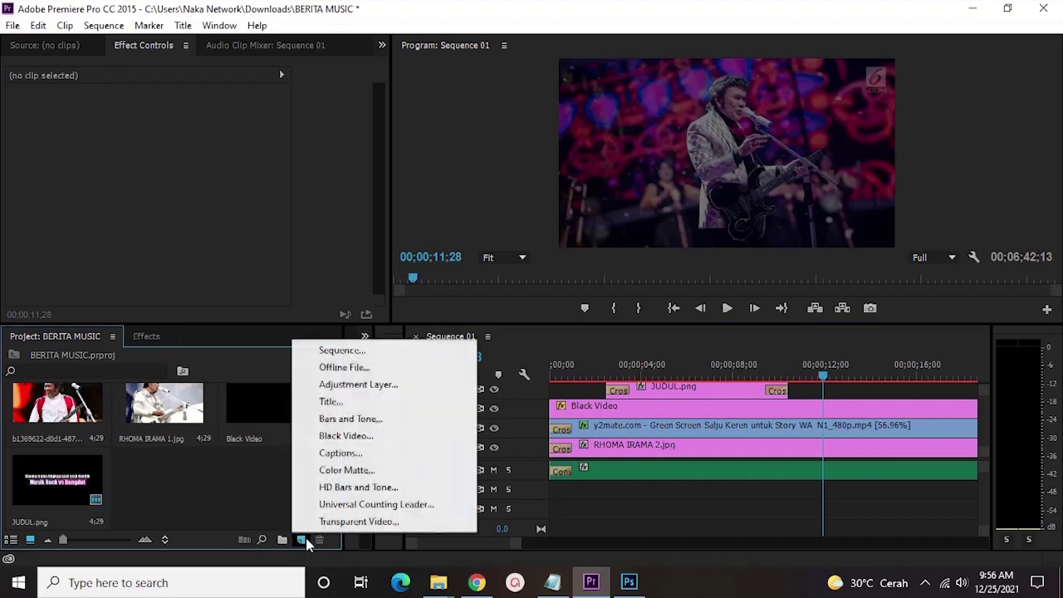
click(345, 404)
click(553, 363)
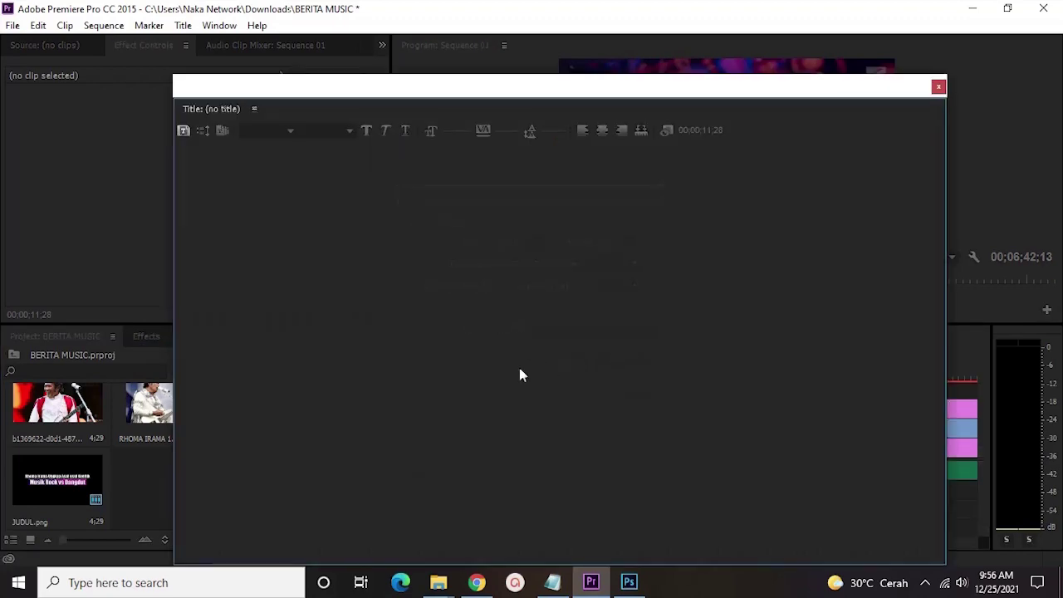
click(374, 299)
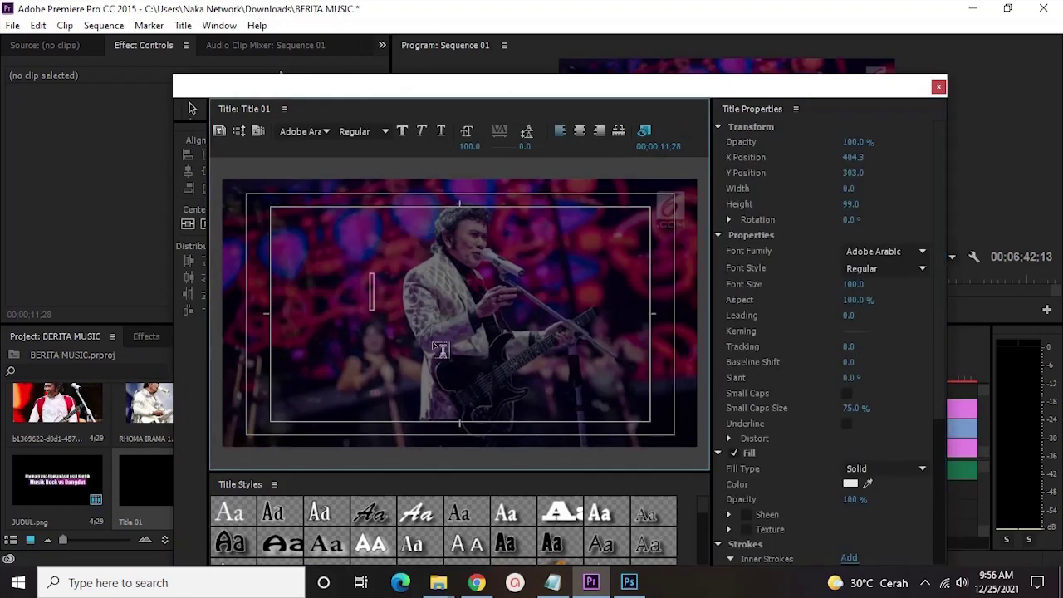
key(ctrl+v)
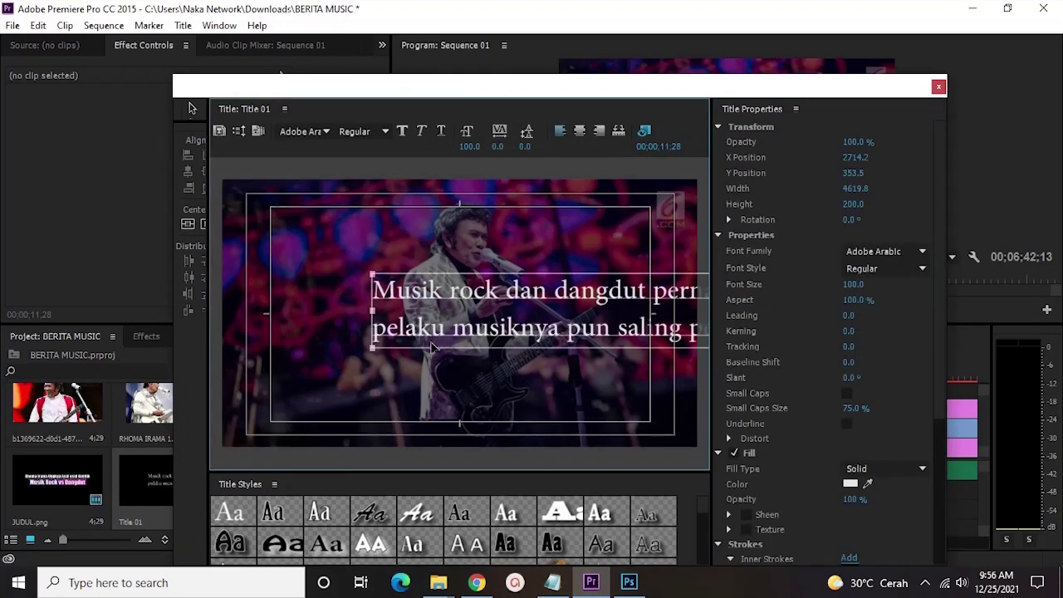
Set the whole pasted text to the Poppins ExtraBold font and shrink it to a size of about 91.7
key(ctrl+a)
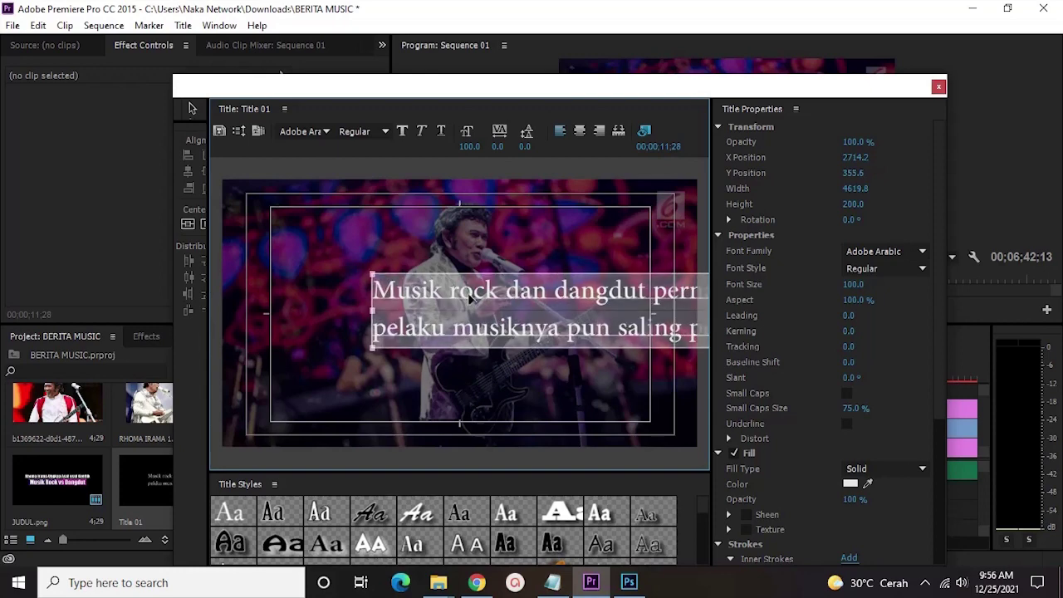
drag(485, 299, 377, 302)
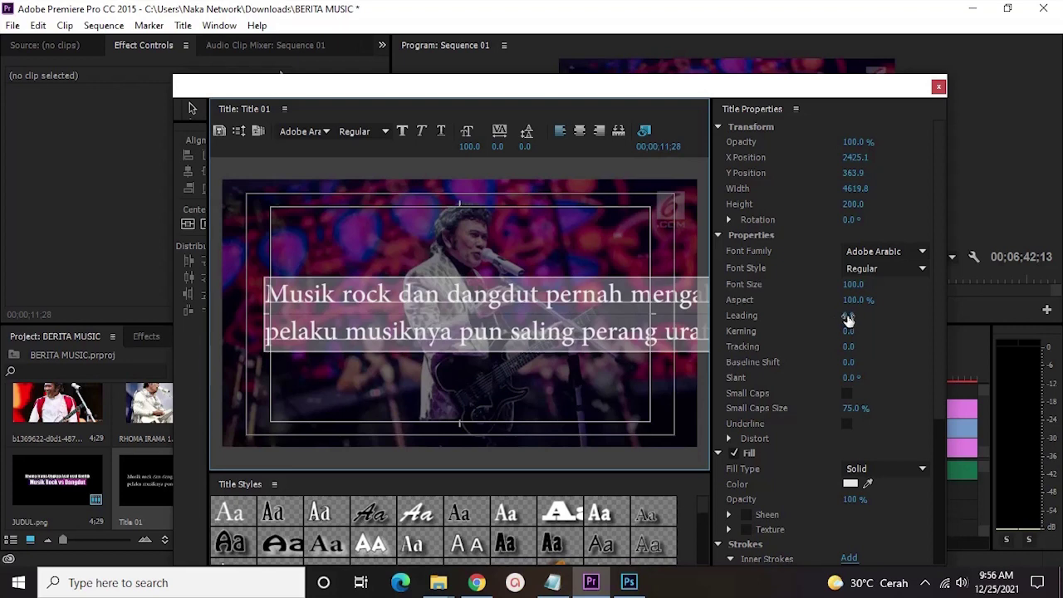
click(300, 132)
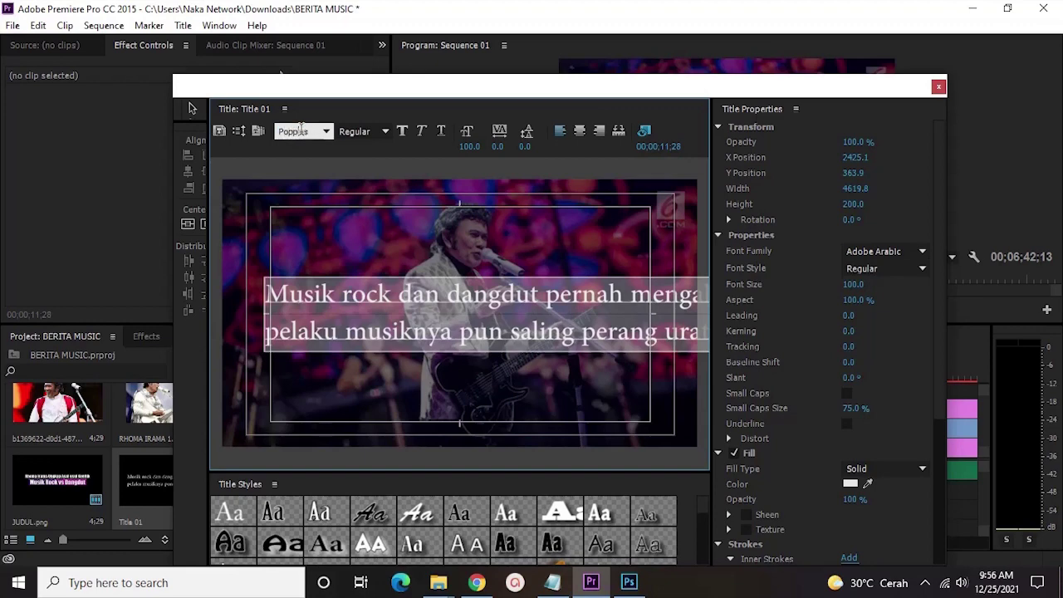
key(Return)
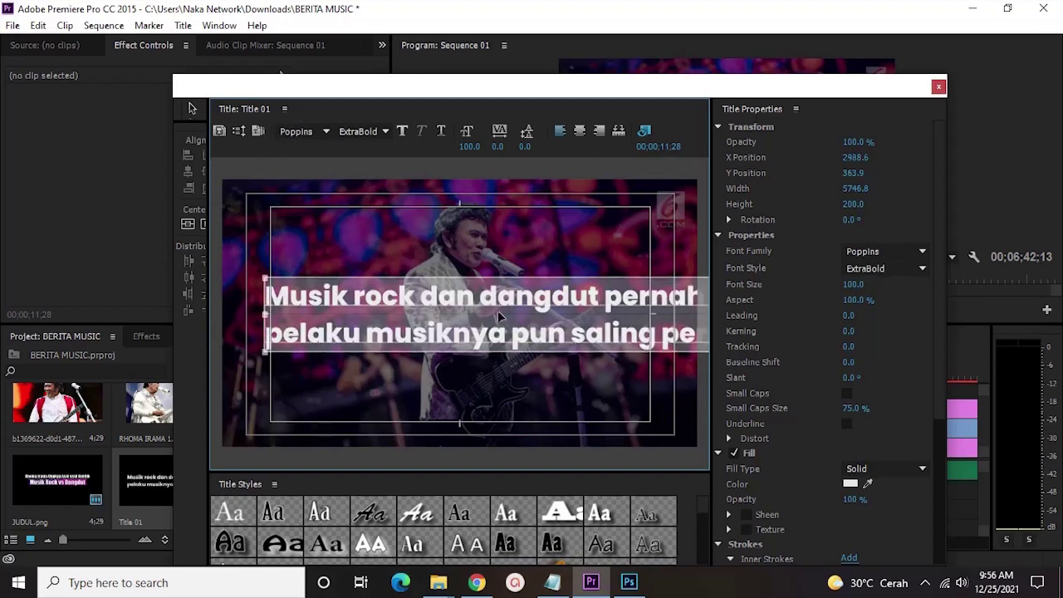
drag(262, 354, 311, 319)
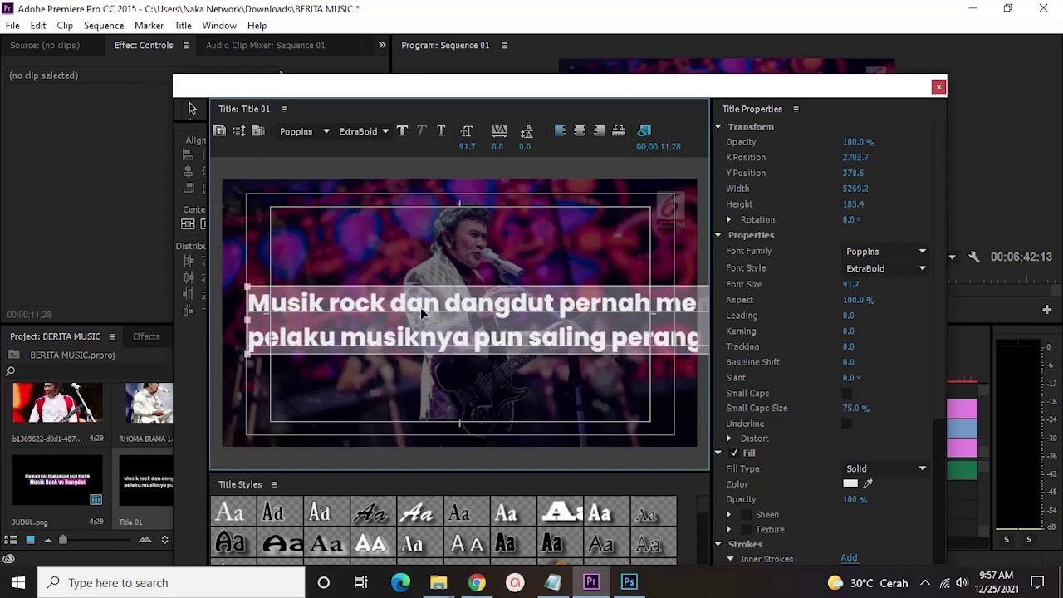
Break the first line after "pernah" and tighten the whole text to font size 73.5 with leading -27
double_click(656, 305)
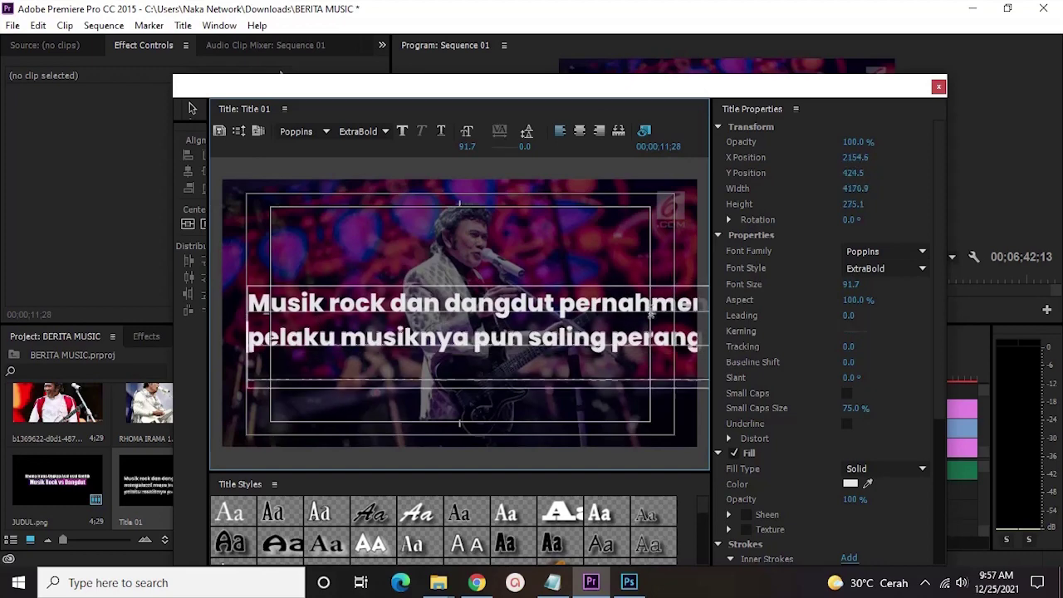
key(Return)
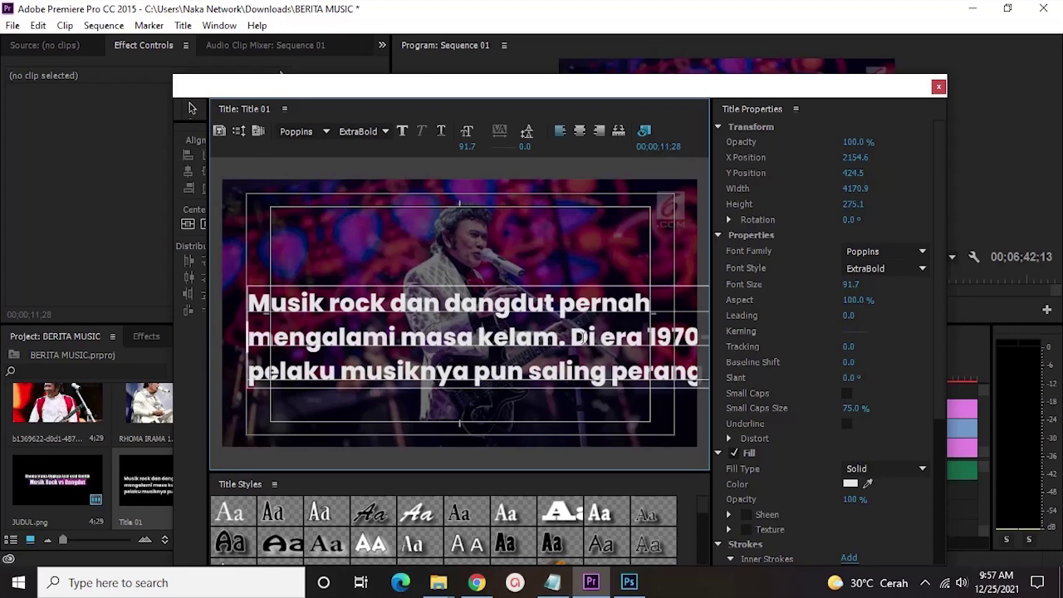
key(ctrl+a)
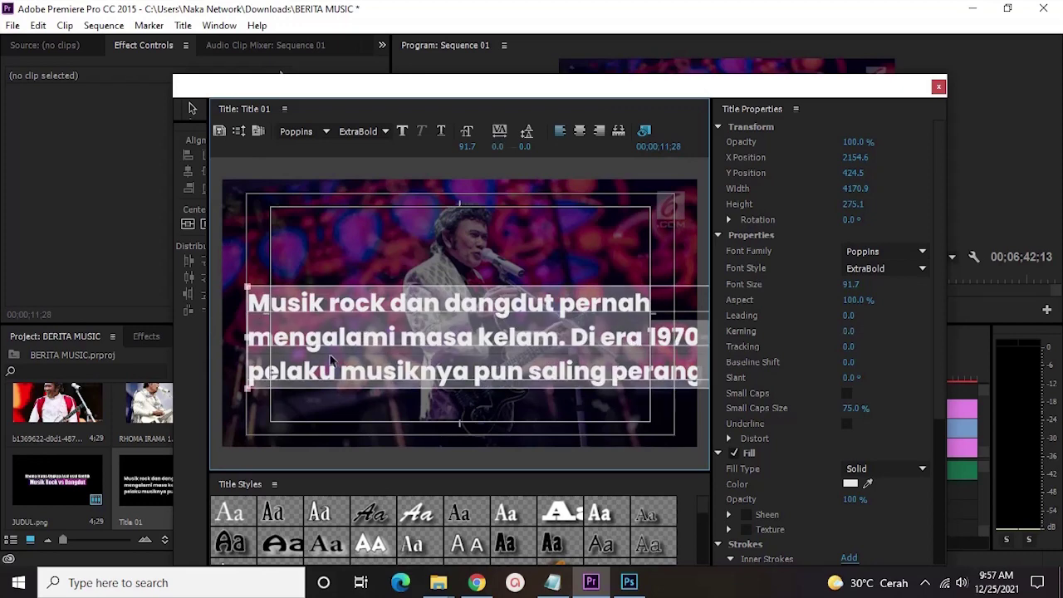
drag(257, 398, 556, 366)
drag(590, 328, 326, 356)
drag(860, 317, 828, 324)
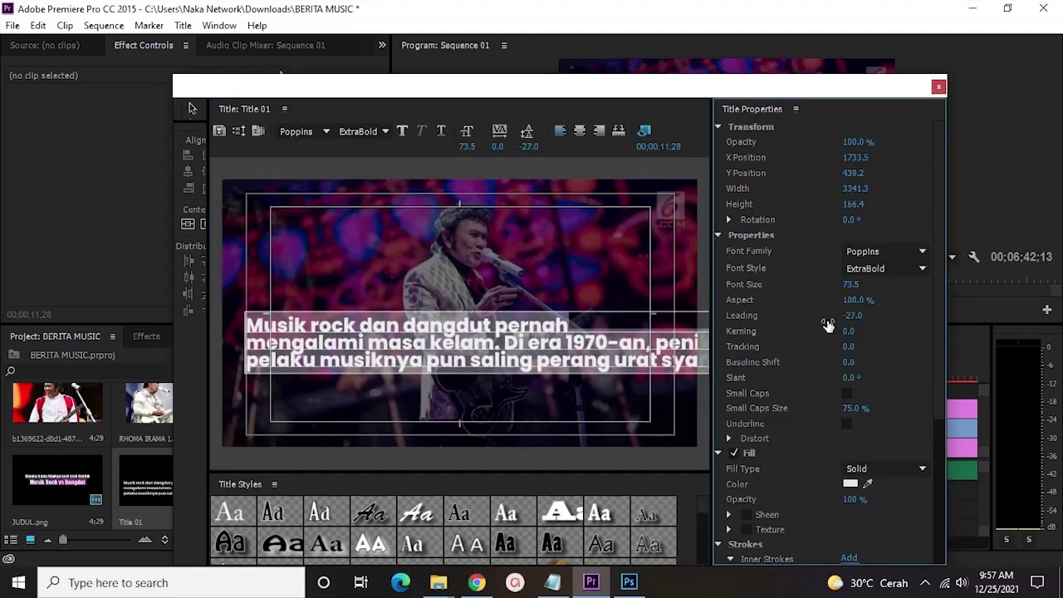
Break the title lines after "1970-an" and "saling", removing the commas after "1970-an" and "fanatik"
click(656, 343)
key(BackSpace)
key(BackSpace)
key(Return)
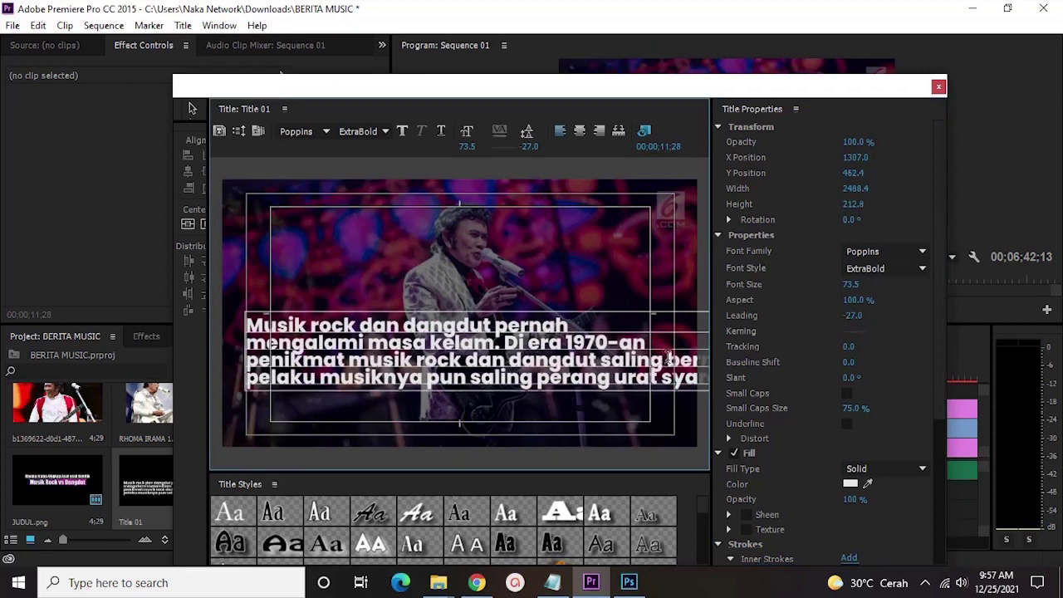
click(662, 359)
key(Return)
click(656, 378)
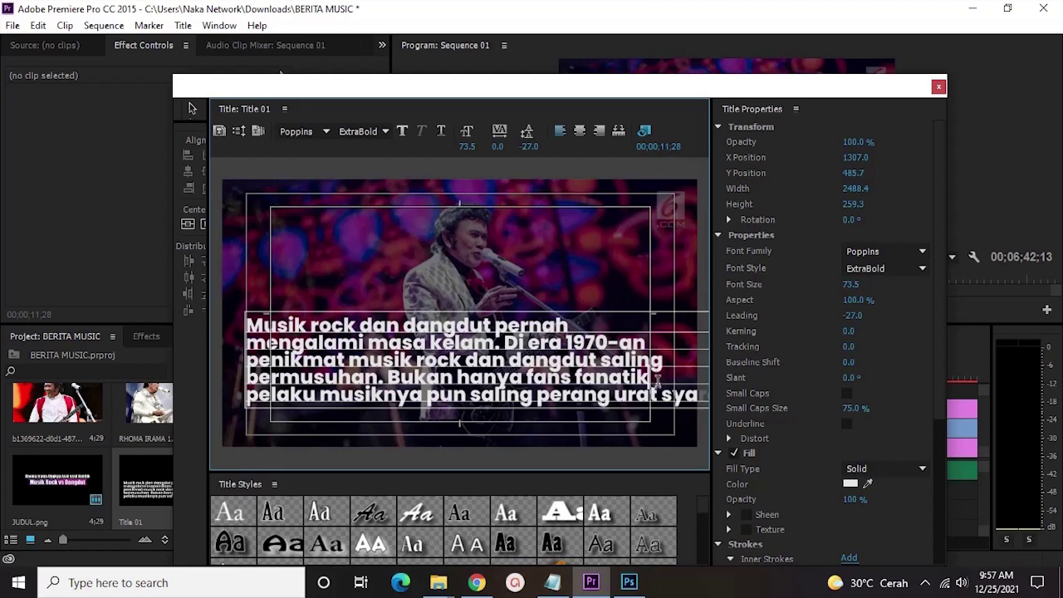
Break the remaining title text after "urat" and "Rhoma Irama", keeping the words from "dan" together on the last line
click(665, 396)
key(Return)
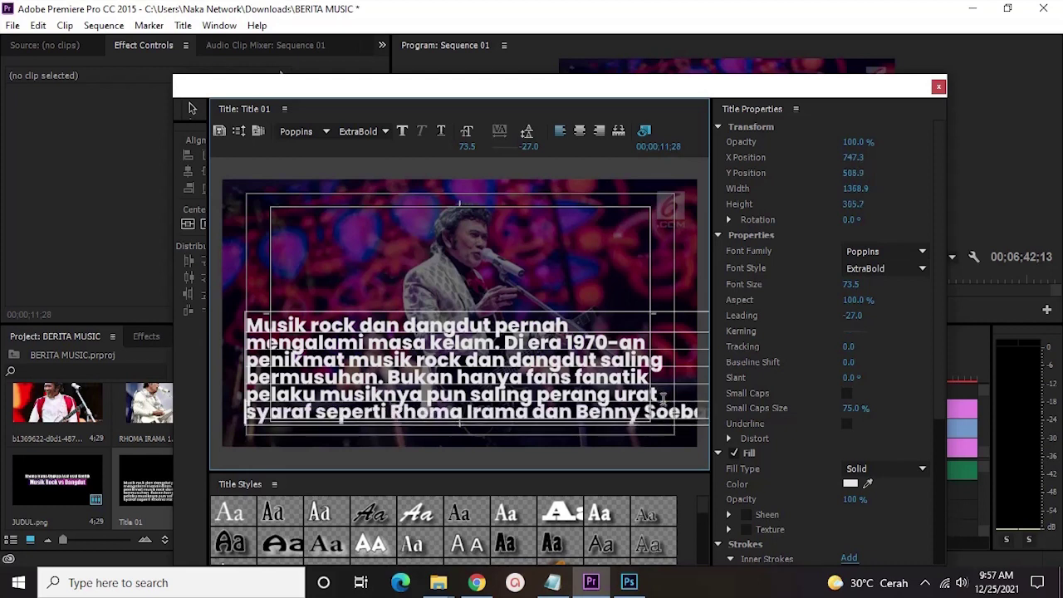
click(643, 411)
key(Return)
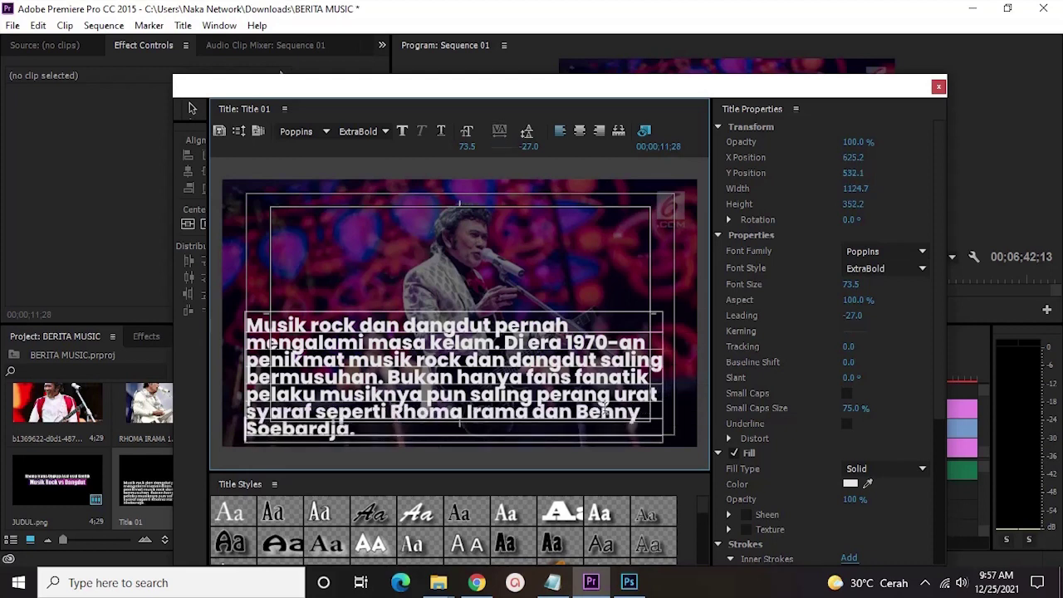
key(BackSpace)
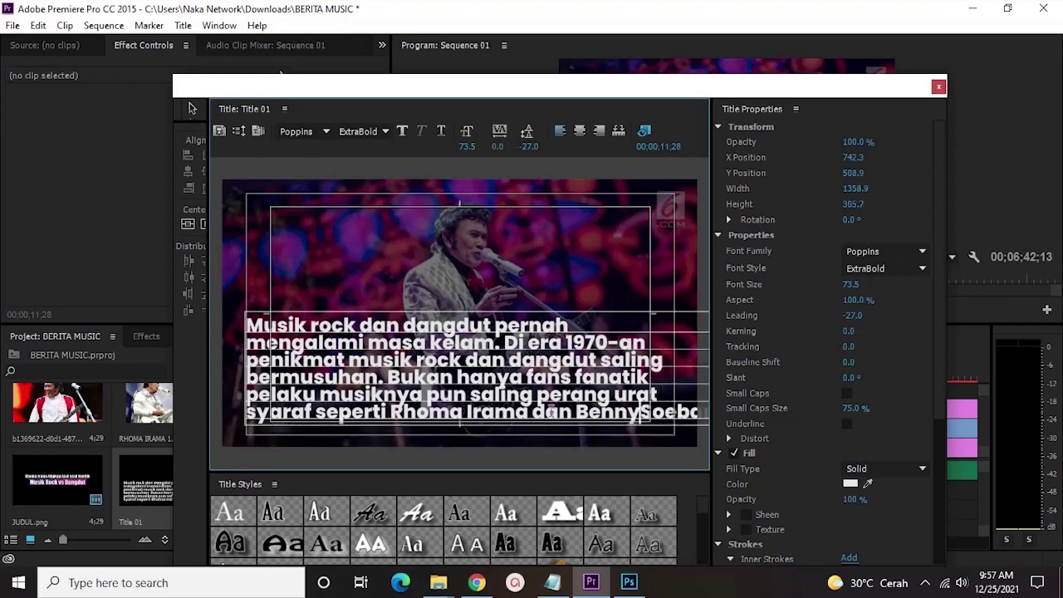
key(Return)
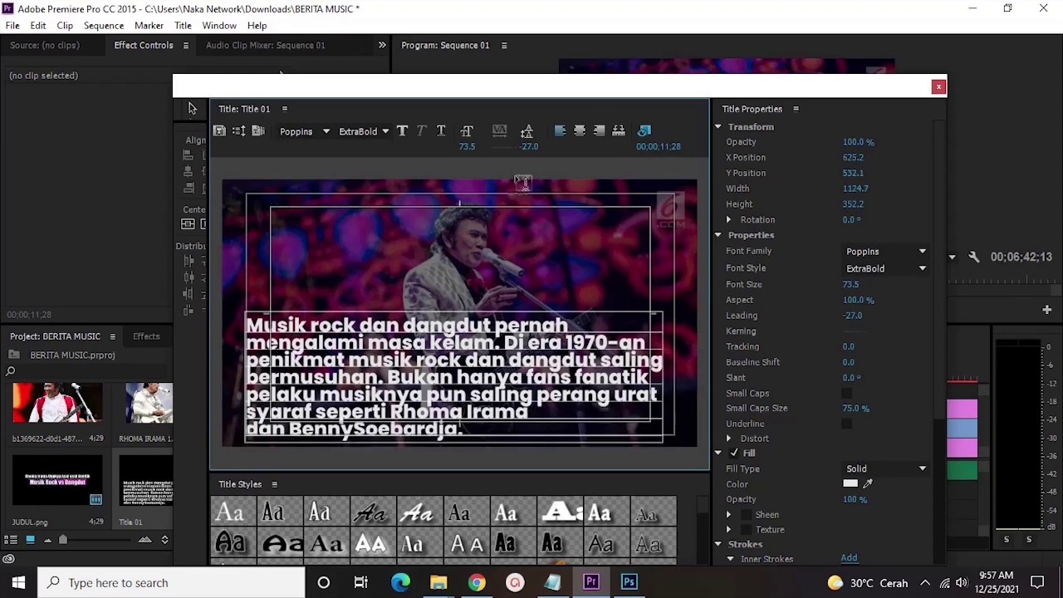
Center-align the title's paragraph text and scale it down to font size 65.7
click(579, 132)
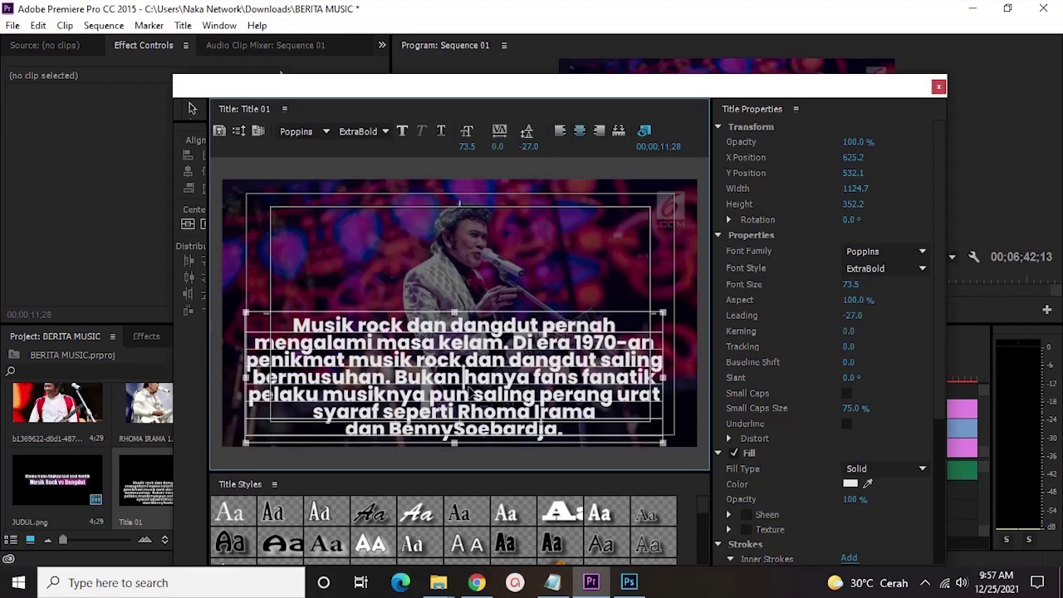
key(ctrl+a)
drag(663, 314, 618, 333)
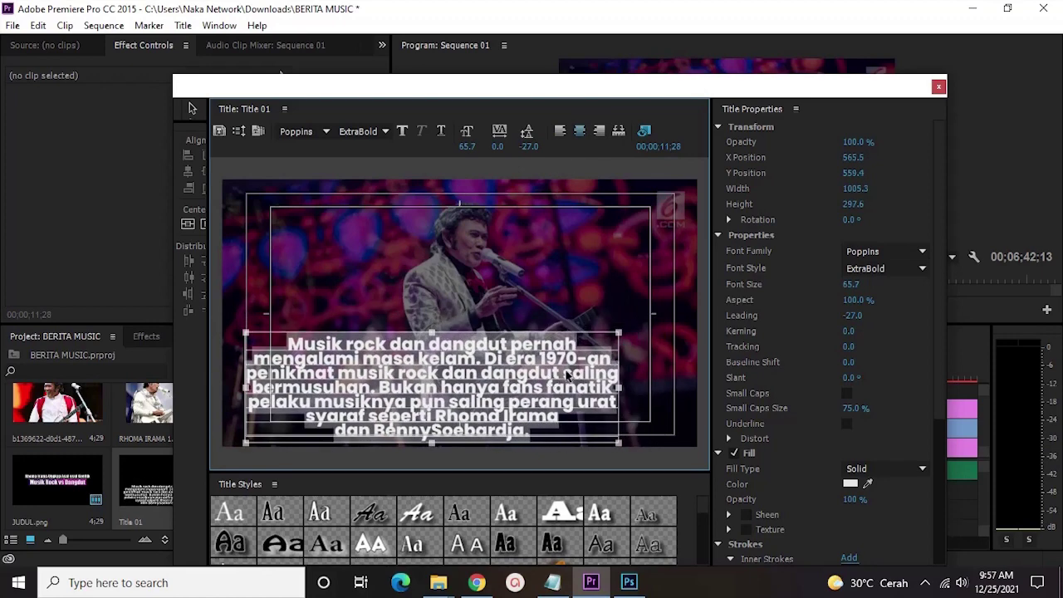
Center the text block in the frame and move it down to the lower part of the picture
click(201, 224)
click(189, 224)
drag(478, 322, 477, 387)
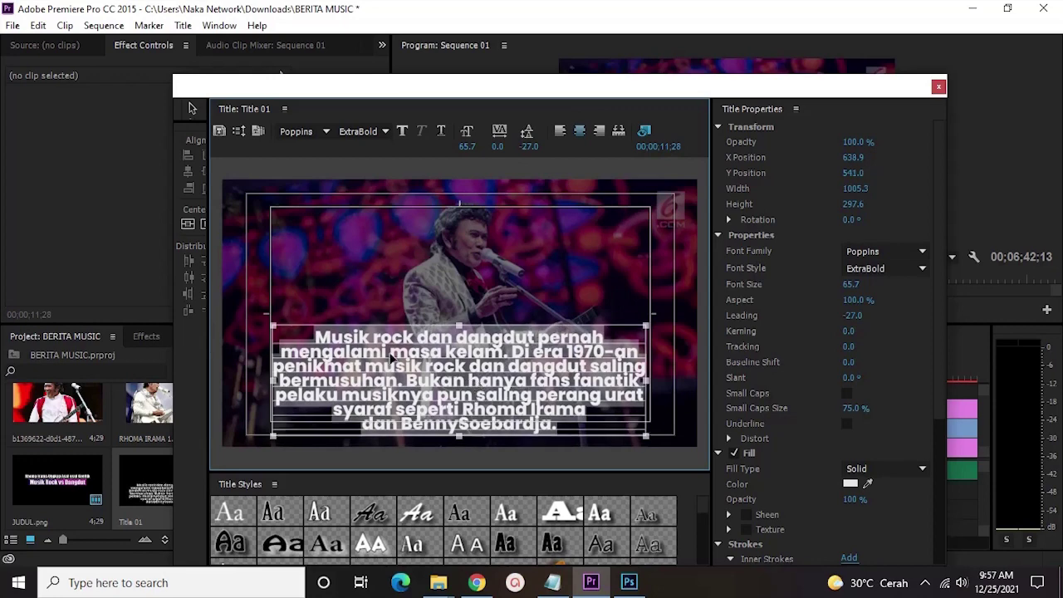
drag(402, 367, 405, 367)
Turn on the drop shadow for the title text
scroll(781, 472, down, 1)
scroll(780, 472, down, 3)
click(733, 510)
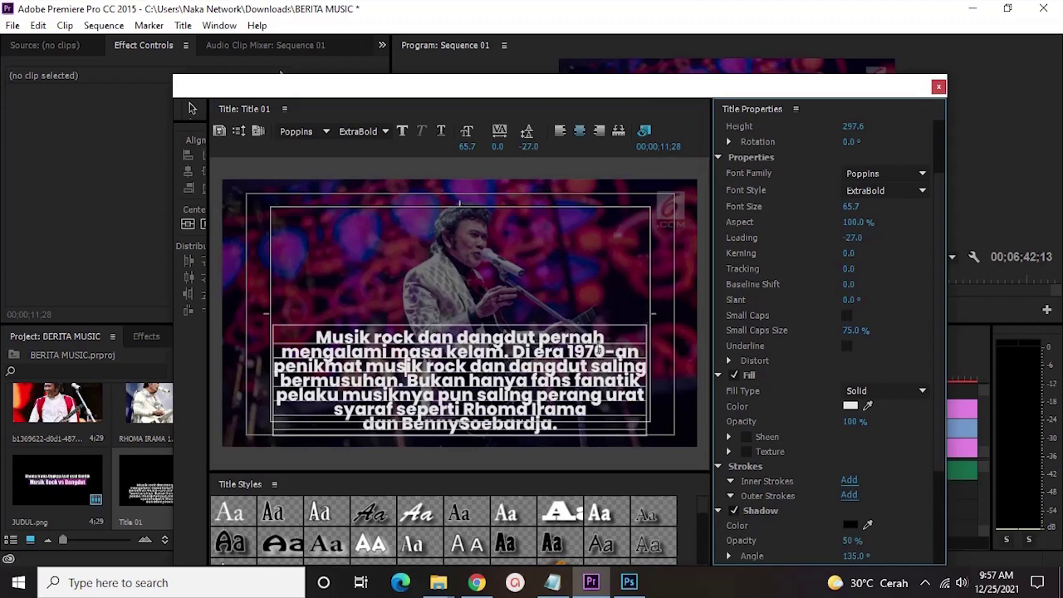
Try a dark red fill (A20D0D) on the whole title text and undo it
click(505, 356)
key(ctrl+a)
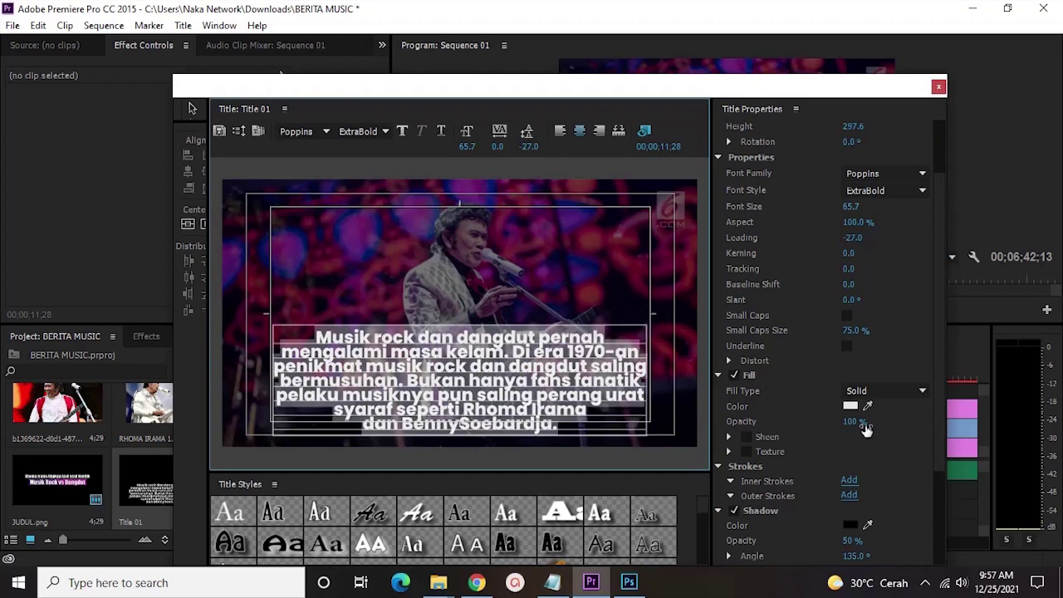
click(856, 408)
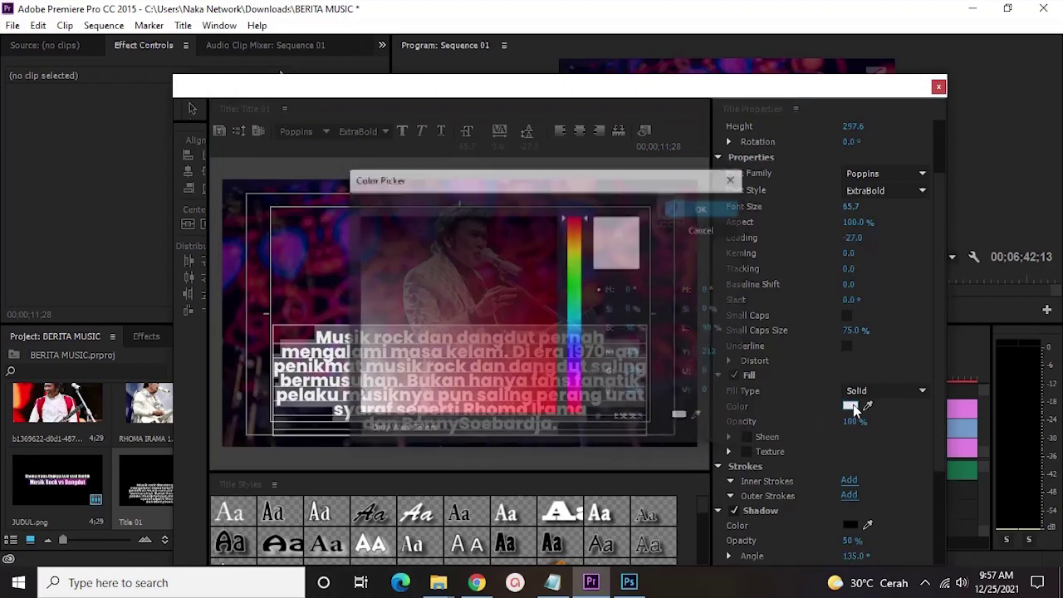
drag(544, 188, 716, 188)
drag(555, 332, 718, 344)
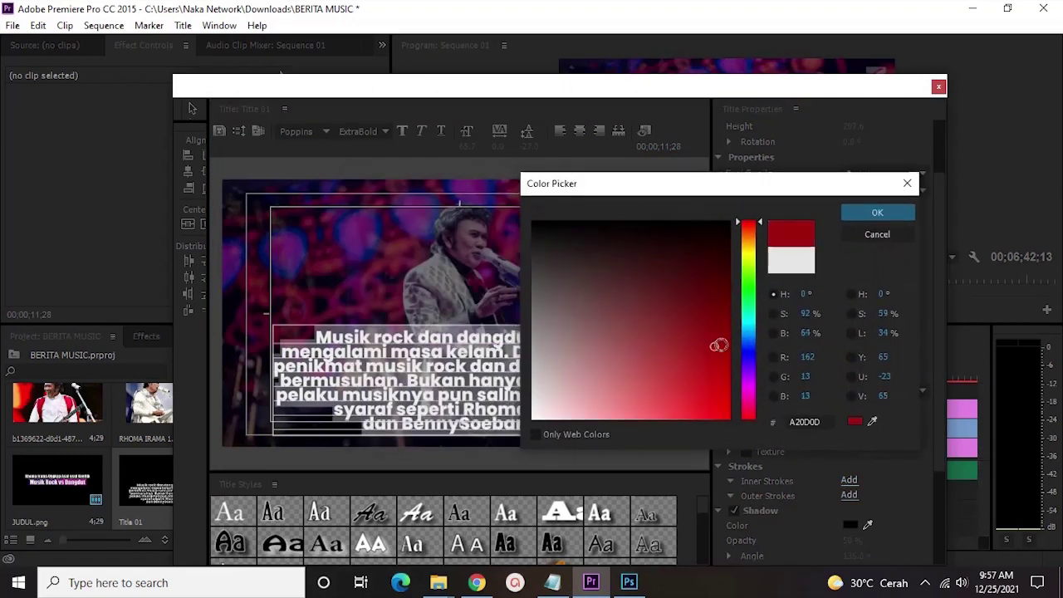
click(849, 217)
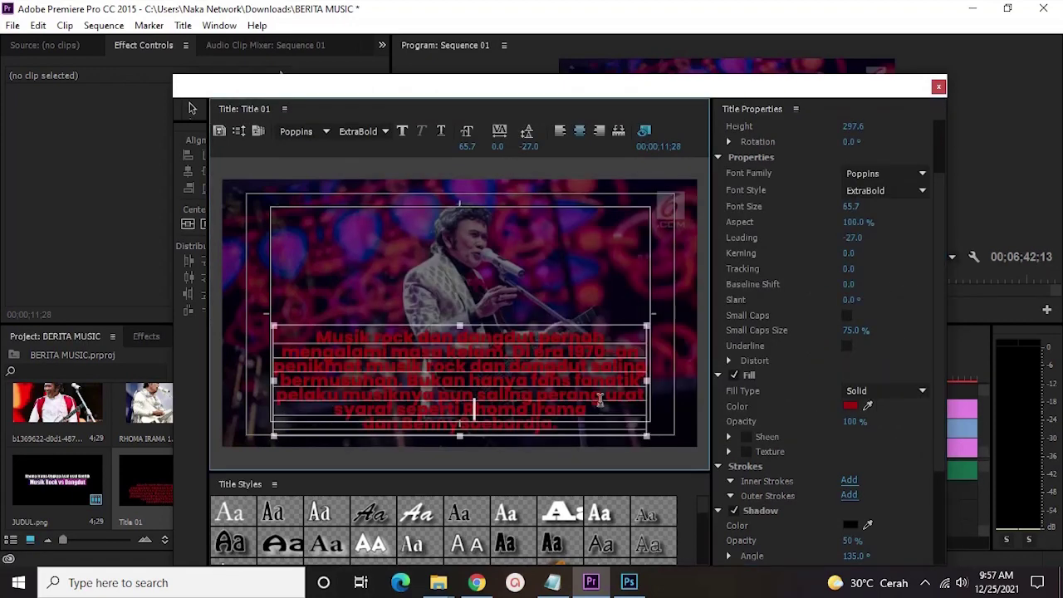
key(ctrl+z)
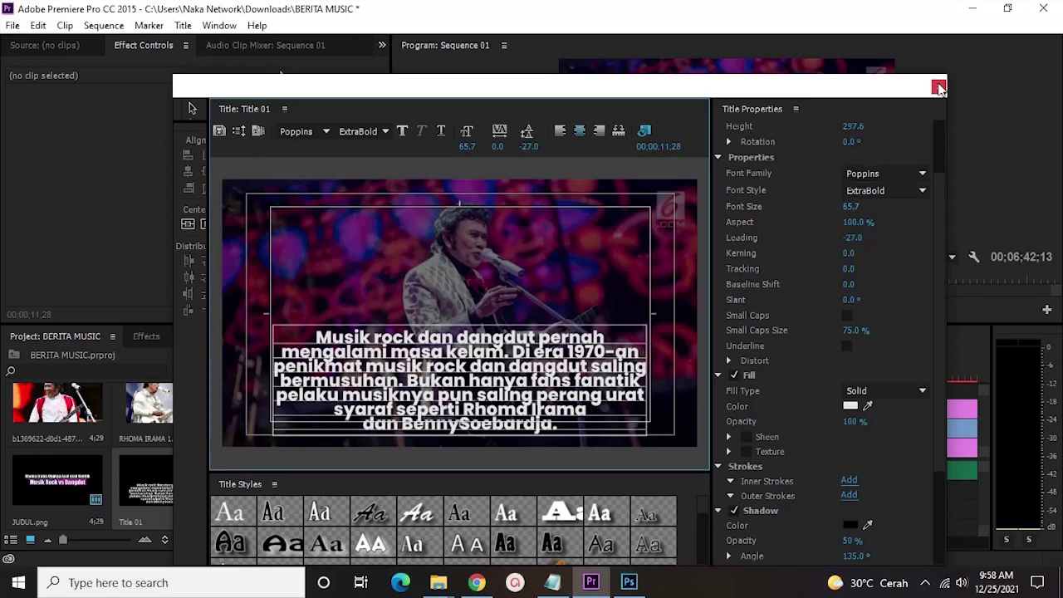
Close the title editor, place Title 01 on V4 at 00;00;11;28 and apply the default transition at its start
click(939, 87)
drag(172, 497, 828, 389)
right_click(826, 389)
click(881, 491)
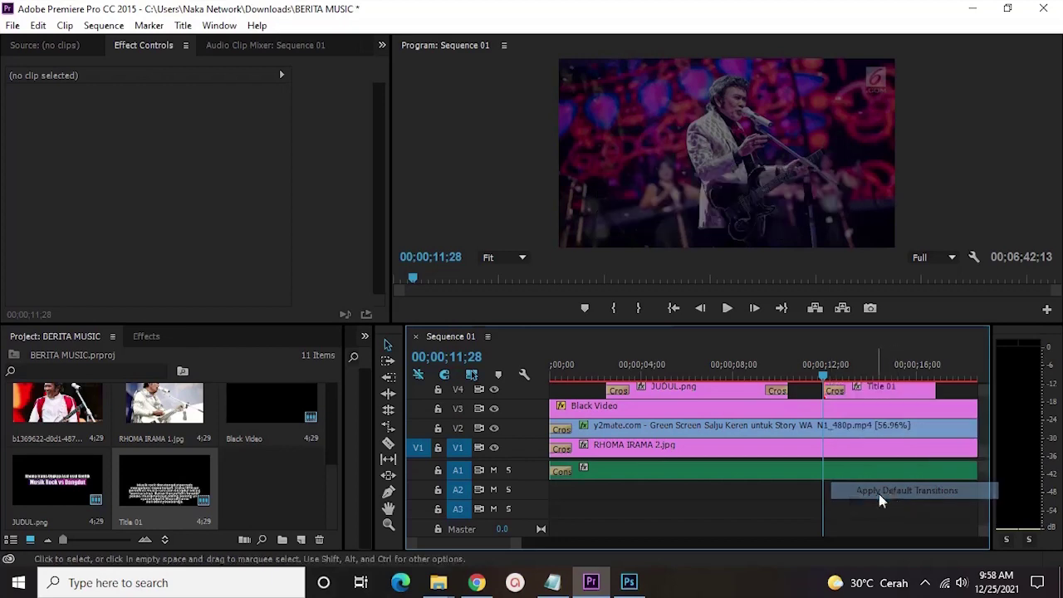
Play the sequence from just before Title 01 and extend that clip on V4 to end at about 26 seconds
scroll(841, 490, down, 3)
key(j)
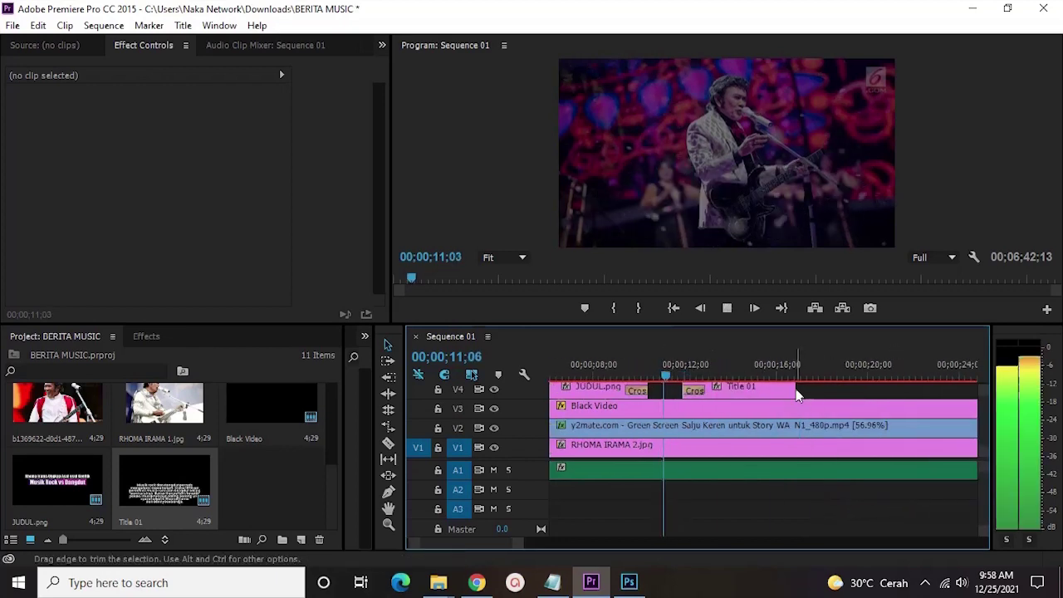
drag(795, 395, 978, 391)
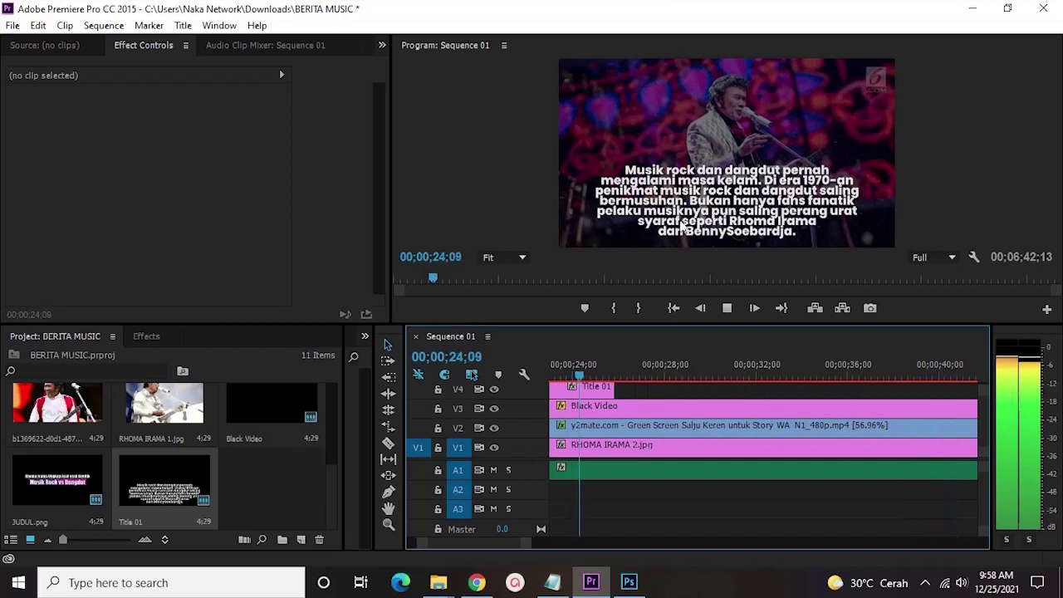
Extend Title 01 on V4 to end at about 37 seconds, apply the default transition at its end and play it
drag(625, 380, 874, 386)
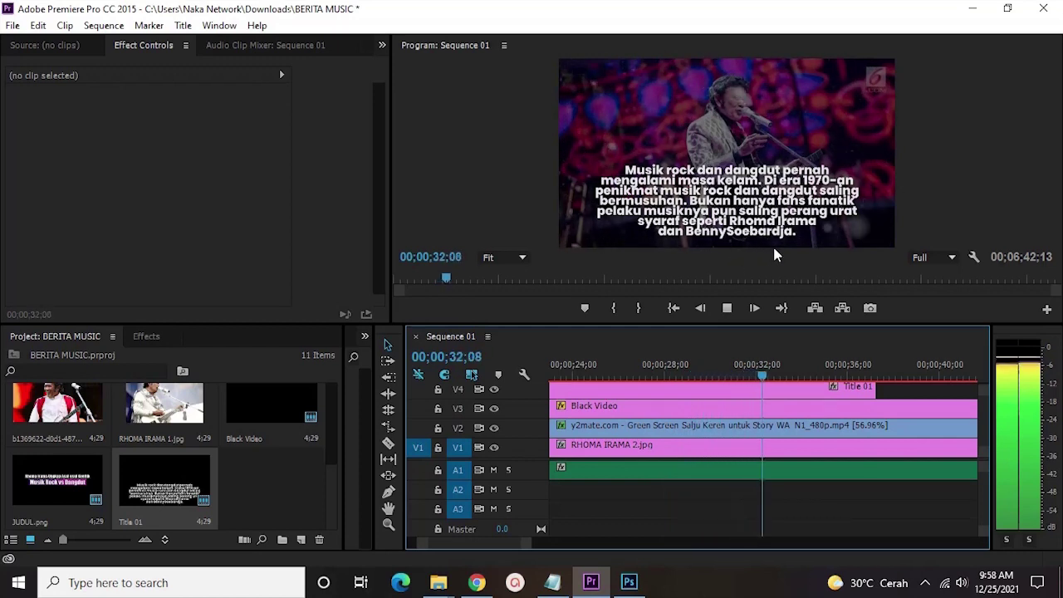
key(space)
key(c)
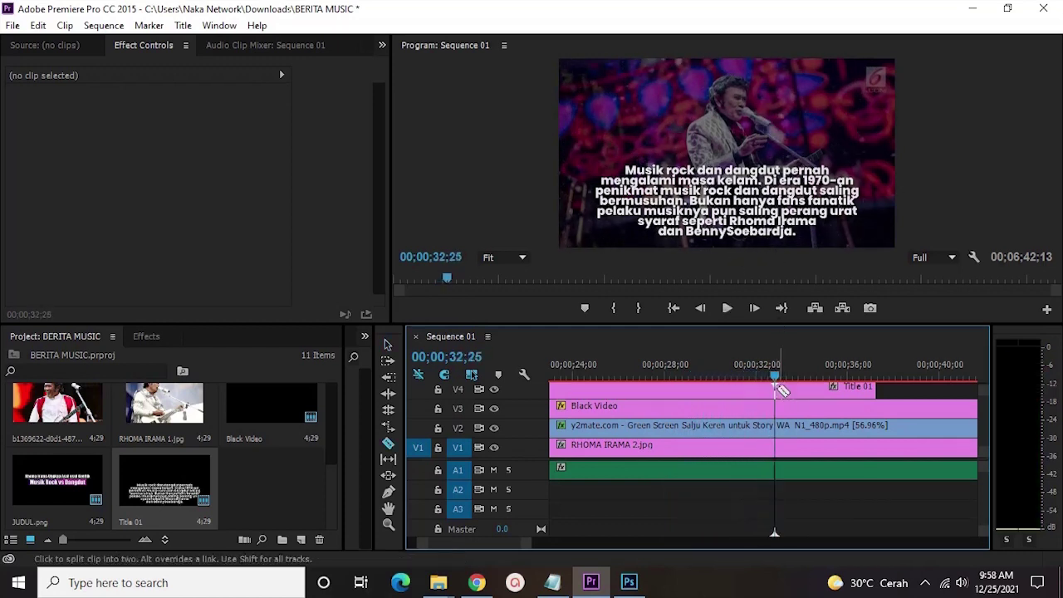
right_click(893, 391)
click(939, 489)
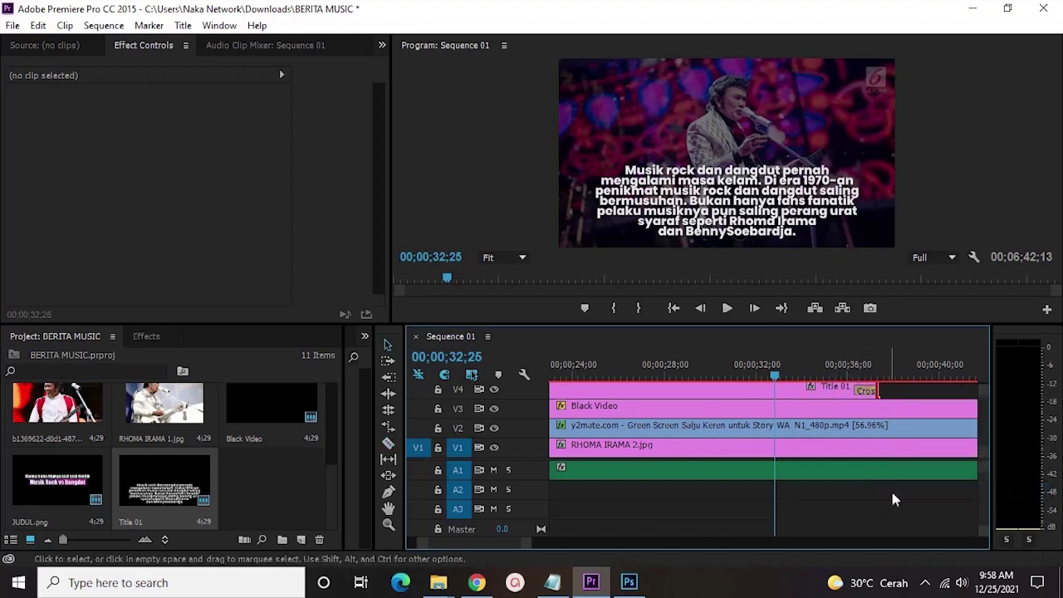
key(space)
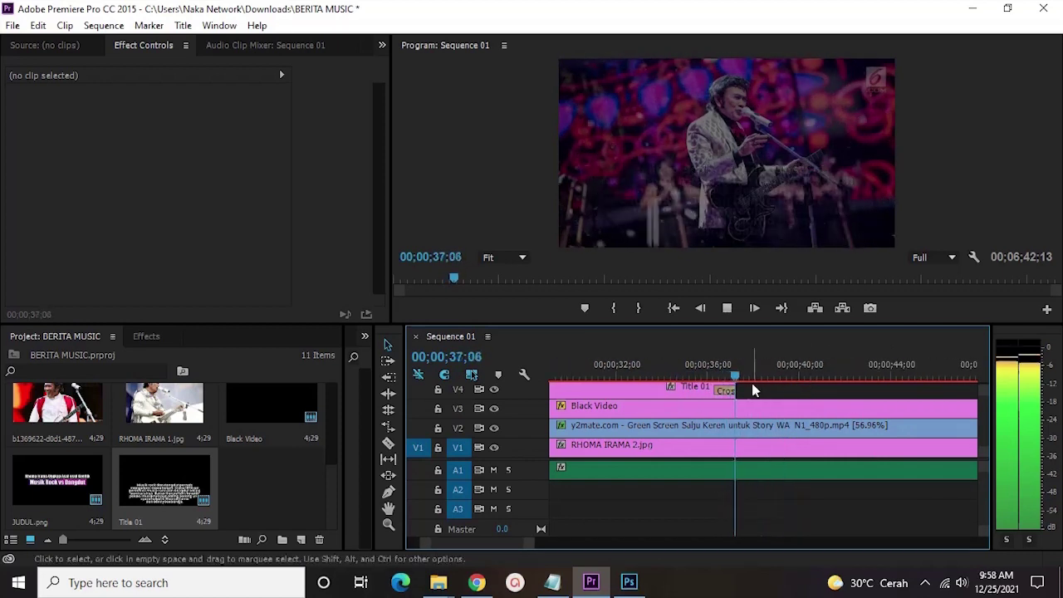
drag(538, 545, 590, 528)
key(space)
Switch to Notepad, copy only the line beginning "Podcast di channel youtube Rhoma Irama Official", and return to Premiere Pro
click(555, 582)
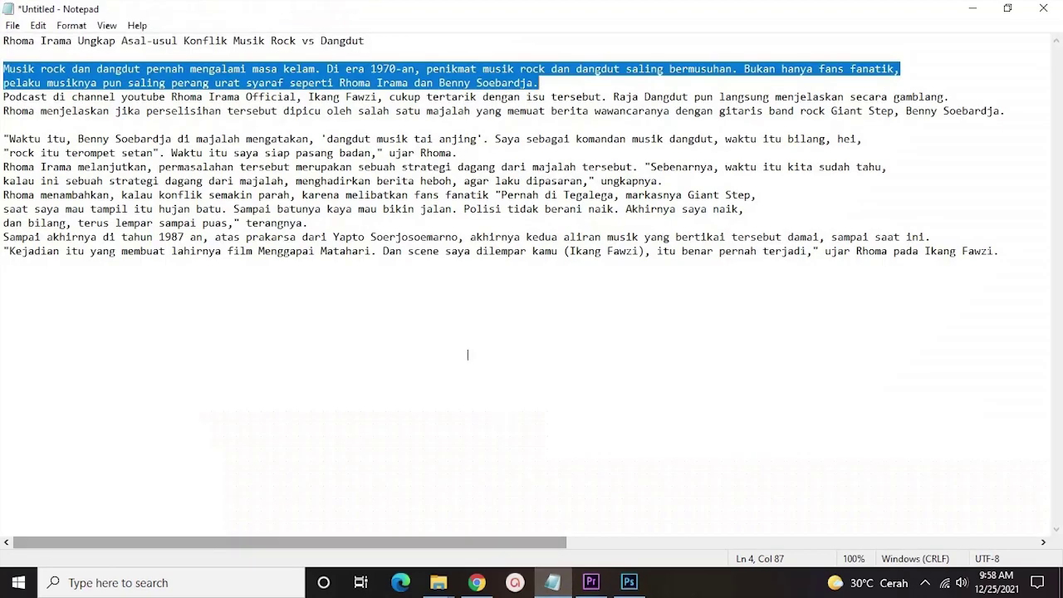
drag(3, 98, 1013, 114)
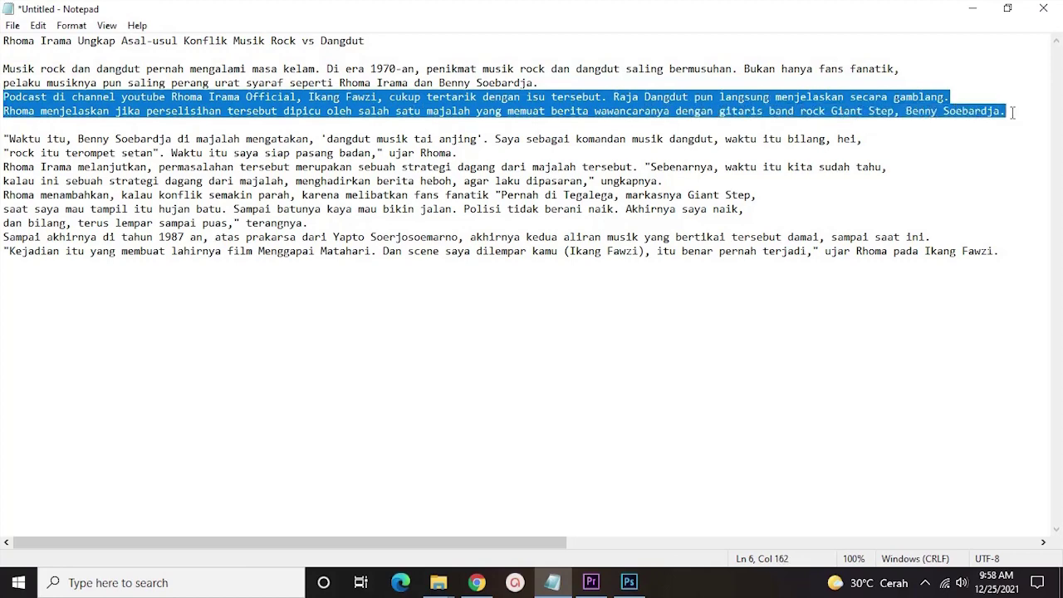
drag(1011, 111, 956, 98)
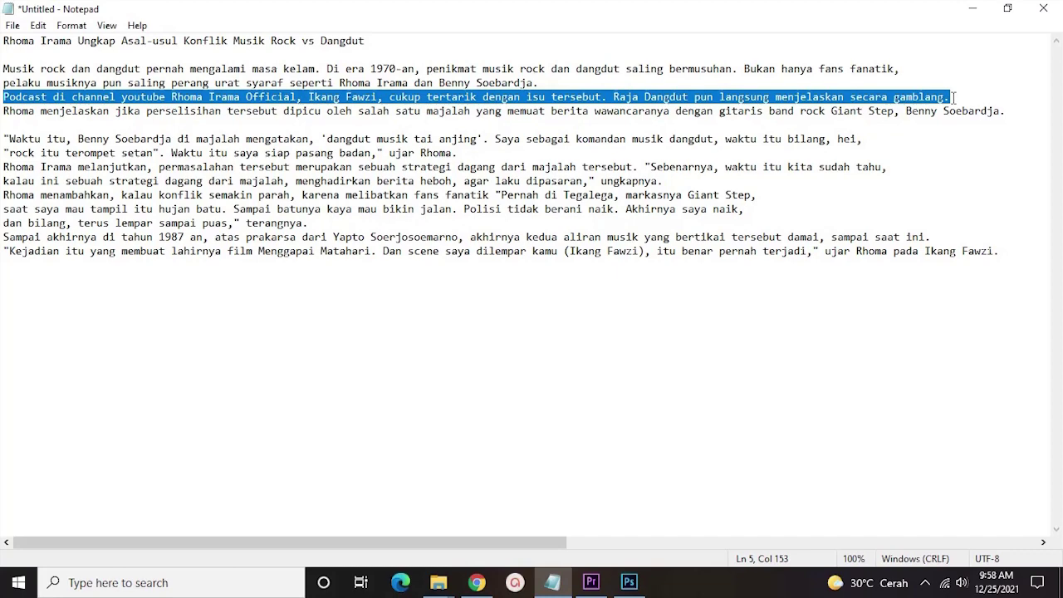
click(590, 583)
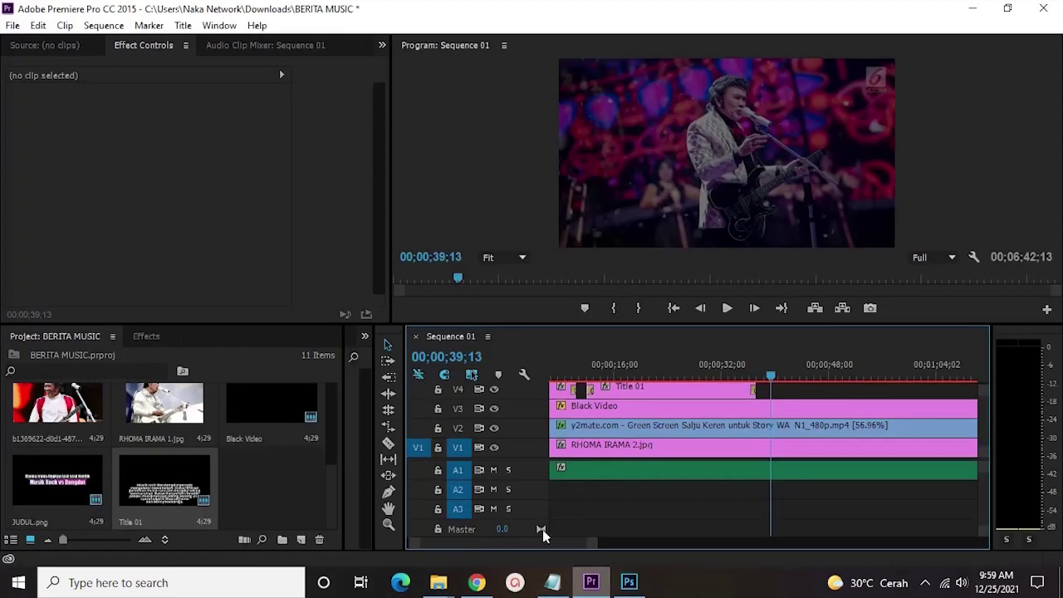
Duplicate Title 01 and replace the duplicate's text with the copied "Podcast di channel youtube" line, broken into four lines
right_click(220, 498)
click(269, 97)
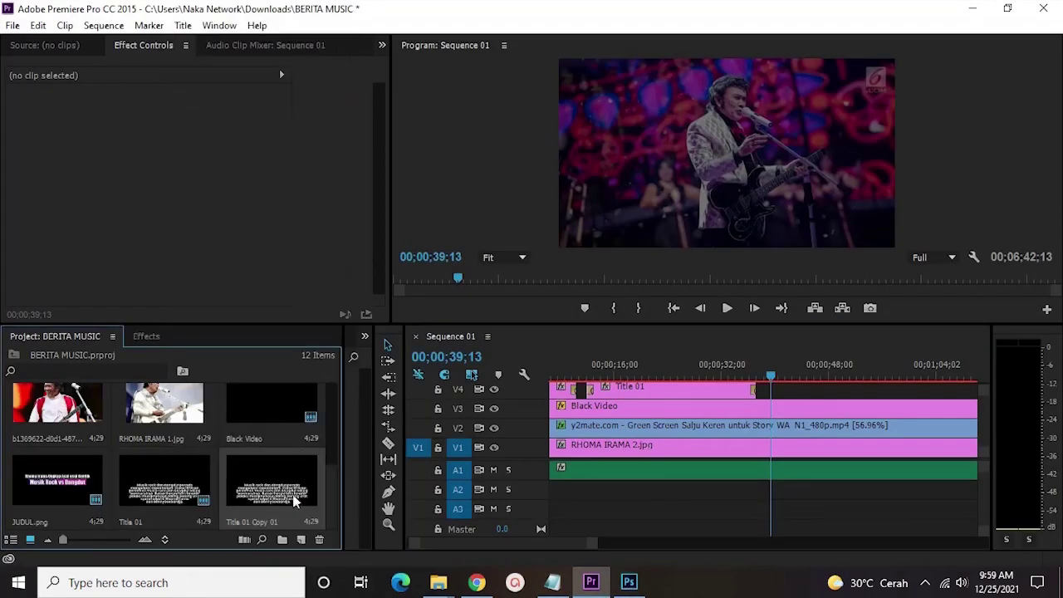
double_click(291, 501)
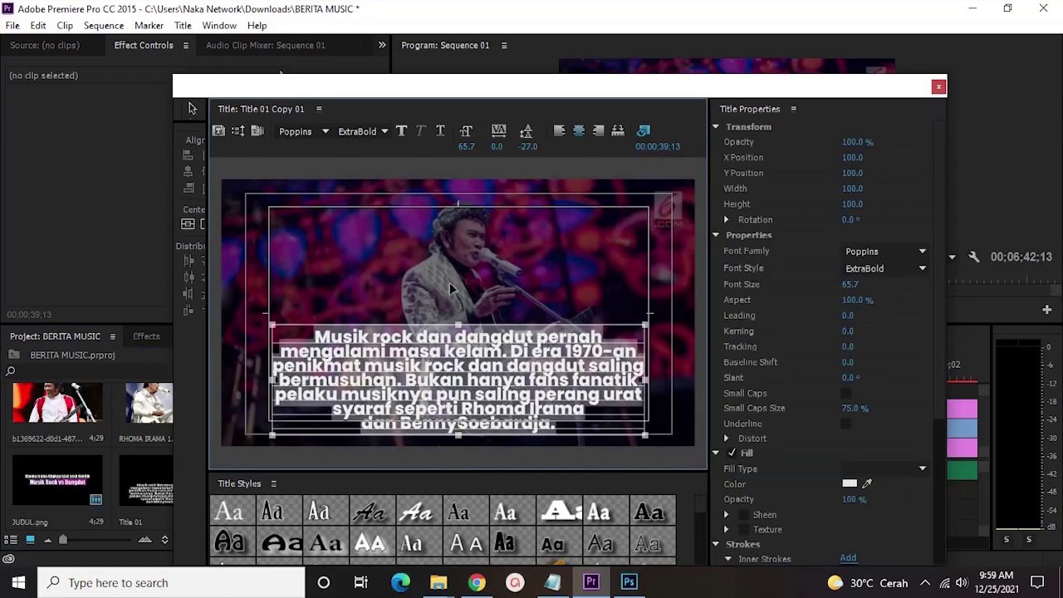
key(ctrl+v)
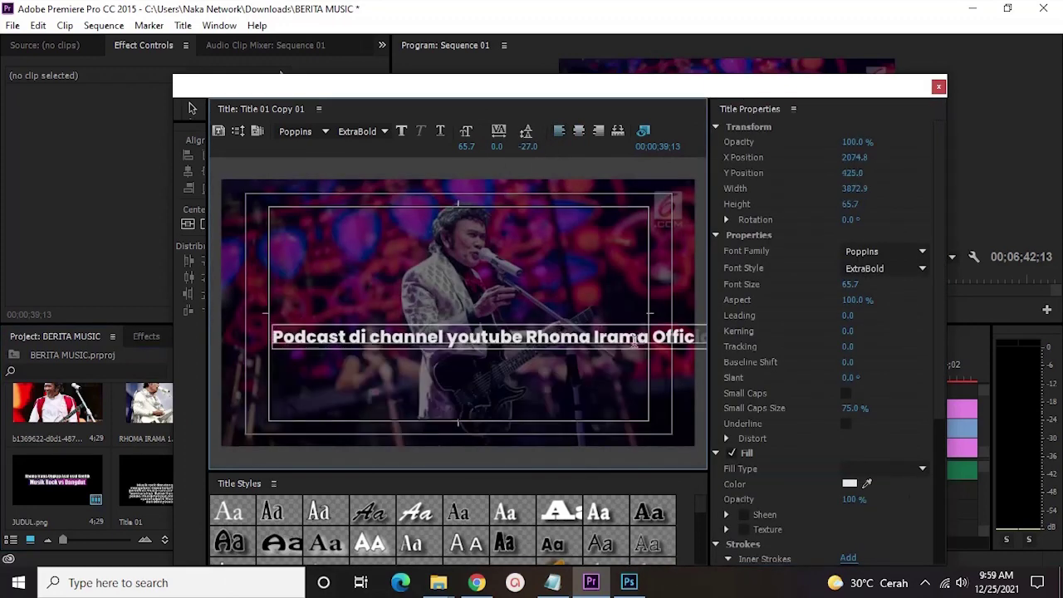
drag(656, 351, 603, 378)
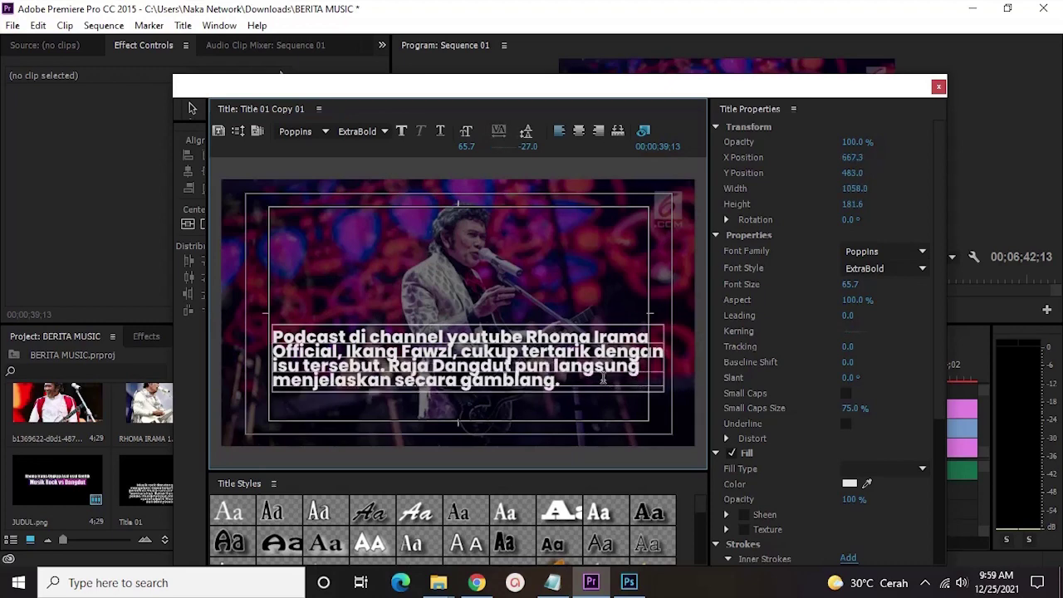
Center-align the Podcast text, move it down near the bottom of the frame and close the title editor
click(579, 131)
drag(522, 337, 521, 385)
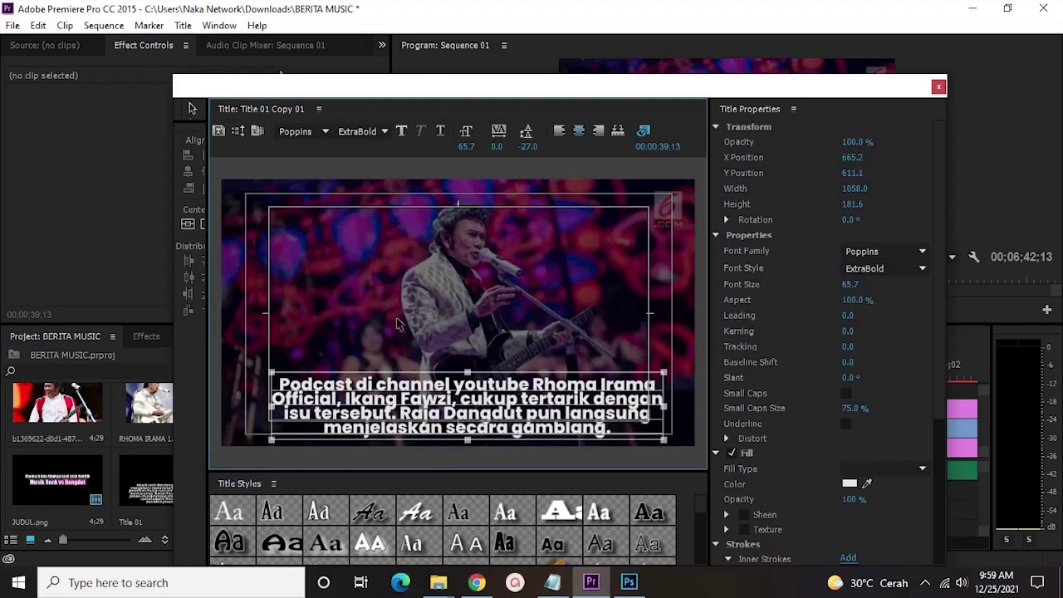
click(522, 442)
click(939, 87)
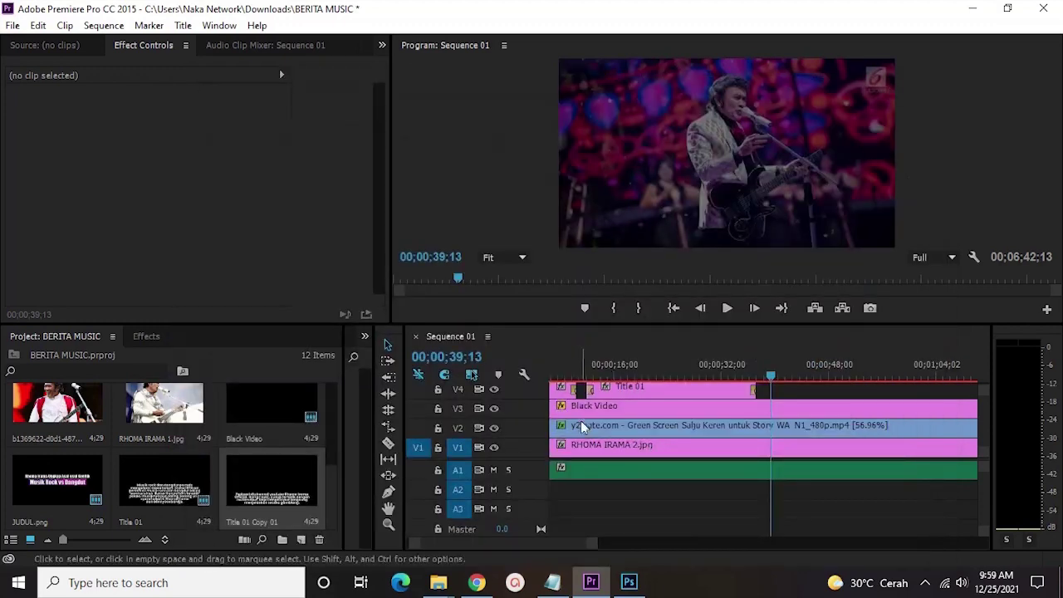
Place Title 01 Copy 01 on V4 at about 39 seconds and apply the default transition at its start
drag(241, 511, 769, 384)
right_click(769, 383)
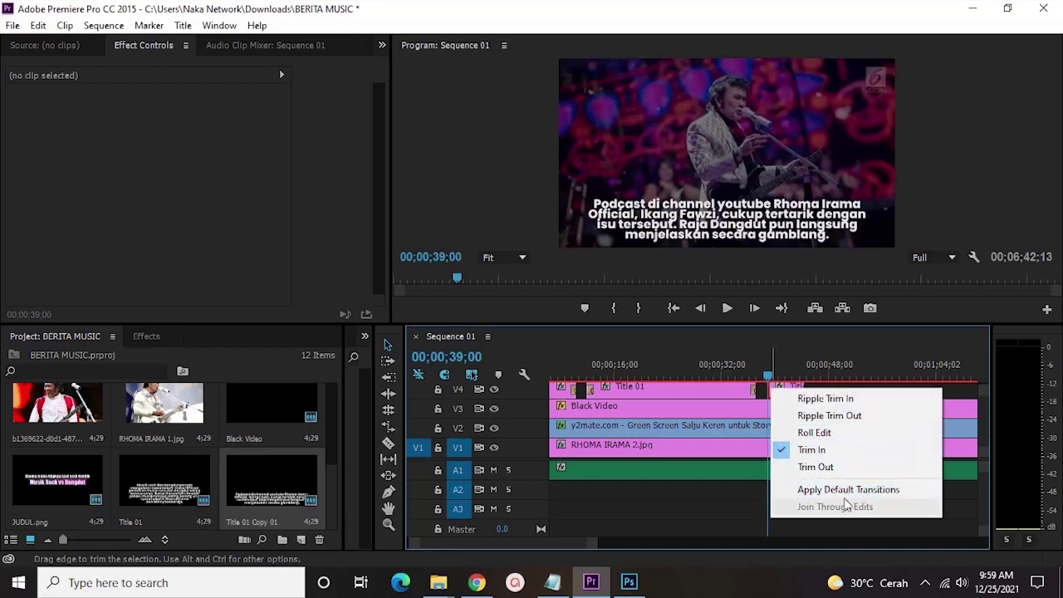
click(790, 397)
click(760, 372)
scroll(759, 371, down, 3)
Play and extend Title 01 Copy 01 on V4, then cut it at 00;00;54;03 and delete the remainder
key(space)
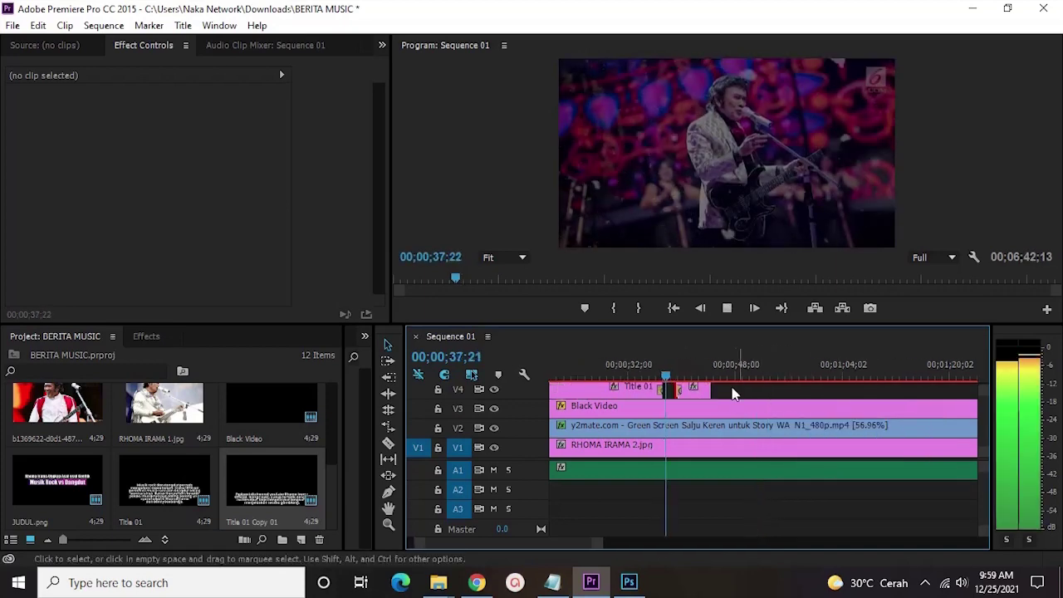
drag(712, 386, 919, 378)
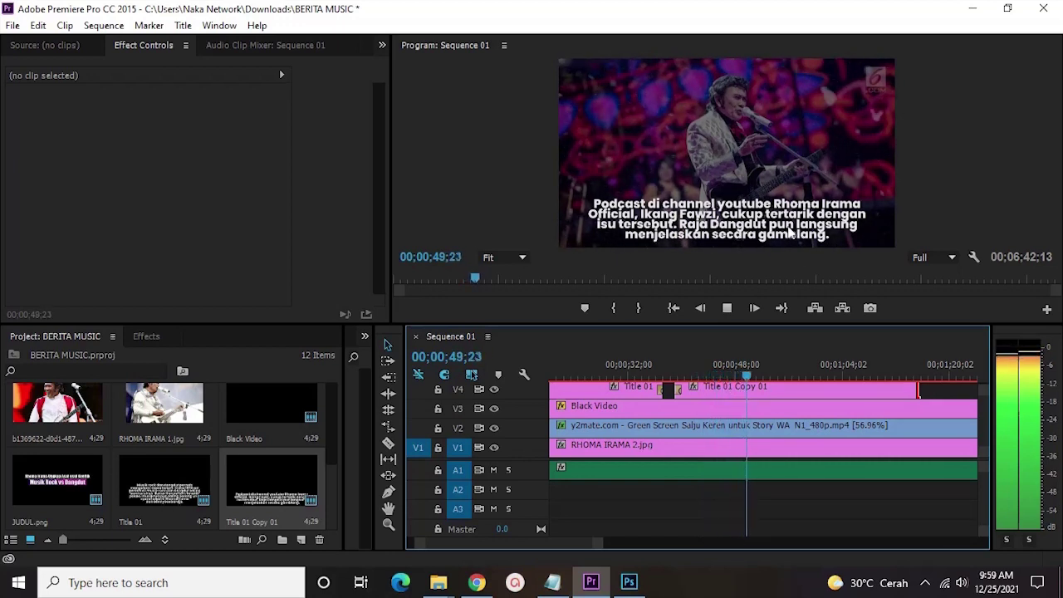
key(space)
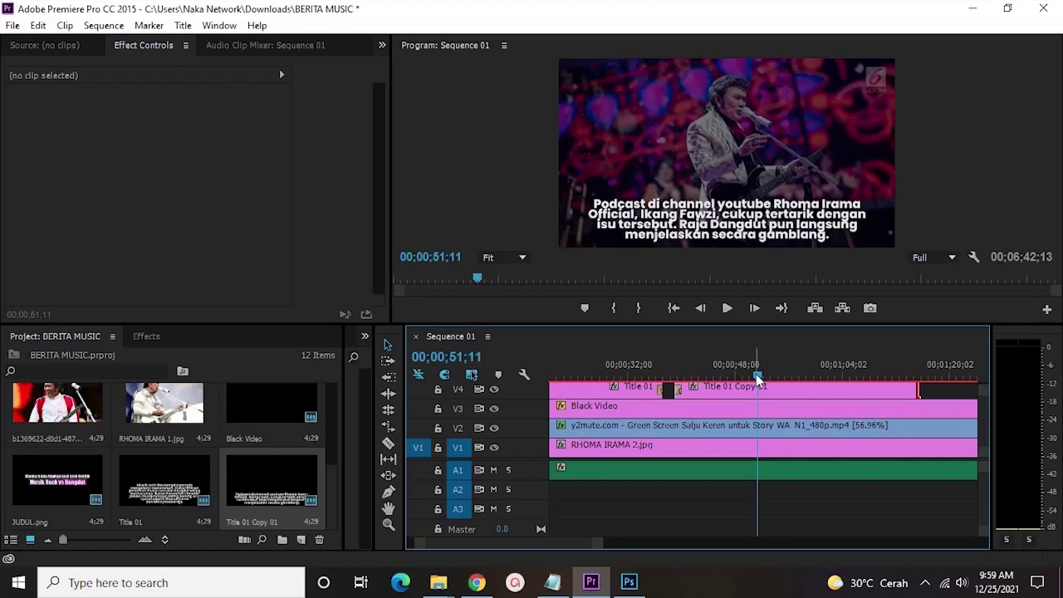
drag(765, 376, 779, 373)
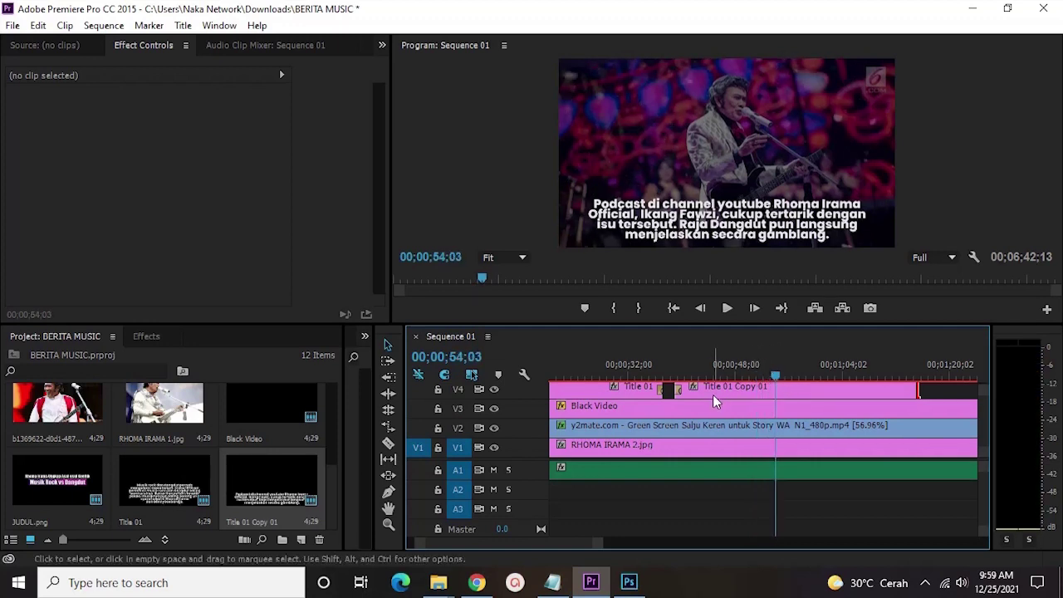
key(c)
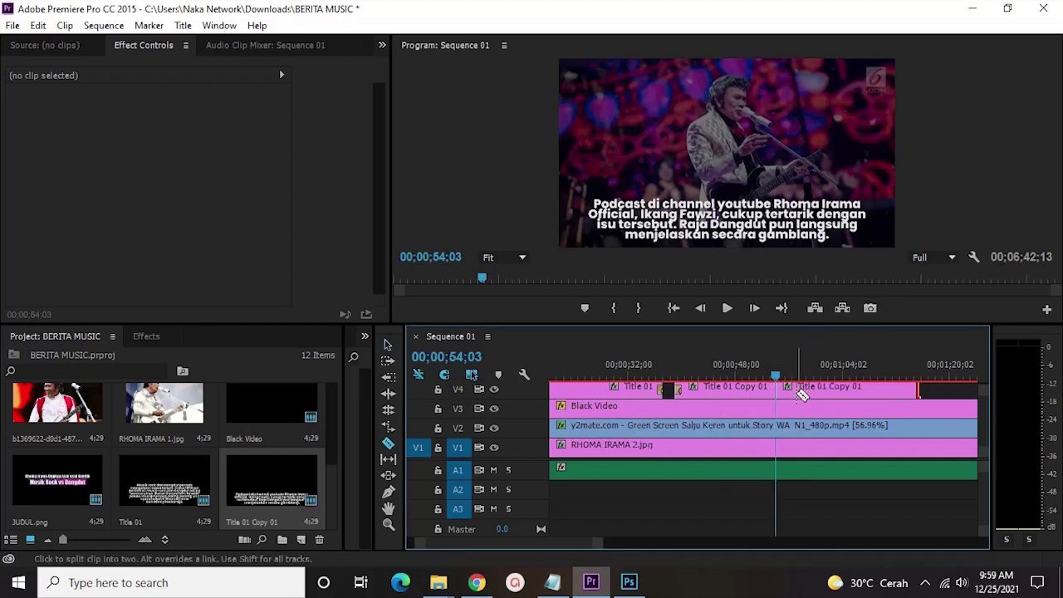
key(v)
click(799, 390)
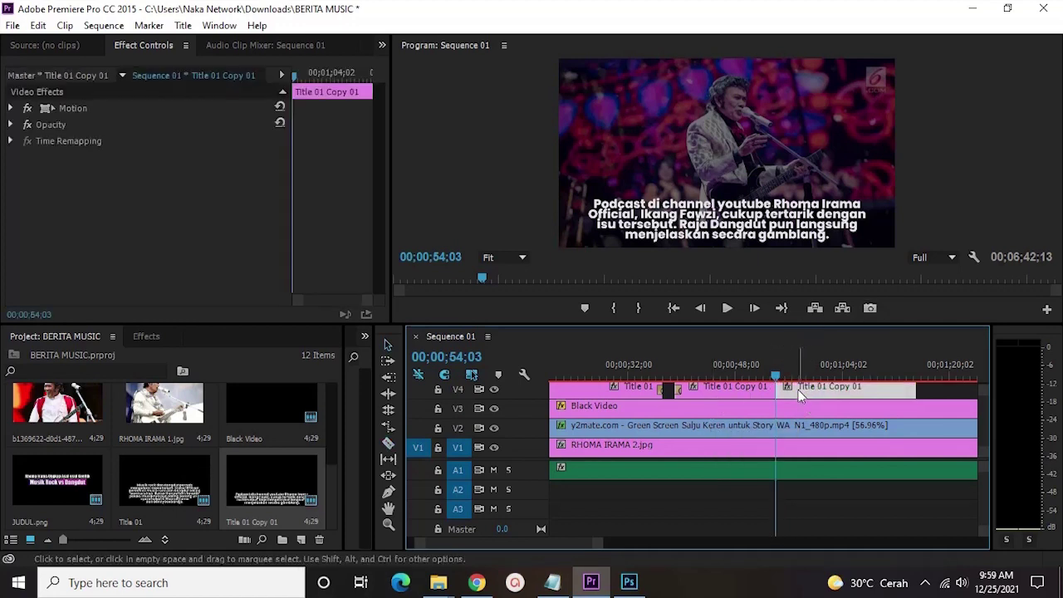
key(Delete)
Apply the default transition at the end of Title 01 Copy 01 and play the sequence to 00;00;55;27
right_click(785, 392)
click(831, 493)
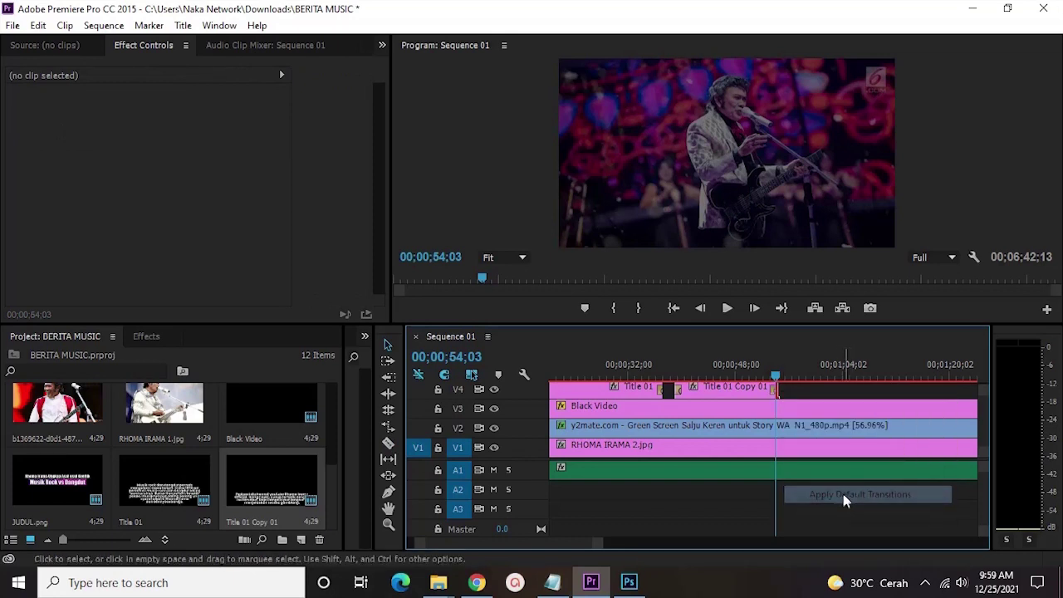
key(space)
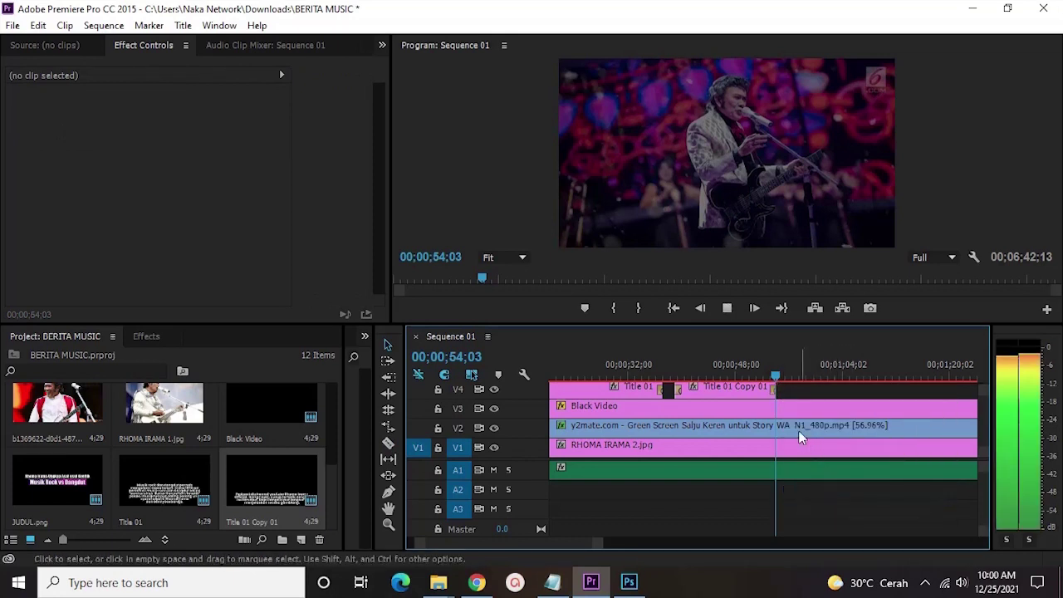
key(space)
key(space)
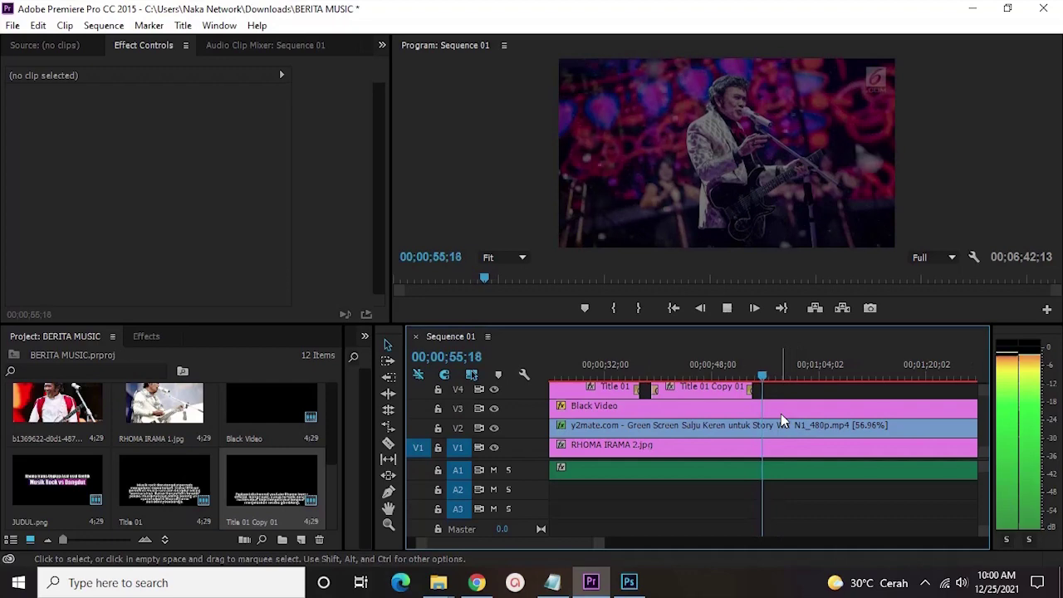
key(space)
key(space)
key(space)
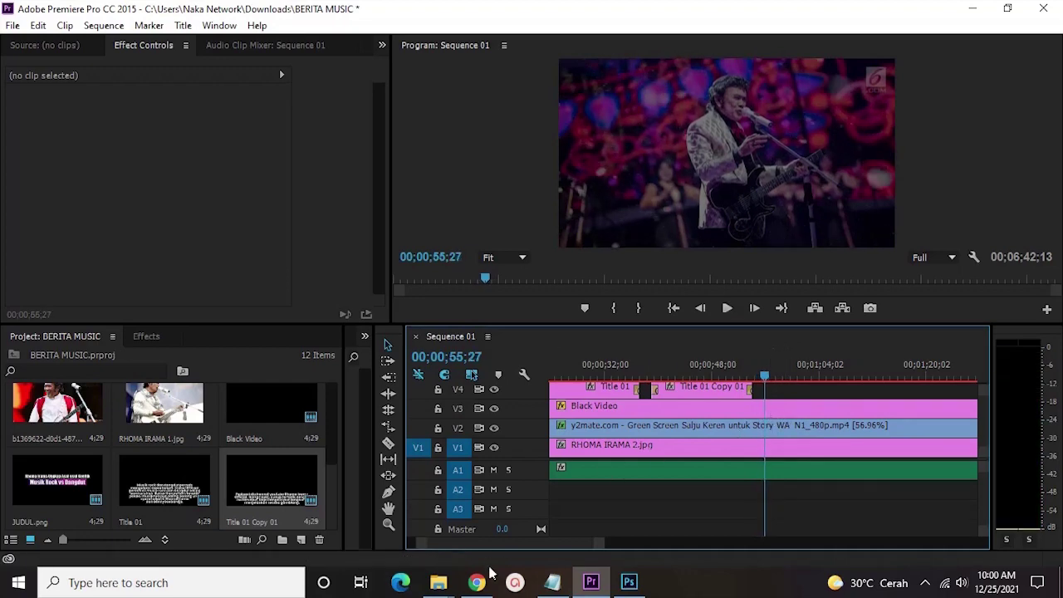
Switch to Notepad, copy the line beginning "Rhoma menjelaskan jika perselisihan tersebut", and return to Premiere Pro
click(561, 587)
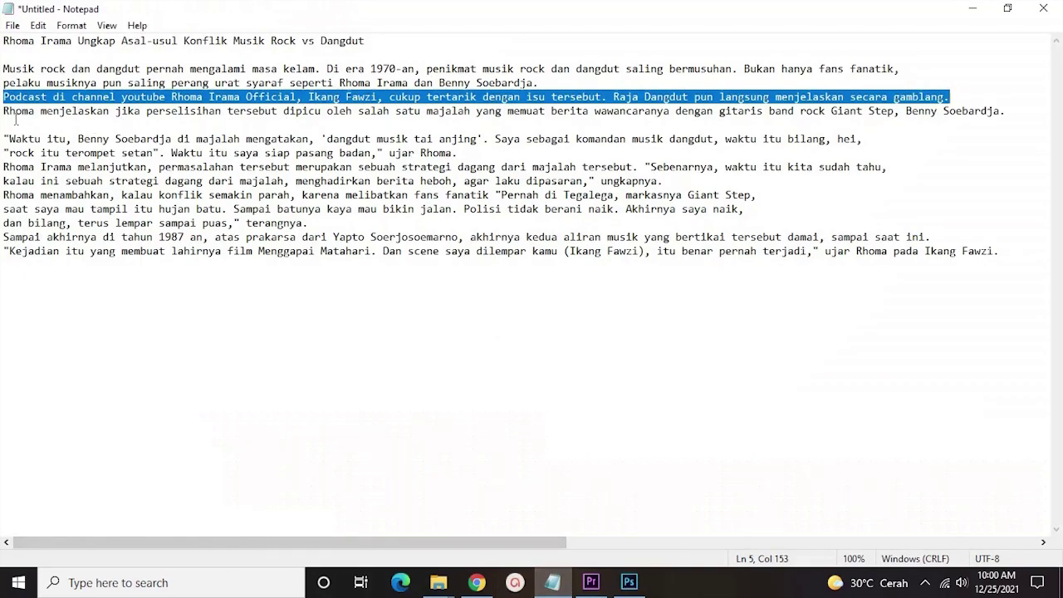
drag(5, 115, 1021, 112)
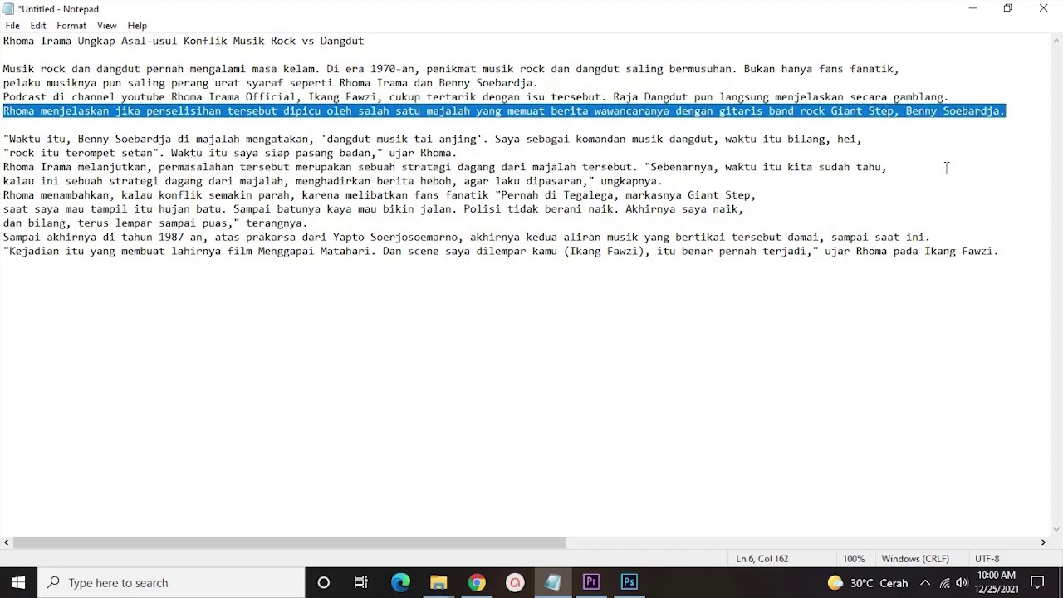
click(591, 582)
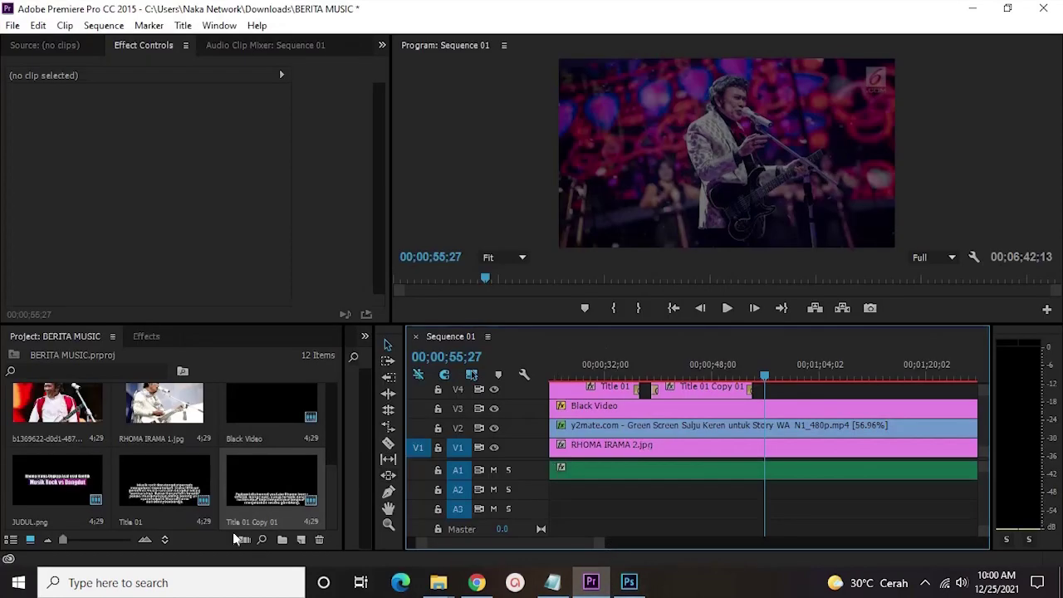
Duplicate Title 01 Copy 01 and replace the duplicate's text with the copied "Rhoma menjelaskan" line, left-aligned
right_click(259, 483)
click(374, 99)
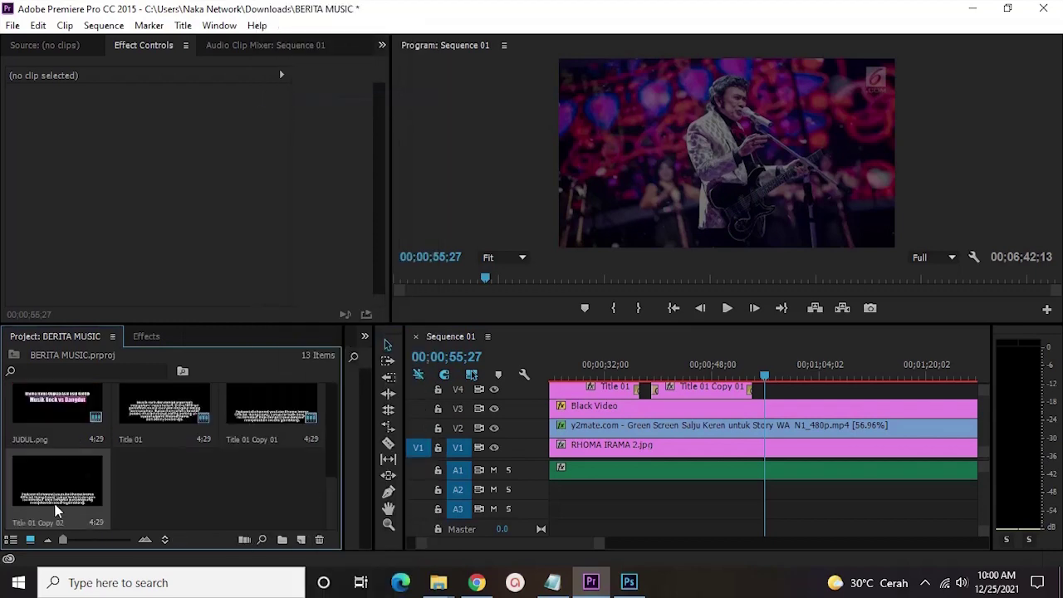
double_click(52, 499)
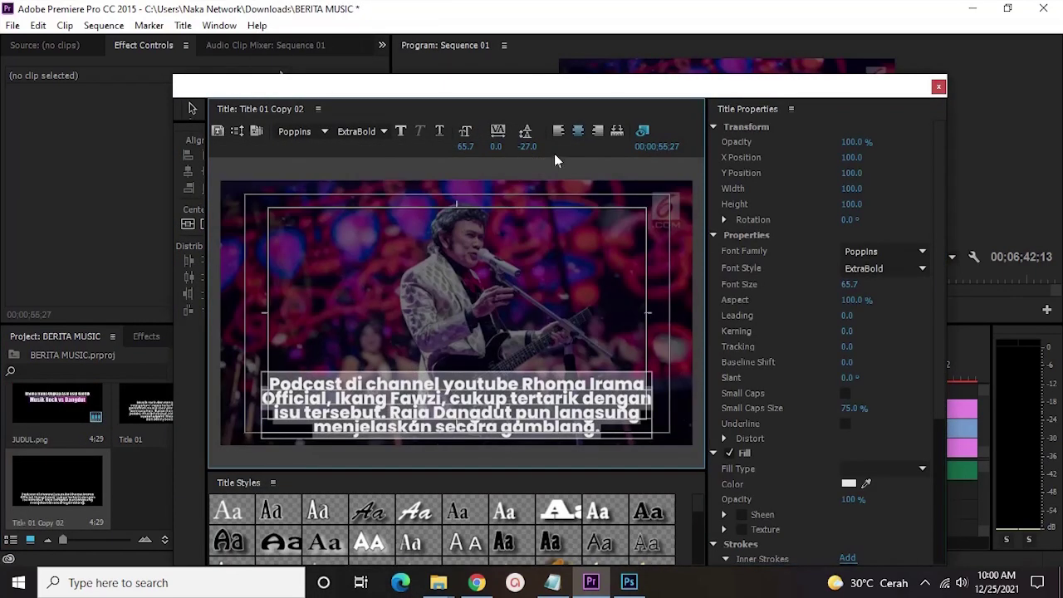
click(560, 133)
key(ctrl+v)
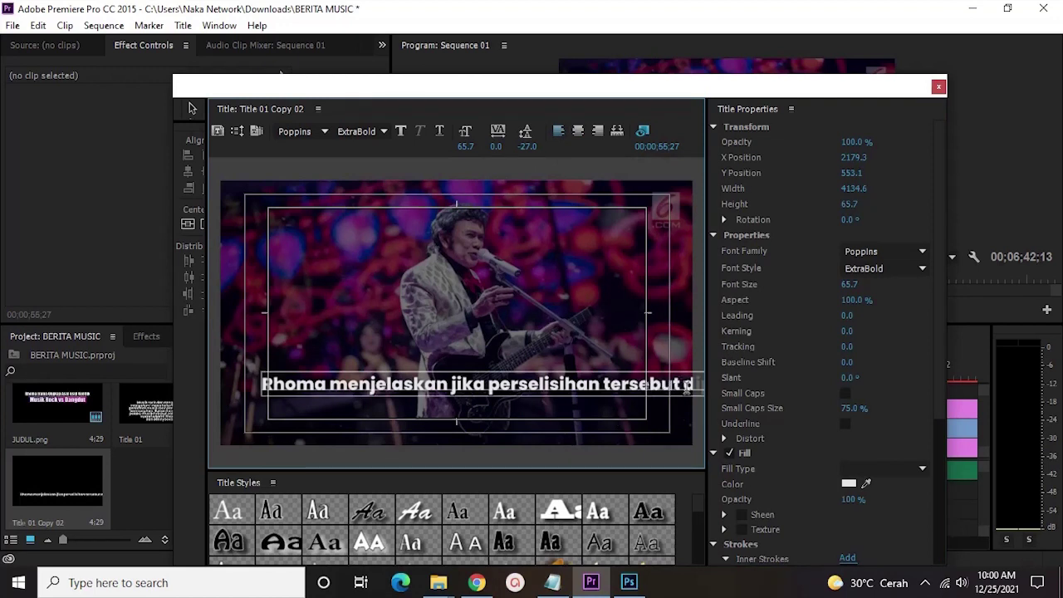
Break the text into four lines before "dipicu", "memuat" and "gitaris", and center-align it
key(Return)
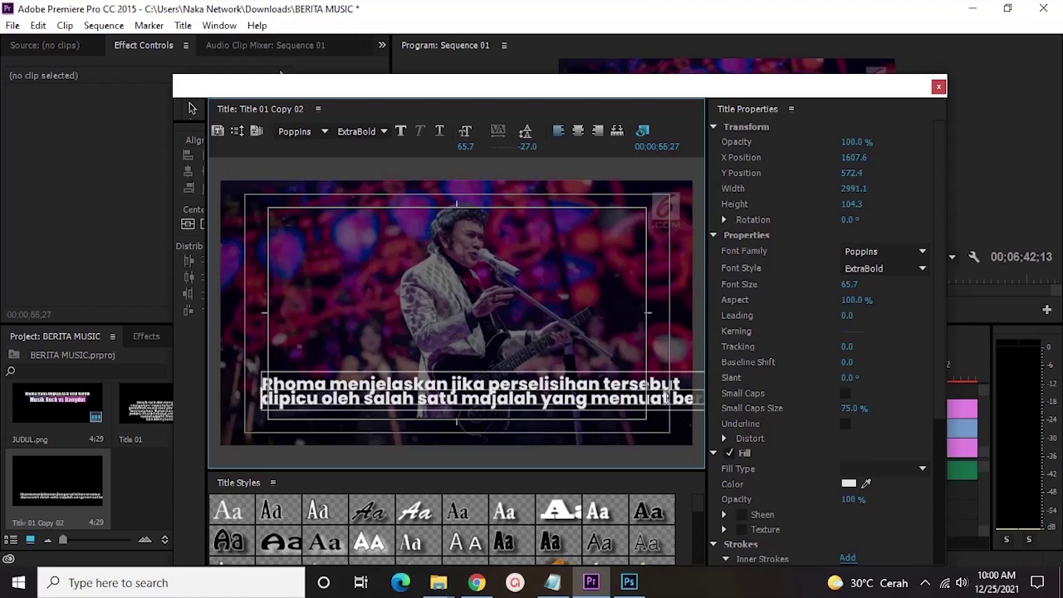
key(Return)
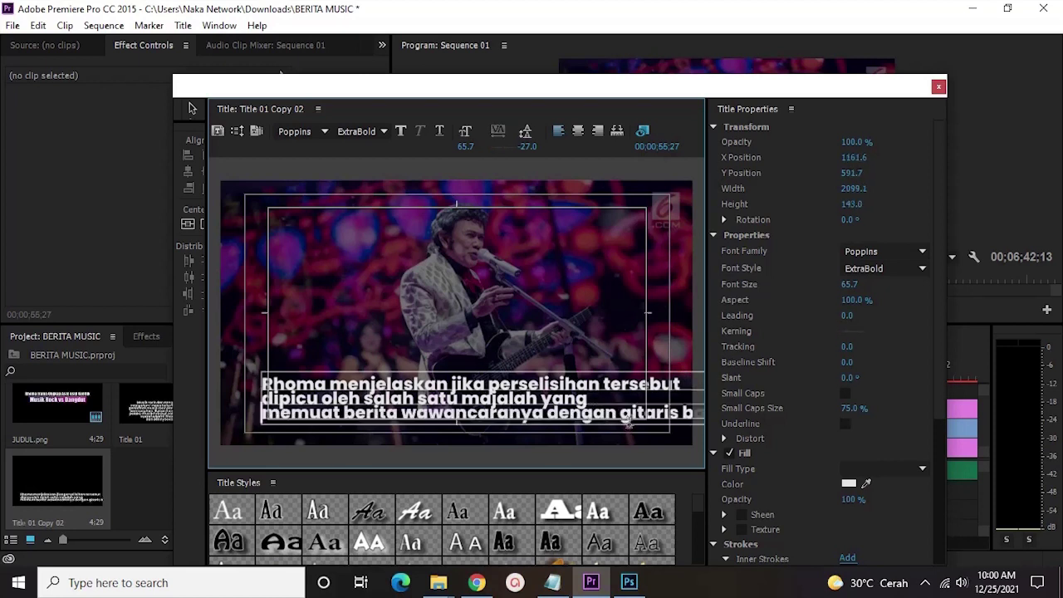
key(Return)
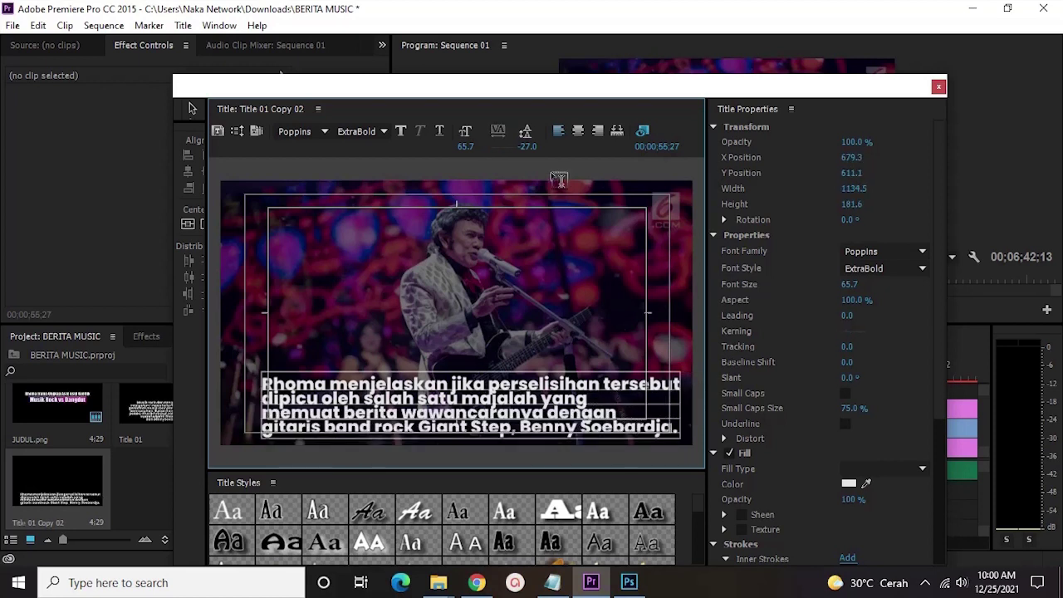
click(575, 132)
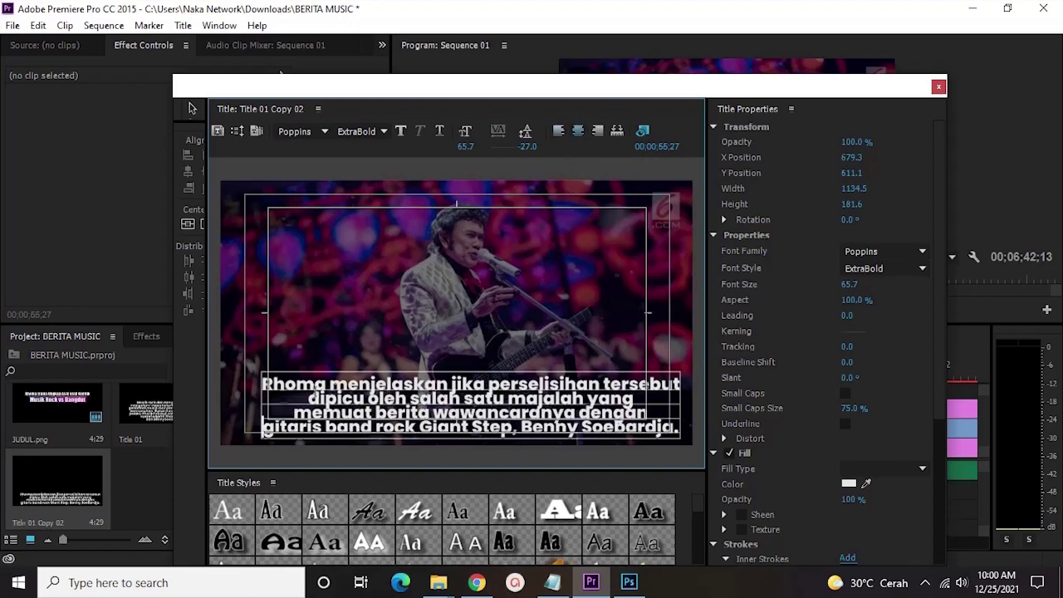
Center the title text horizontally in the frame and place Title 01 Copy 02 on V4 at 00;00;55;27
click(203, 229)
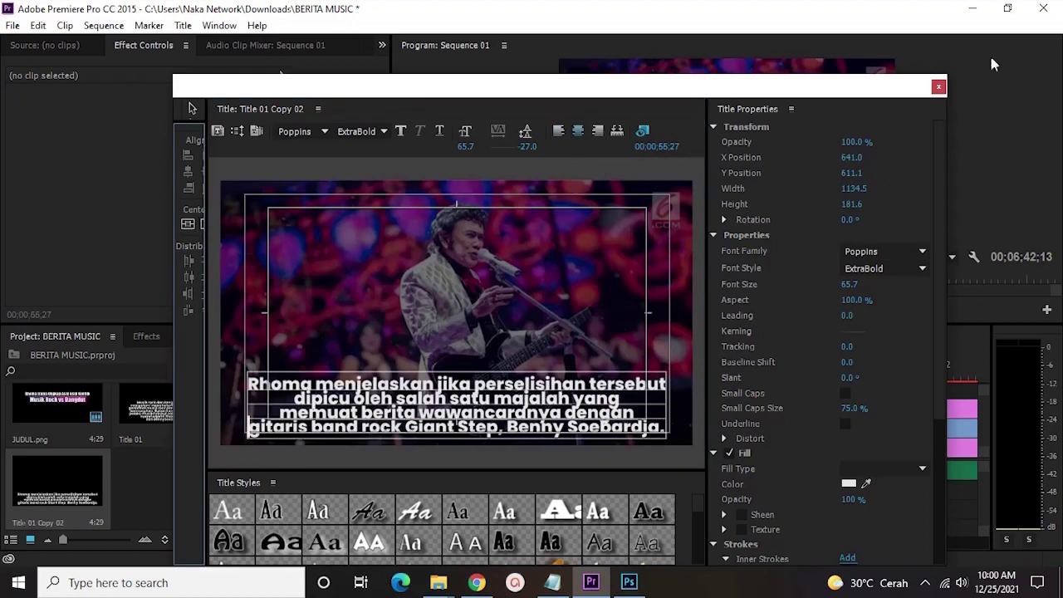
click(939, 89)
drag(58, 494, 764, 389)
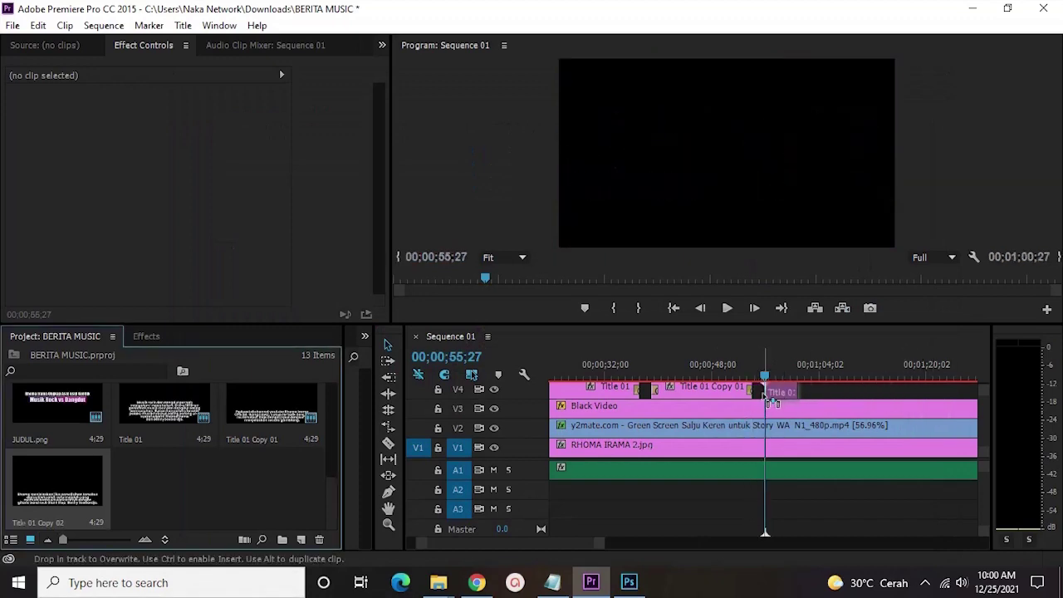
Apply the default transition at the start of Title 01 Copy 02, extend the clip to about 00;01;40, and play to 00;01;08;07
right_click(768, 392)
click(856, 492)
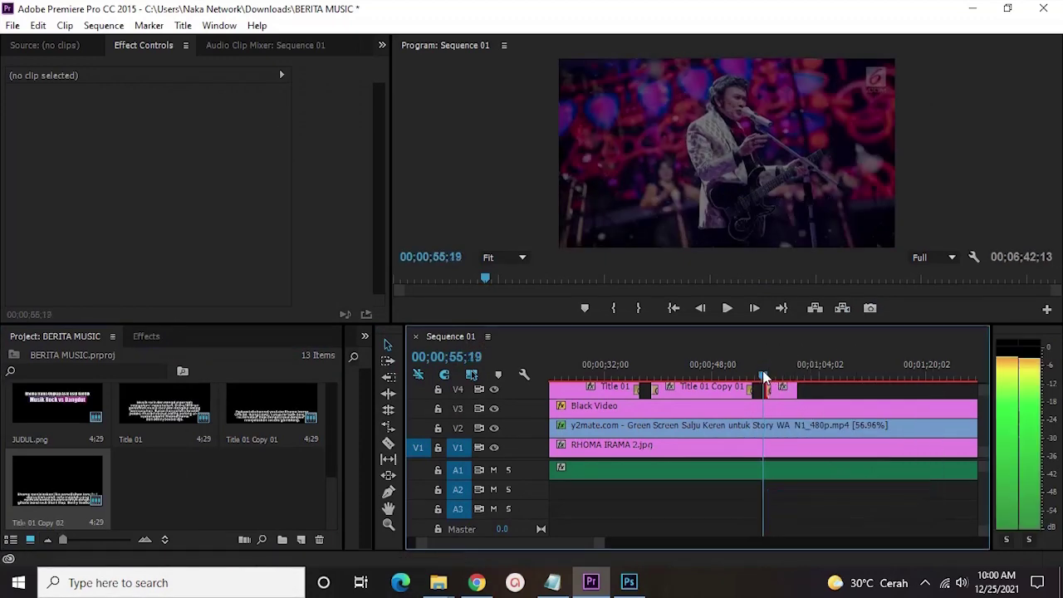
scroll(725, 402, down, 3)
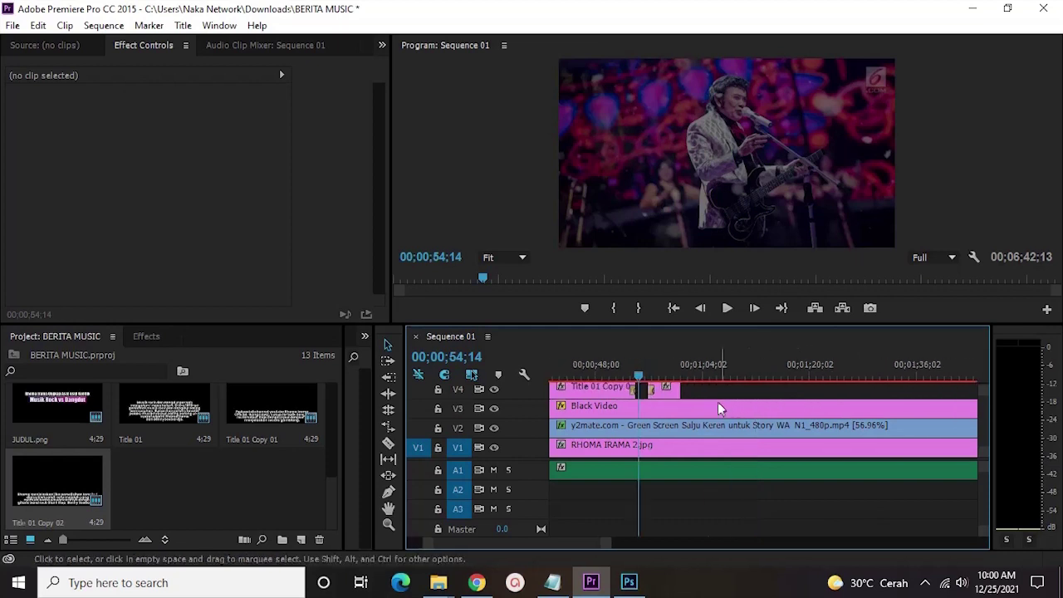
drag(683, 388, 945, 388)
key(space)
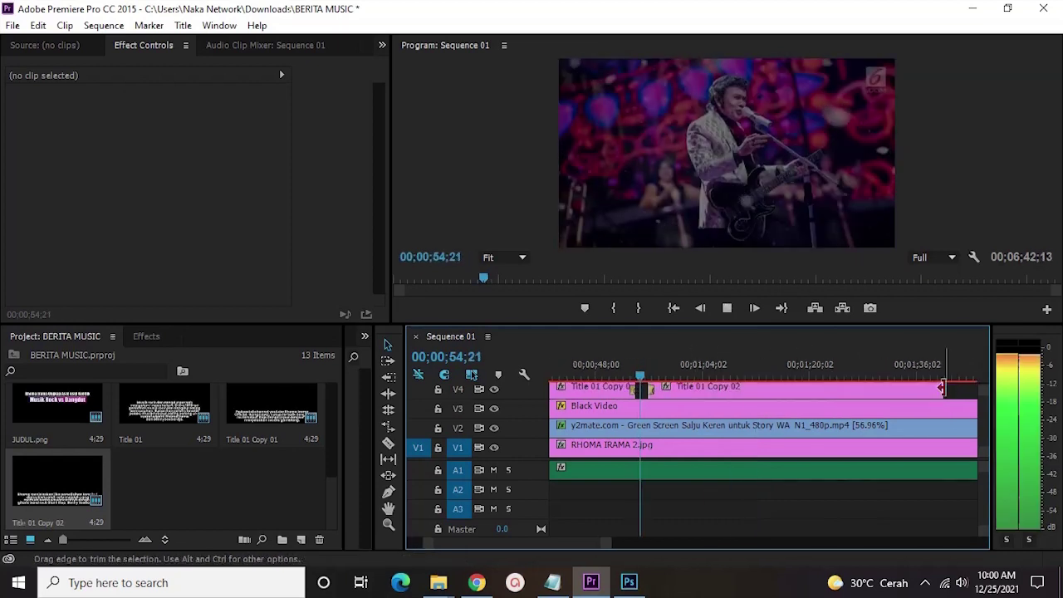
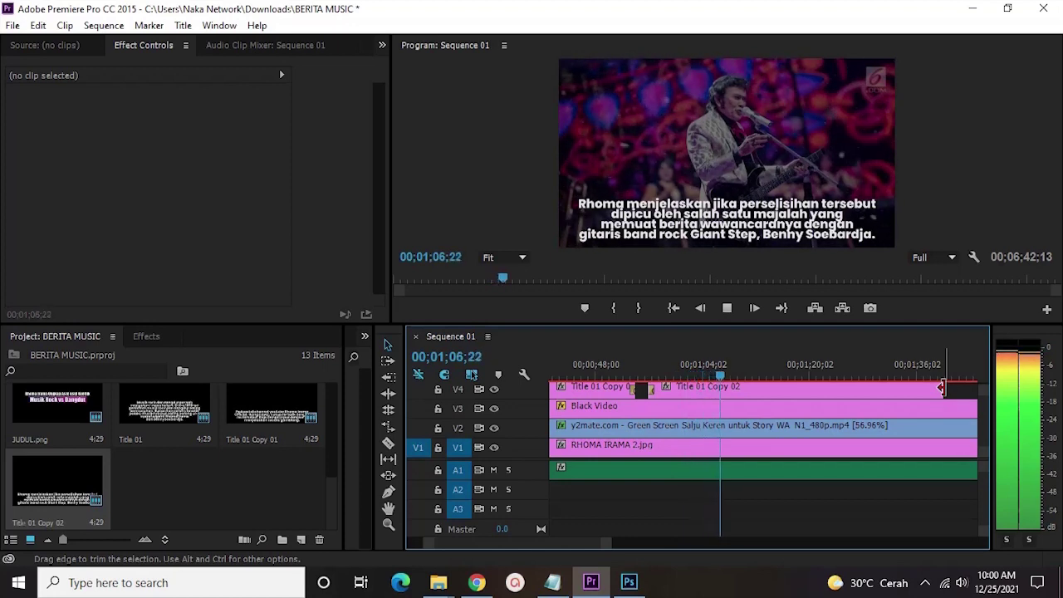
key(space)
Cut Title 01 Copy 02 on V4 at about 00;01;12 and delete the remainder
key(c)
scroll(856, 397, up, 3)
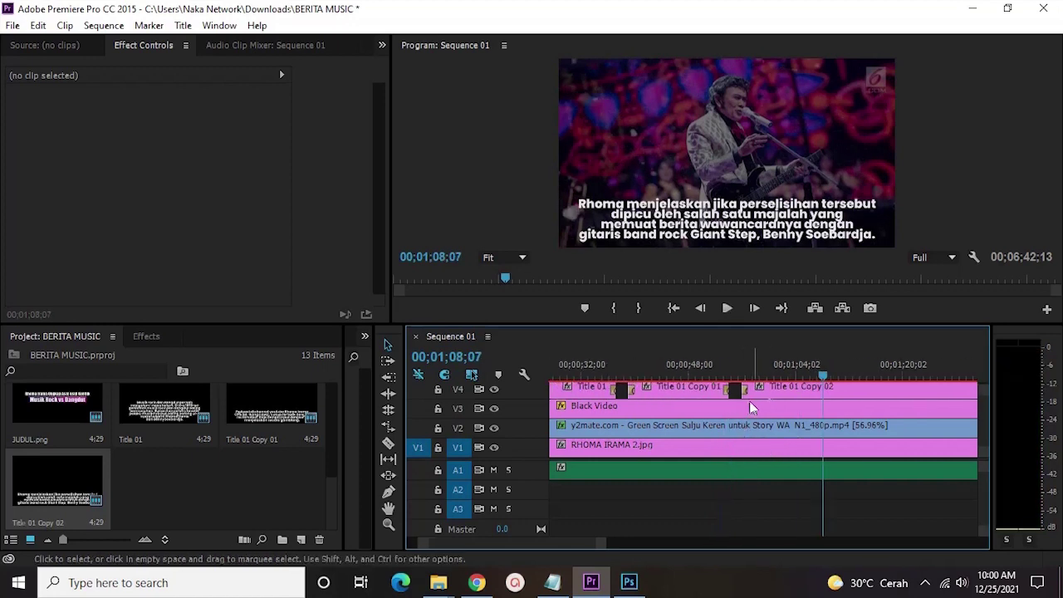
click(853, 395)
key(v)
click(868, 393)
key(Delete)
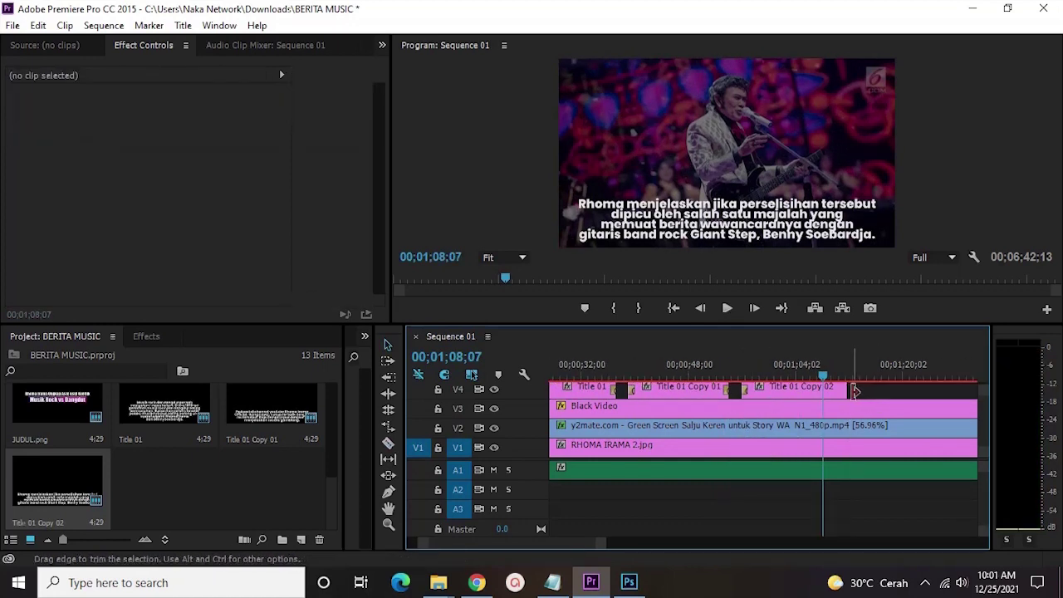
Apply the default transition at the end of Title 01 Copy 02 and play the sequence to 00;01;13;24
right_click(855, 392)
click(932, 497)
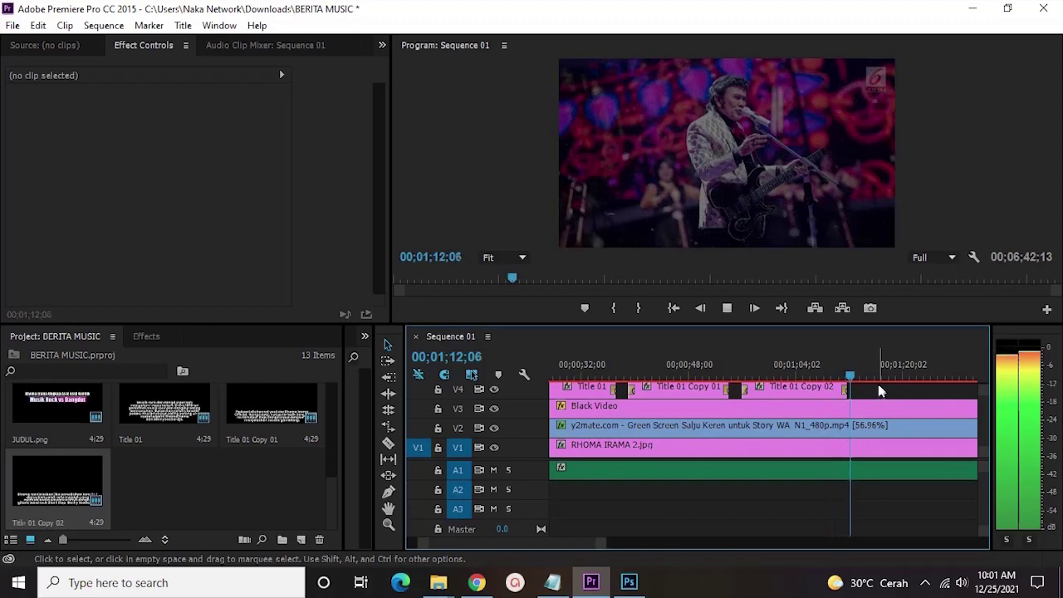
key(space)
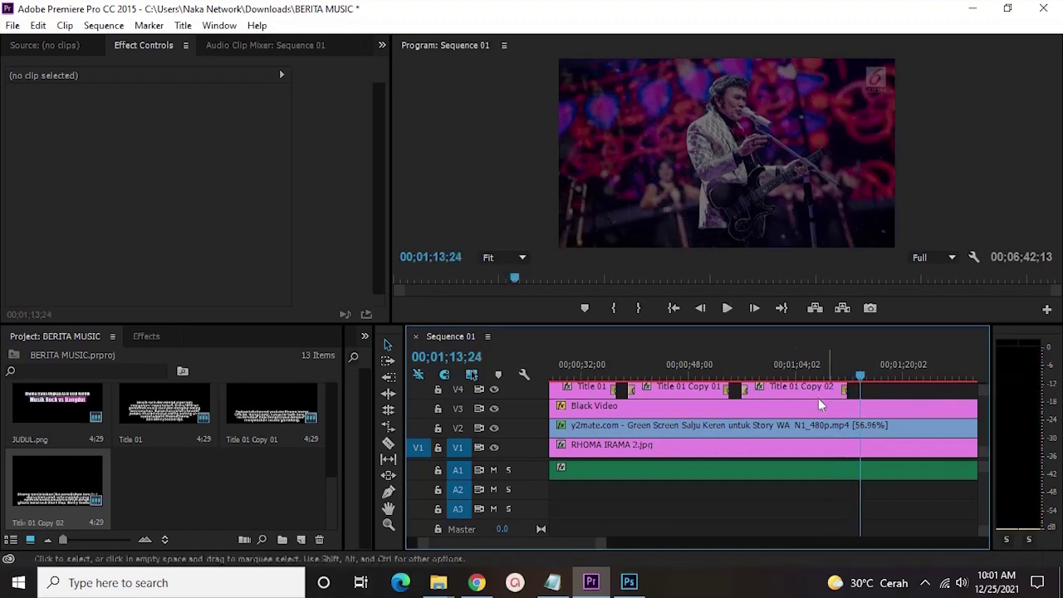
Switch to Notepad, copy the sentence from "Waktu itu" to "dangdut musik tai anjing'.", and return to Premiere Pro
click(553, 582)
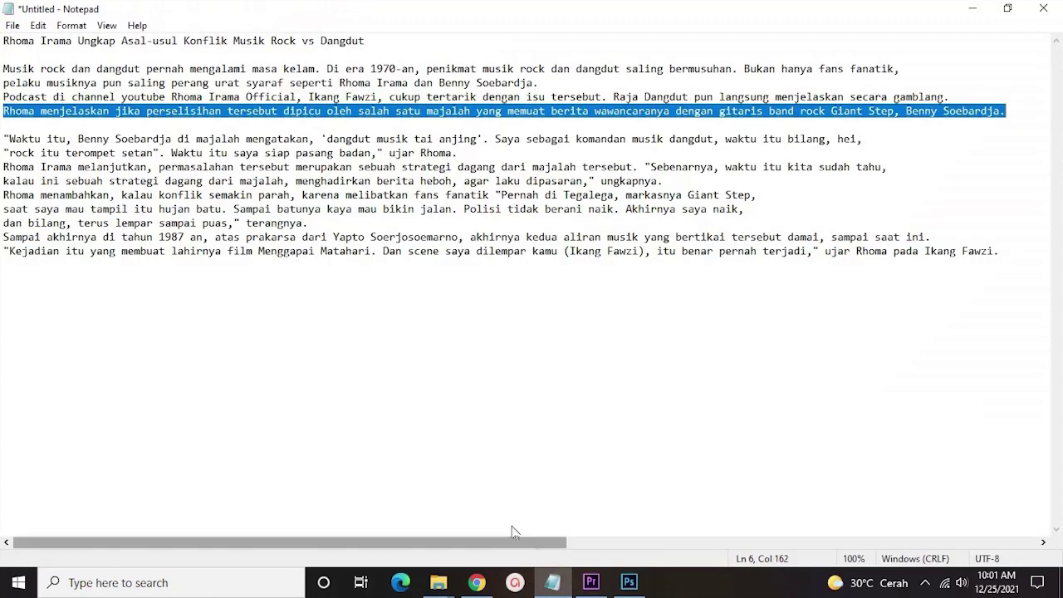
click(7, 139)
drag(111, 139, 368, 140)
click(7, 139)
shift+click(827, 140)
drag(829, 141, 462, 154)
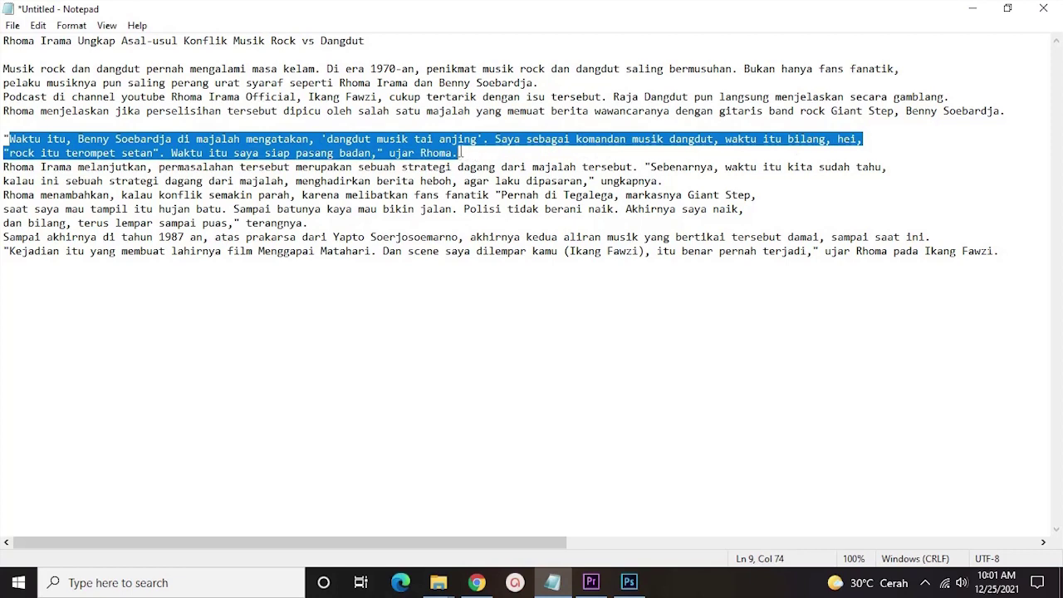
drag(461, 153, 484, 145)
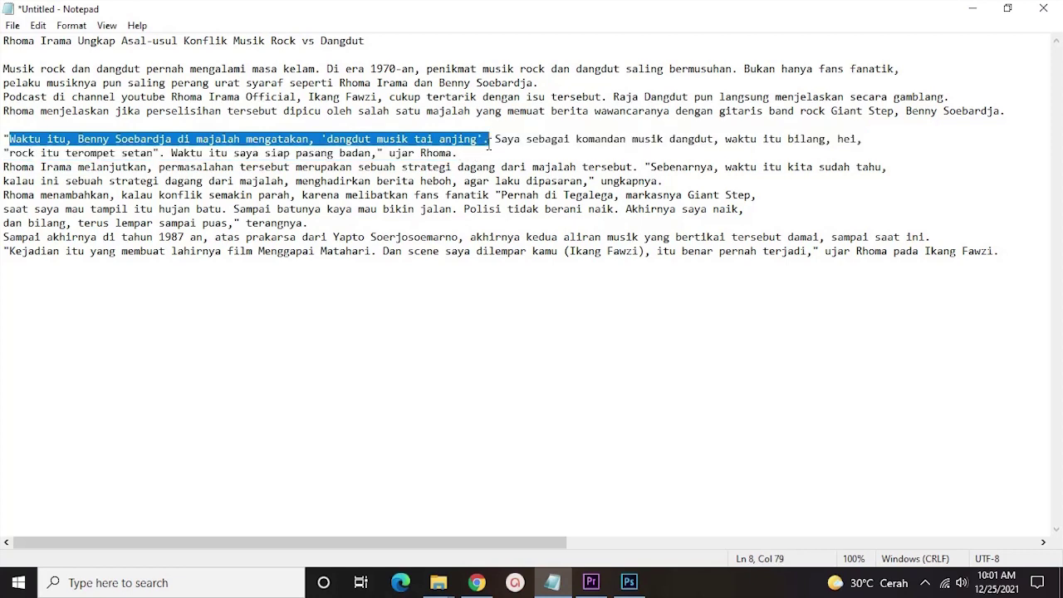
click(602, 587)
Duplicate Title 01 Copy 02 and replace the duplicate's text with the copied "Waktu itu" sentence, left-aligned
right_click(58, 473)
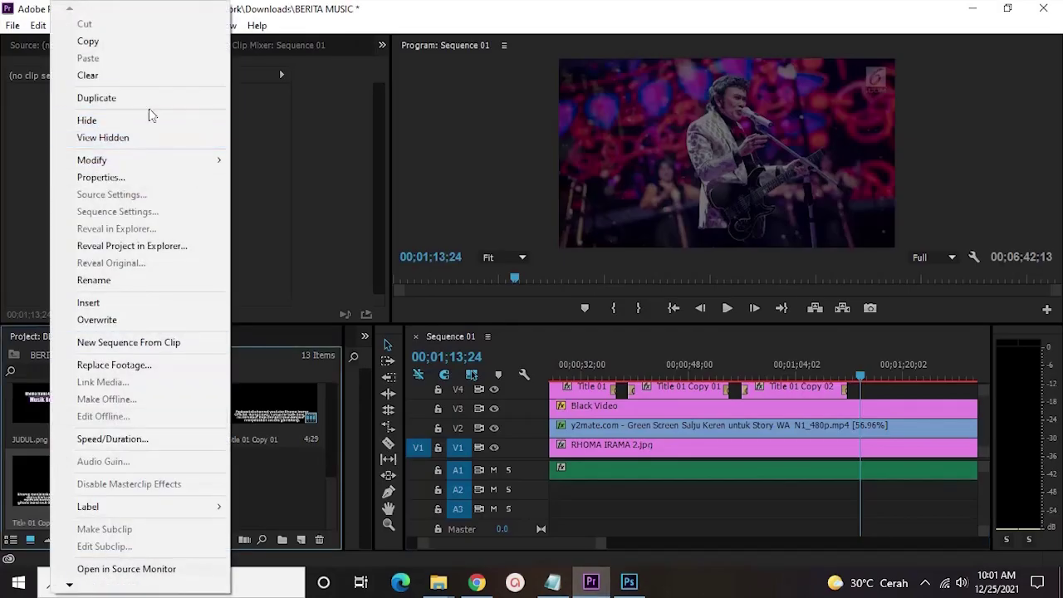
click(142, 98)
double_click(166, 502)
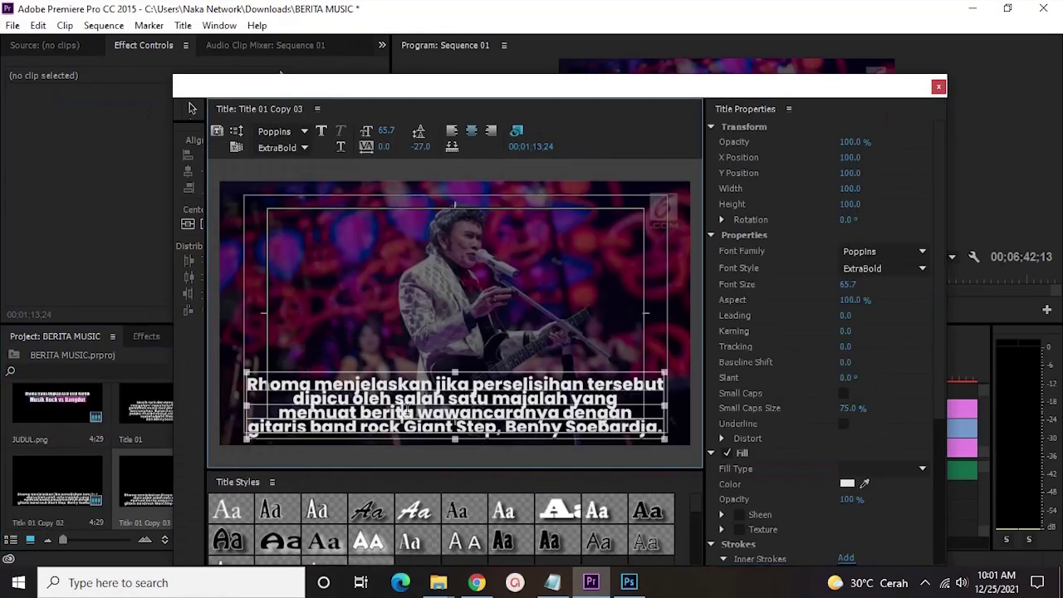
key(ctrl+v)
key(ctrl+z)
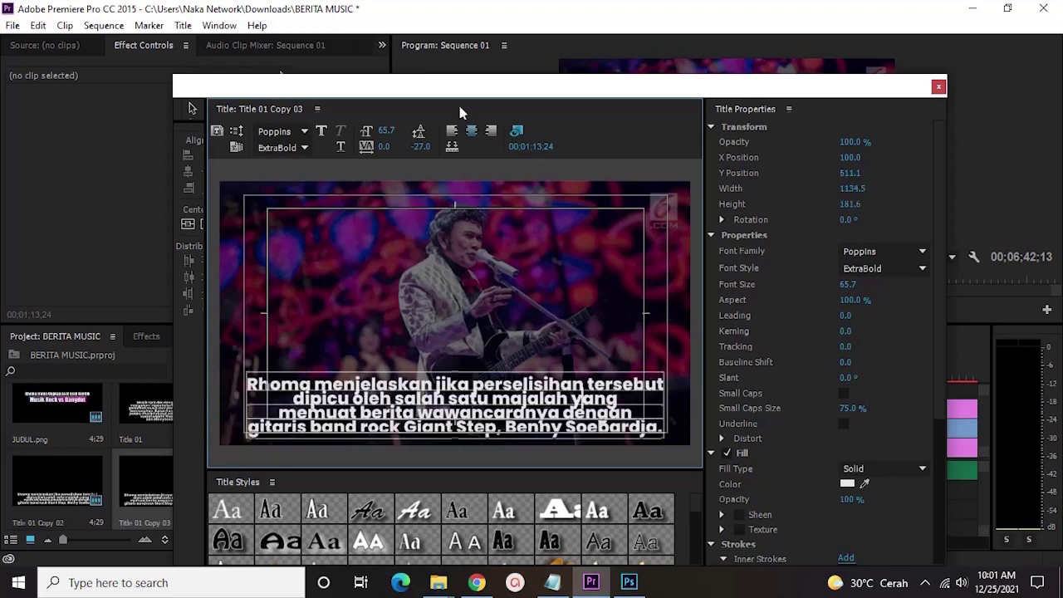
click(451, 130)
key(ctrl+v)
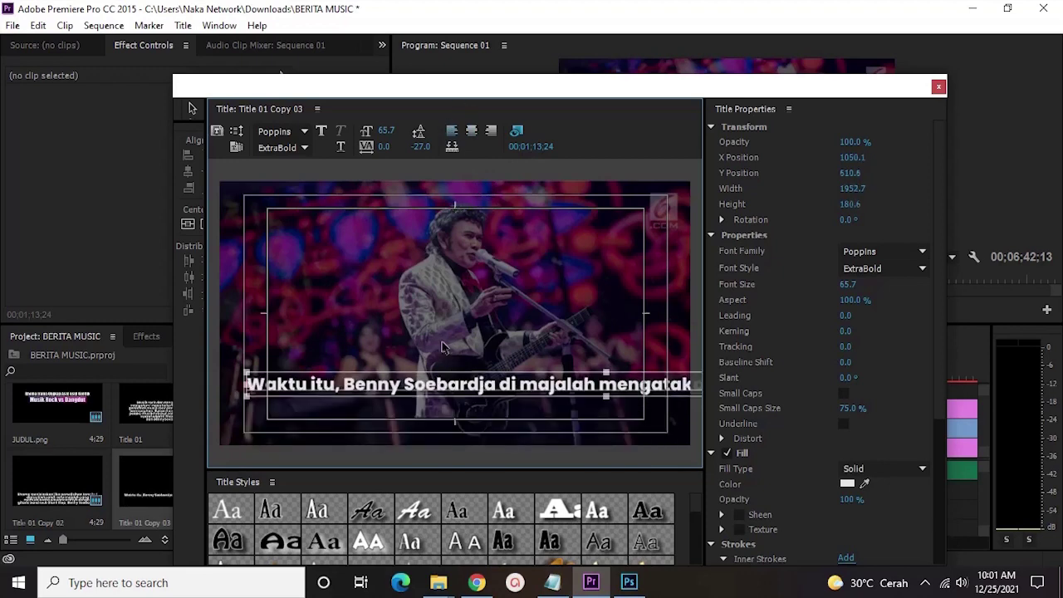
Break the text before "mengatakan", center-align it, and center it horizontally near the frame's lower edge at about Y 646.5
click(599, 385)
key(BackSpace)
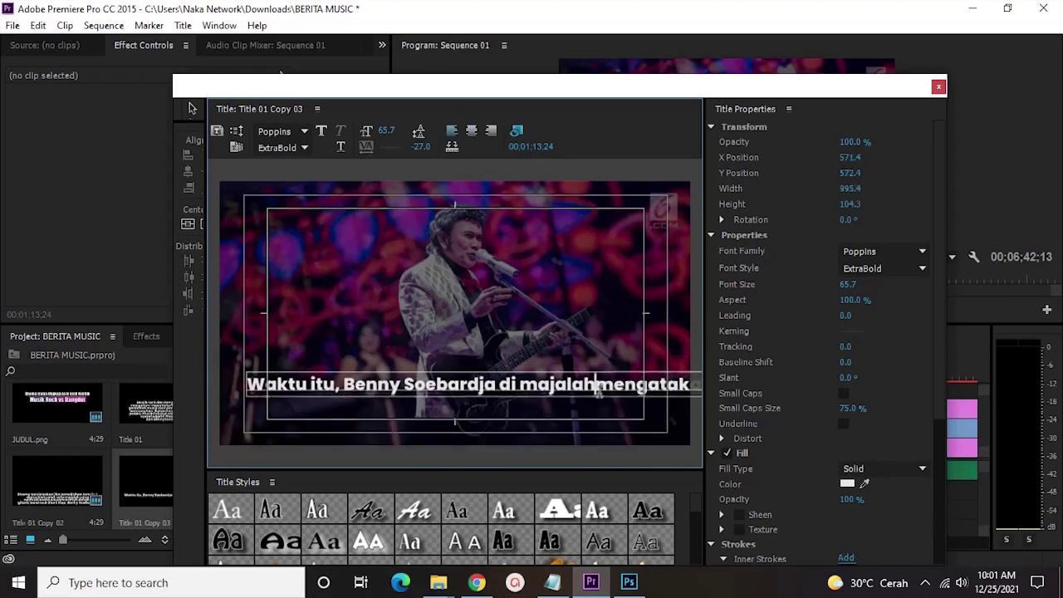
key(Return)
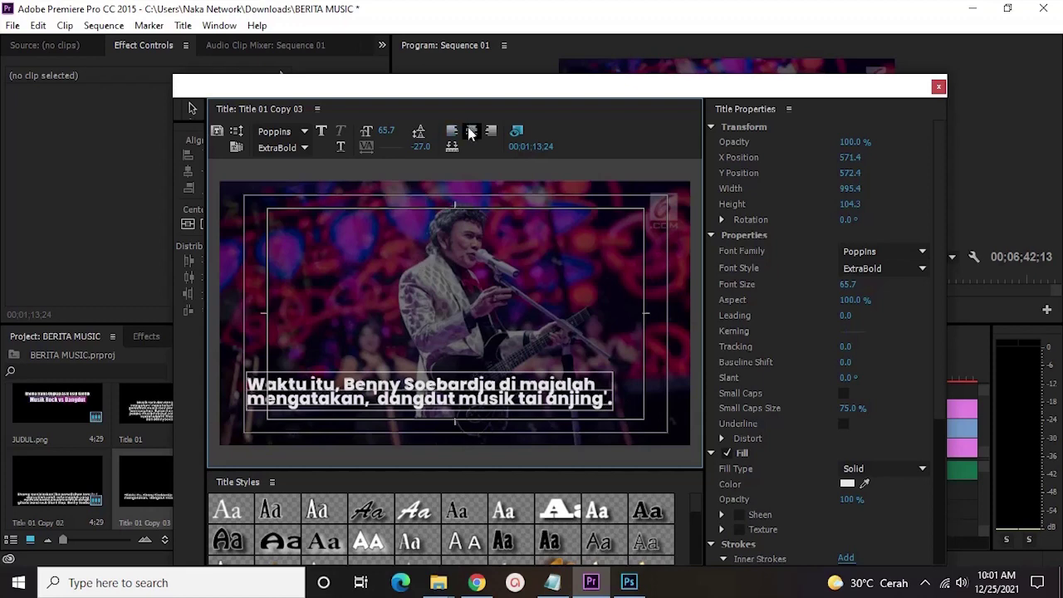
click(471, 131)
click(189, 223)
drag(410, 398, 409, 419)
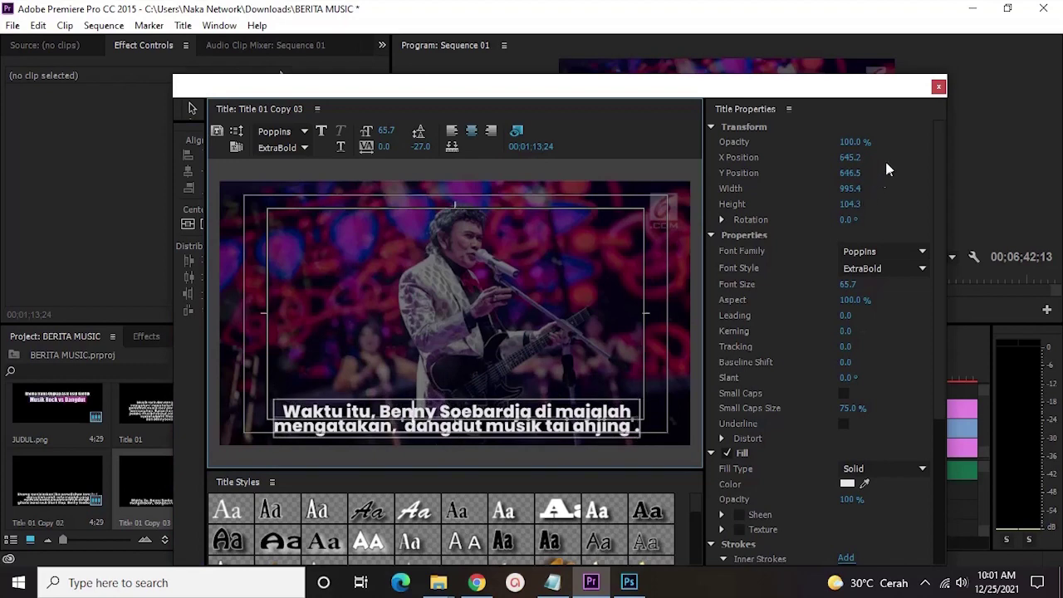
click(939, 88)
Place Title 01 Copy 03 on V4 at 00;01;13;24 and apply the default transition at its start
drag(183, 493, 864, 405)
right_click(867, 389)
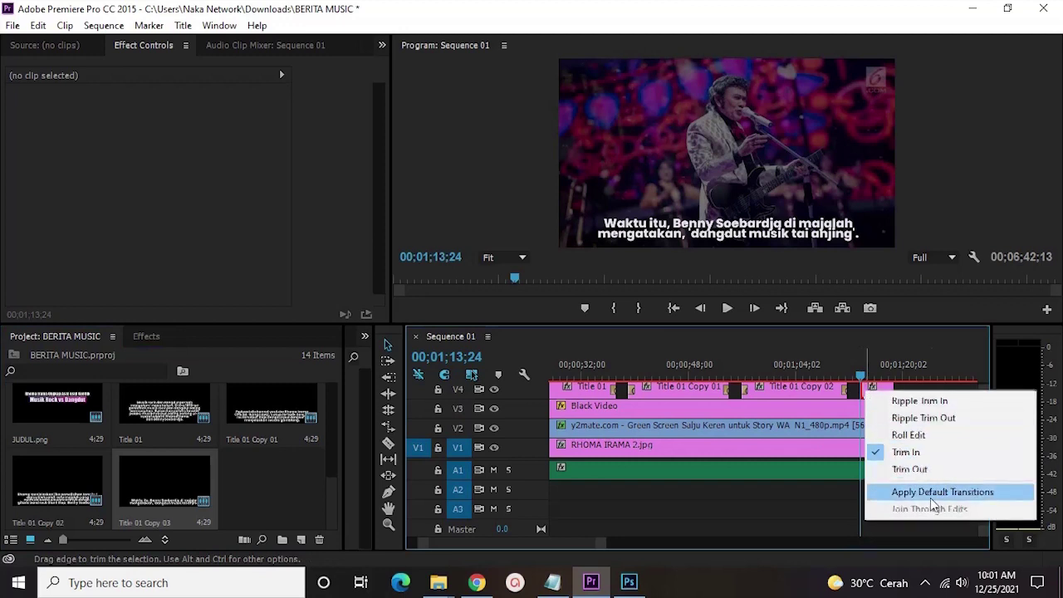
click(930, 492)
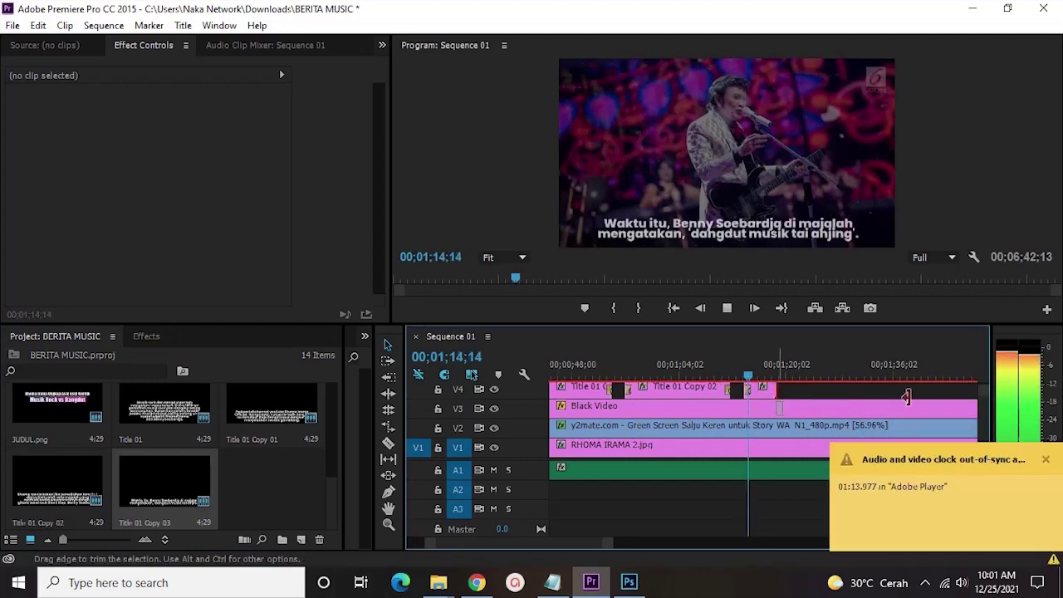
Play to 00;01;21;20, cut Title 01 Copy 03 at about 00;01;24, and delete the remainder
click(1045, 458)
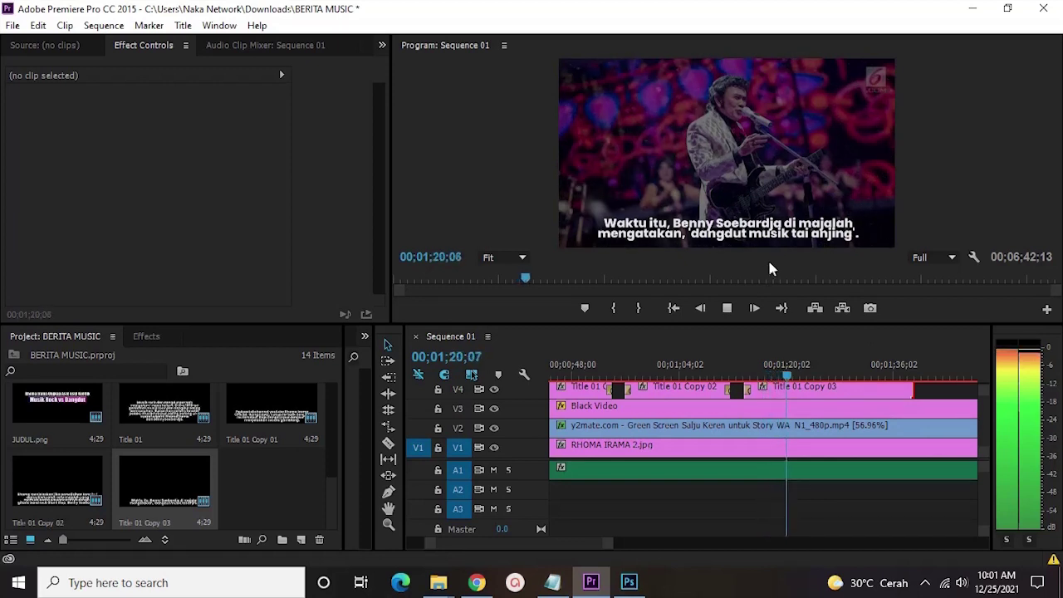
key(space)
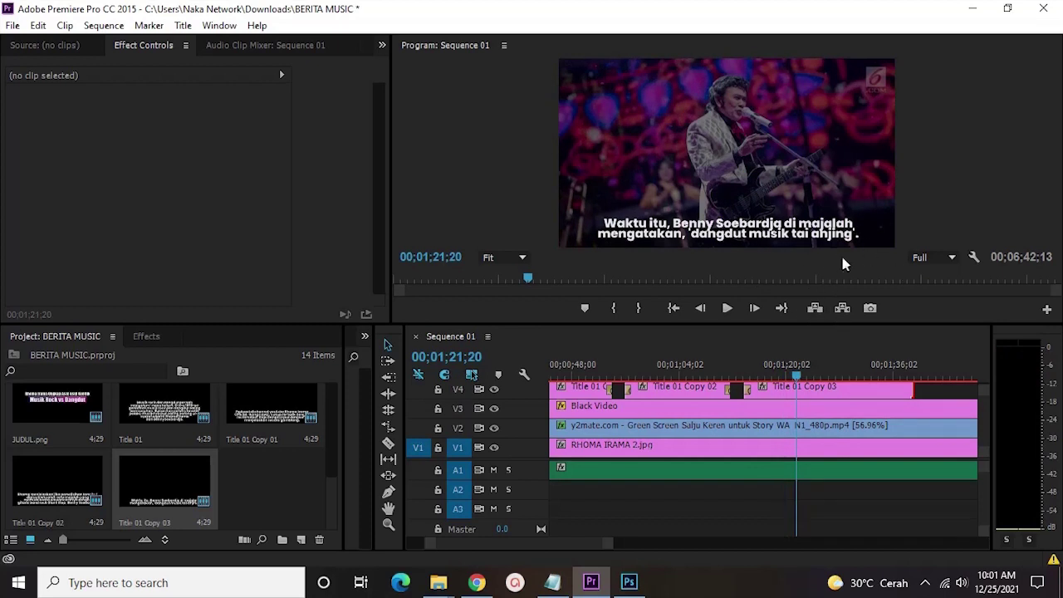
key(c)
click(816, 391)
key(v)
click(837, 399)
key(Delete)
Apply the default transition at the end of Title 01 Copy 03 and play the sequence to 00;01;26;17
right_click(818, 389)
click(885, 491)
key(space)
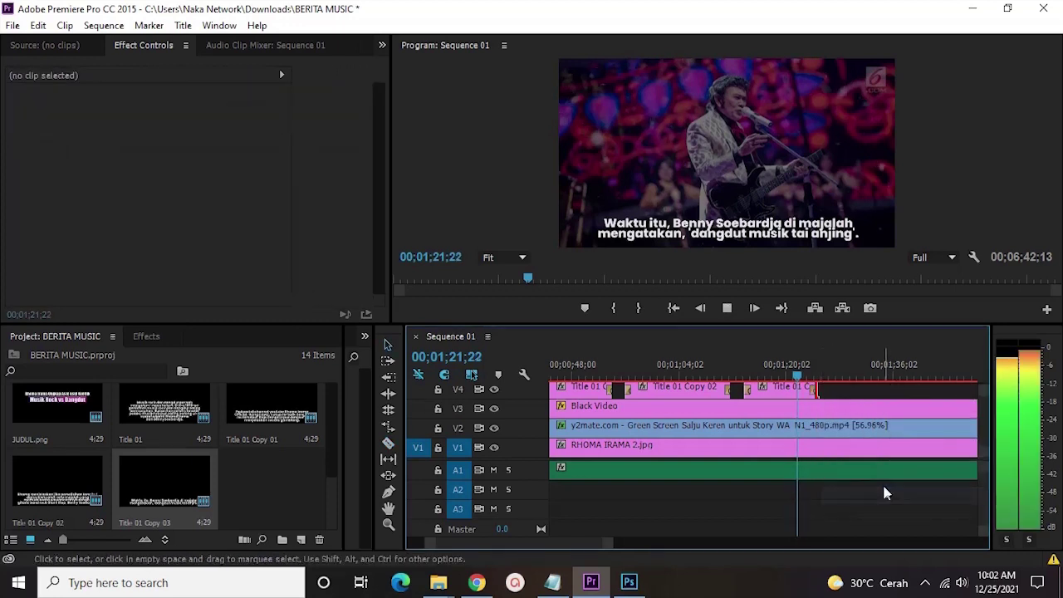
click(726, 308)
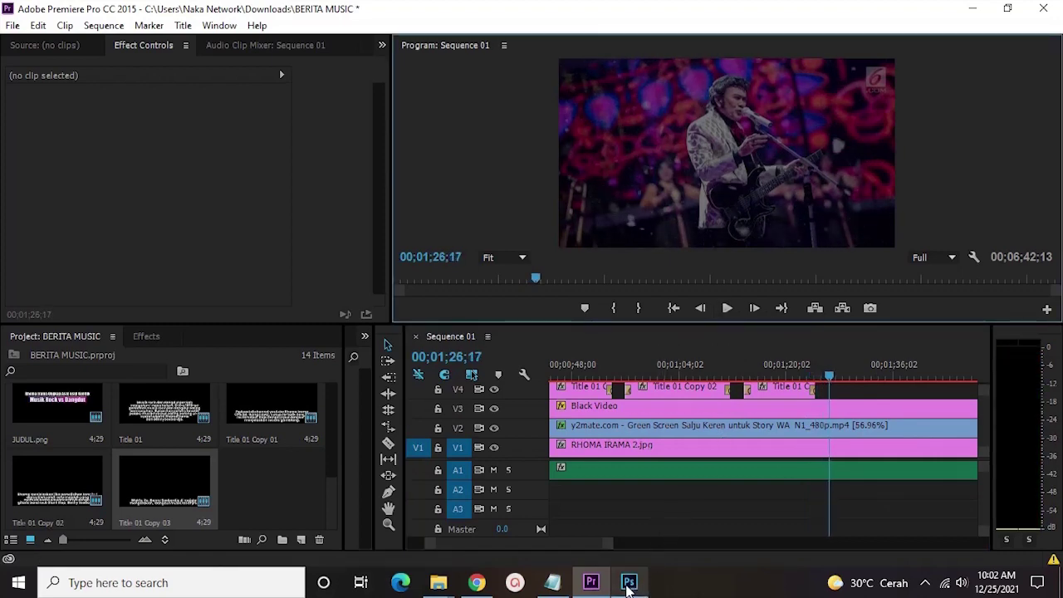
Switch to Notepad, copy the text from "Saya sebagai komandan" to "ujar Rhoma.", and return to Premiere Pro
click(552, 582)
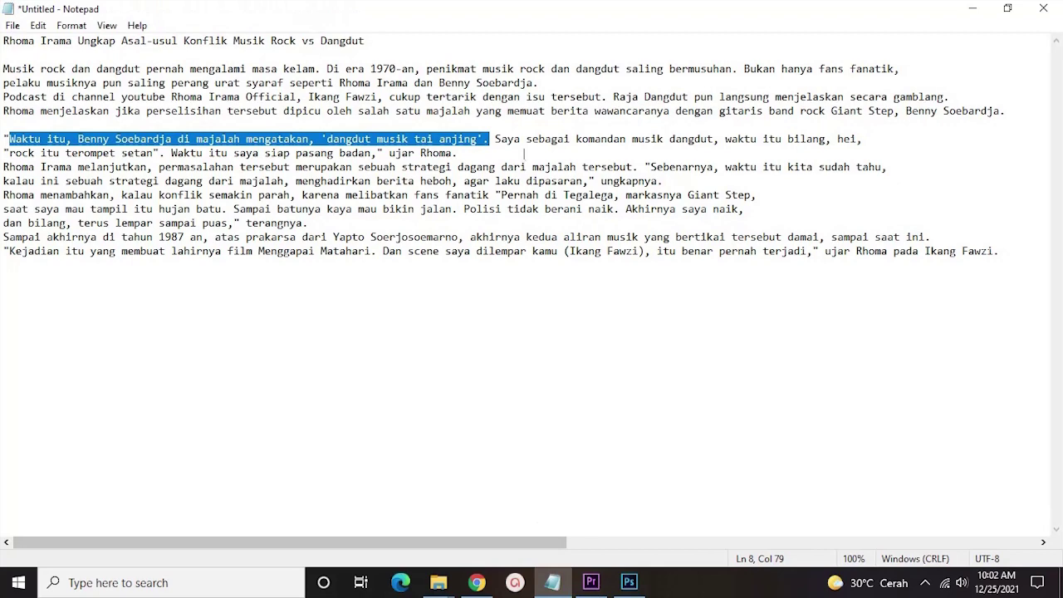
drag(495, 138, 928, 149)
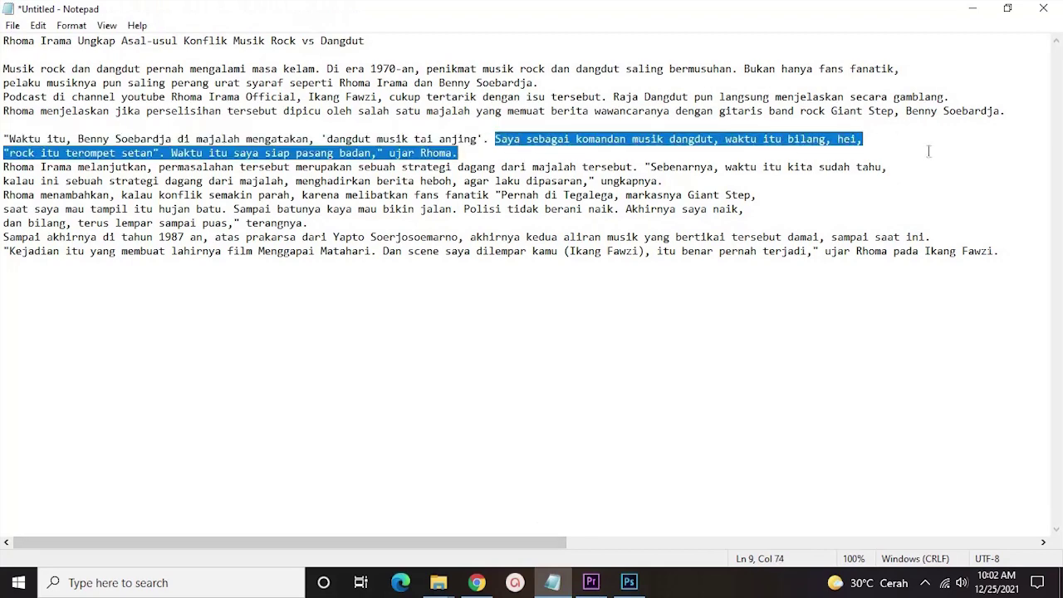
click(591, 583)
Duplicate Title 01 Copy 03 and replace the duplicate's text with the copied "Saya sebagai komandan" passage, left-aligned
right_click(189, 470)
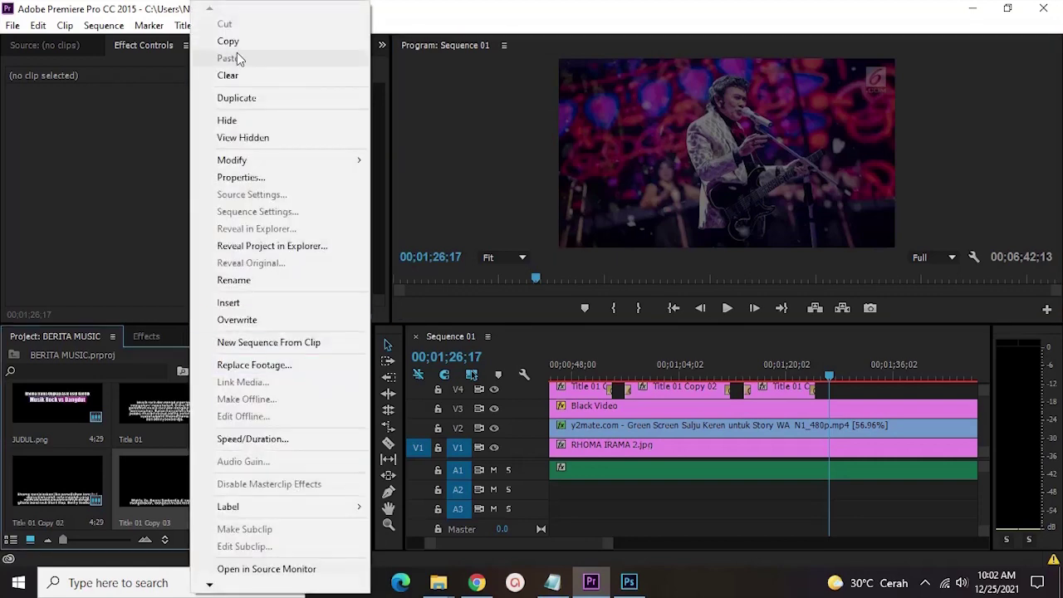
click(250, 97)
double_click(274, 499)
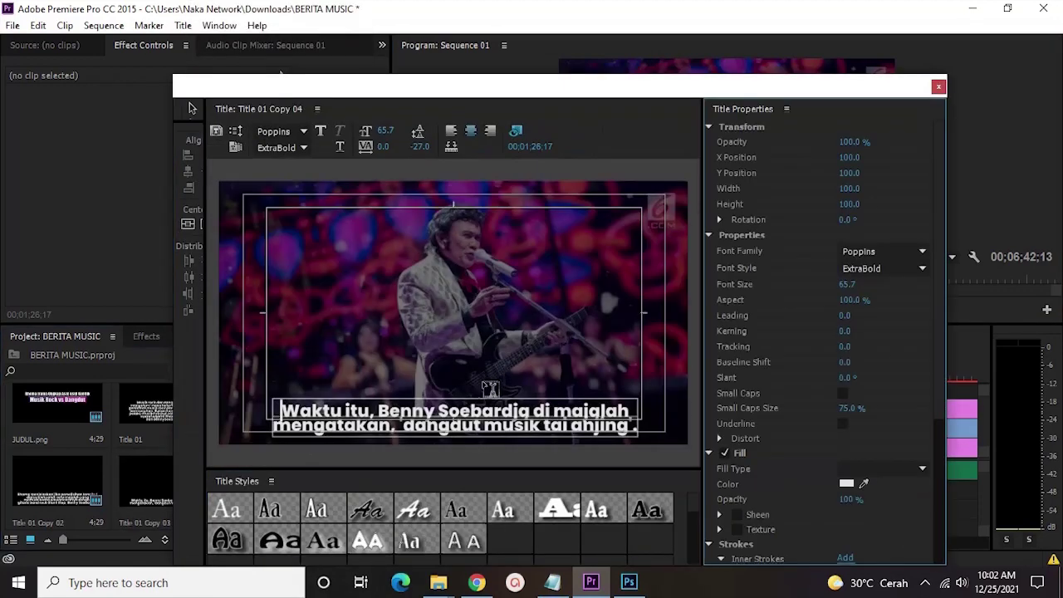
click(452, 135)
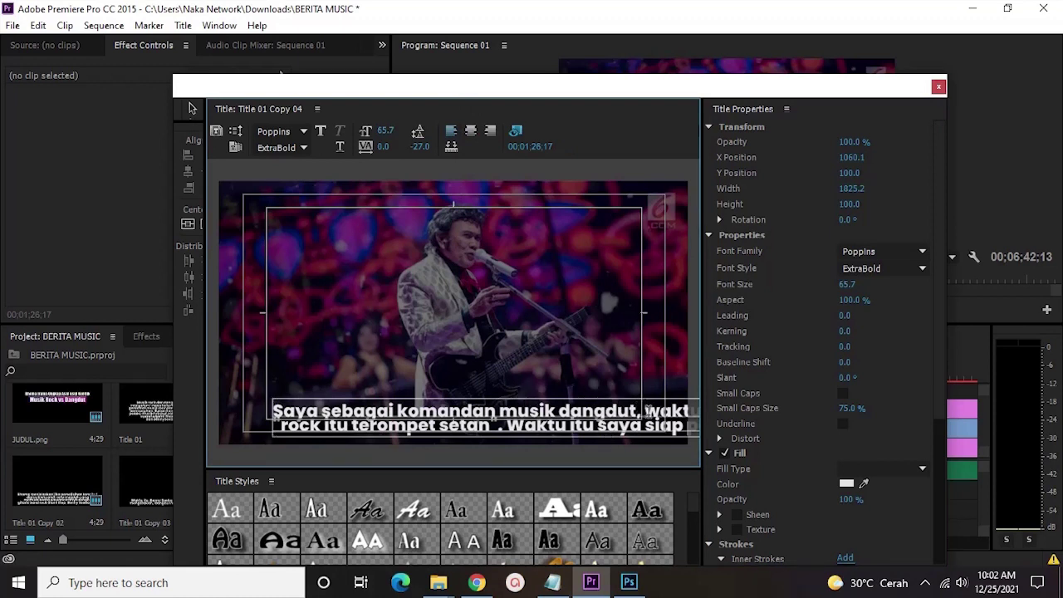
Break the text before "waktu itu bilang" and "siap pasang", move it up inside the frame, and center-align it
click(641, 415)
key(Return)
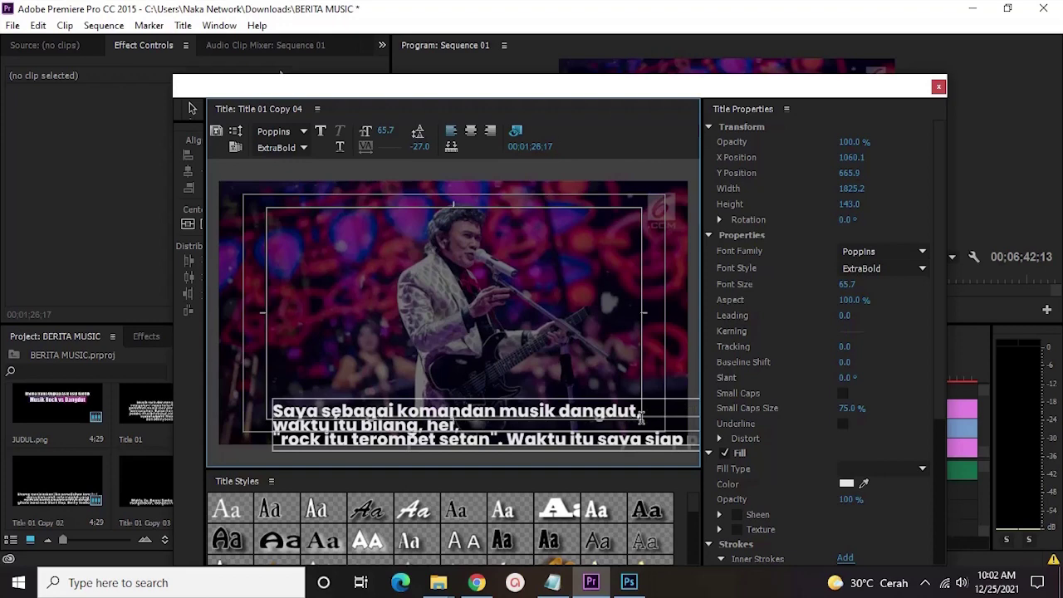
drag(496, 413, 487, 368)
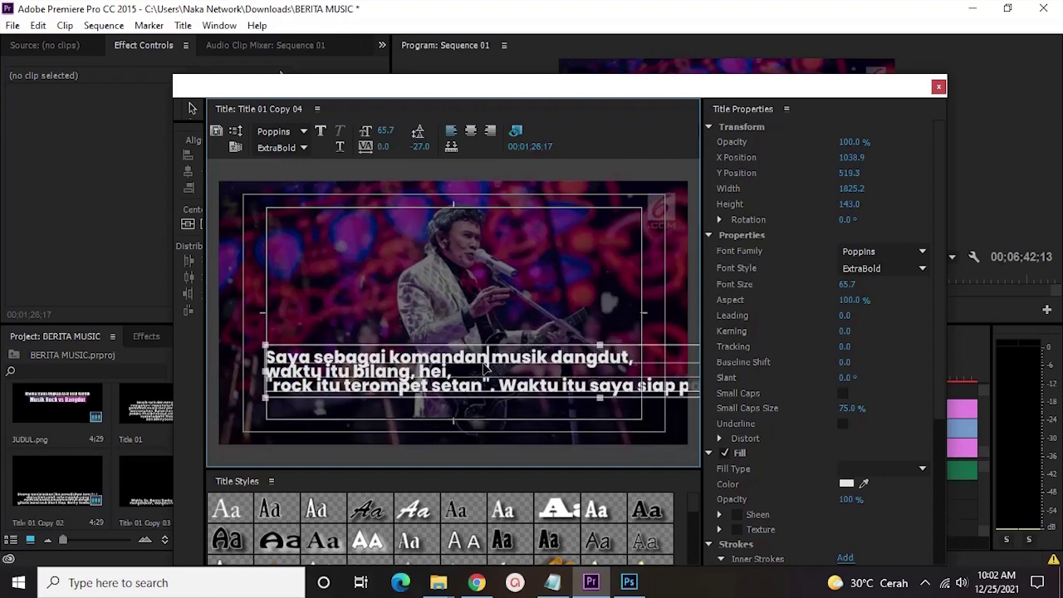
click(637, 386)
key(Return)
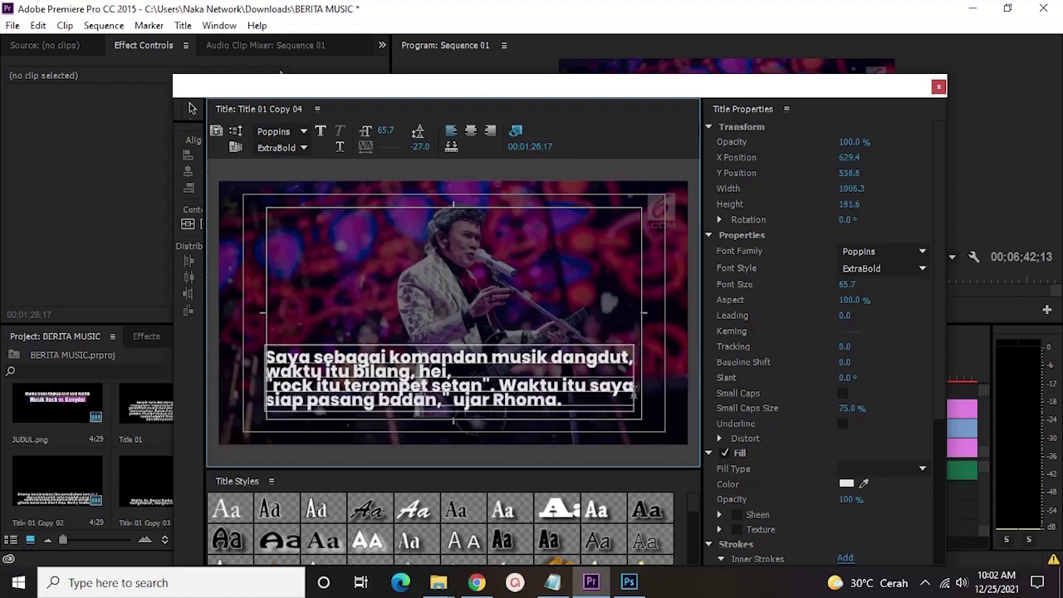
click(472, 137)
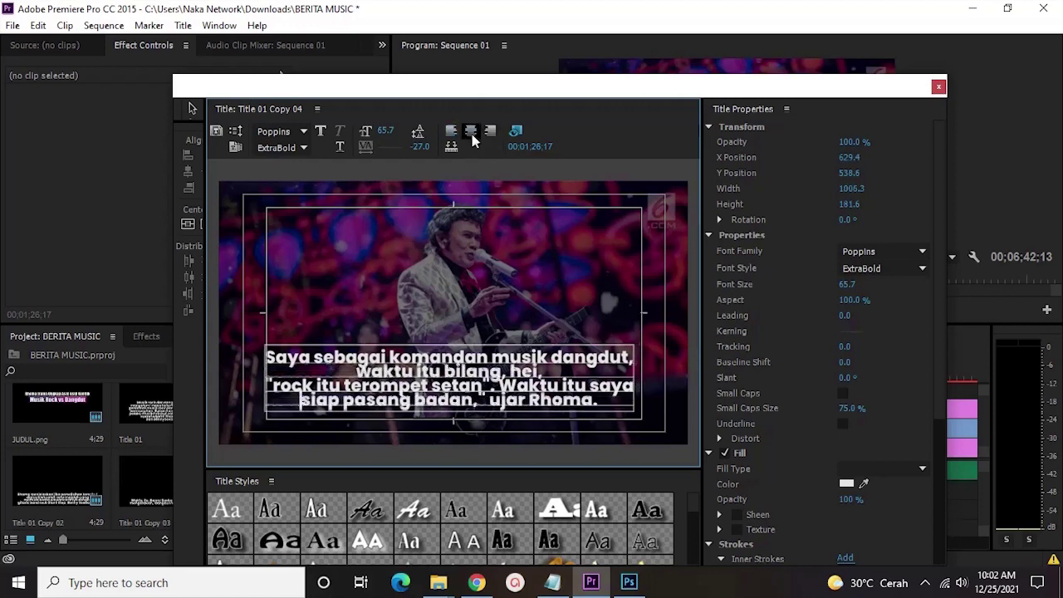
Move the text of Title 01 Copy 04 down to a Y position of about 604.5, center it horizontally, and close the title
click(200, 226)
drag(496, 353, 498, 395)
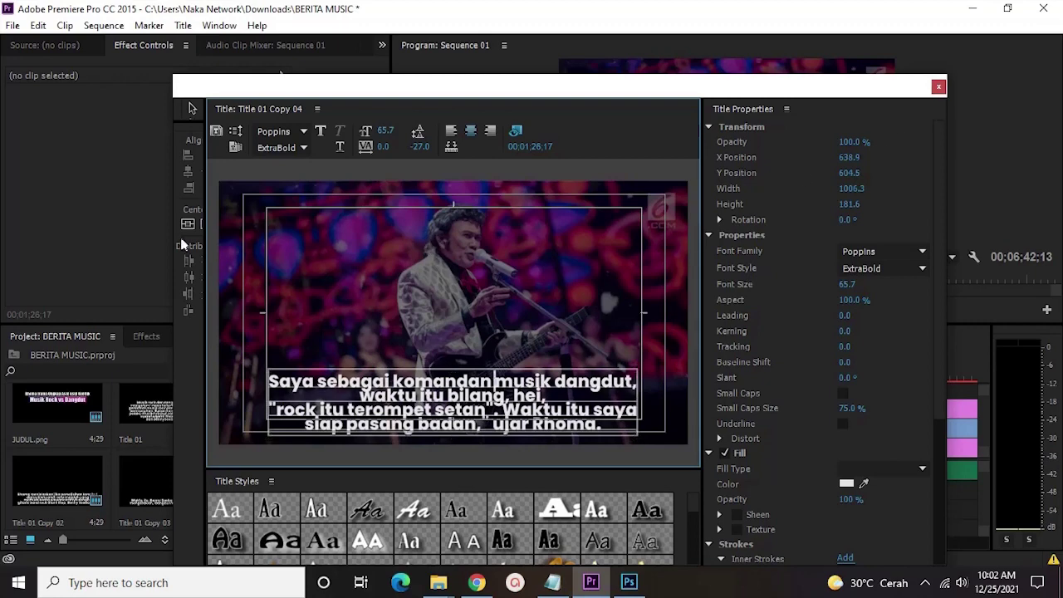
click(204, 227)
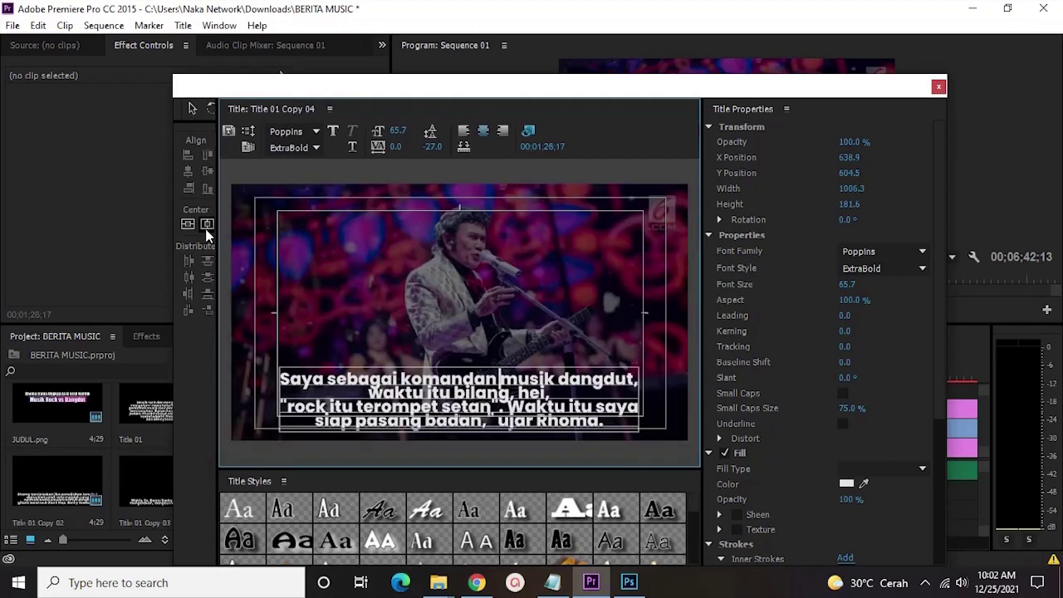
click(939, 87)
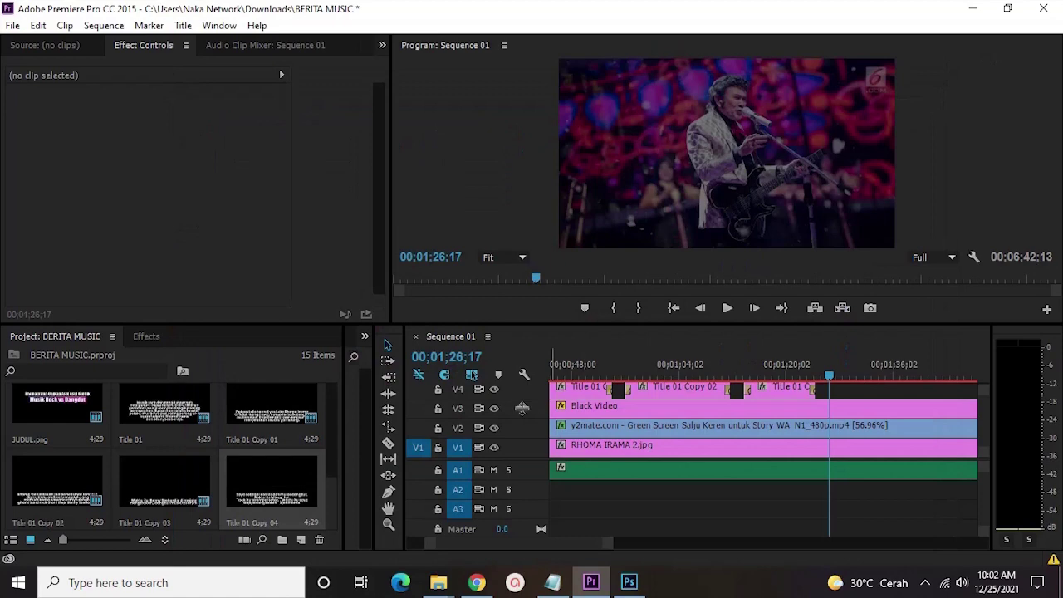
Place Title 01 Copy 04 on V4 at 00;01;26;17 with the default transition at its start, and extend its end to about 00;01;54
right_click(832, 389)
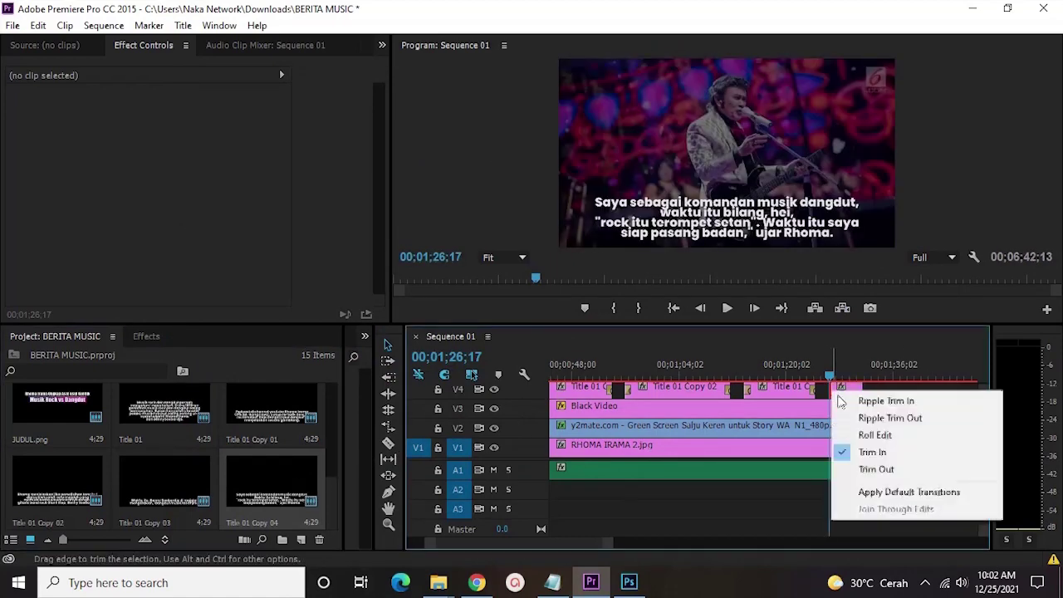
click(903, 492)
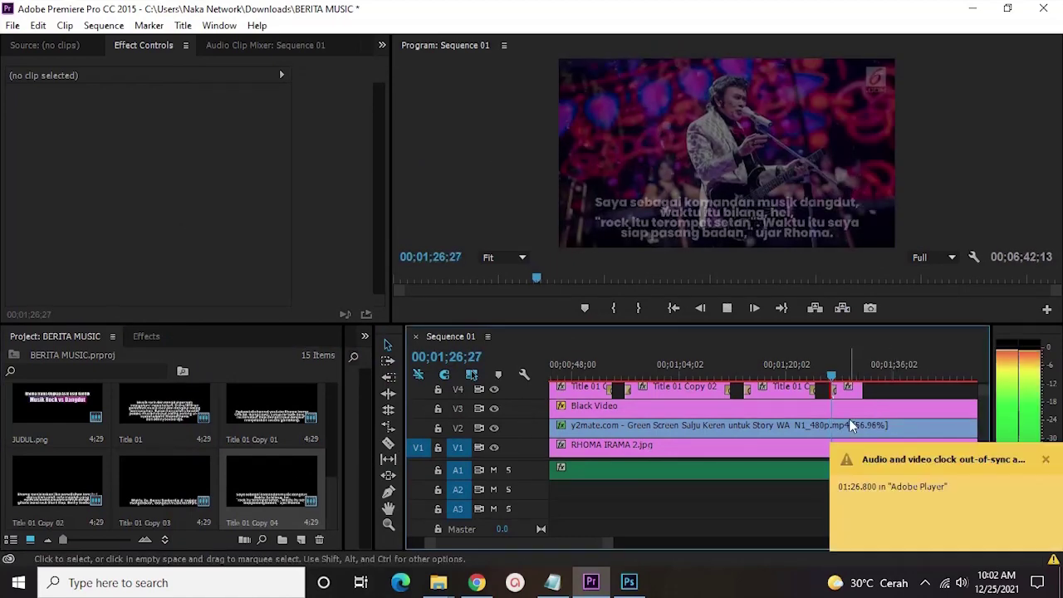
click(1046, 459)
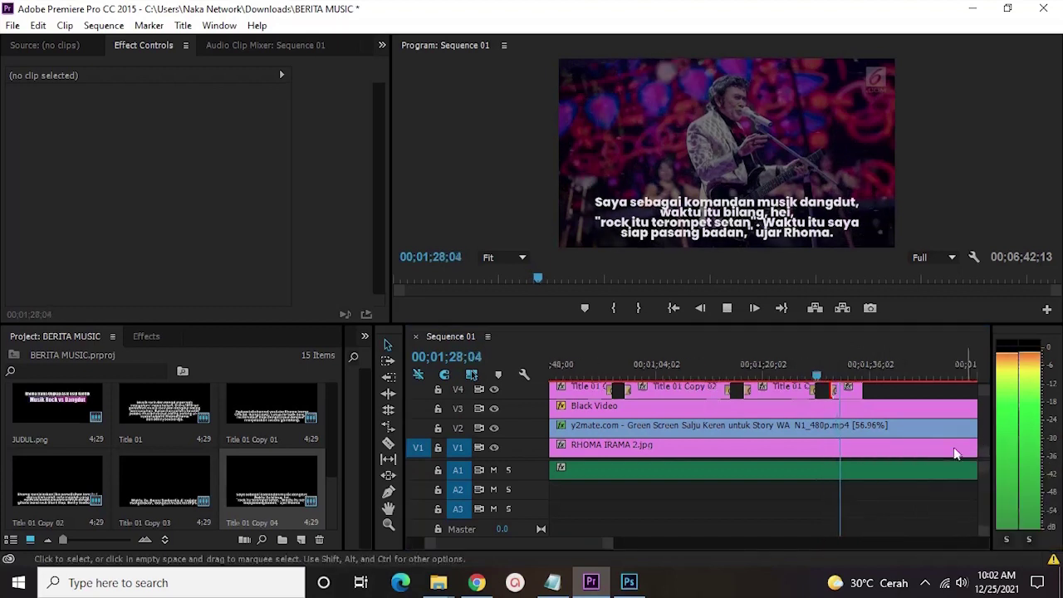
scroll(790, 406, down, 2)
drag(857, 390, 947, 390)
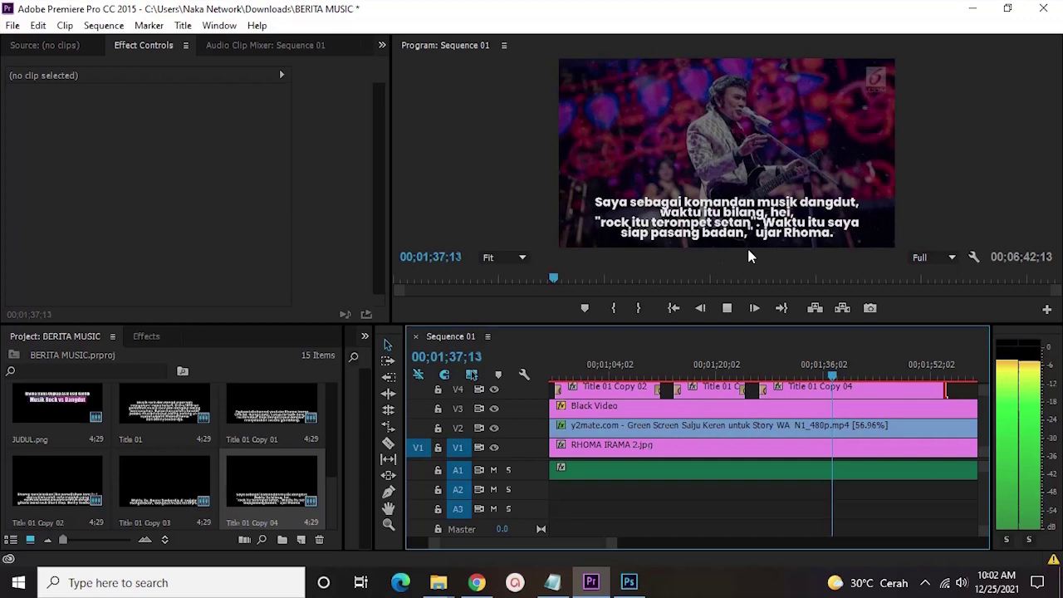
Stop playback at 00;01;38;20, split Title 01 Copy 04 on V4 at about 00;01;42, and delete the remainder
key(space)
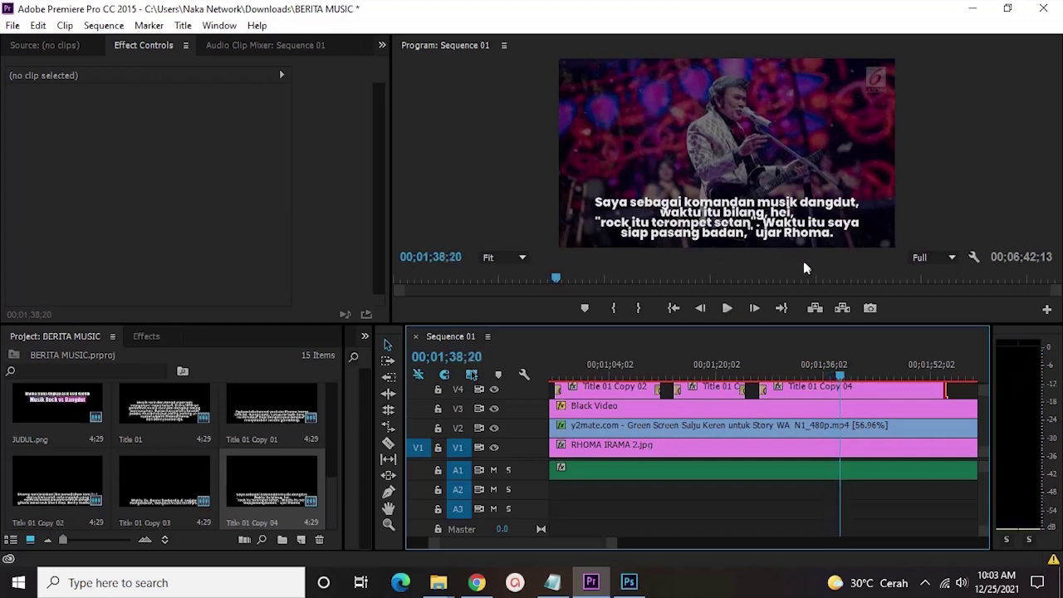
key(c)
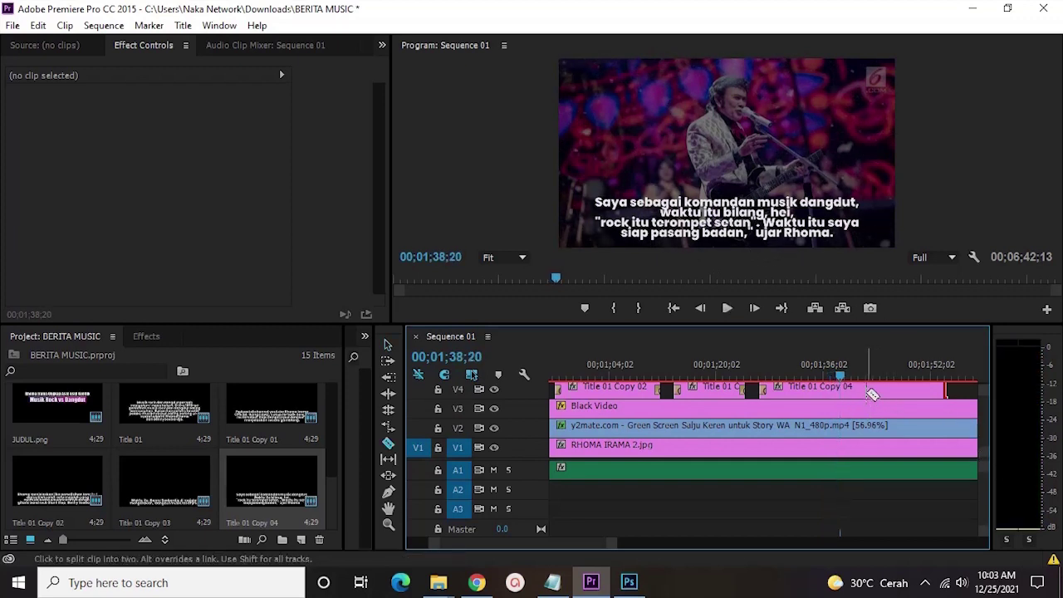
key(v)
click(887, 386)
Apply the default transition at the end of Title 01 Copy 04 and play the sequence to 00;01;44;17
right_click(871, 391)
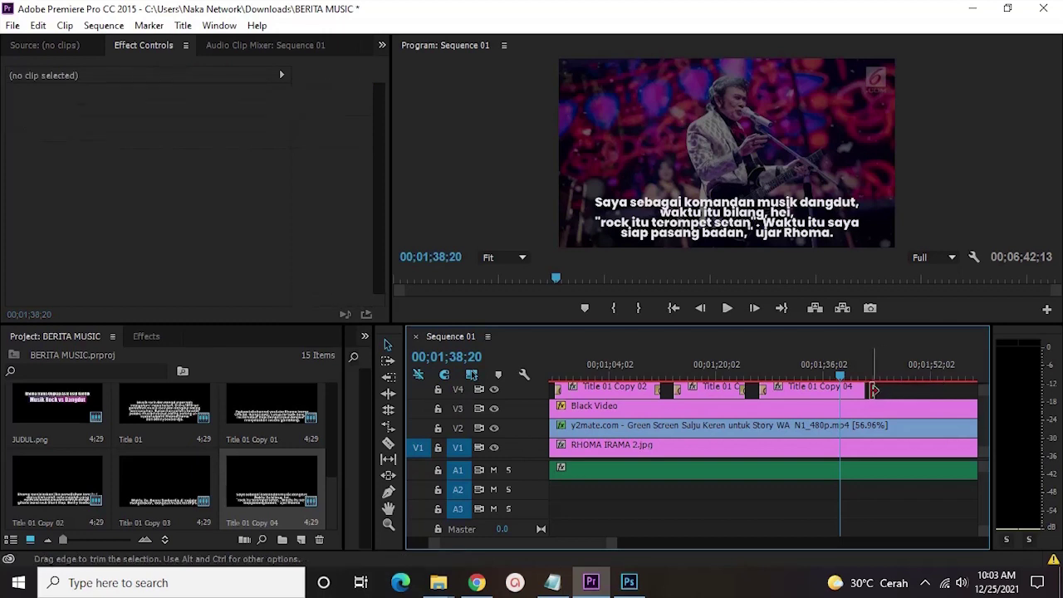
click(941, 491)
key(space)
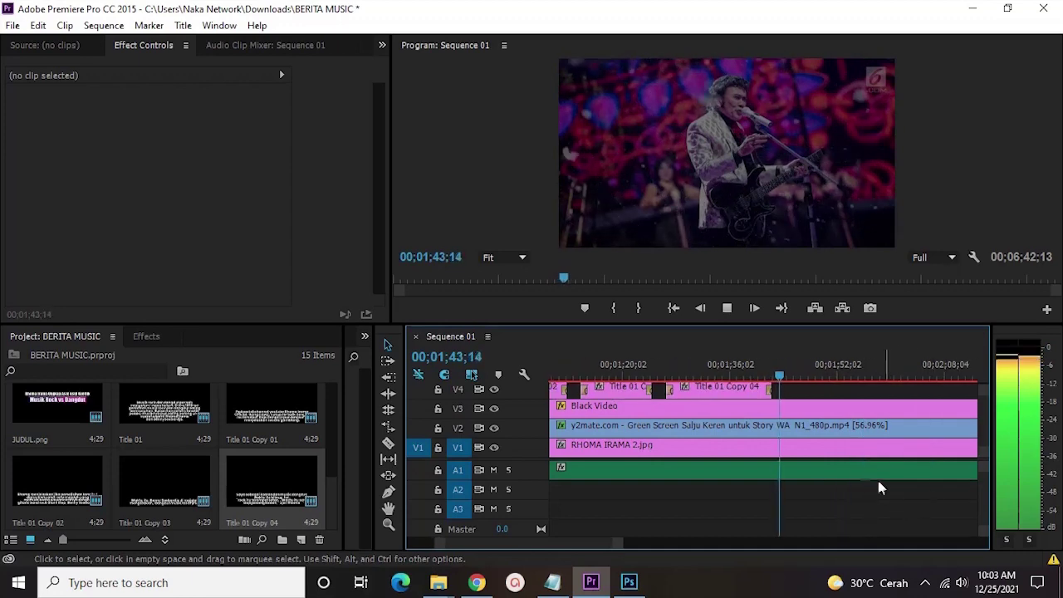
key(space)
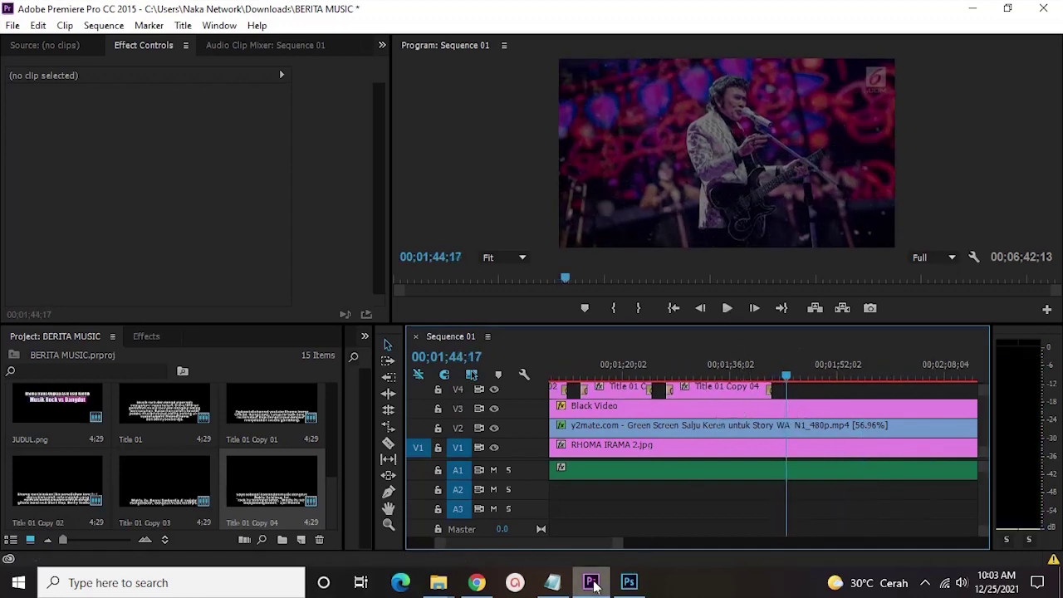
Switch to Notepad, copy the text from "Rhoma Irama melanjutkan" to "ungkapnya.", and return to Premiere Pro
click(553, 583)
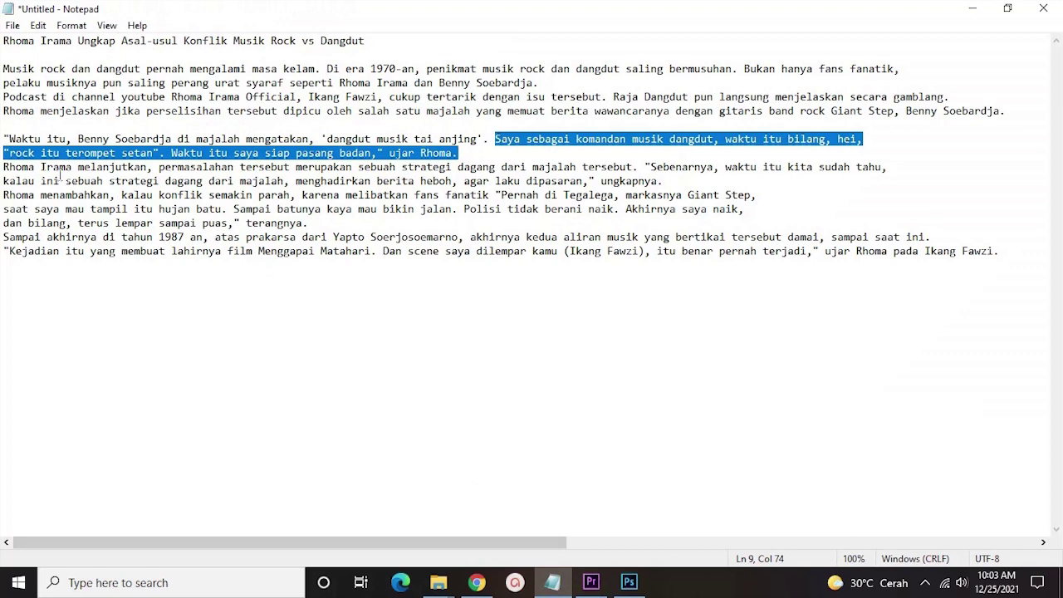
drag(6, 167, 570, 169)
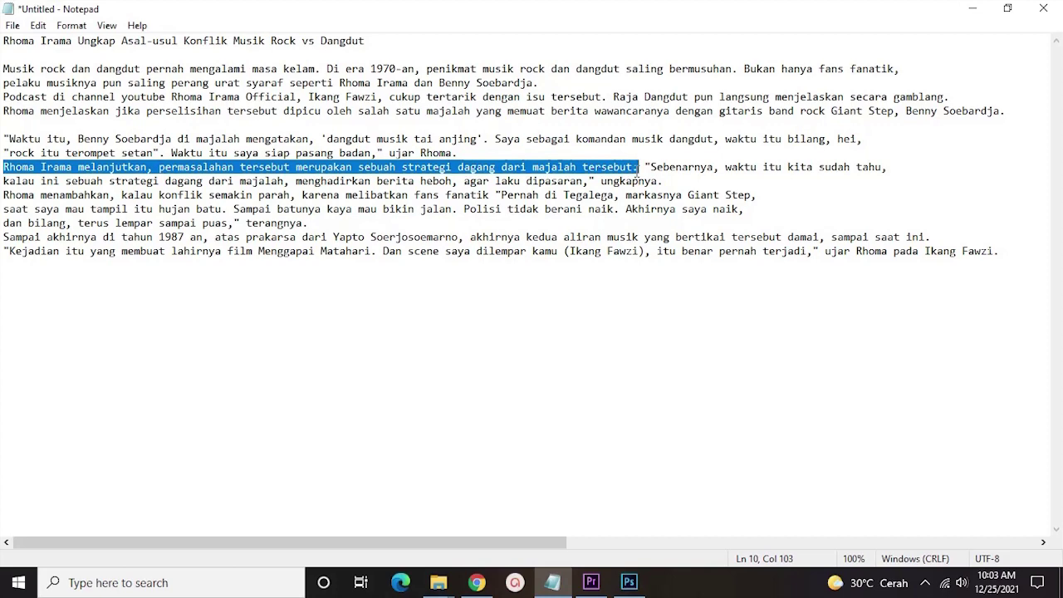
drag(647, 169, 662, 183)
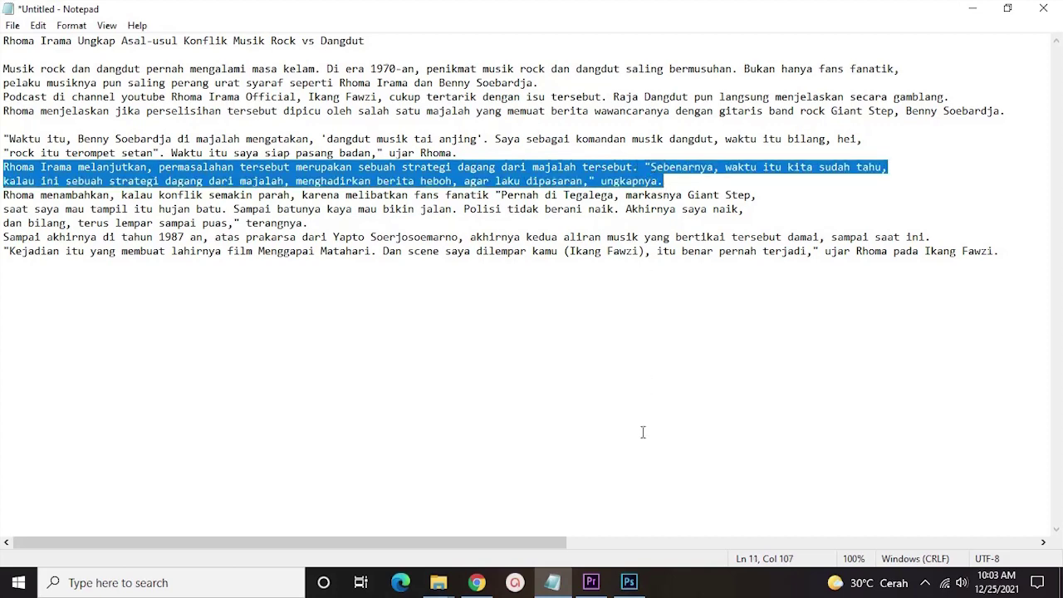
click(592, 582)
Duplicate Title 01 Copy 04 in the project and open the duplicate for editing
right_click(295, 477)
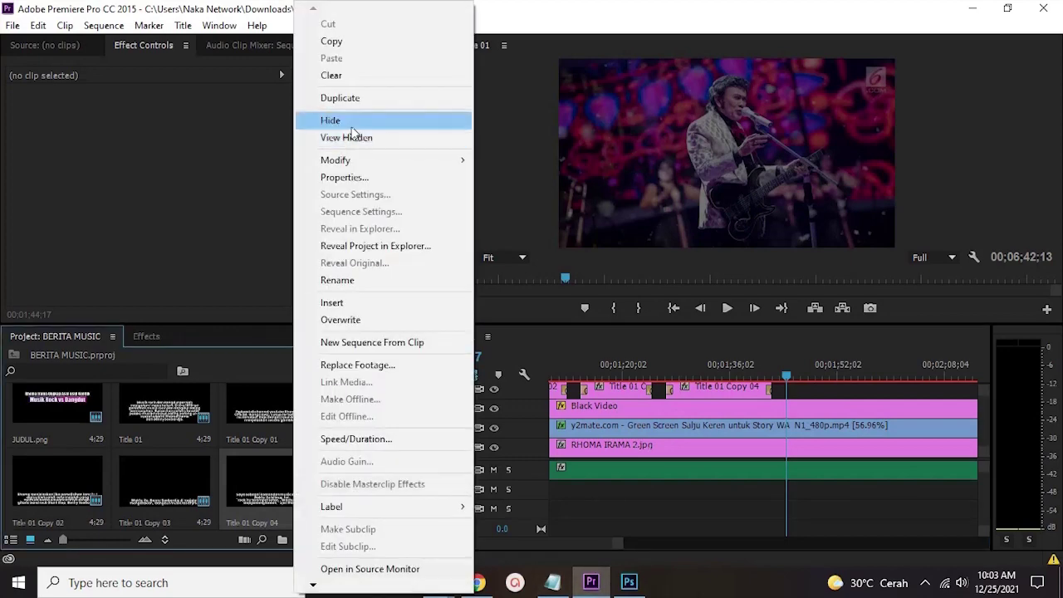
click(353, 98)
double_click(103, 480)
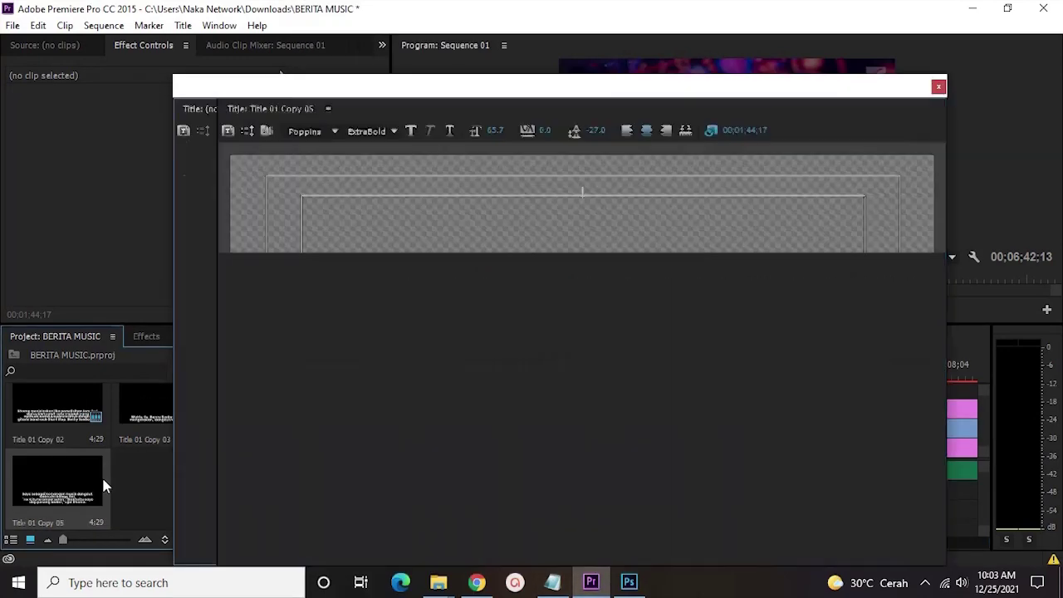
key(ctrl+a)
key(ctrl+v)
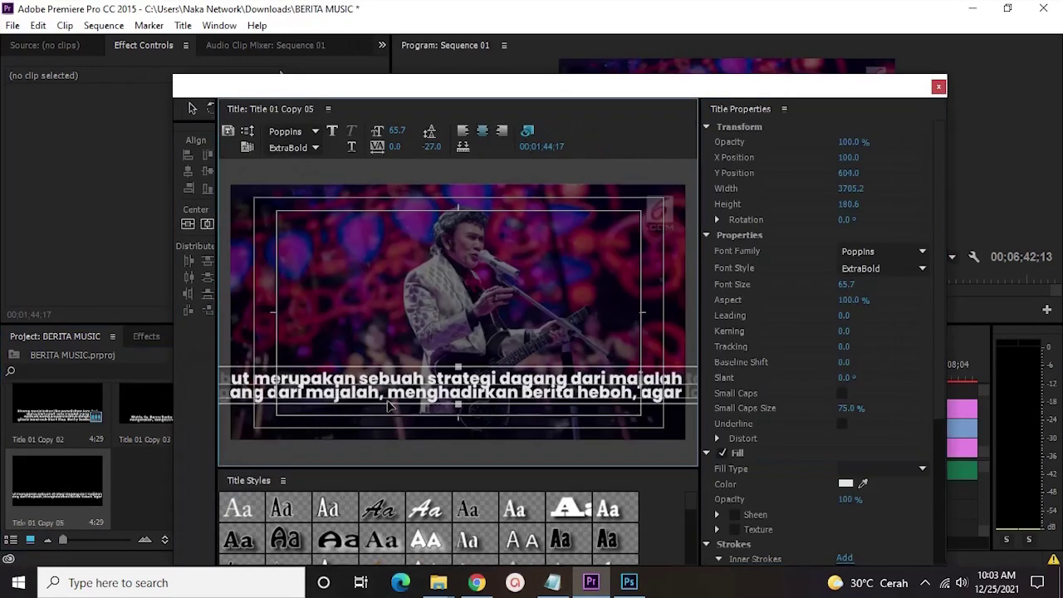
key(ctrl+z)
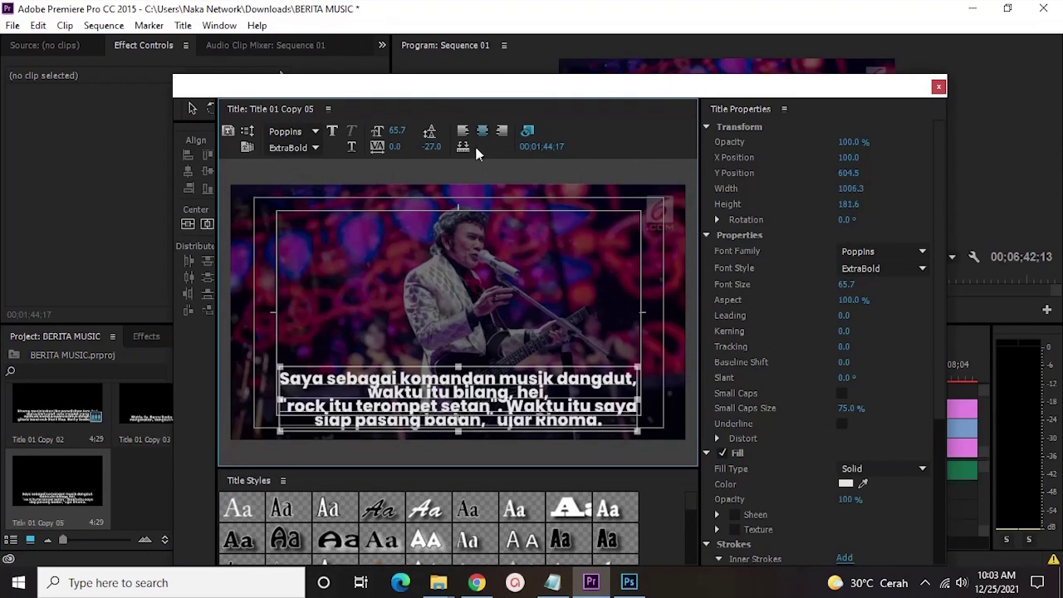
Replace the text, left-aligned, with the copied "Rhoma Irama melanjutkan" passage and break lines before "tersebut merupakan", "dari majalah tersebut" and "itu kita"
key(ctrl+a)
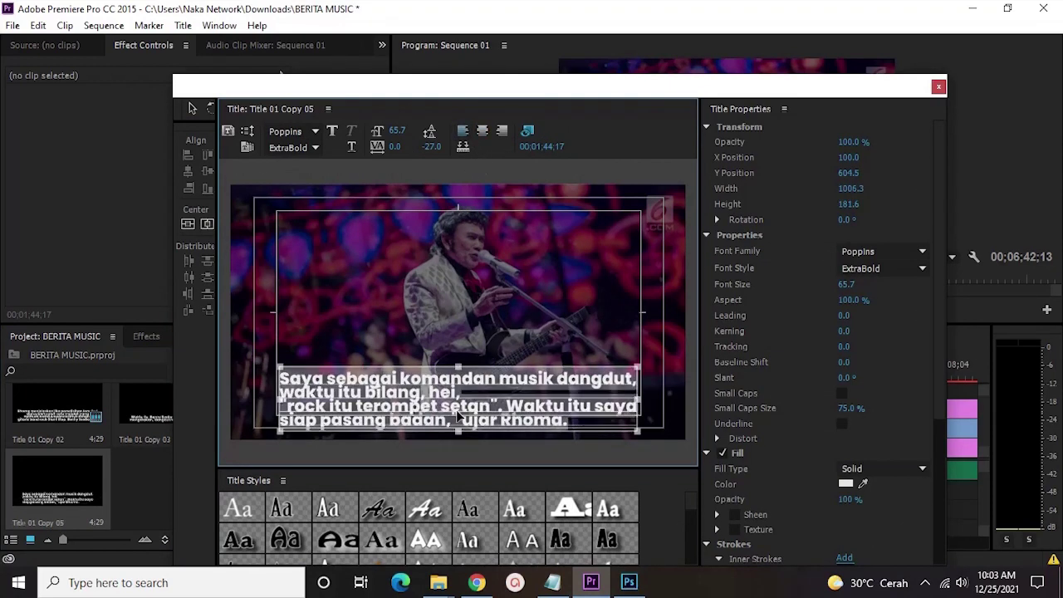
key(ctrl+v)
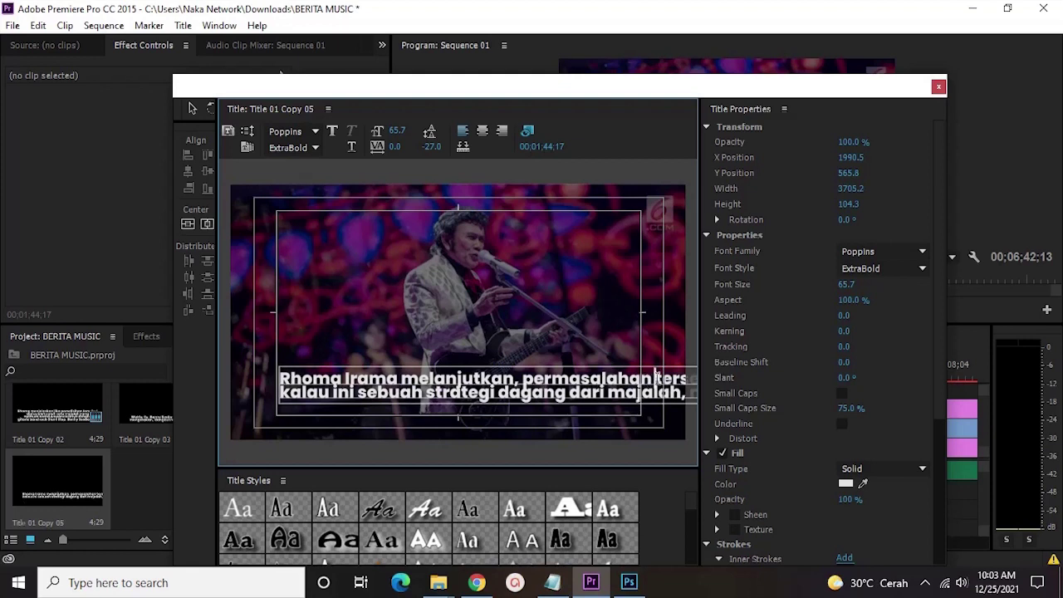
click(654, 385)
key(Return)
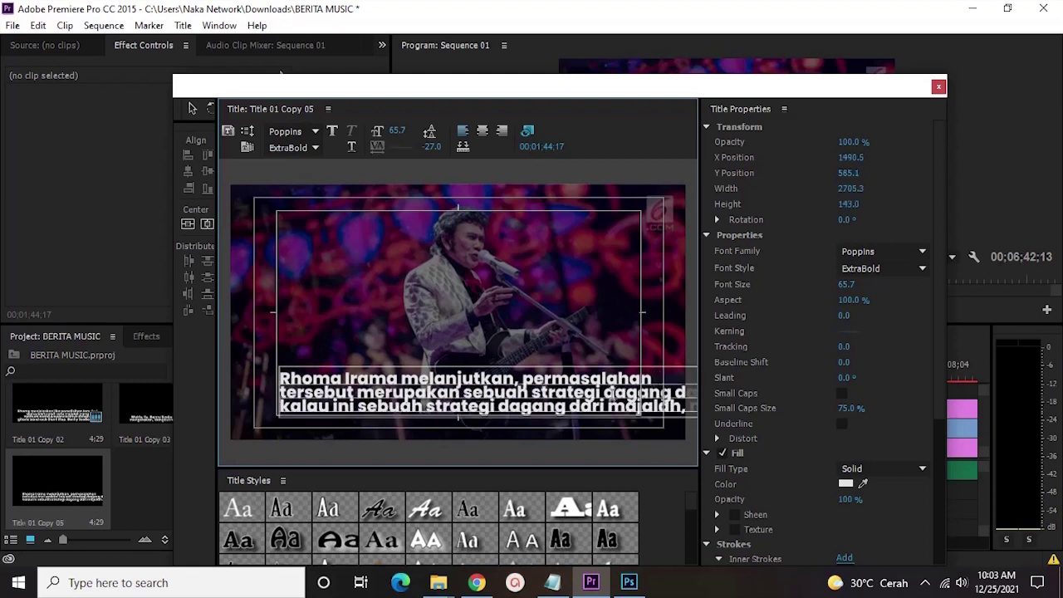
click(674, 392)
key(Return)
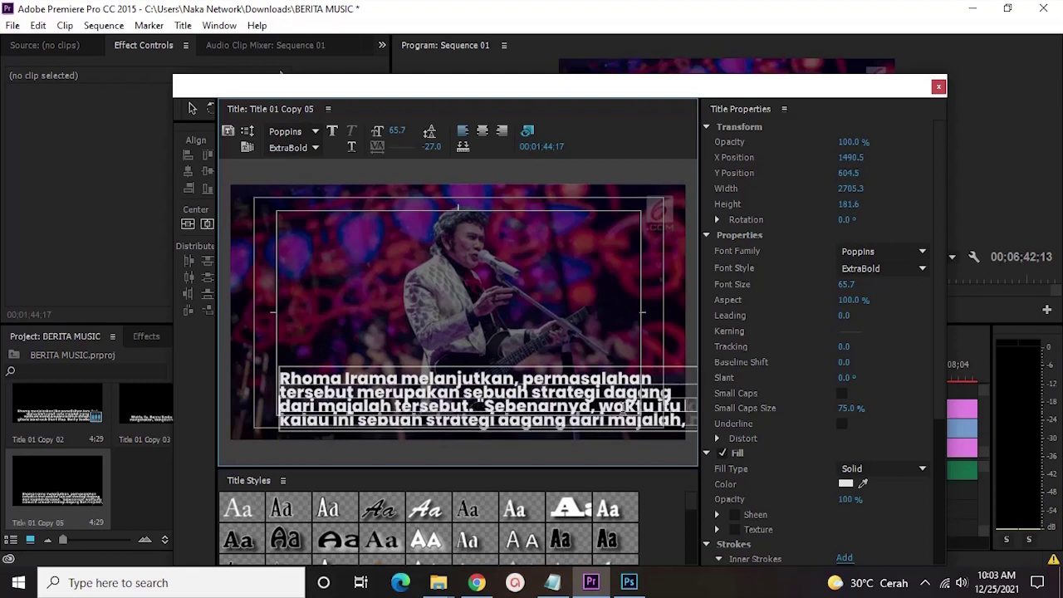
click(658, 406)
key(Return)
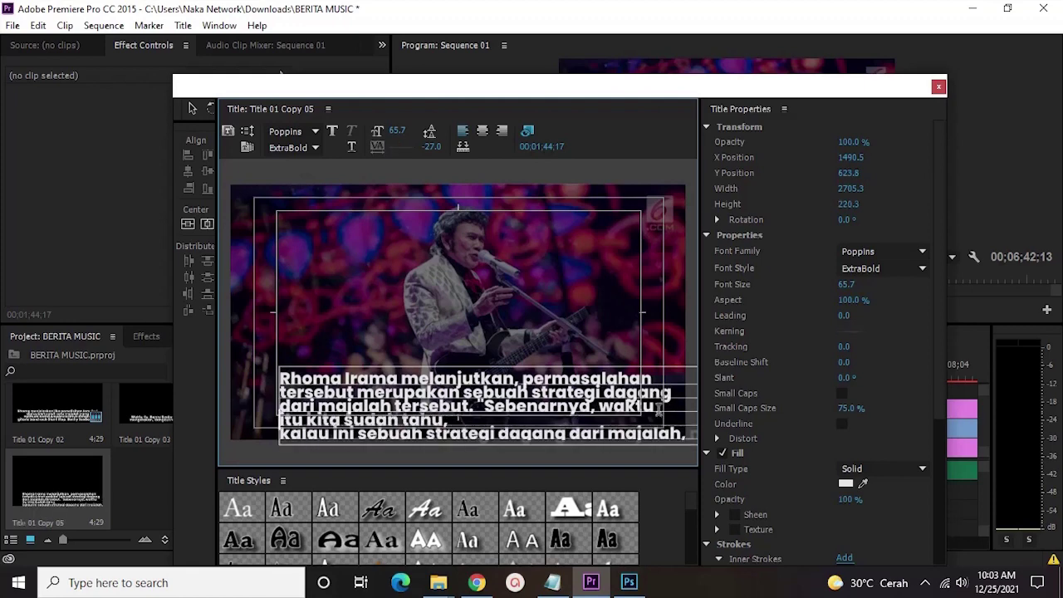
Move the text block up and break its last line before "menghadirkan" and "dipasaran"
drag(602, 448, 596, 426)
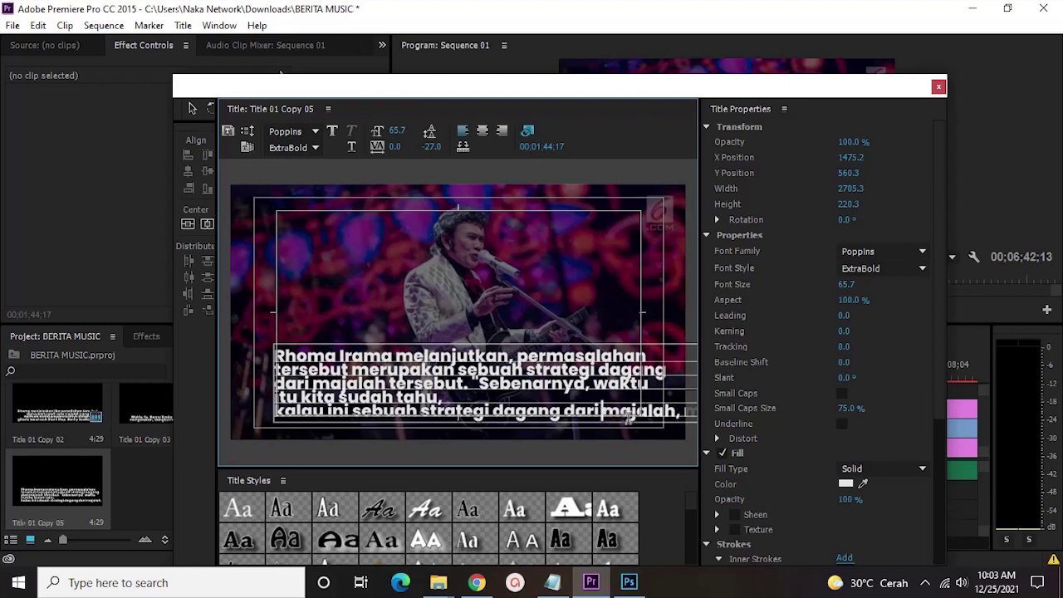
text(menghadirkan berita heboh, agar laku dipasaran)
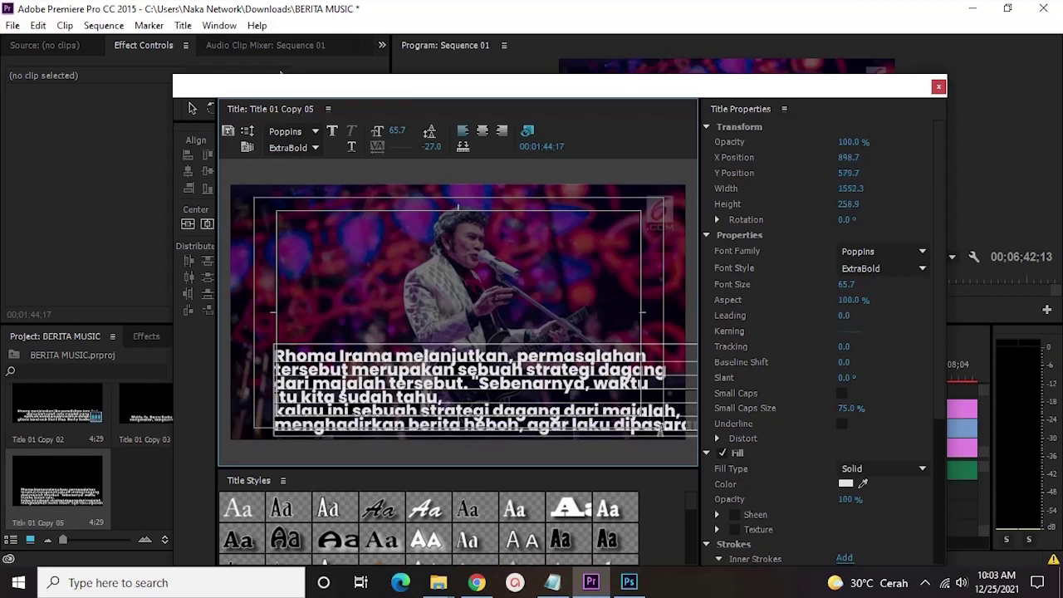
key(Return)
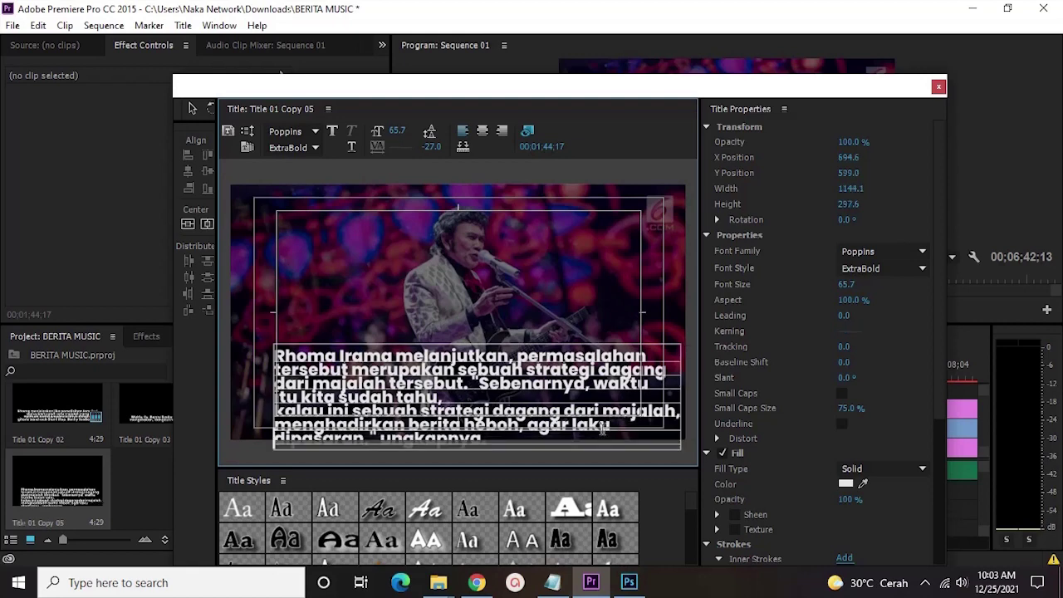
Center-align the text, move it up inside the frame to a Y position of about 537.7, center it horizontally, and close the title
click(483, 132)
drag(508, 384, 509, 363)
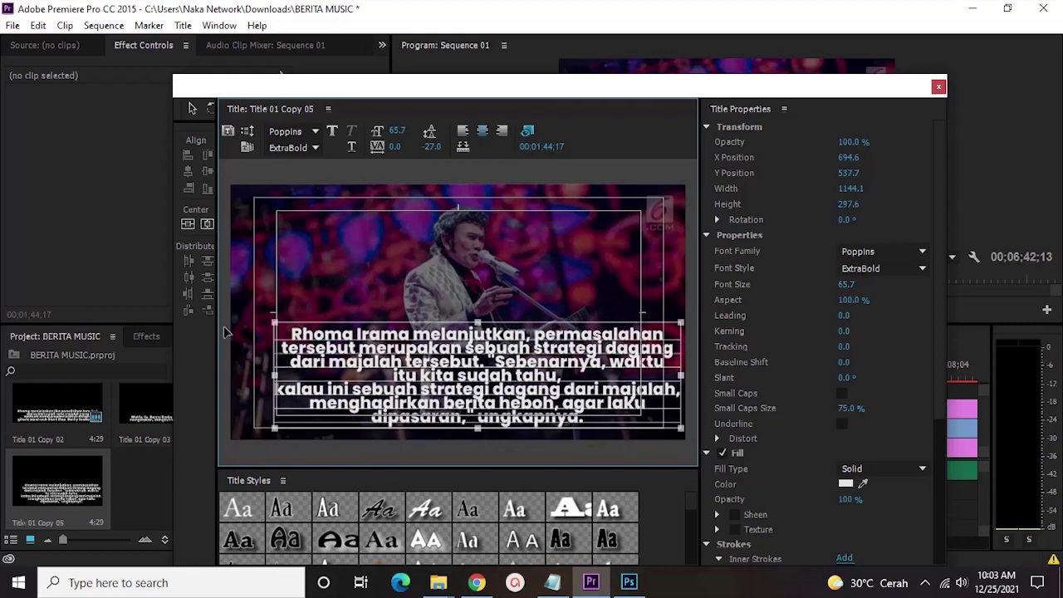
click(207, 223)
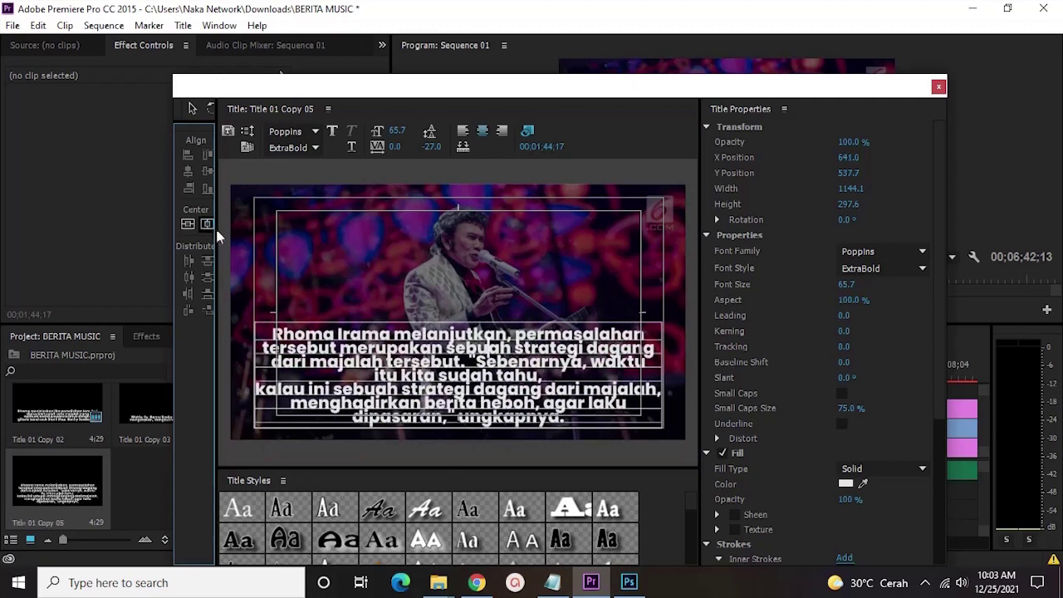
click(938, 86)
Place Title 01 Copy 05 on V4 at 00;01;44;17, apply the default transition at its start, and start playback
drag(183, 467, 789, 387)
right_click(787, 389)
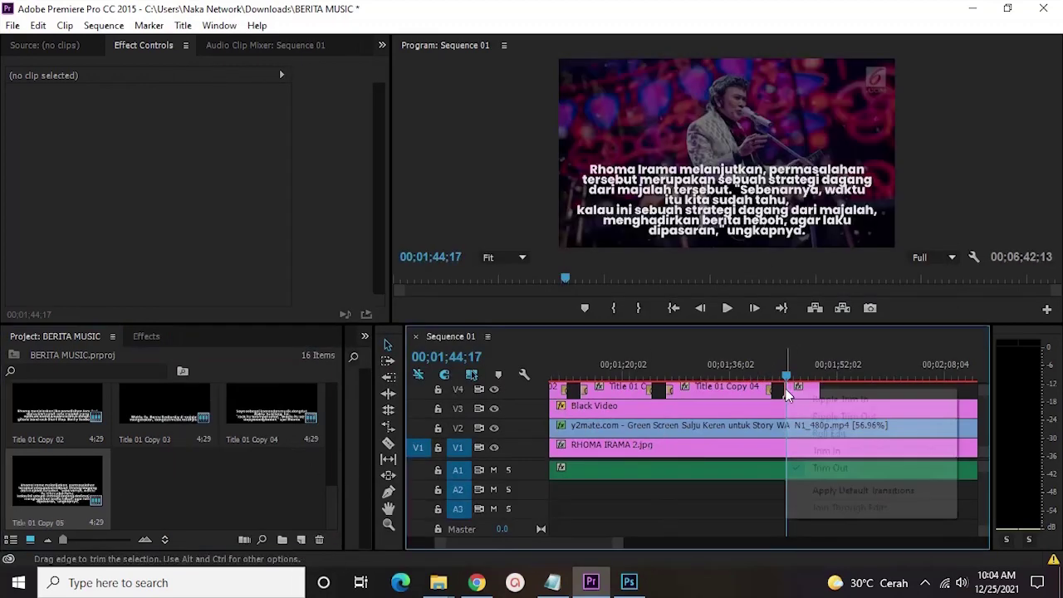
click(834, 490)
scroll(773, 428, down, 2)
key(space)
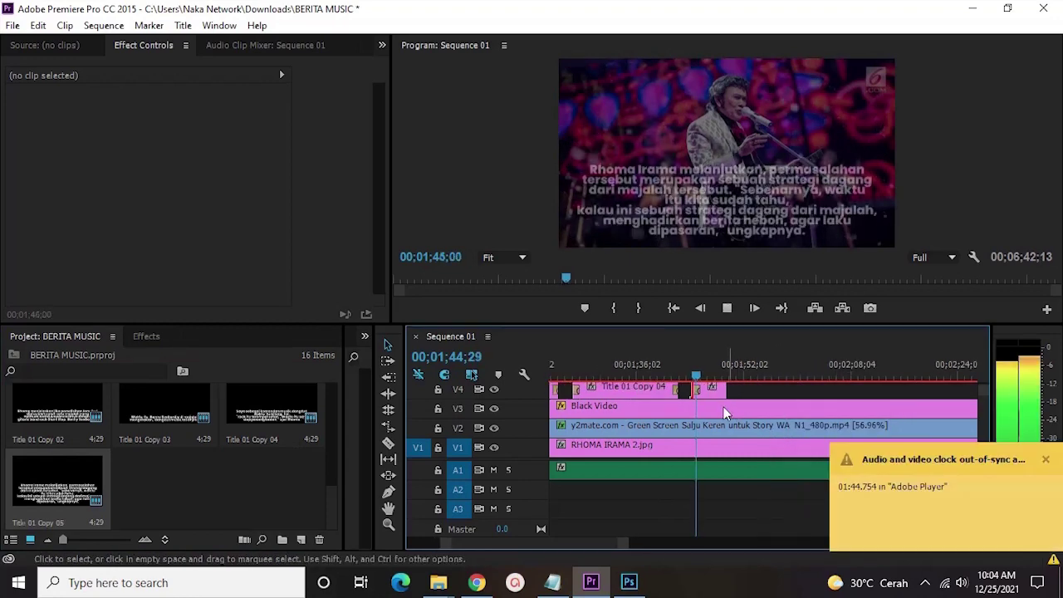
Extend the end of Title 01 Copy 05 to about 00;02;10 and stop playback at 00;02;03;11
drag(727, 388, 872, 388)
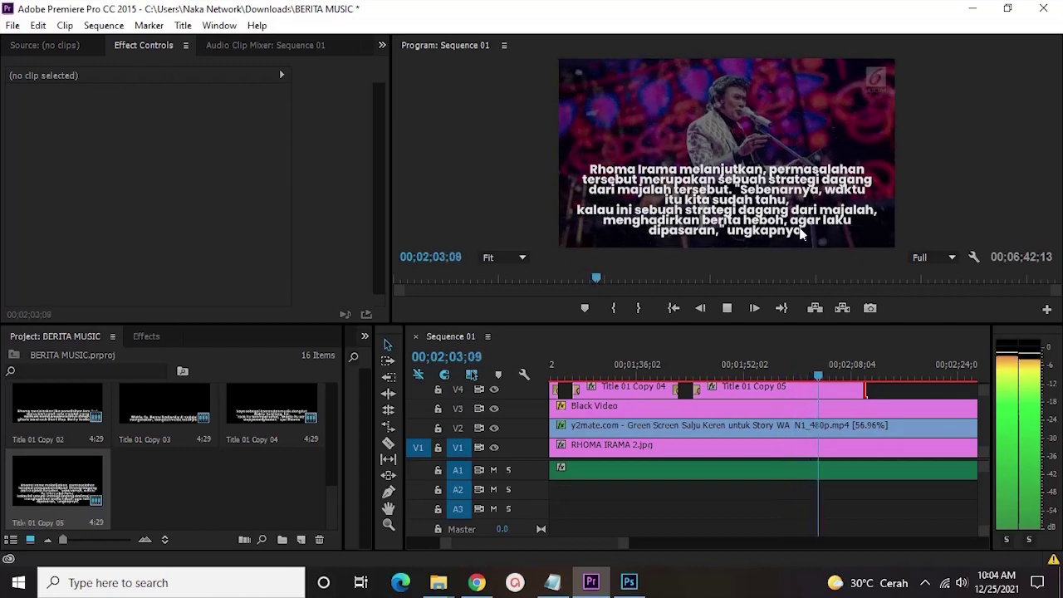
key(space)
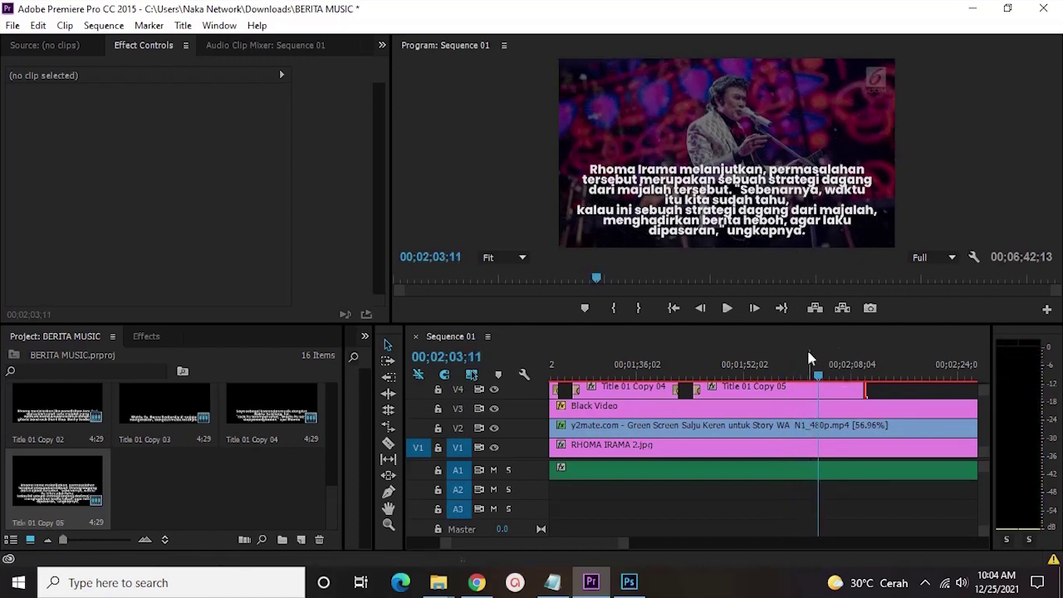
click(872, 486)
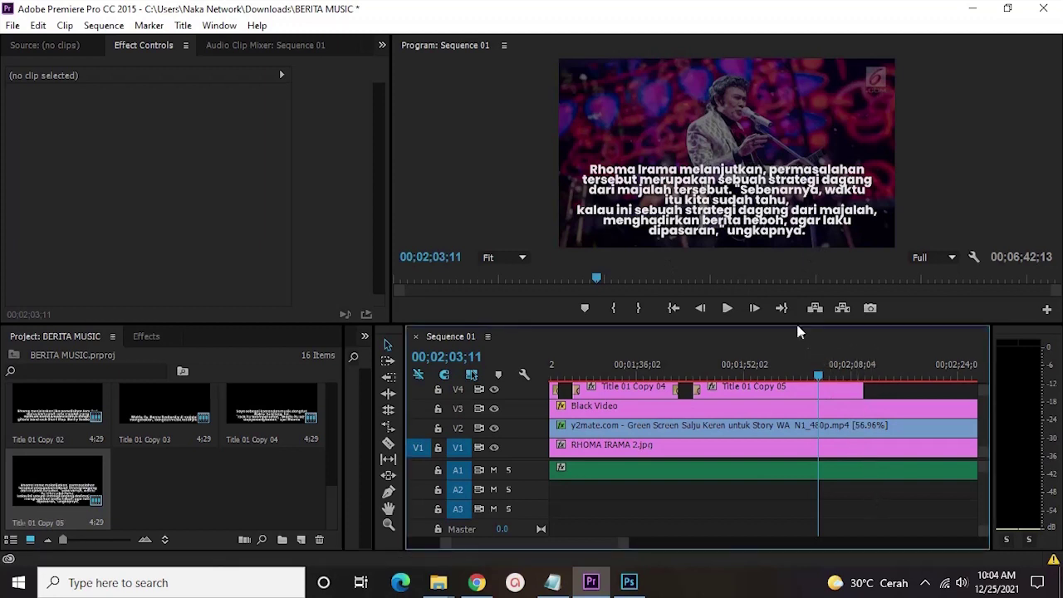
click(849, 241)
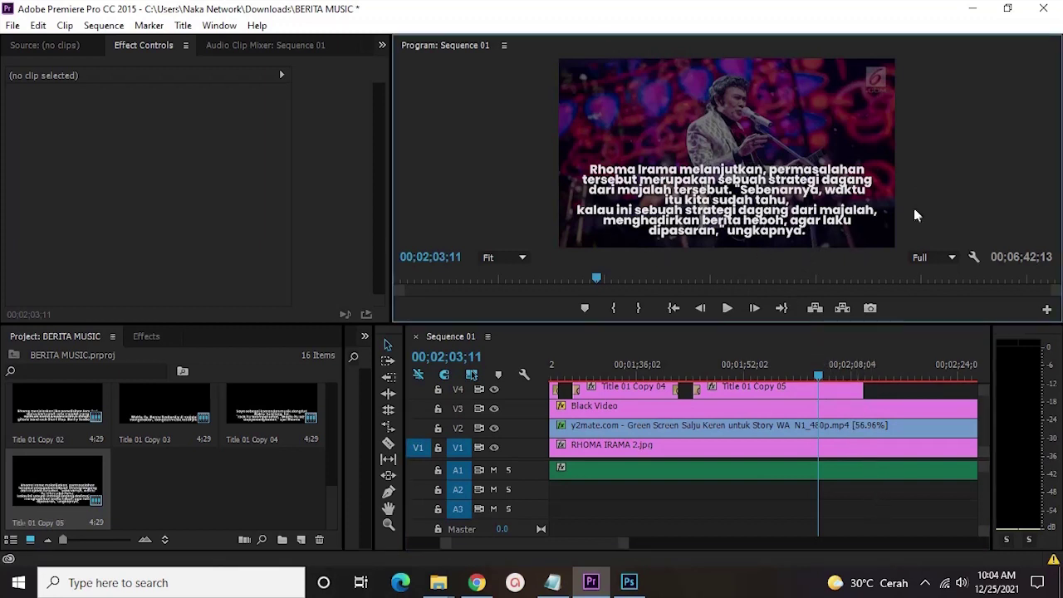
Cut Title 01 Copy 05 on V4 at about 00;02;03 and delete the piece after the cut
drag(778, 357, 805, 373)
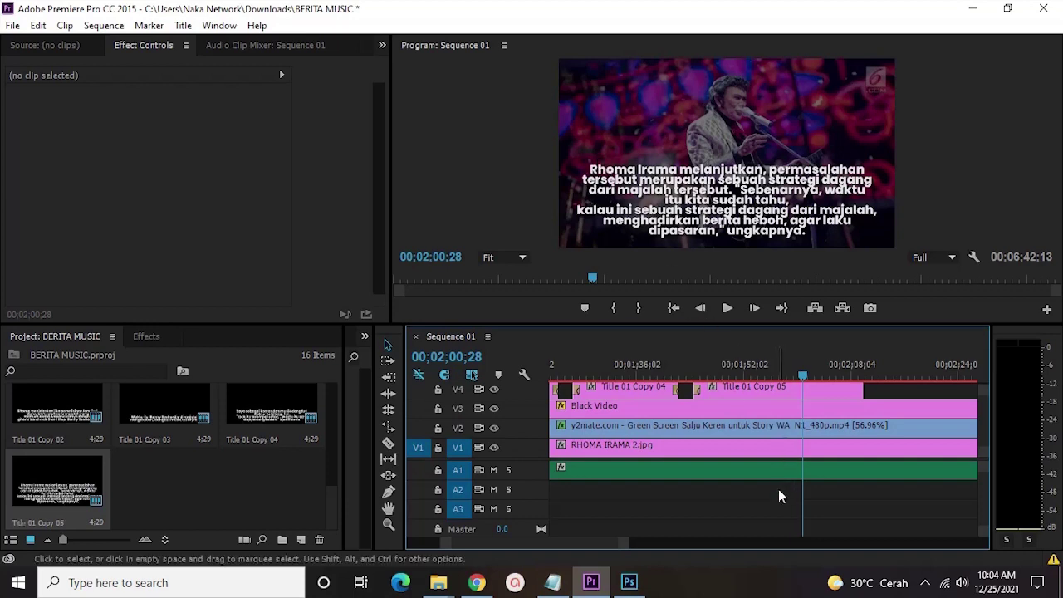
key(c)
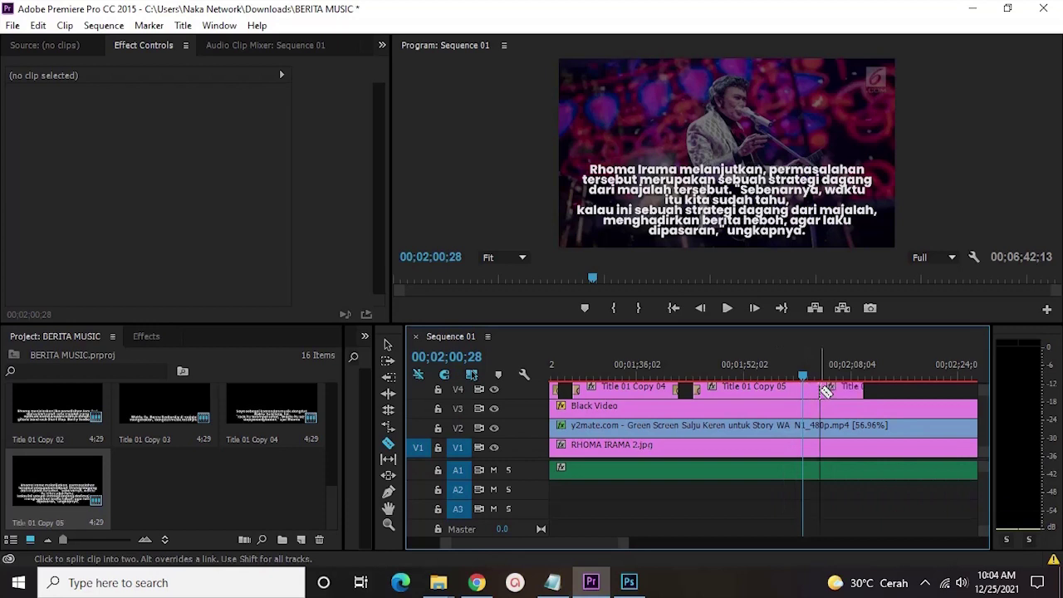
key(v)
click(835, 394)
key(Delete)
Apply the default transition at the end of Title 01 Copy 05 and play the sequence to 00;02;05;20
right_click(821, 389)
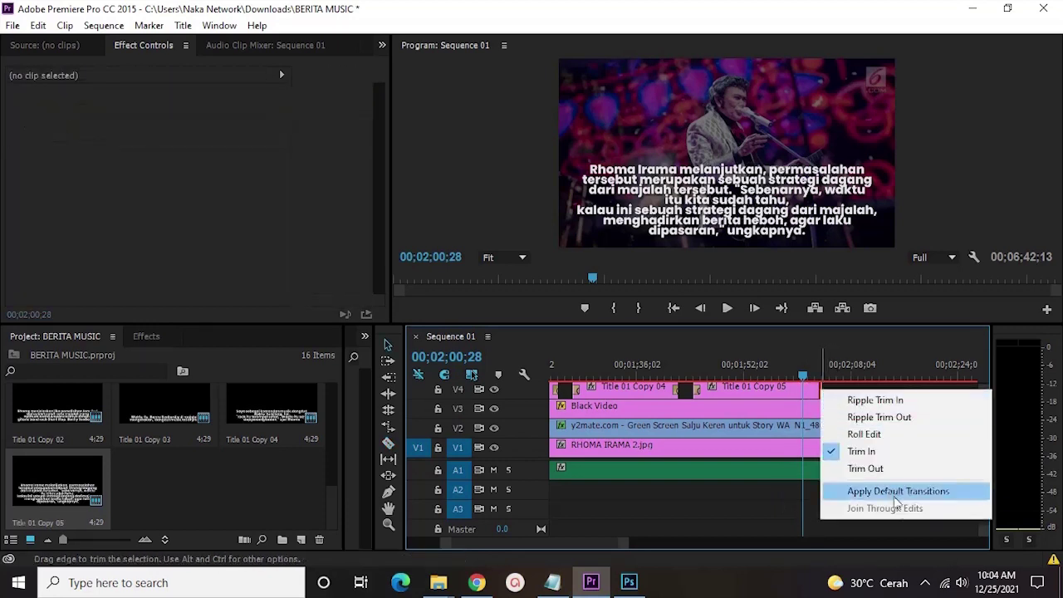
click(889, 496)
click(863, 509)
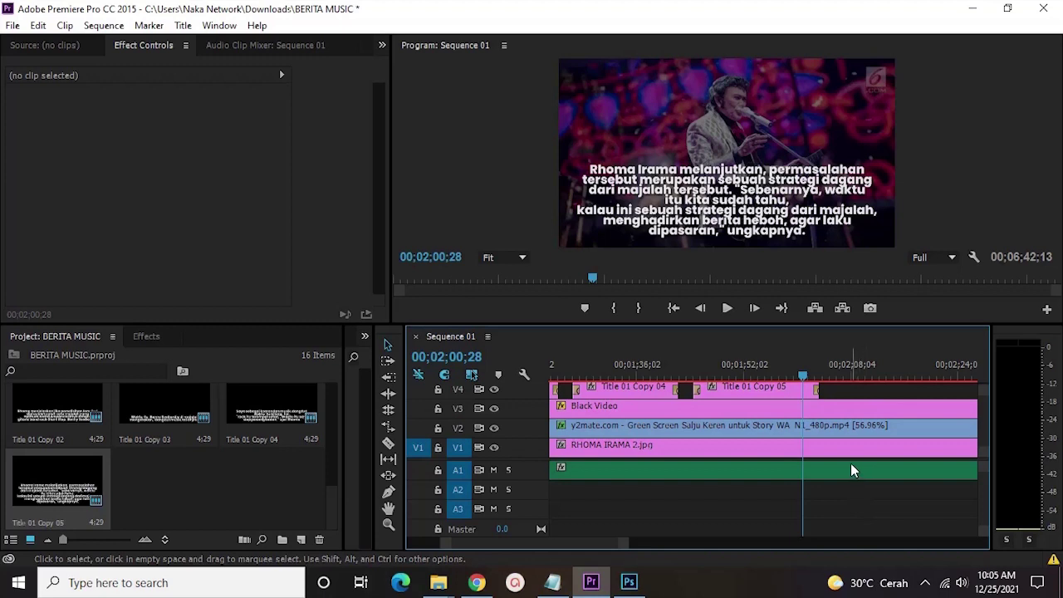
key(space)
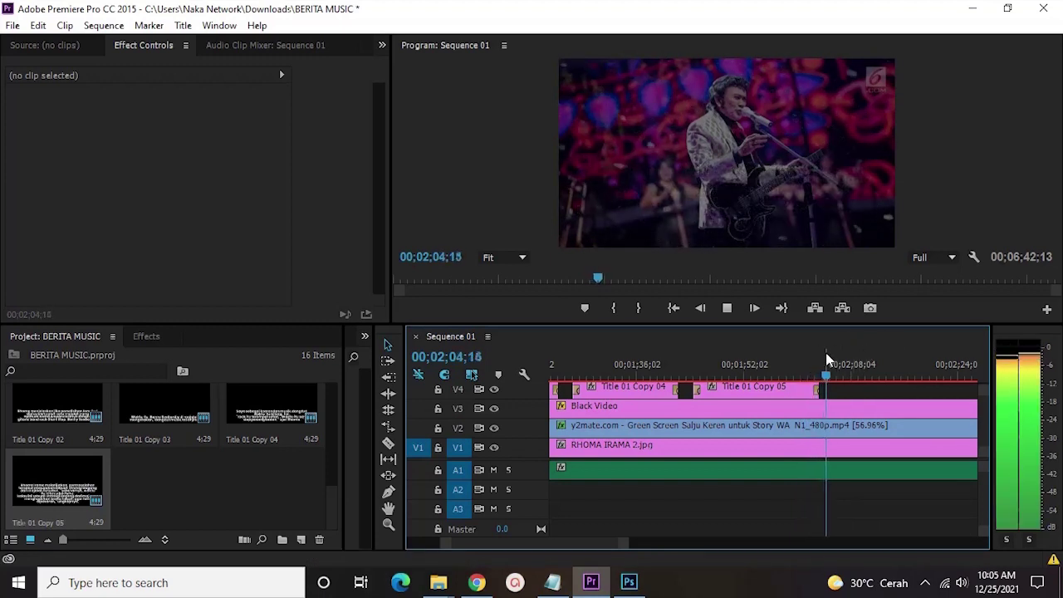
key(space)
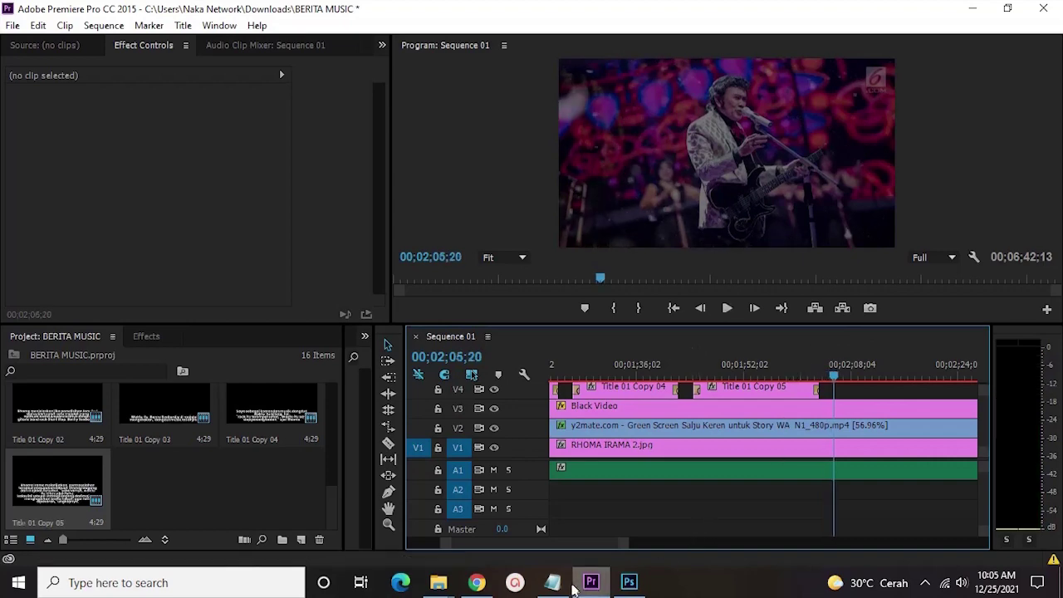
In Notepad, copy the passage from "Rhoma menambahkan" to "hujan batu." and return to Premiere Pro
click(552, 582)
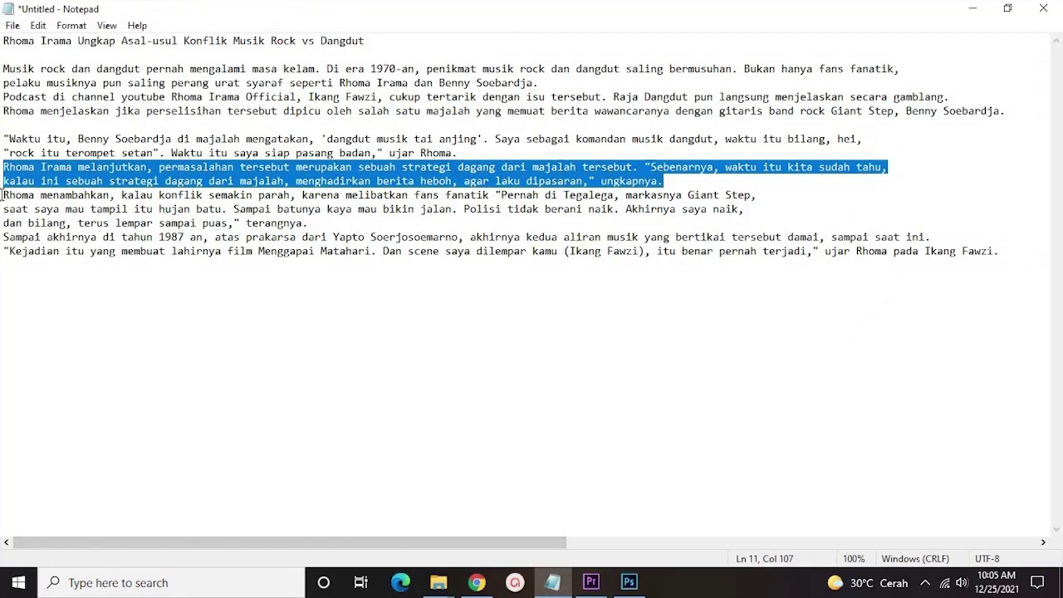
drag(3, 196, 779, 202)
drag(629, 209, 287, 214)
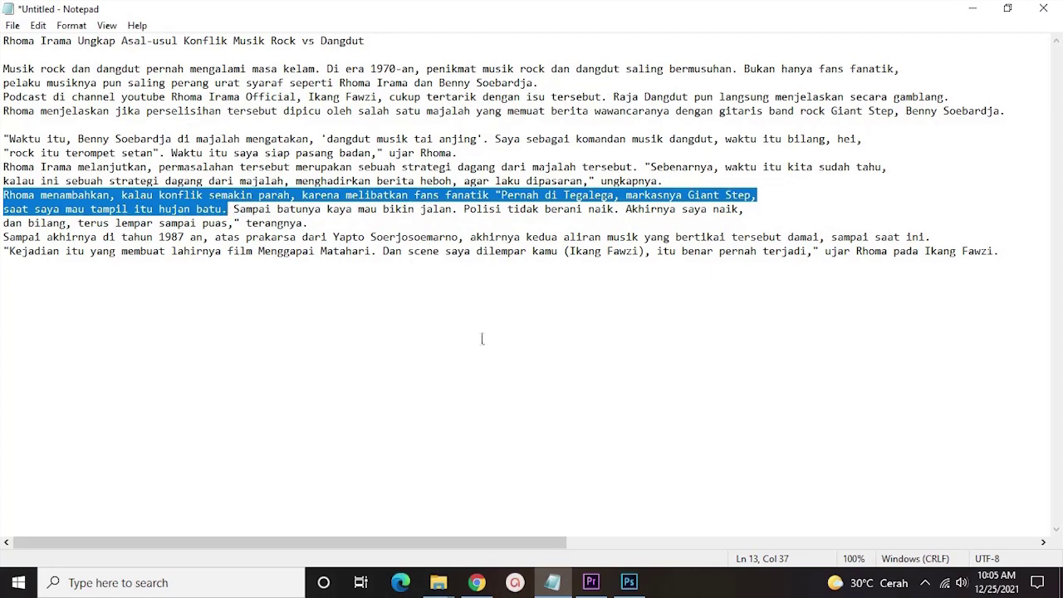
click(591, 582)
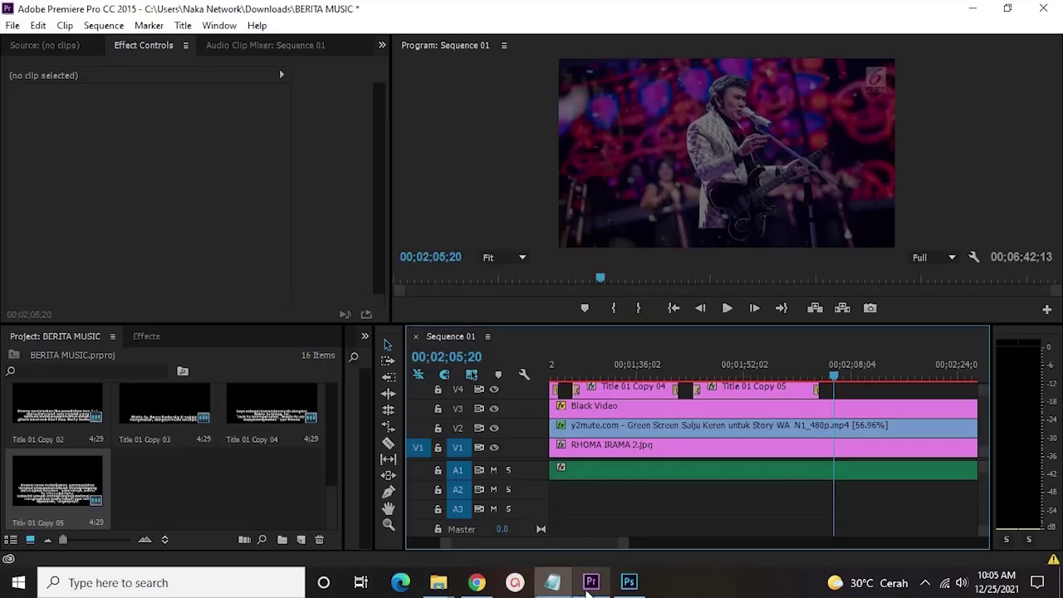
Duplicate Title 01 Copy 03 in the project and open the duplicate for editing
right_click(173, 410)
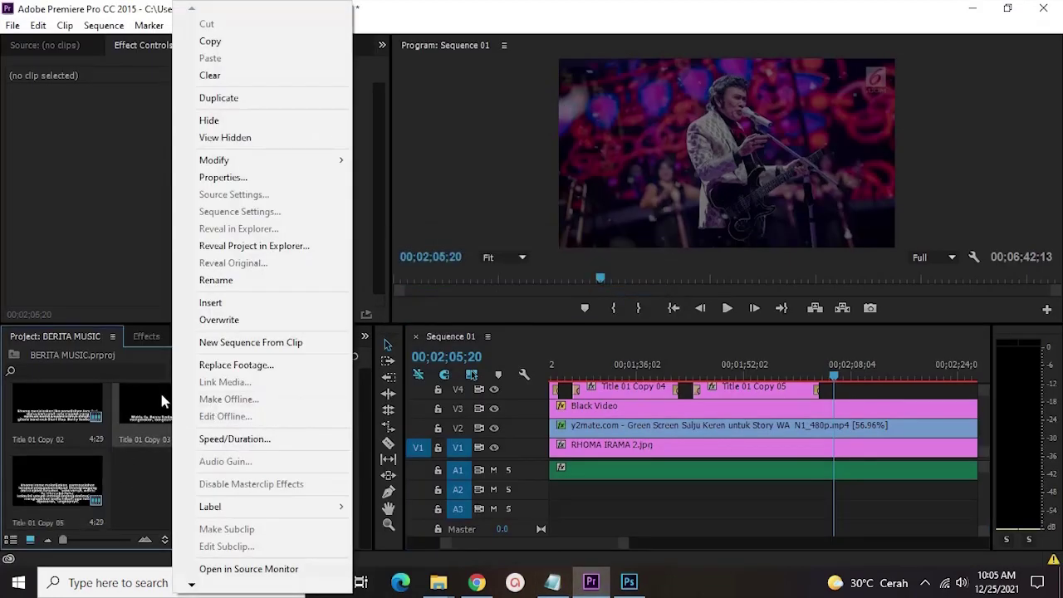
click(241, 98)
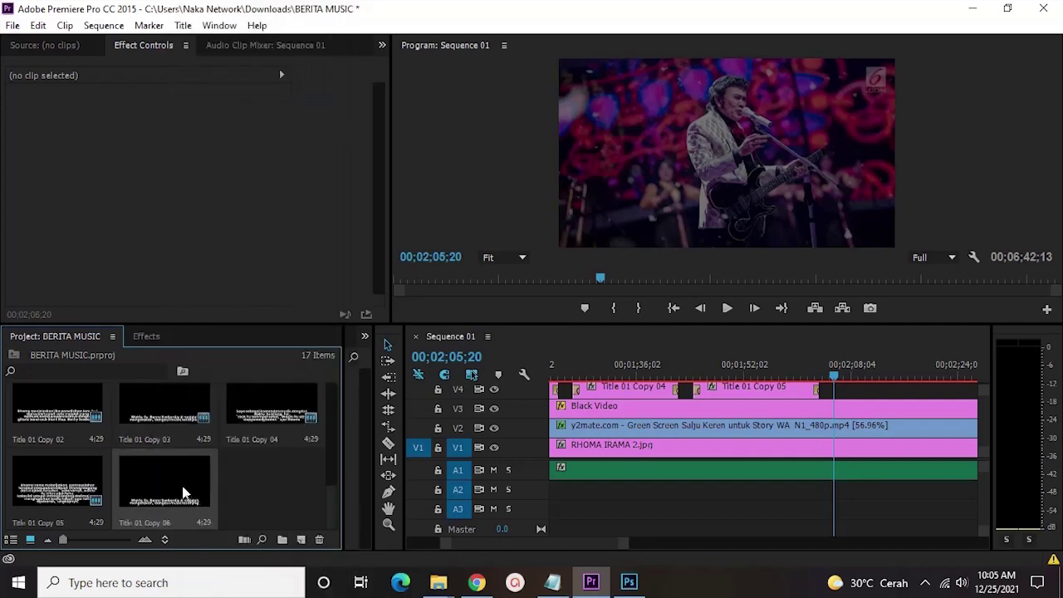
double_click(184, 493)
Left-align the duplicate title's text and replace it with the copied "Rhoma menambahkan" passage
key(ctrl+a)
key(ctrl+v)
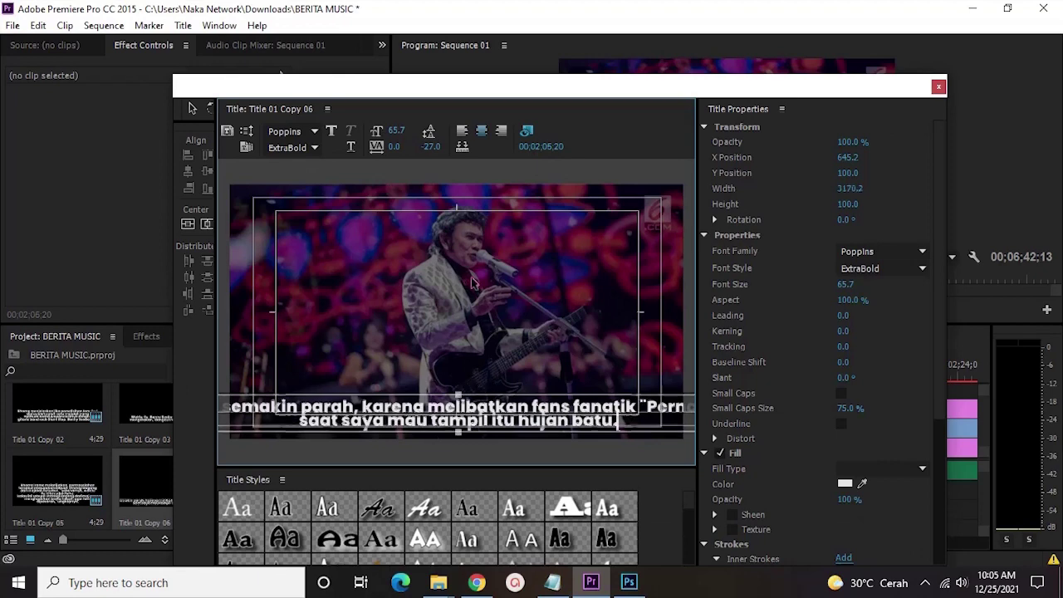
key(ctrl+z)
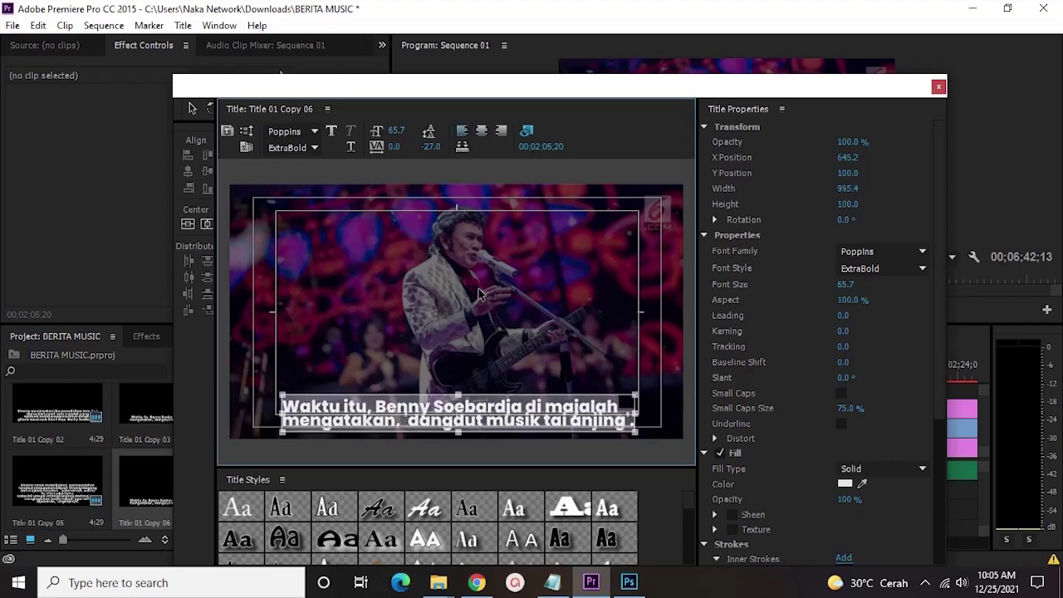
key(ctrl+shift+z)
Move the text block up and break its lines before "semakin", "fanatik" and "Giant Step"
drag(448, 415, 447, 350)
click(604, 342)
key(Return)
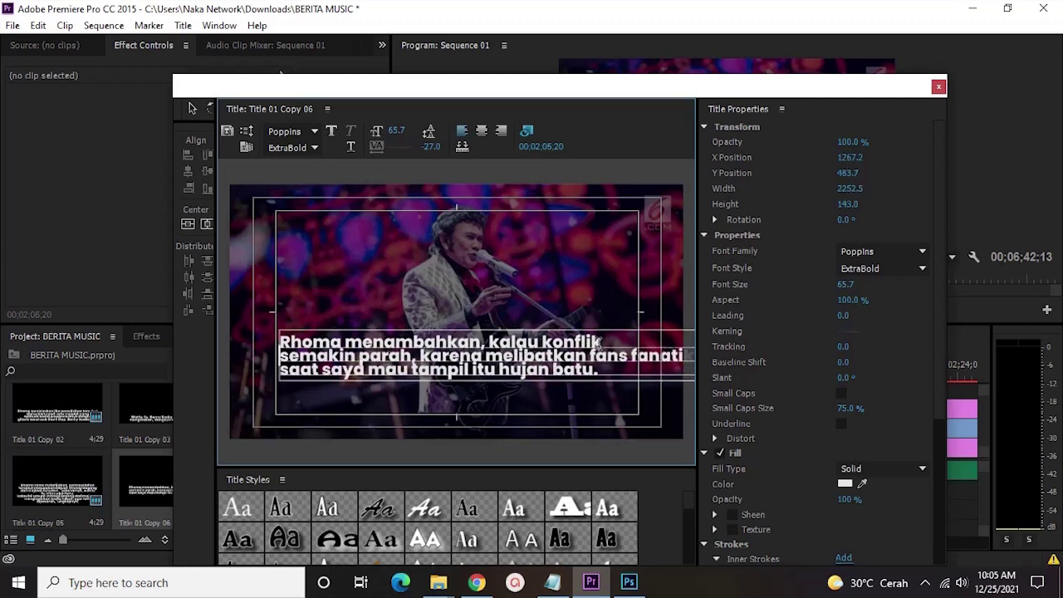
click(629, 356)
key(Return)
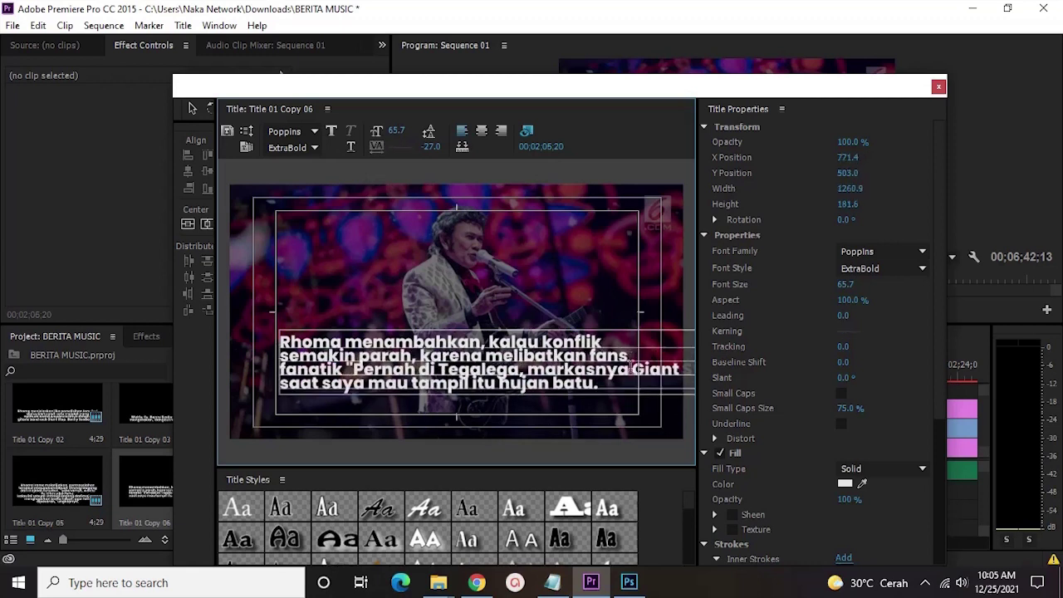
click(631, 368)
key(Return)
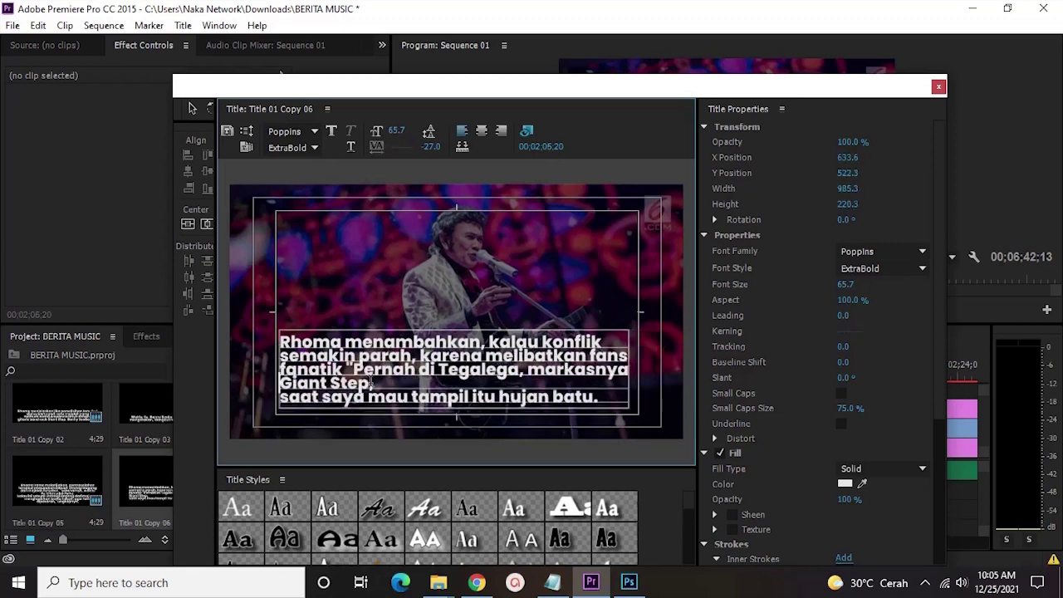
Center-align the text, lower it to a Y position of about 572.8, center it horizontally, and close the title
click(481, 130)
drag(476, 341, 471, 357)
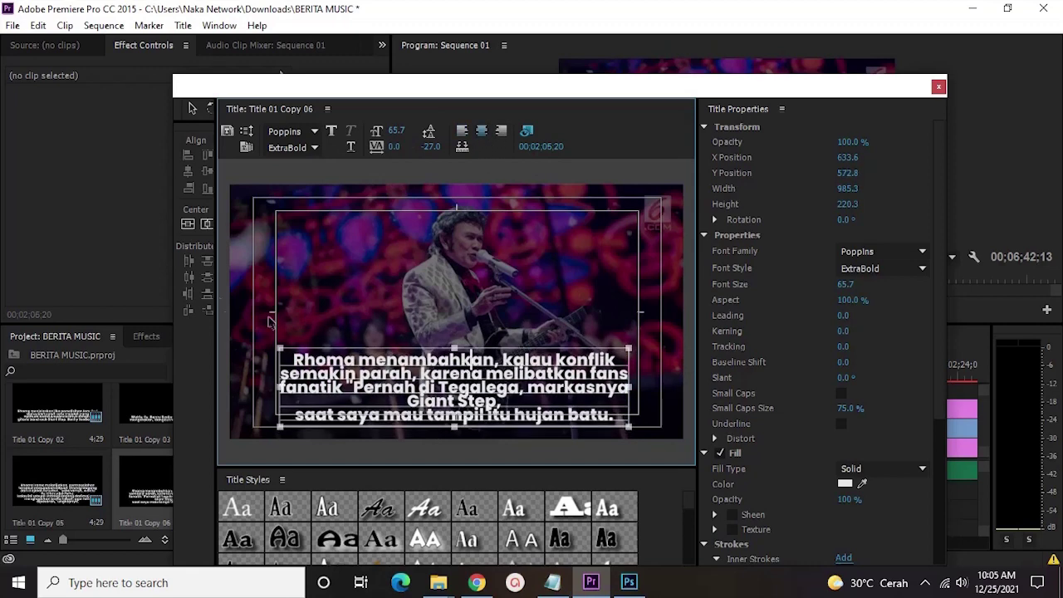
click(205, 225)
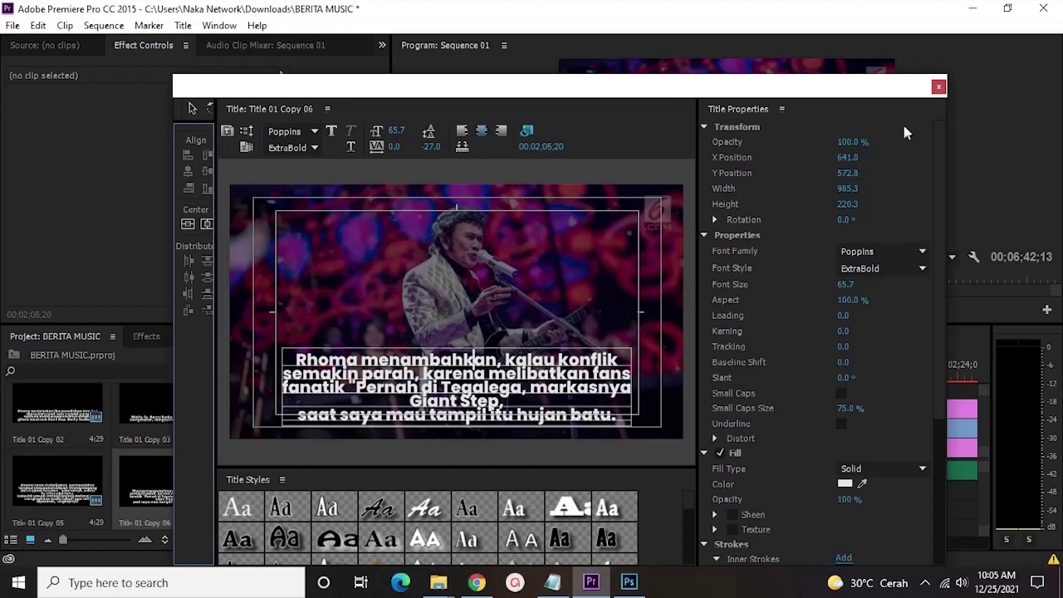
click(938, 88)
Place Title 01 Copy 06 on V4 at 00;02;05;20 and apply the default transition at its start
drag(165, 482, 846, 390)
right_click(839, 400)
click(867, 490)
Extend the end of Title 01 Copy 06 to about 00;02;42 and play from about 00;02;04 to 00;02;19;08
scroll(825, 410, right, 2)
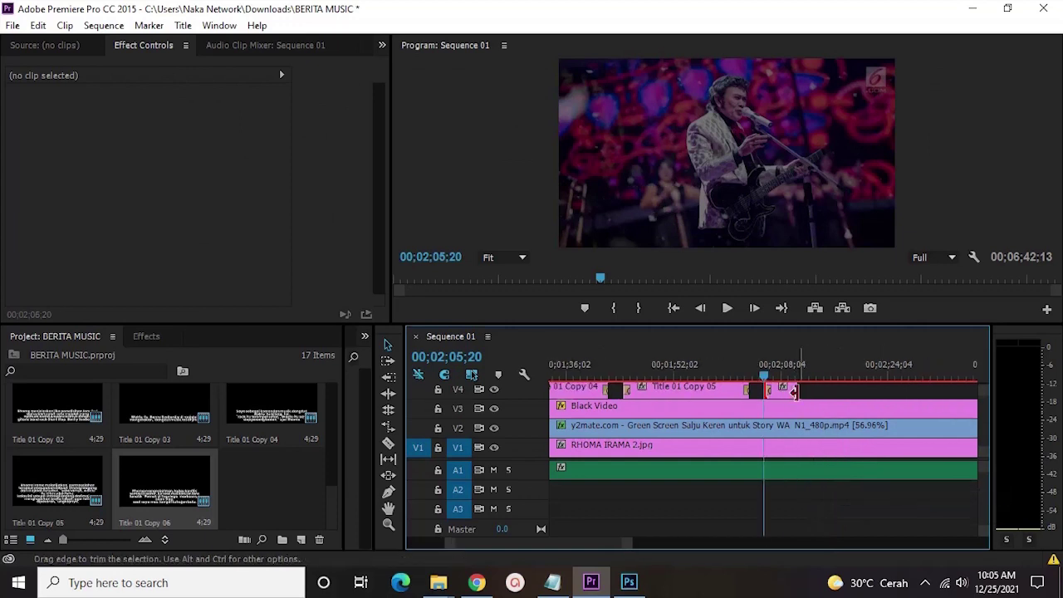
drag(794, 392, 804, 394)
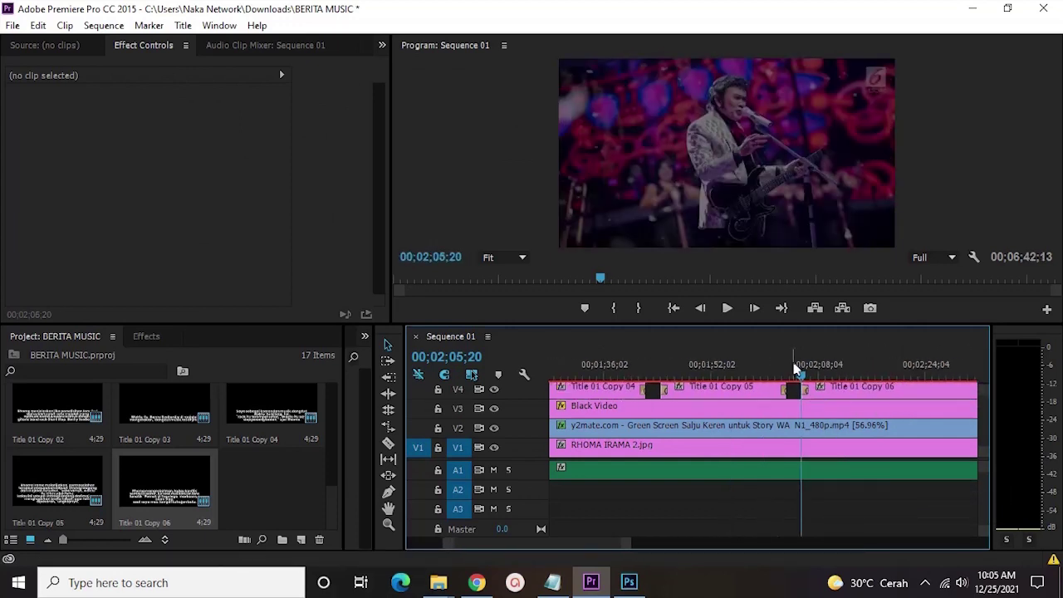
click(796, 368)
key(space)
scroll(822, 466, right, 3)
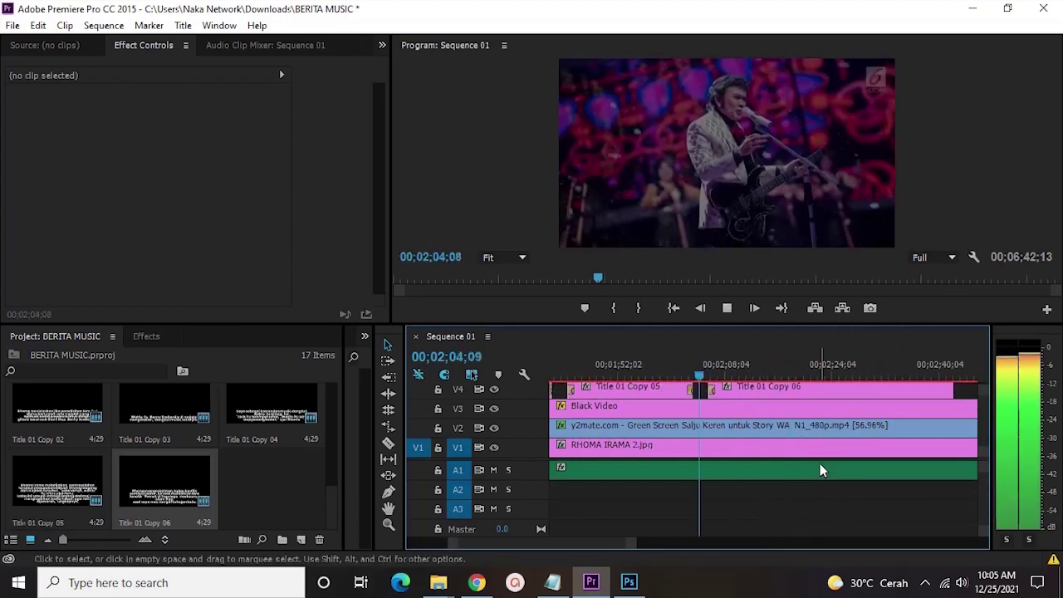
scroll(810, 440, right, 1)
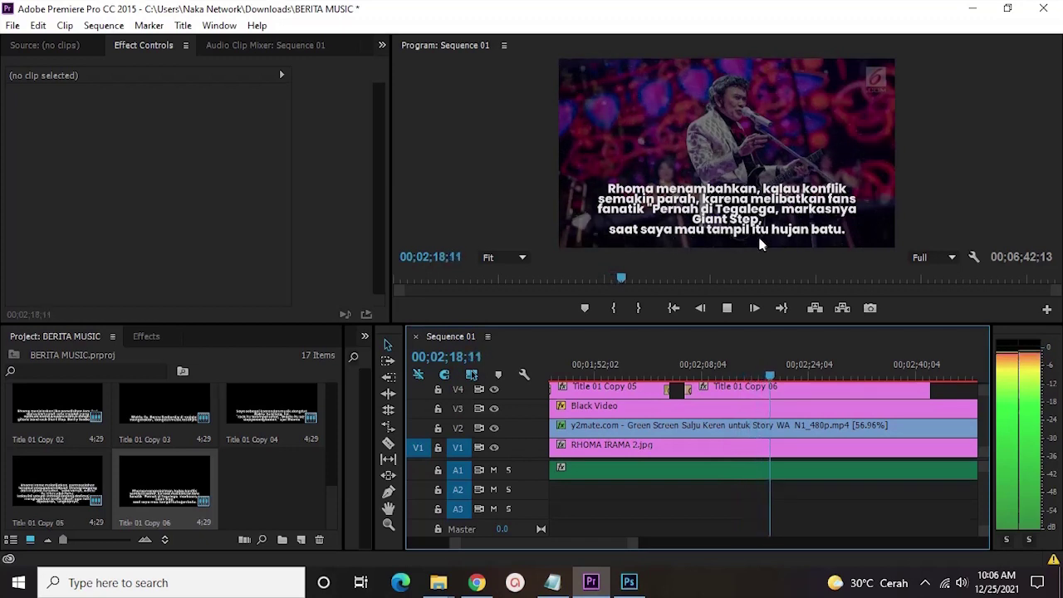
key(space)
Cut off Title 01 Copy 06 after about 00;02;24 and apply the default transition at its new end
key(c)
key(v)
click(828, 396)
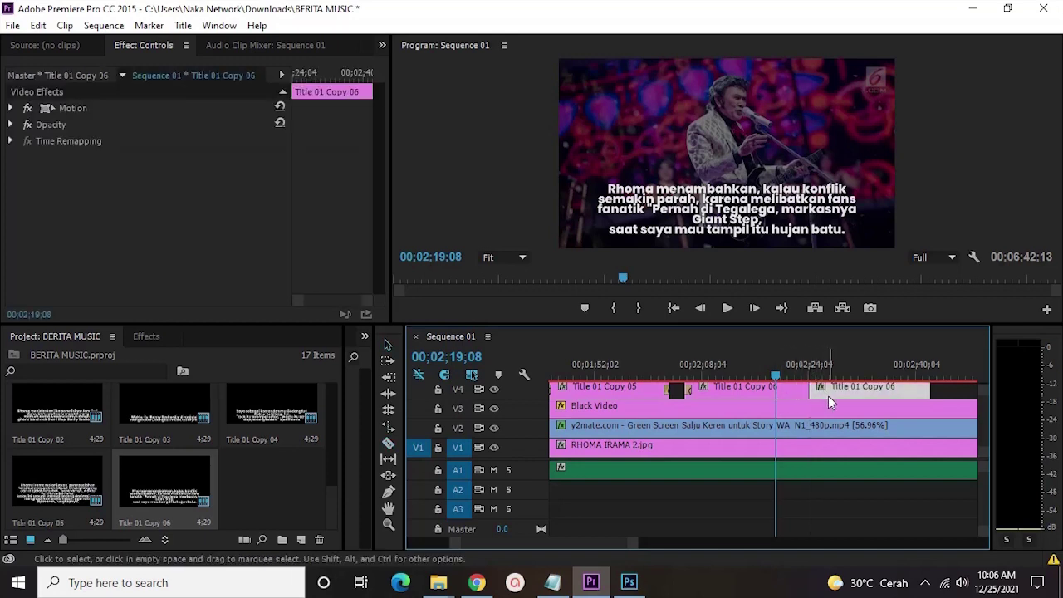
key(Delete)
right_click(814, 396)
click(878, 495)
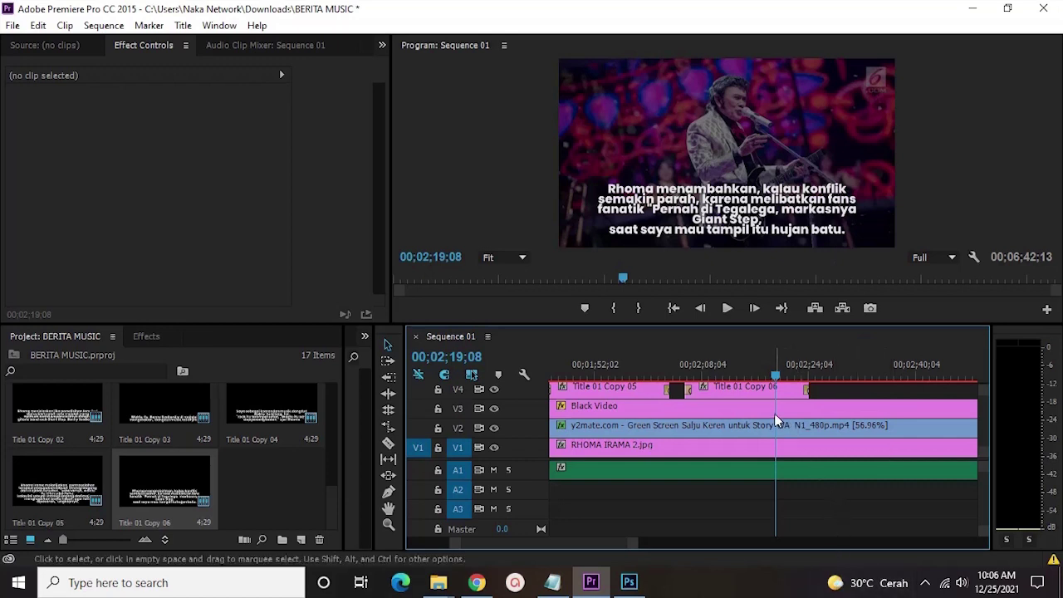
Play the sequence past the end of Title 01 Copy 06 and stop at 00;02;26;29
key(space)
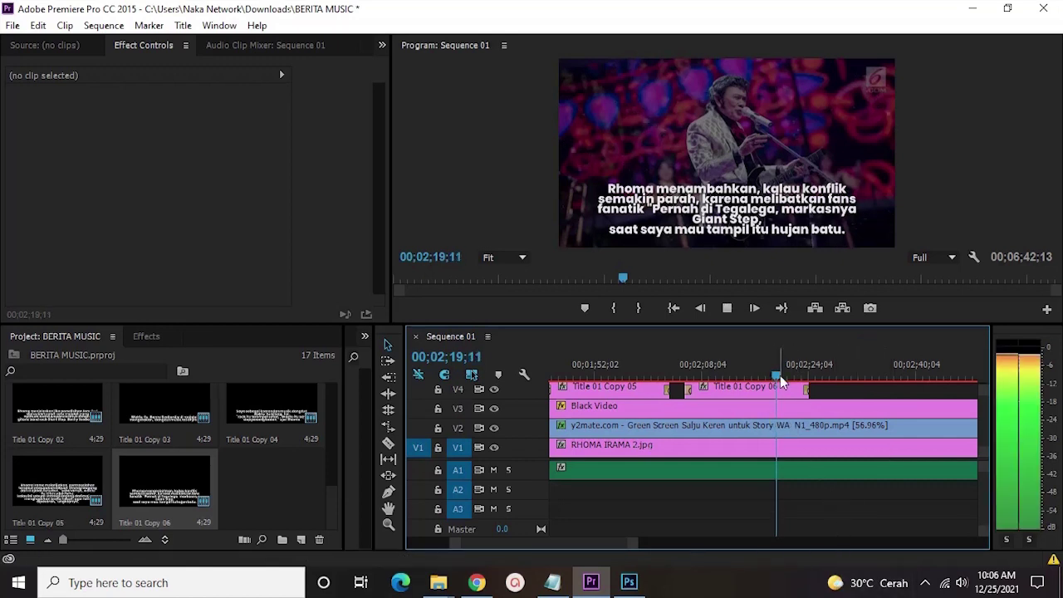
scroll(802, 383, down, 5)
scroll(745, 403, up, 1)
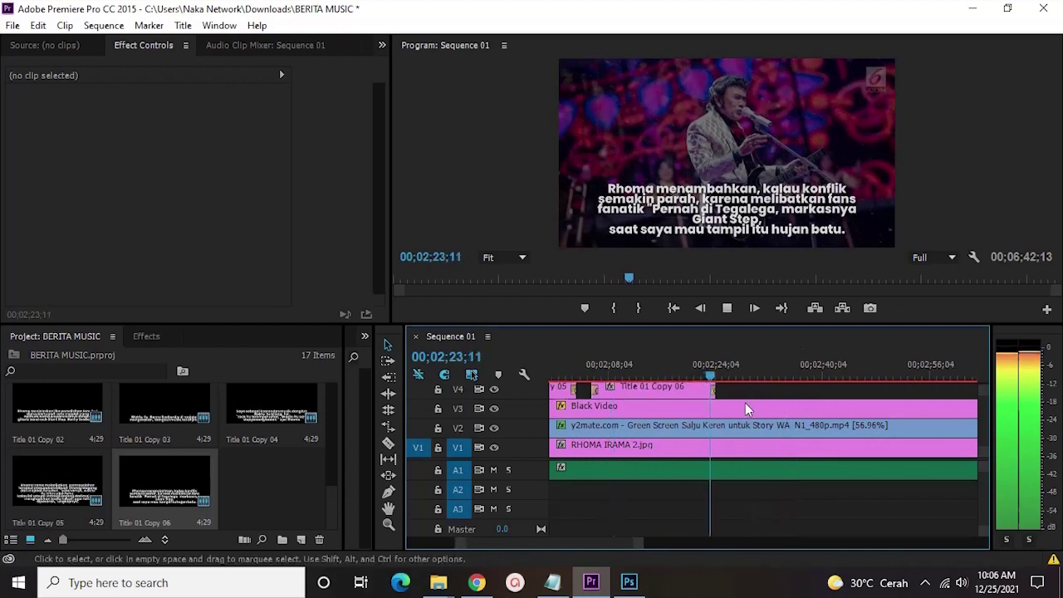
scroll(742, 403, up, 1)
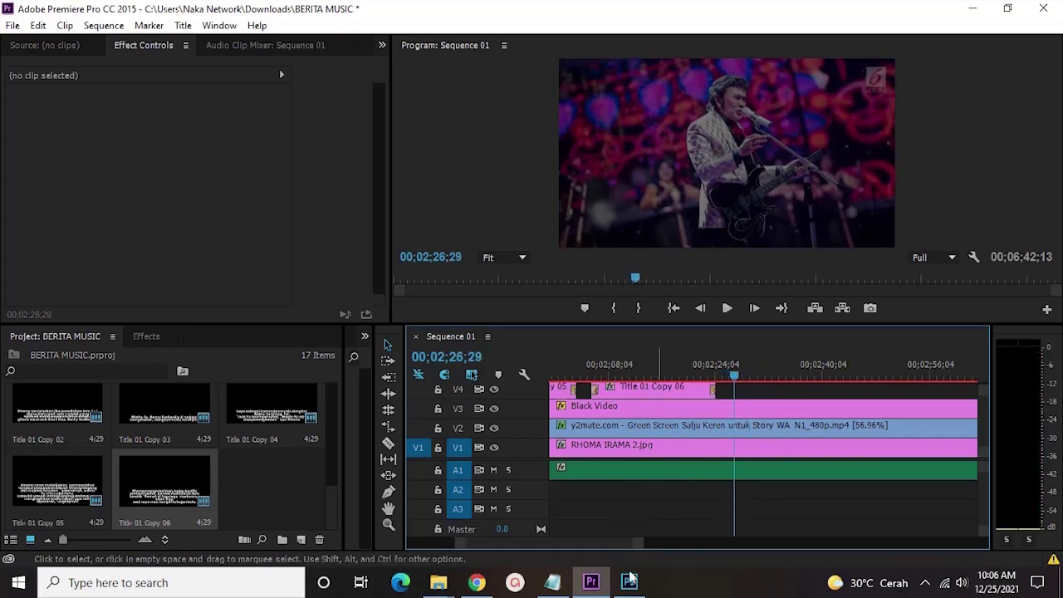
In Notepad, copy the passage from "Sampai batunya" to "terangnya." and return to Premiere Pro
click(552, 582)
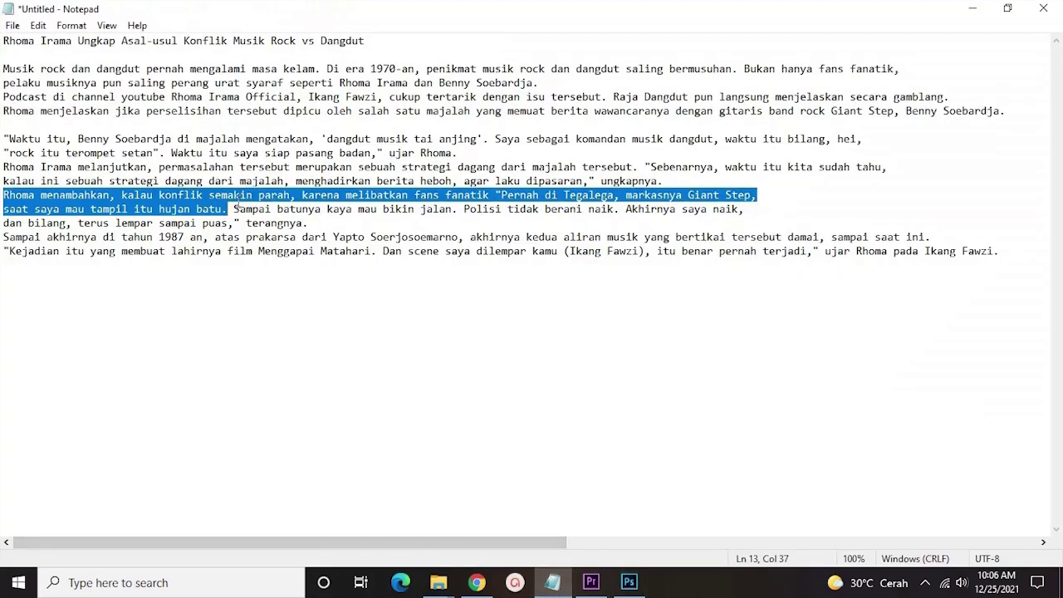
drag(234, 210, 314, 223)
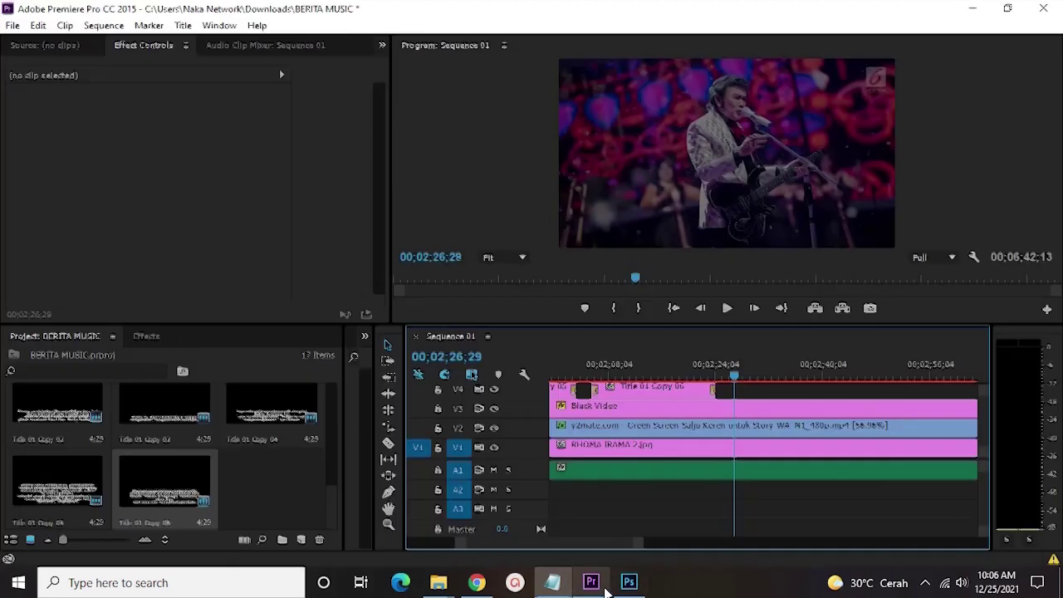
click(590, 582)
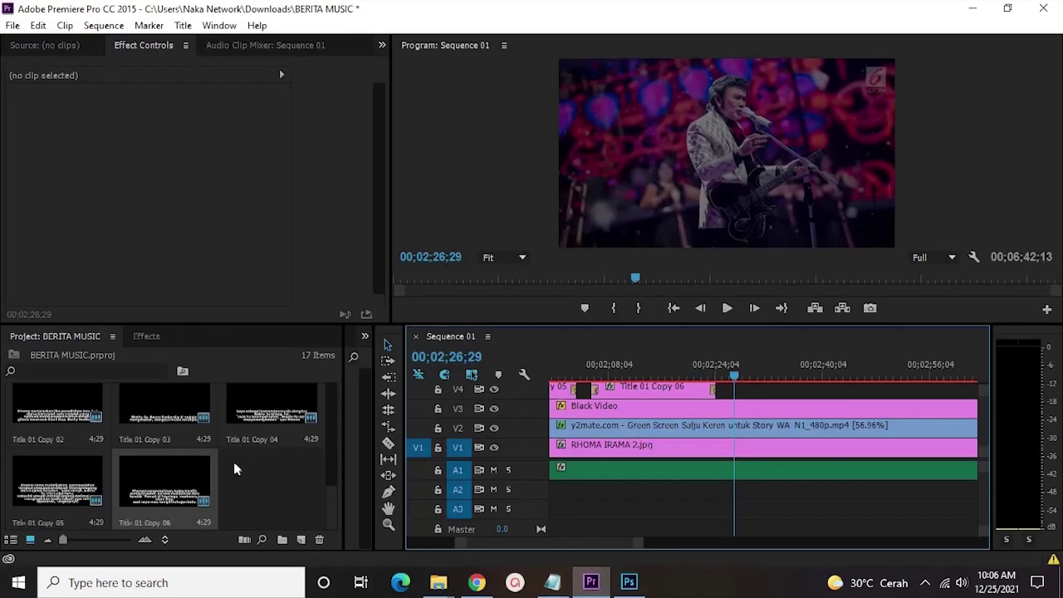
Duplicate Title 01 Copy 06 in the project and open the duplicate for editing
right_click(203, 466)
click(282, 99)
double_click(280, 498)
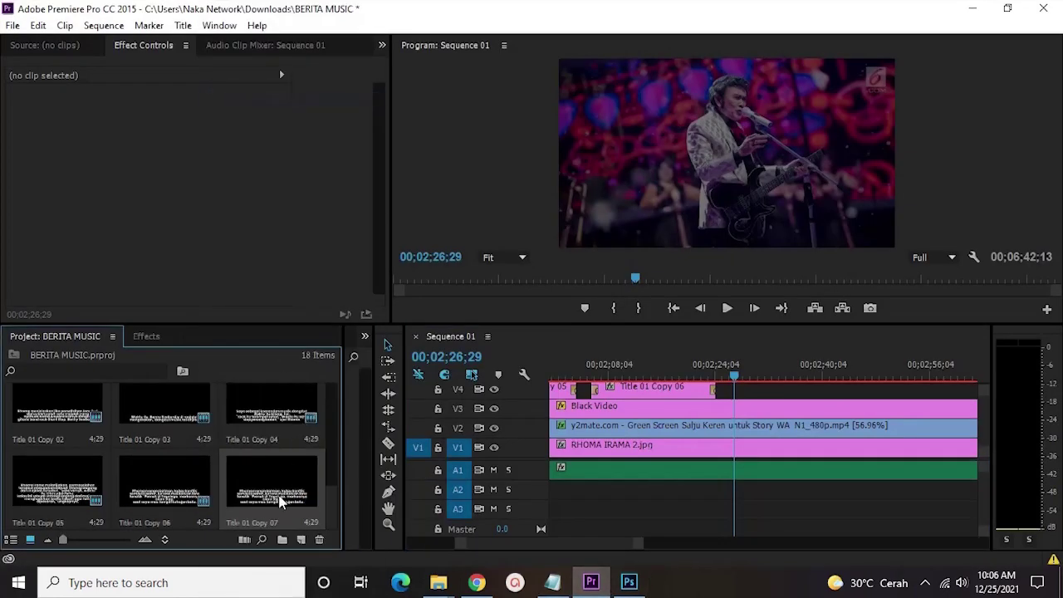
key(ctrl+a)
key(ctrl+v)
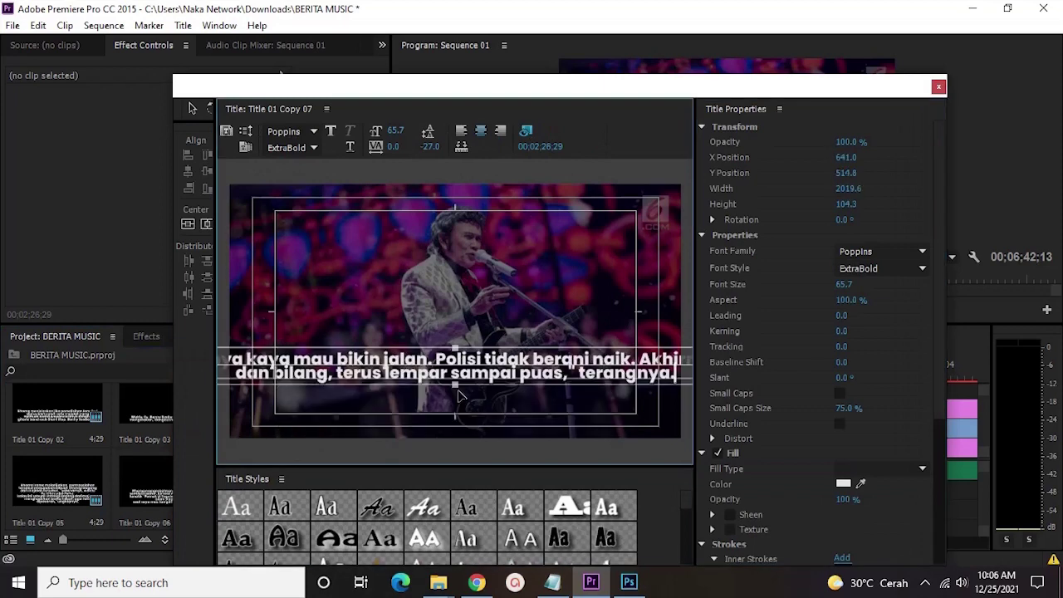
key(ctrl+v)
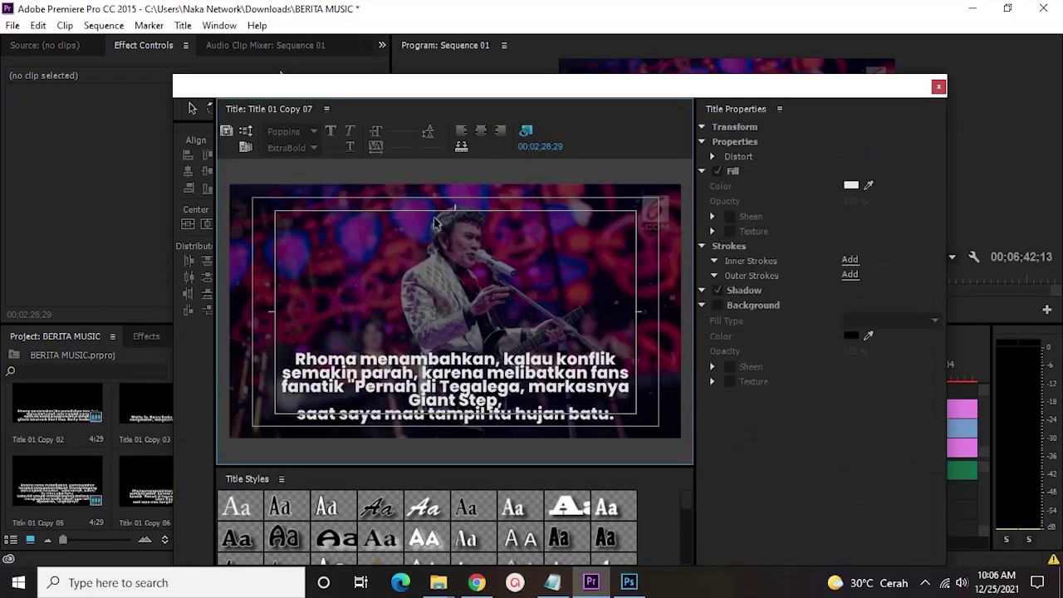
Left-align the text of Title 01 Copy 07 and replace it with the copied "Sampai batunya" passage
click(452, 374)
key(ctrl+a)
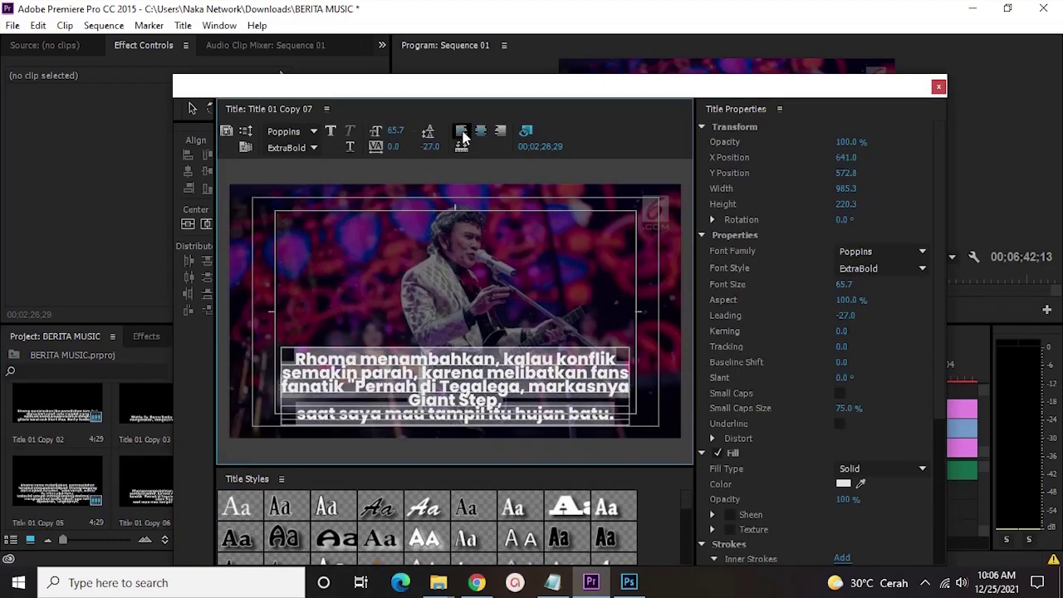
click(461, 130)
key(ctrl+v)
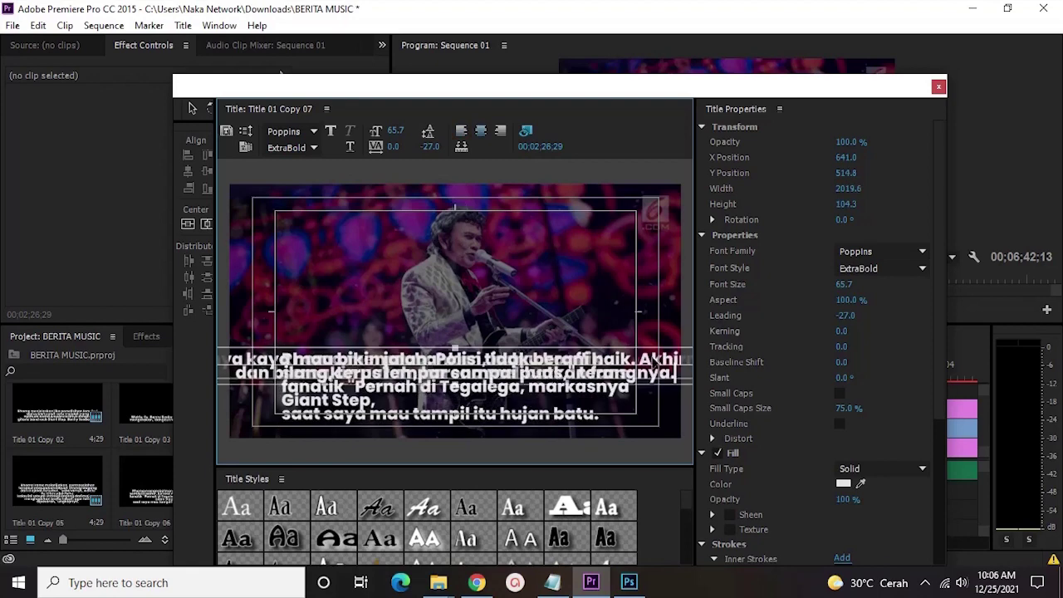
Check Title 01 Copy 07 in the title editor, close it, and delete that title from the project
click(938, 87)
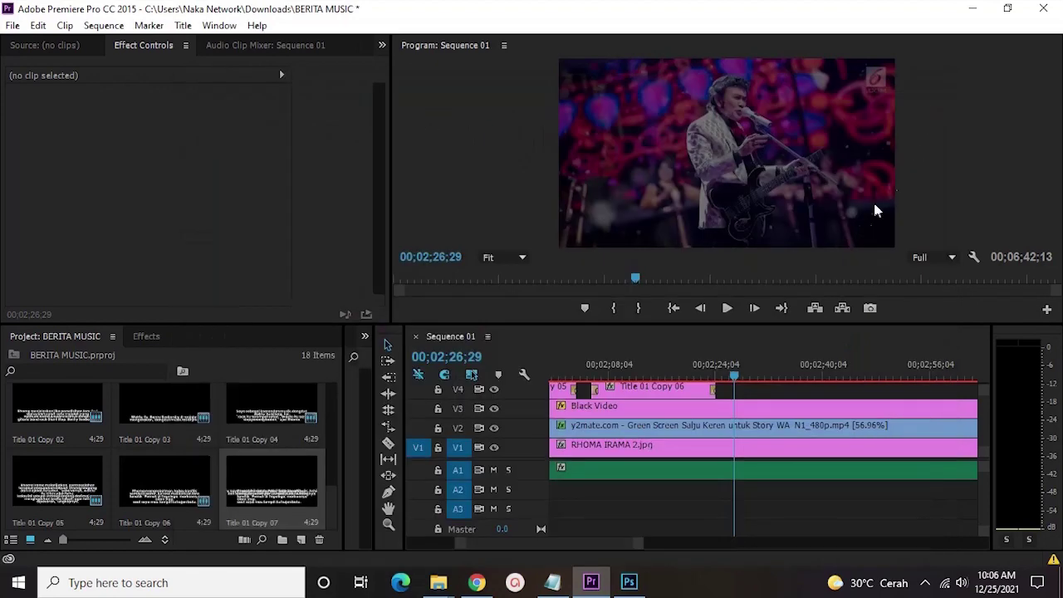
double_click(296, 490)
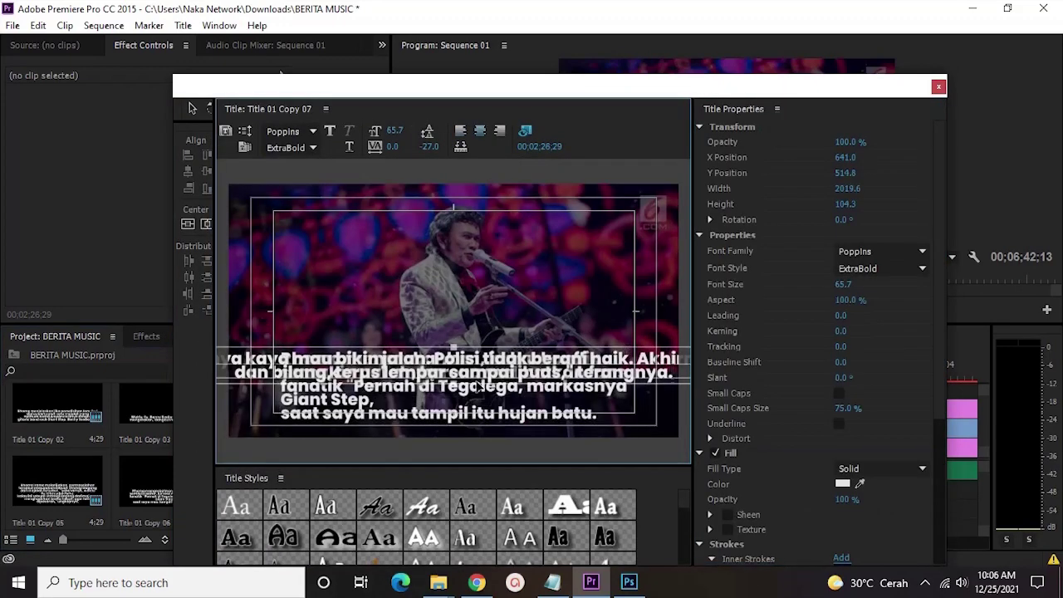
click(937, 87)
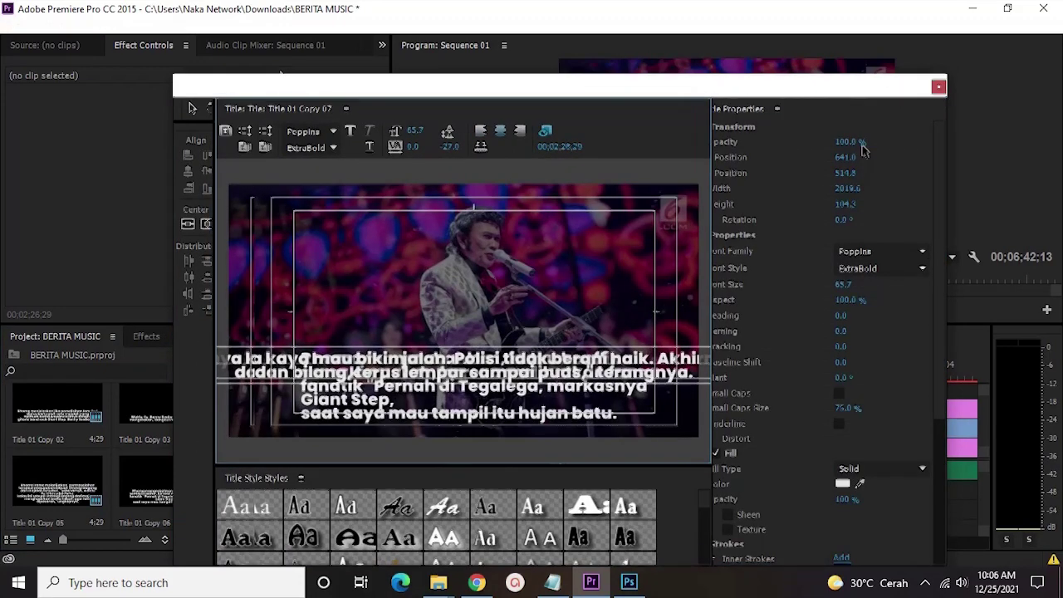
click(287, 485)
key(Delete)
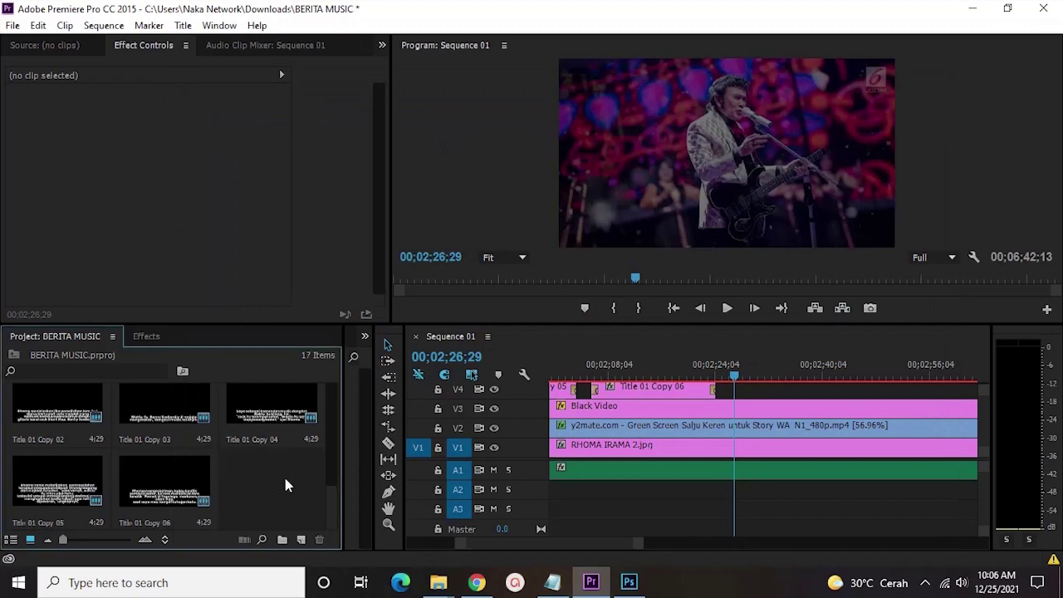
right_click(191, 486)
click(295, 97)
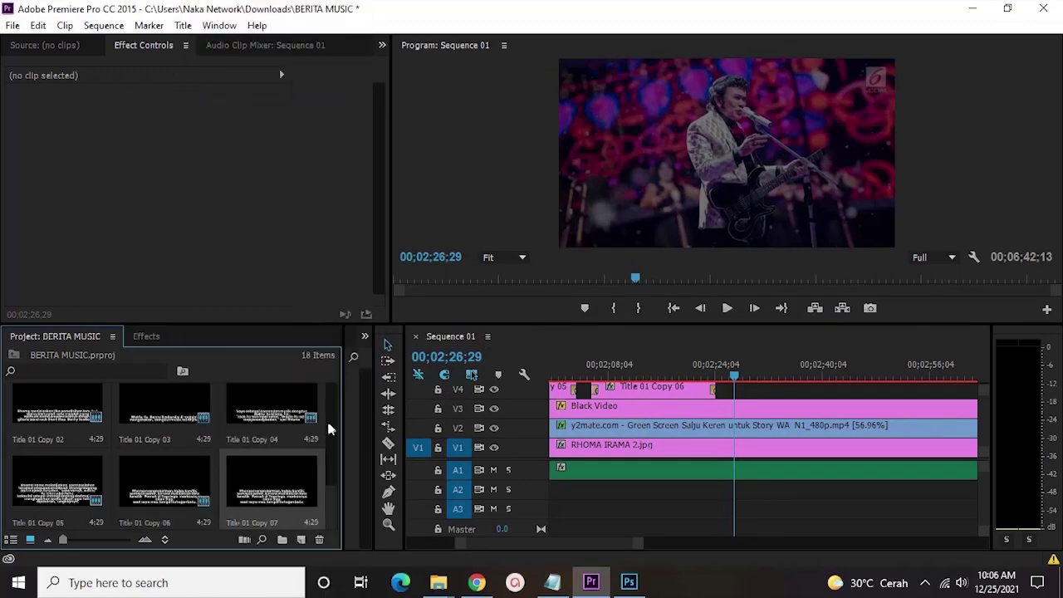
double_click(299, 476)
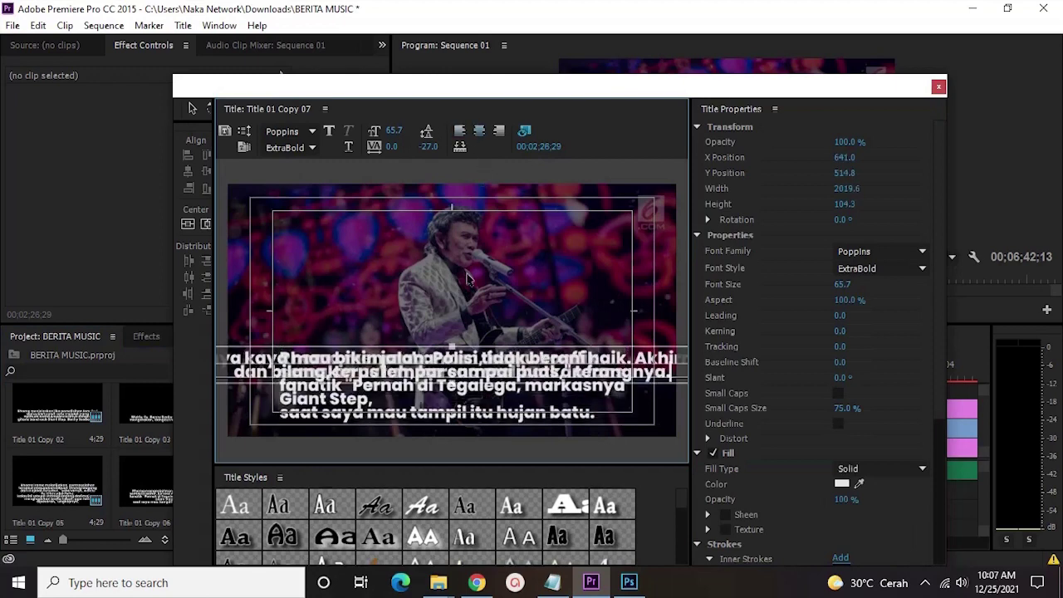
click(938, 88)
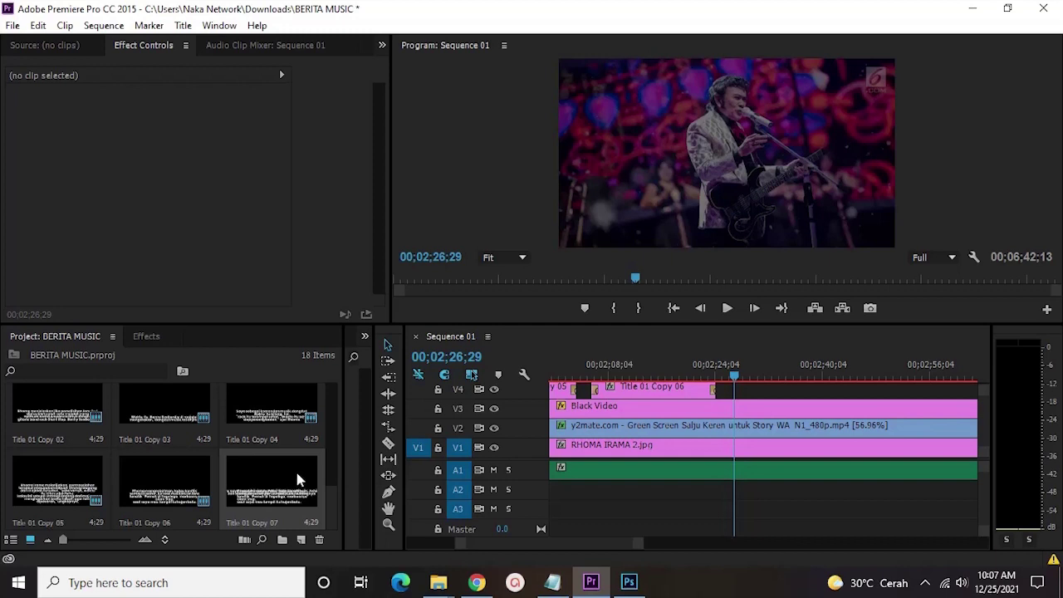
click(689, 369)
drag(723, 375, 734, 376)
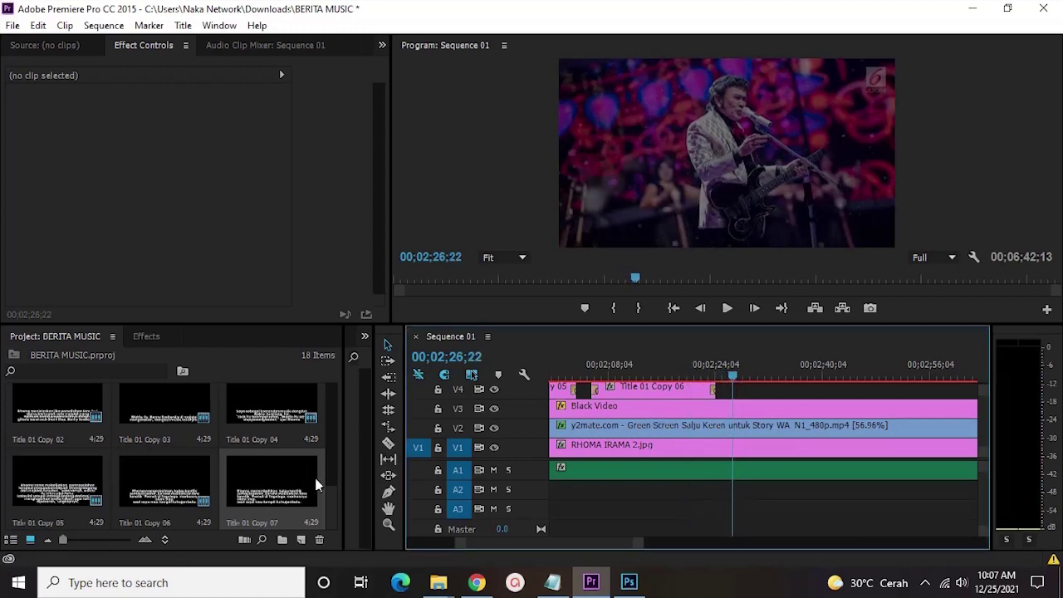
key(Delete)
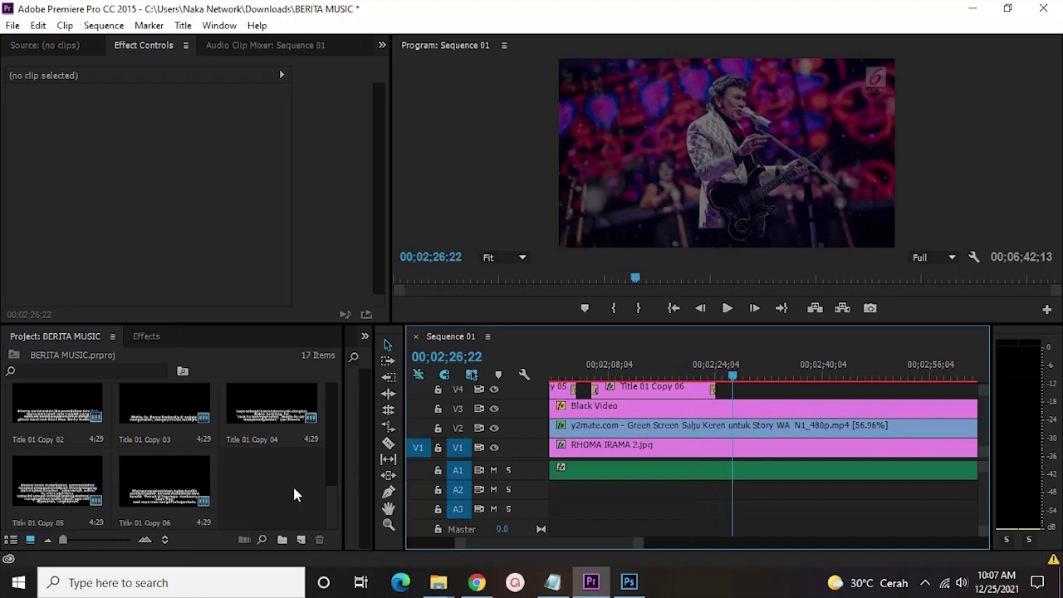
Duplicate Title 01 Copy 04 in the project and open the duplicate for editing
right_click(304, 378)
right_click(278, 411)
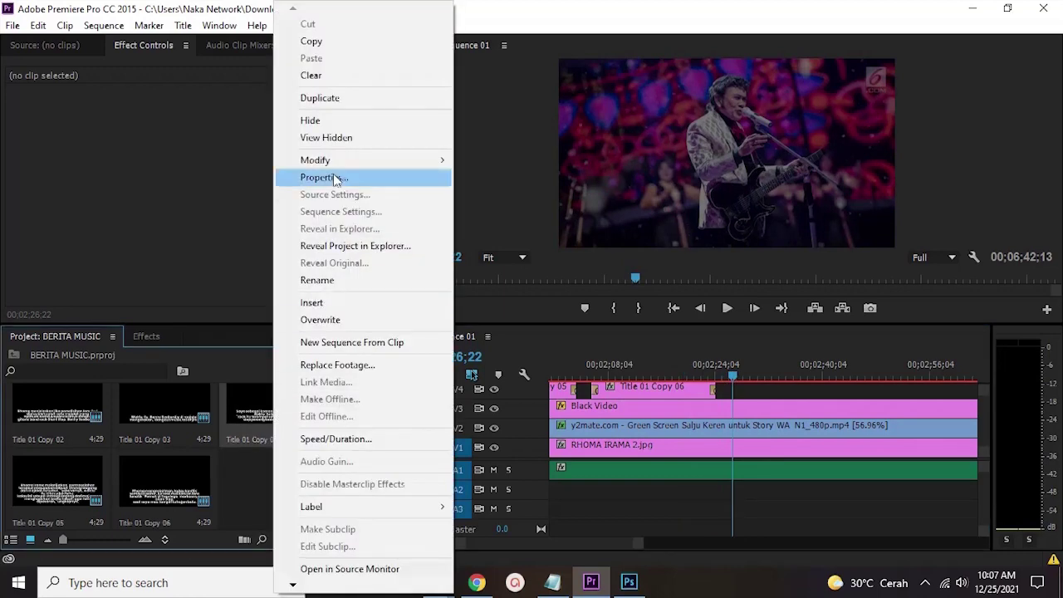
click(351, 105)
double_click(308, 486)
Replace the text of Title 01 Copy 07 with the "Sampai batunya" passage from Notepad, left-aligned and shifted left over the frame
key(alt+Tab)
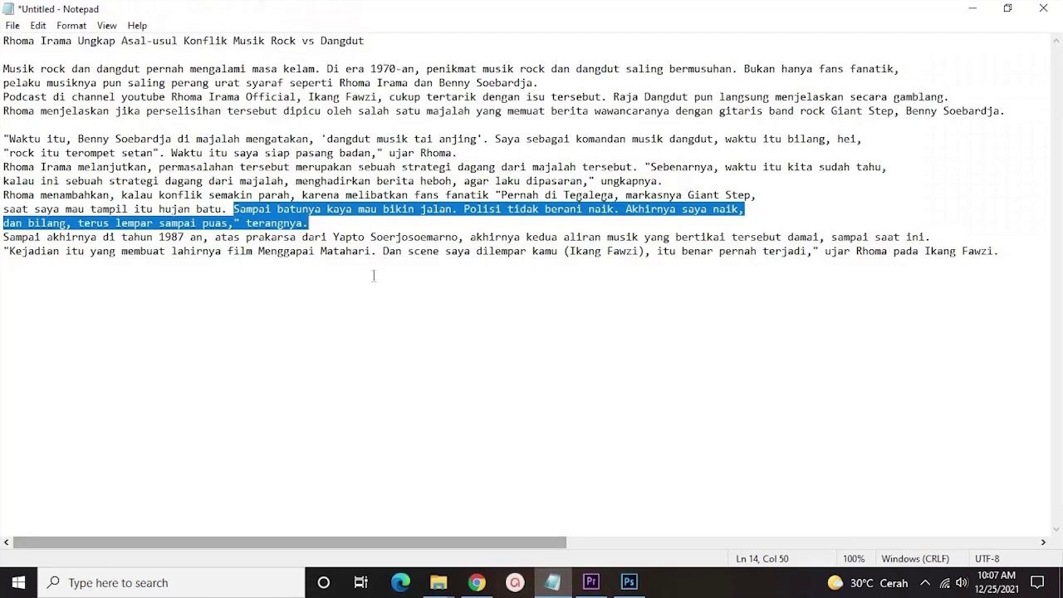
click(590, 583)
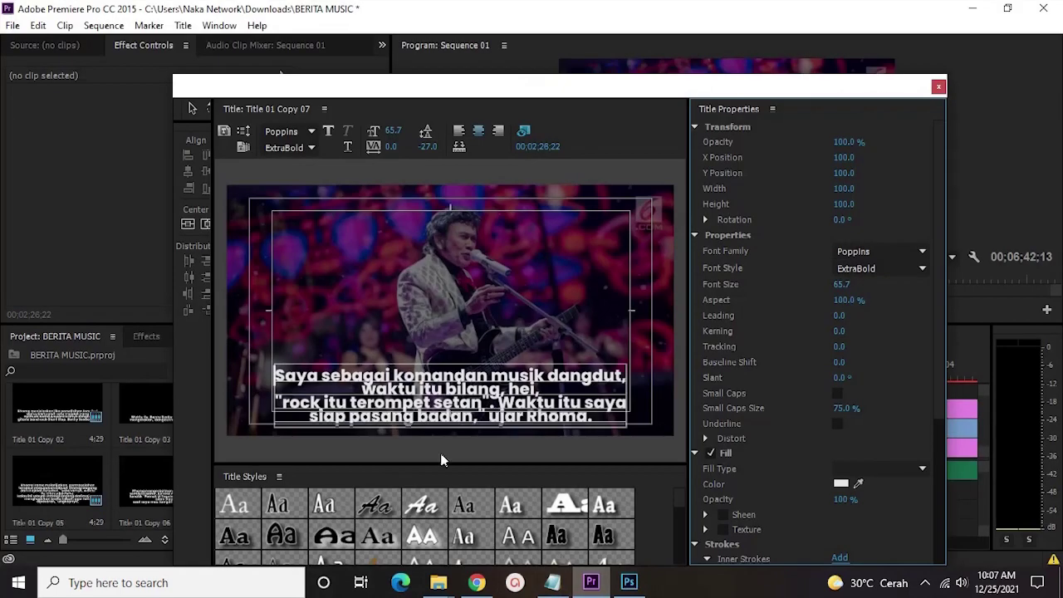
click(436, 420)
key(ctrl+a)
key(Delete)
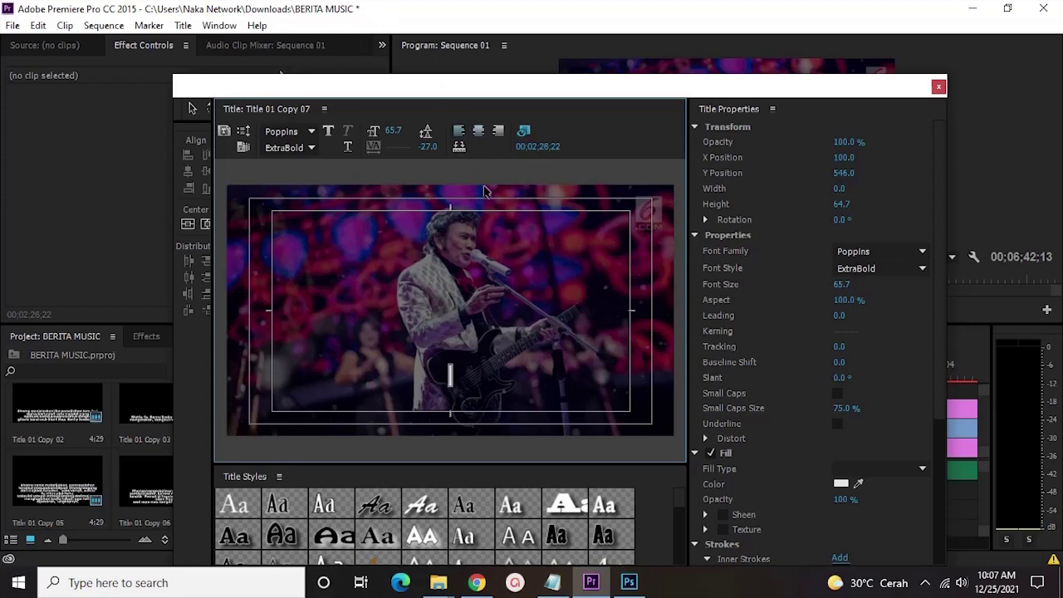
key(ctrl+v)
drag(555, 378, 375, 358)
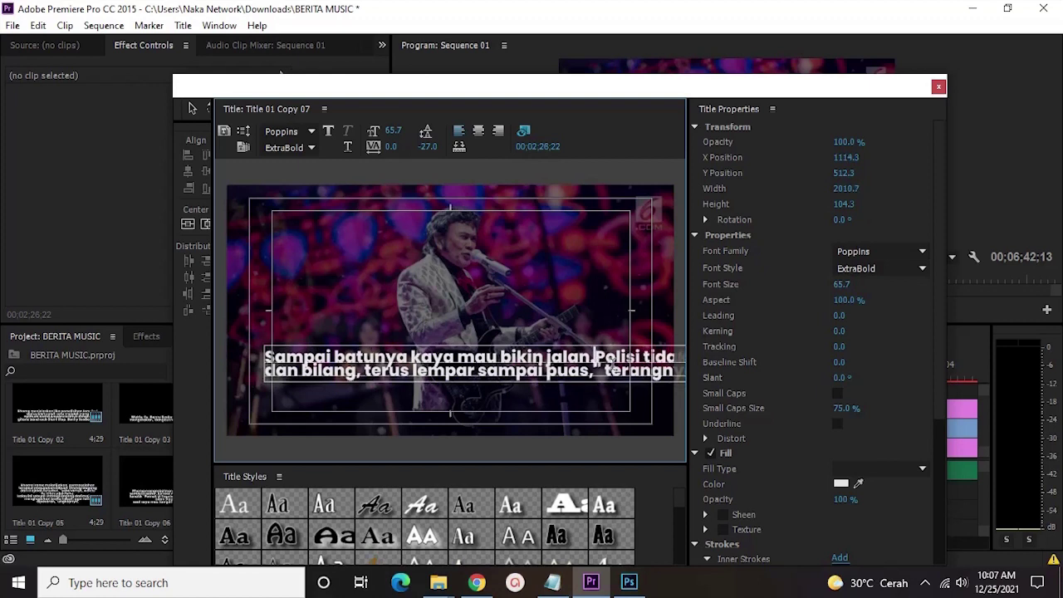
Break the title text after "jalan." and keep "terangnya." on the same line as "puas,"
key(Return)
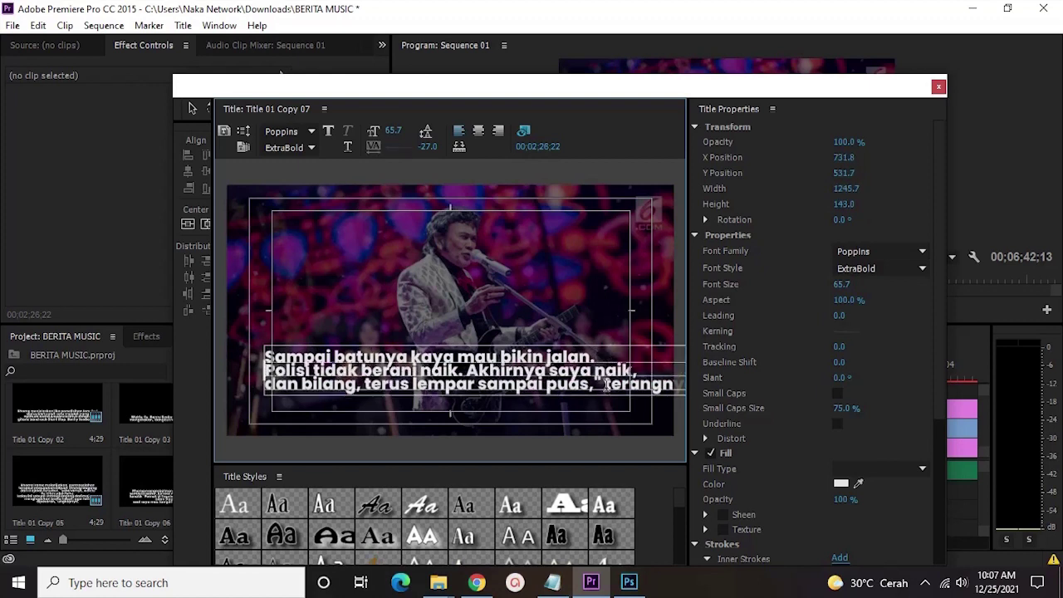
click(603, 384)
key(Return)
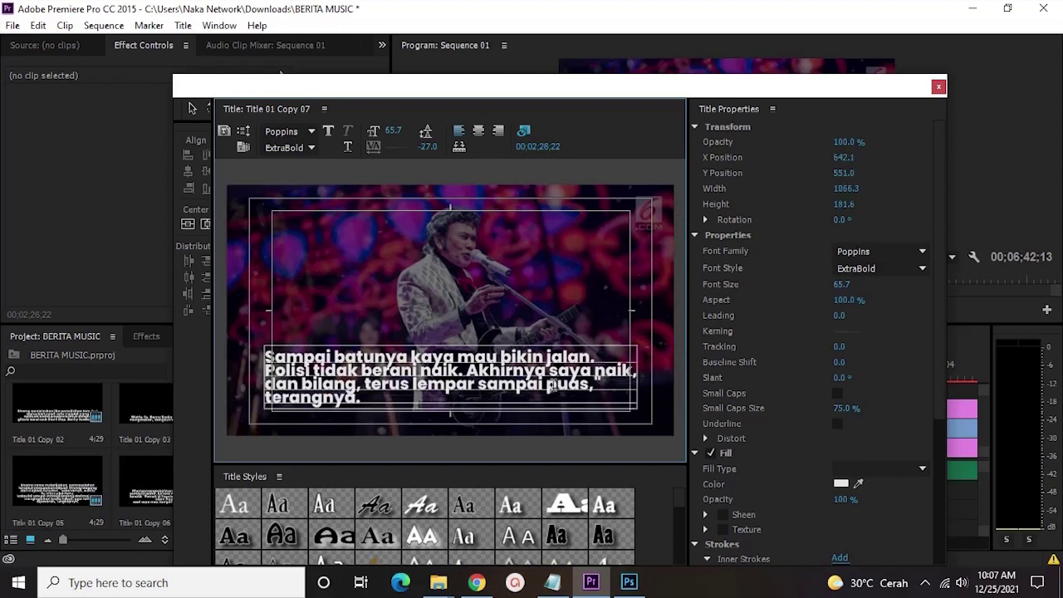
key(BackSpace)
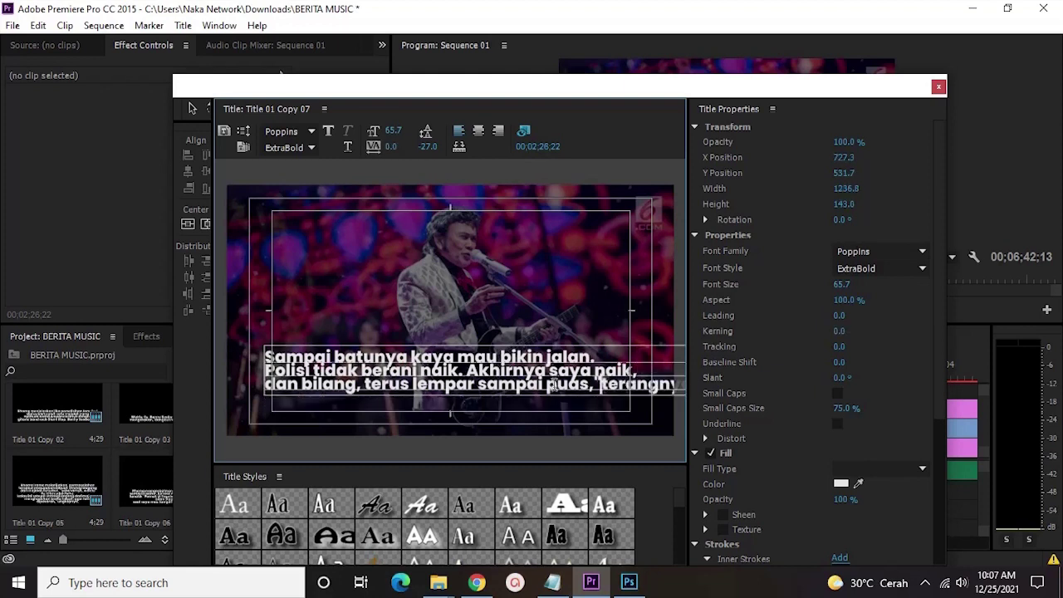
Centre-align the title text, place it low in the frame at Y position 611.9, and centre it horizontally
click(477, 135)
click(188, 224)
click(205, 225)
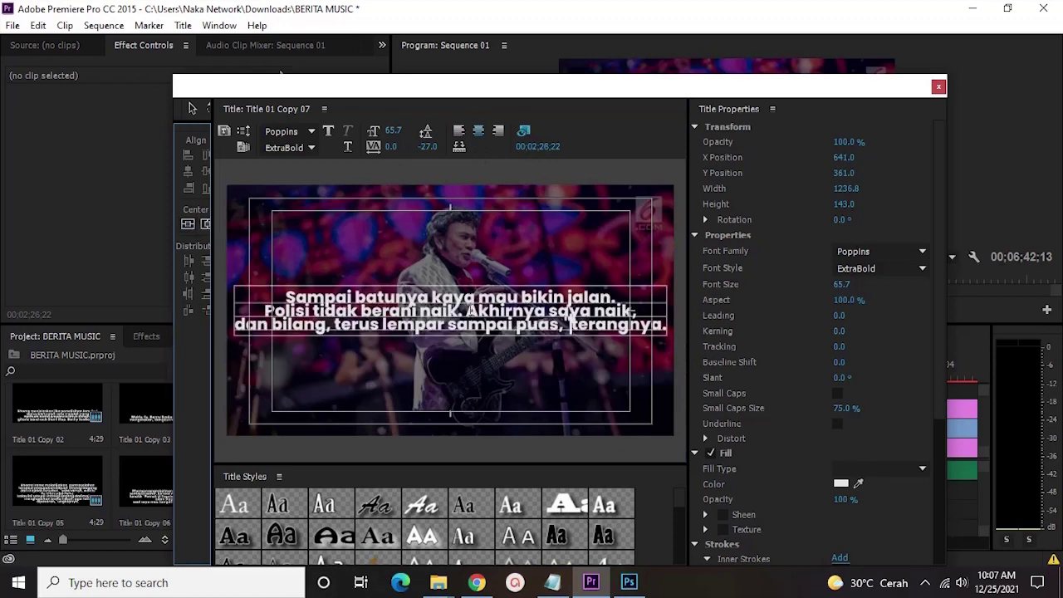
key(ctrl+z)
drag(487, 372, 488, 398)
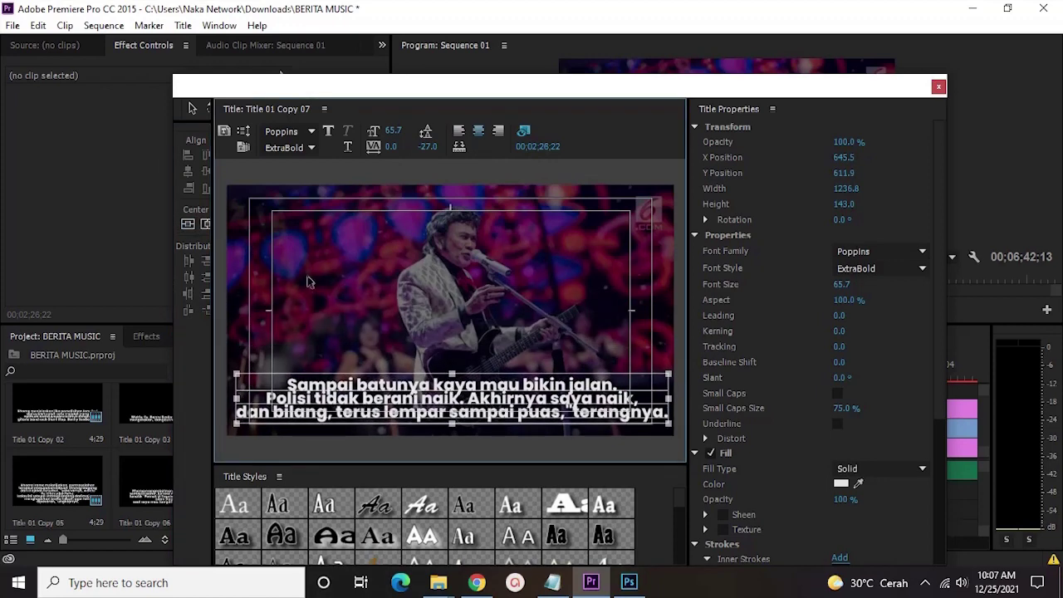
click(207, 224)
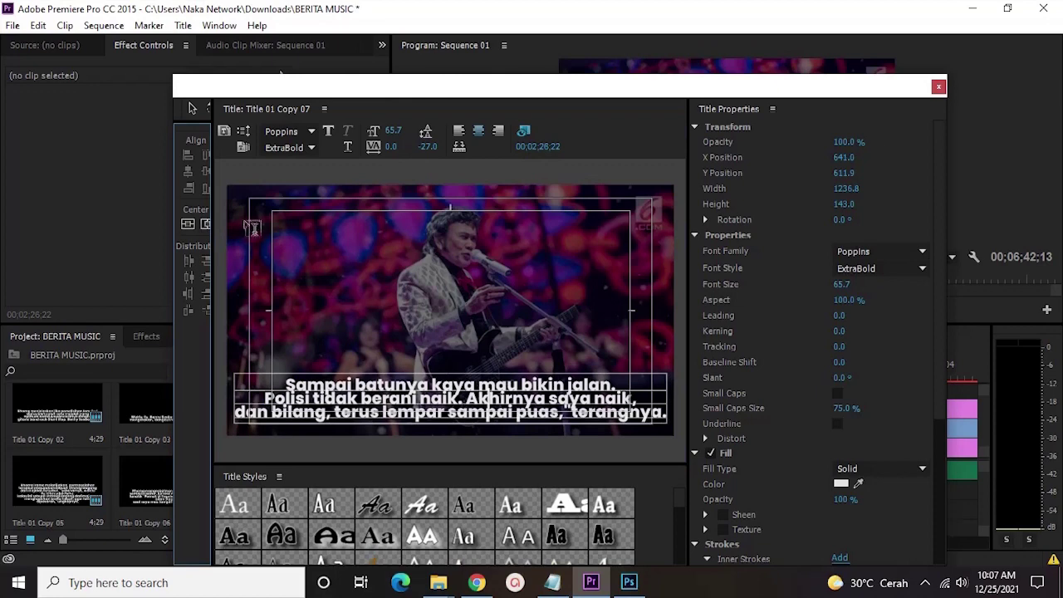
Place Title 01 Copy 07 on V4 just after 00;02;26;22 and apply the default transition at its start
click(939, 87)
drag(299, 490, 768, 401)
right_click(745, 394)
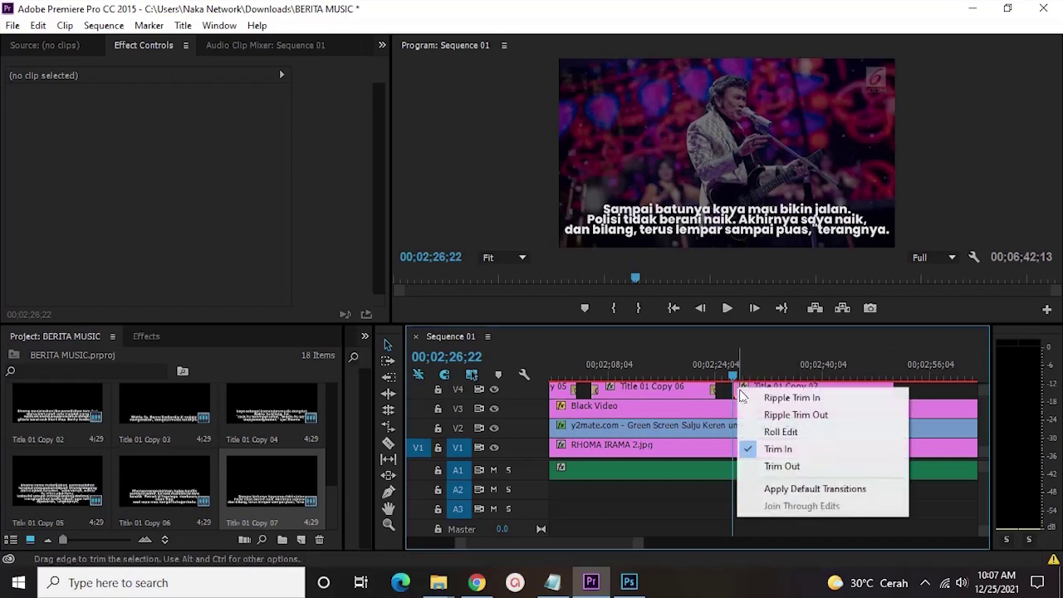
click(809, 487)
Cut Title 01 Copy 07 just past 00;02;40;04, remove the remainder, and apply the default transition at its new end
key(space)
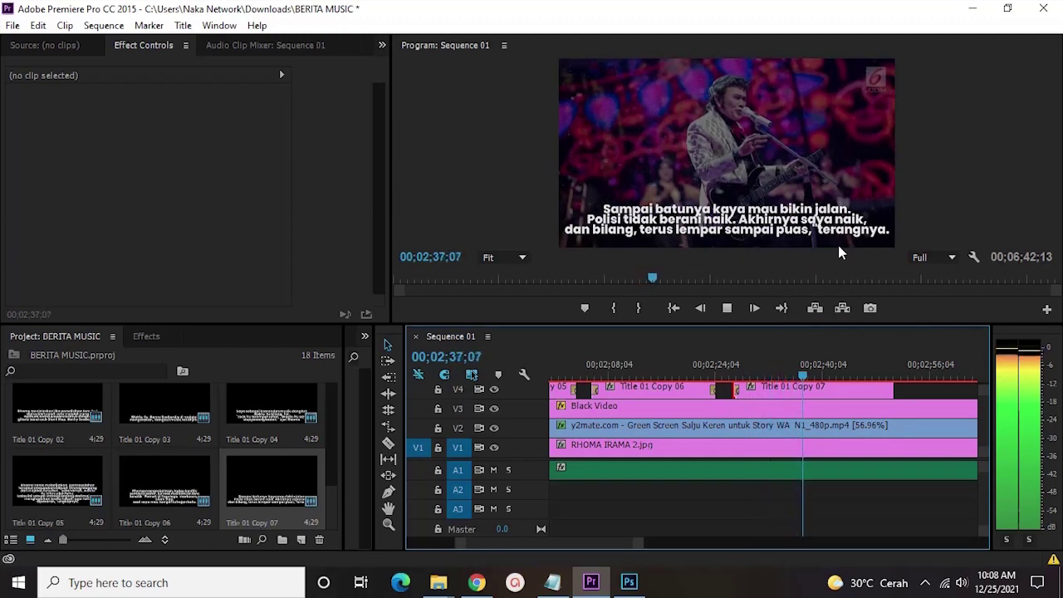
key(space)
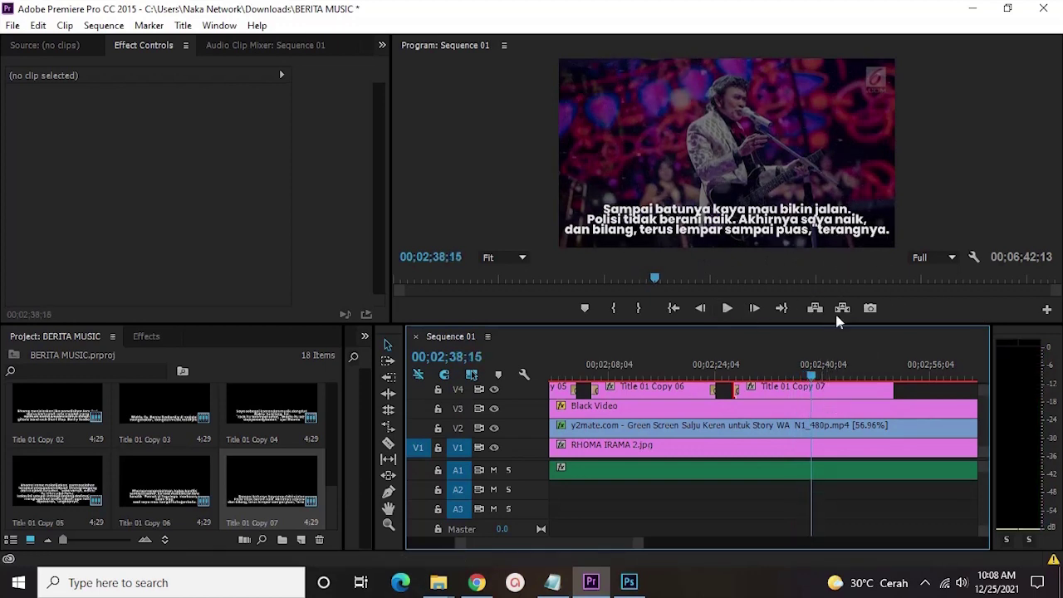
click(839, 395)
key(v)
click(855, 391)
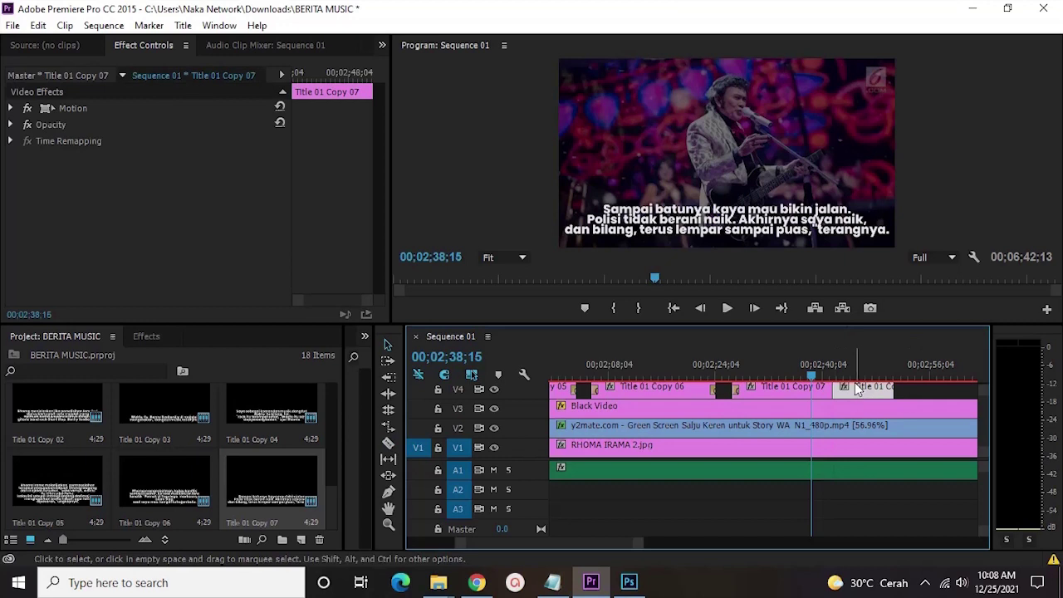
key(Delete)
right_click(841, 391)
click(905, 491)
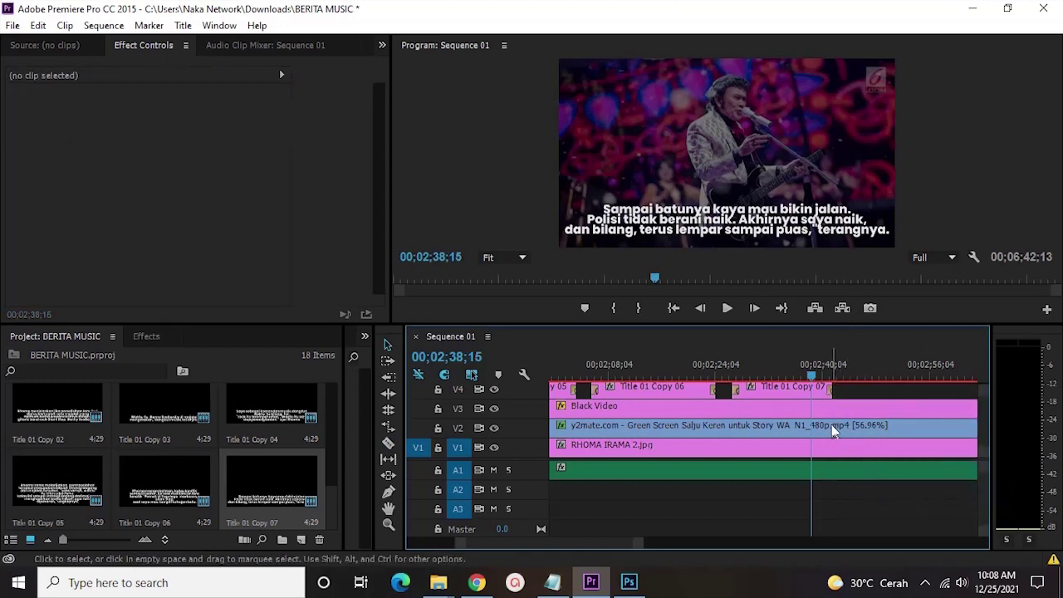
Play the sequence from 00;02;36;14 past the end of Title 01 Copy 07 and set the playhead to 00;02;44;18
drag(824, 367, 798, 367)
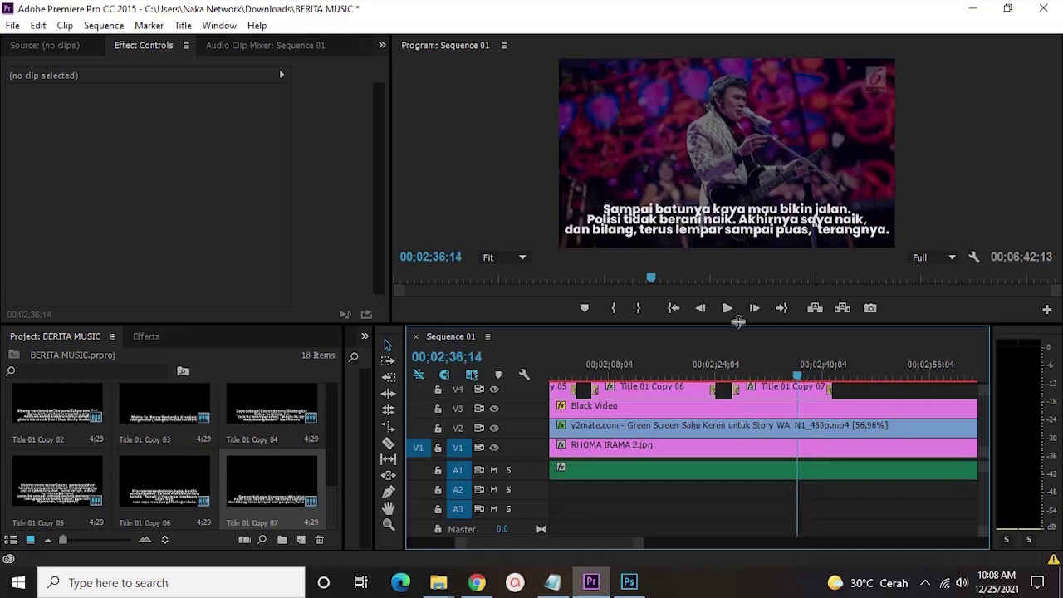
click(727, 309)
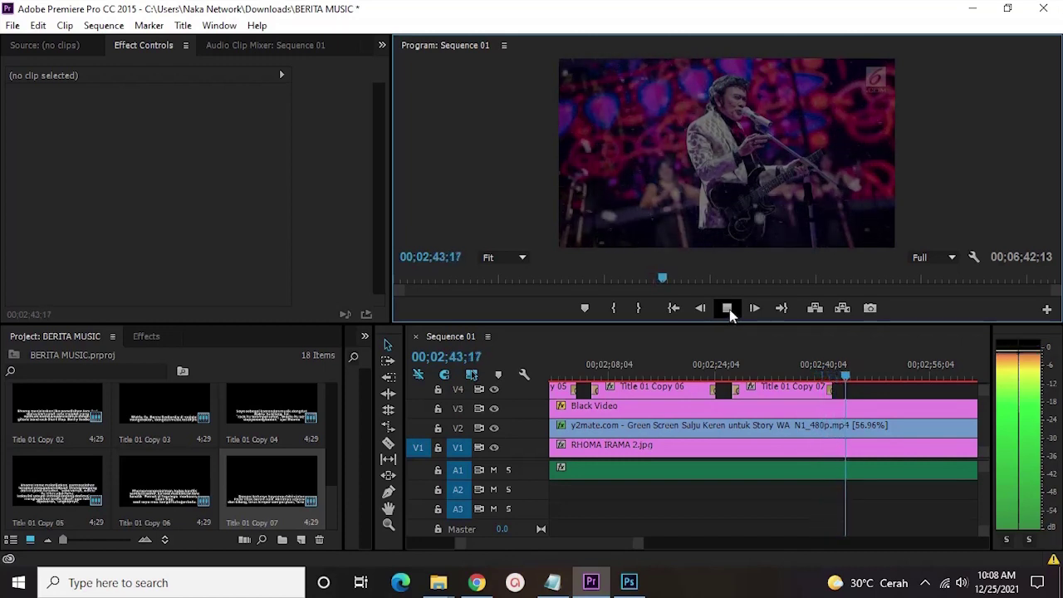
click(728, 309)
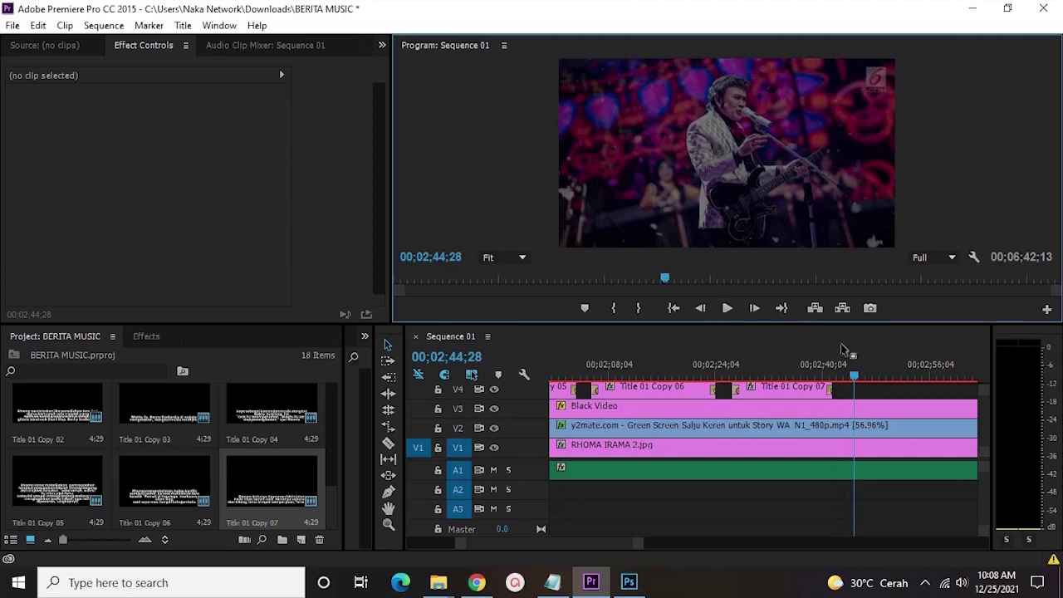
drag(850, 368, 851, 370)
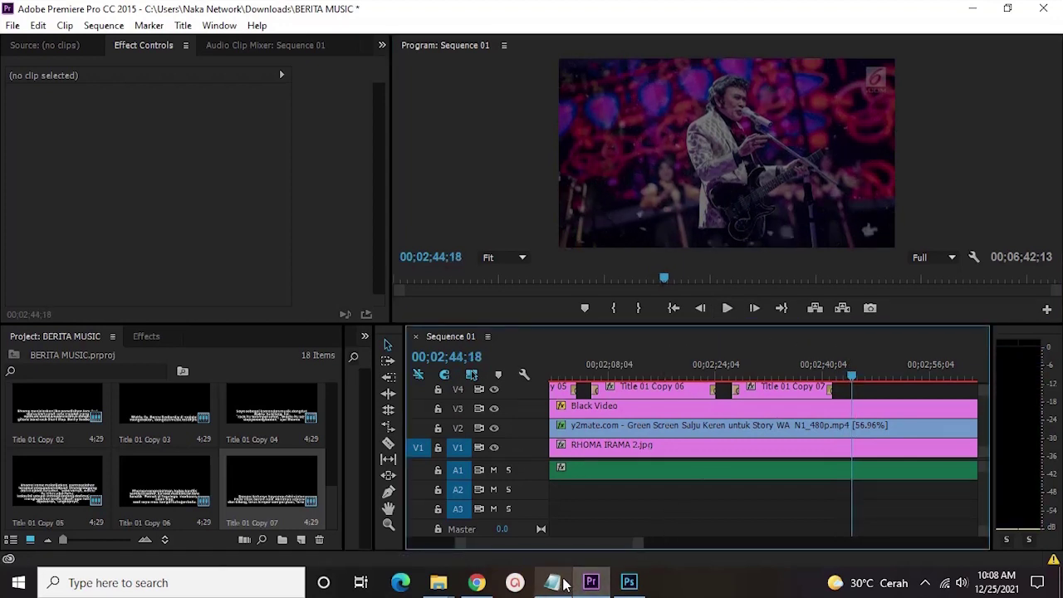
In Notepad, copy the last two lines, starting at "Sampai akhirnya di tahun 1987", and return to Premiere Pro
mouse_move(564, 585)
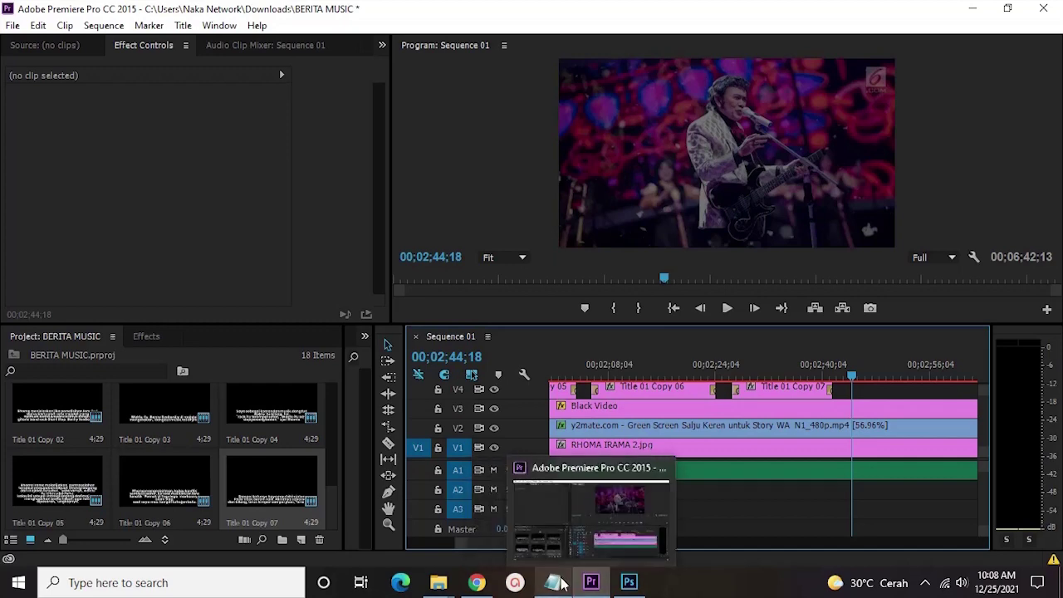
click(553, 582)
drag(5, 237, 1001, 254)
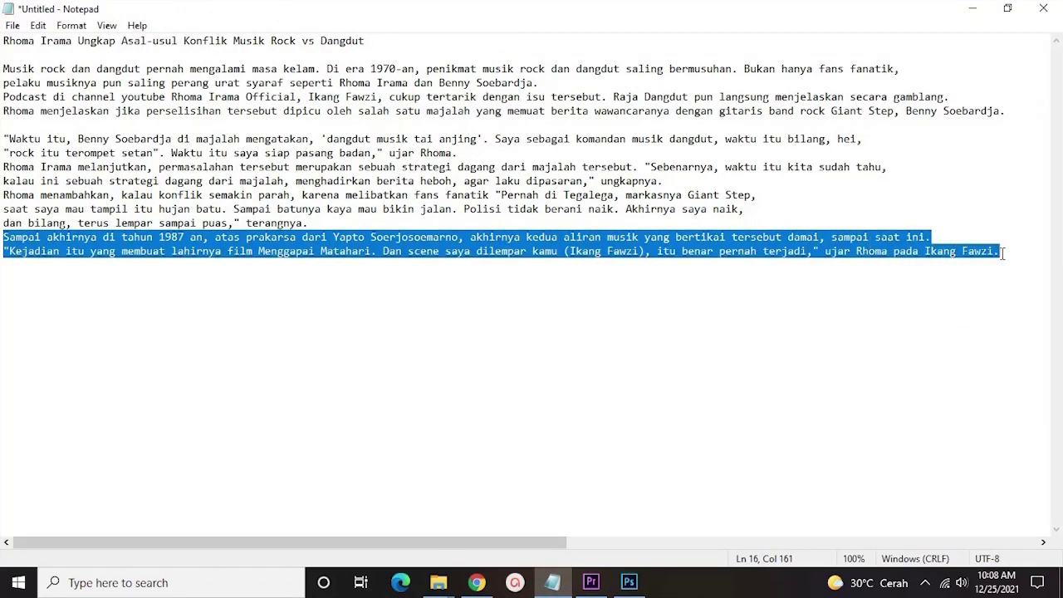
click(598, 586)
Duplicate Title 01 Copy 07 in the project, open the duplicate for editing, and select its text
right_click(308, 465)
click(352, 98)
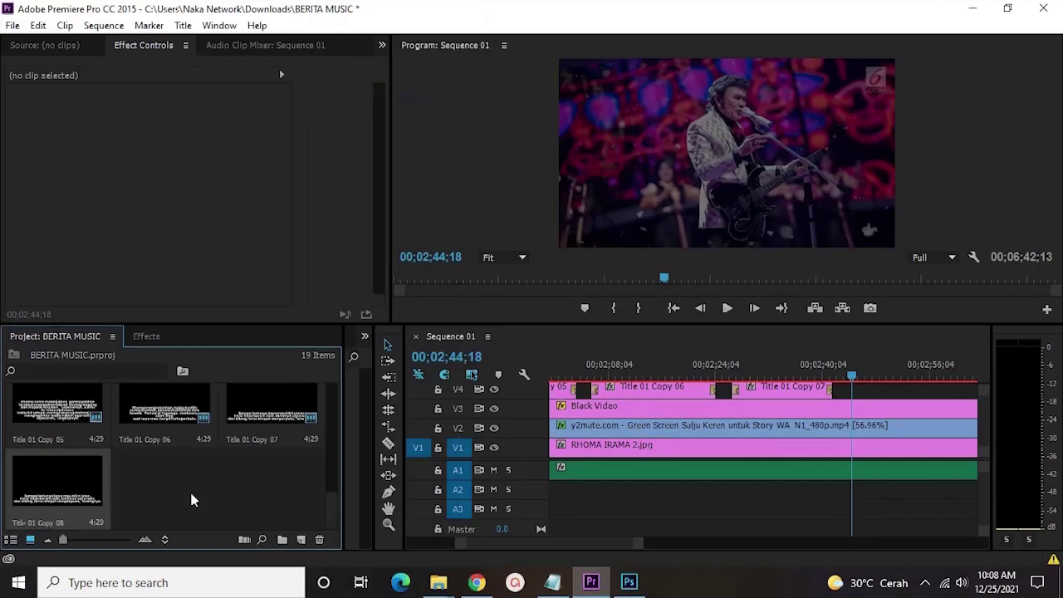
double_click(85, 479)
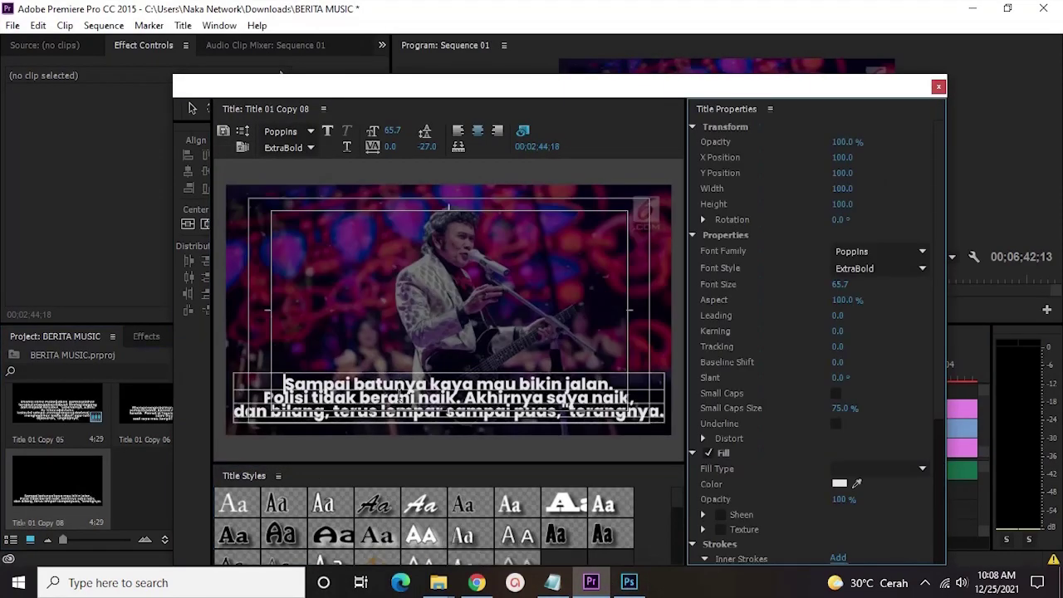
click(401, 413)
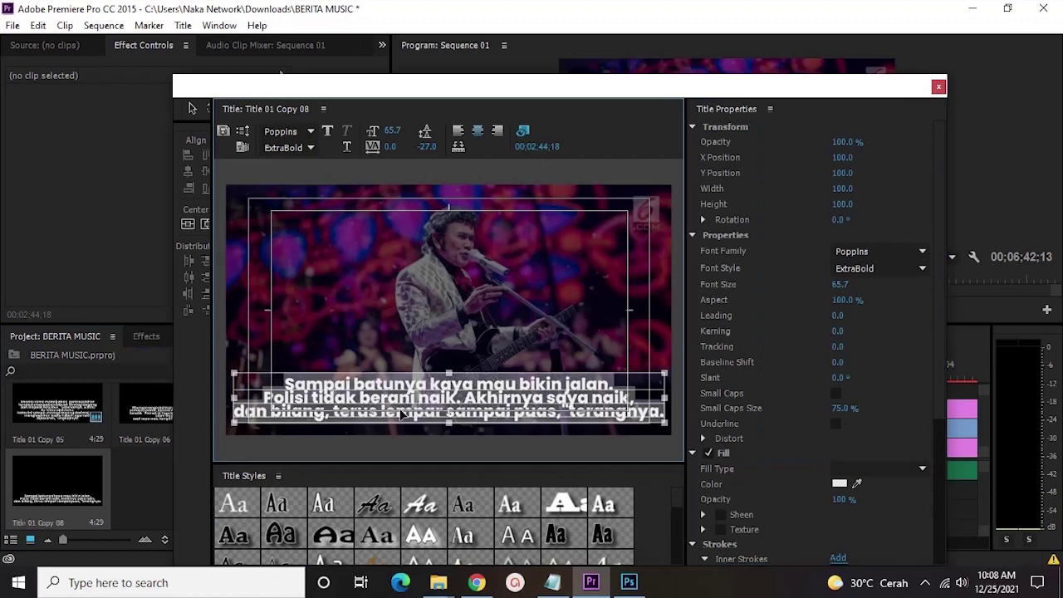
Left-align the subtitle in Title 01 Copy 08, move it upward, and replace its text with the "Sampai akhirnya di tahun 1987 an" passage
click(456, 132)
drag(372, 393, 383, 336)
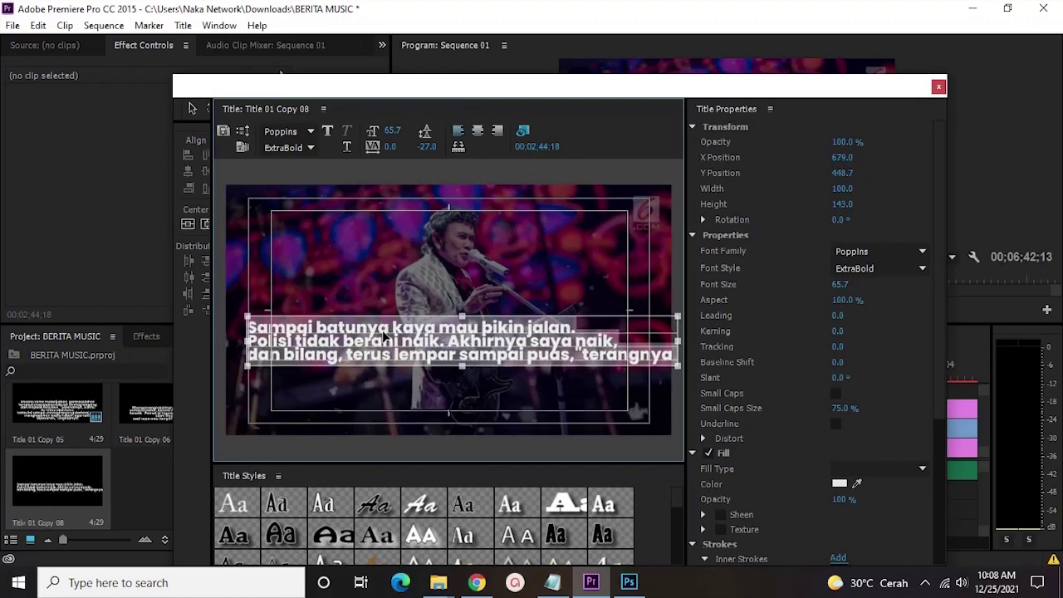
key(ctrl+v)
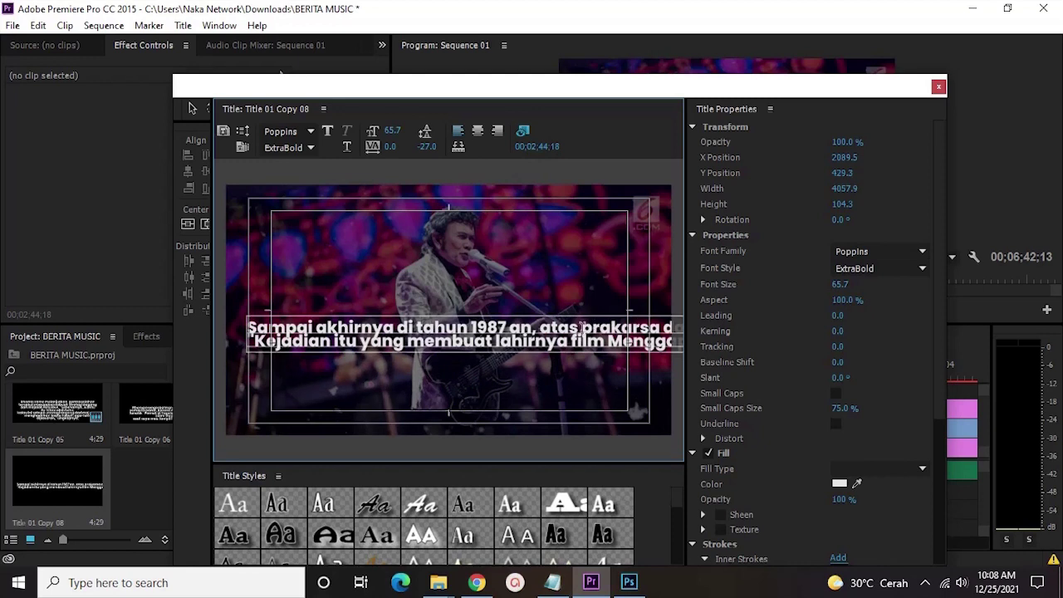
Break the pasted subtitle passage into eight lines that fit within the frame's width
key(Return)
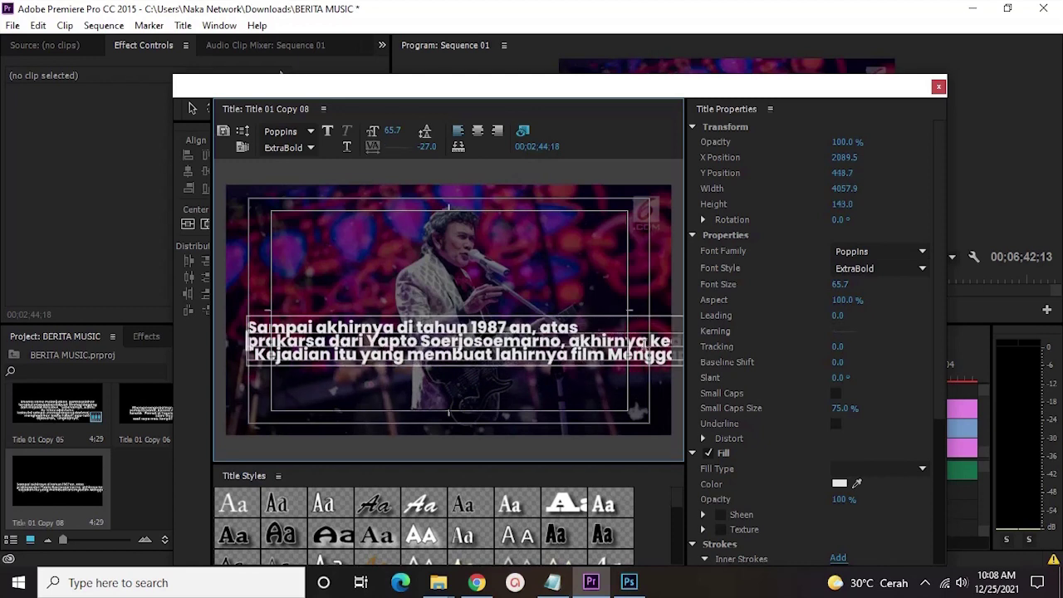
key(Return)
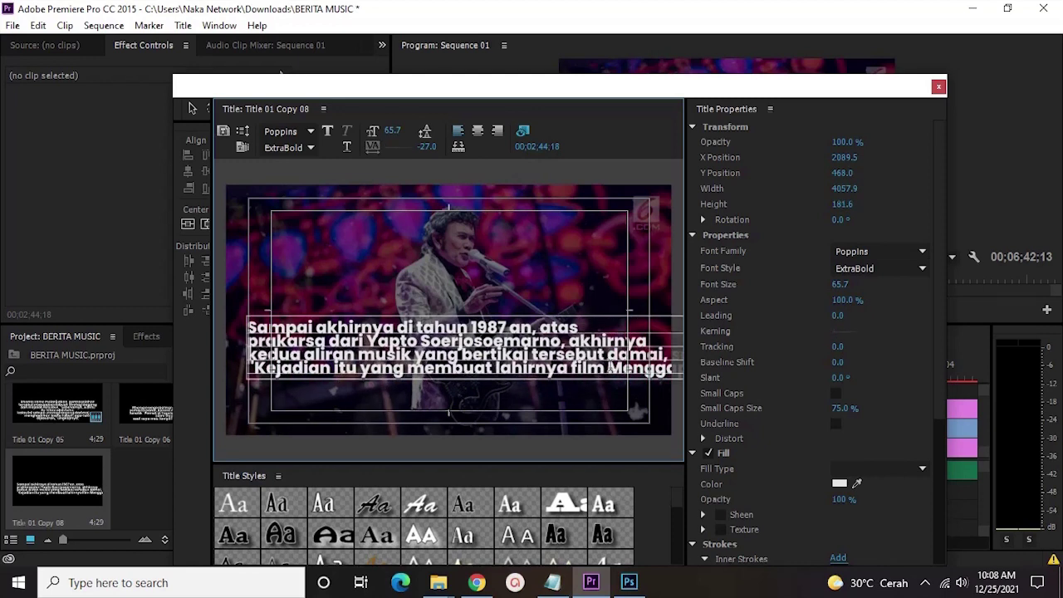
click(608, 354)
key(Return)
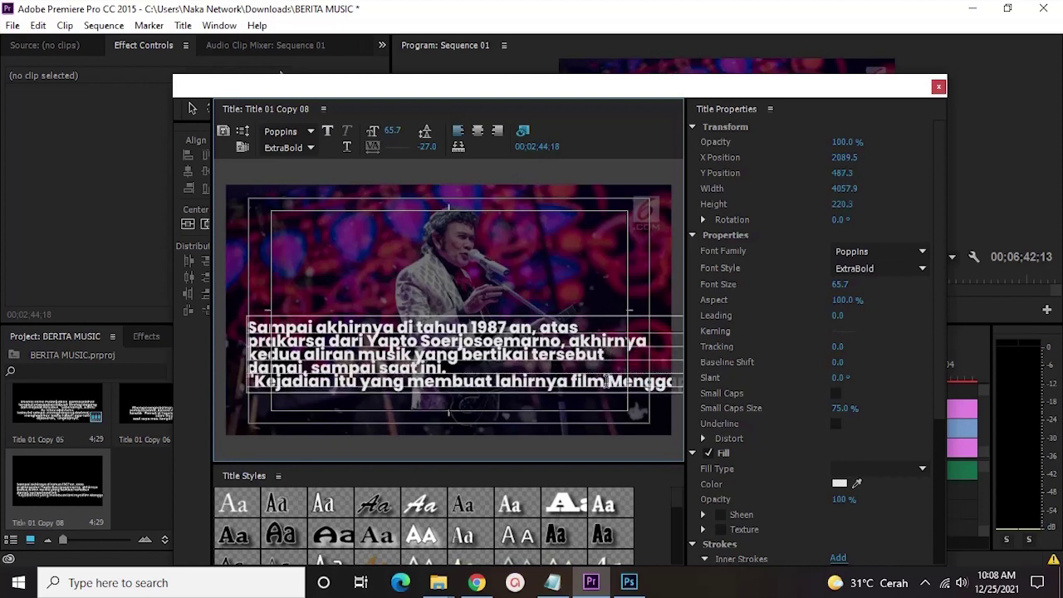
click(609, 380)
key(Return)
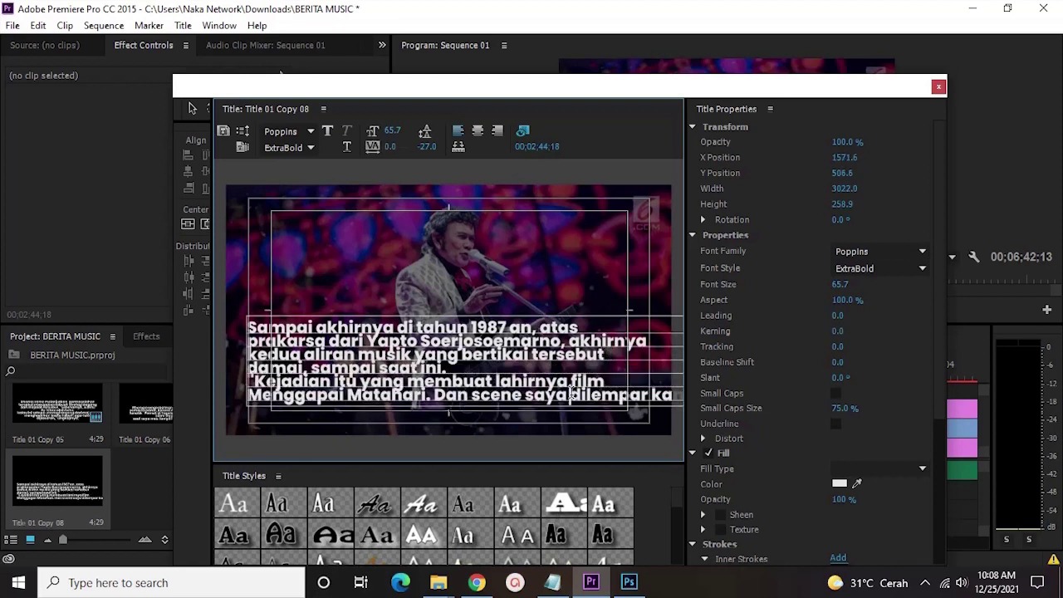
click(571, 395)
key(Return)
click(586, 408)
key(Return)
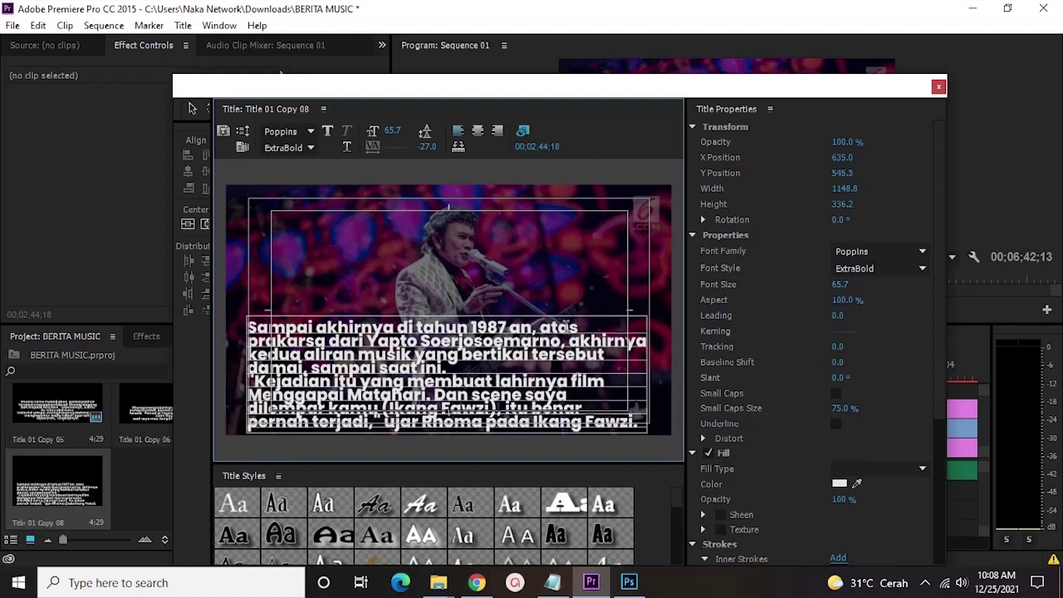
Center-align the subtitle text, raise the block slightly, center it horizontally in the frame, and close the title
click(478, 130)
drag(504, 363, 505, 348)
click(205, 224)
click(938, 88)
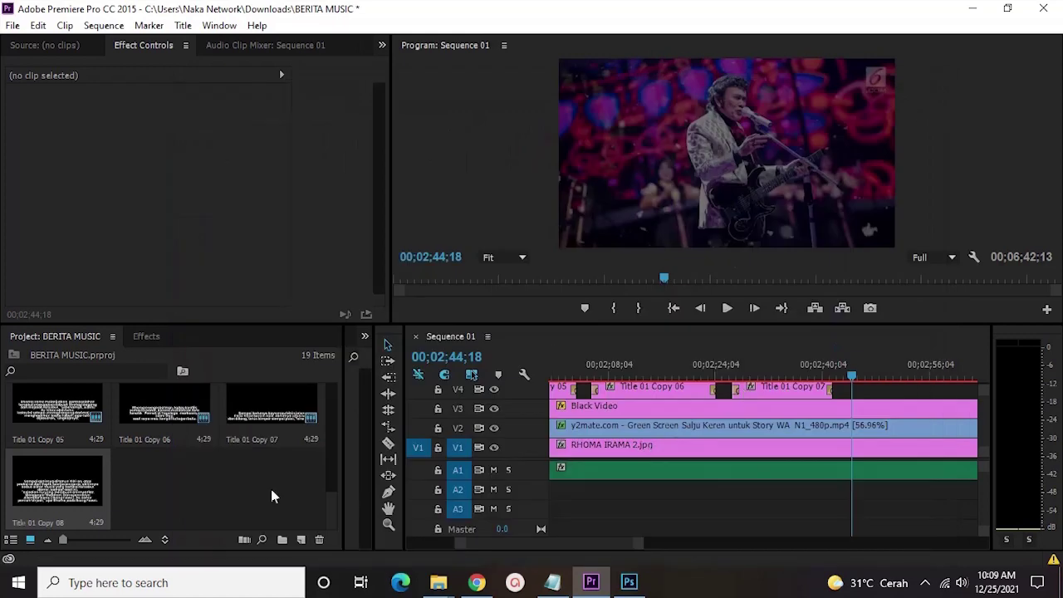
Place Title 01 Copy 08 on V4 at 00;02;44;18 with a default transition at its start, and extend it past the audio's end
drag(99, 482, 855, 387)
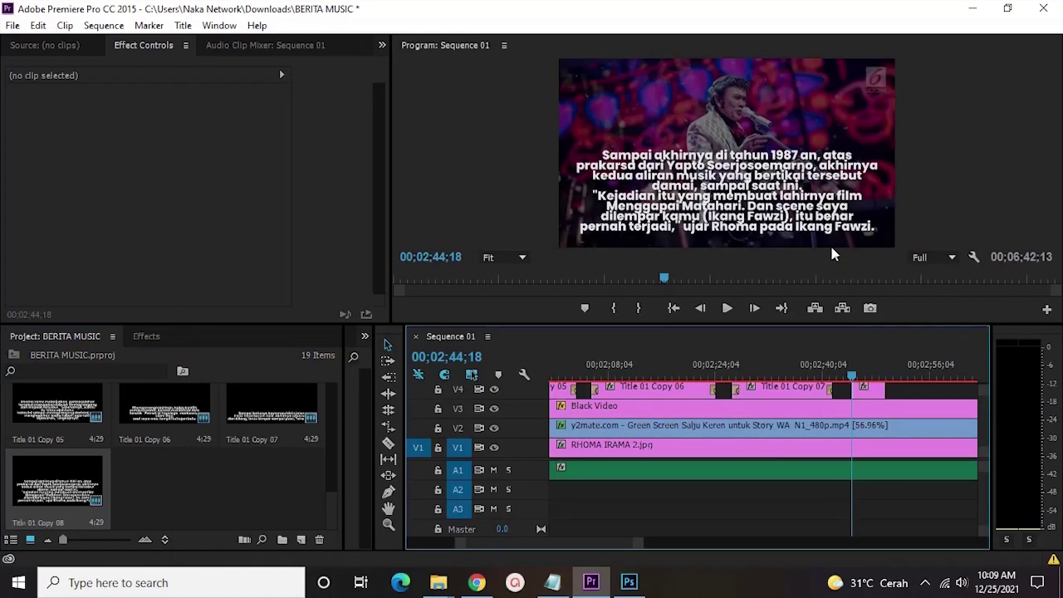
right_click(856, 388)
drag(868, 371, 822, 396)
scroll(887, 372, down, 2)
scroll(822, 395, down, 1)
click(696, 374)
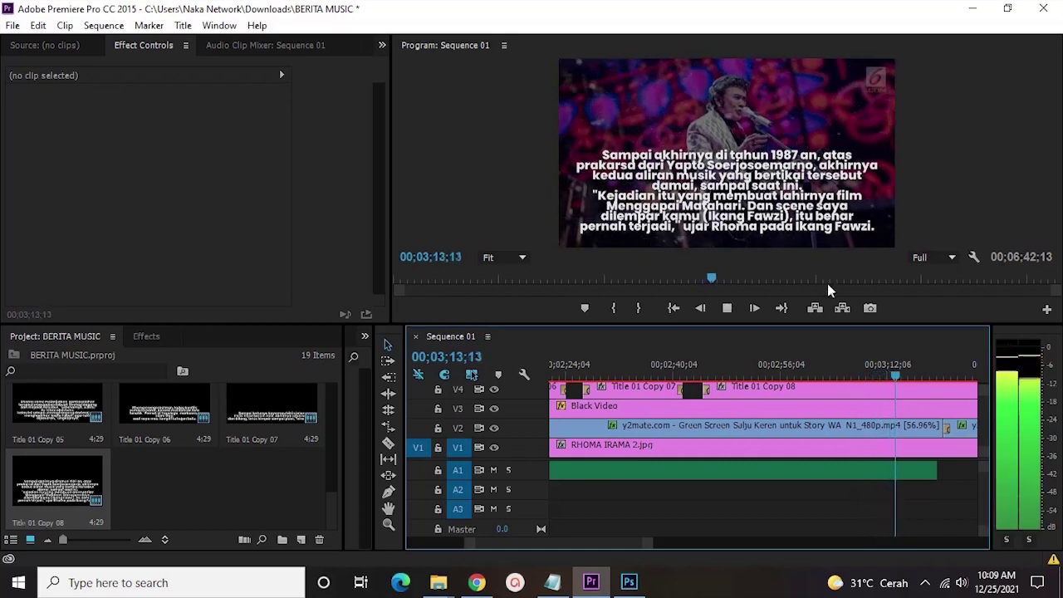
Cut Title 01 Copy 08 on V4 shortly before the audio ends, delete the remainder, and apply the default transition to its end
key(space)
key(c)
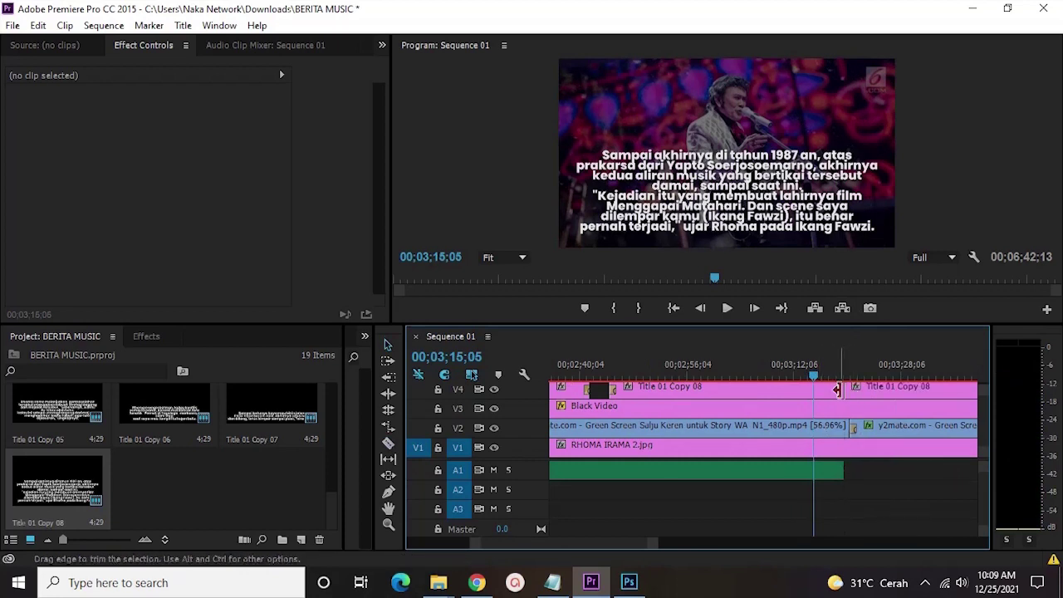
key(v)
click(839, 392)
key(Delete)
right_click(845, 397)
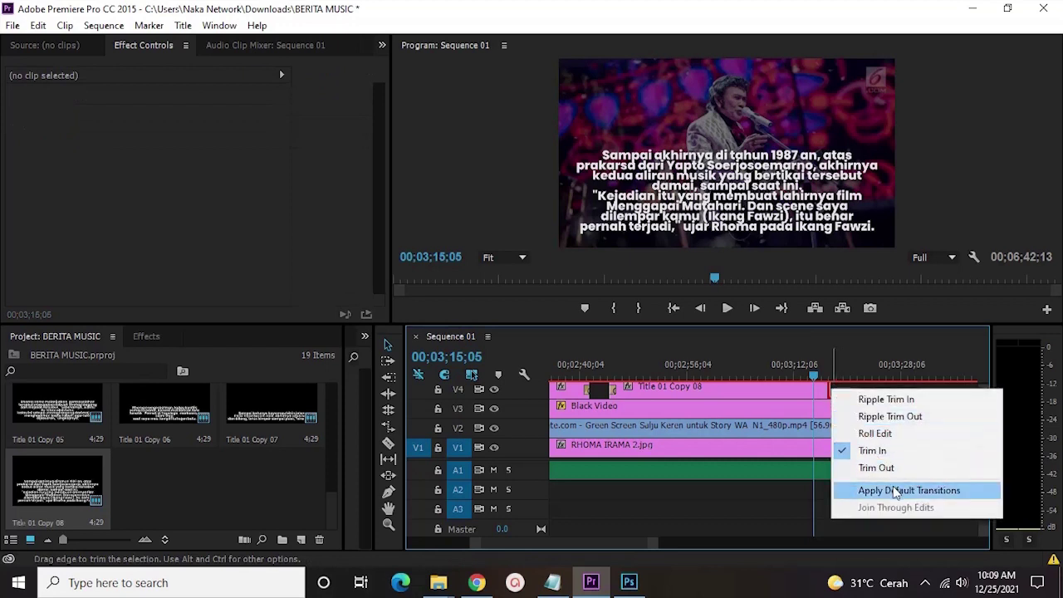
click(861, 472)
Split the V1 to V3 clips where the audio ends and delete everything after that point
key(c)
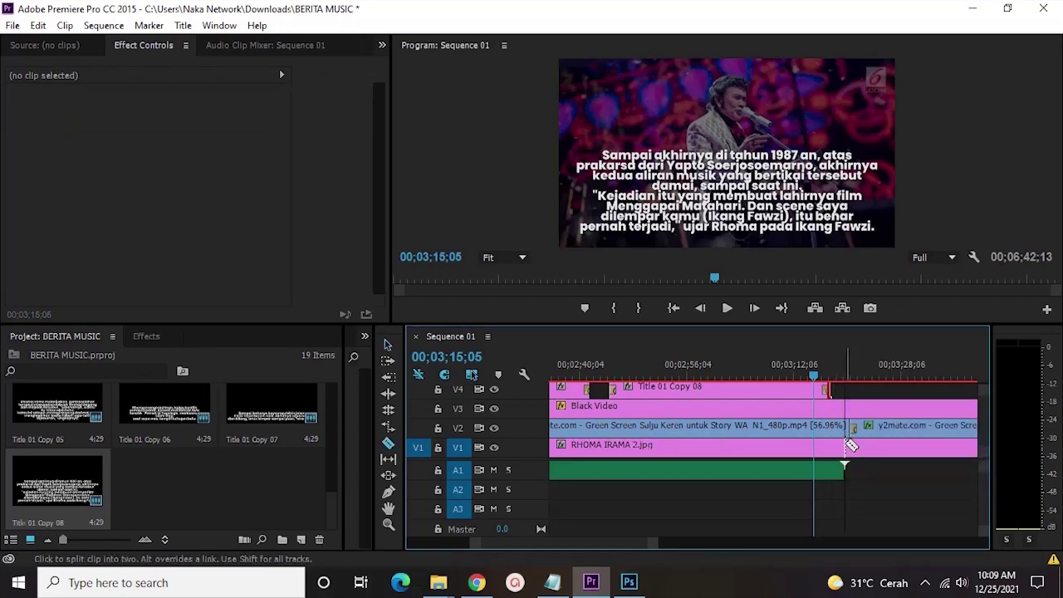
click(845, 444)
key(v)
drag(895, 494, 880, 397)
key(Delete)
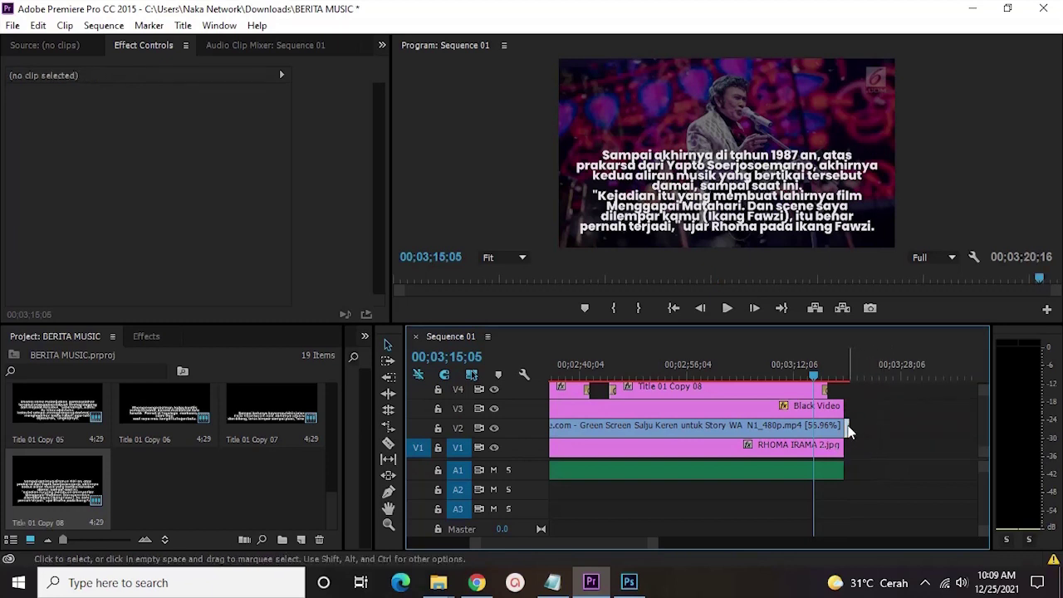
Apply the default transition to the end of the A1 audio clip and play back the ending from 00;03;15;05
right_click(854, 475)
click(855, 441)
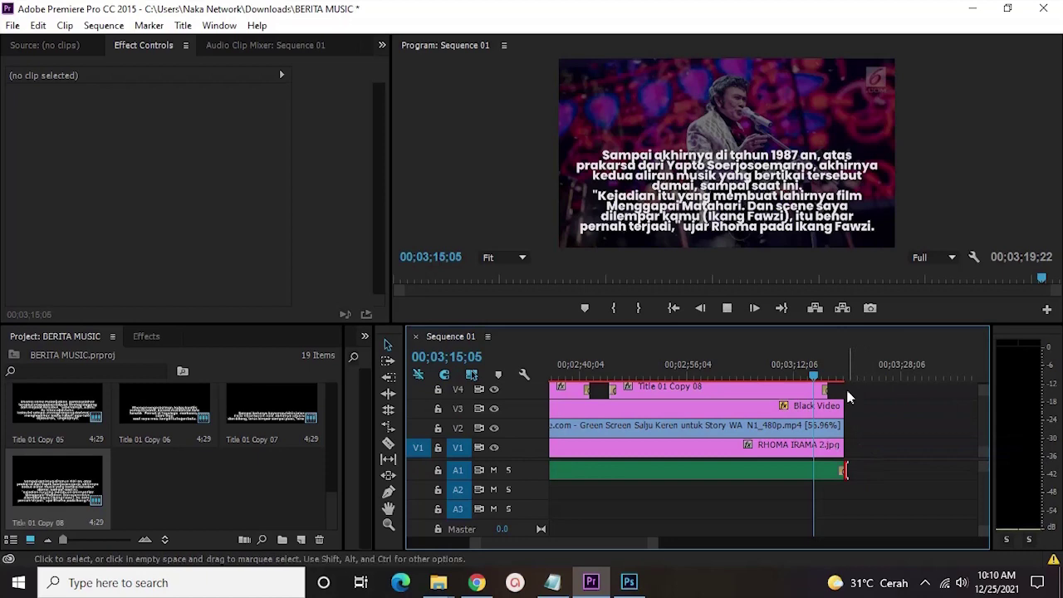
key(space)
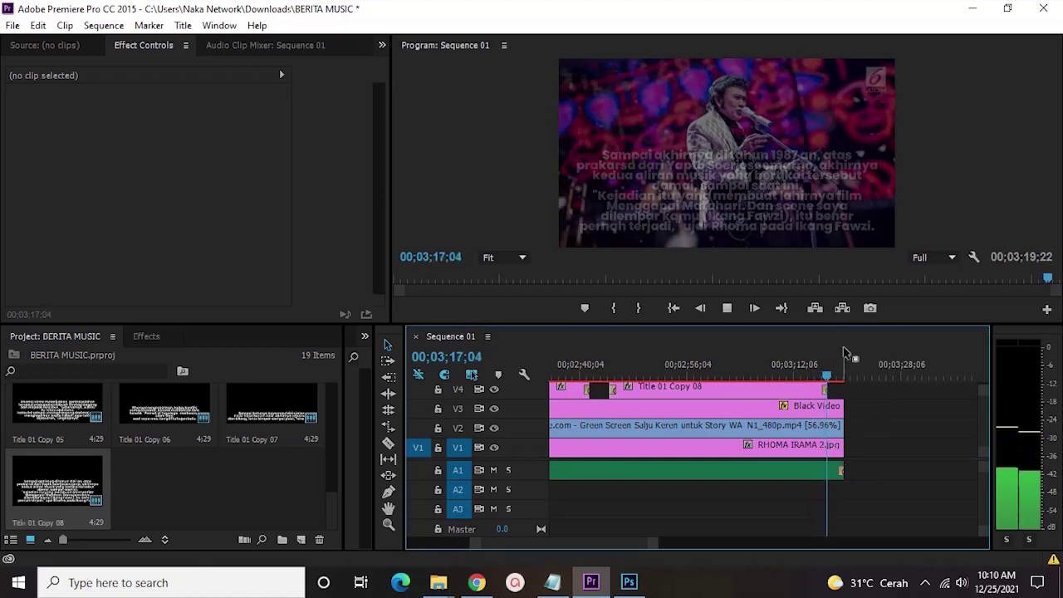
key(space)
Split the RHOMA IRAMA 2.jpg background on V1 into five segments along the sequence
drag(650, 544, 809, 476)
drag(598, 373, 581, 370)
drag(815, 546, 801, 544)
key(c)
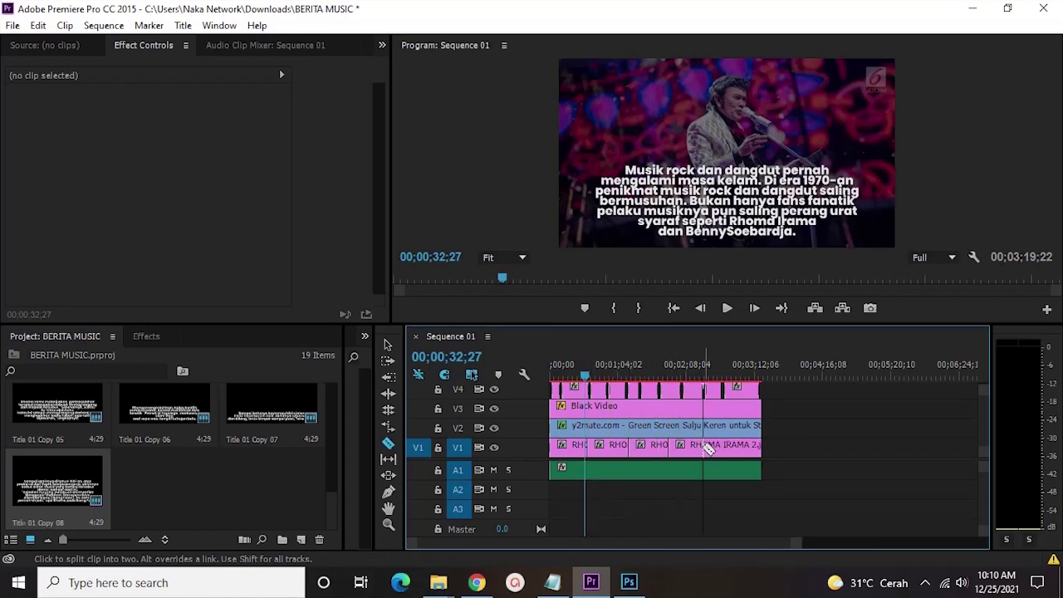
key(v)
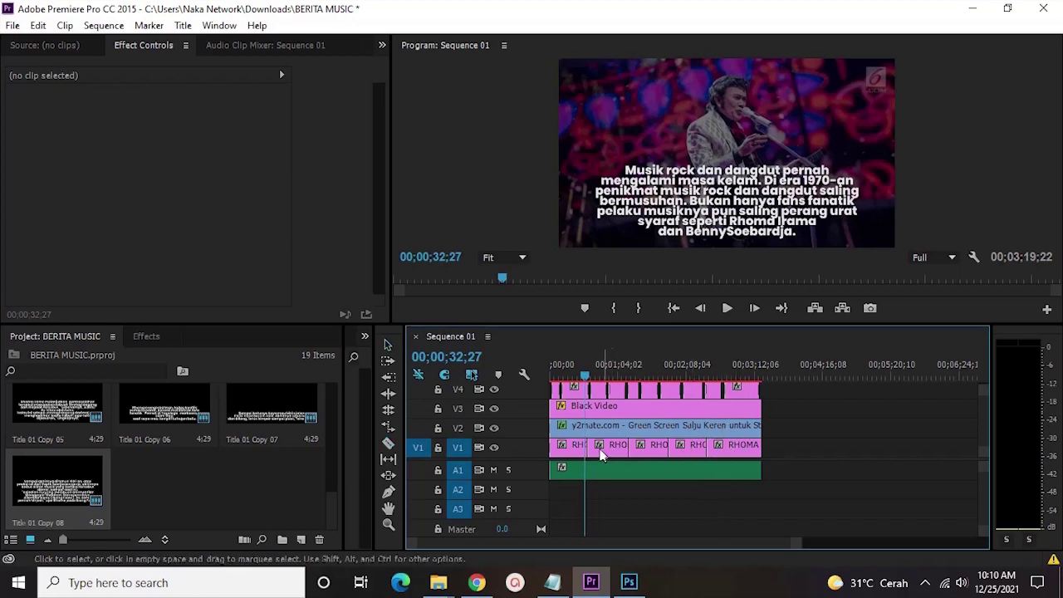
click(728, 452)
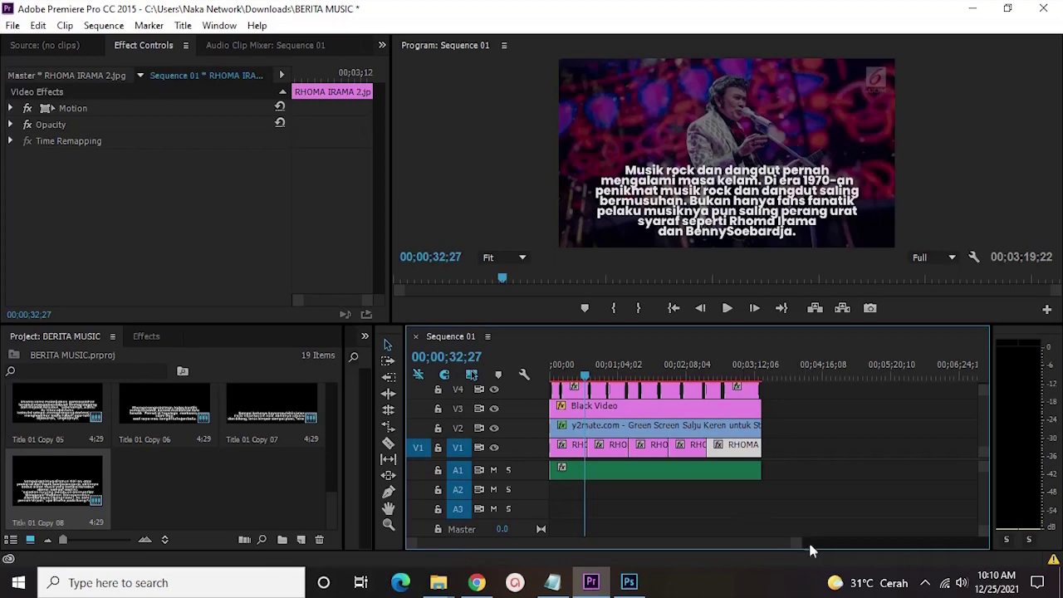
Replace the second V1 segment with the hrs-ingin-datangkan-rhoma-irama image, stretching it to fill the whole gap
scroll(320, 422, up, 5)
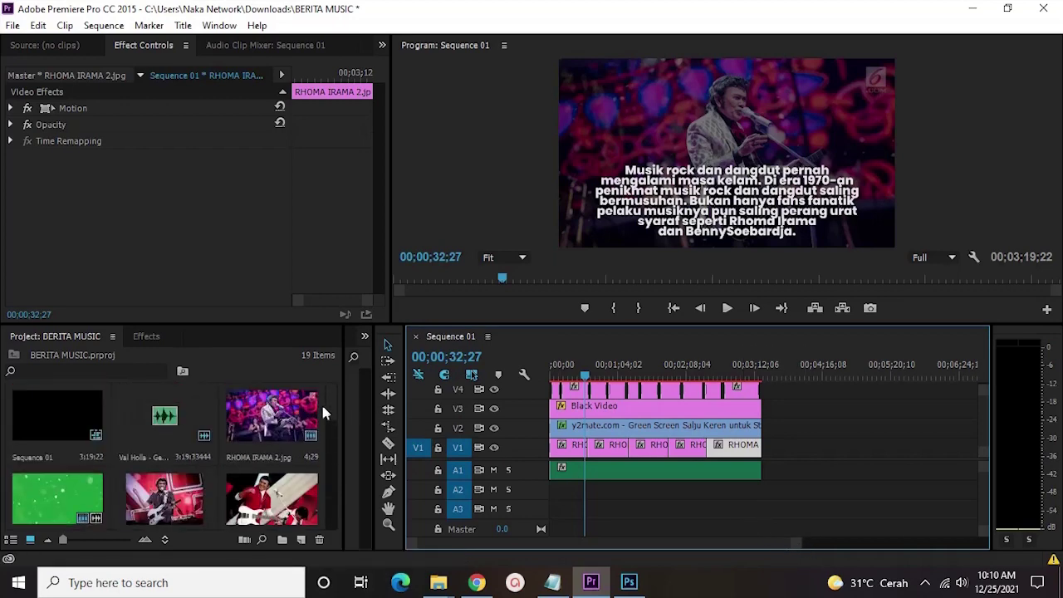
drag(186, 500, 600, 462)
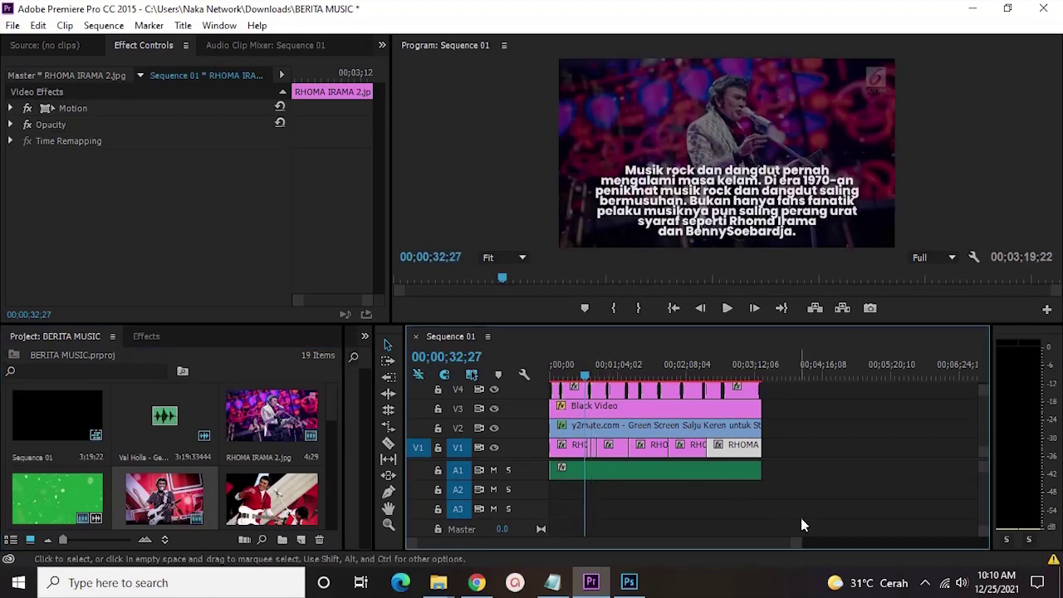
drag(802, 542, 723, 541)
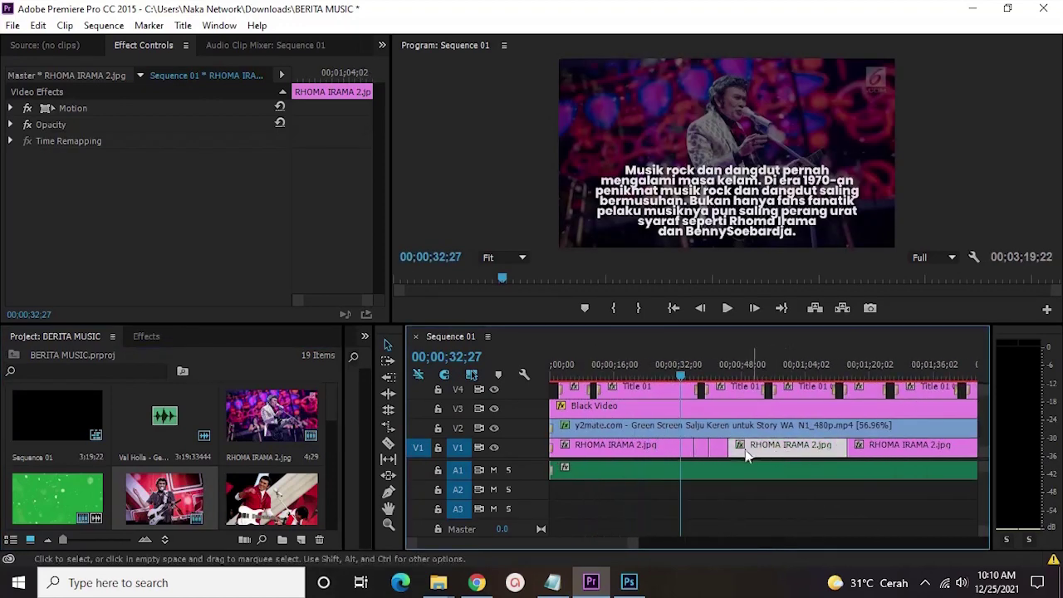
key(Delete)
click(728, 371)
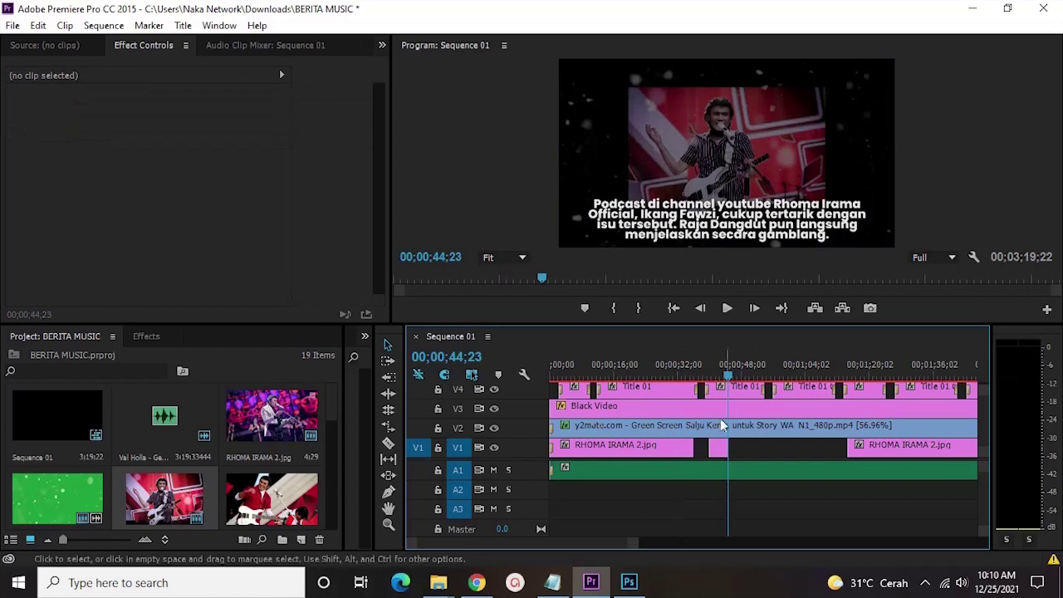
drag(709, 447, 845, 446)
Scale the hrs-ingin-datangkan-rhoma-irama image to frame size, then set its Scale to 120 and vertical Position to 430
right_click(807, 450)
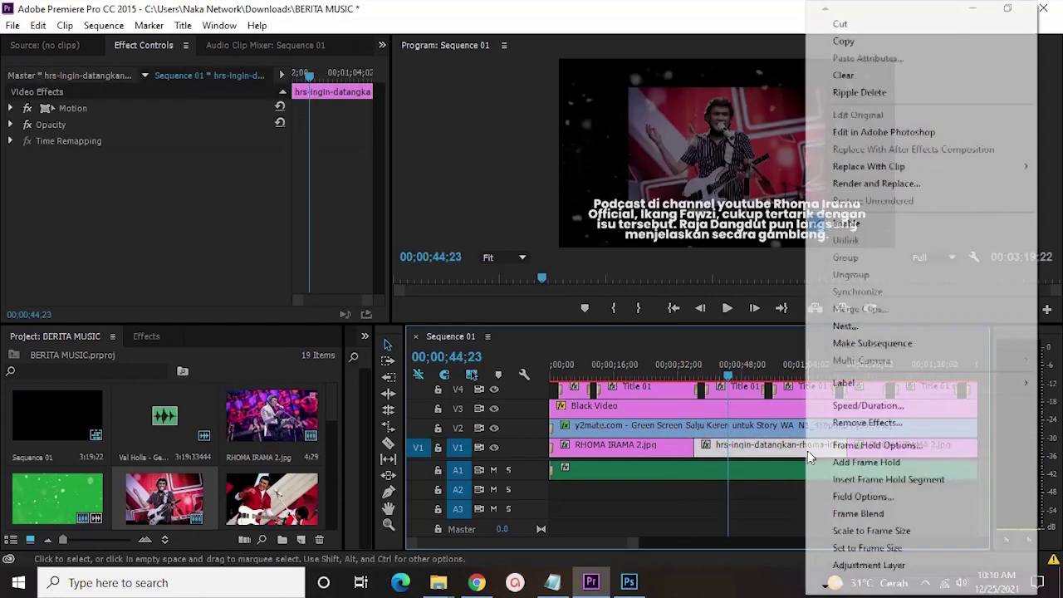
click(868, 531)
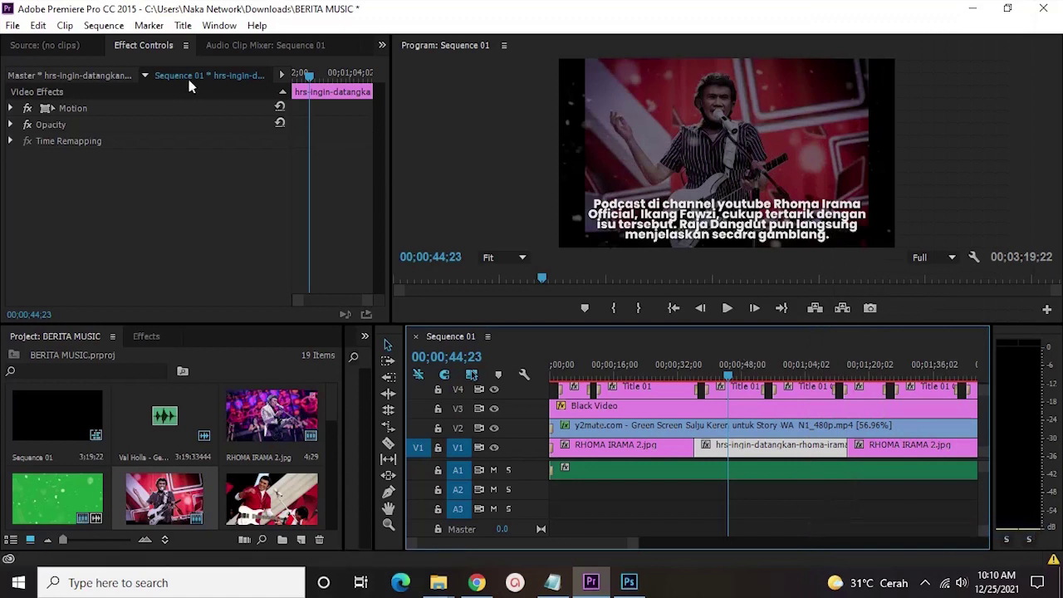
click(11, 108)
mouse_move(160, 146)
mouse_down()
mouse_move(208, 147)
mouse_move(172, 146)
mouse_up()
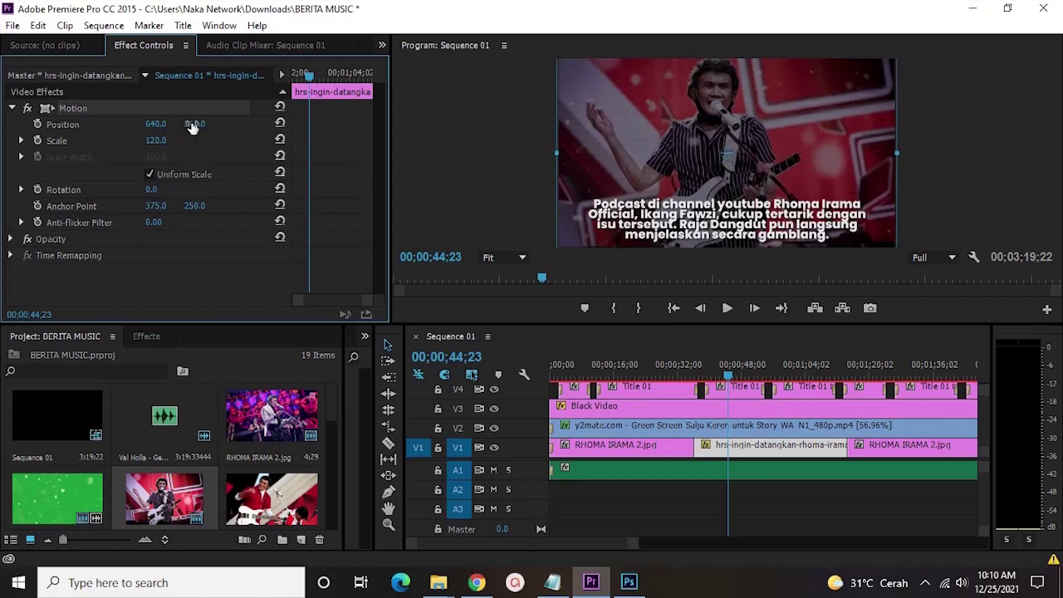
drag(255, 130, 250, 130)
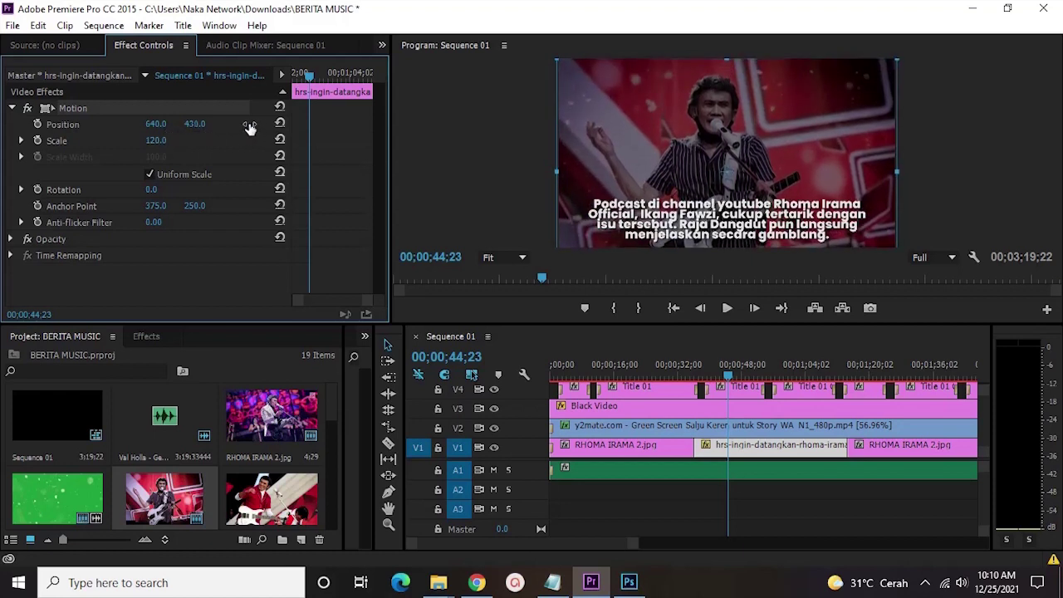
Keyframe the first RHOMA IRAMA 2.jpg segment from Scale 100, Position 640, 360 at 00;00;00;00 to Scale 130, Position 640, 418 at 00;00;35;25
click(823, 496)
scroll(819, 462, down, 3)
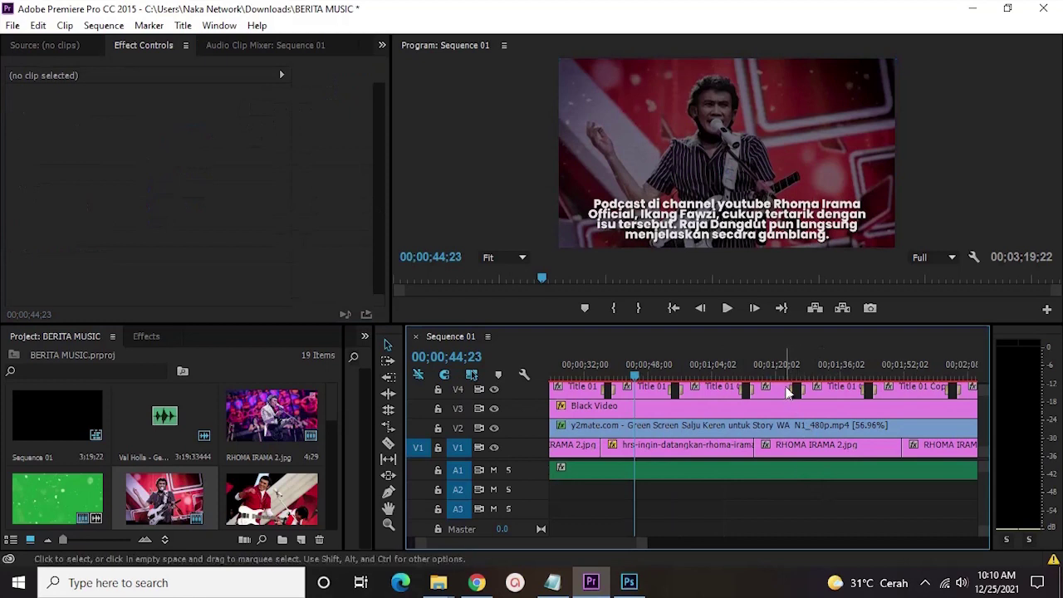
click(673, 307)
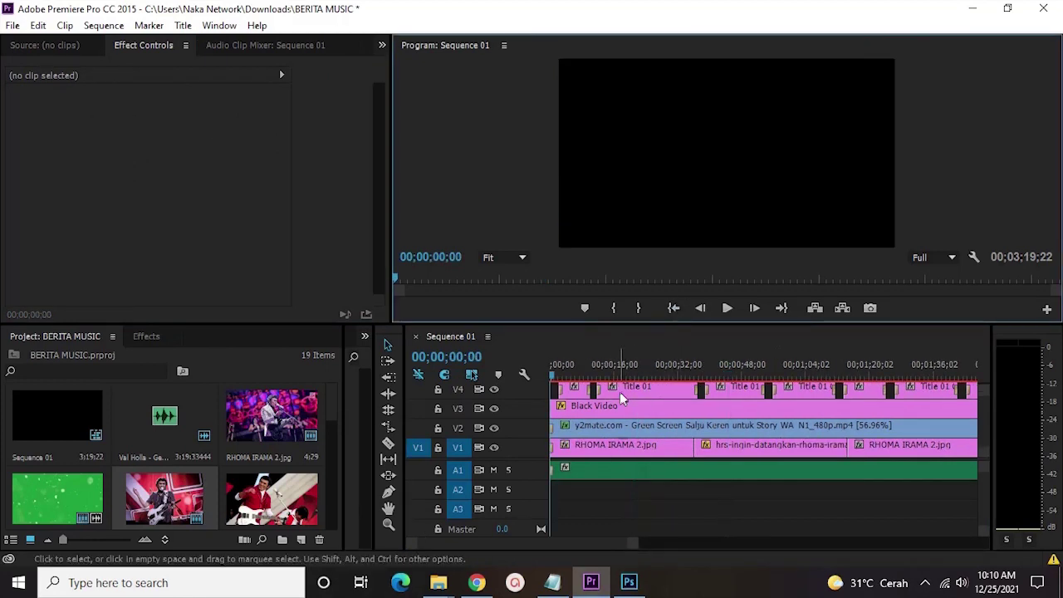
click(619, 445)
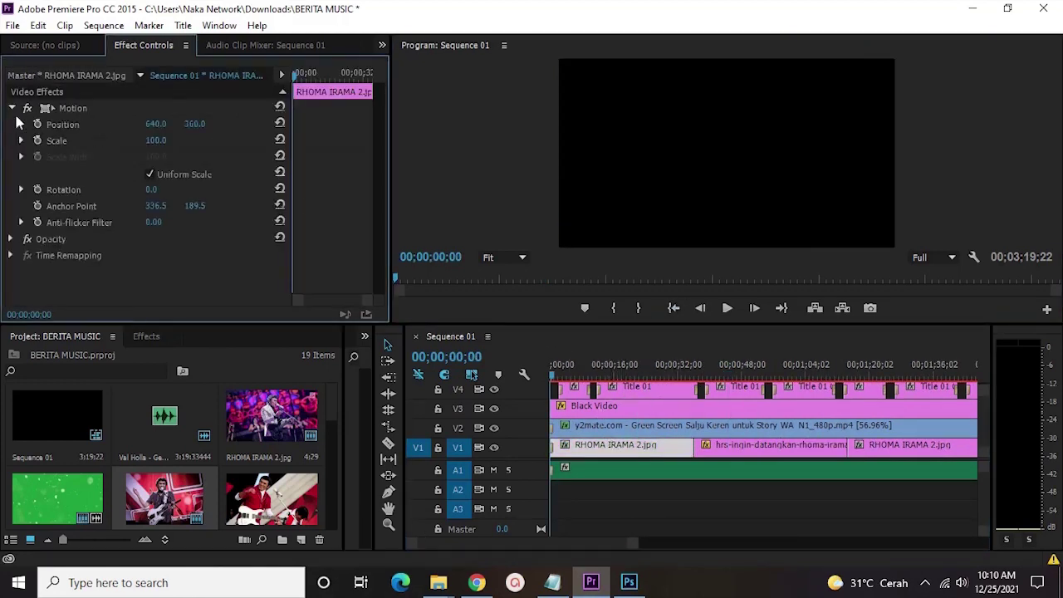
click(693, 370)
drag(158, 140, 190, 143)
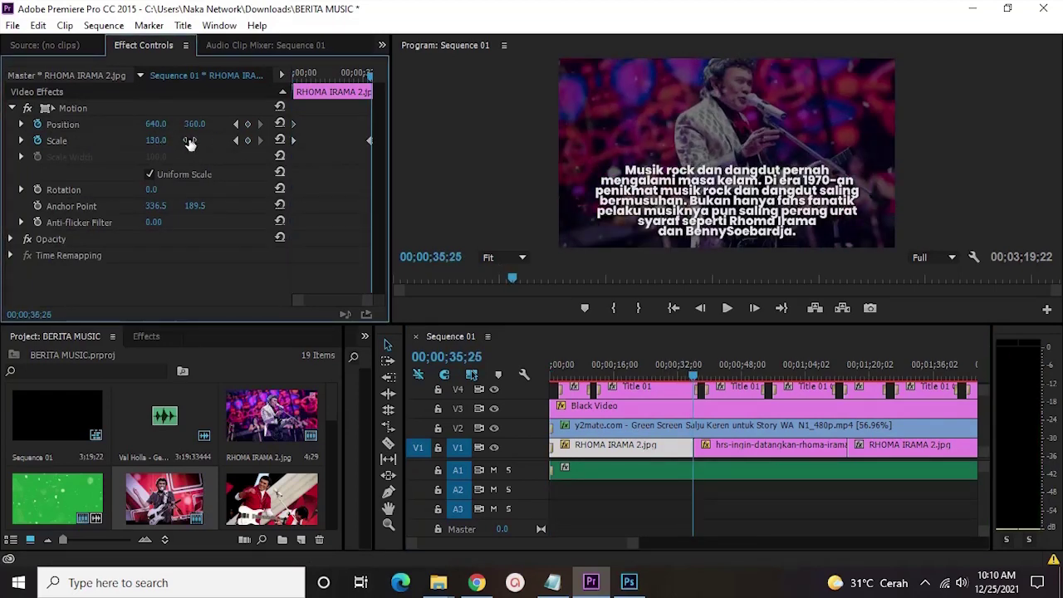
mouse_move(193, 125)
mouse_down()
mouse_move(257, 118)
mouse_move(202, 125)
mouse_up()
Preview the first image's zoom animation and add the default transition at the cut to the second V1 image
click(623, 365)
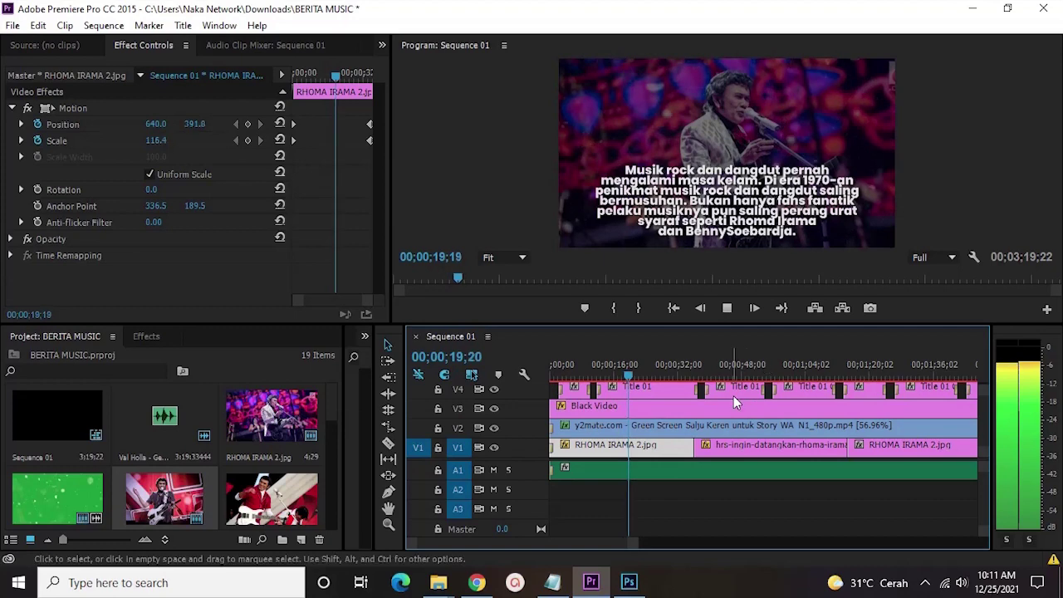
click(696, 366)
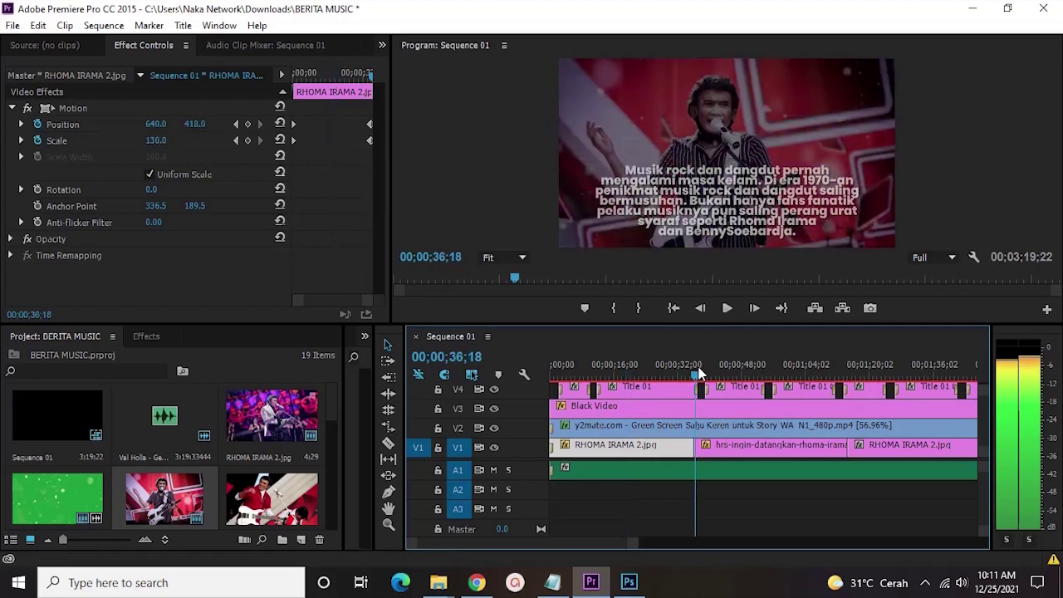
right_click(691, 447)
key(Escape)
Add starting Scale 120 and Position 640, 430 keyframes to the hrs-ingin-datangkan-rhoma-irama image at 00;00;36;14
click(719, 445)
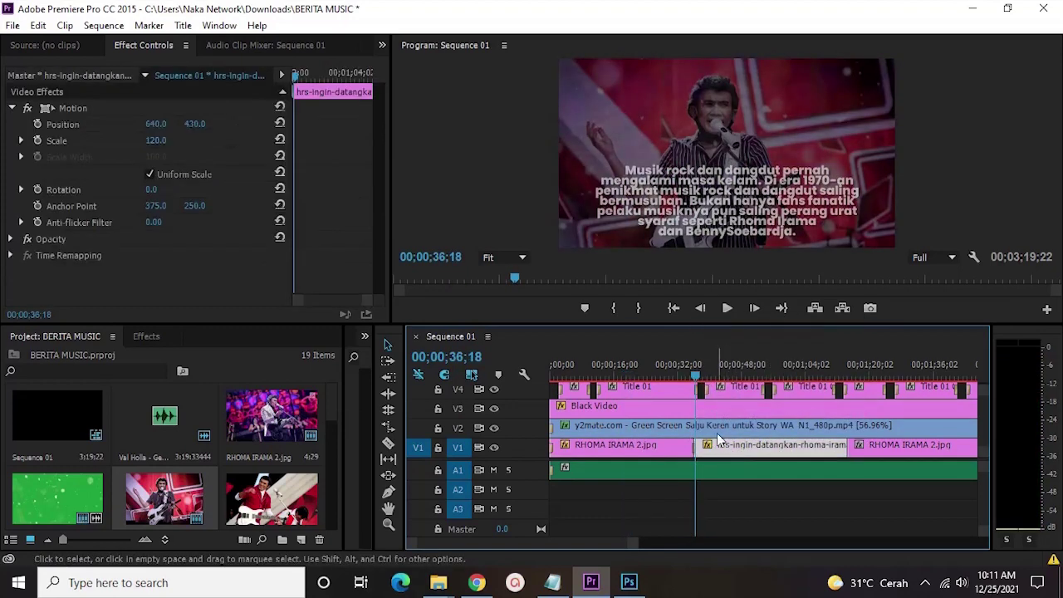
drag(471, 265, 460, 268)
click(37, 141)
click(37, 124)
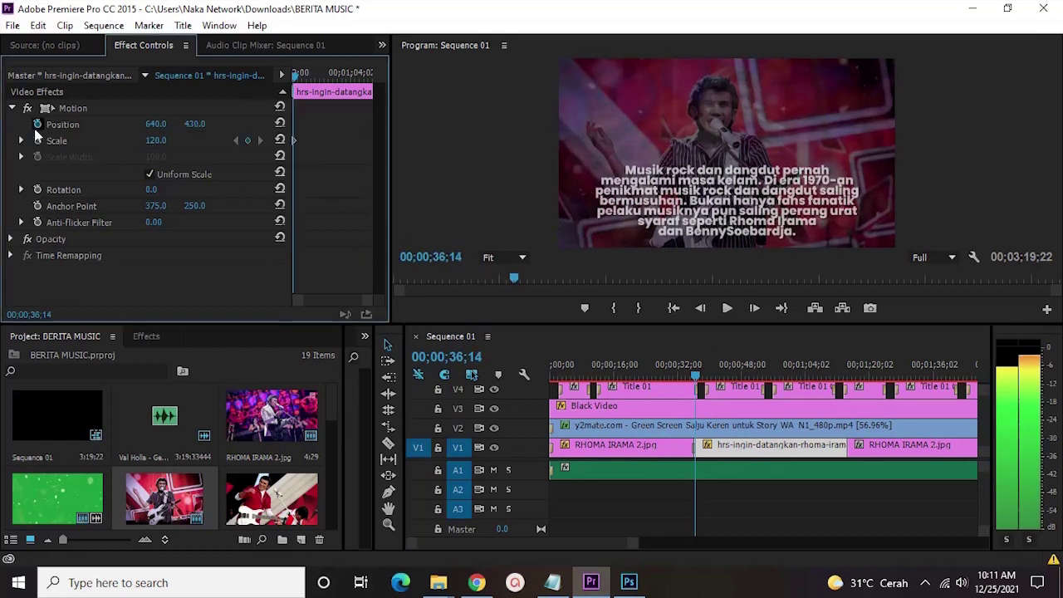
End the hrs-ingin-datangkan-rhoma-irama image's zoom at 00;01;14;23 with Scale 150 and Position 778, 494
click(846, 364)
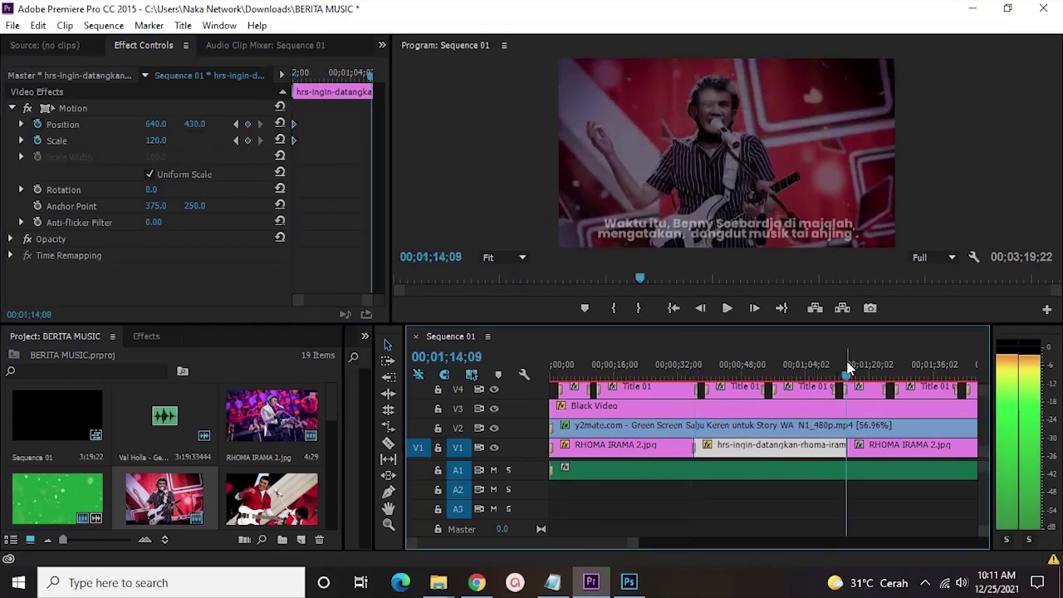
key(Right)
key(Right)
key(Right)
key(Right)
key(Right)
key(Right)
key(Right)
key(Right)
key(Right)
key(Right)
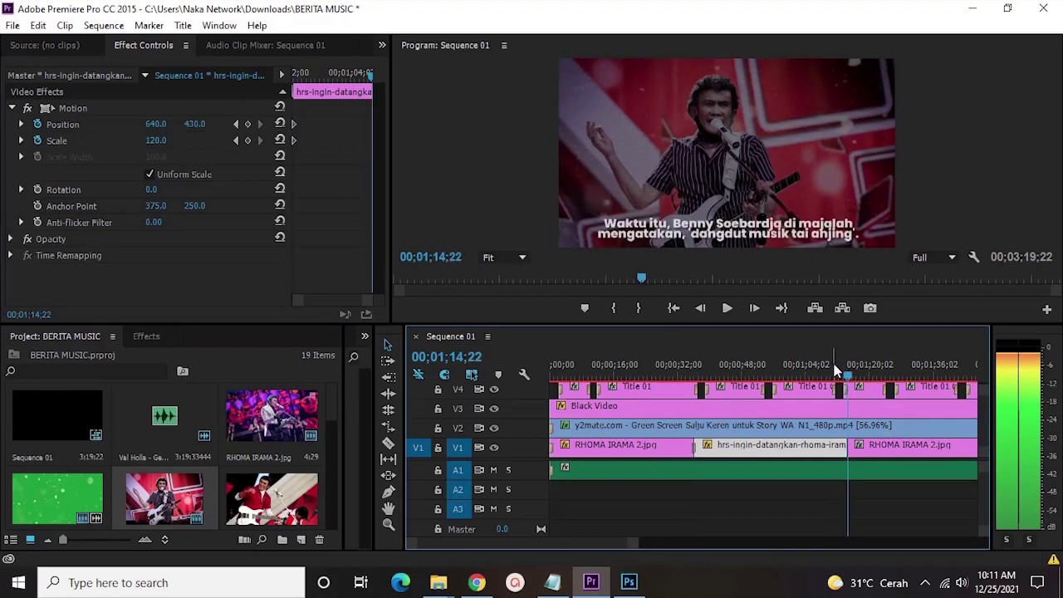
key(Right)
key(Right)
key(Right)
key(Left)
key(Left)
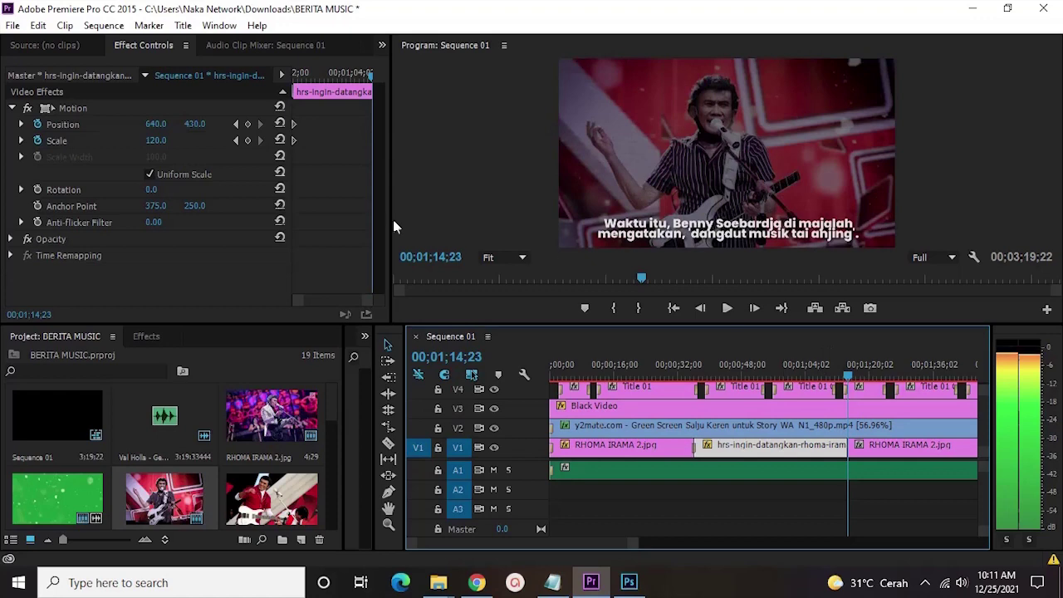
click(129, 123)
drag(176, 143, 245, 130)
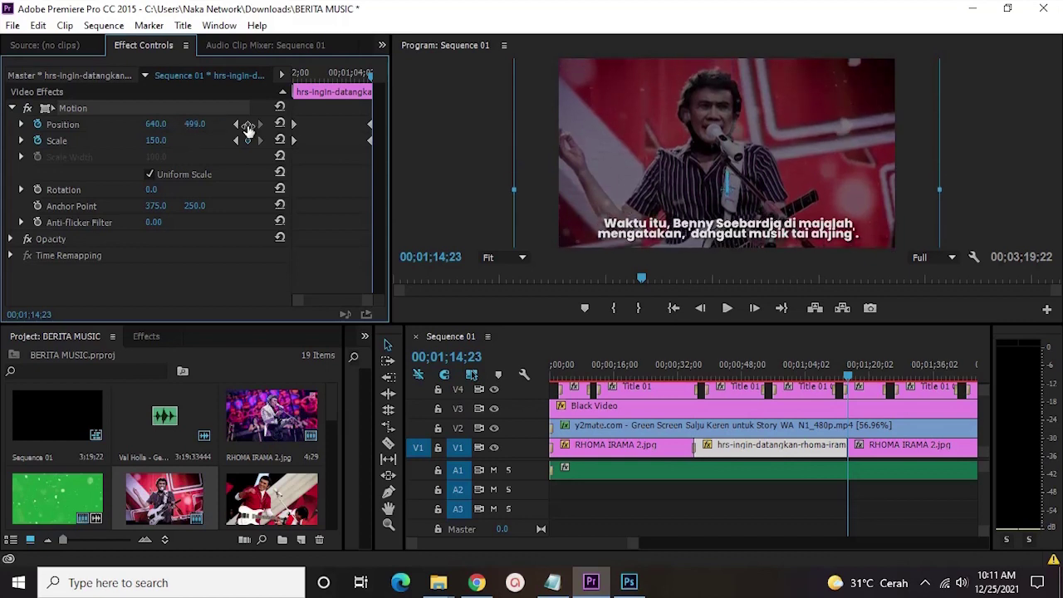
drag(162, 124, 261, 124)
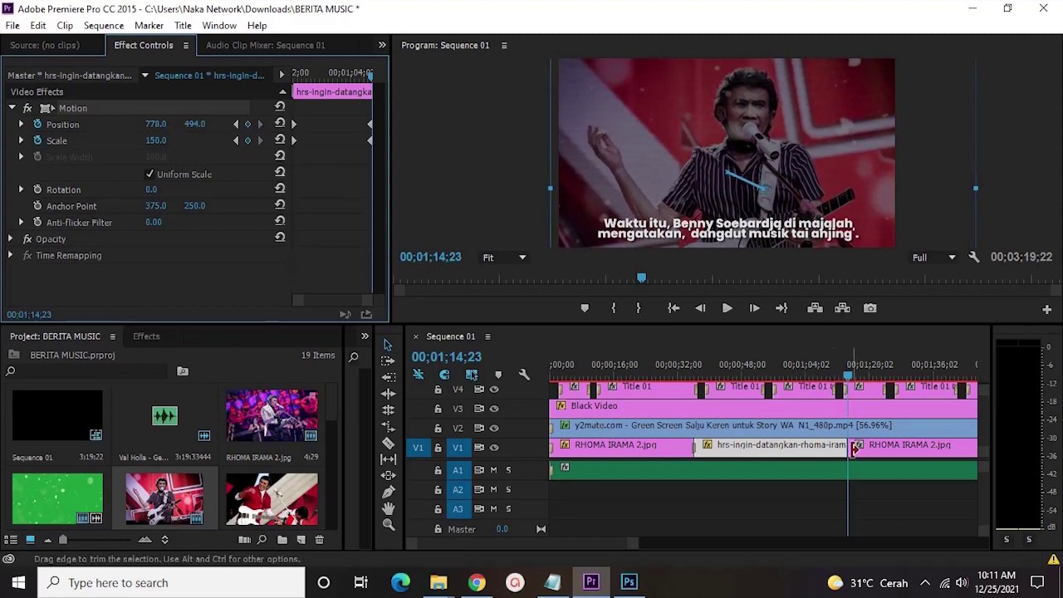
Replace the third V1 segment with the konser-kemerdekaan image and scale it to frame size
scroll(853, 474, down, 2)
scroll(246, 480, down, 1)
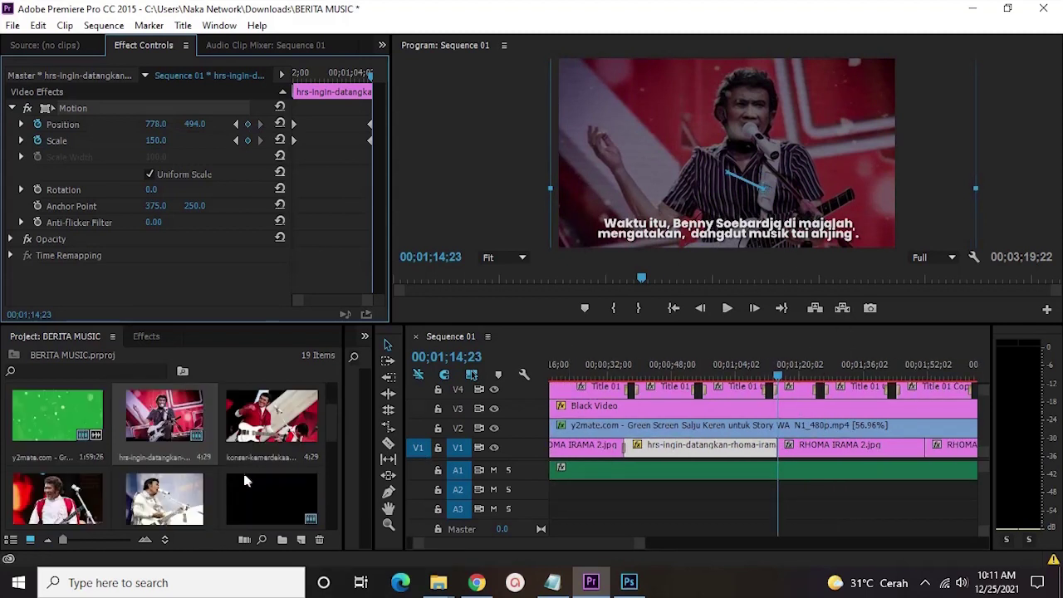
drag(261, 428, 817, 455)
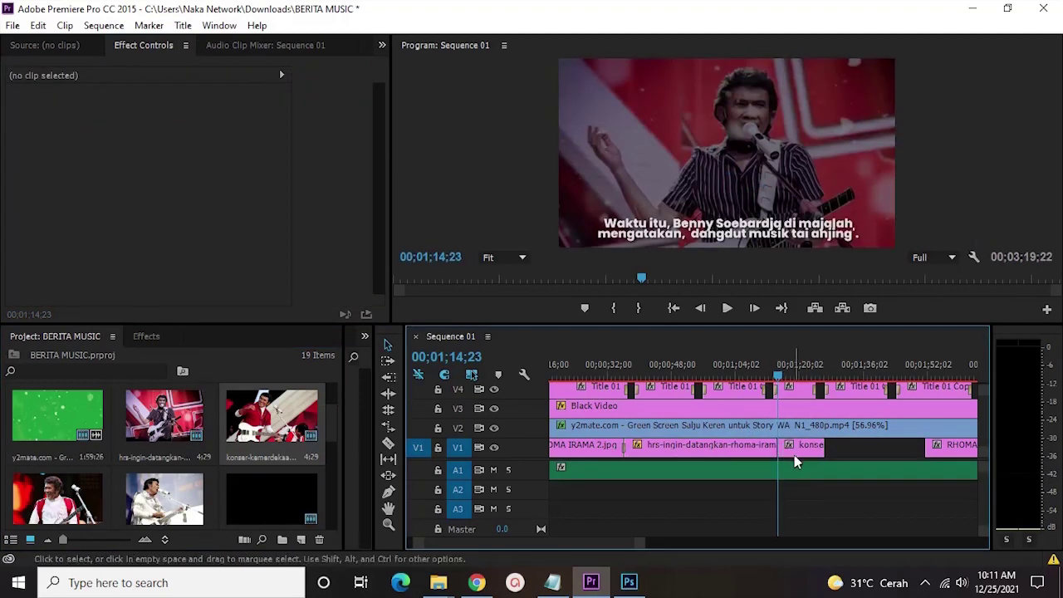
click(795, 448)
key(Right)
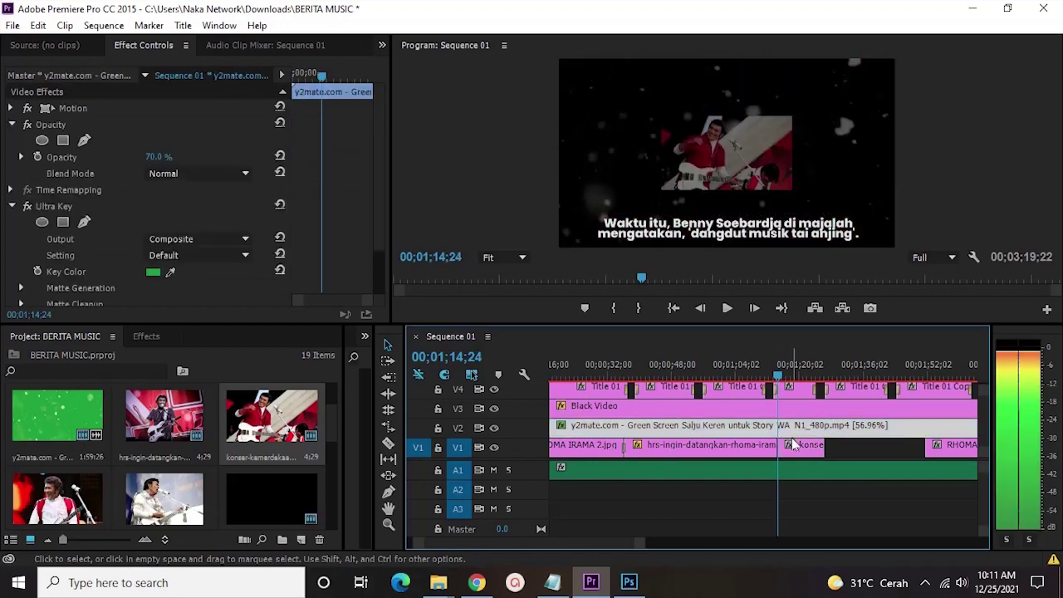
right_click(802, 451)
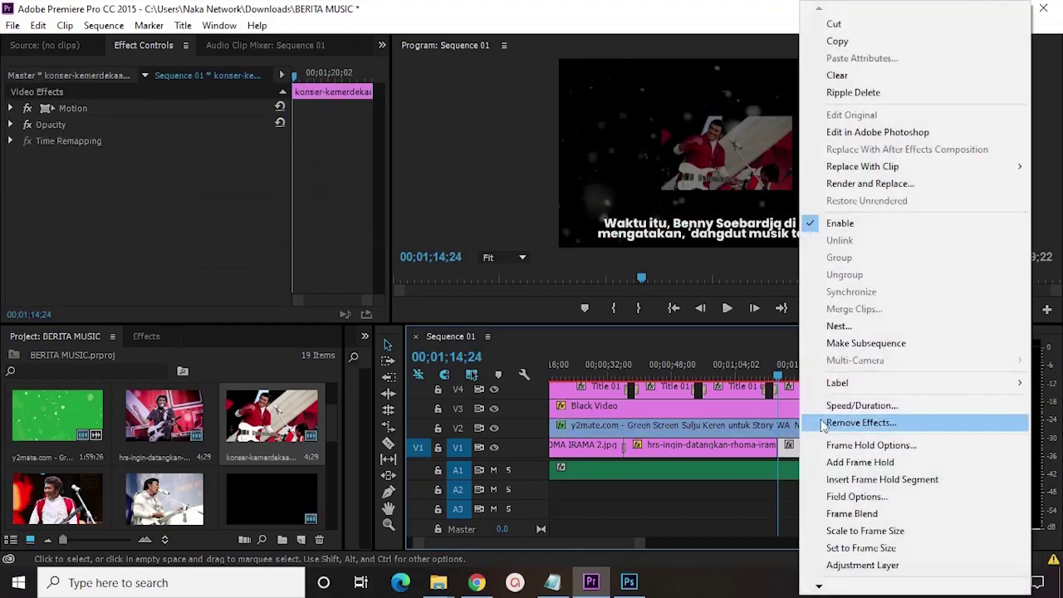
click(893, 530)
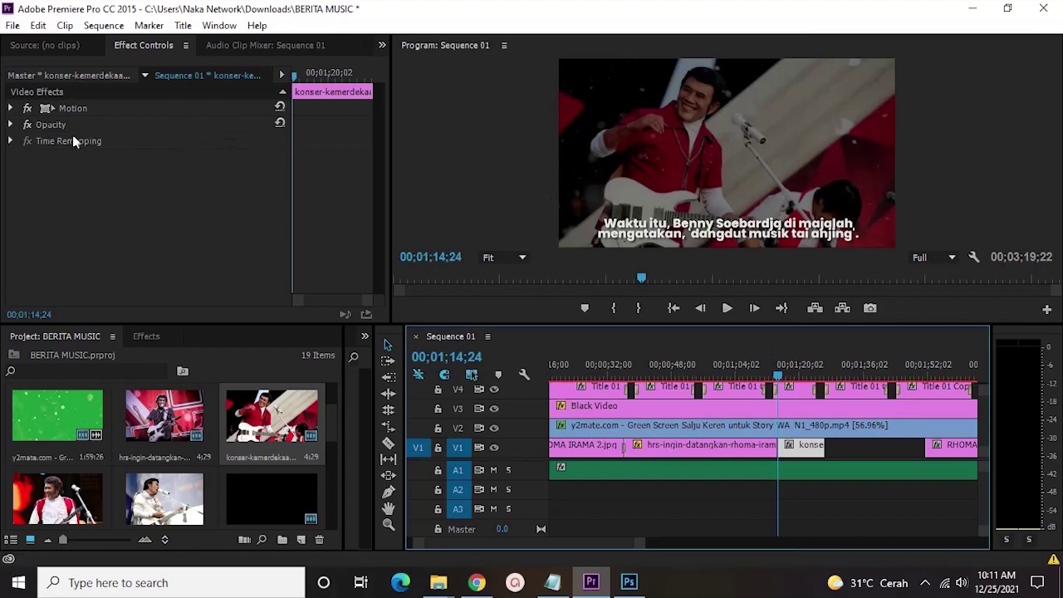
Start Position and Scale keyframes on the konser-kemerdekaan image at 00;01;14;24, and stretch the clip to fill the remaining gap
click(10, 108)
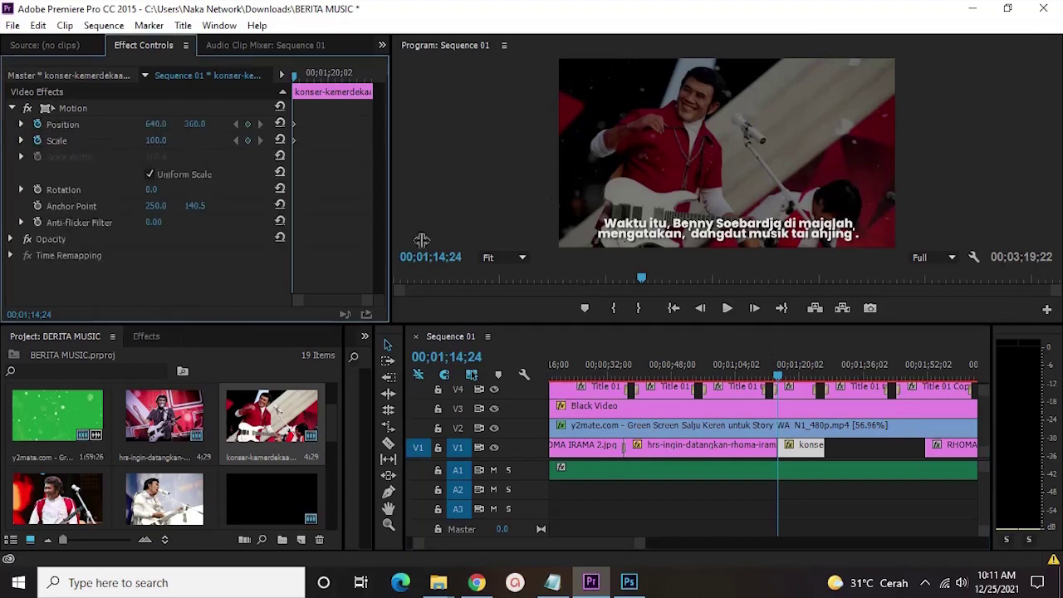
drag(825, 445, 925, 449)
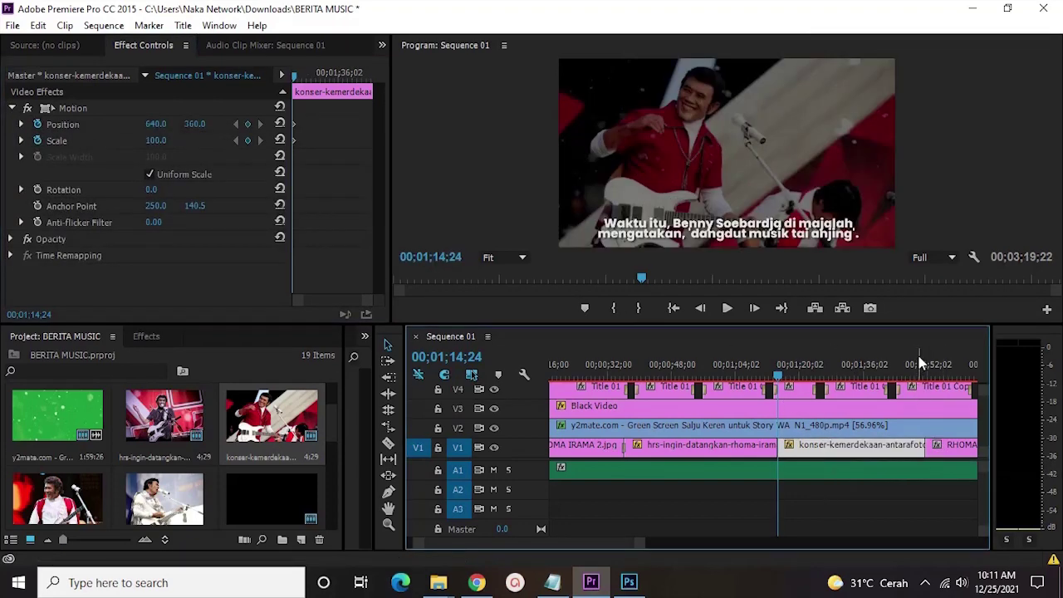
End the konser-kemerdekaan zoom at 00;01;51;19 with Scale 130 and Position 711, 460, and add the default transition at its opening cut
click(919, 363)
key(Right)
key(Right)
key(Right)
key(Right)
key(Right)
key(Right)
key(Right)
key(Right)
key(Right)
key(Right)
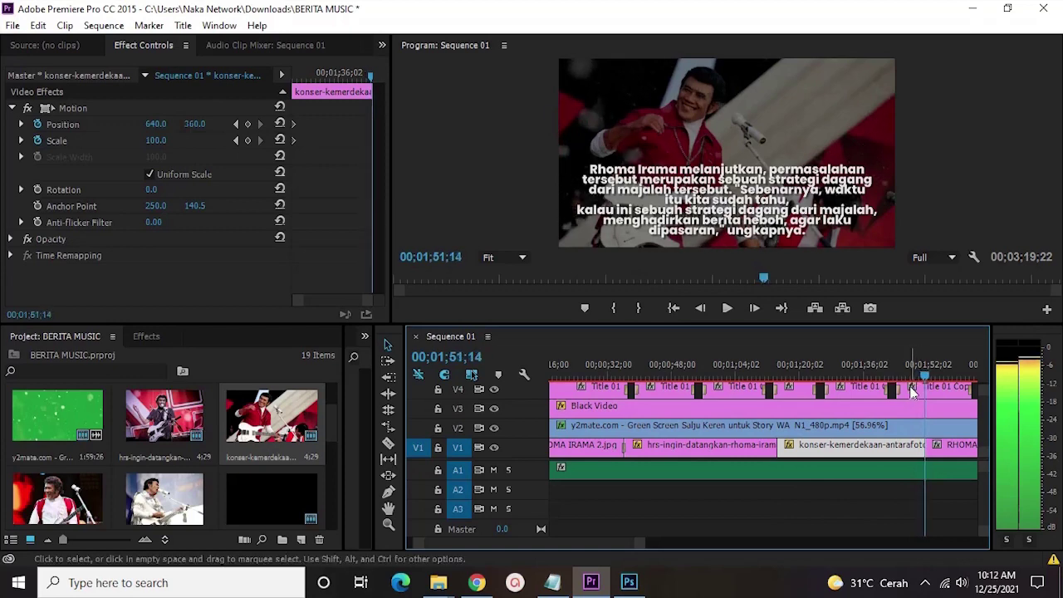
key(Right)
key(Right)
key(Right)
key(Right)
key(Right)
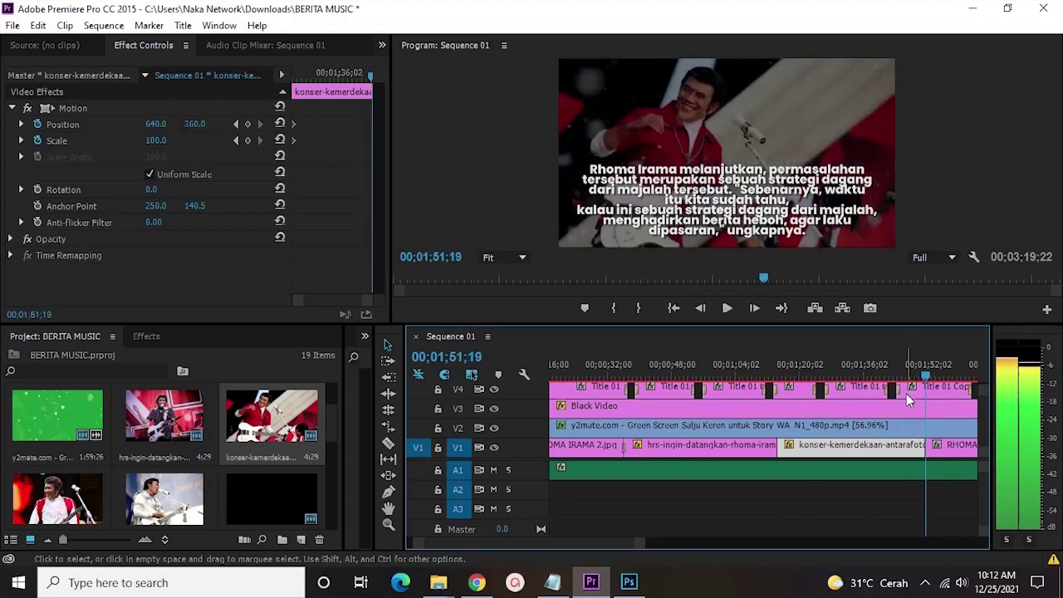
click(156, 141)
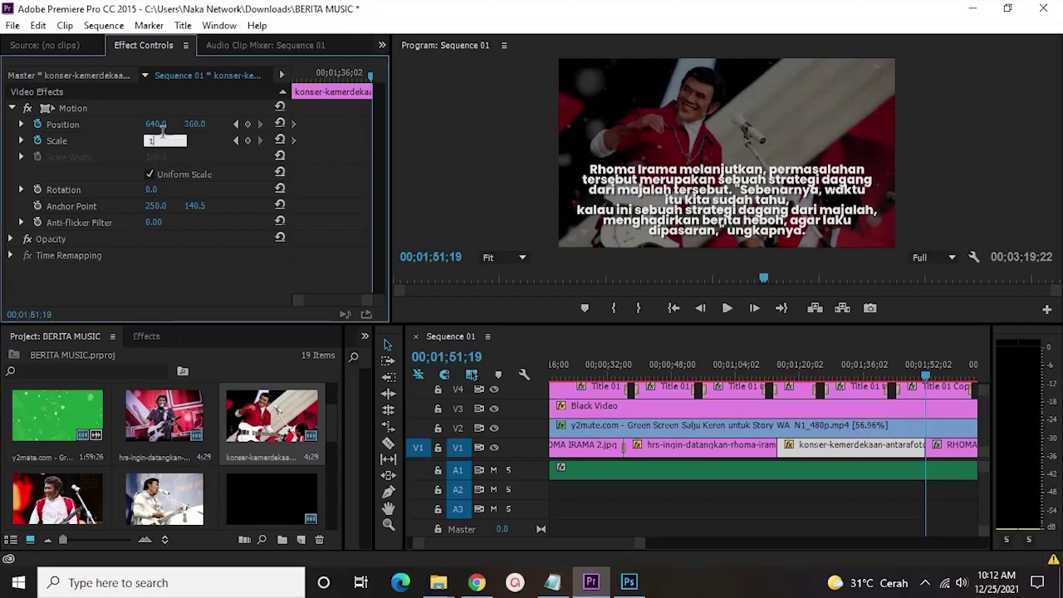
key(Return)
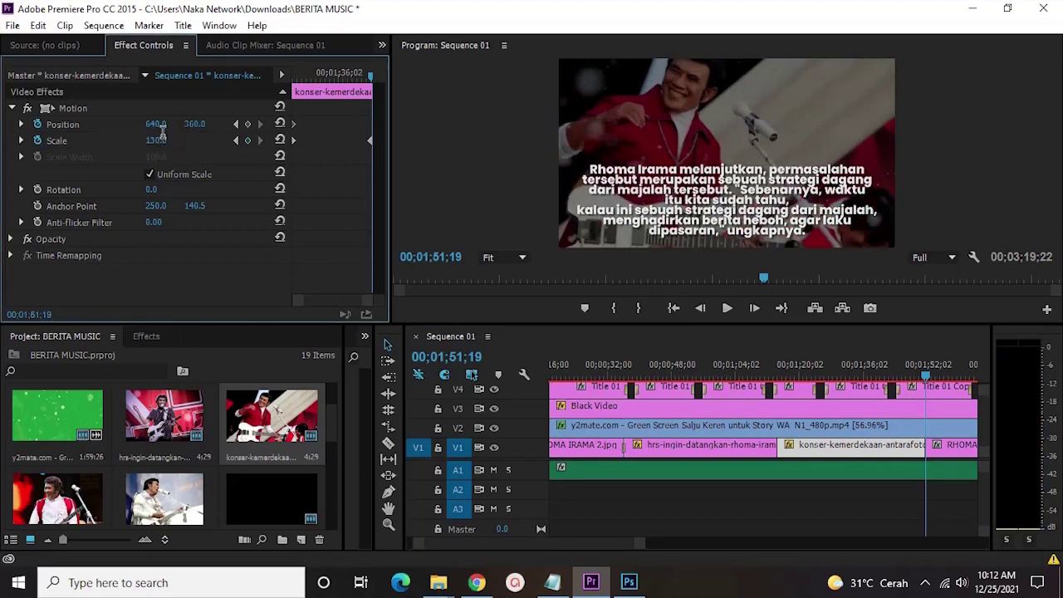
drag(195, 123, 274, 135)
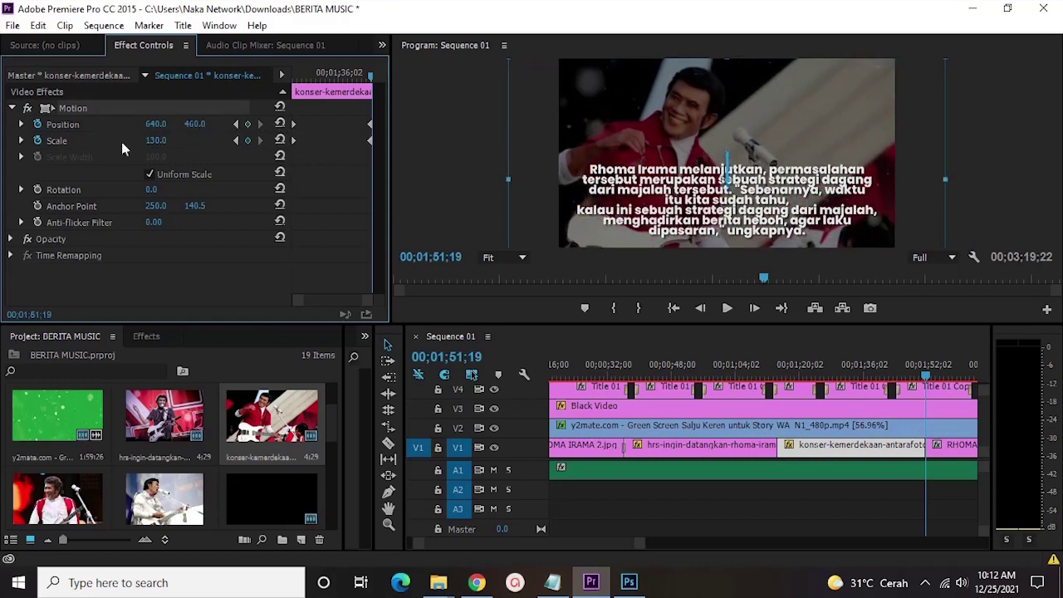
drag(154, 126, 235, 127)
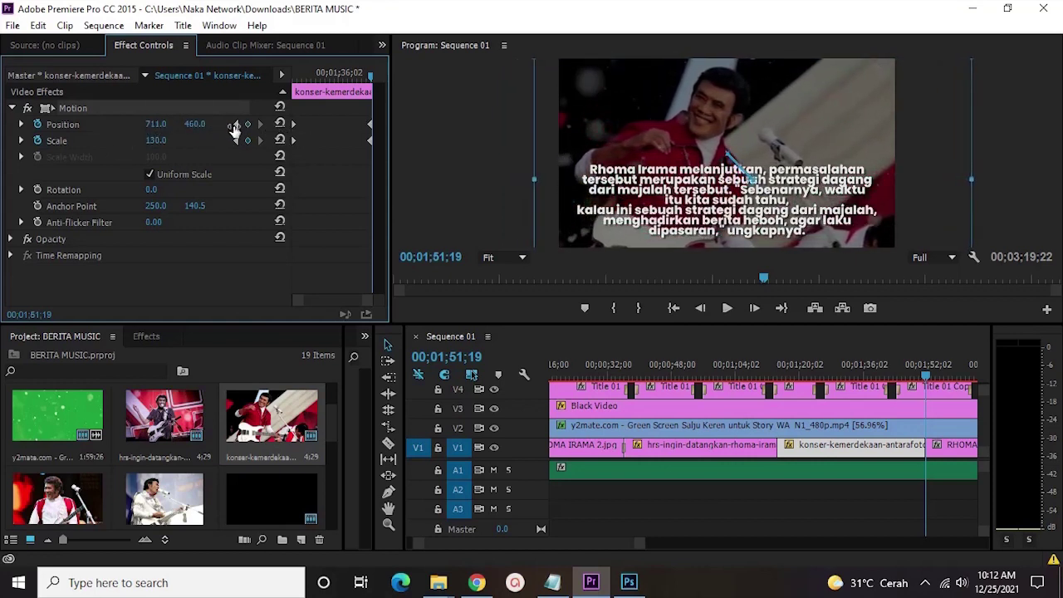
right_click(779, 451)
click(864, 423)
Replace the fourth V1 segment with the b1369622 image, filling the whole gap, and scale it to frame size
scroll(878, 440, down, 2)
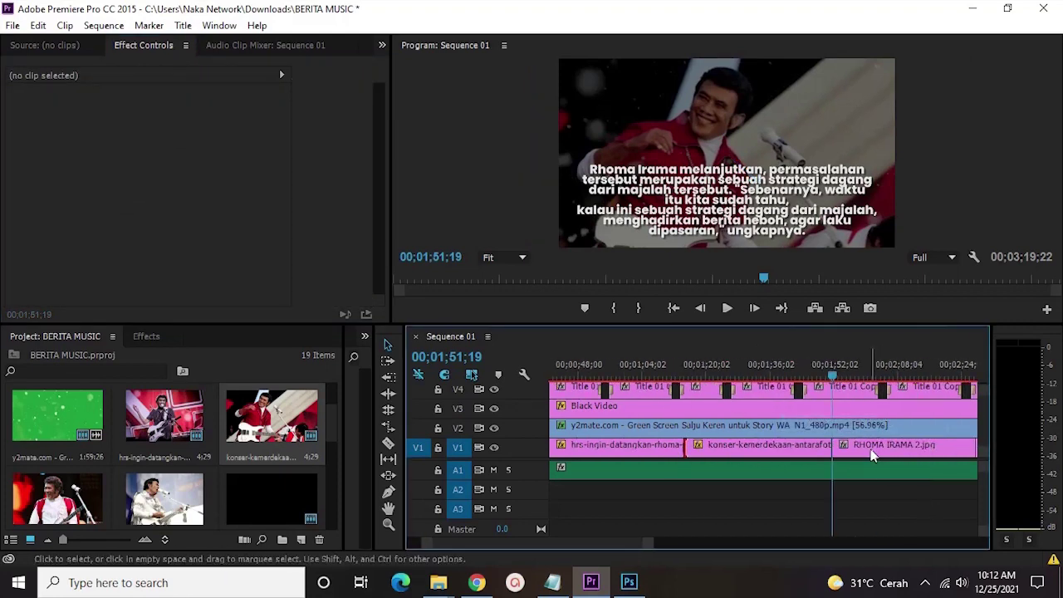
scroll(872, 455, down, 2)
click(828, 447)
click(798, 369)
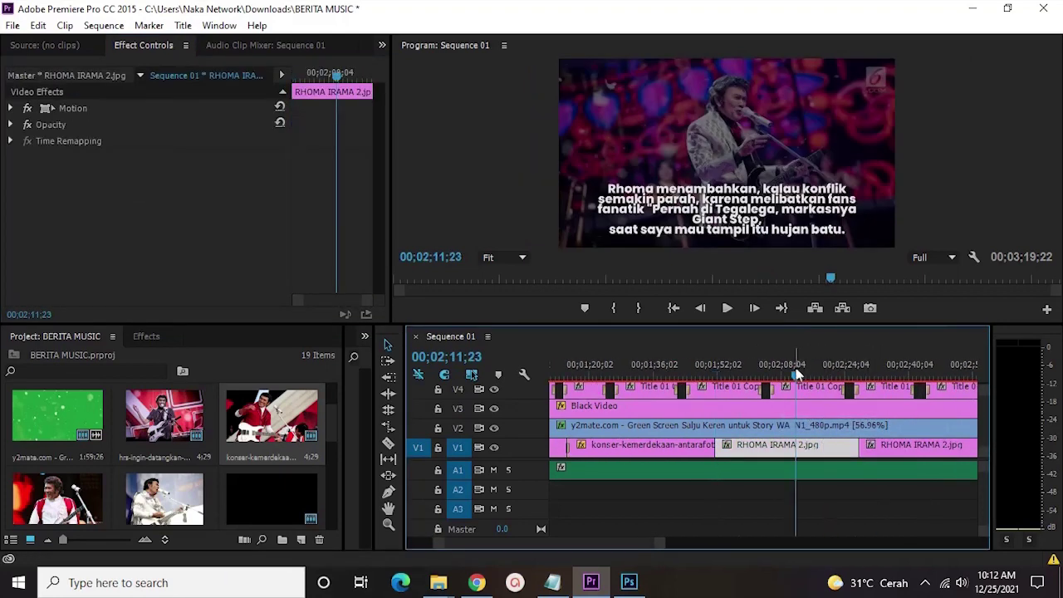
key(Delete)
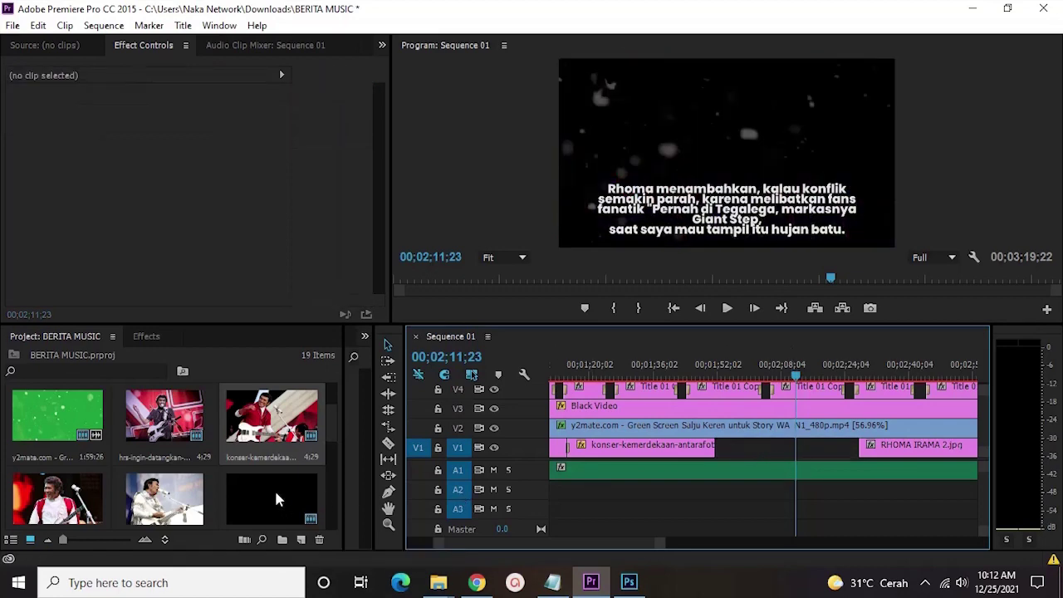
scroll(296, 471, down, 2)
scroll(224, 485, up, 1)
drag(63, 420, 844, 447)
right_click(813, 447)
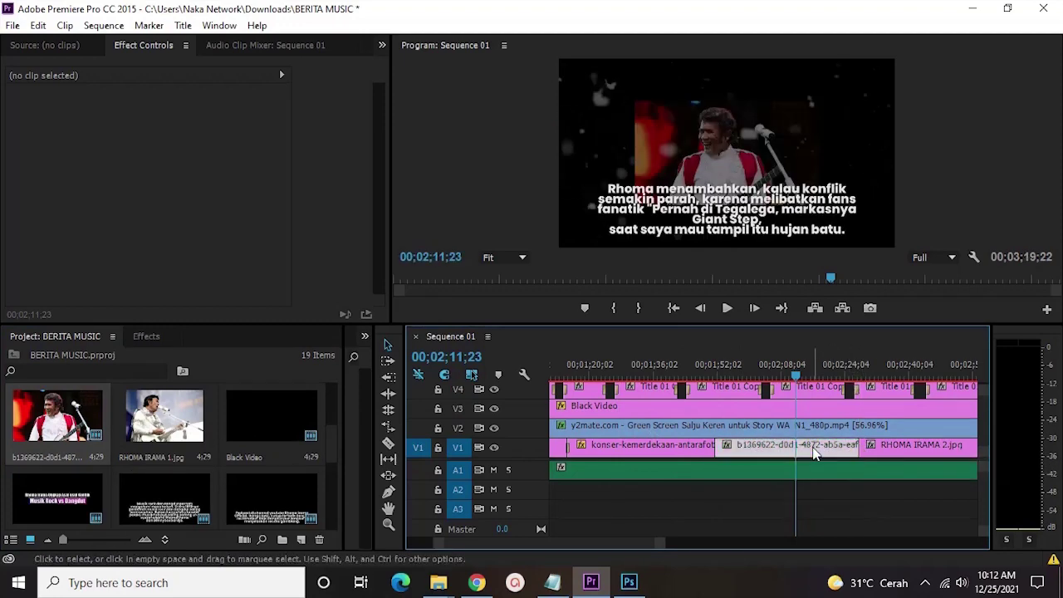
click(891, 527)
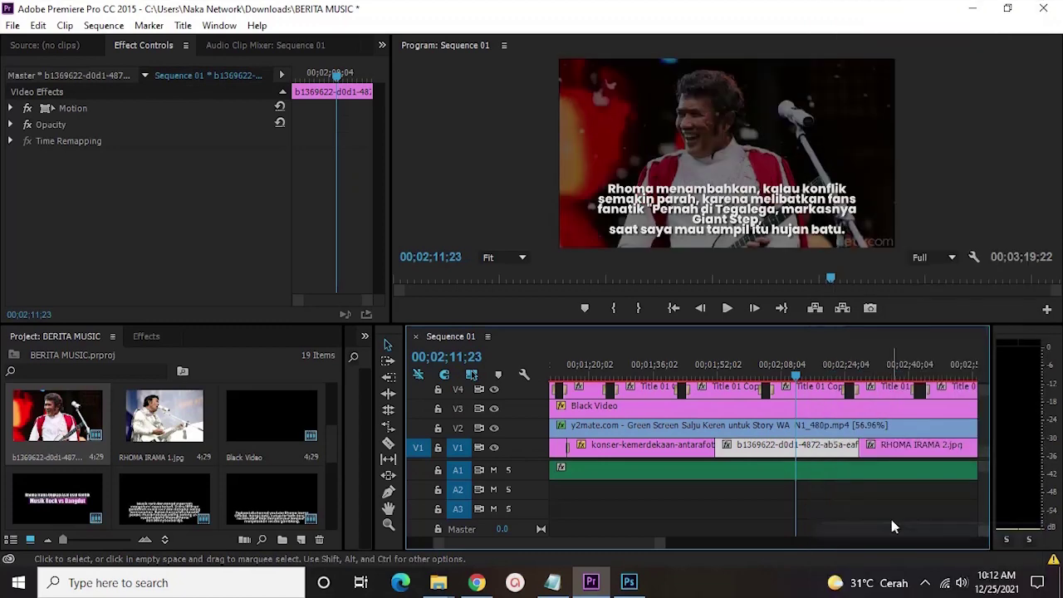
Keyframe the b1369622 image from its default Scale at 00;01;51;22 to Scale 130 at 00;02;27;20, and add the default transition at its opening cut
click(97, 108)
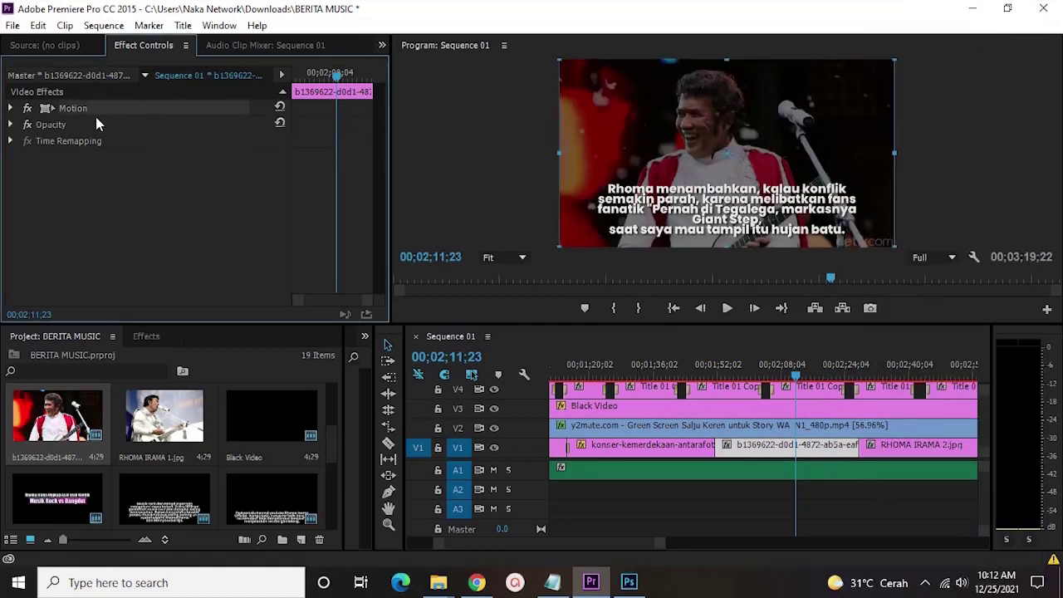
drag(711, 366, 718, 373)
key(Left)
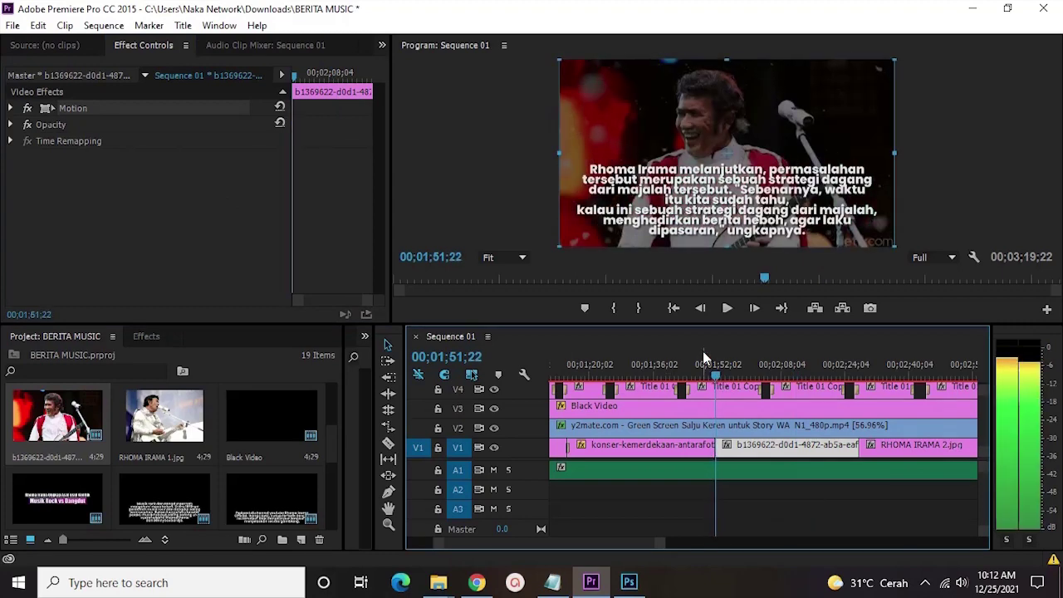
click(10, 108)
drag(868, 365, 860, 374)
click(165, 140)
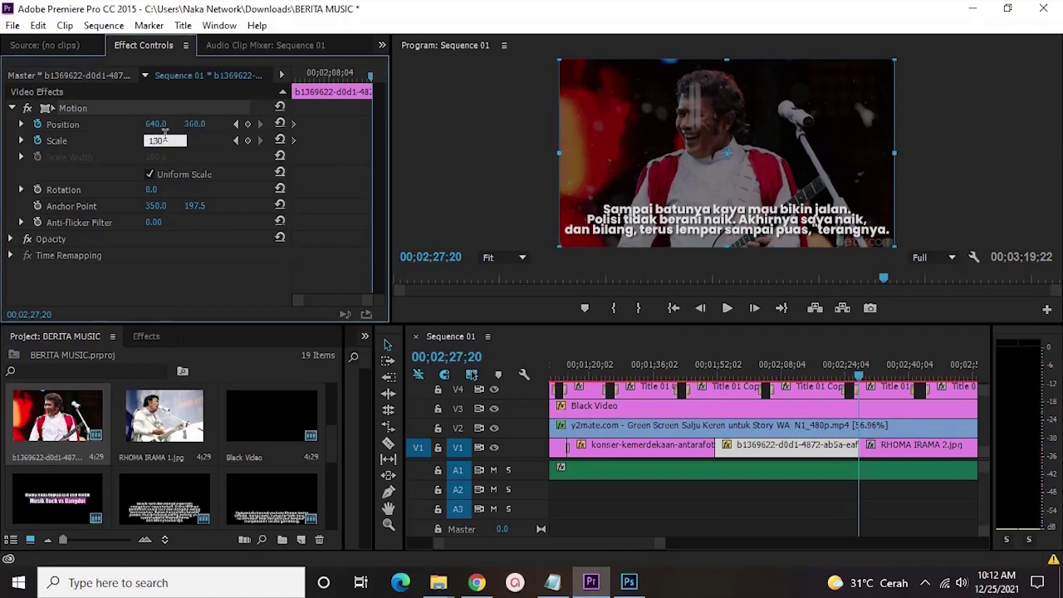
key(Return)
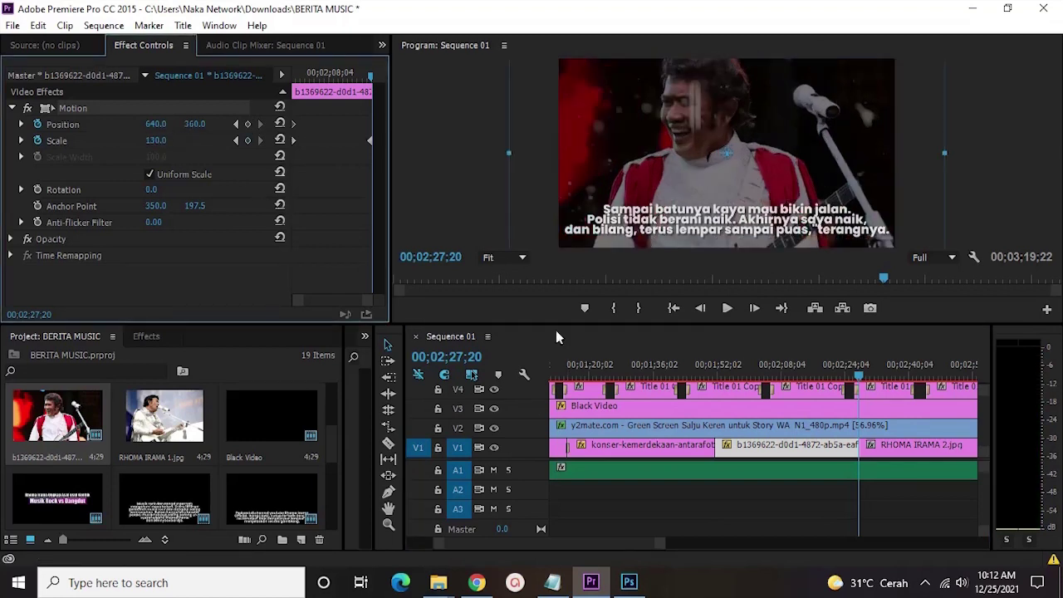
right_click(715, 446)
click(767, 422)
Replace the last V1 segment with RHOMA IRAMA 1.jpg, stretching it to the end of the sequence
scroll(803, 435, down, 3)
scroll(802, 442, down, 2)
click(766, 453)
key(Delete)
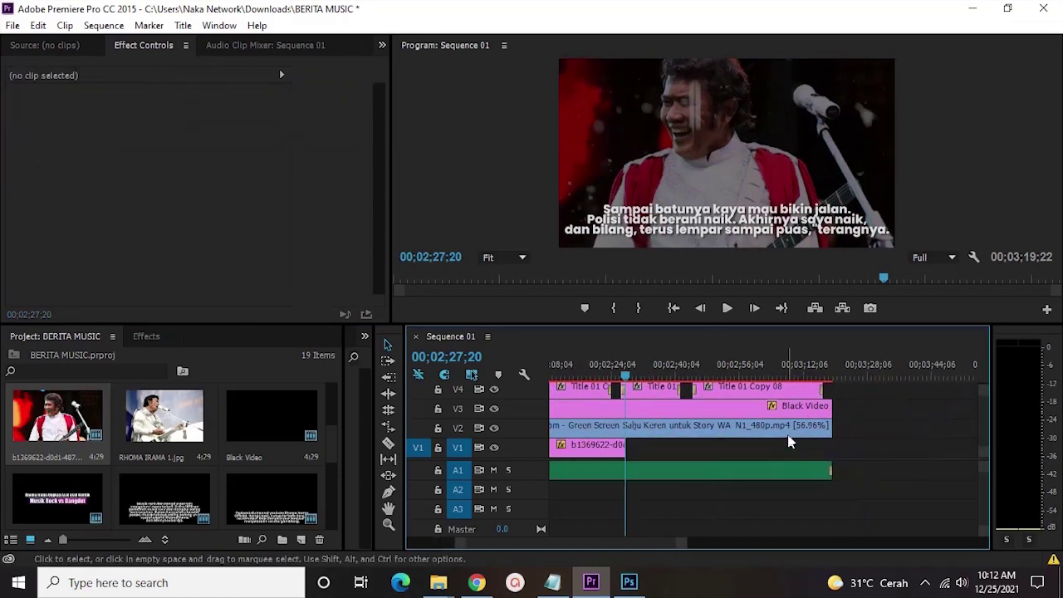
drag(199, 420, 831, 449)
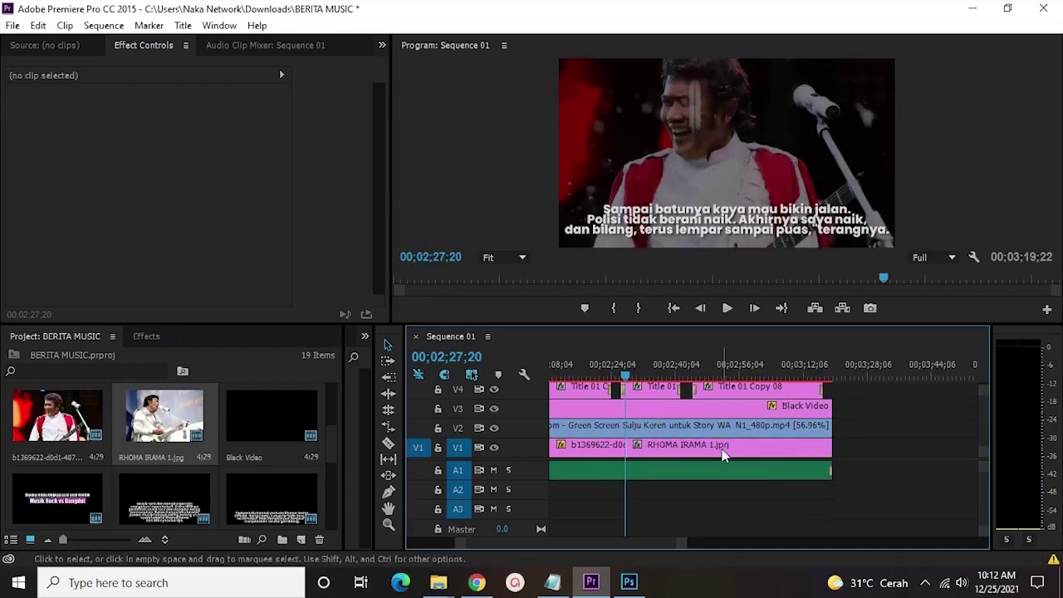
Scale RHOMA IRAMA 1.jpg to frame size, then set its Scale to 120
key(Right)
key(Right)
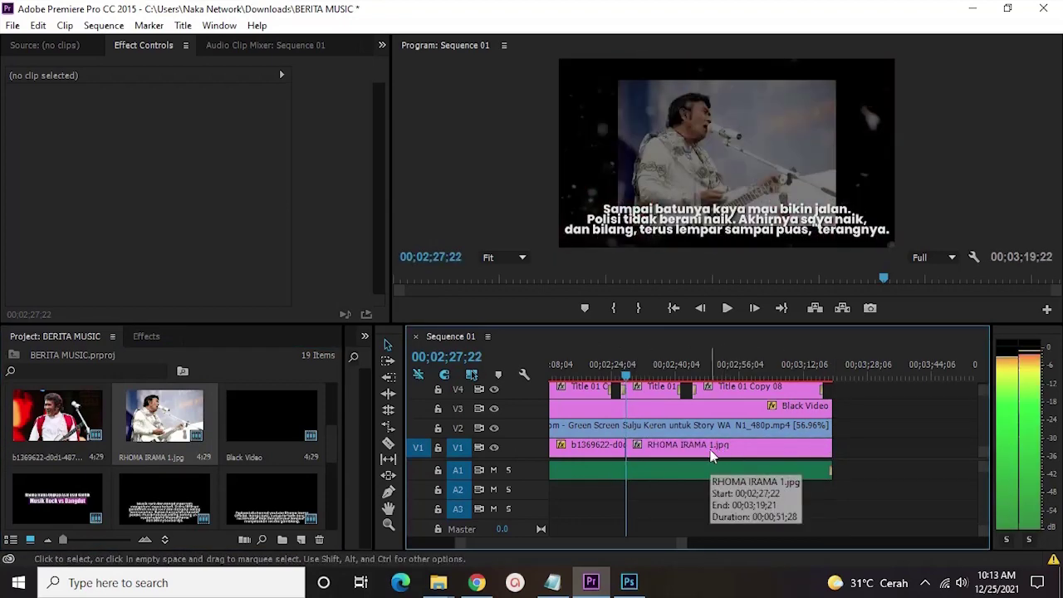
click(710, 450)
right_click(711, 450)
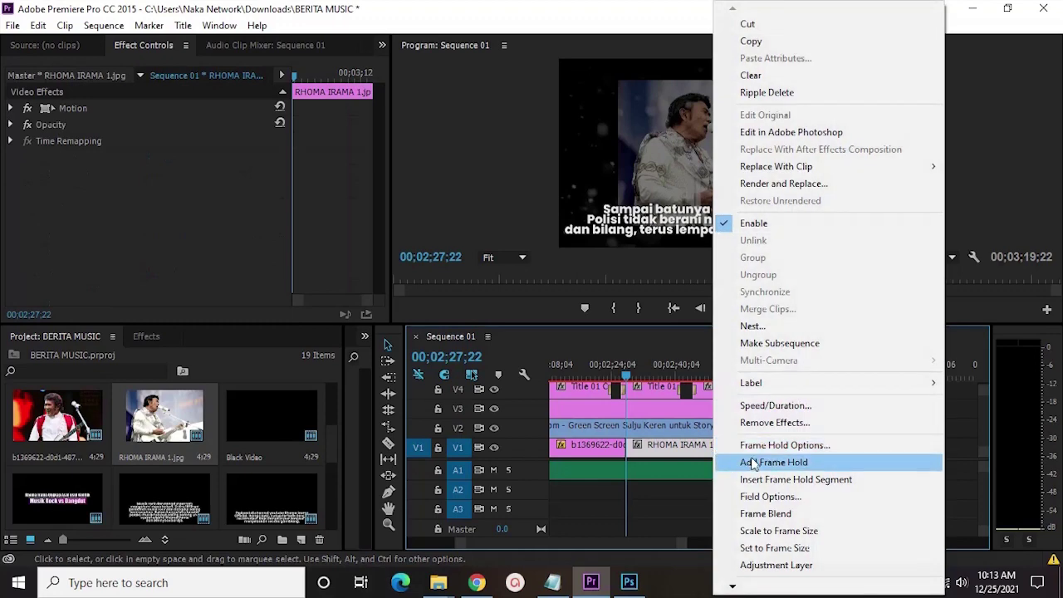
click(791, 530)
click(147, 110)
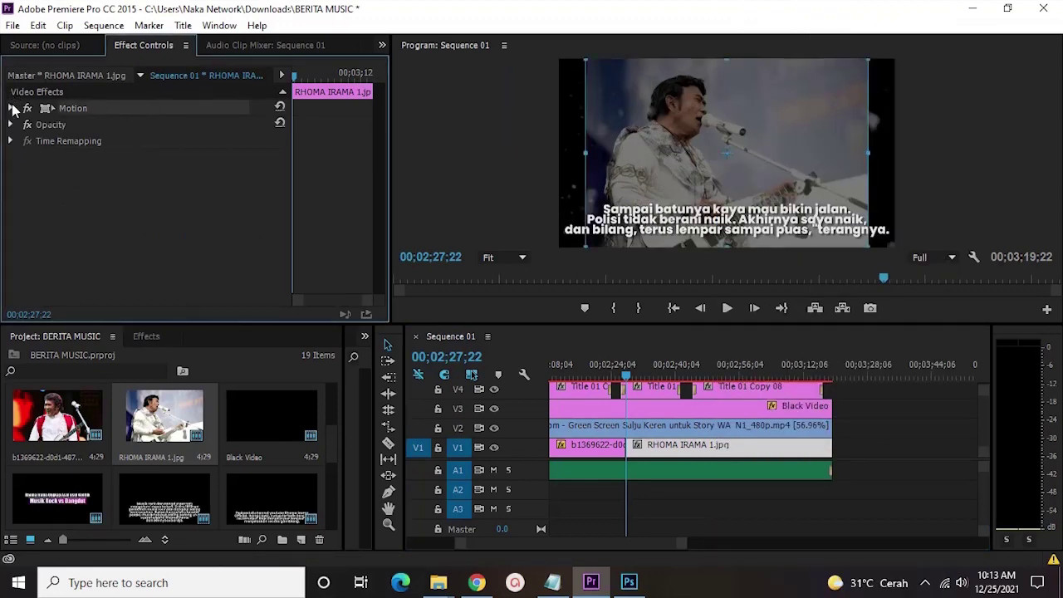
click(12, 109)
drag(155, 143, 180, 133)
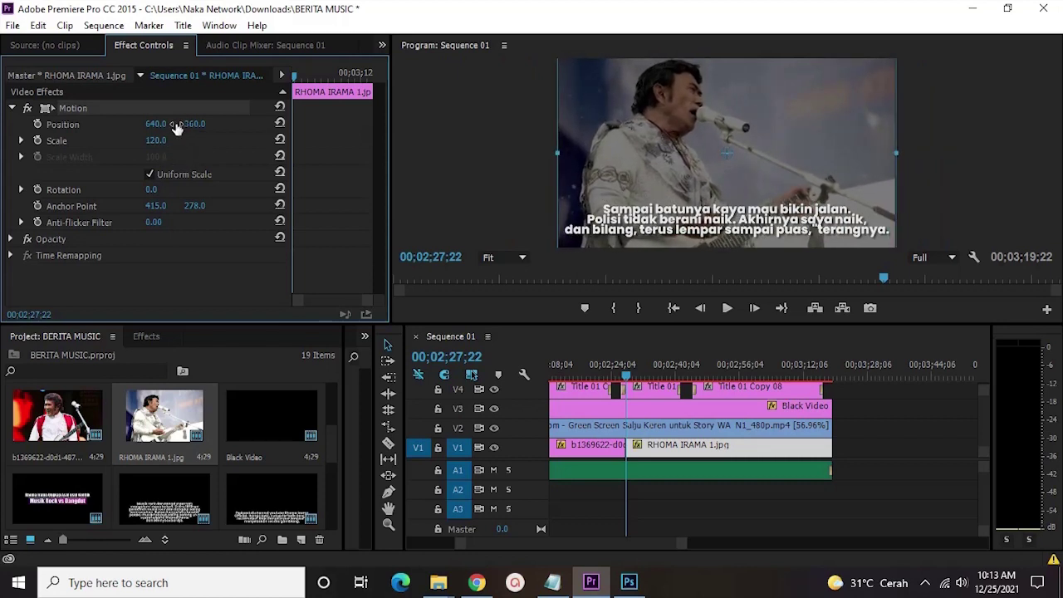
Keyframe RHOMA IRAMA 1.jpg from Position 640, 421 at its start to Position 750, 491 and Scale 150 at 00;03;19;11
drag(190, 125, 239, 124)
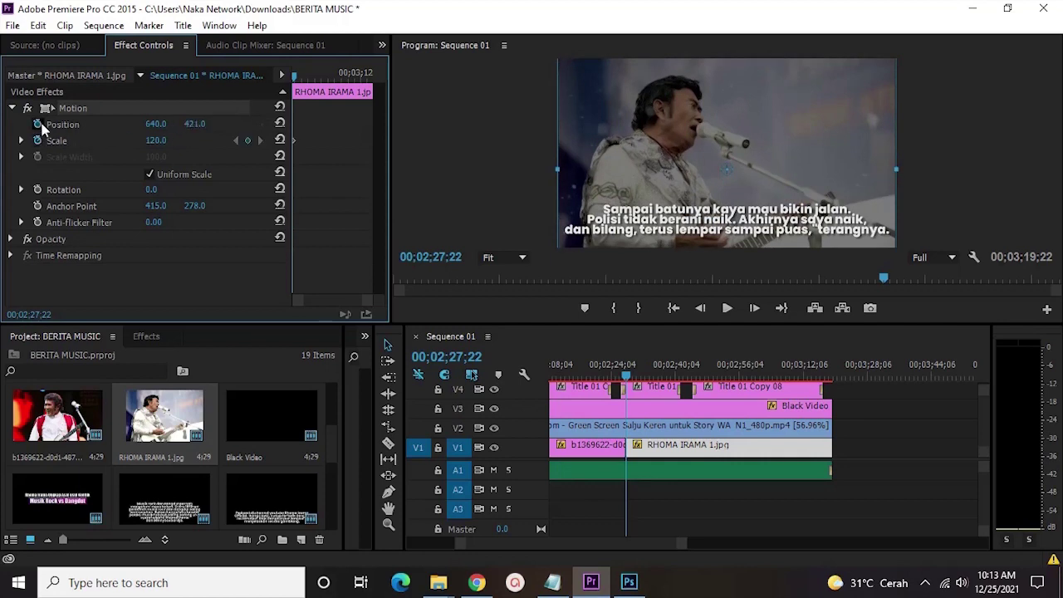
drag(828, 374, 835, 375)
click(165, 142)
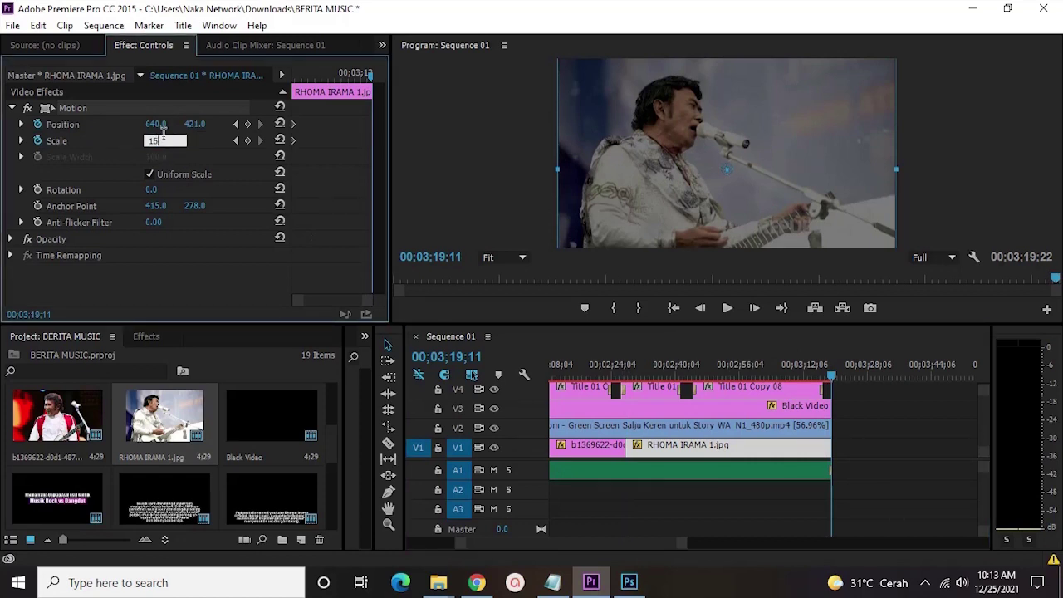
key(Return)
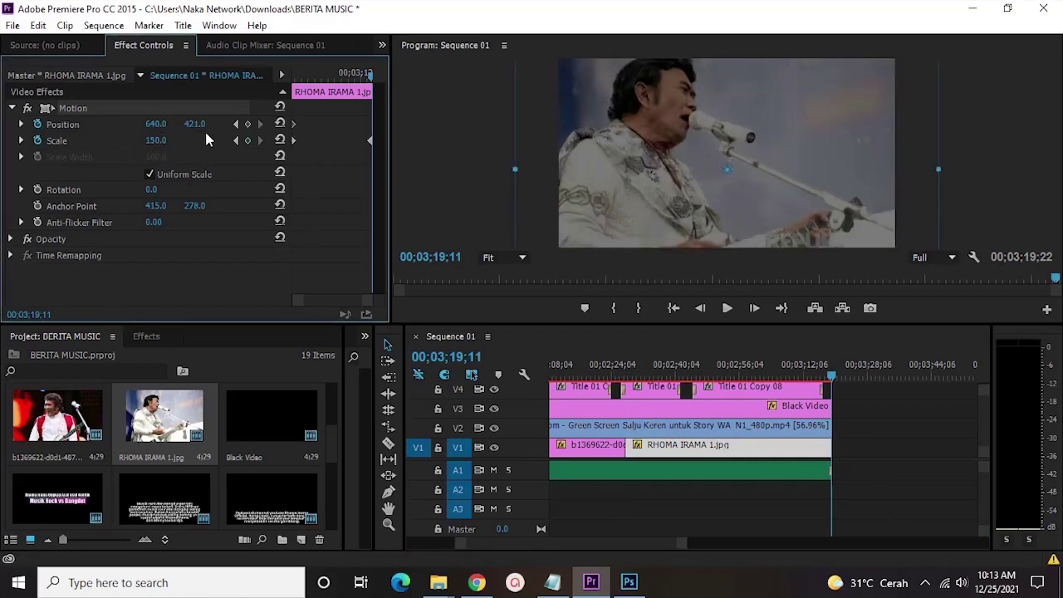
drag(160, 127, 245, 123)
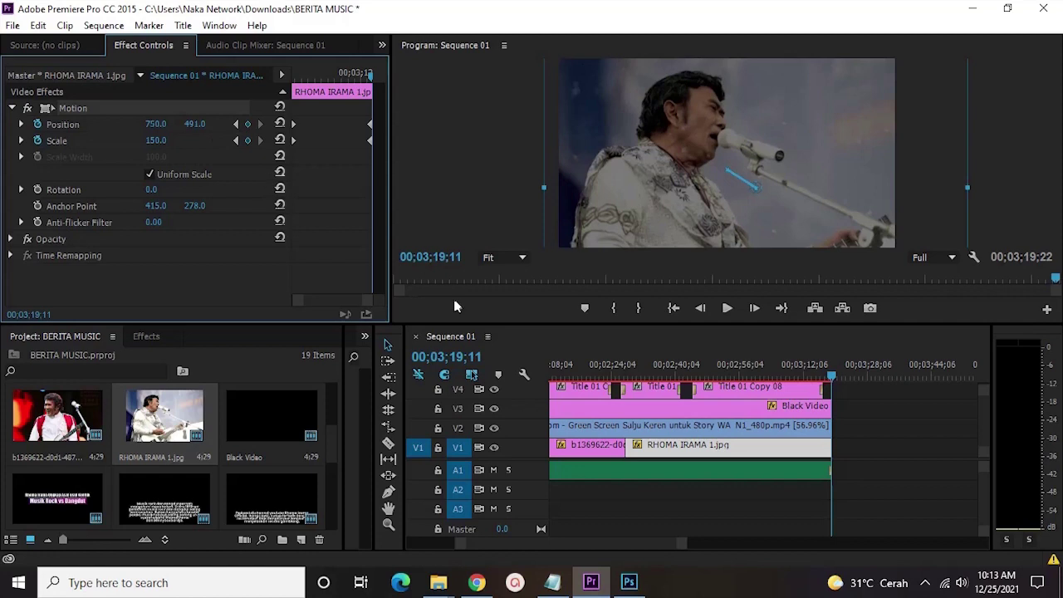
Add default transitions at both edges of RHOMA IRAMA 1.jpg and the end of the V2 snow clip, and save the project
right_click(633, 449)
key(Escape)
right_click(831, 449)
click(910, 418)
drag(689, 541, 646, 536)
right_click(778, 426)
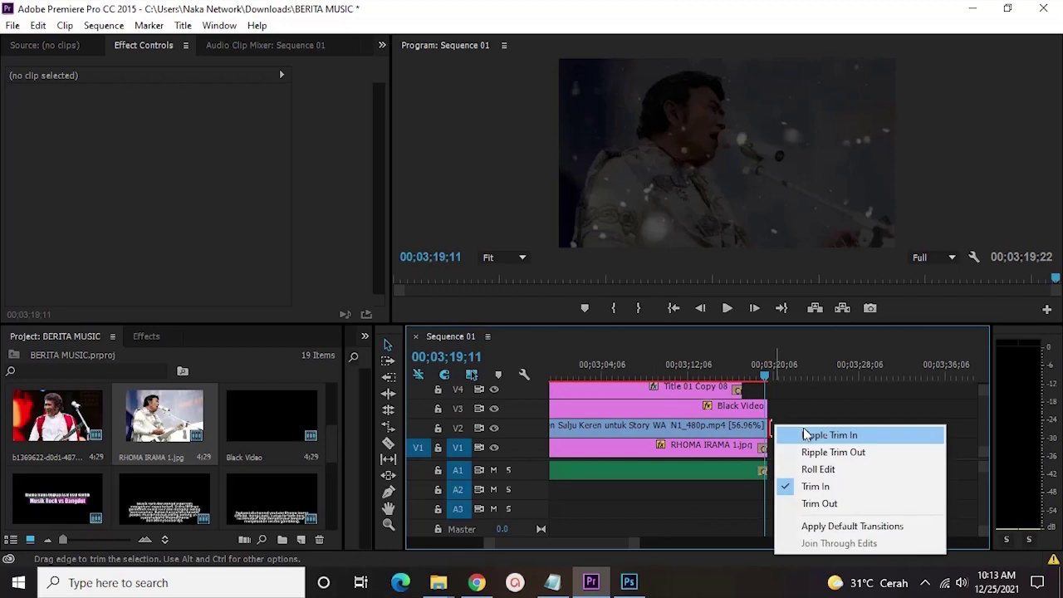
click(814, 525)
click(675, 309)
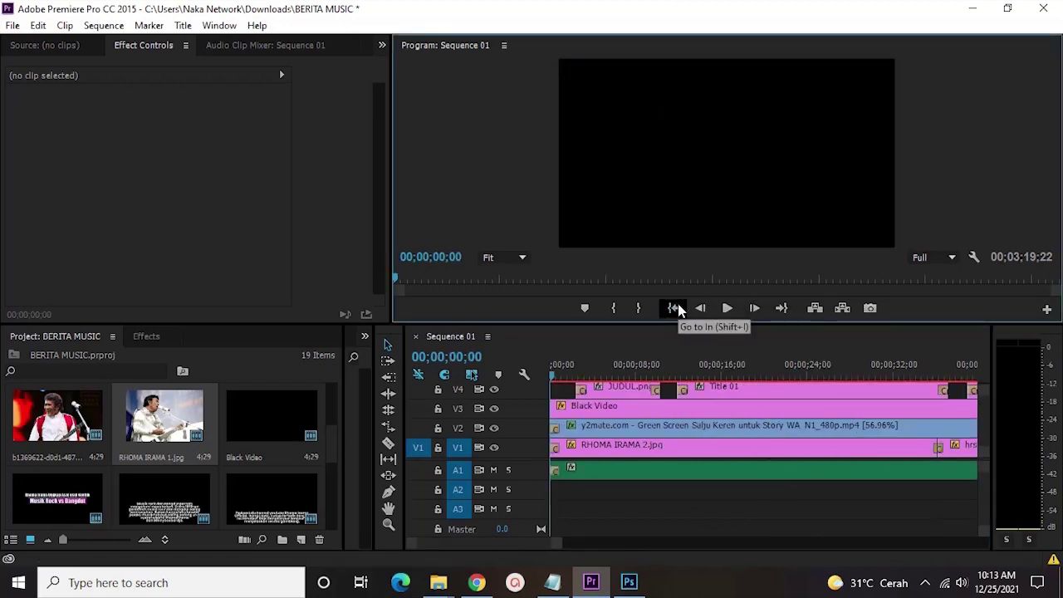
key(ctrl+s)
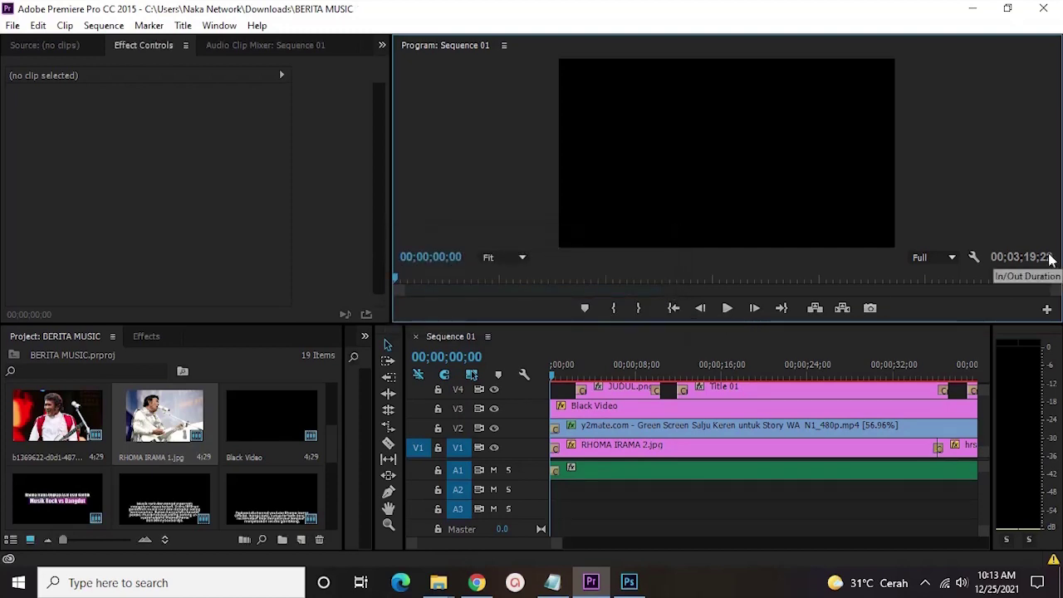
Play the sequence from its beginning to review the title, opening subtitles and first background images
drag(563, 544, 772, 414)
click(727, 309)
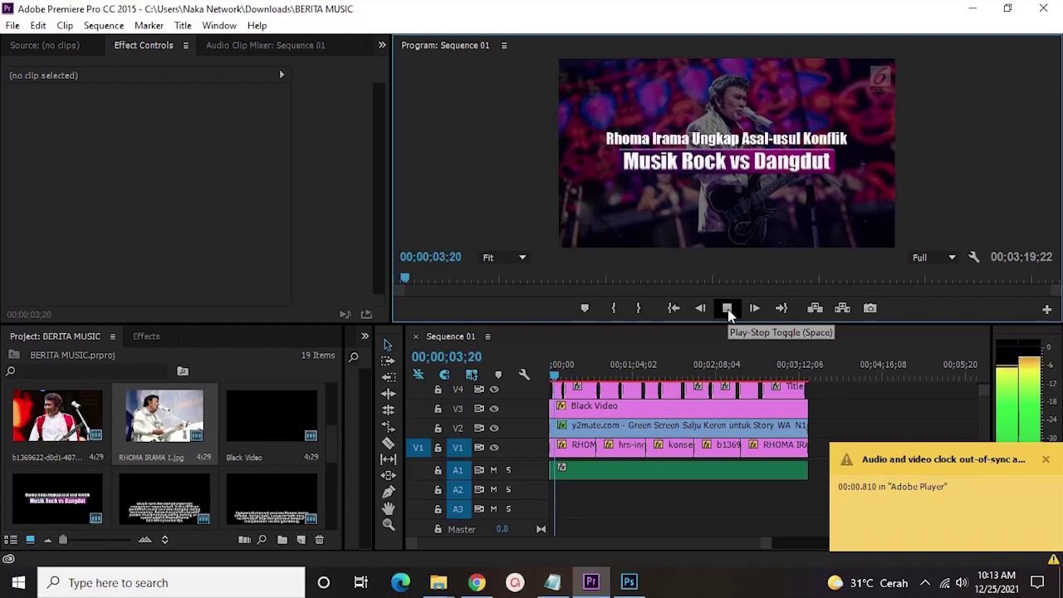
click(1043, 462)
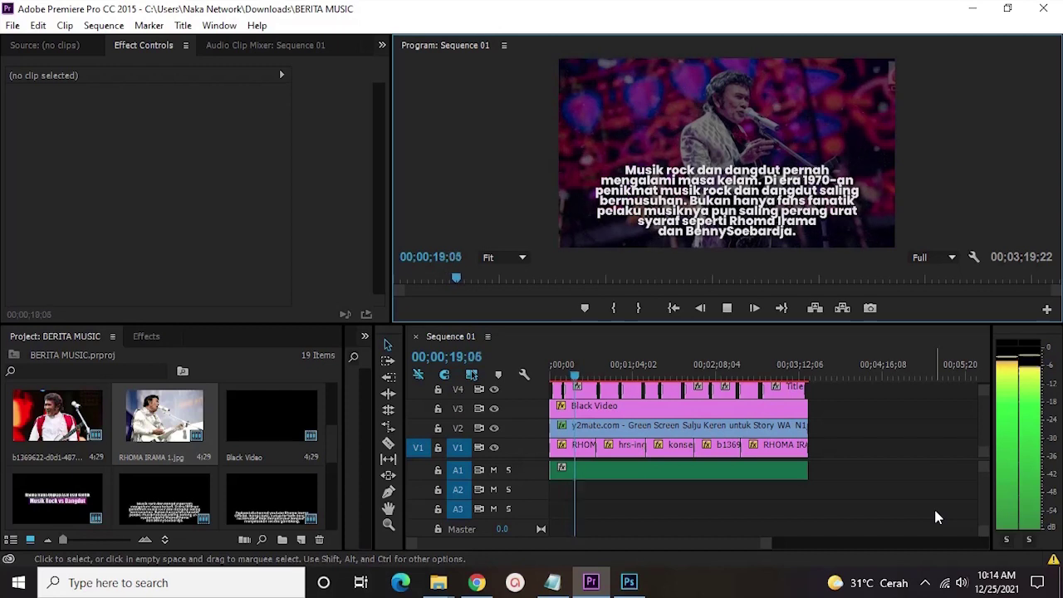
key(space)
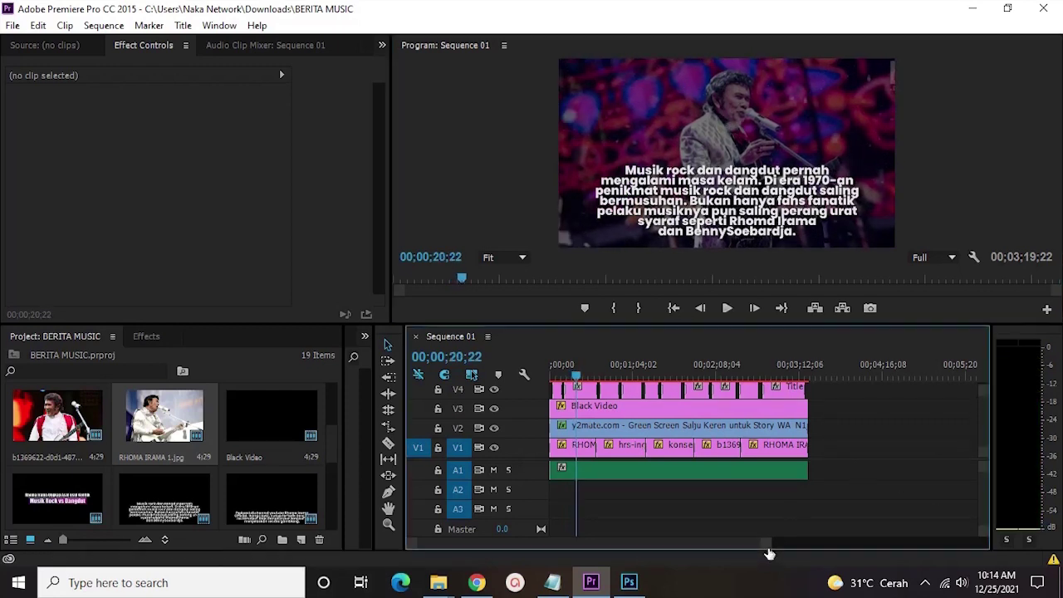
drag(767, 544, 679, 540)
key(space)
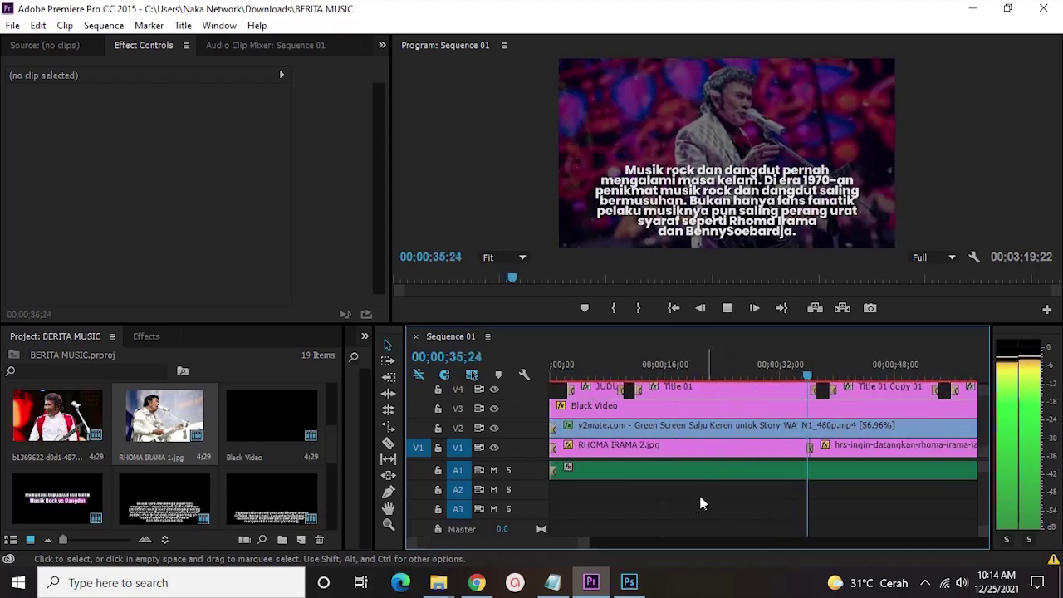
drag(592, 544, 829, 541)
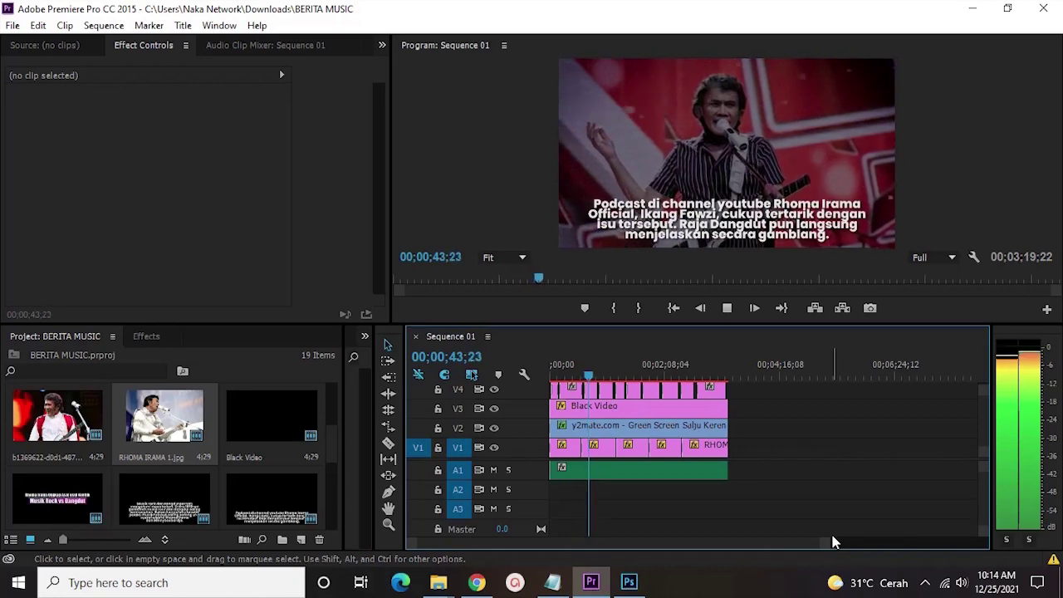
drag(826, 545, 764, 544)
Enlarge the program preview and play on through the middle of the sequence to check subtitles, image zooms and transitions
drag(758, 324, 756, 462)
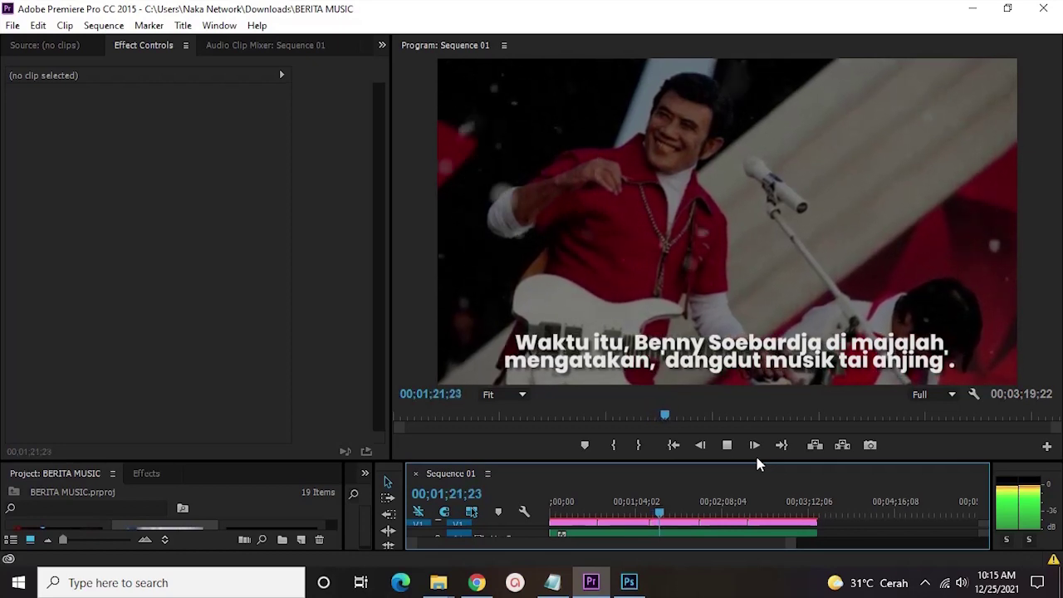
key(space)
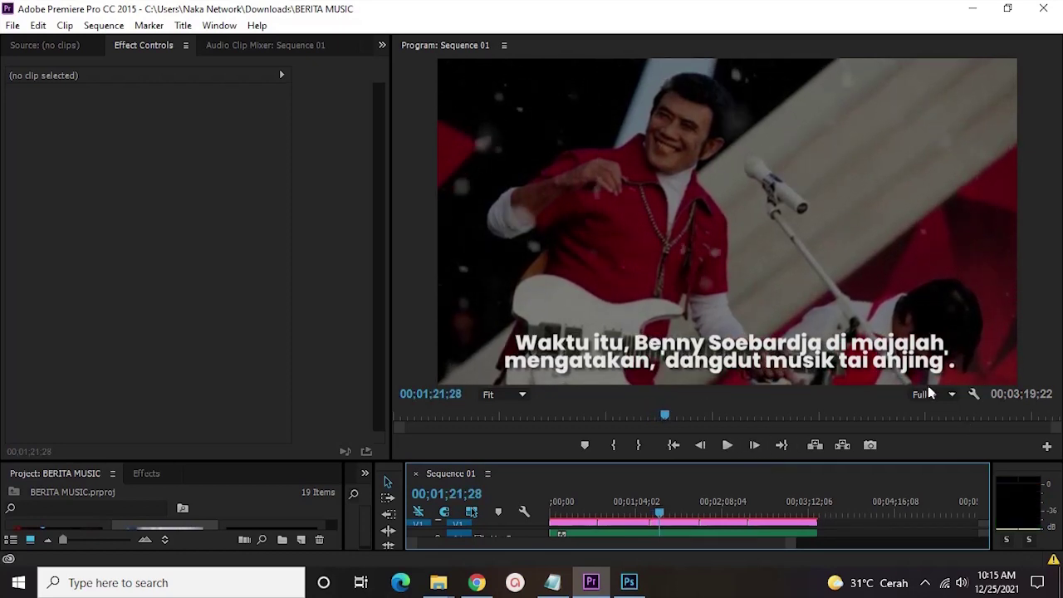
click(727, 447)
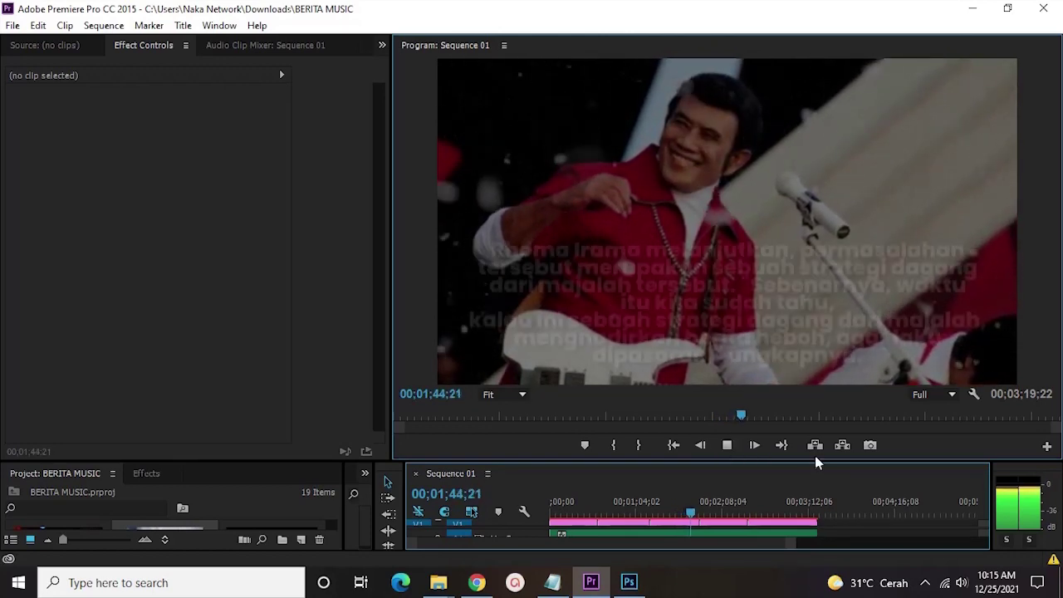
drag(820, 460, 772, 424)
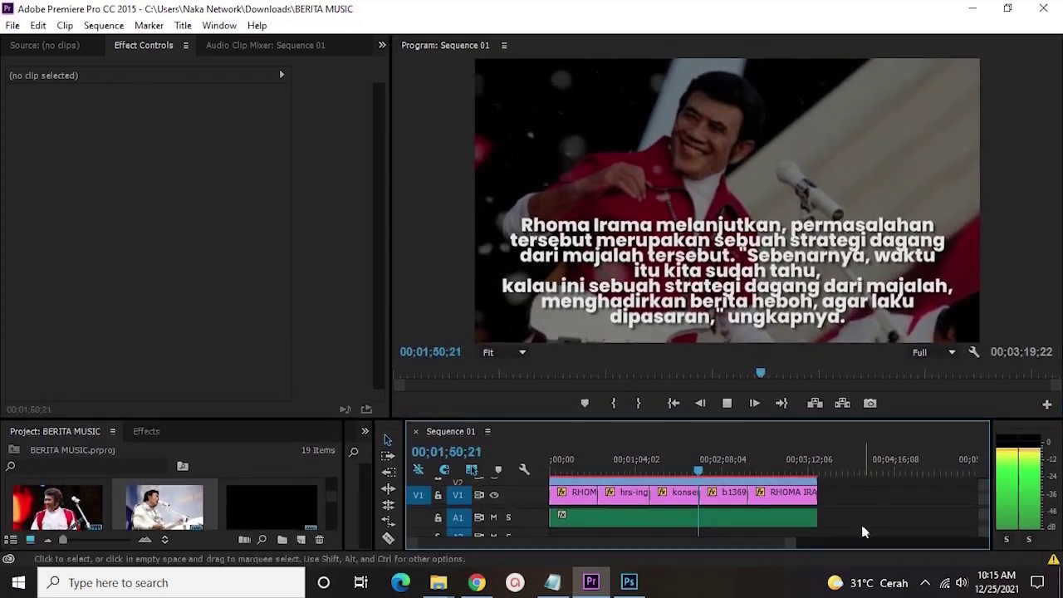
drag(795, 544, 851, 520)
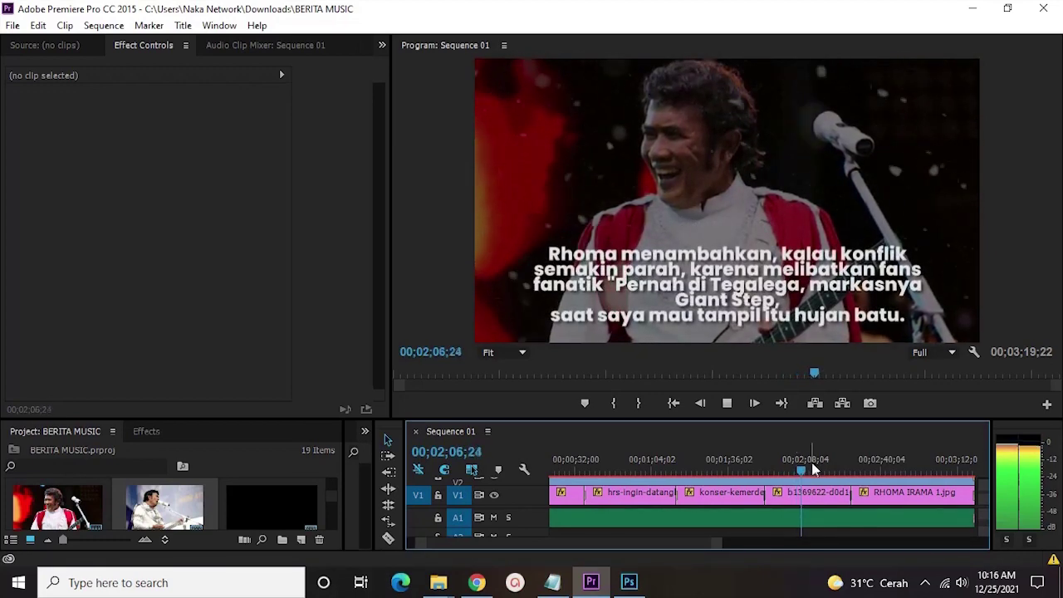
scroll(818, 479, down, 3)
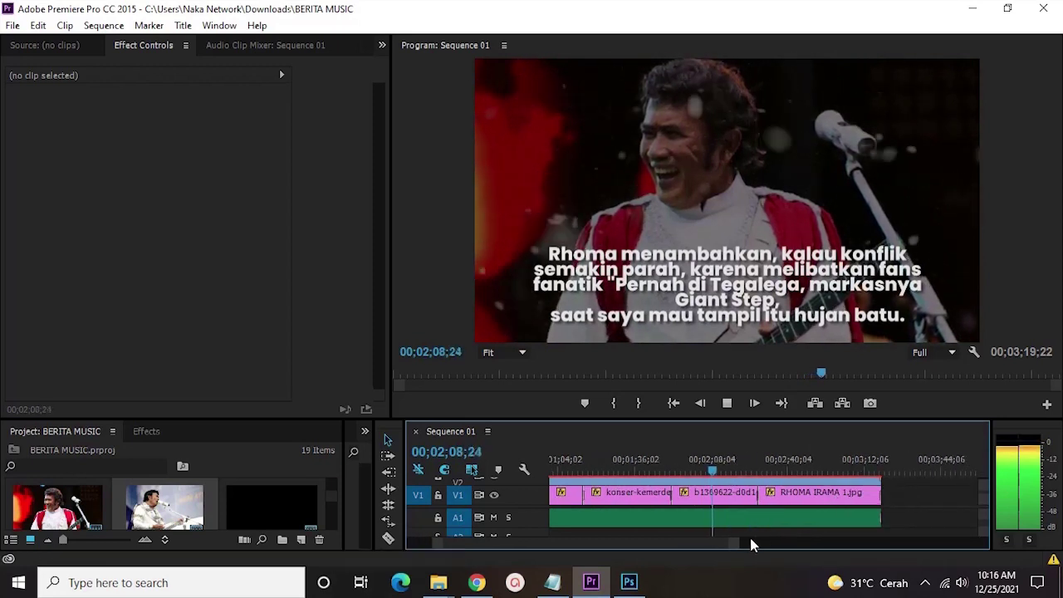
drag(735, 541, 798, 500)
scroll(797, 500, down, 2)
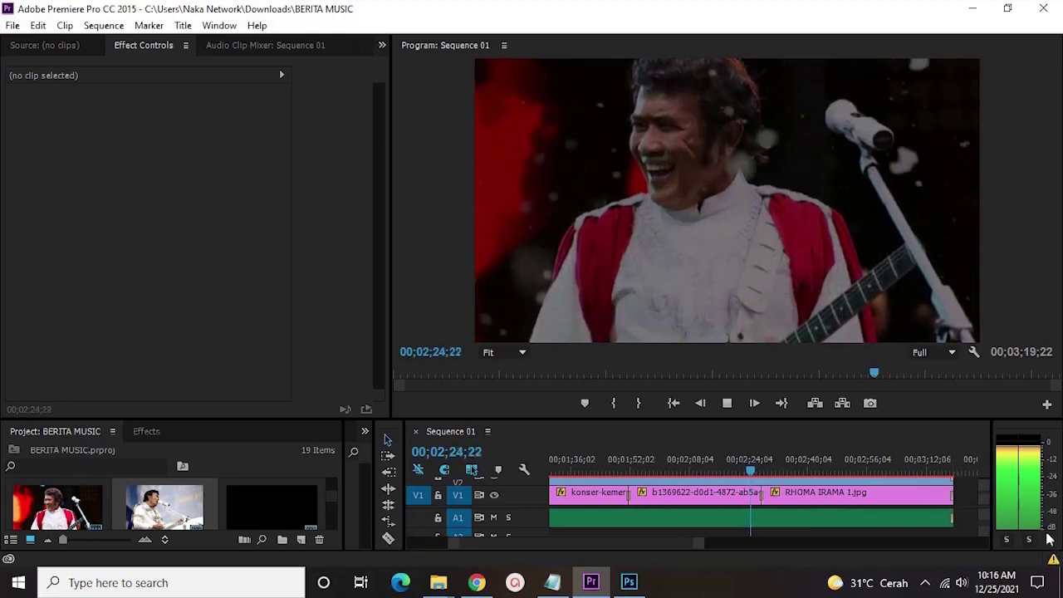
Clear all entries from the events log and close it
click(1053, 559)
click(533, 158)
click(561, 95)
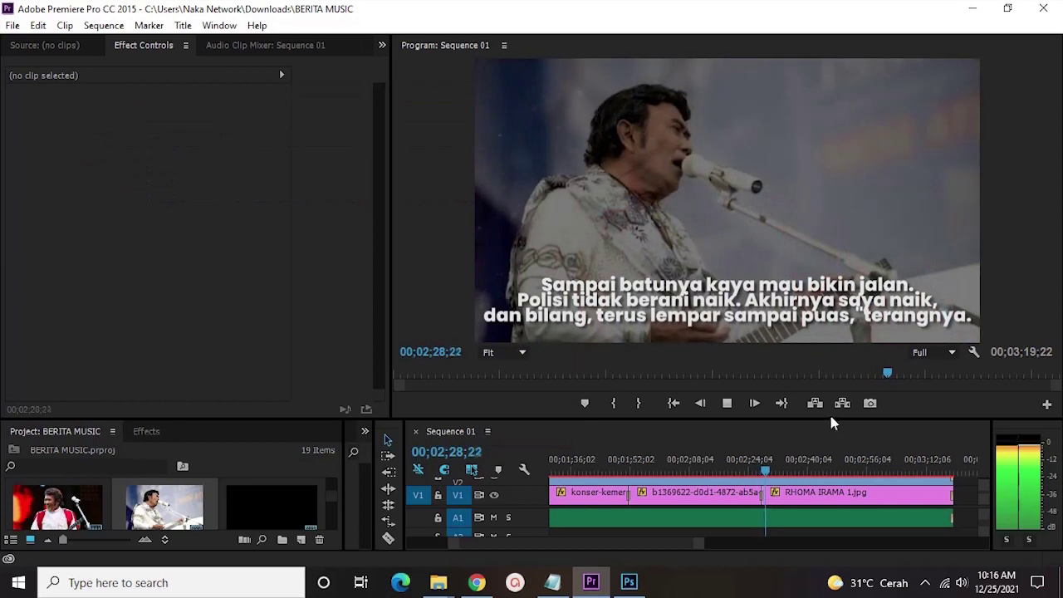
Play the RHOMA IRAMA 1.jpg section to the end of the sequence to check its zoom, subtitles and fade-out
scroll(945, 486, down, 1)
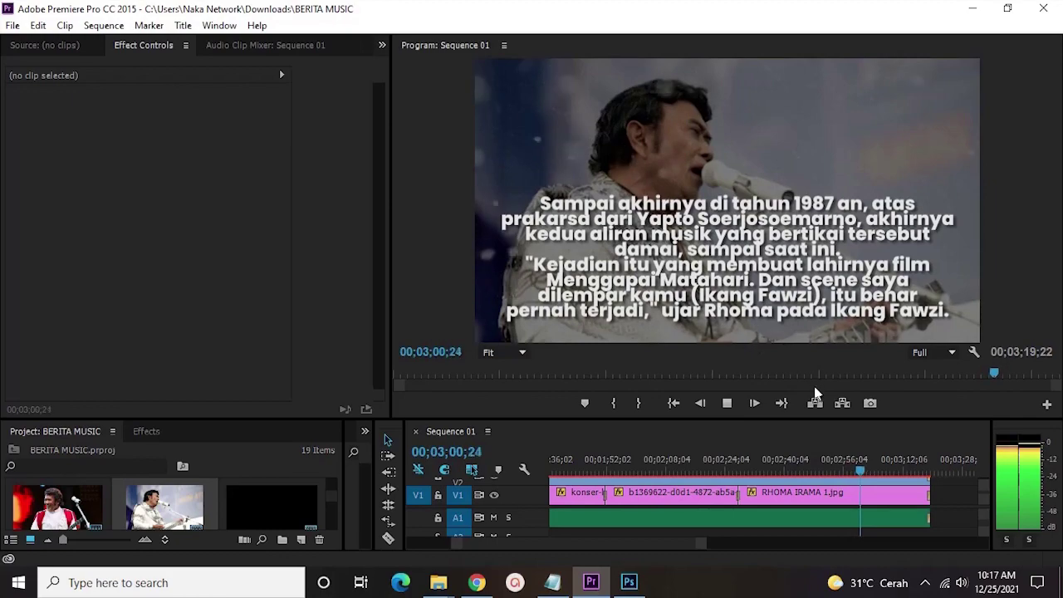
drag(832, 420, 820, 395)
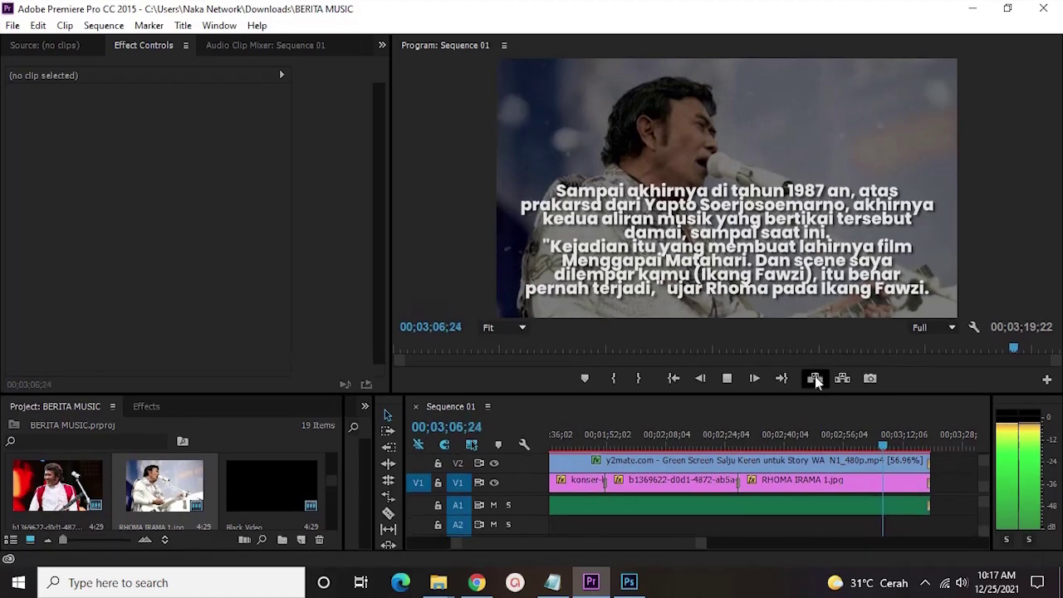
drag(702, 544, 651, 537)
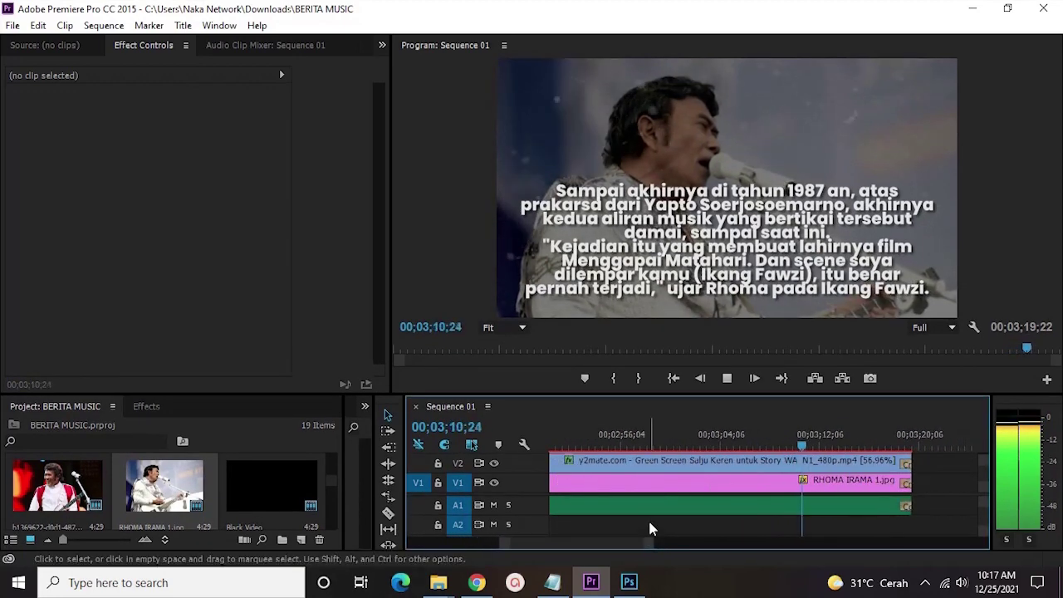
scroll(773, 498, down, 1)
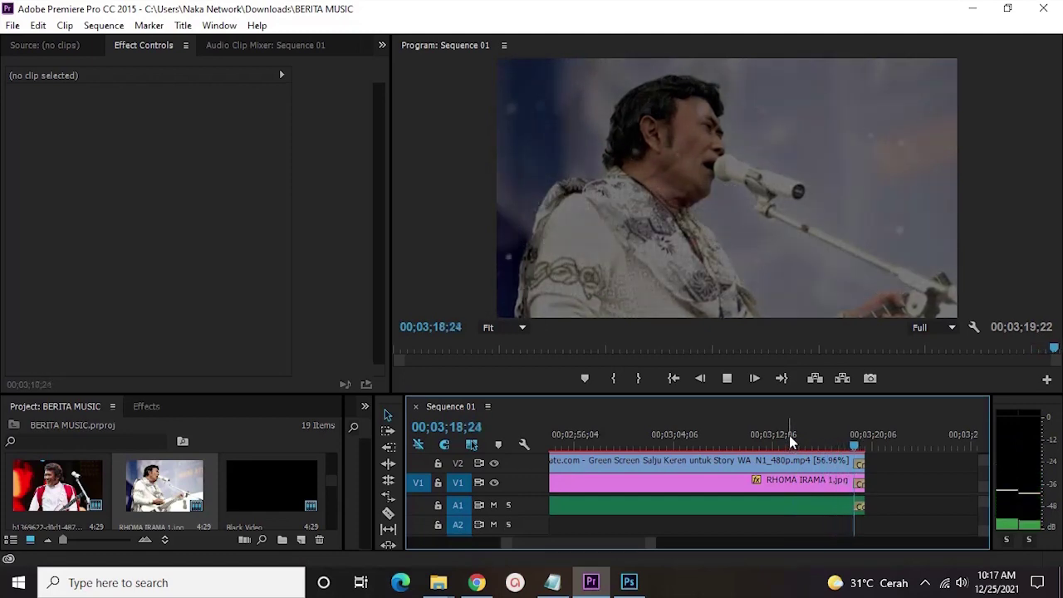
Place the playhead at 00;00;13;18 and enlarge the timeline area to show all tracks
click(676, 380)
click(719, 432)
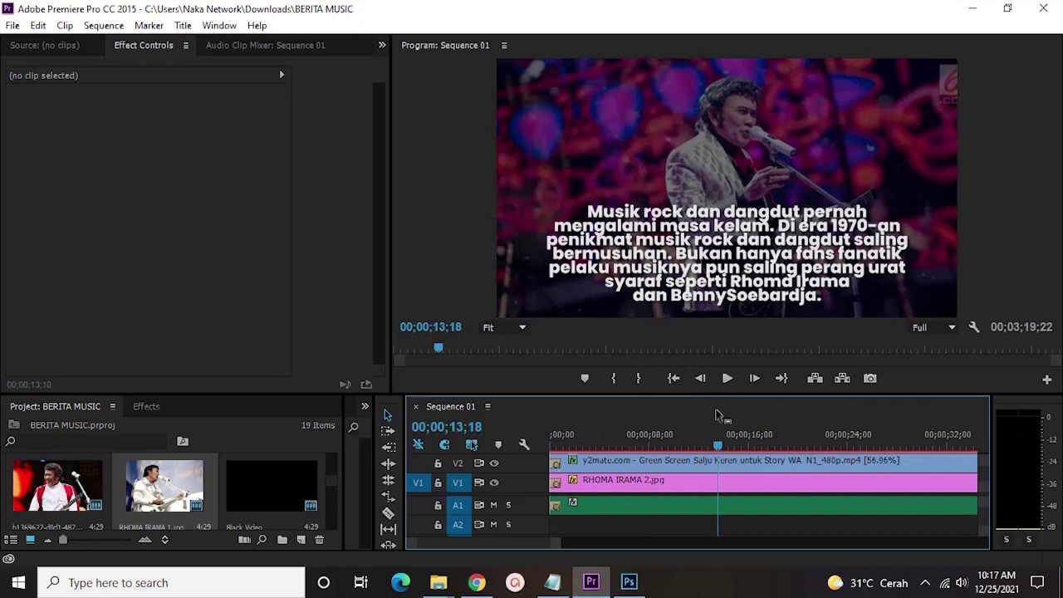
drag(559, 543, 779, 520)
drag(719, 396, 711, 330)
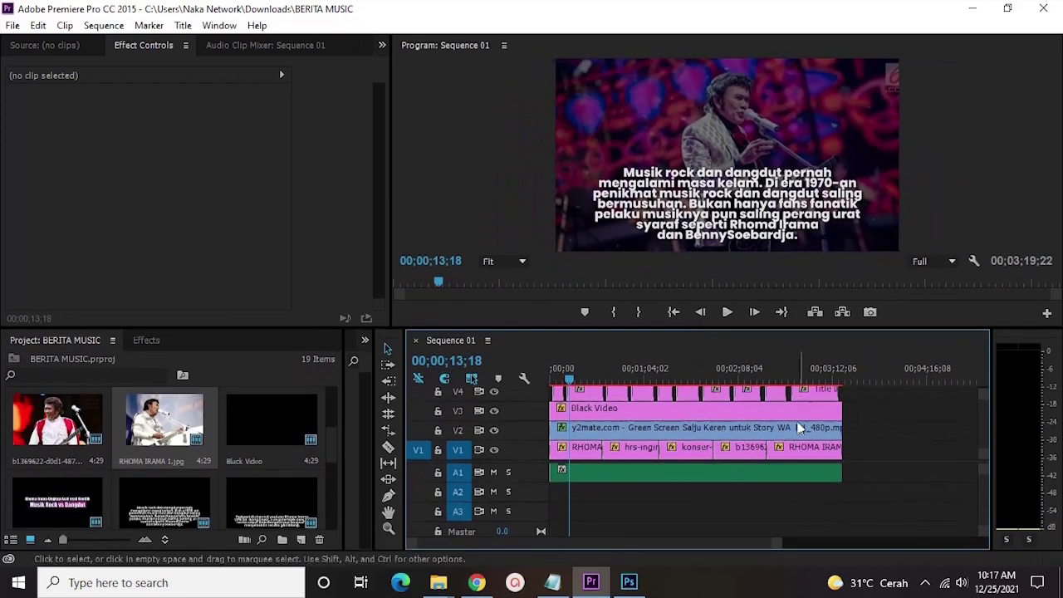
click(581, 449)
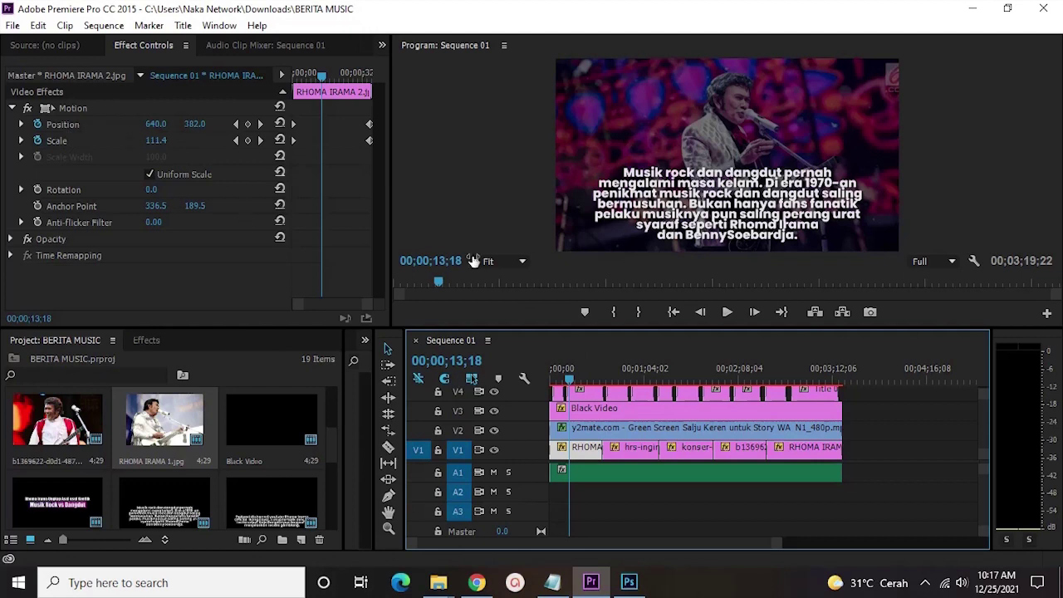
click(676, 520)
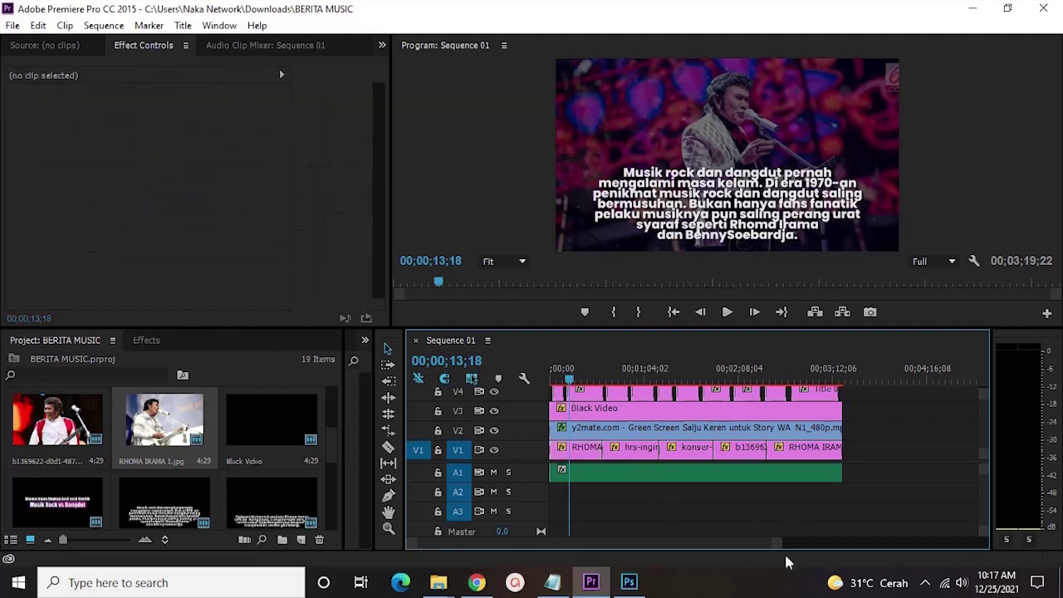
drag(781, 550, 723, 546)
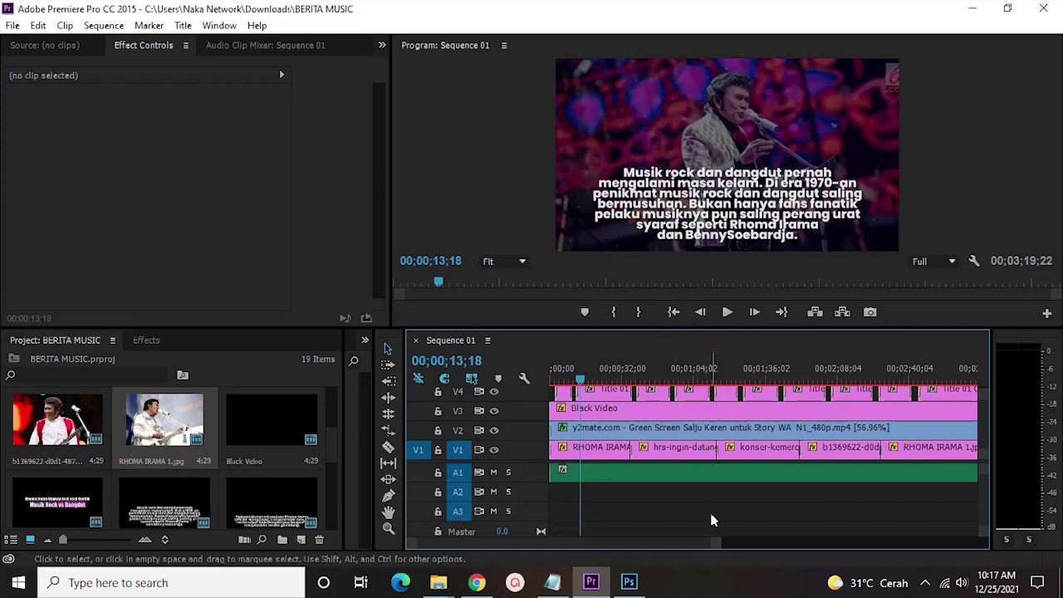
drag(716, 546, 768, 521)
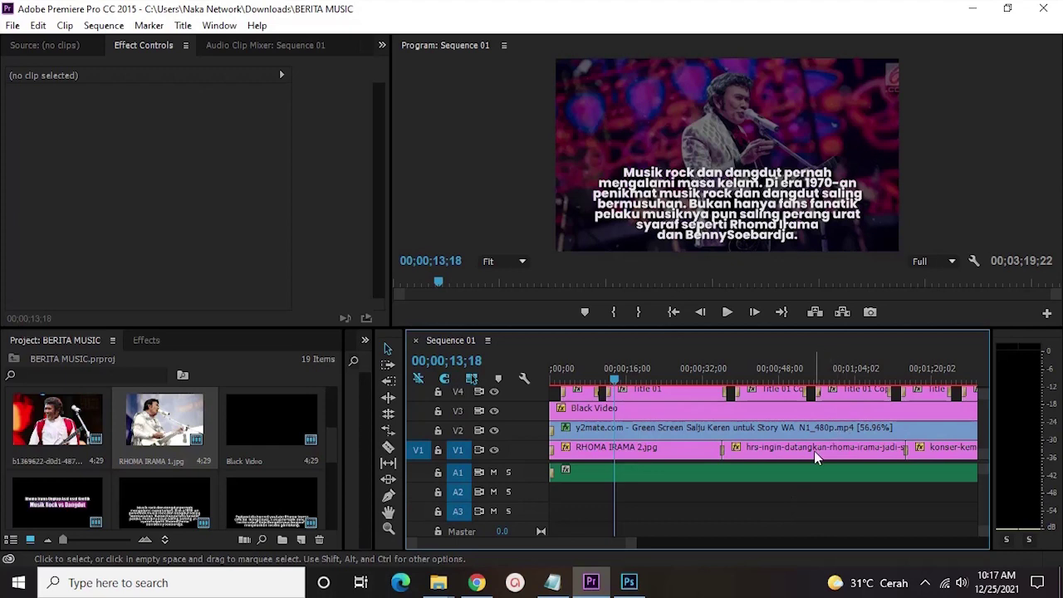
key(minus)
key(minus)
key(minus)
key(minus)
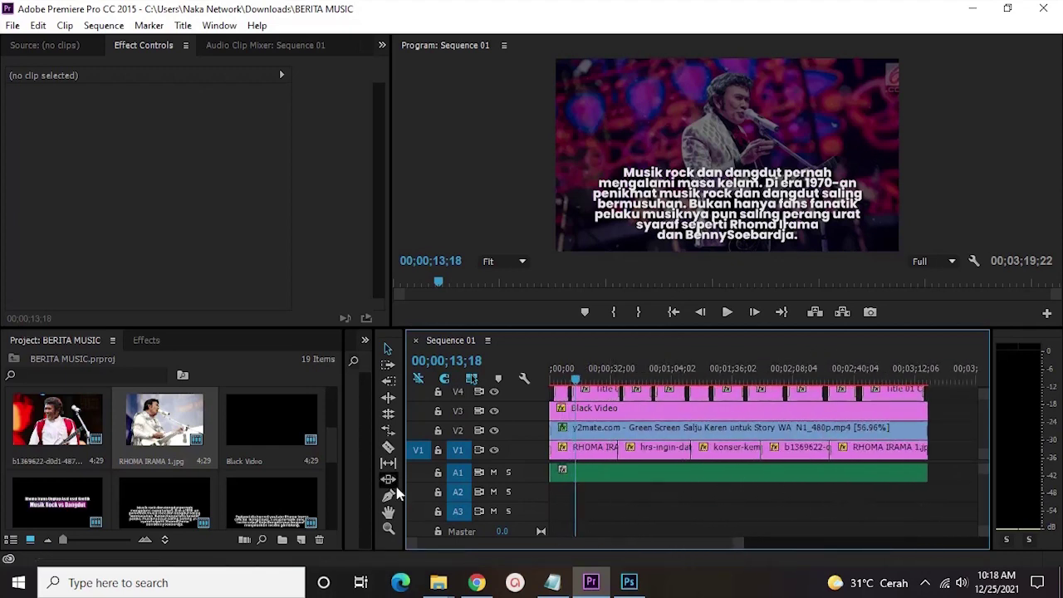
drag(947, 490, 551, 389)
click(861, 517)
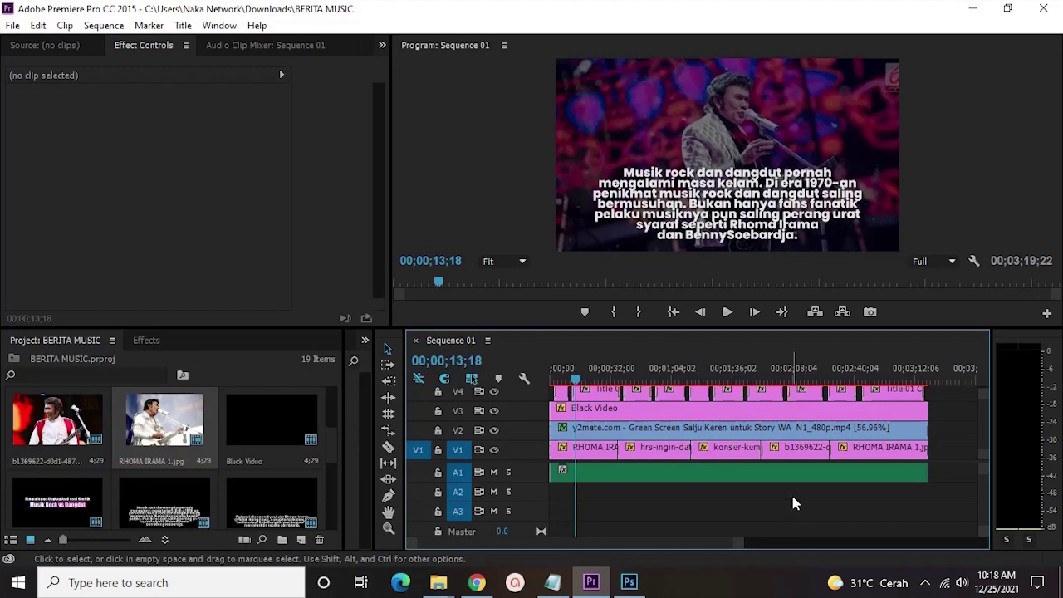
Open the export settings for Sequence 01 and choose Downloads as the output file's folder
key(ctrl+m)
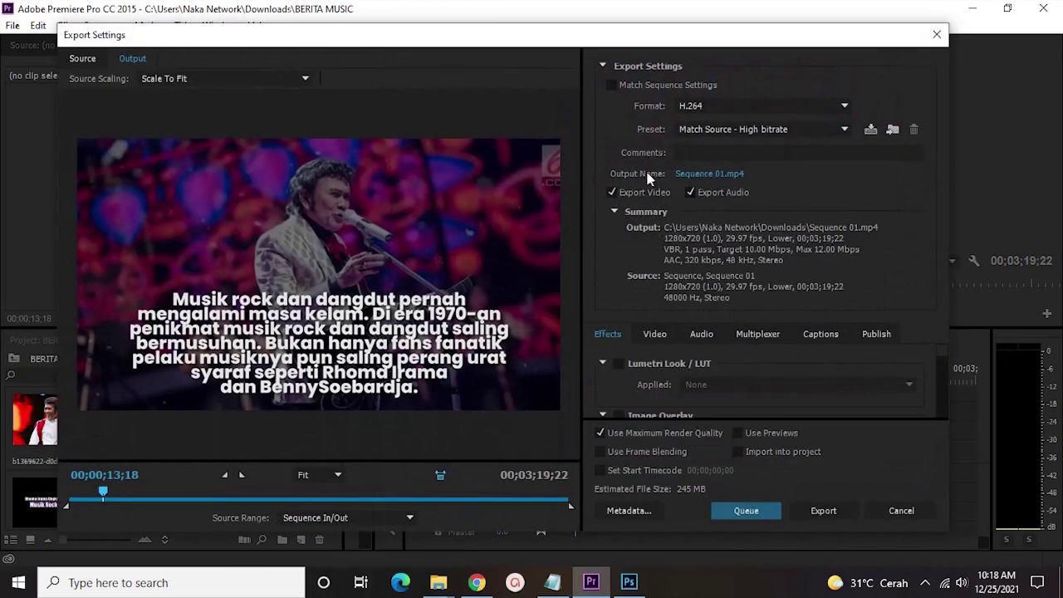
click(698, 176)
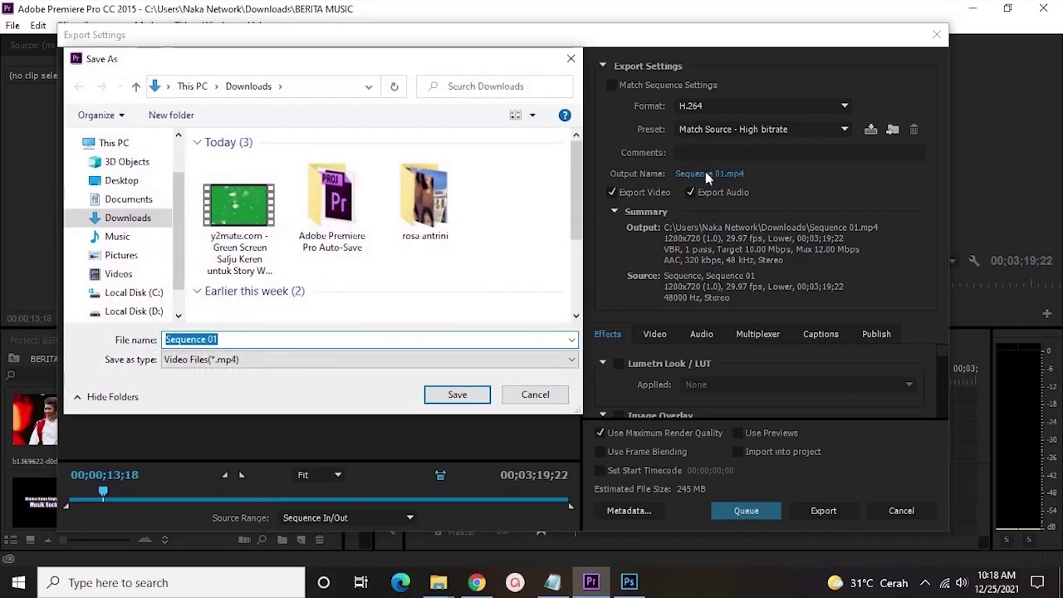
click(150, 239)
click(137, 218)
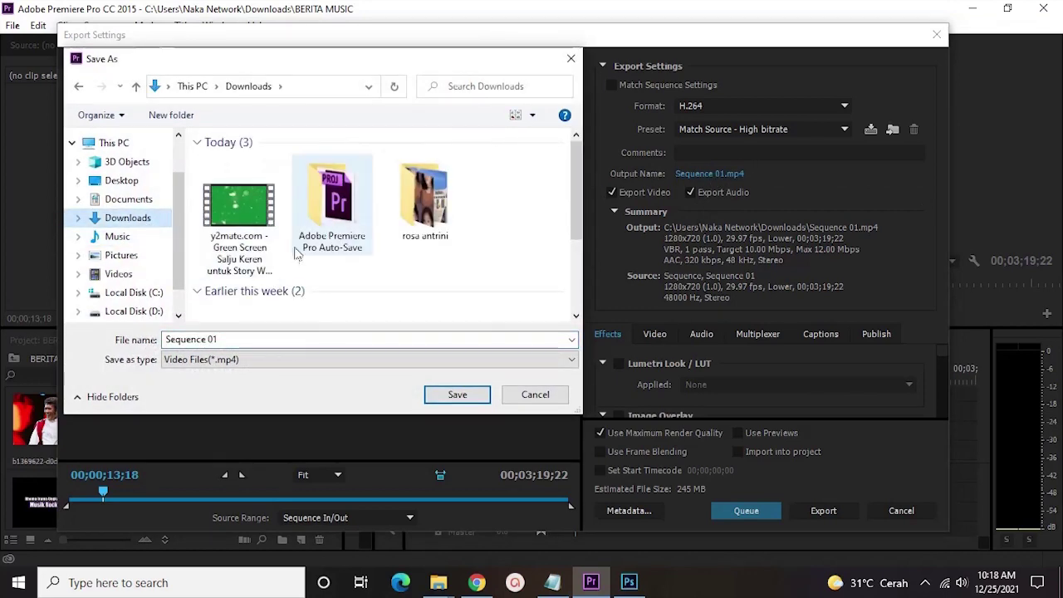
Enter BERITA MUSIC RHOMA IRAMA as the exported video's file name
click(242, 341)
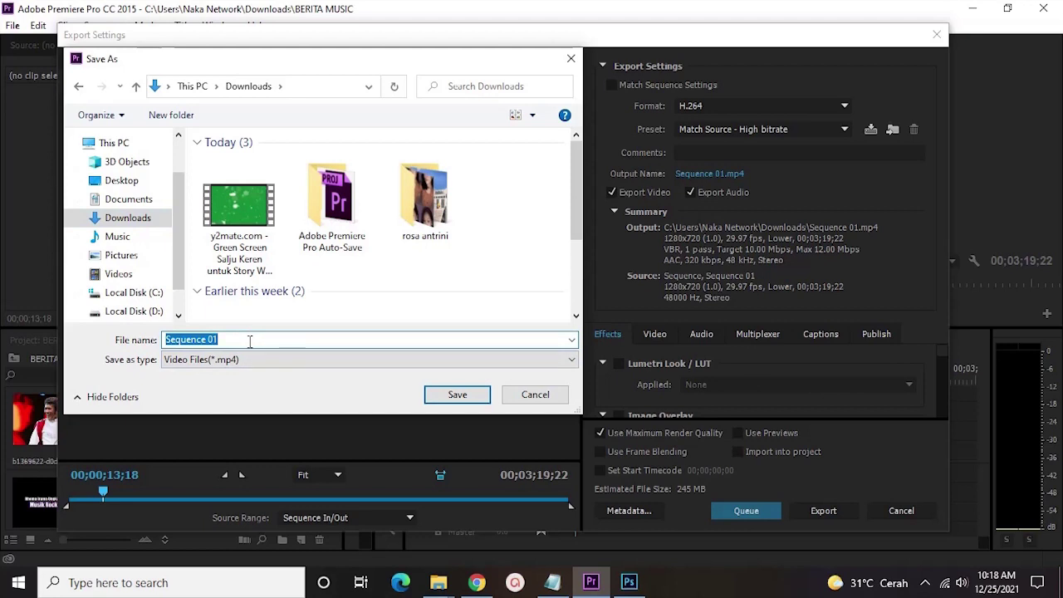
text(BERI)
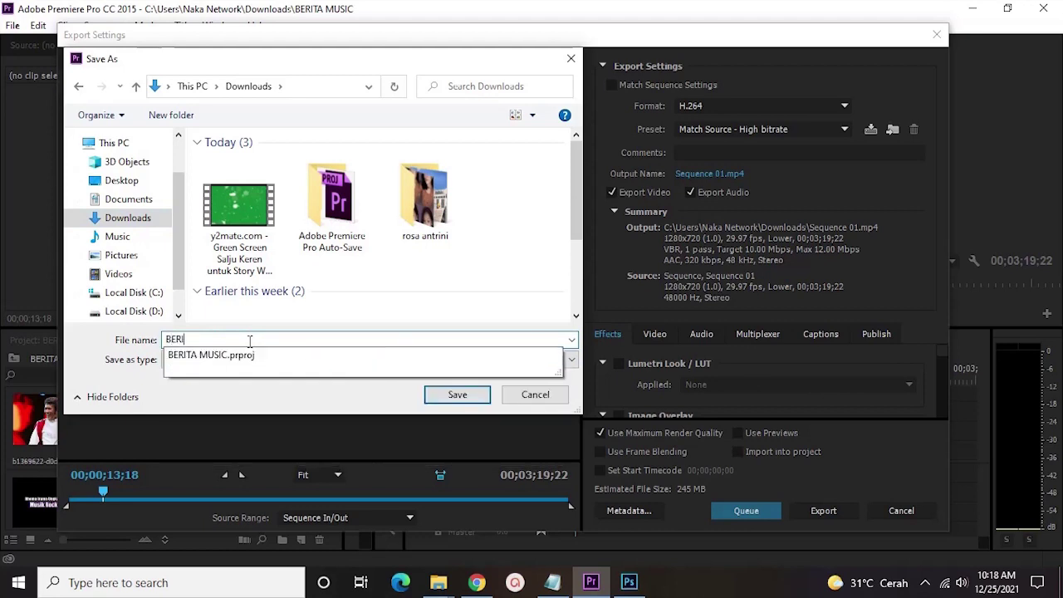
text(TA MUSIC RHOMA IRAMA)
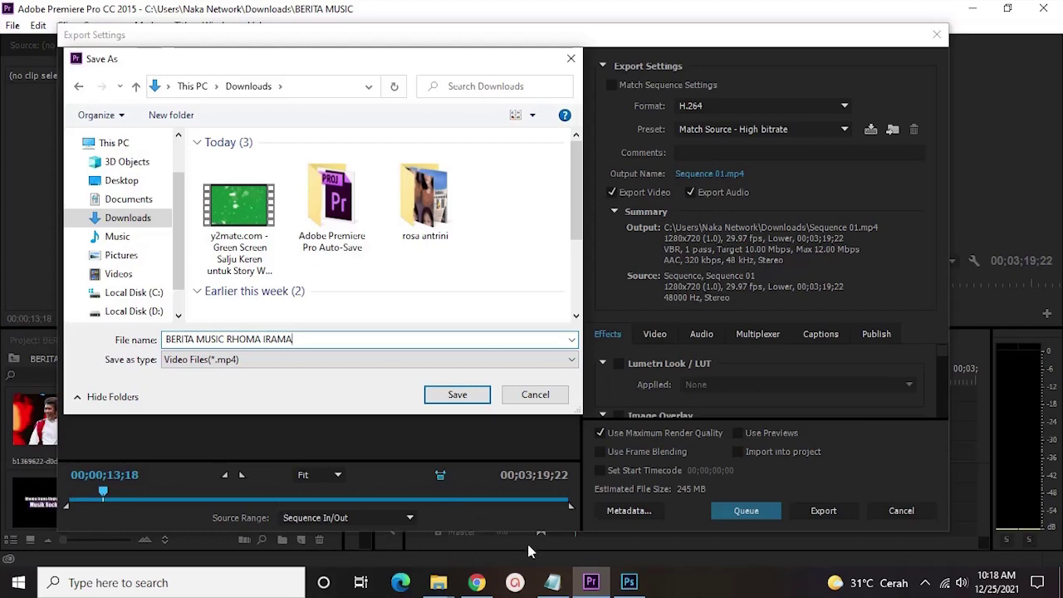
Name the output with the headline copied from Notepad, "Rhoma Irama Ungkap Asal-usul Konflik Musik Rock vs Dangdut", and start the export
click(552, 582)
drag(365, 41, 3, 50)
key(ctrl+c)
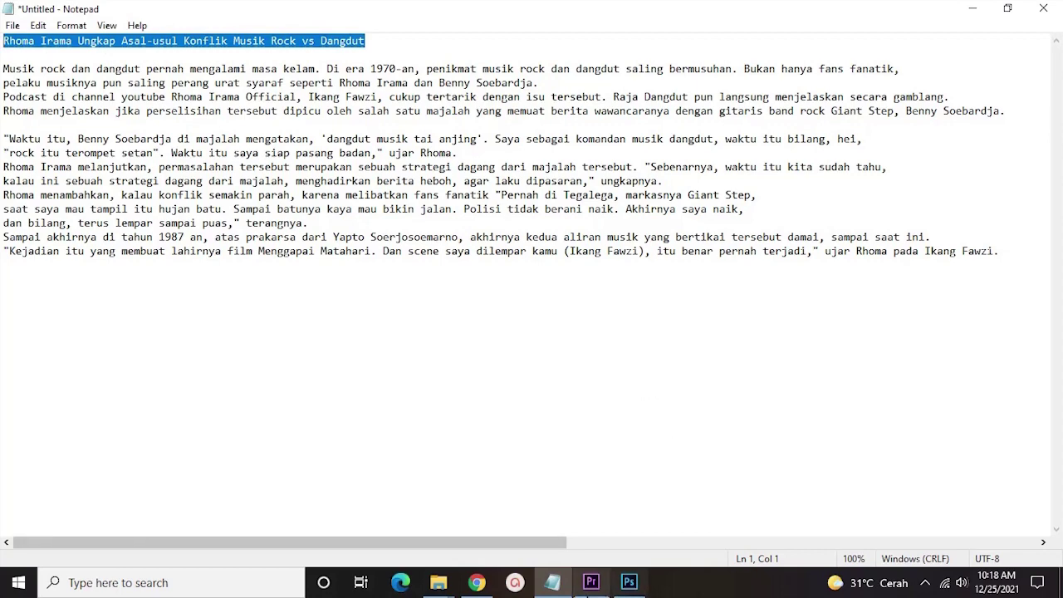
click(591, 582)
key(ctrl+v)
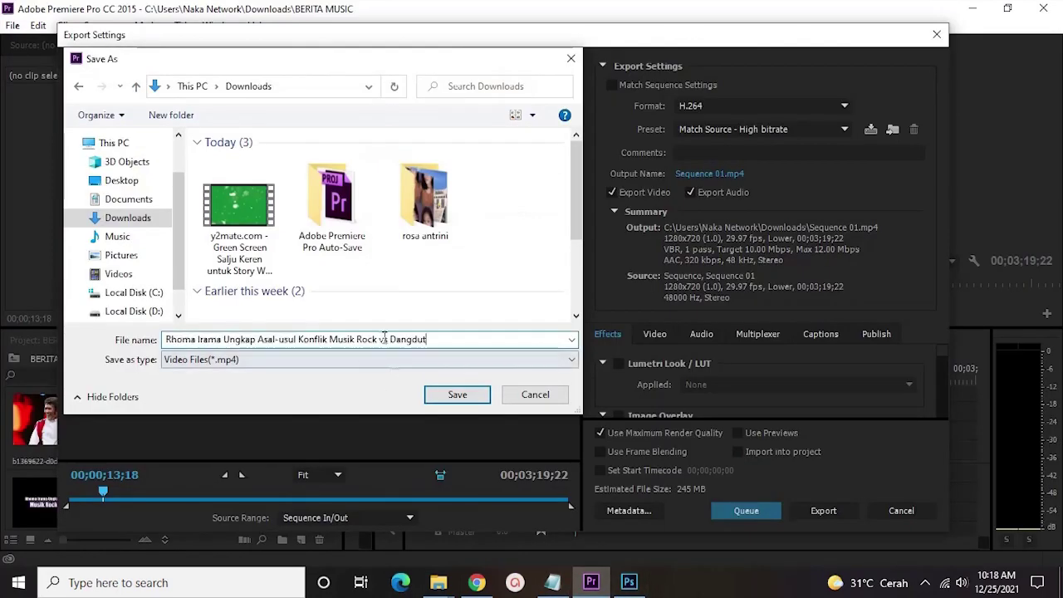
click(458, 395)
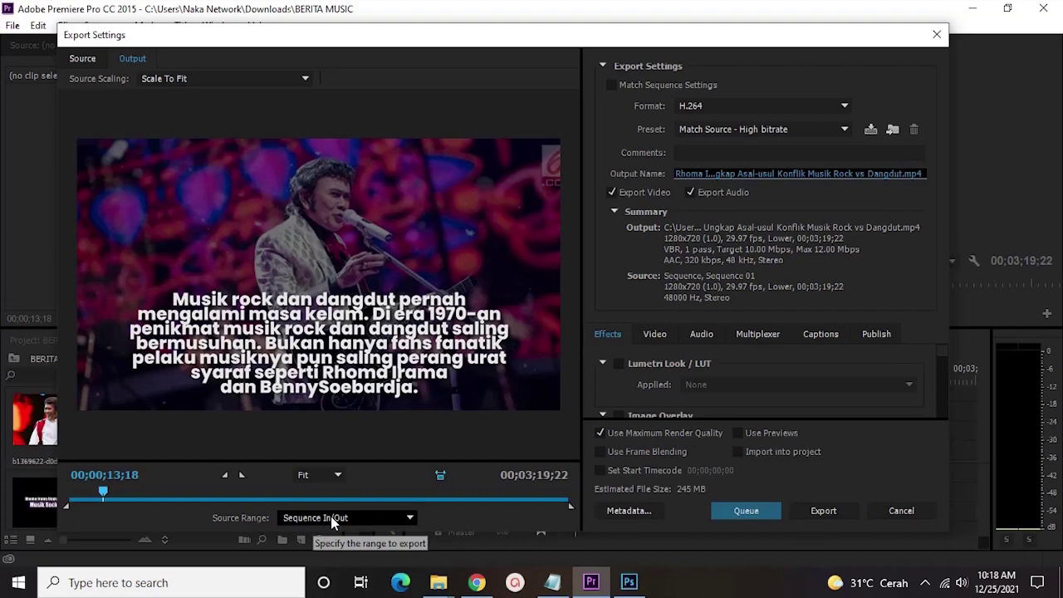
click(824, 513)
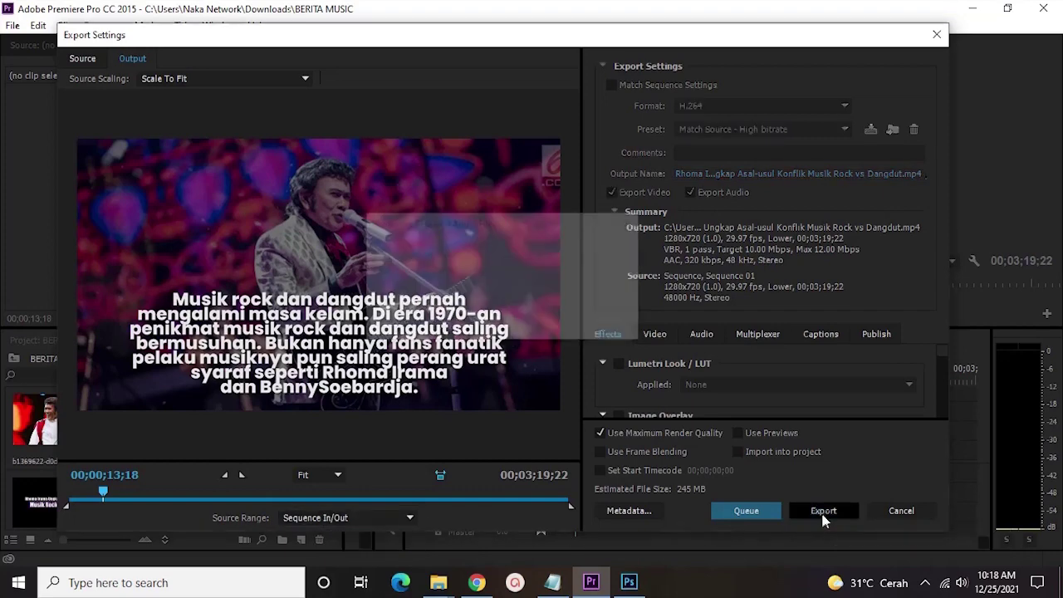
Switch to Photoshop, show JUDUL's black Background layer, and open the hrs-ingin-datangkan-rhoma-irama photo and RHOMA IRAMA 1 from Downloads
click(629, 582)
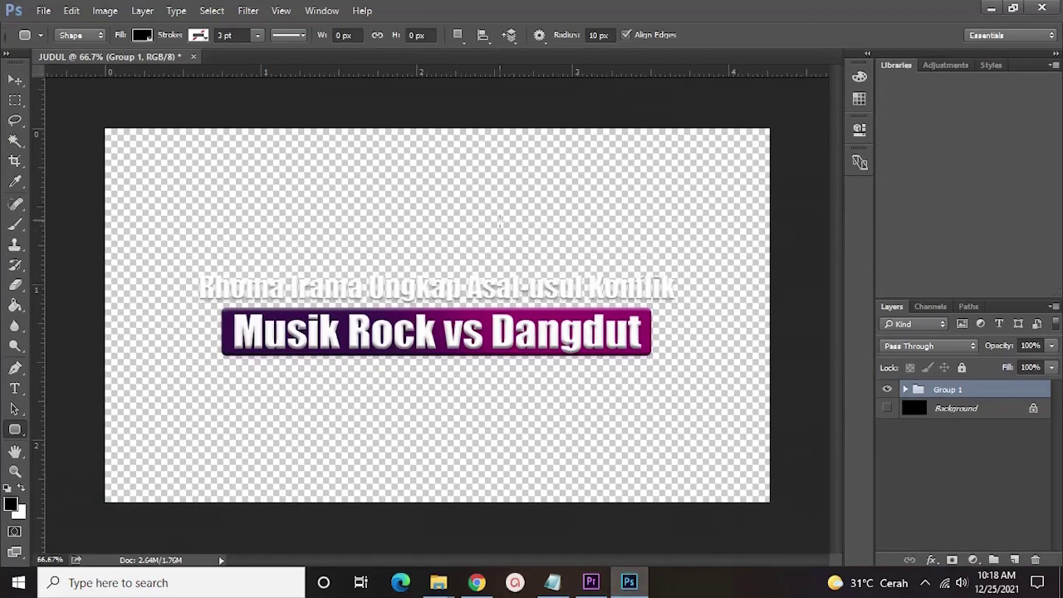
click(886, 409)
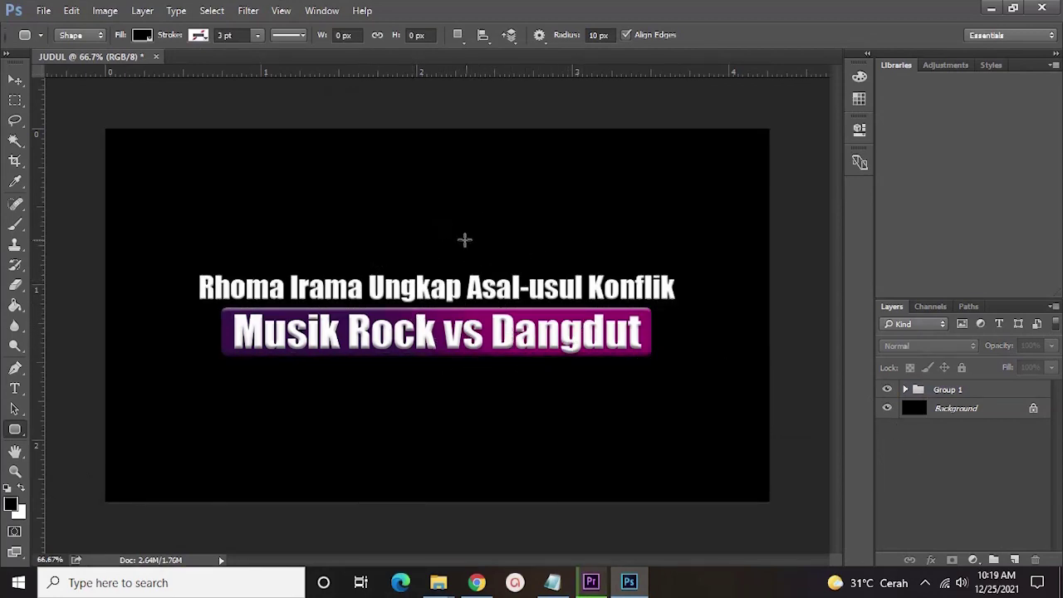
key(ctrl+o)
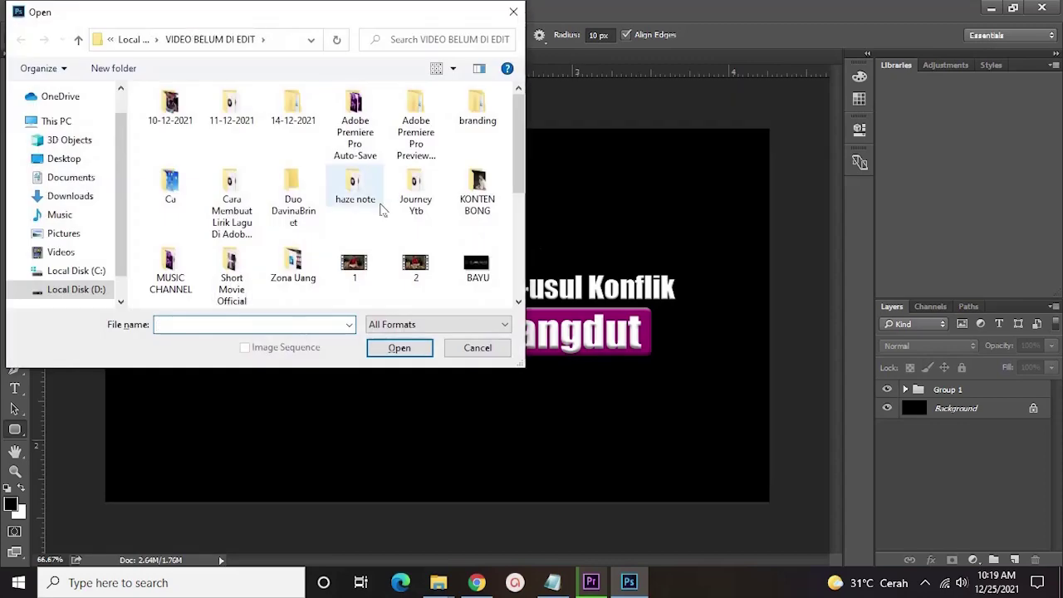
click(71, 196)
scroll(396, 202, down, 5)
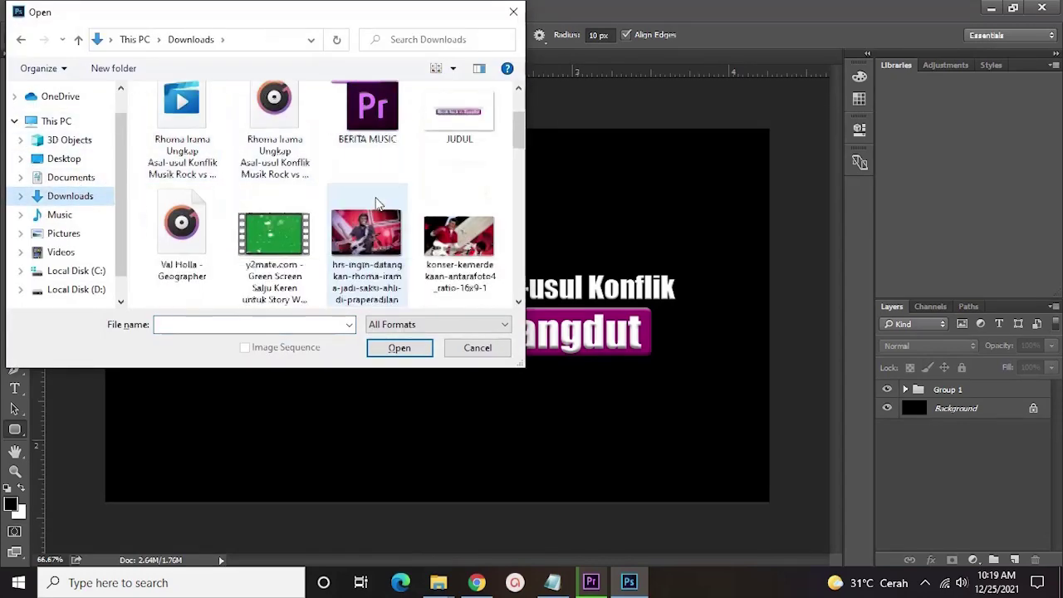
scroll(396, 202, up, 2)
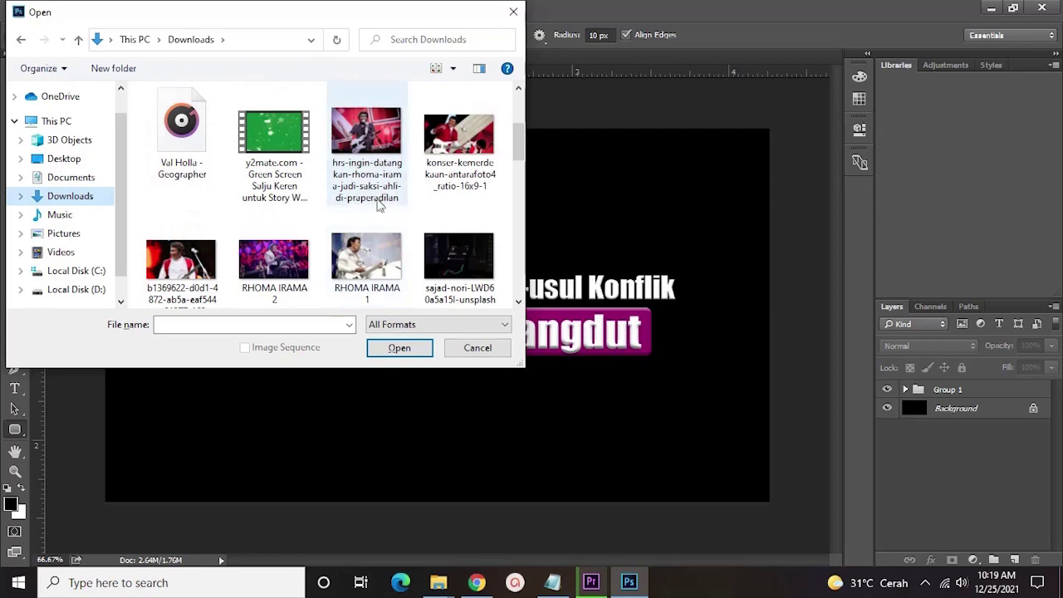
click(392, 152)
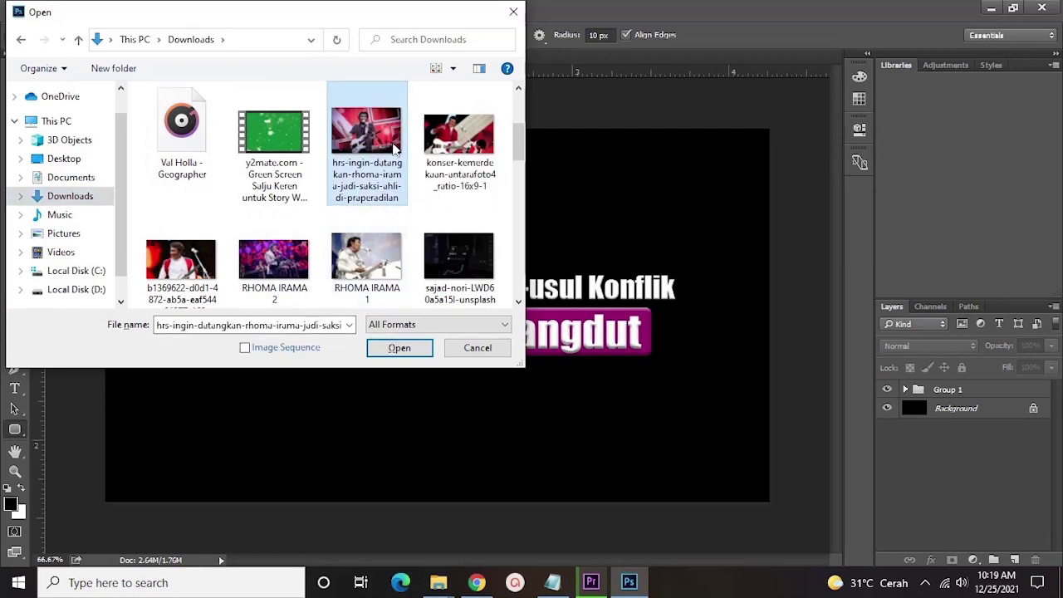
ctrl+click(392, 246)
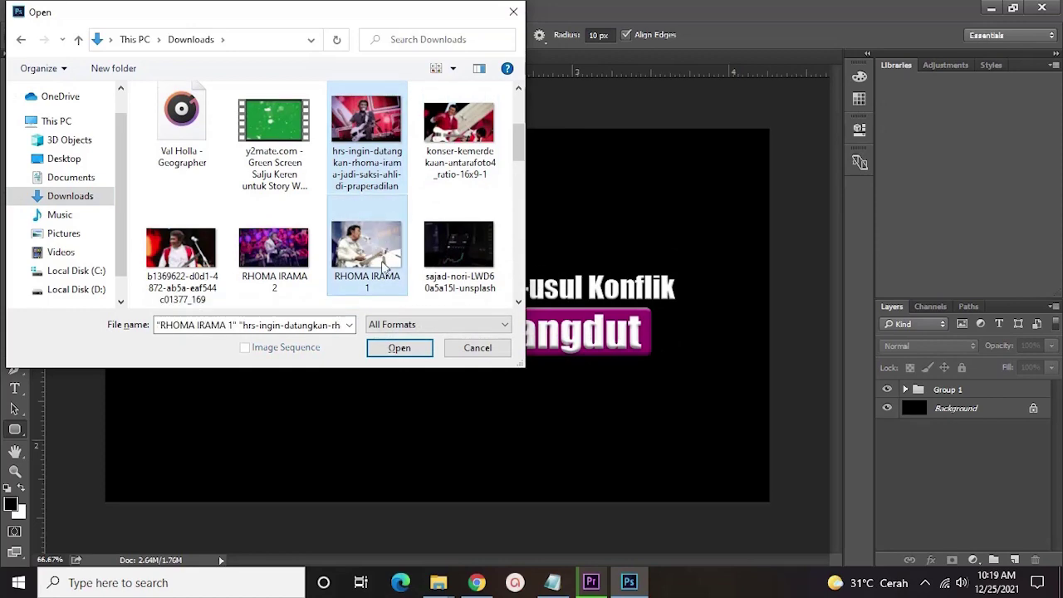
click(399, 345)
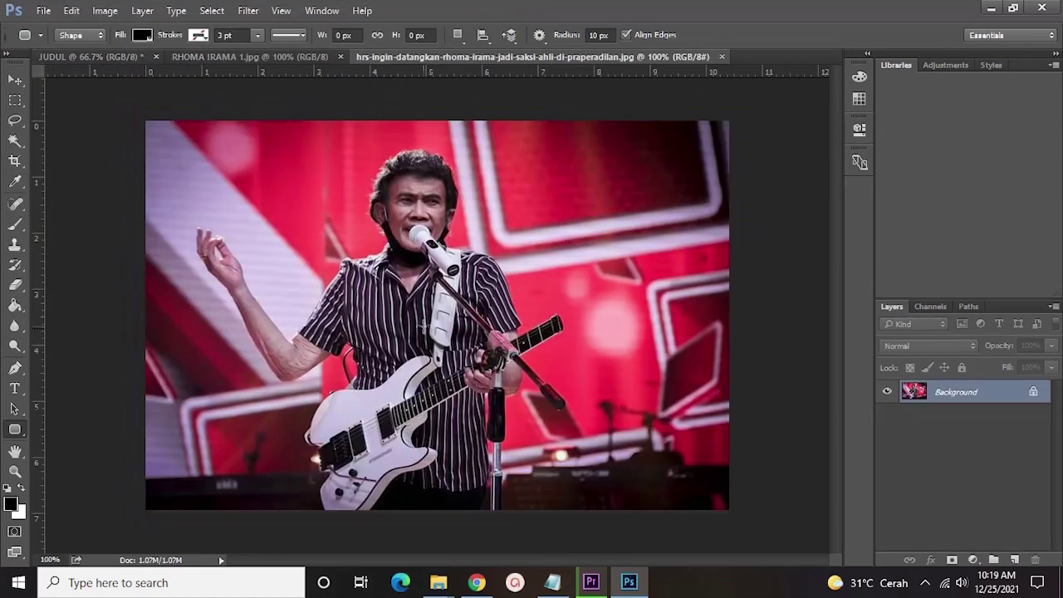
Copy the entire hrs-ingin-datangkan-rhoma-irama photo into JUDUL and enlarge it to about 148% so it fills the canvas height
key(ctrl+a)
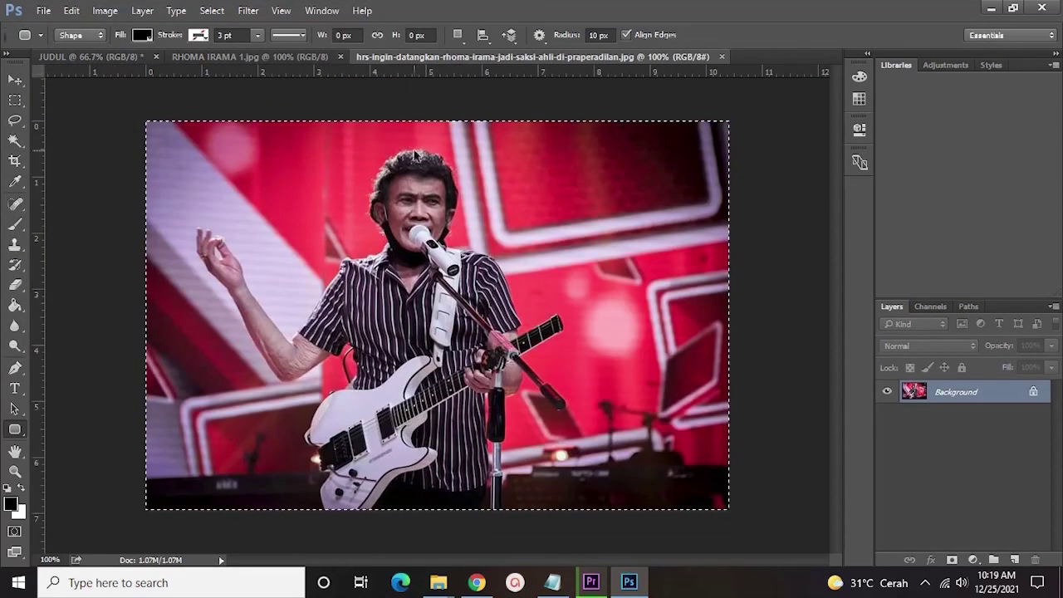
click(110, 53)
key(ctrl+v)
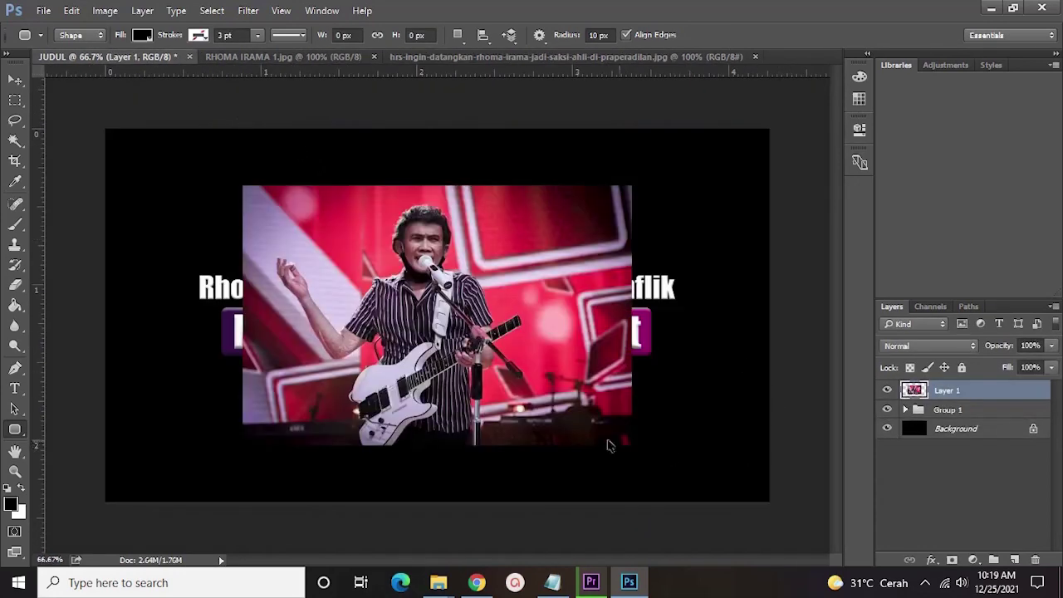
key(ctrl+t)
drag(630, 446, 727, 508)
drag(243, 183, 133, 157)
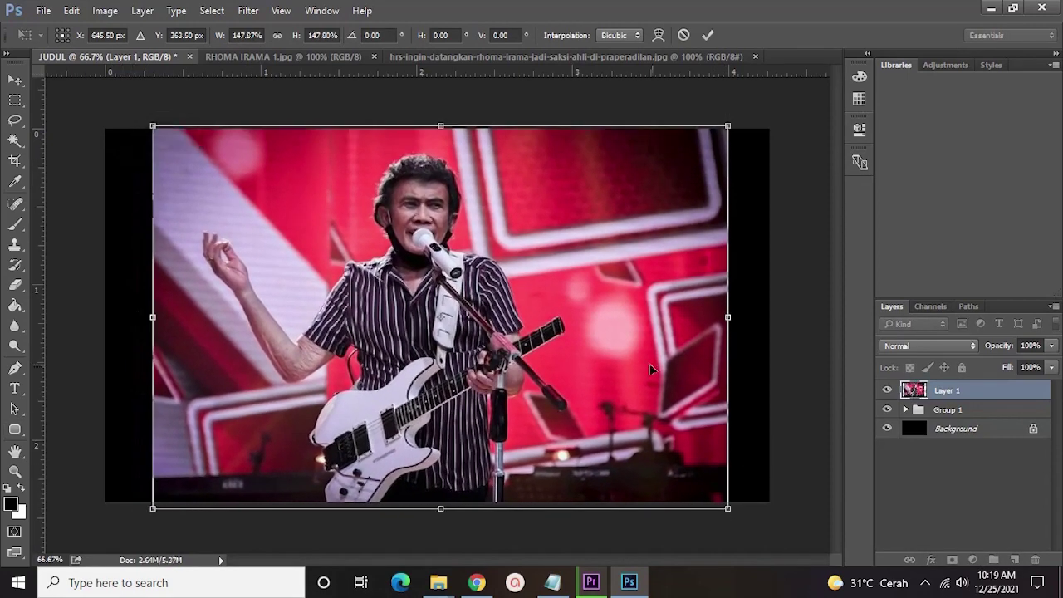
key(Return)
Hide the Group 1 title and move the Layer 1 photo flush with the canvas's left edge
key(u)
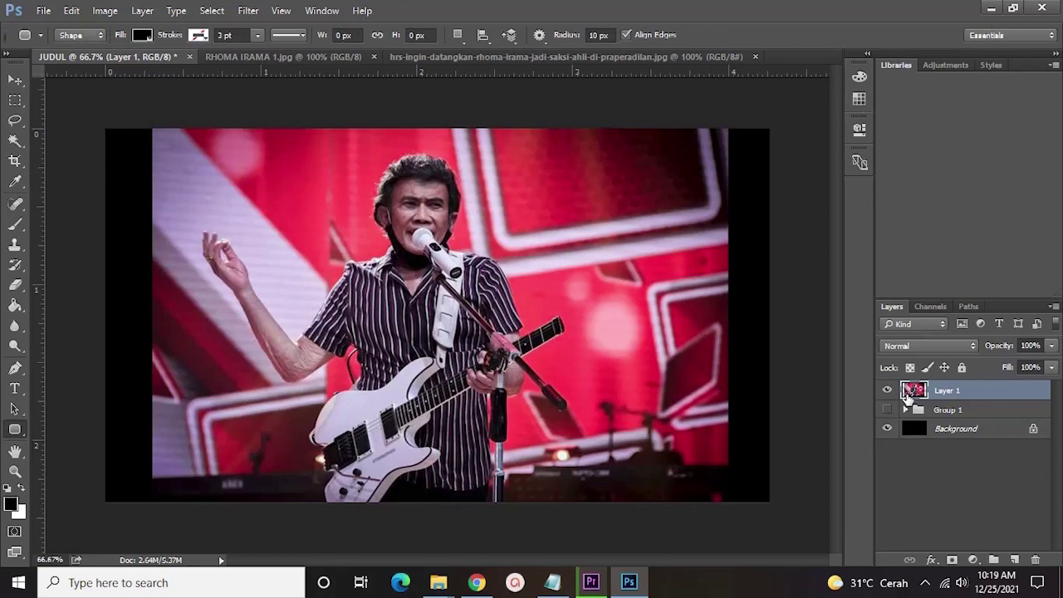
key(ctrl+t)
drag(606, 352, 557, 348)
key(Return)
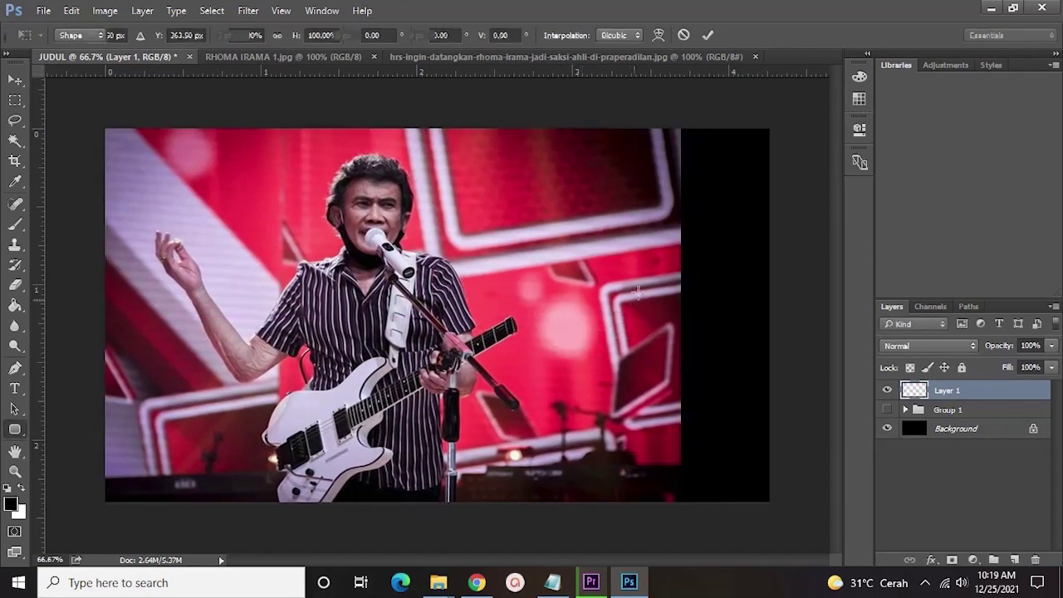
Fade the right side of the Layer 1 photo into black with a soft 900 px Eraser, and close its source document
drag(19, 284, 58, 286)
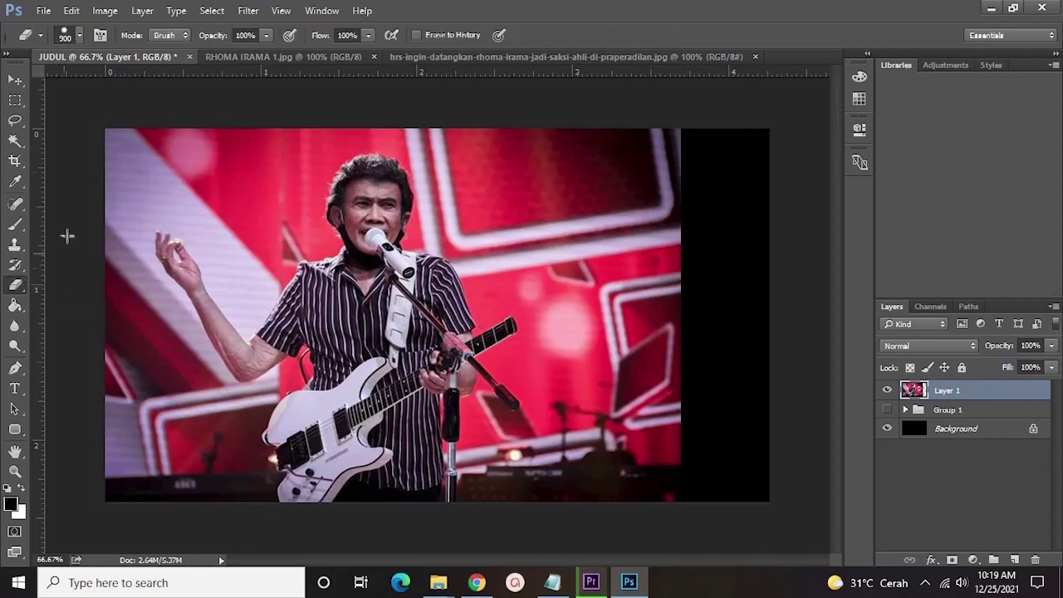
click(79, 36)
click(138, 191)
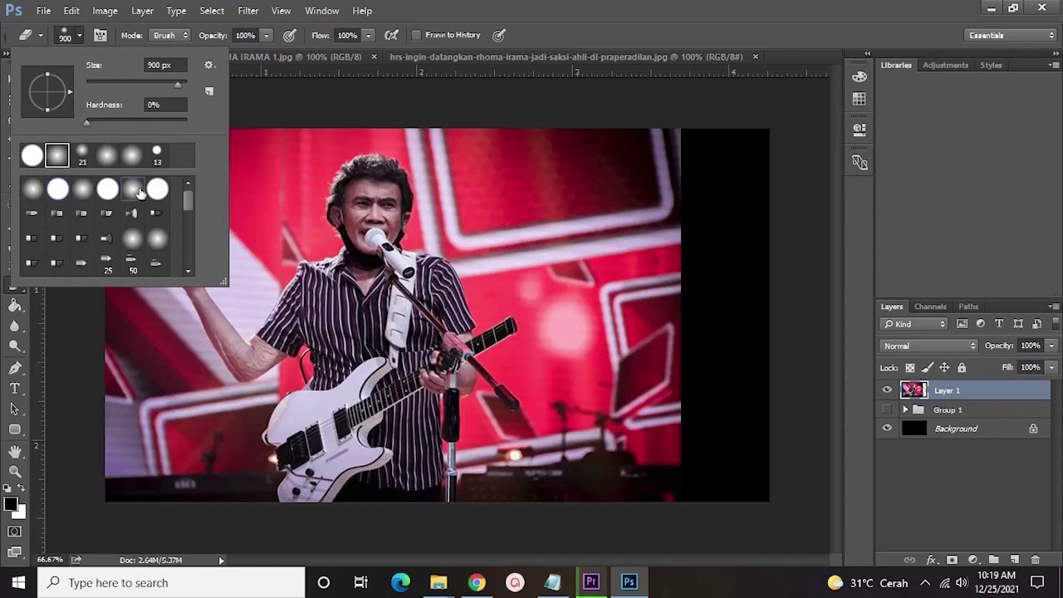
mouse_move(694, 133)
mouse_down()
mouse_move(691, 484)
mouse_move(688, 255)
mouse_move(669, 129)
mouse_move(721, 390)
mouse_up()
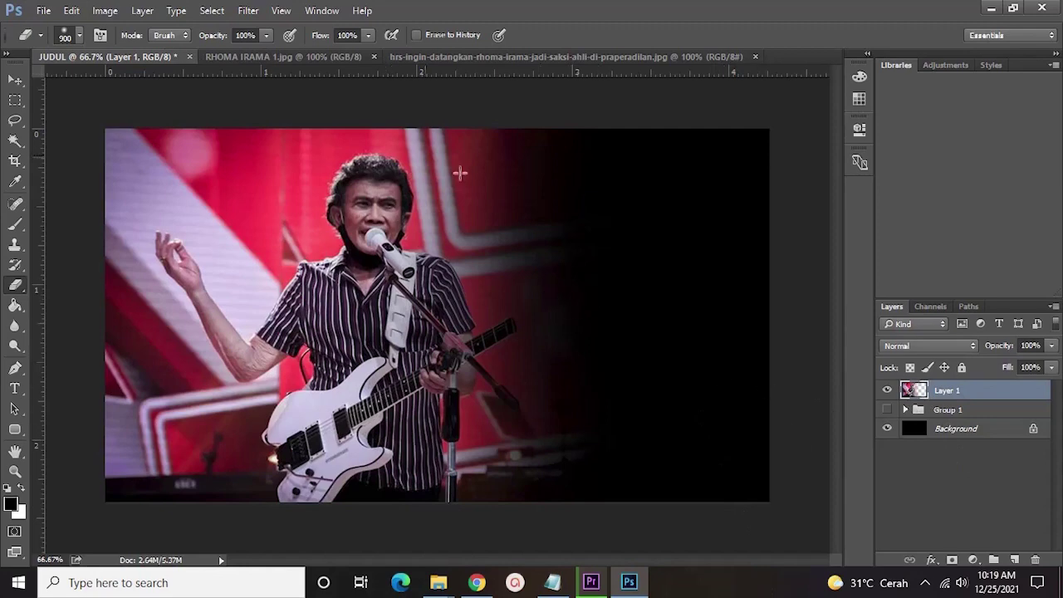
click(482, 56)
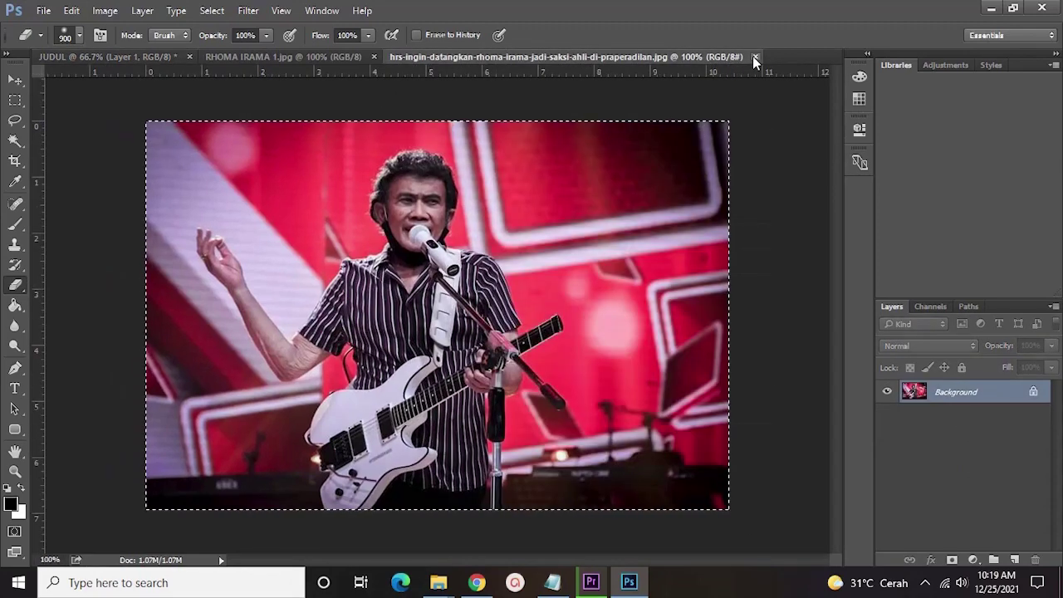
click(755, 57)
Try RHOMA IRAMA 1.jpg as a second photo in JUDUL, enlarged to about 119%, and delete its layer
click(324, 58)
key(ctrl+a)
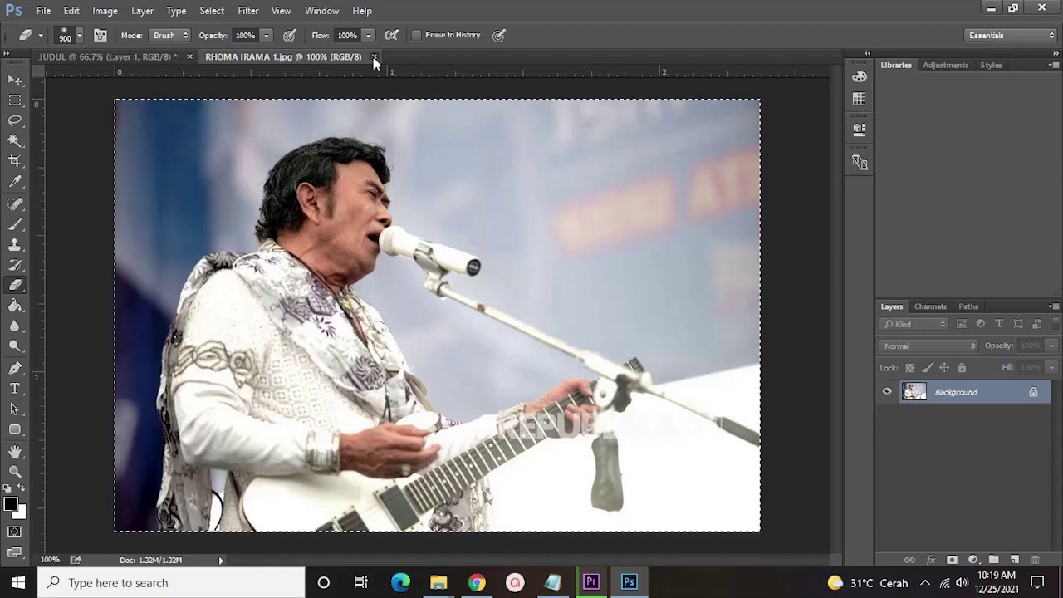
click(374, 56)
key(ctrl+v)
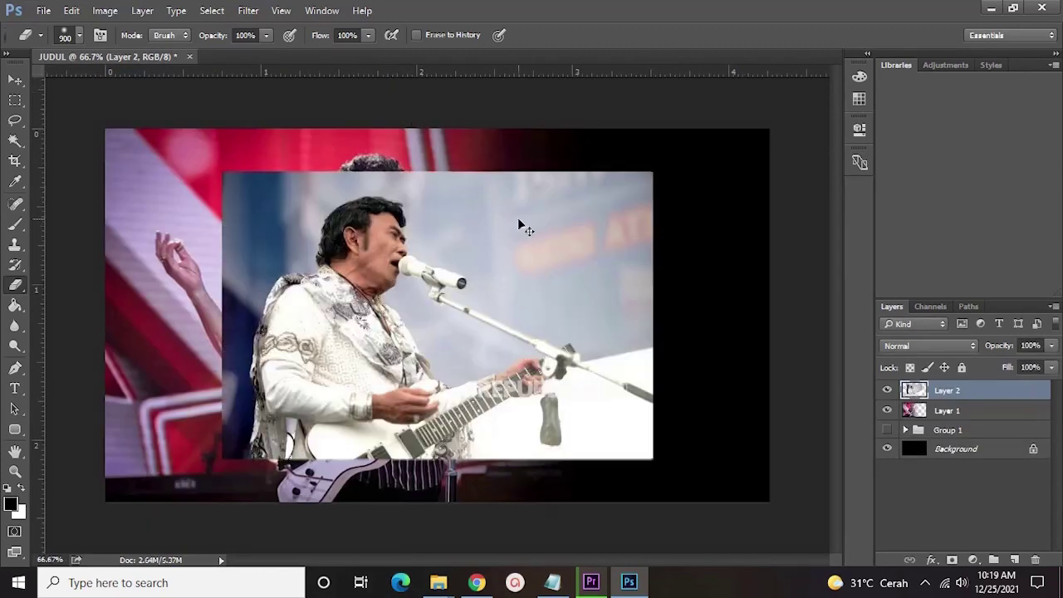
key(ctrl+t)
drag(654, 461, 735, 513)
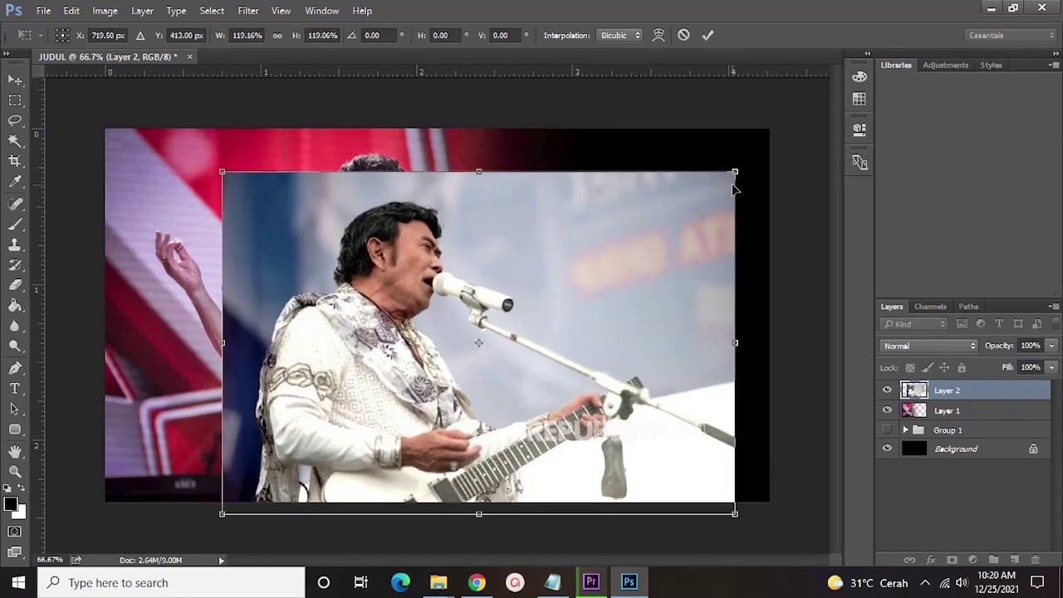
key(Return)
key(e)
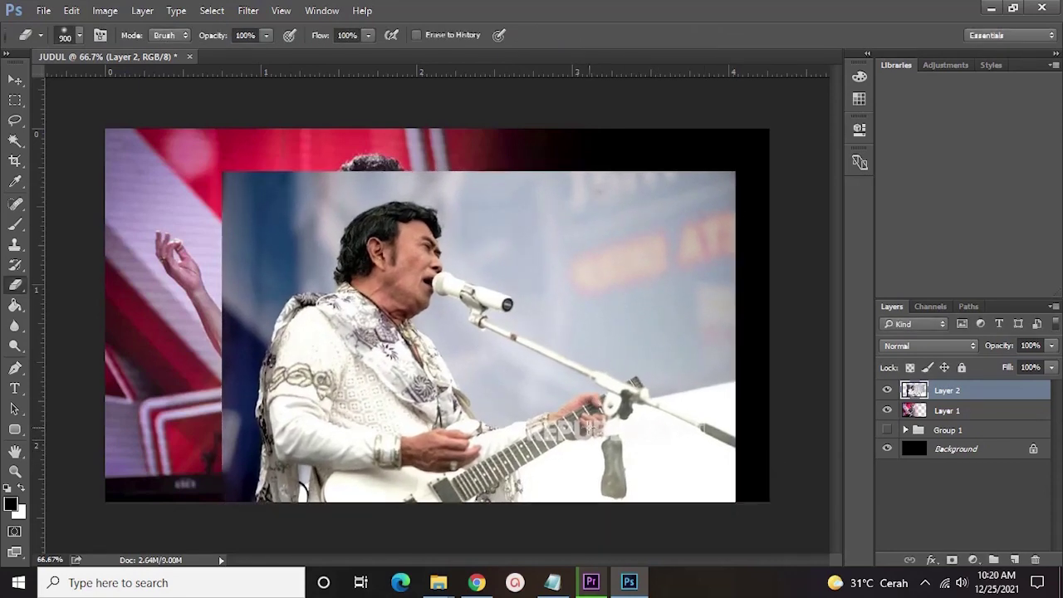
key(Delete)
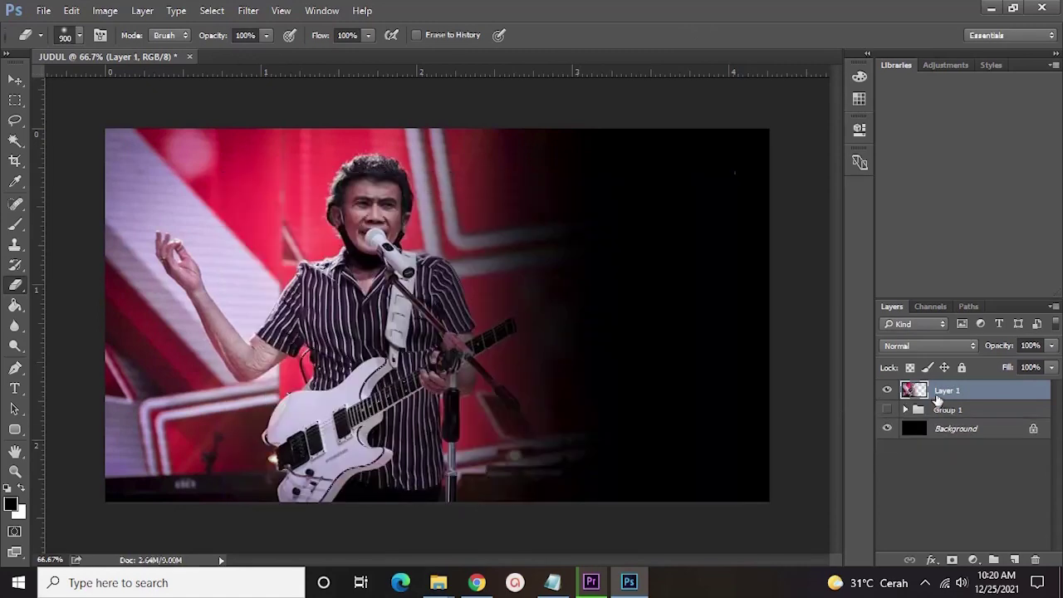
Copy the entire konser-kemerdekaan-antarafoto4_ratio-16x9-1 photo into JUDUL as a new layer and close its source document
key(ctrl+o)
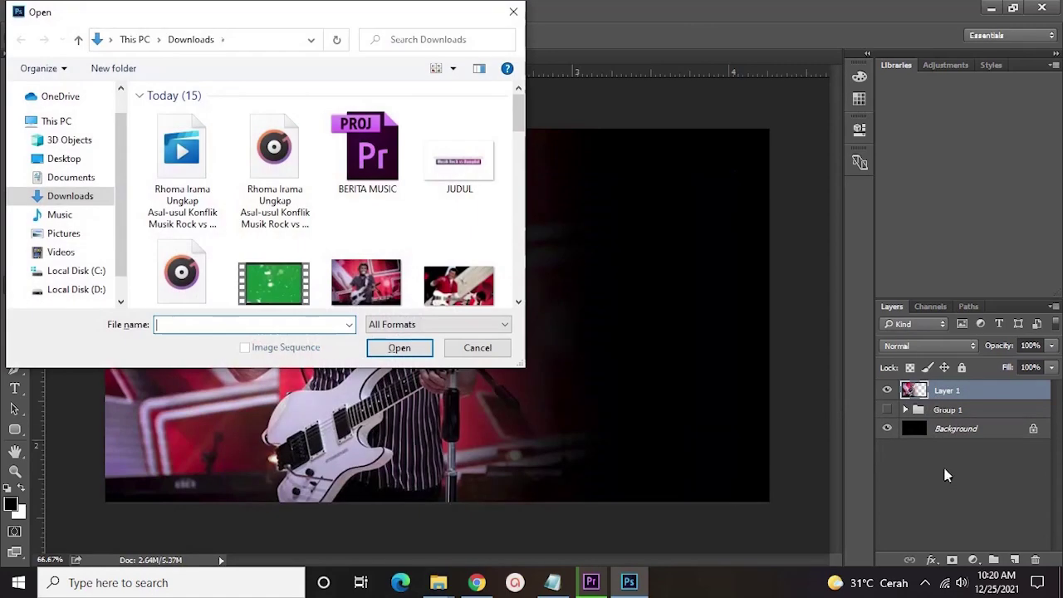
click(460, 281)
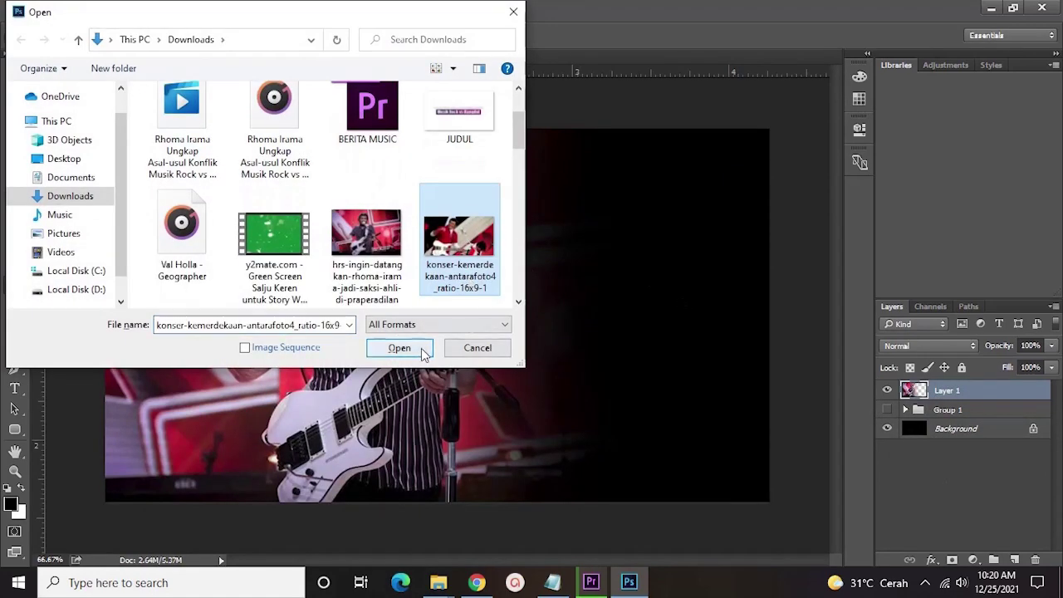
click(399, 348)
key(ctrl+a)
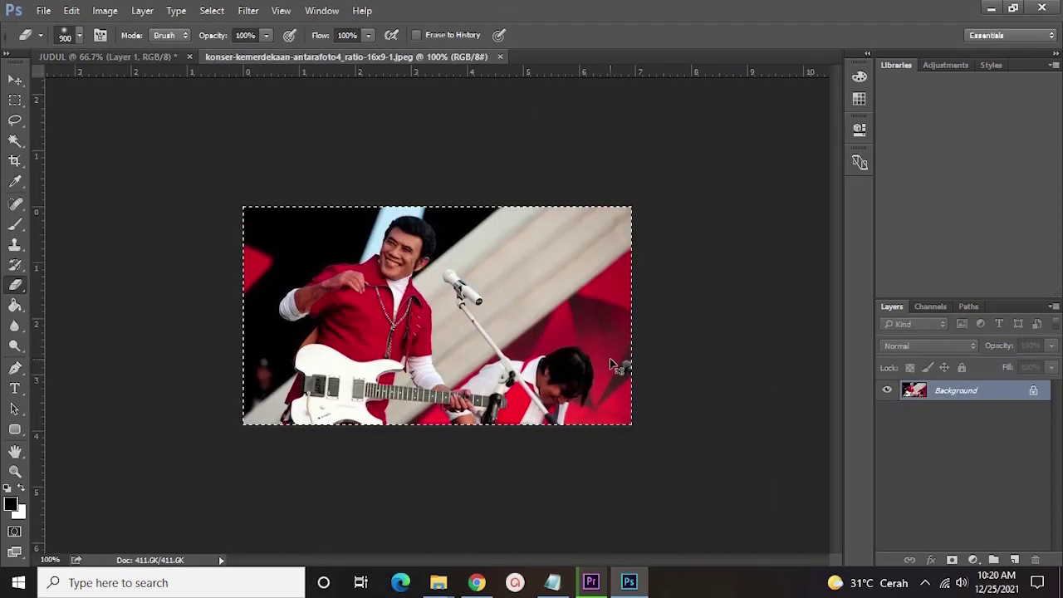
click(500, 57)
key(ctrl+v)
Enlarge the pasted Layer 2 photo until it covers the whole canvas, and place Layer 1 above it in the layer stack
key(ctrl+t)
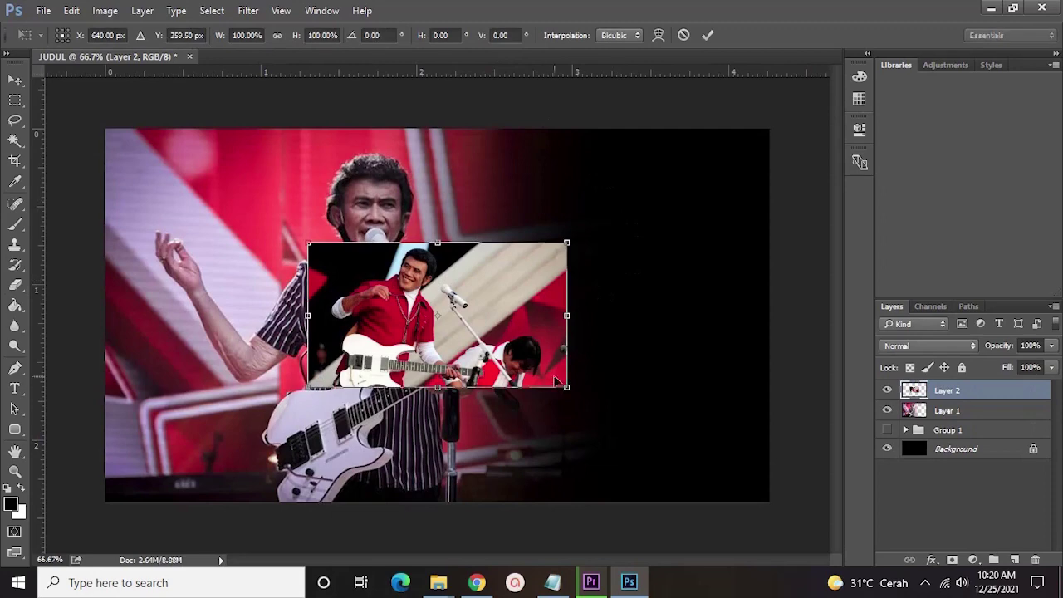
drag(569, 391, 784, 509)
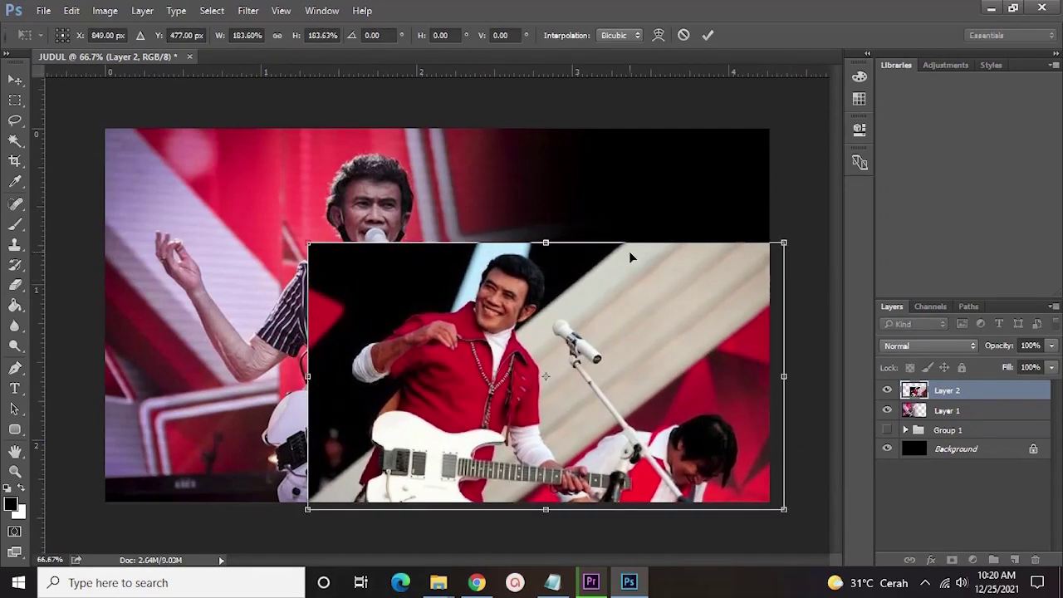
drag(305, 246, 94, 126)
key(Return)
key(e)
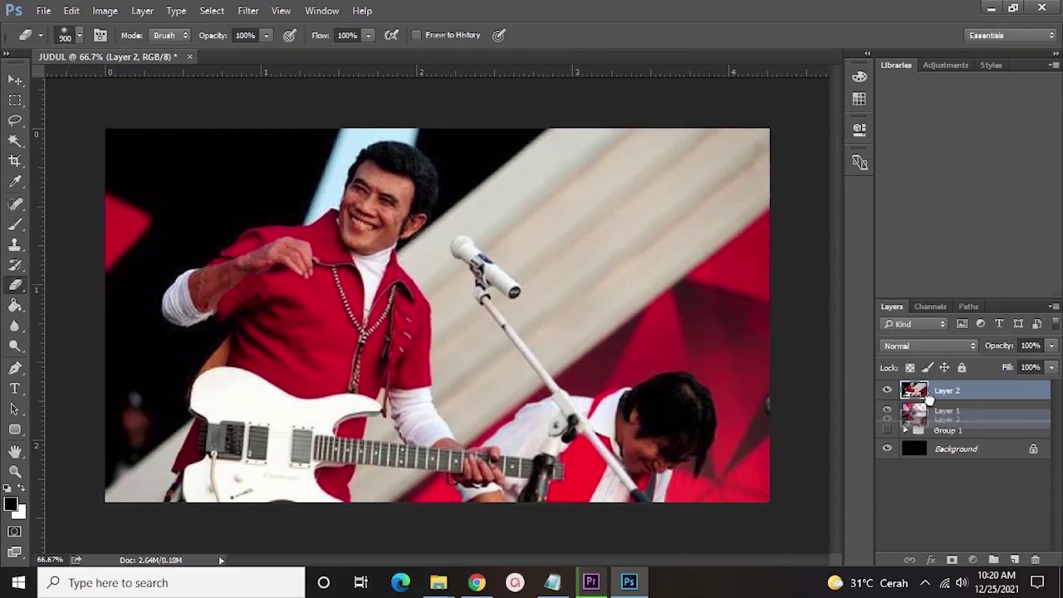
drag(916, 419, 924, 383)
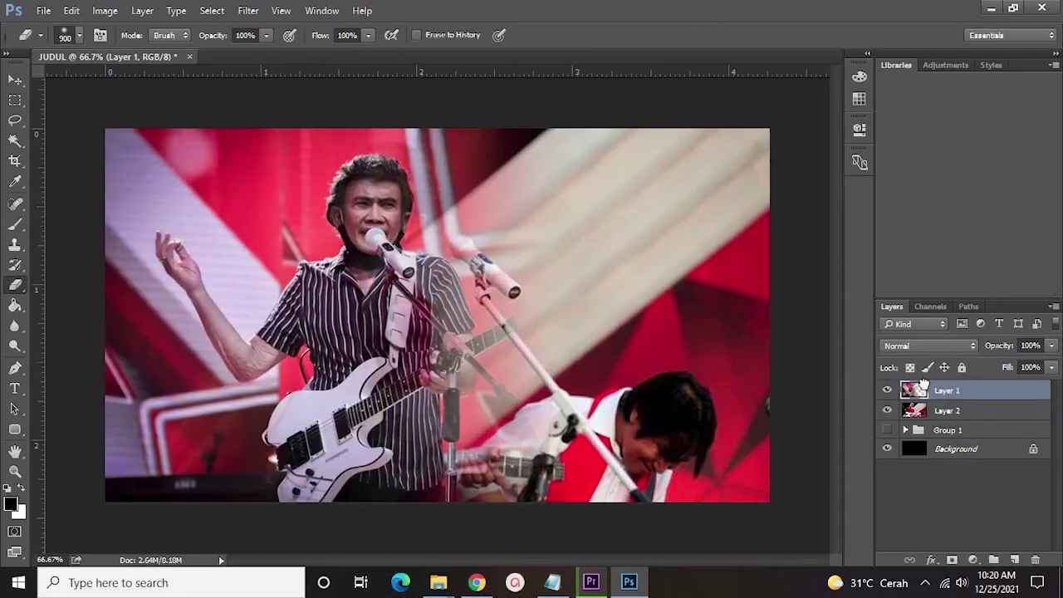
key(ctrl+t)
drag(509, 328, 614, 332)
key(ctrl+z)
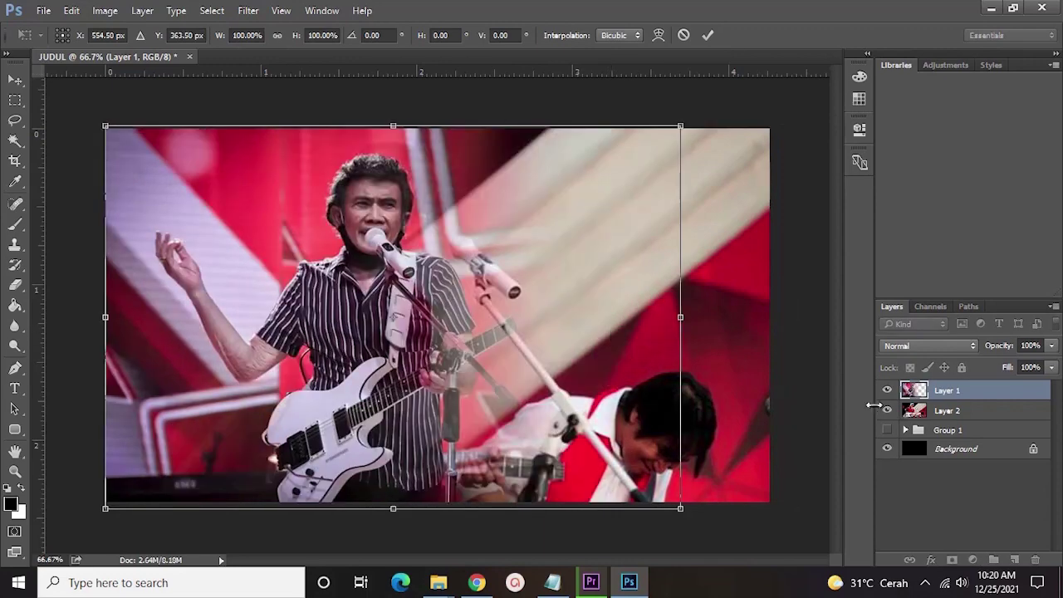
key(Return)
Move the Layer 2 photo about 1.64 in horizontally so its guitarist stands in the right half of the canvas
click(913, 411)
key(ctrl+t)
drag(628, 352, 886, 341)
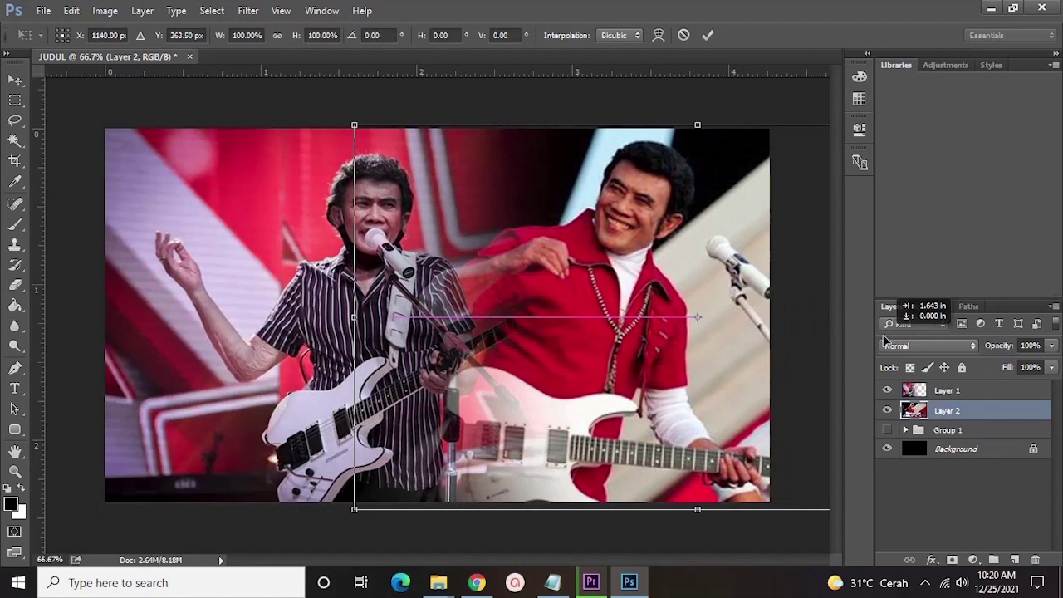
key(Return)
key(e)
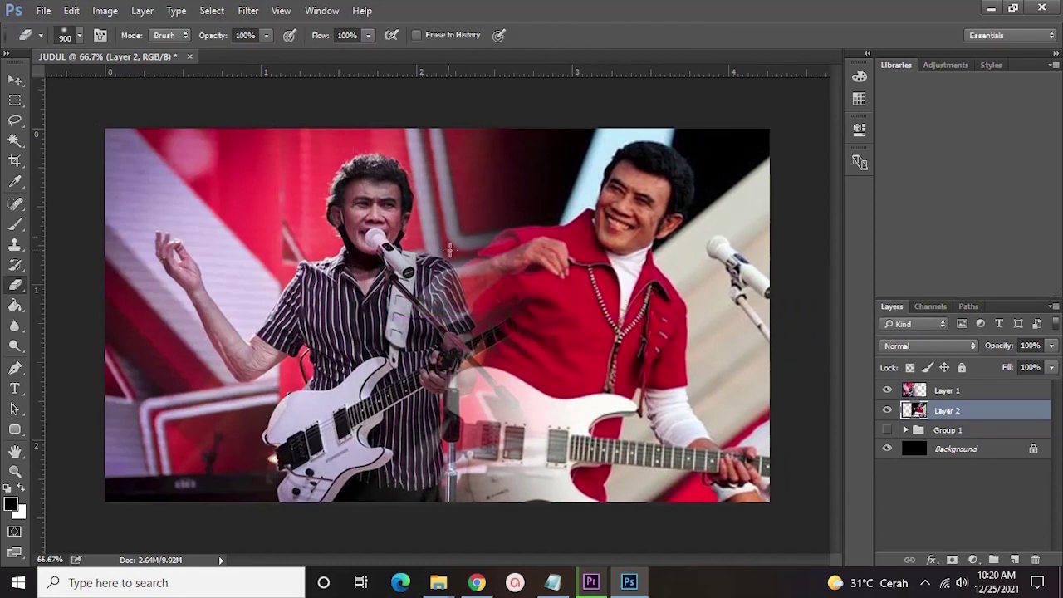
click(1057, 498)
right_click(674, 397)
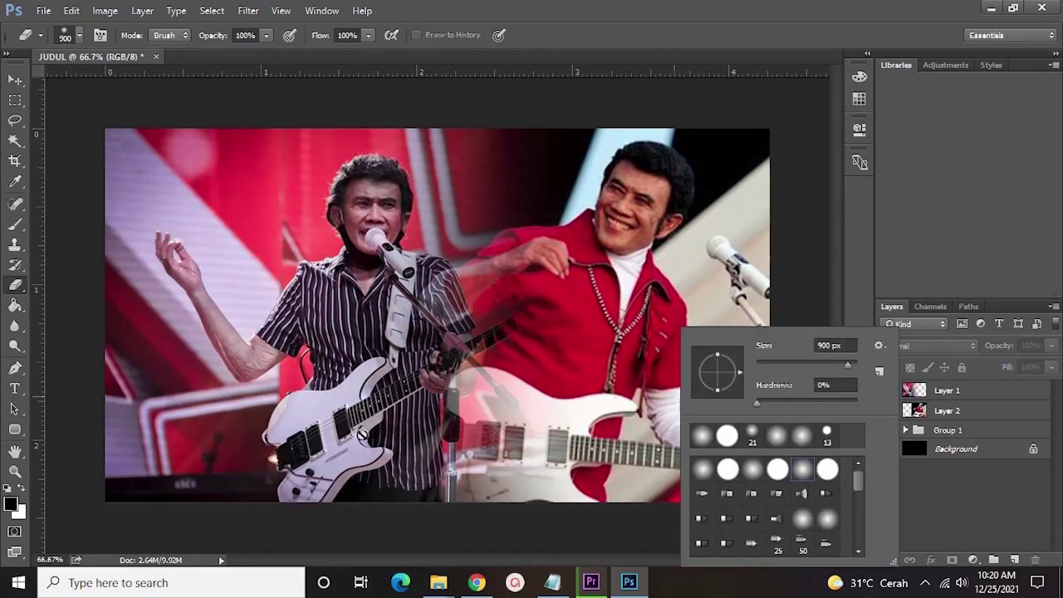
click(1000, 505)
Draw a black filled rectangle of about 1305 × 741 px over the entire canvas, on top of both photos
click(15, 430)
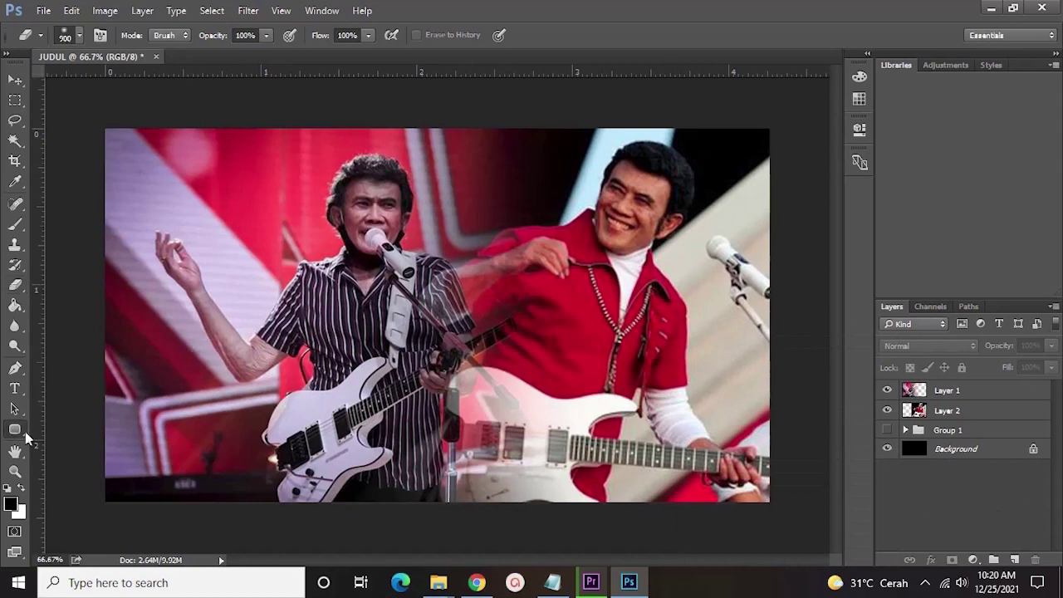
click(61, 428)
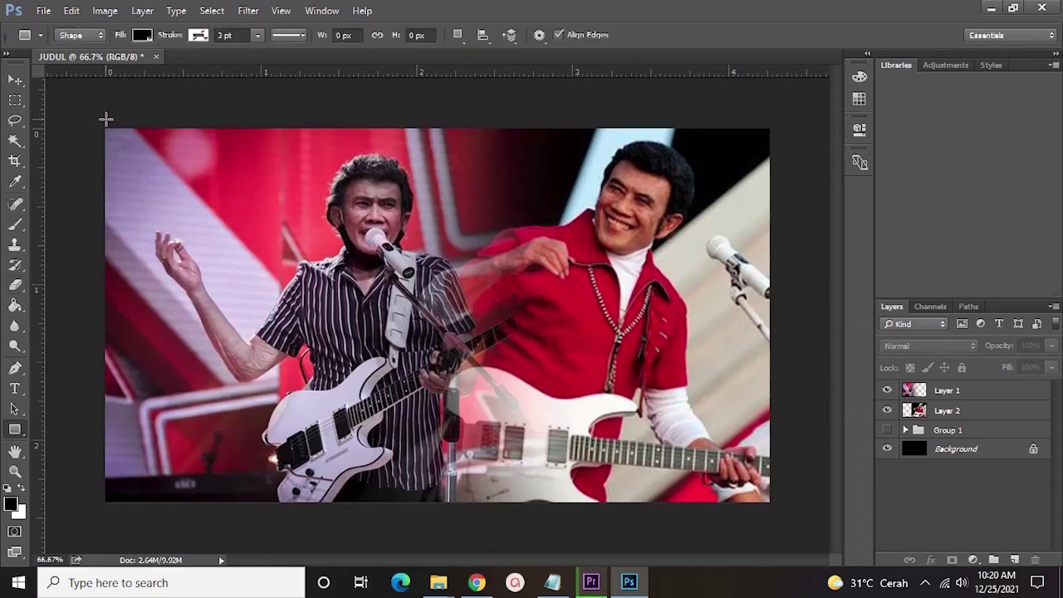
drag(100, 122, 779, 503)
click(814, 119)
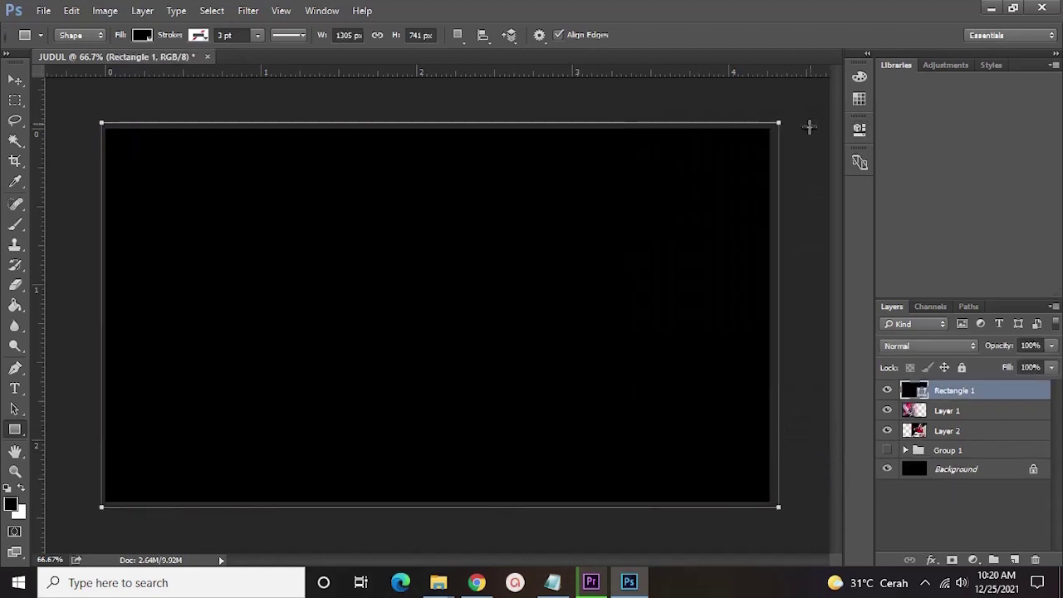
Resize the black rectangle to 1280 × 720 px so all four sides align with the canvas edges
key(ctrl+t)
drag(440, 122, 441, 126)
drag(789, 322, 769, 318)
drag(433, 506, 434, 502)
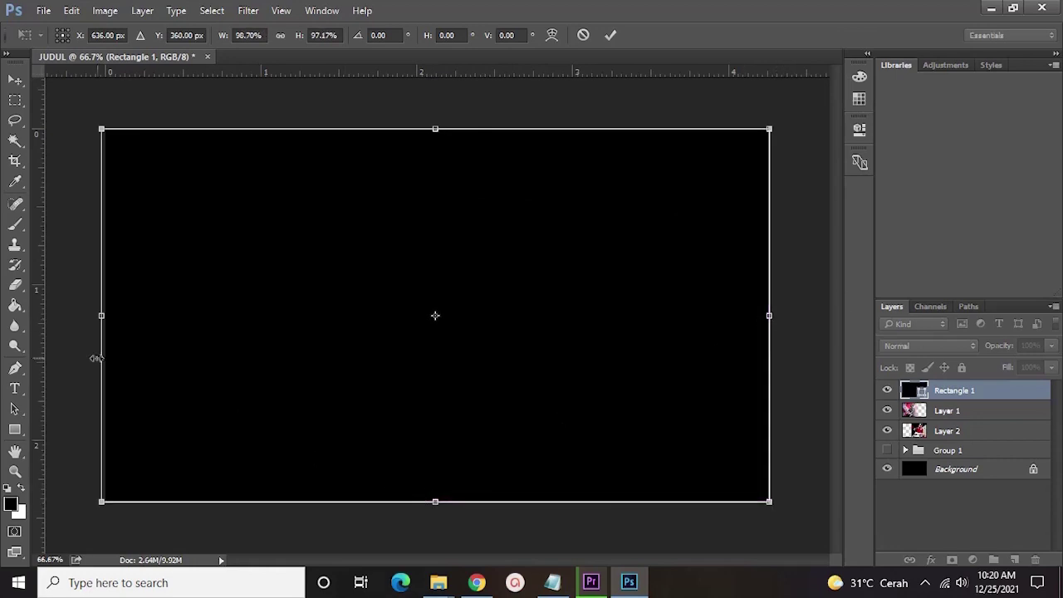
drag(103, 317, 105, 315)
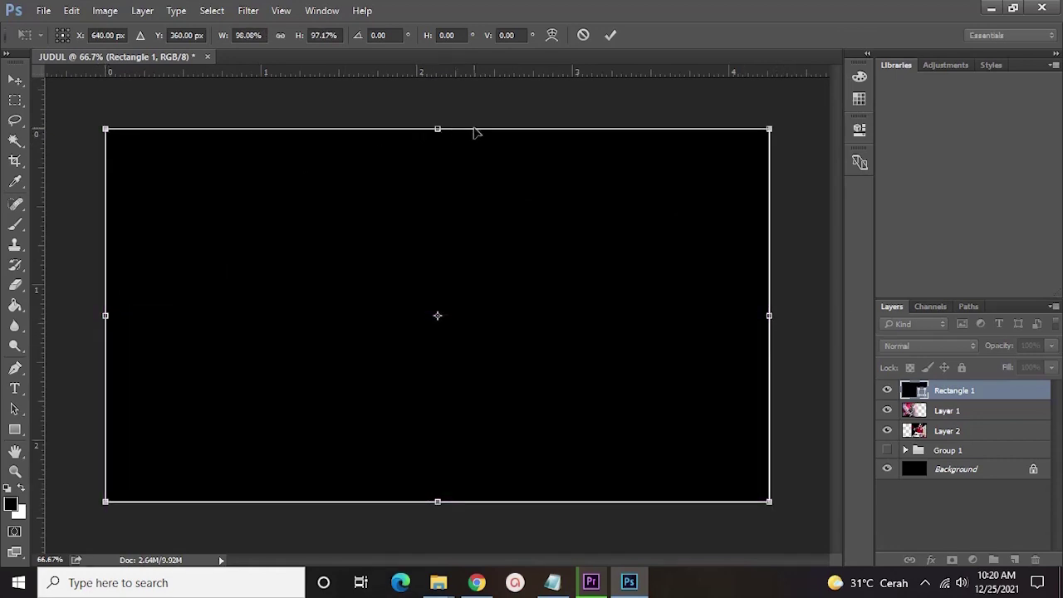
key(Return)
Lower the opacity of Rectangle 1 so it darkens the photos while letting them show through
click(1052, 347)
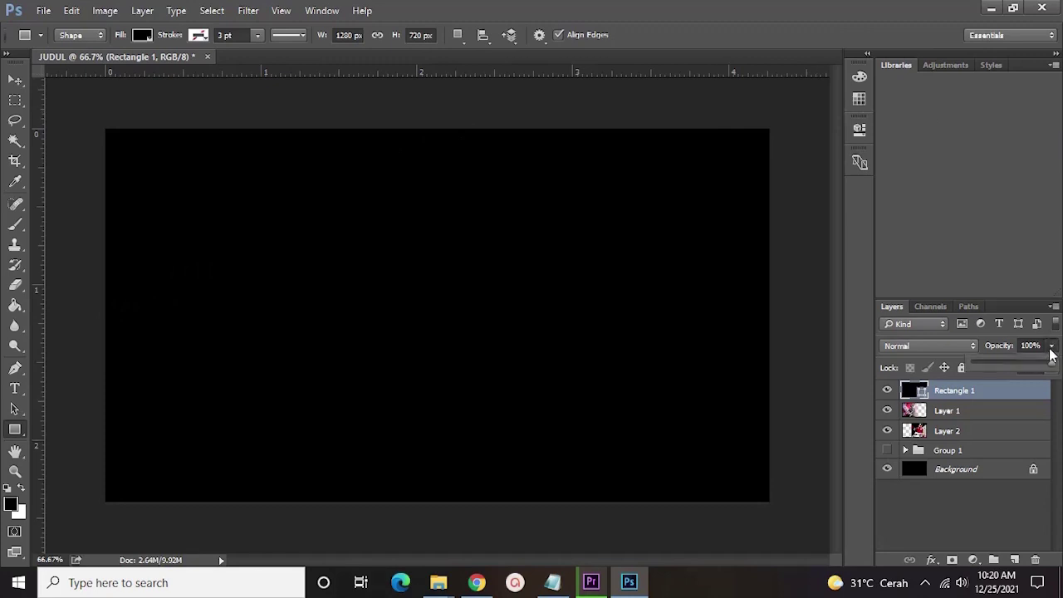
drag(1046, 366, 1013, 367)
click(972, 494)
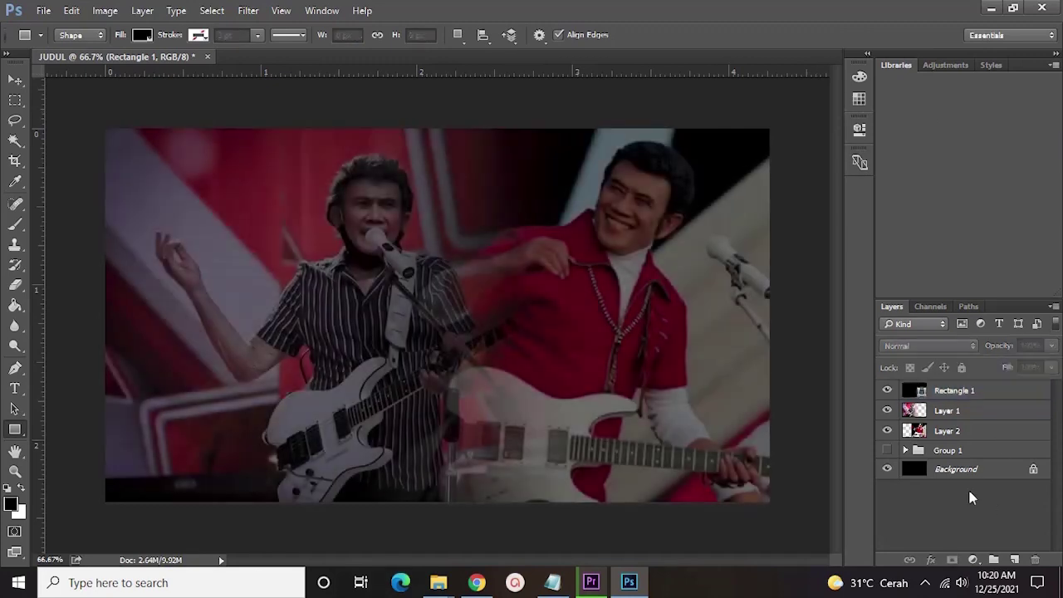
Add a new layer above Rectangle 1 and fill it with linear black-to-transparent gradients rising from the canvas's bottom edge
drag(15, 305, 75, 304)
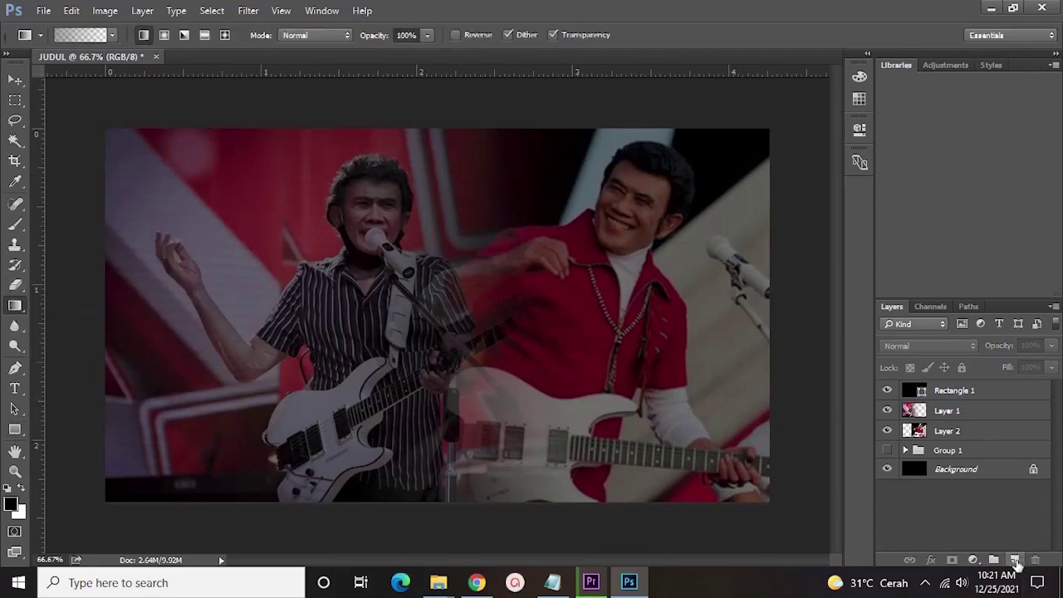
click(1016, 561)
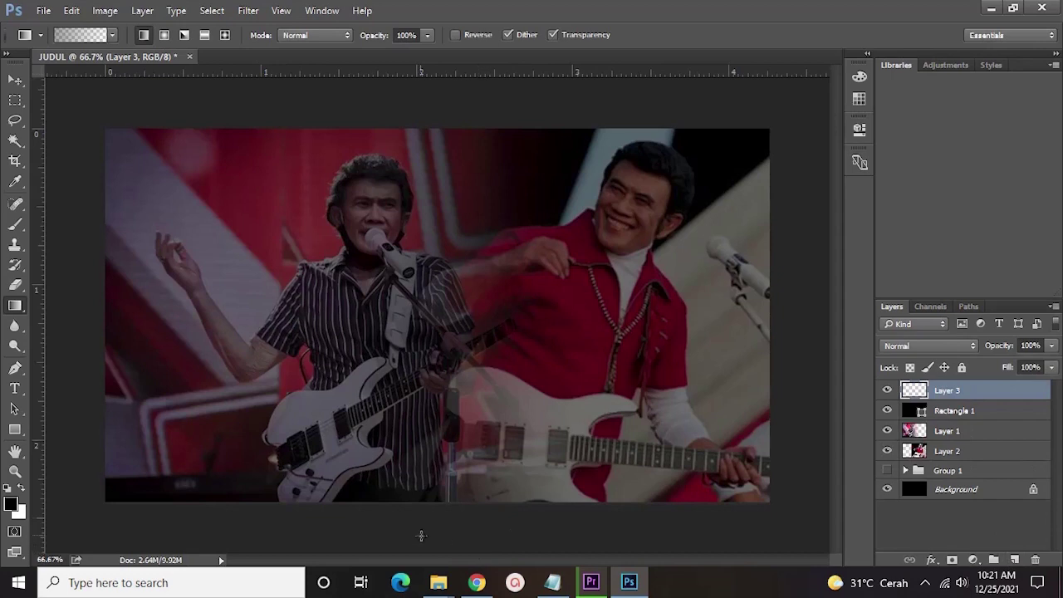
drag(429, 538, 416, 405)
drag(447, 530, 447, 311)
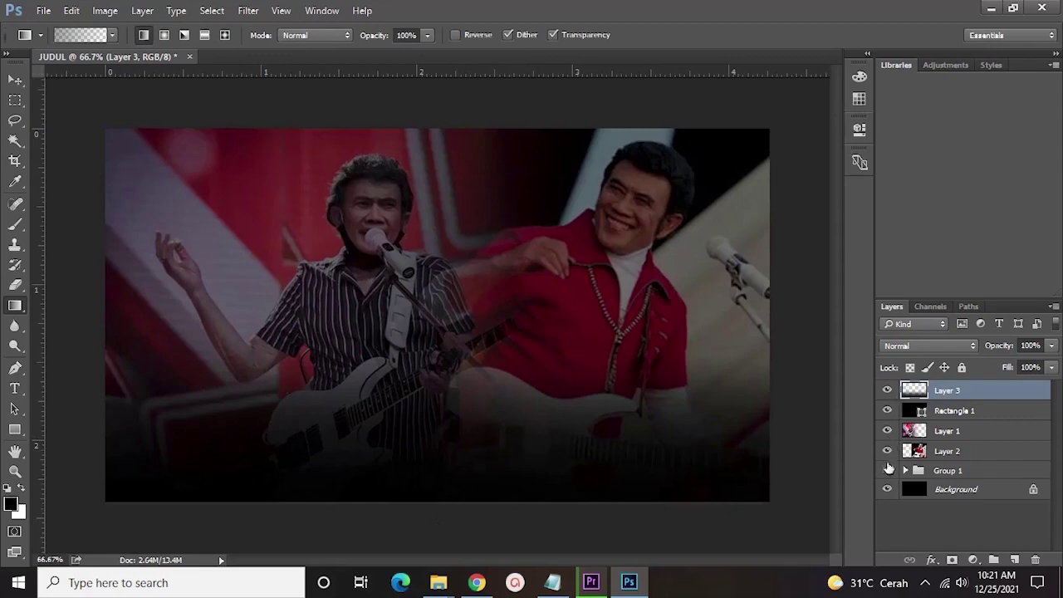
Show the Group 1 title at the top of the layer stack and move it down into the dark lower part of the canvas
drag(939, 471, 930, 388)
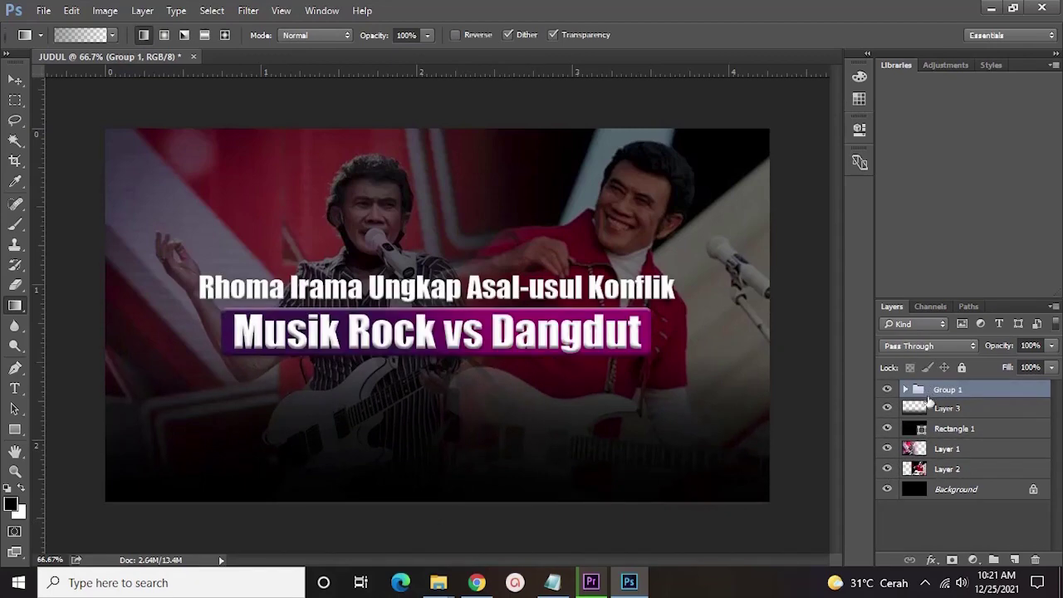
key(ctrl+t)
drag(588, 324, 587, 446)
key(g)
click(934, 525)
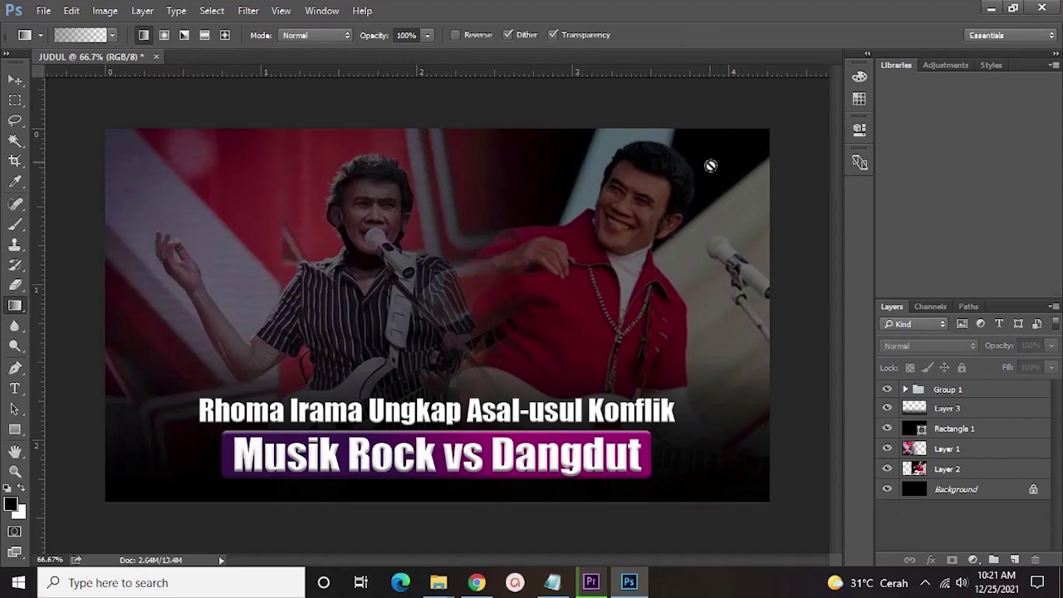
Switch to Premiere Pro to check the encoding progress of Sequence 01, and return to Photoshop
key(v)
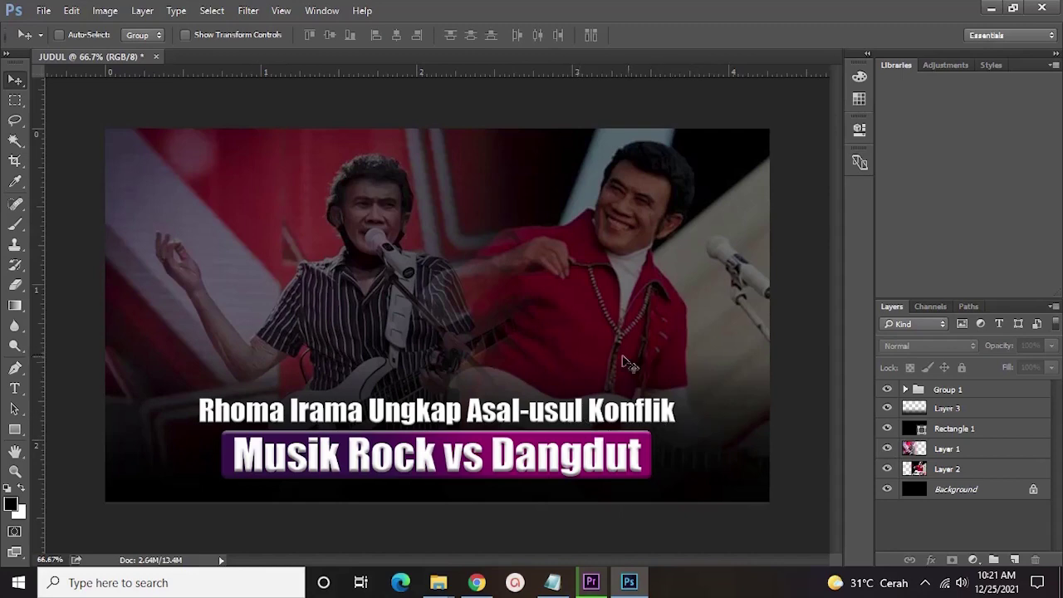
click(43, 11)
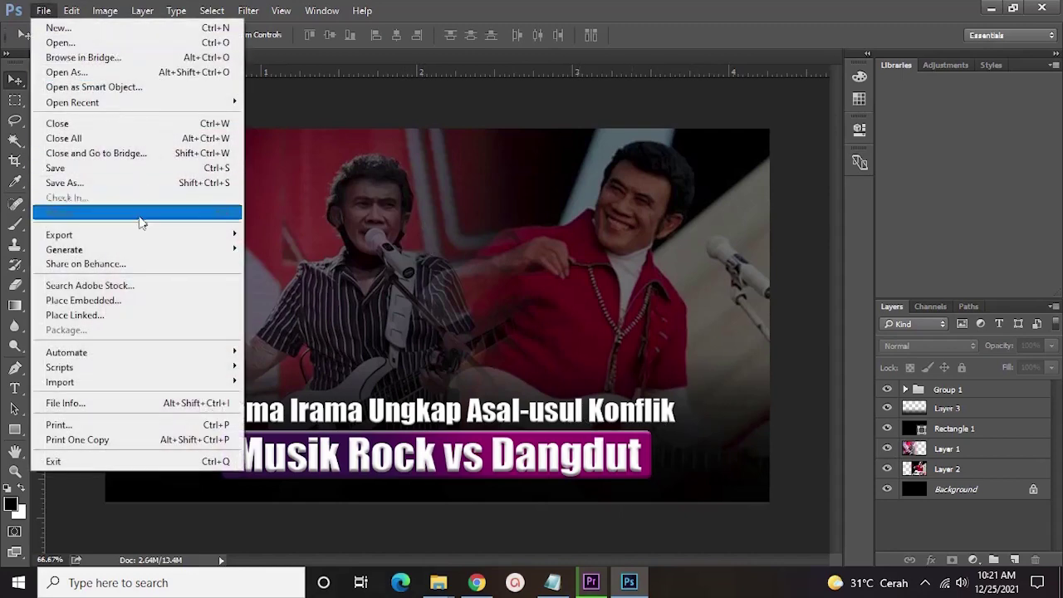
click(591, 584)
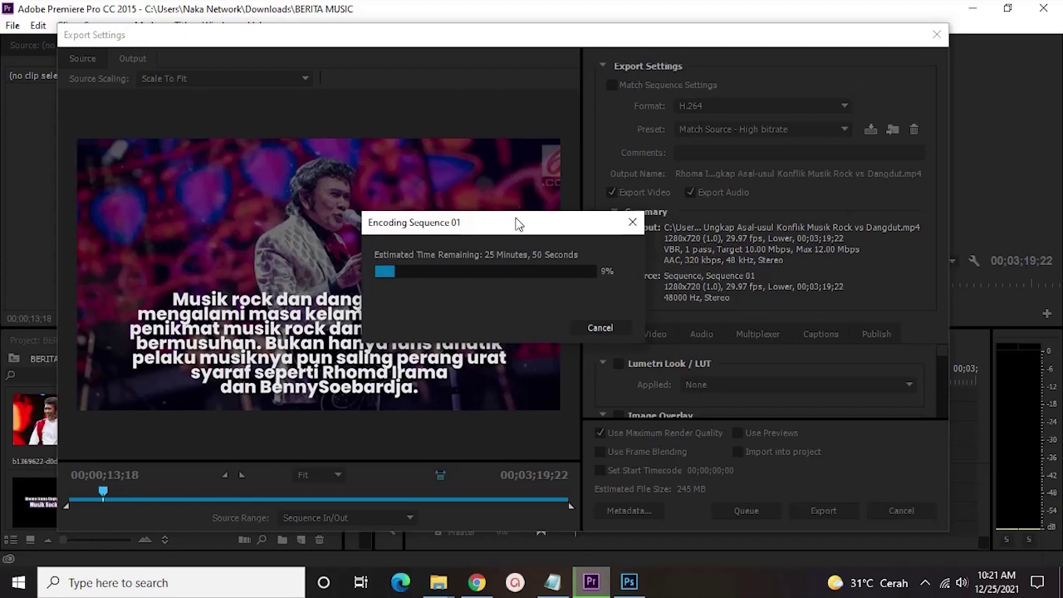
click(629, 583)
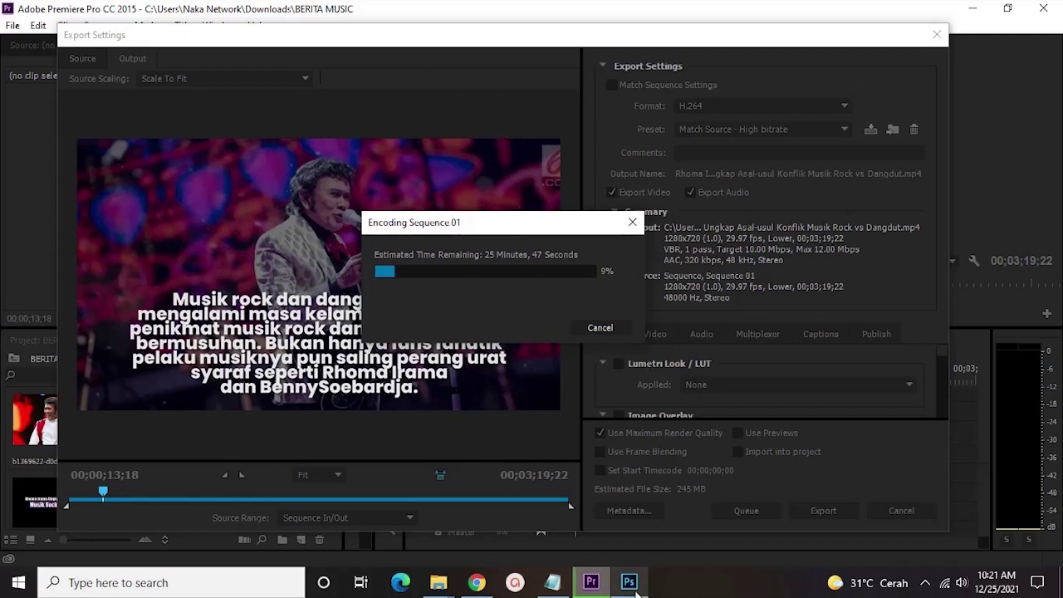
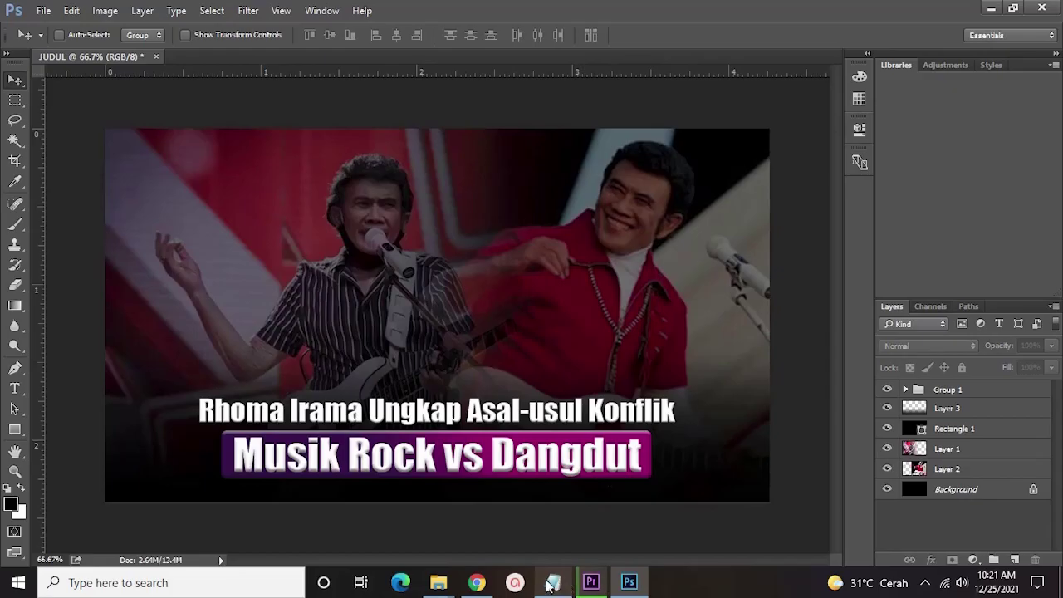
Switch to Chrome, search Google Images for "RHOMA IRAMA PERANG DANGDUT" and look through the results for a usable photo
click(476, 582)
click(321, 10)
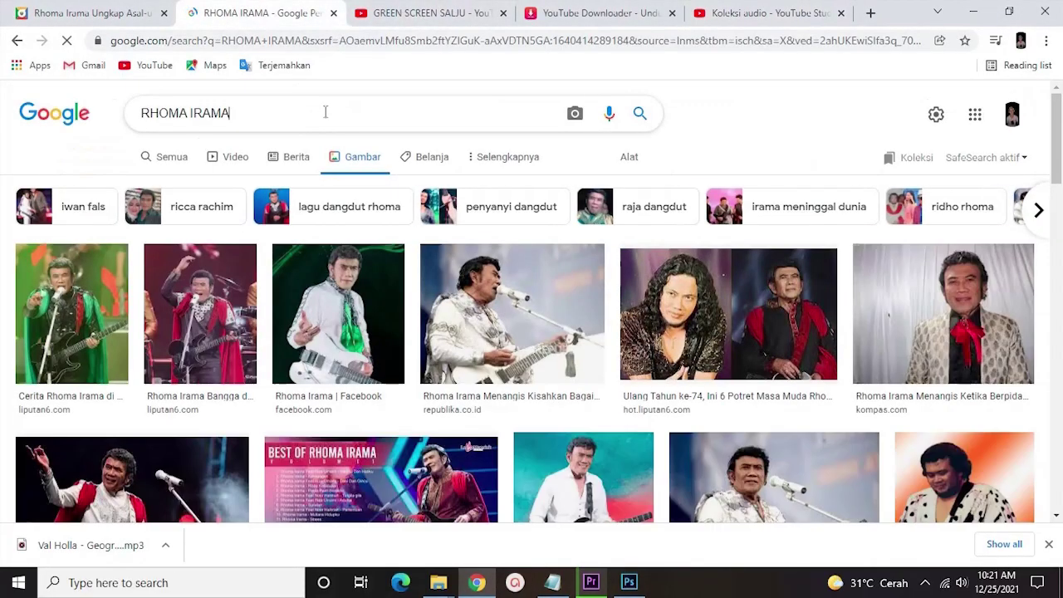
click(368, 118)
text(PERANG D)
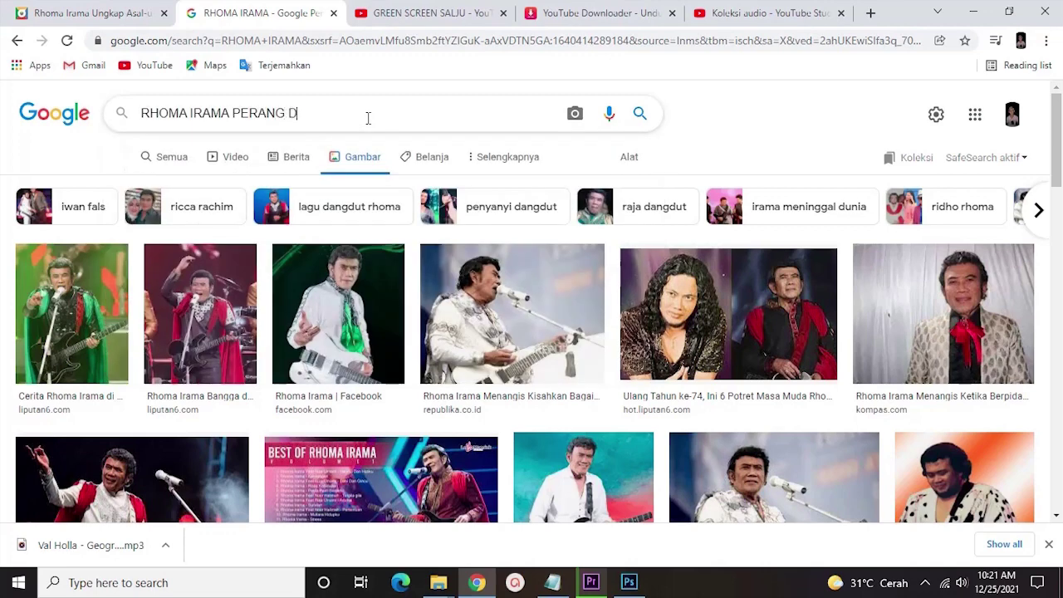
text(ANGDU)
key(Return)
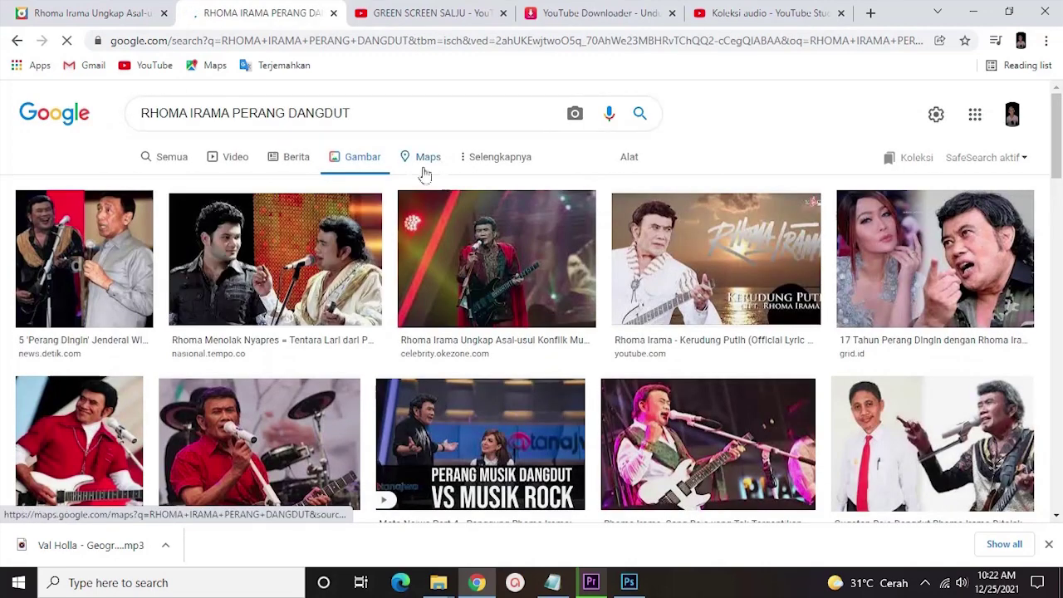
scroll(630, 202, down, 5)
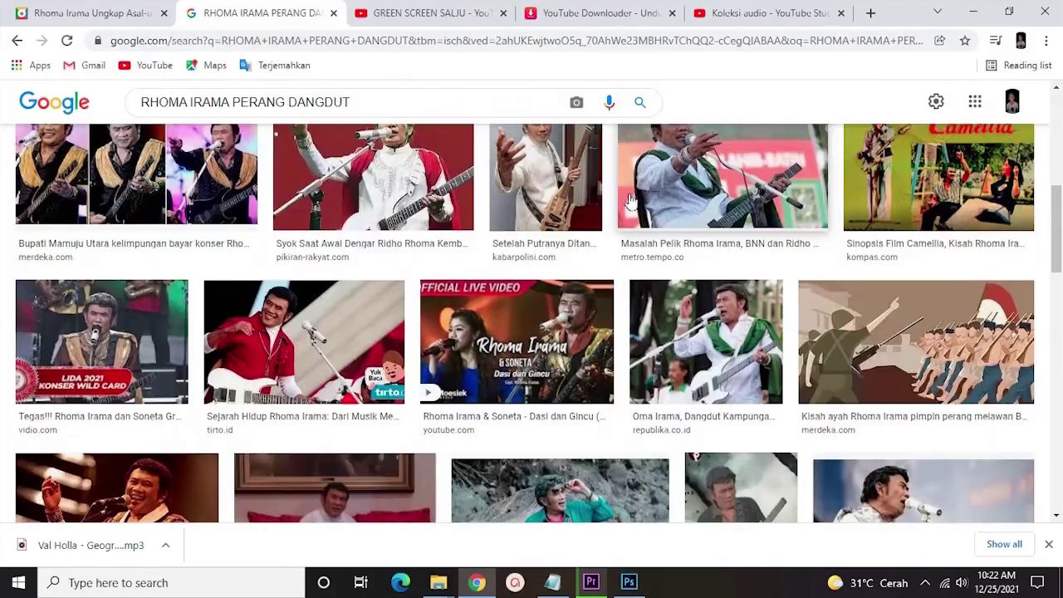
scroll(630, 202, up, 1)
scroll(629, 202, down, 5)
scroll(636, 190, up, 4)
Replace the image search with "RHOMA IRAMA PERAMG" and run it
click(385, 105)
key(ctrl+a)
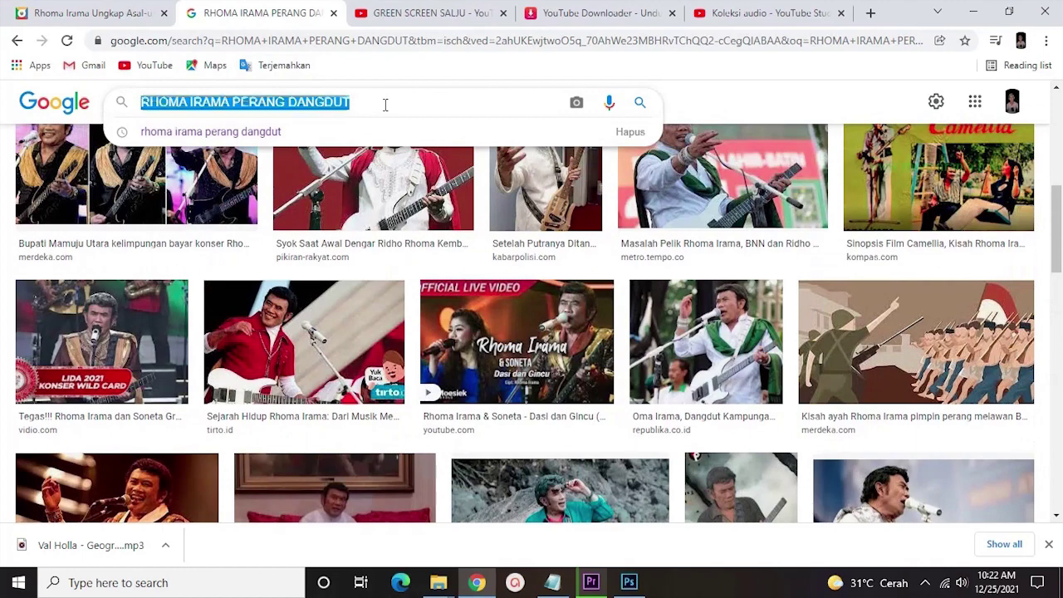
text(RHOMA IRAM)
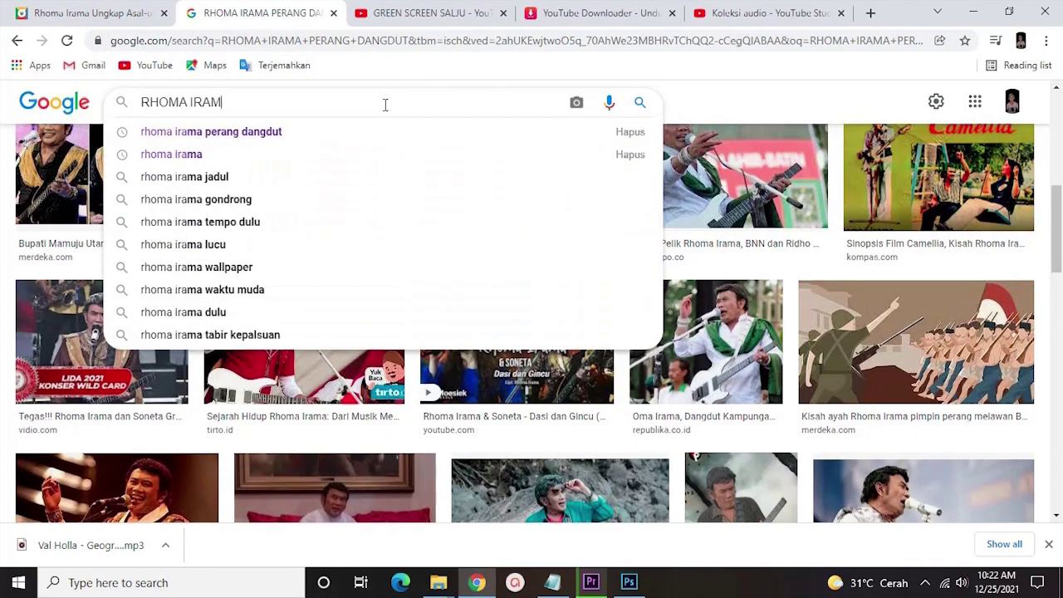
text(A PERAMG)
key(Return)
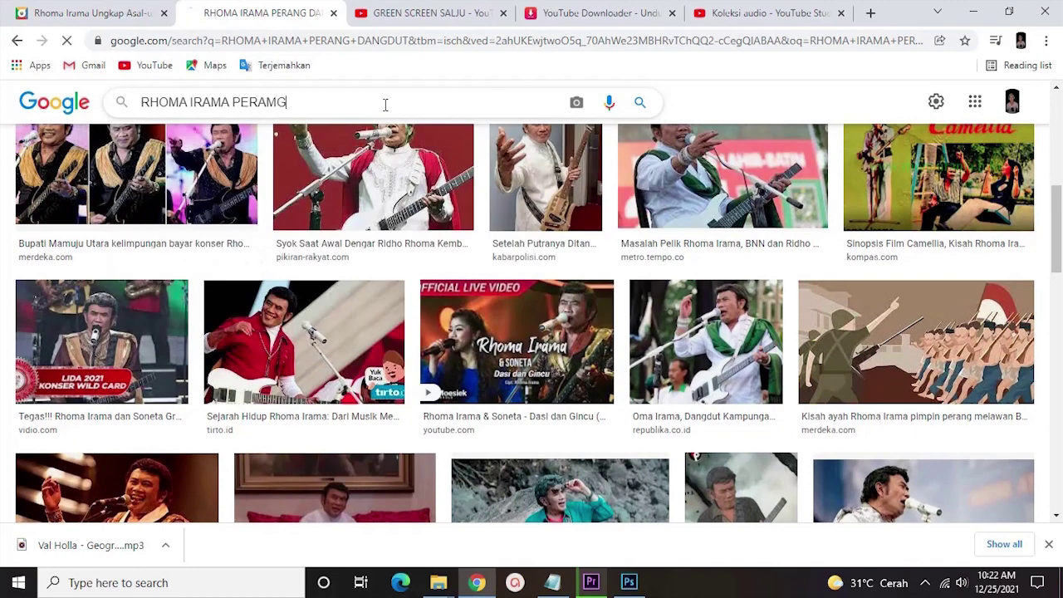
Browse the first image results for "RHOMA IRAMA PERAMG" and dismiss the browser's downloads bar
scroll(618, 349, down, 3)
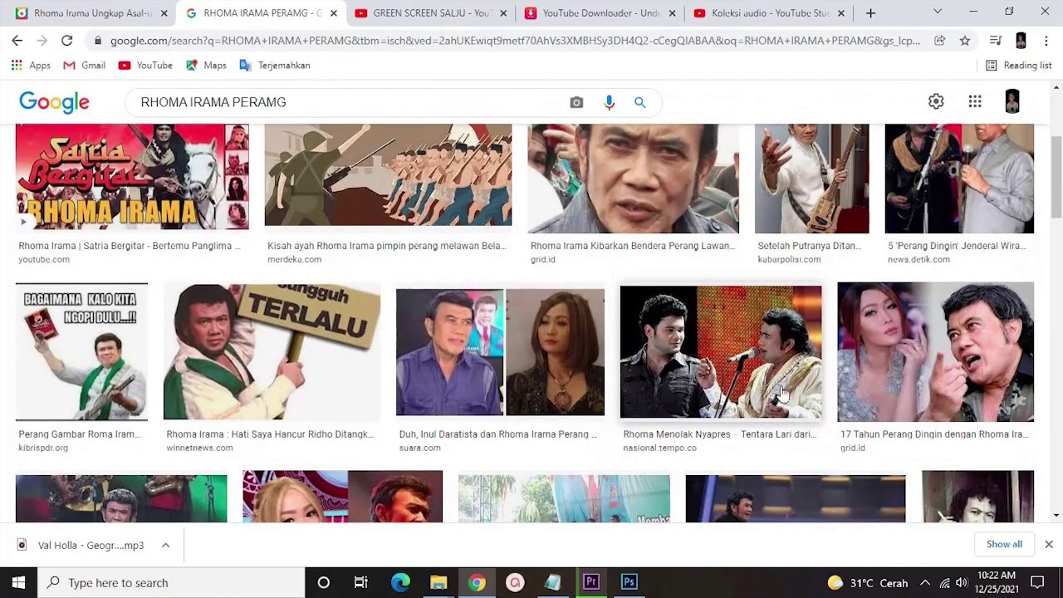
click(1049, 544)
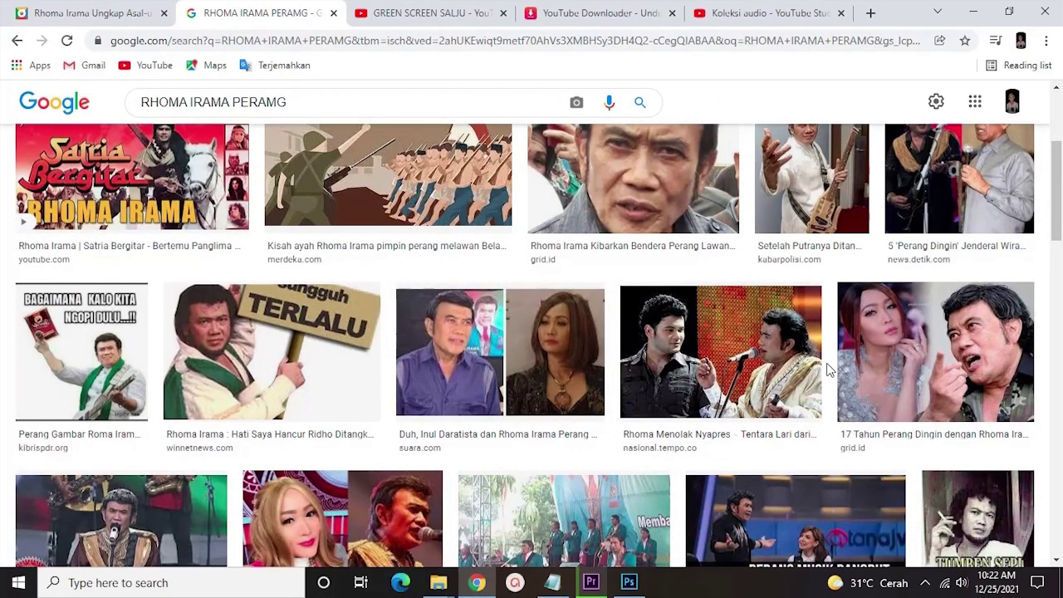
scroll(822, 374, up, 3)
scroll(847, 365, down, 2)
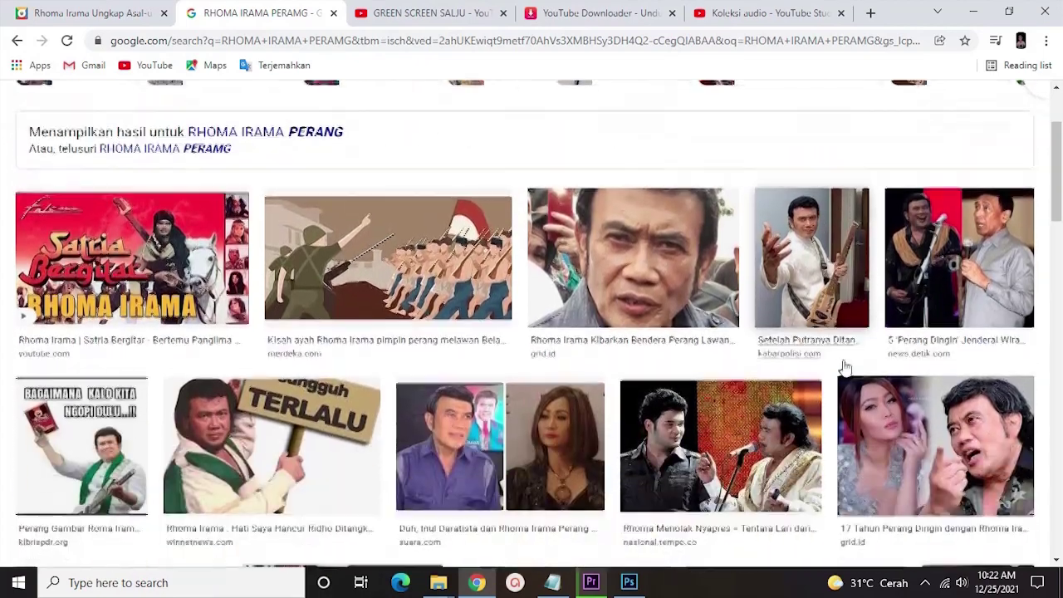
Switch to Photoshop to review the thumbnail, check the encoding progress of Sequence 01 in Premiere Pro, and return to Chrome
click(593, 585)
drag(558, 231, 411, 236)
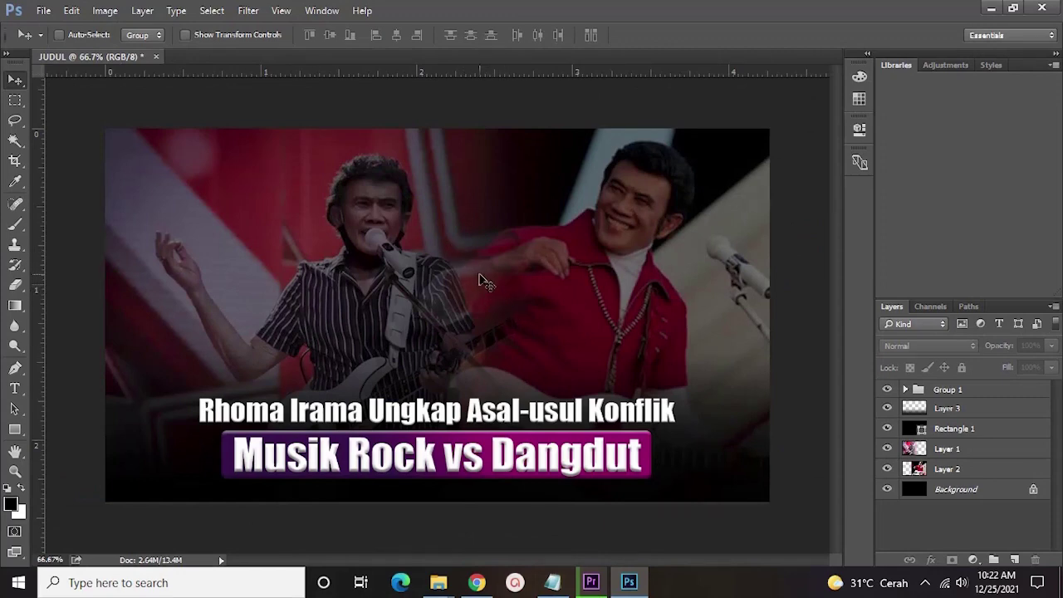
click(590, 583)
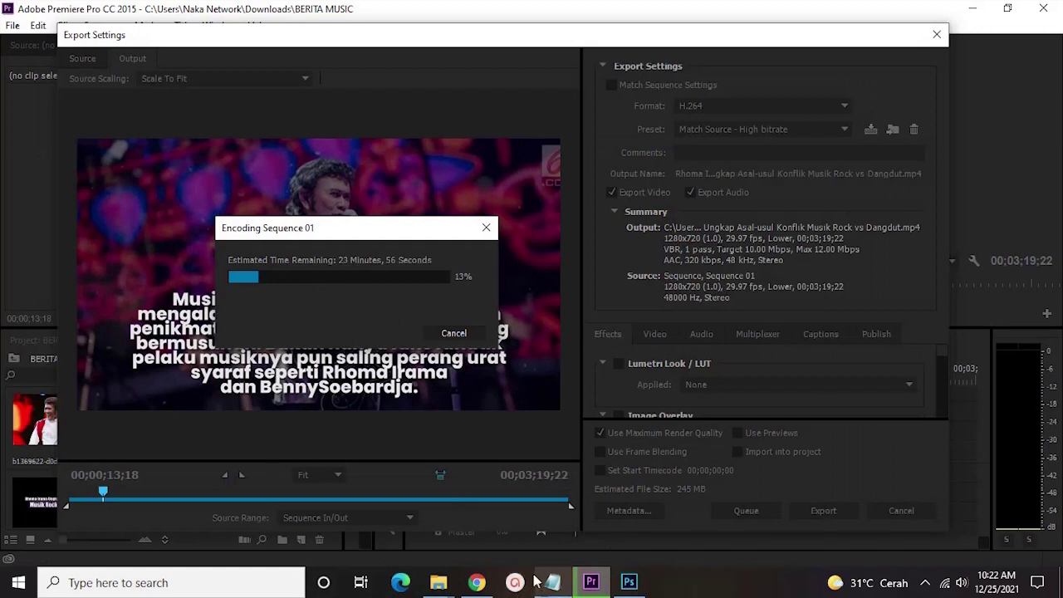
click(478, 582)
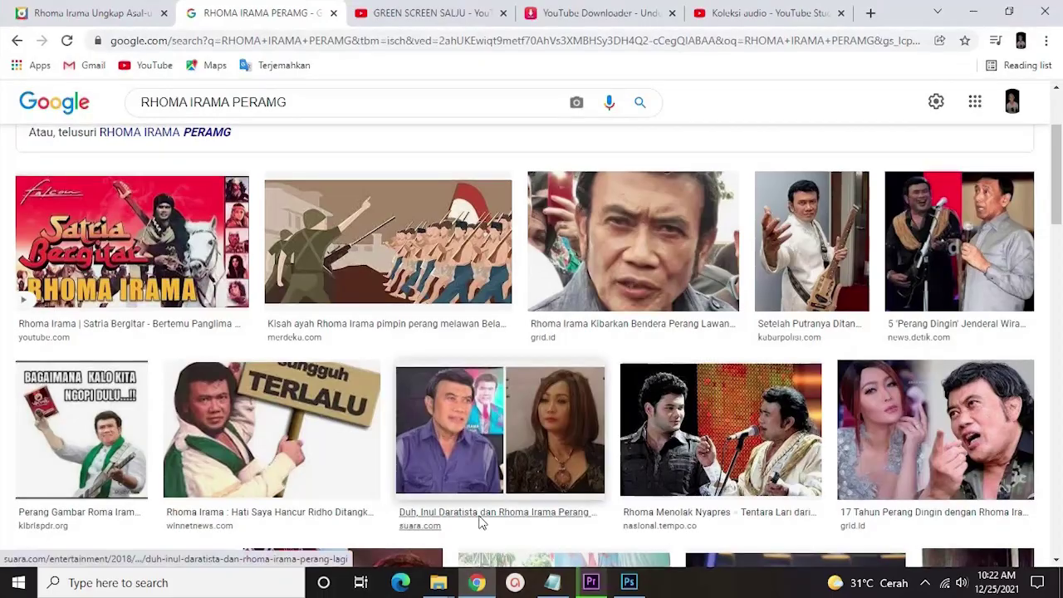
Look further down the "RHOMA IRAMA PERAMG" image results for a photo that suits the conflict theme
scroll(594, 389, down, 5)
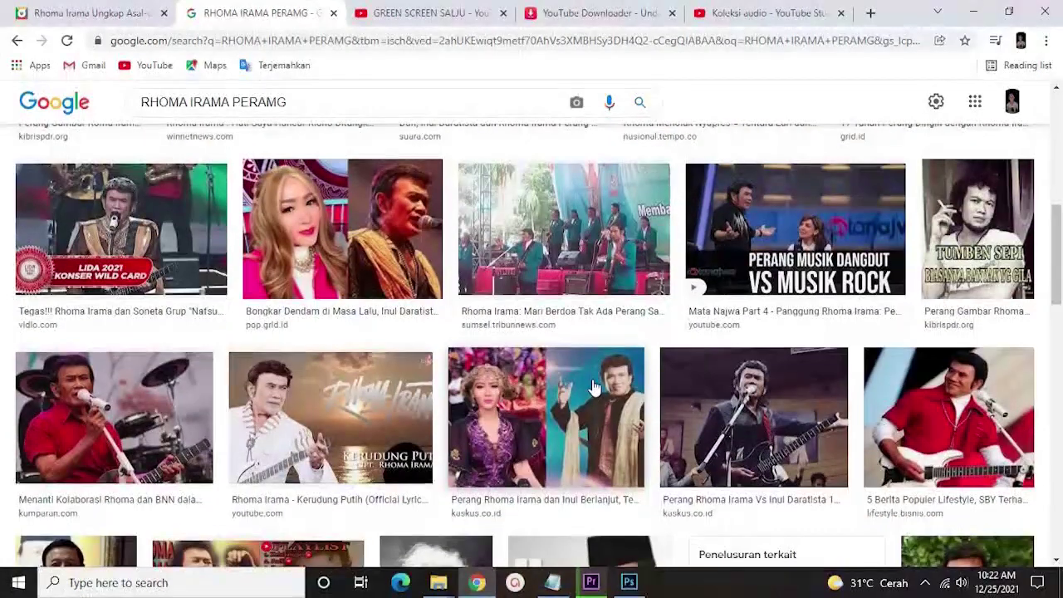
scroll(594, 389, down, 6)
scroll(594, 389, down, 4)
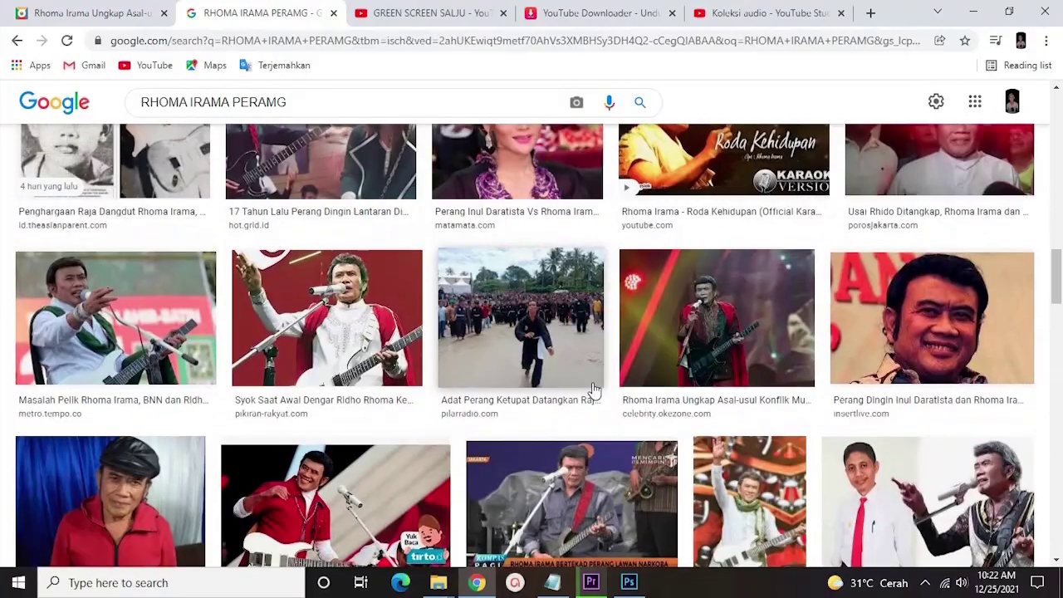
scroll(582, 361, down, 5)
scroll(581, 363, down, 4)
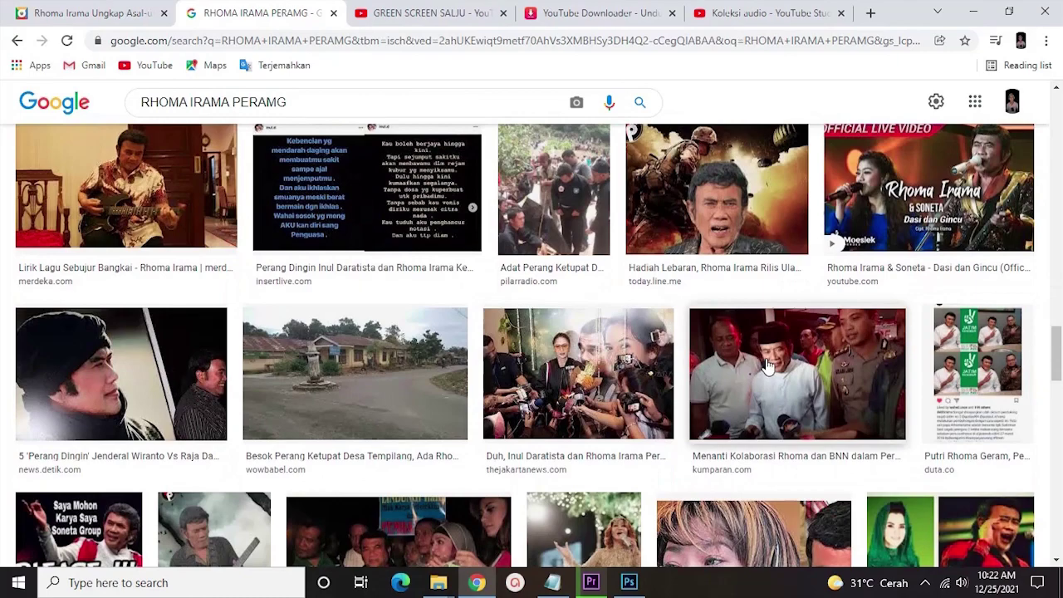
scroll(768, 368, up, 1)
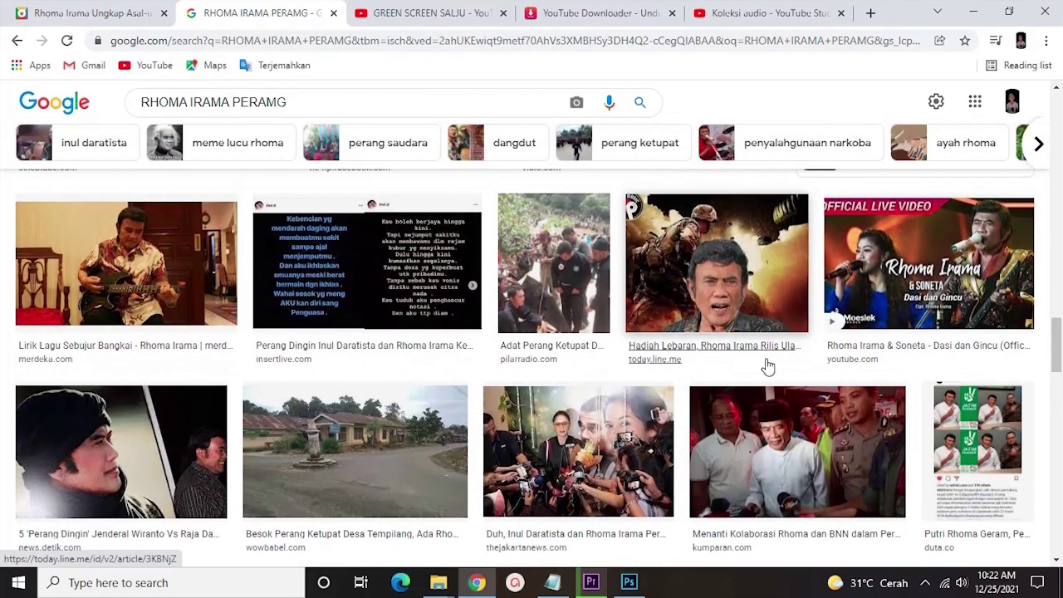
scroll(772, 369, down, 2)
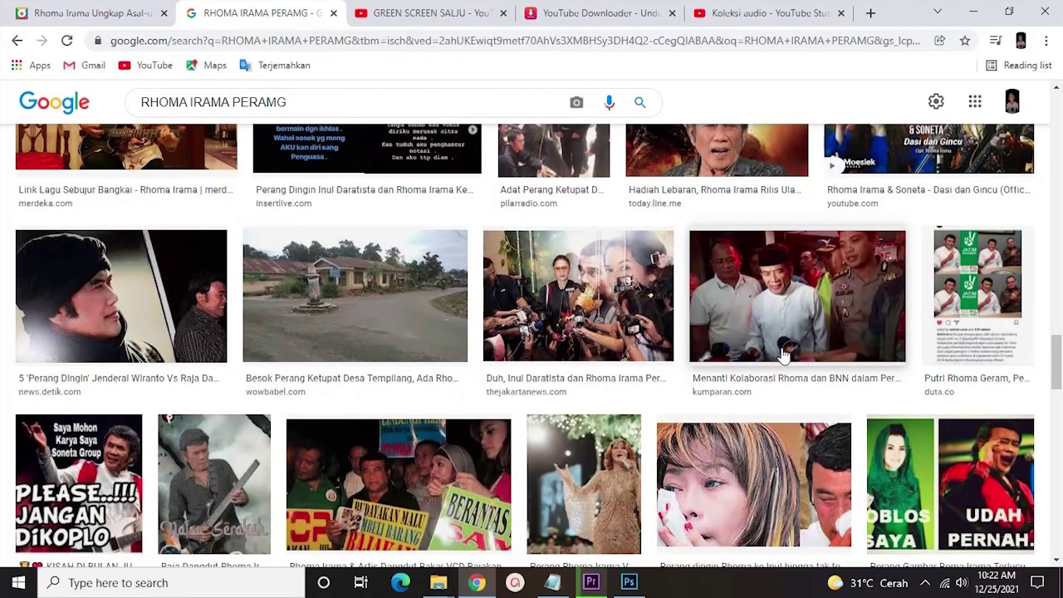
scroll(783, 347, up, 1)
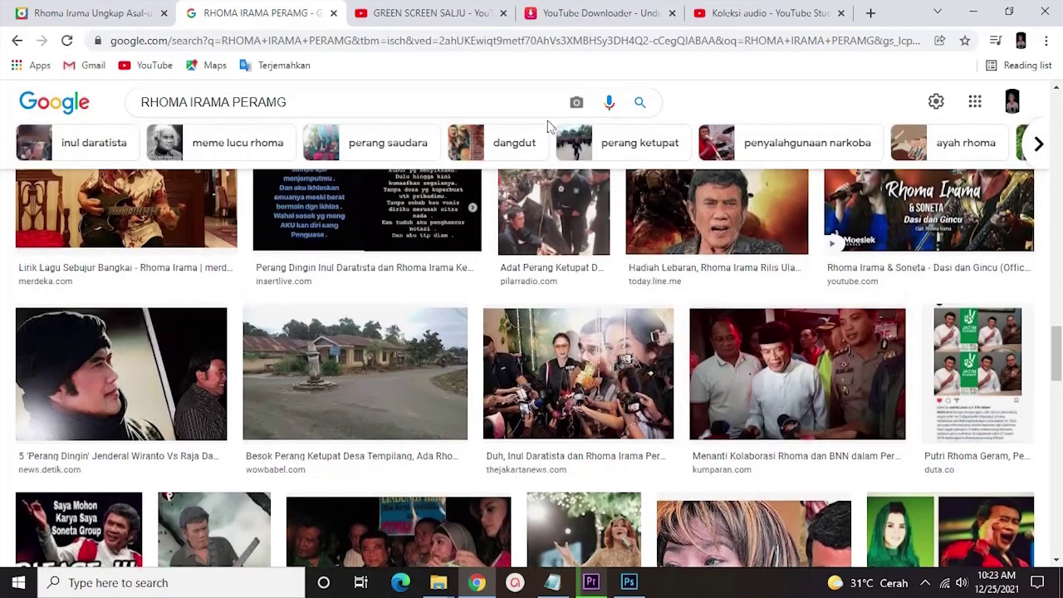
Replace the image search with "rhoma irama di lempari batu" and run it
triple_click(389, 103)
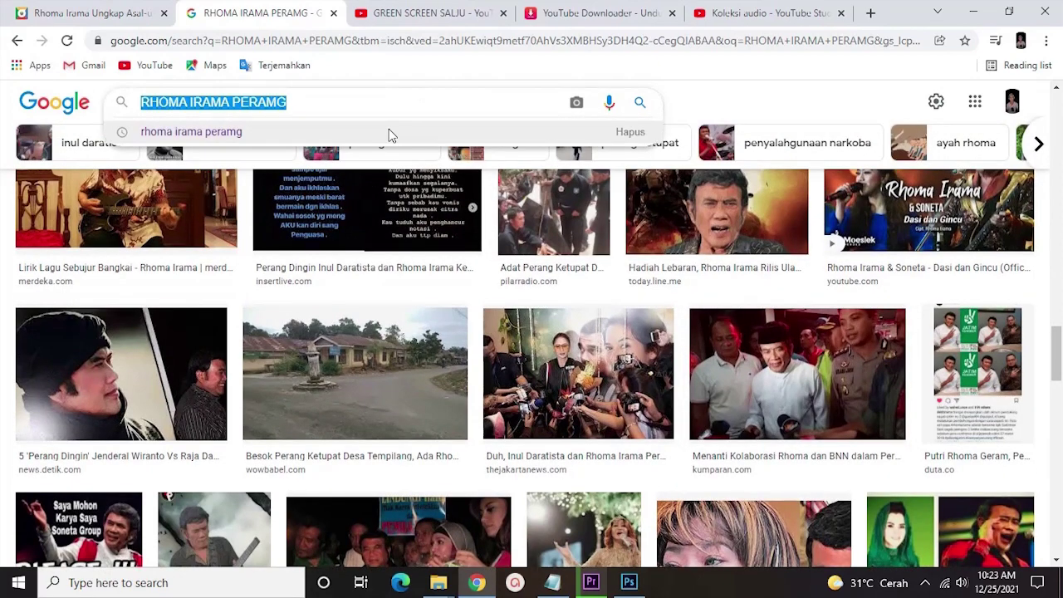
text(PERA)
key(ctrl+a)
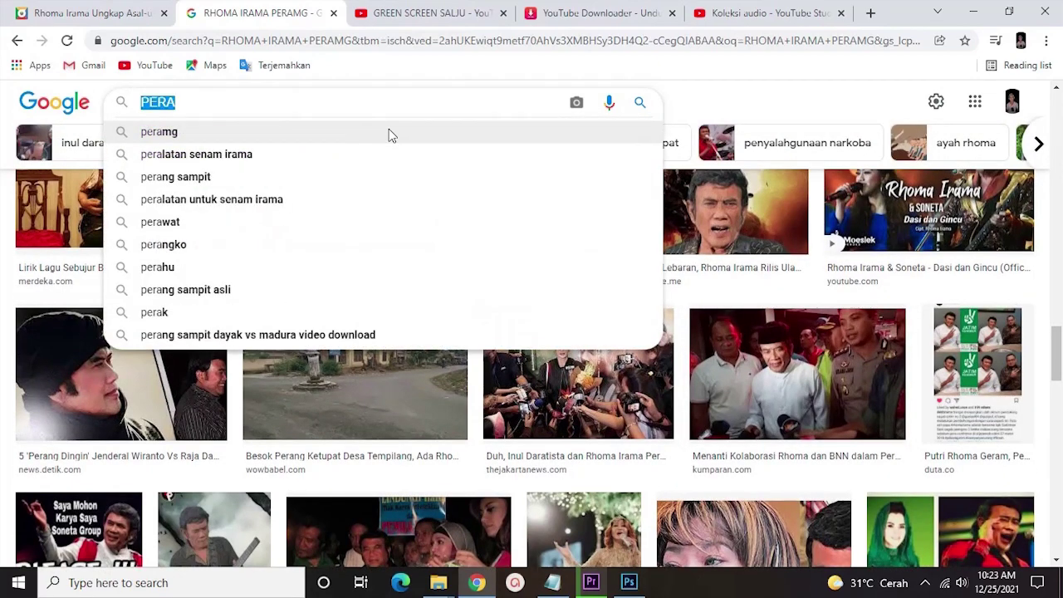
text(rhoma di )
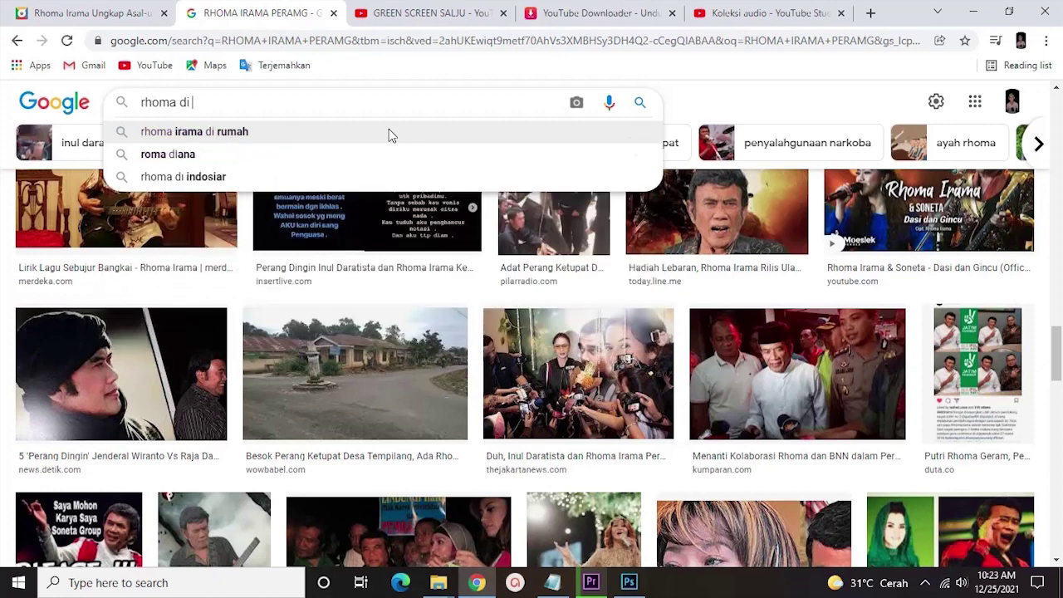
text(lempari batu)
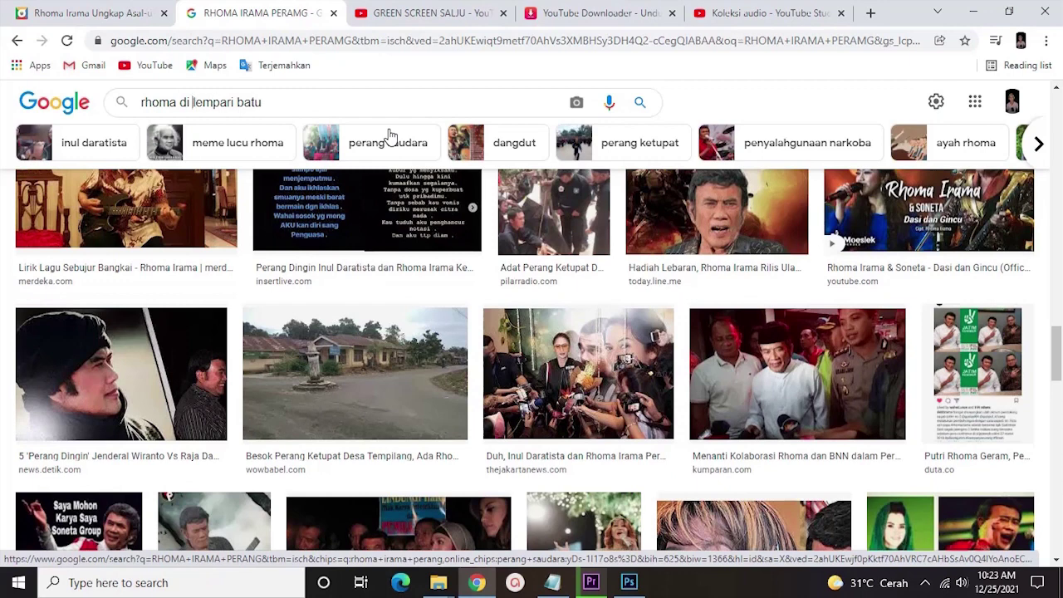
text(irama)
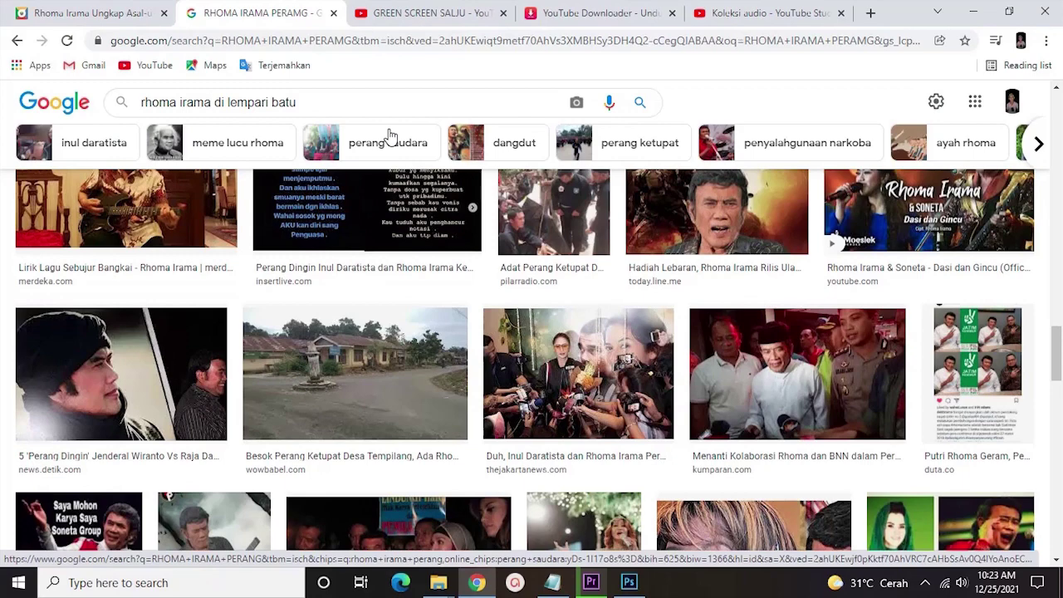
key(Return)
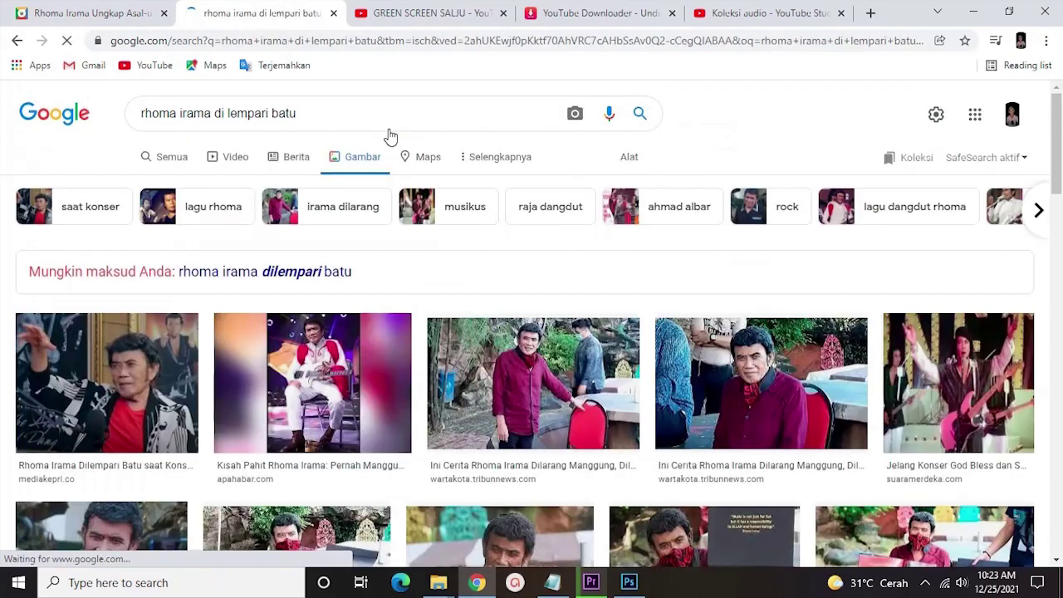
Look through the "rhoma irama di lempari batu" image results for a usable thumbnail photo
scroll(410, 316, down, 1)
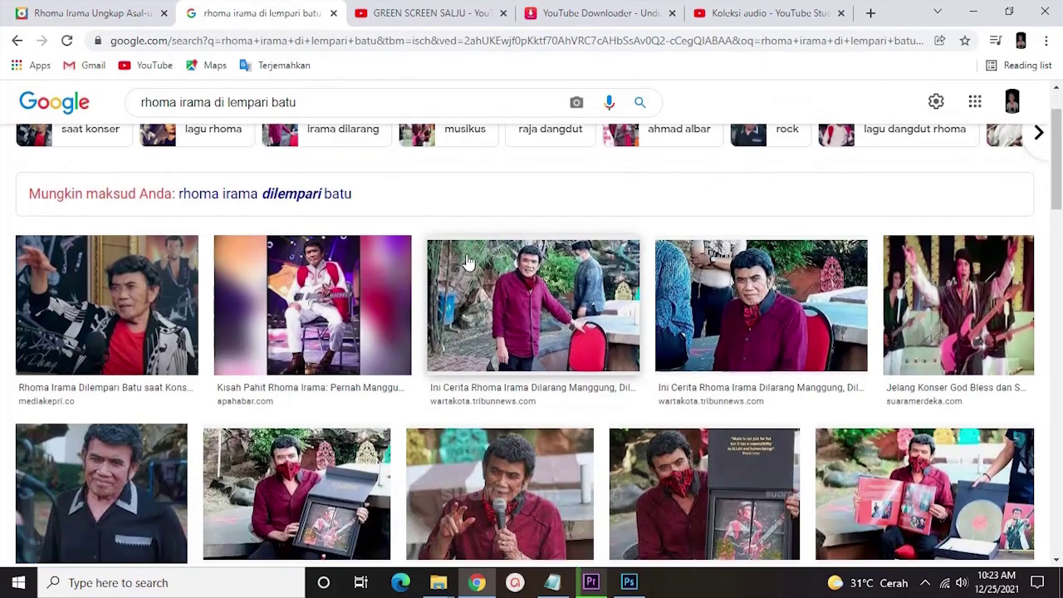
click(493, 483)
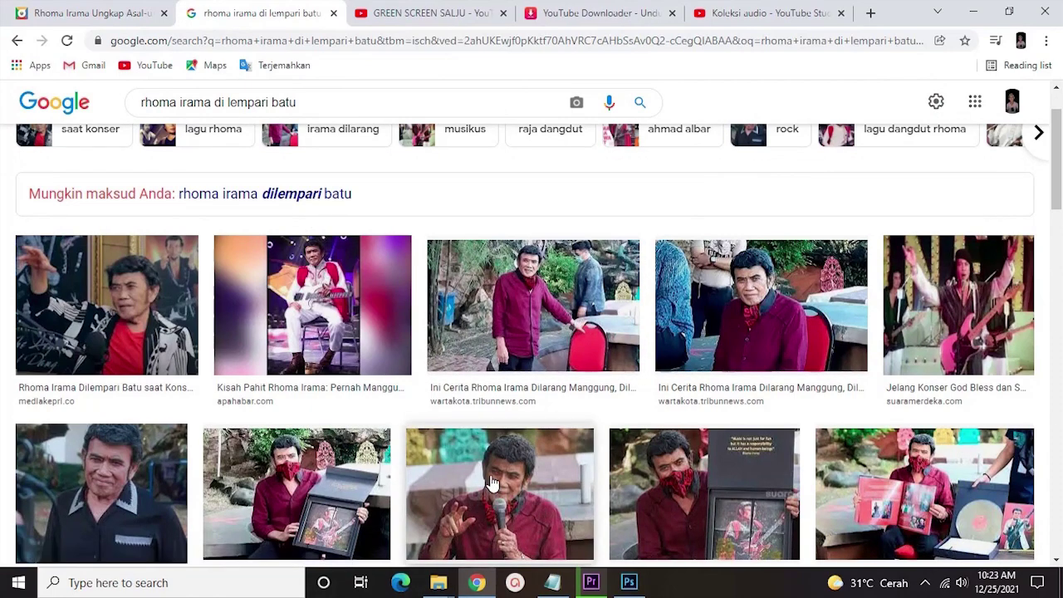
scroll(493, 484, down, 4)
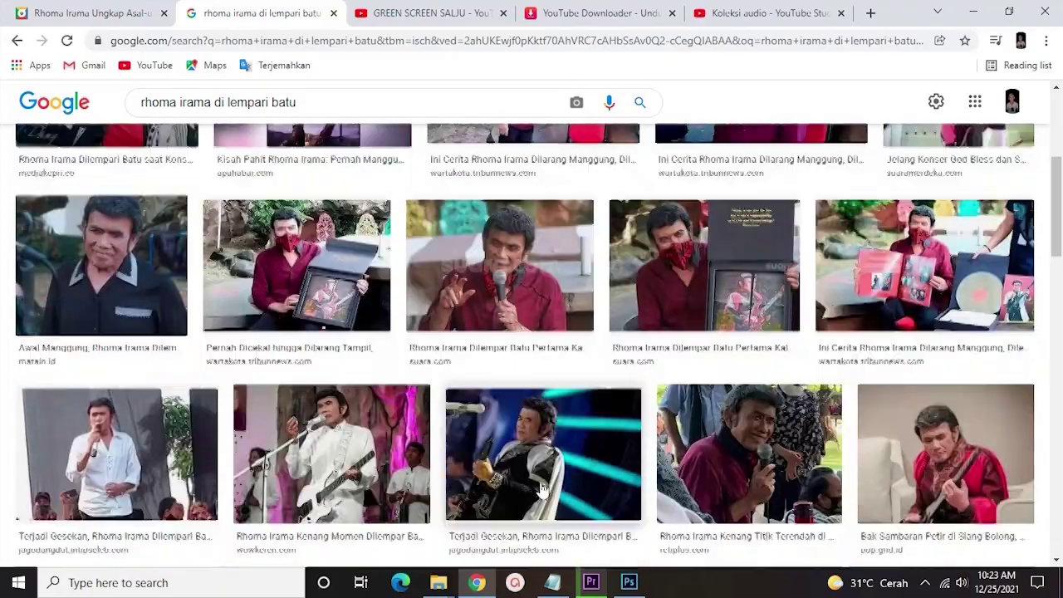
scroll(368, 332, down, 4)
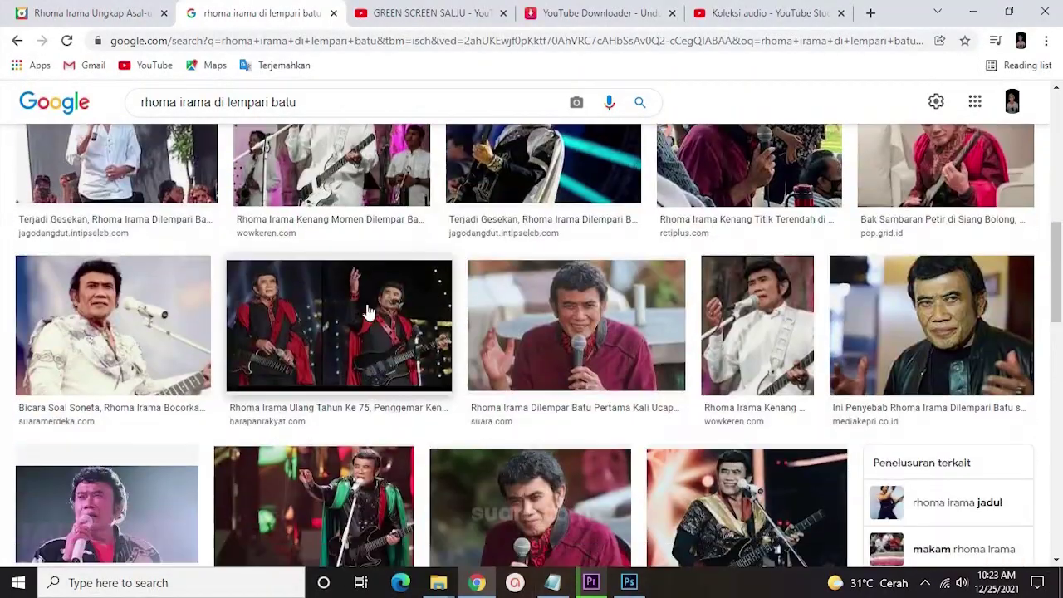
scroll(455, 311, down, 5)
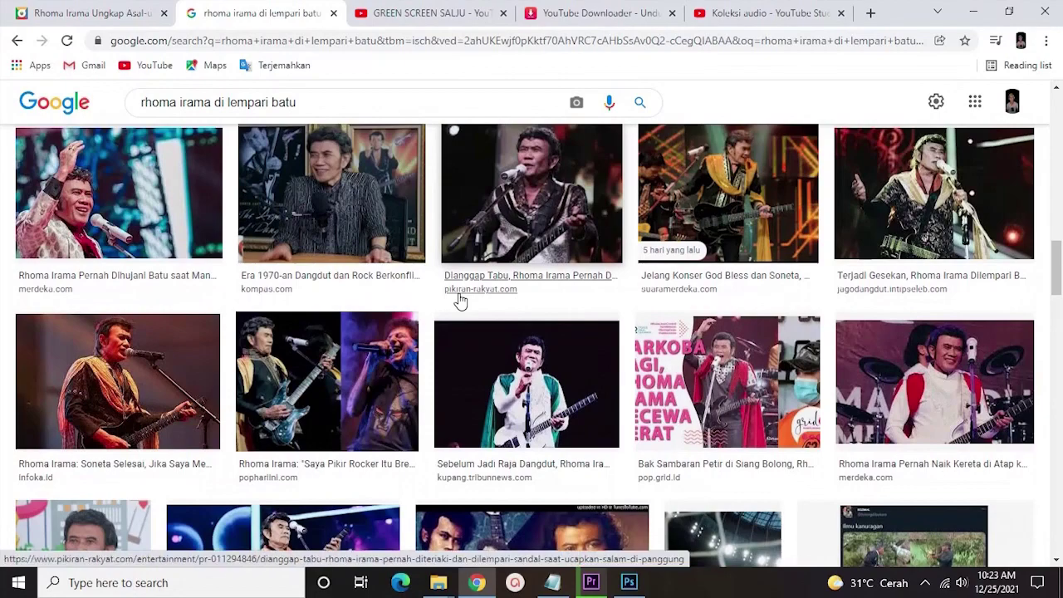
scroll(499, 340, down, 4)
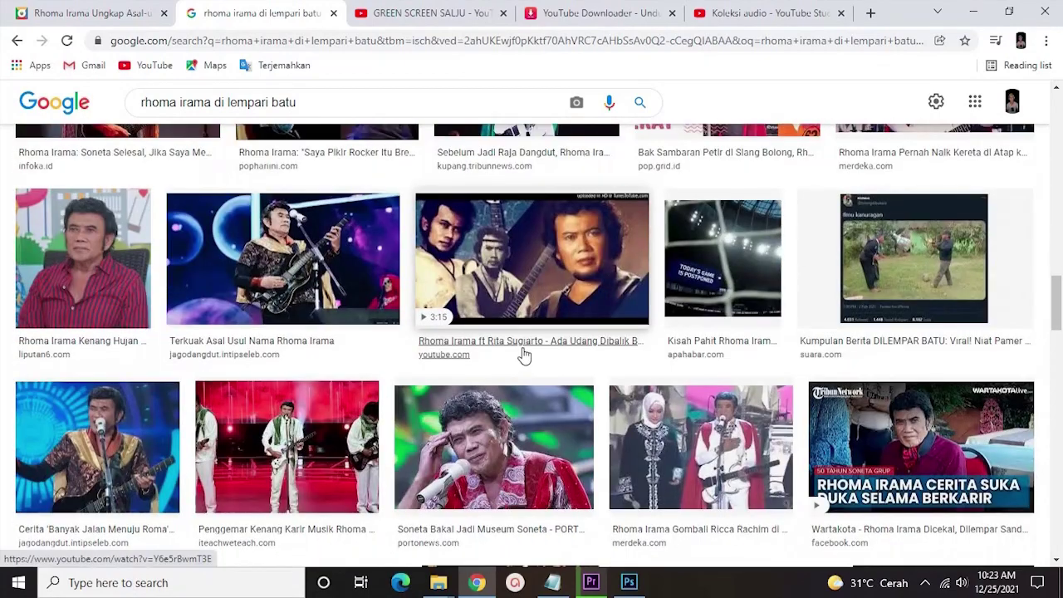
scroll(536, 351, down, 1)
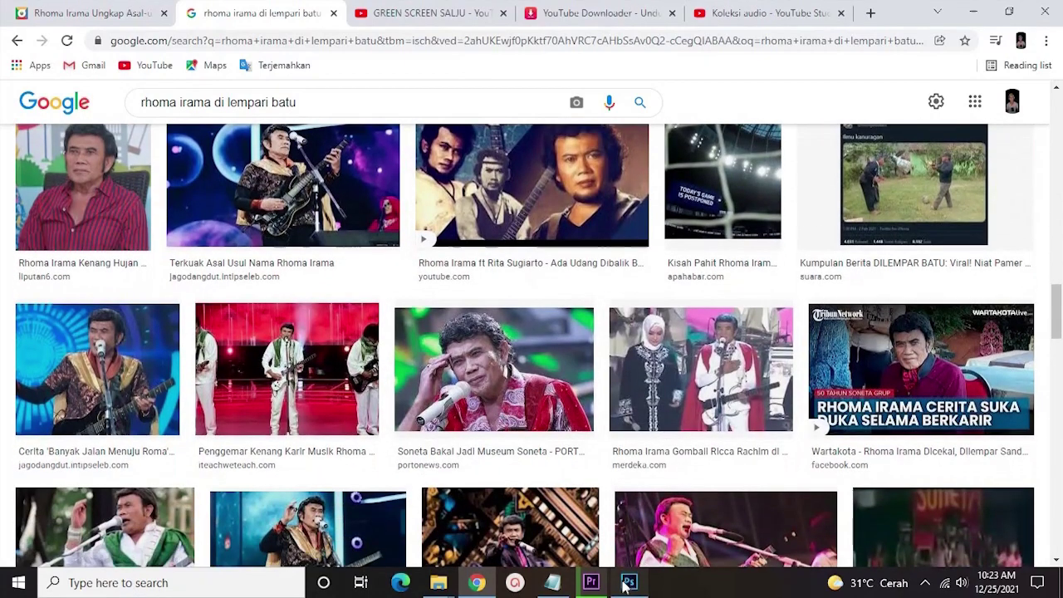
Switch to Photoshop, enlarge the Layer 1 photo to about 118% and shift it slightly left past the canvas edge
click(628, 582)
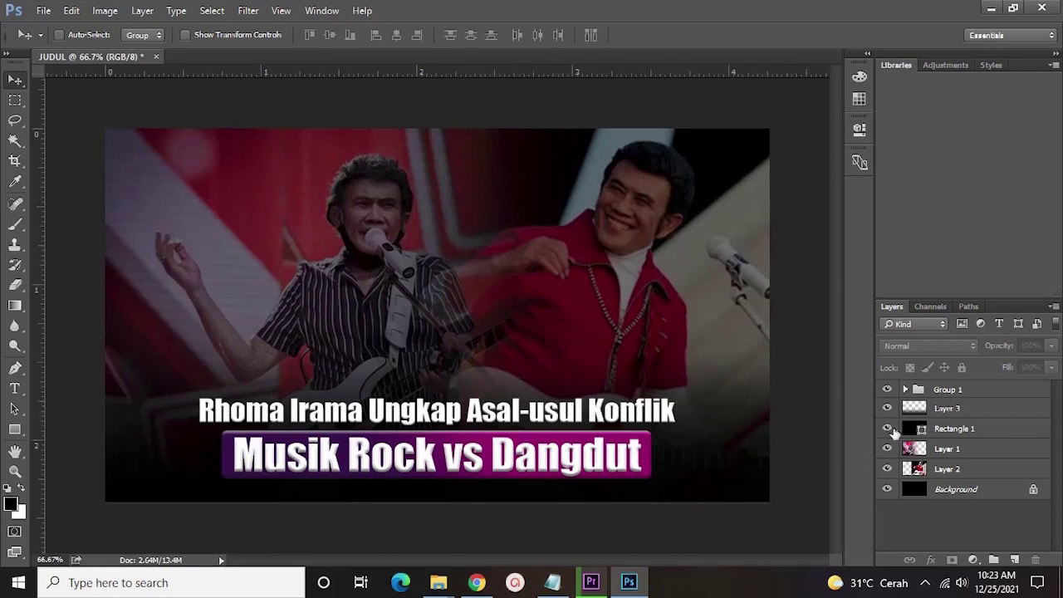
click(929, 448)
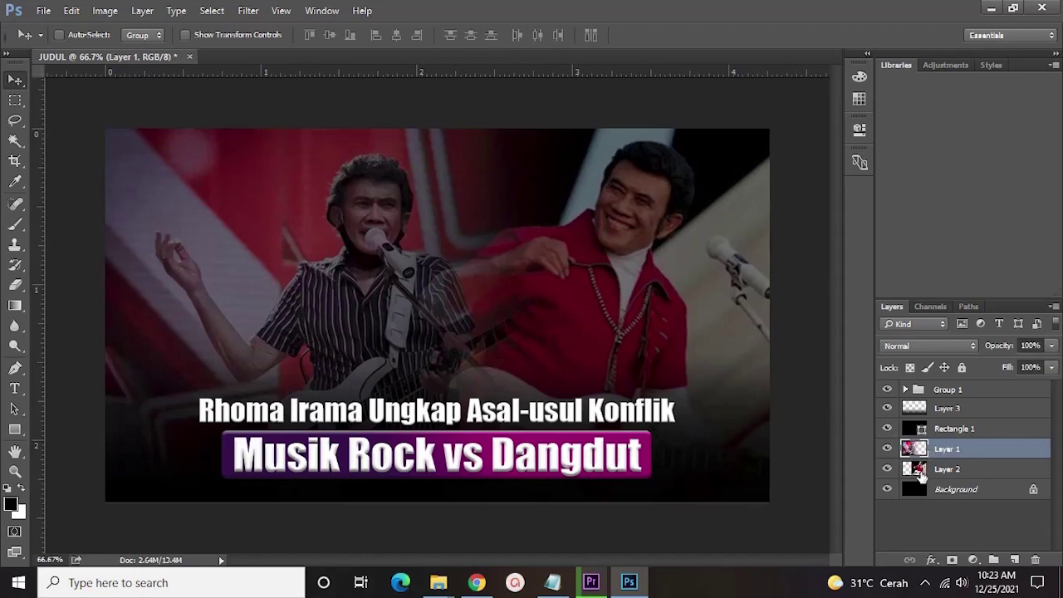
key(ctrl+t)
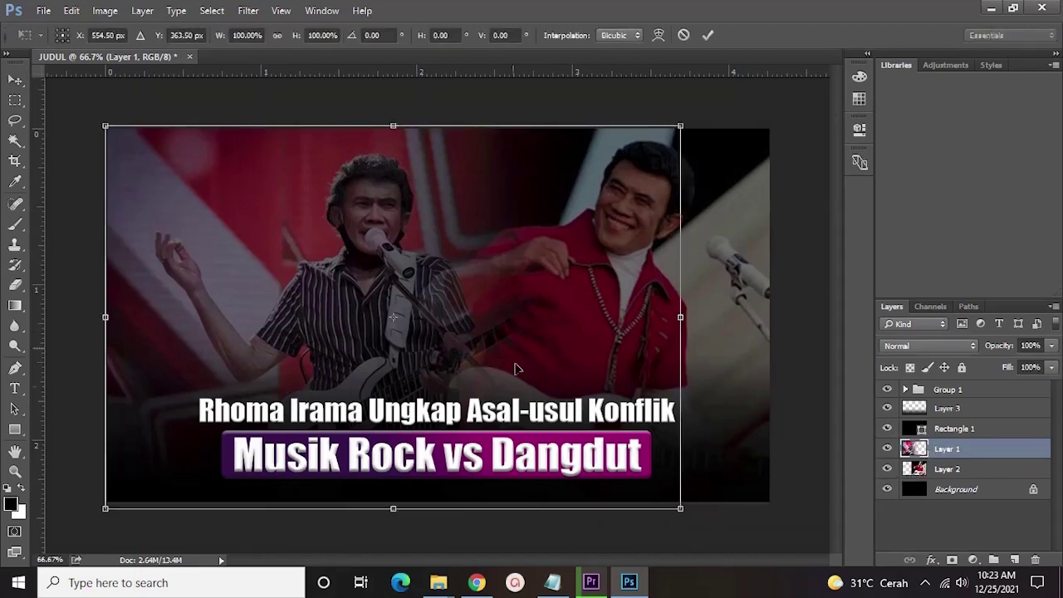
drag(677, 508, 784, 576)
drag(565, 404, 524, 405)
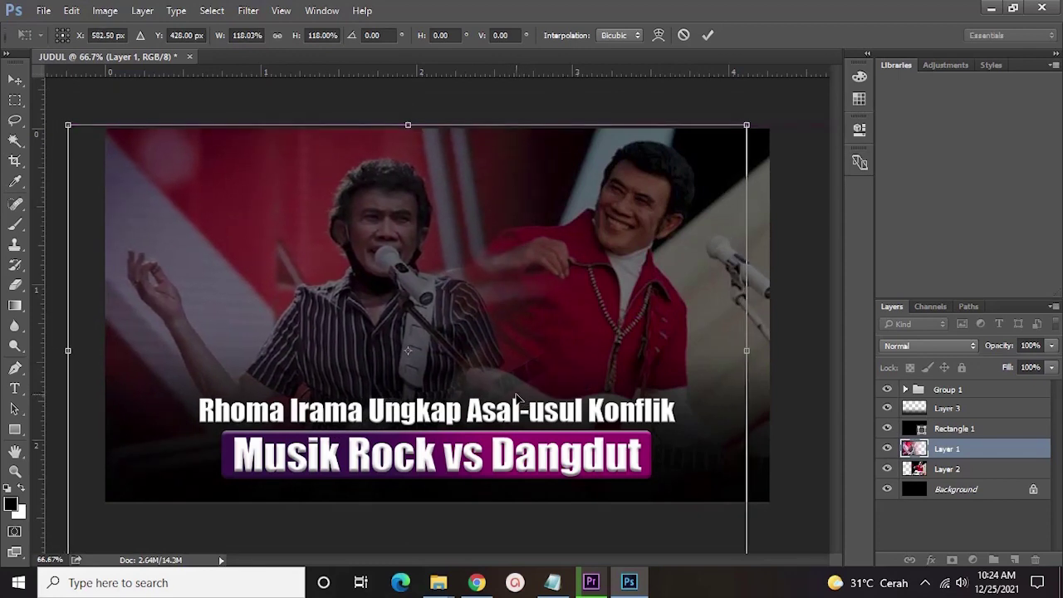
key(Return)
Hide and reshow Layer 2 to identify its photo, and add a Black & White adjustment layer directly above it
click(914, 493)
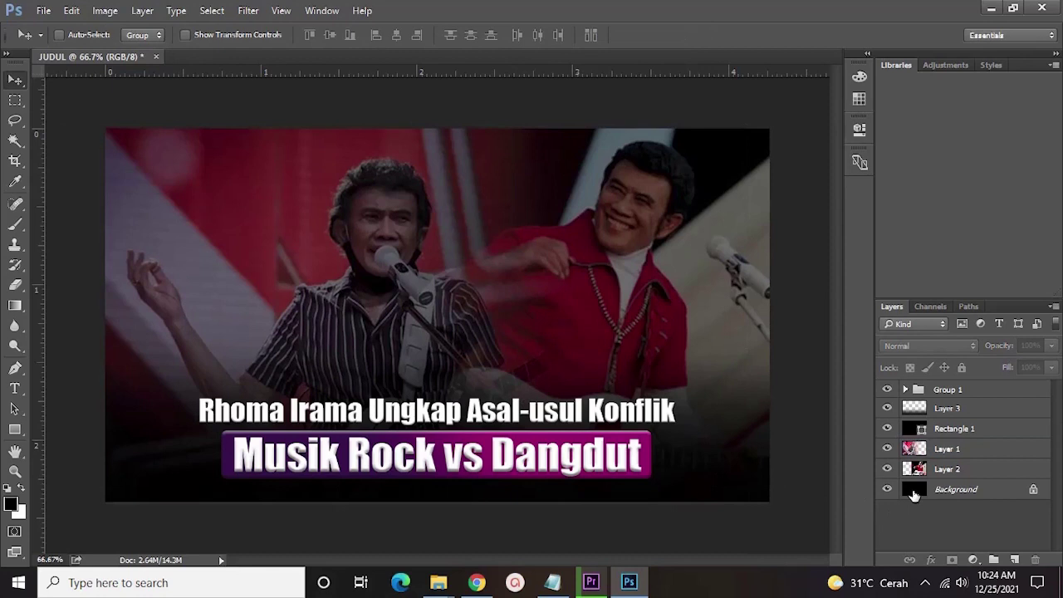
click(887, 469)
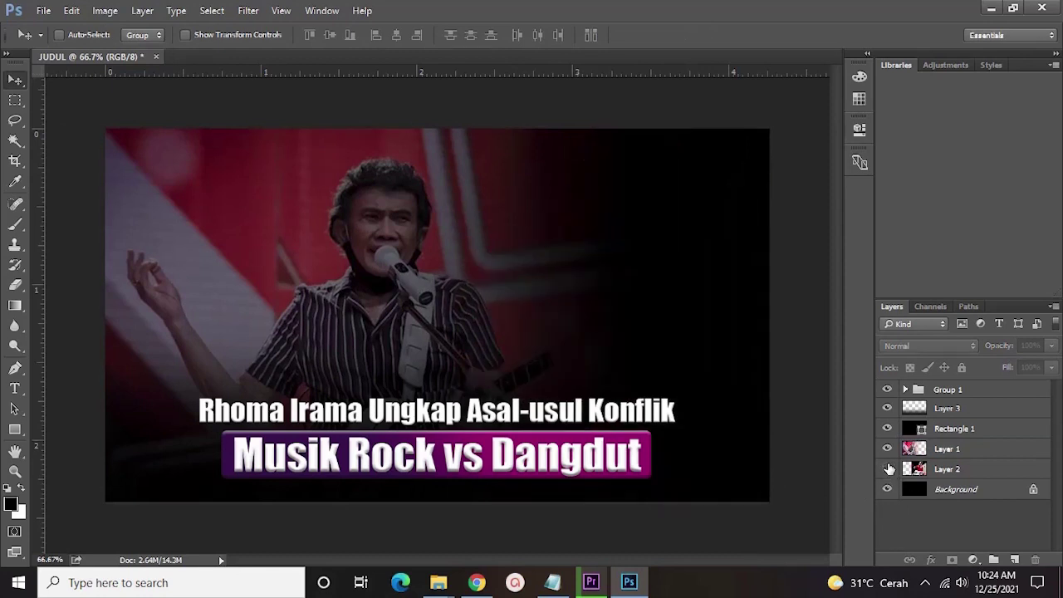
click(888, 469)
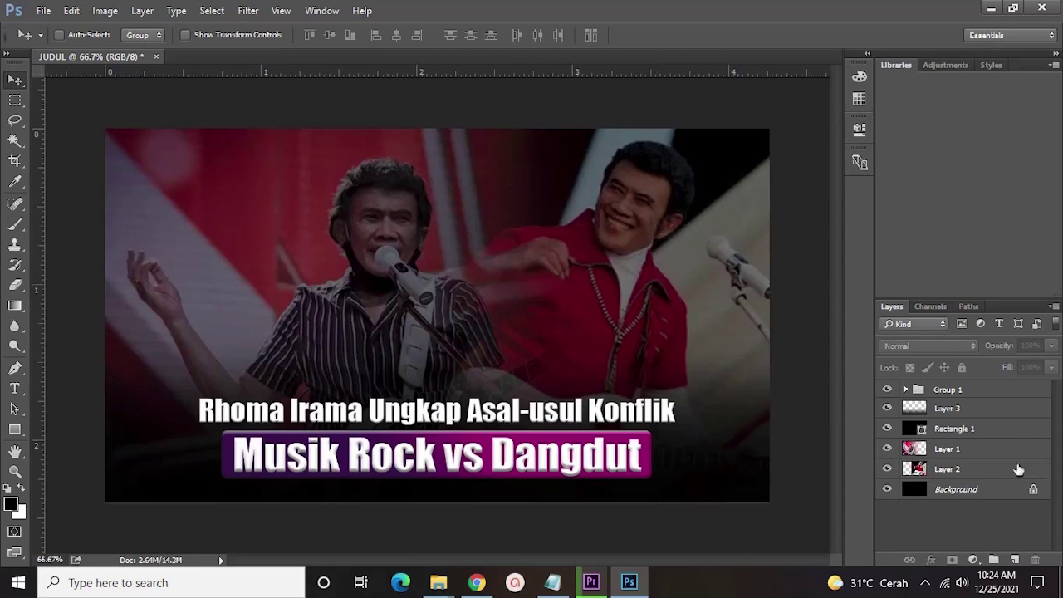
right_click(957, 470)
click(1020, 531)
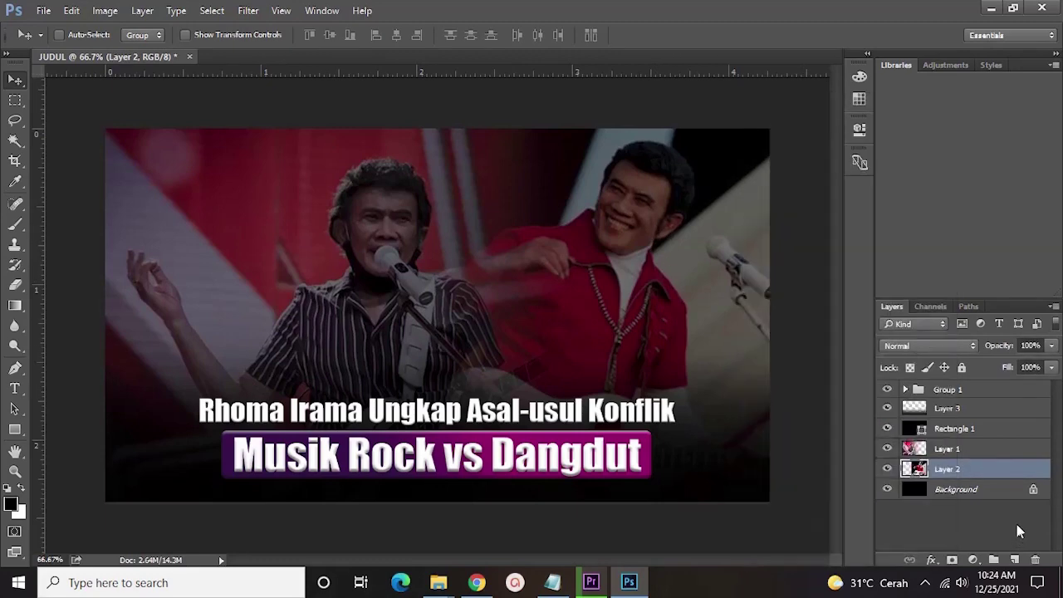
click(978, 560)
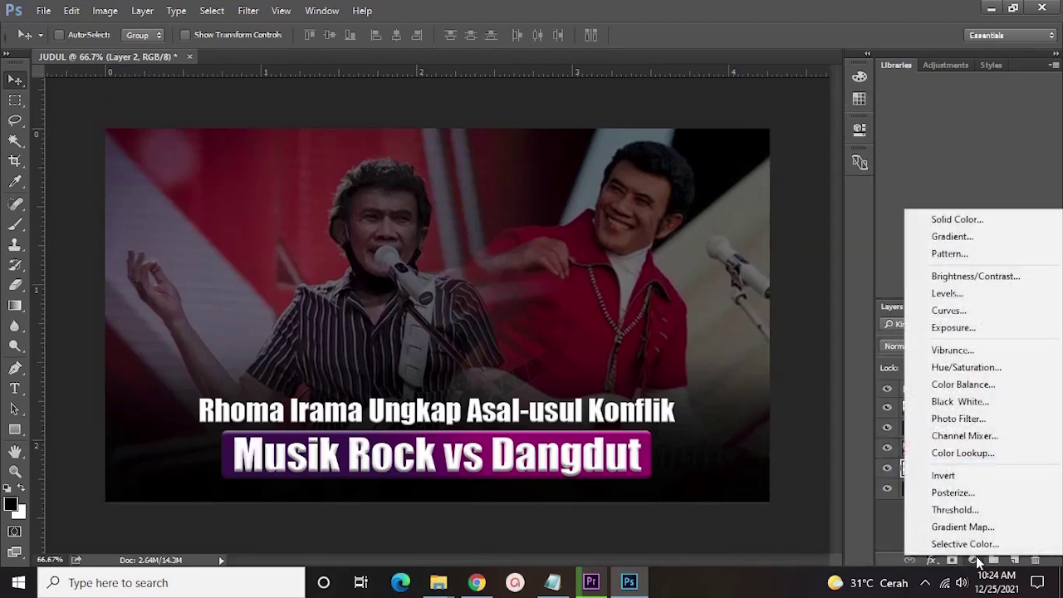
click(978, 402)
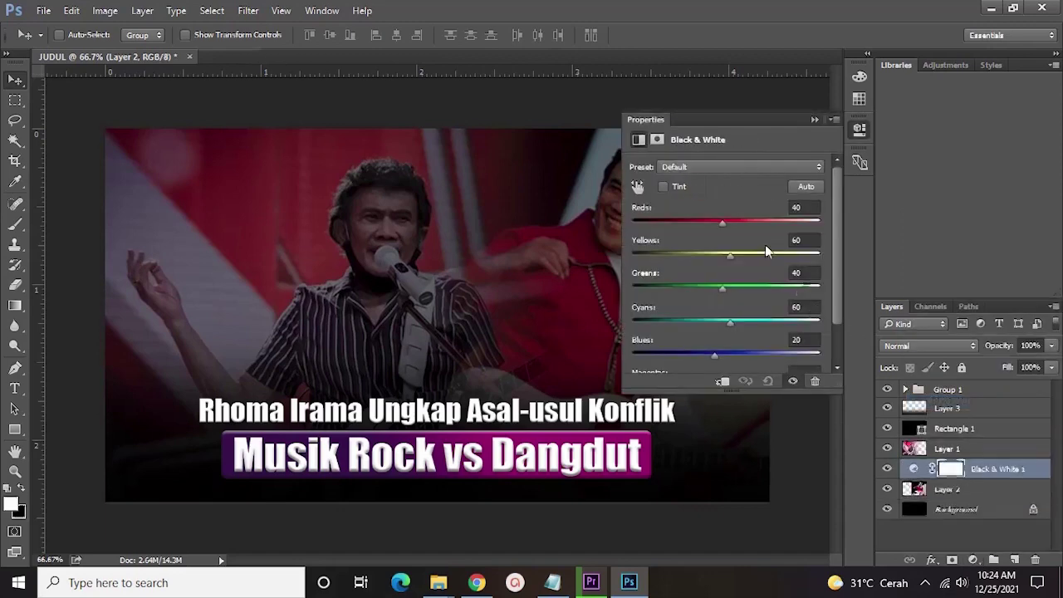
Move the Black & White properties aside, collapse them, and transfer the adjustment's layer mask to Layer 1
drag(727, 138, 909, 140)
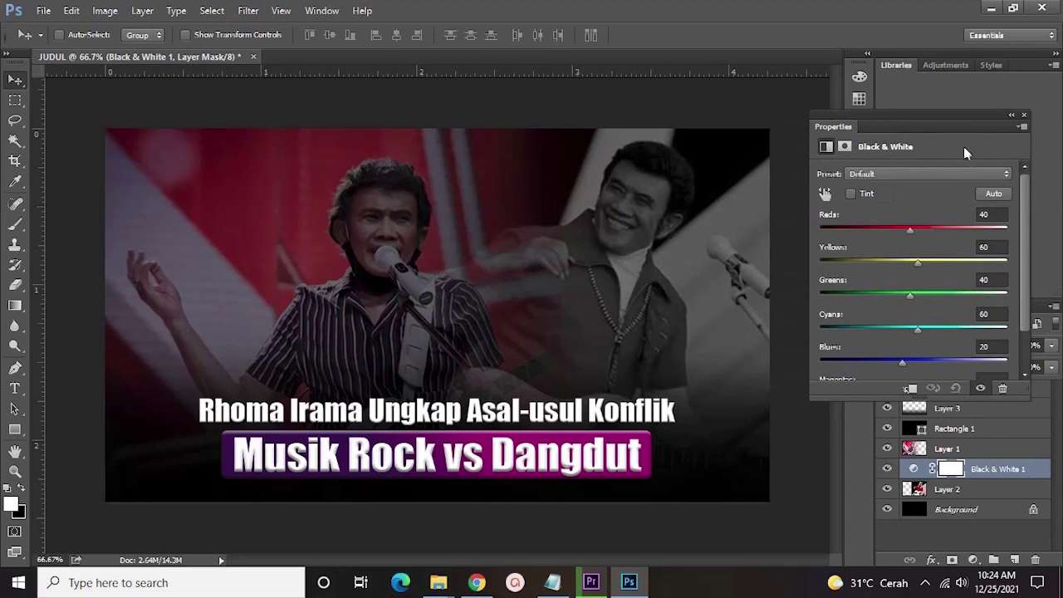
drag(952, 124, 830, 168)
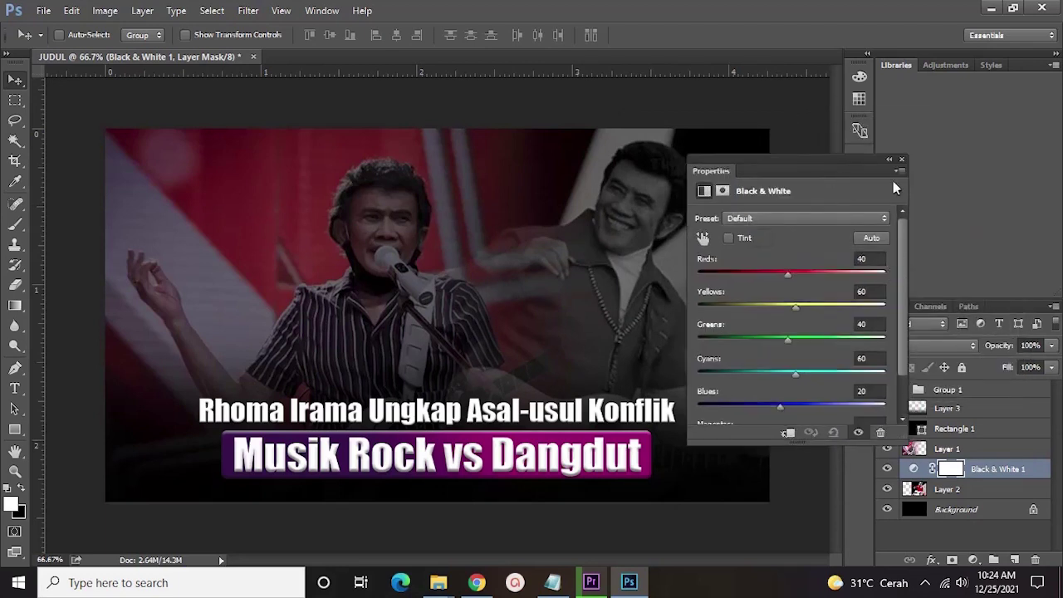
click(889, 158)
click(971, 529)
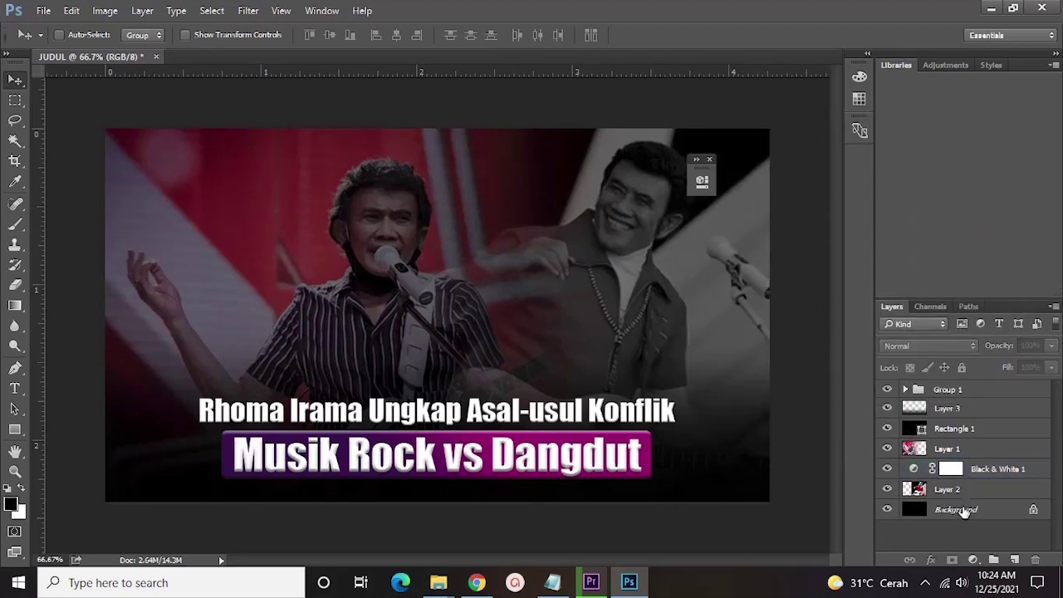
drag(955, 472, 944, 445)
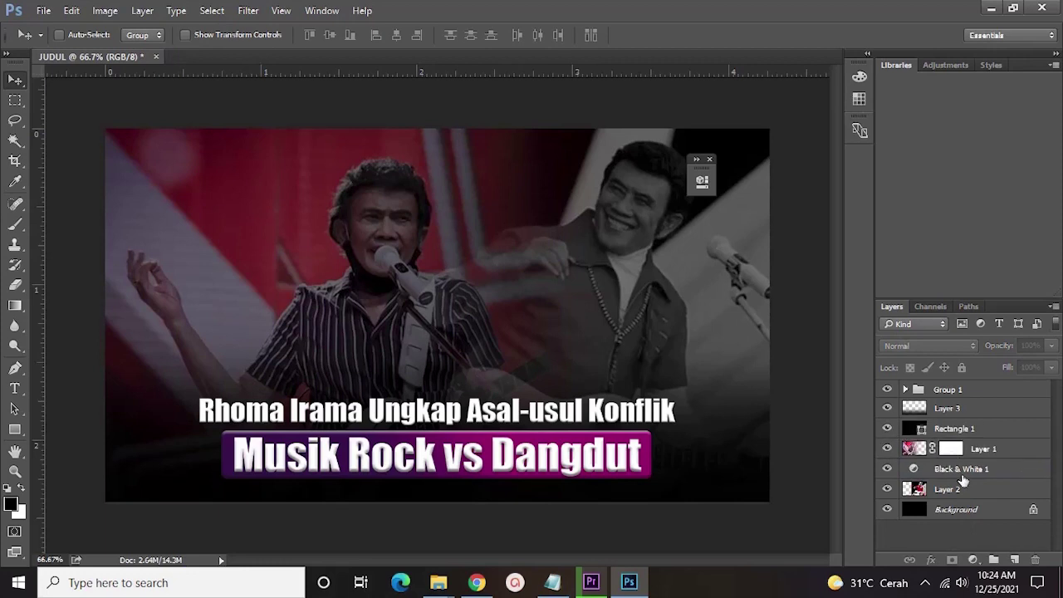
Try the Black & White adjustment above Layer 1, undo the reordering, and close the collapsed properties panel
drag(955, 472, 955, 445)
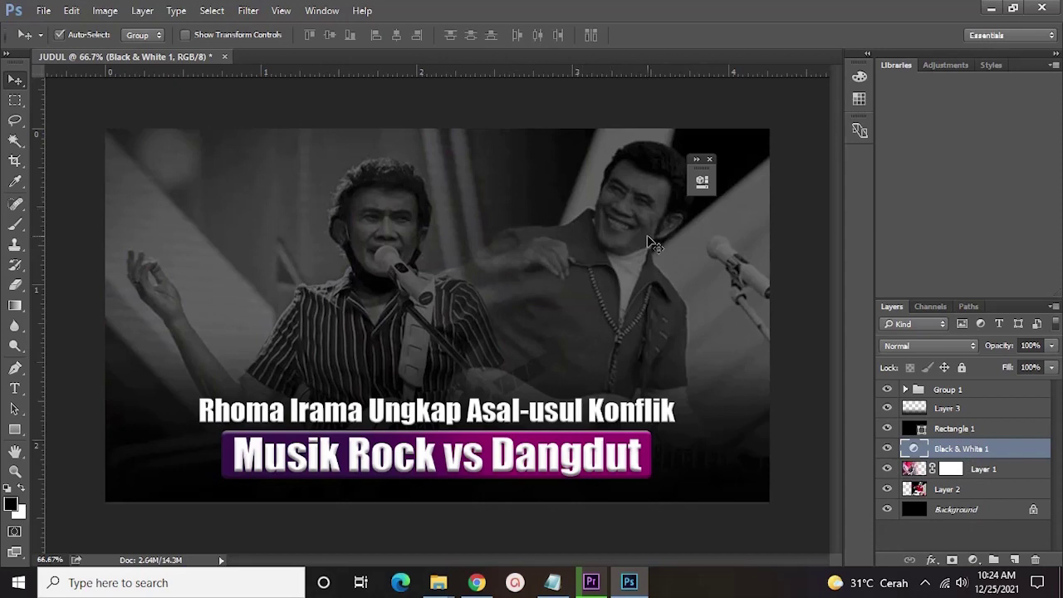
key(ctrl+z)
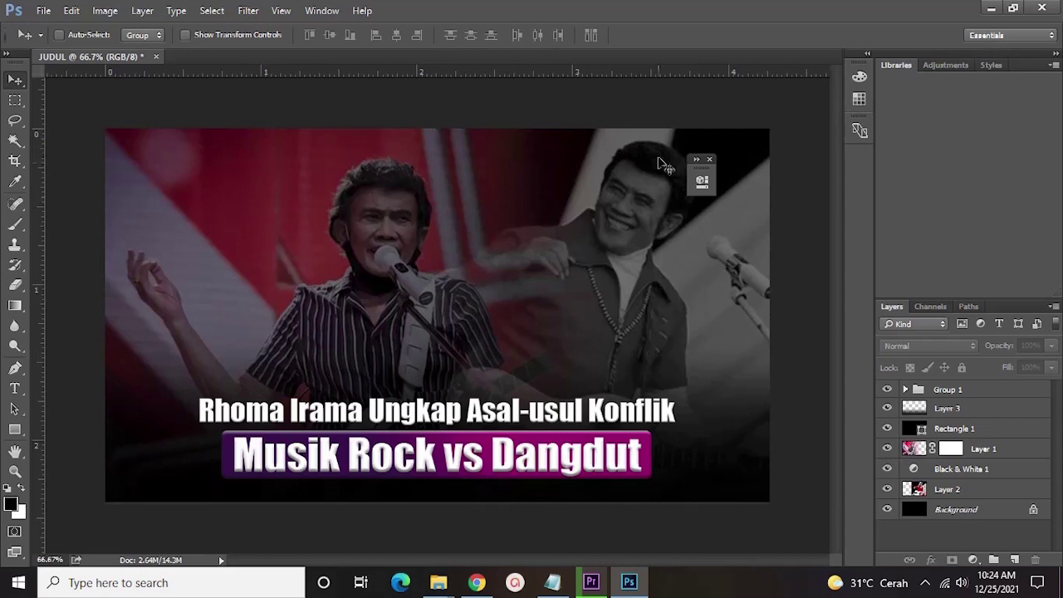
click(712, 156)
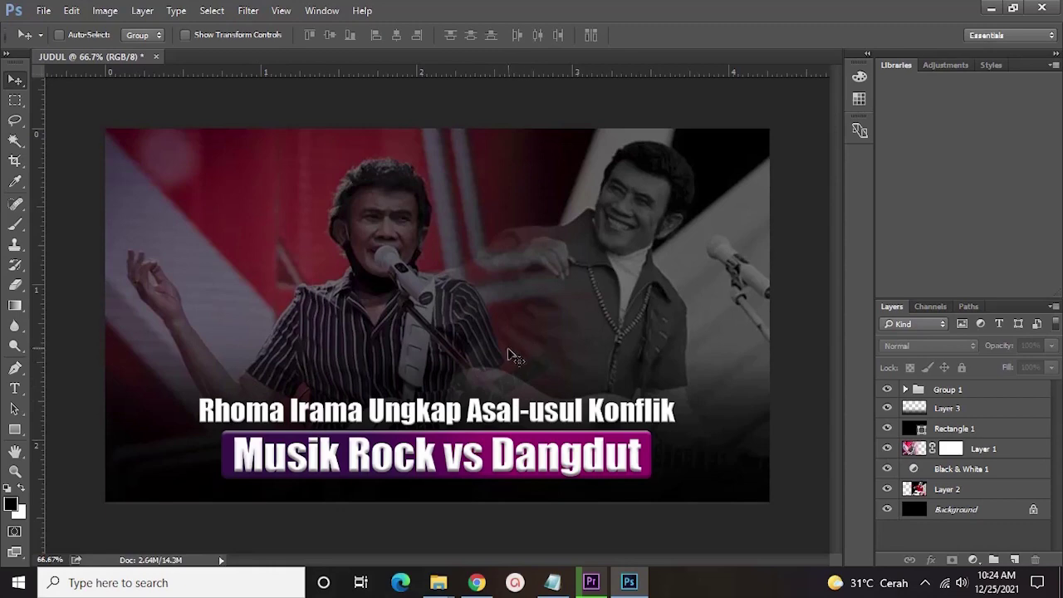
Switch to Premiere Pro to check the encoding progress of Sequence 01, and return to Photoshop
click(591, 586)
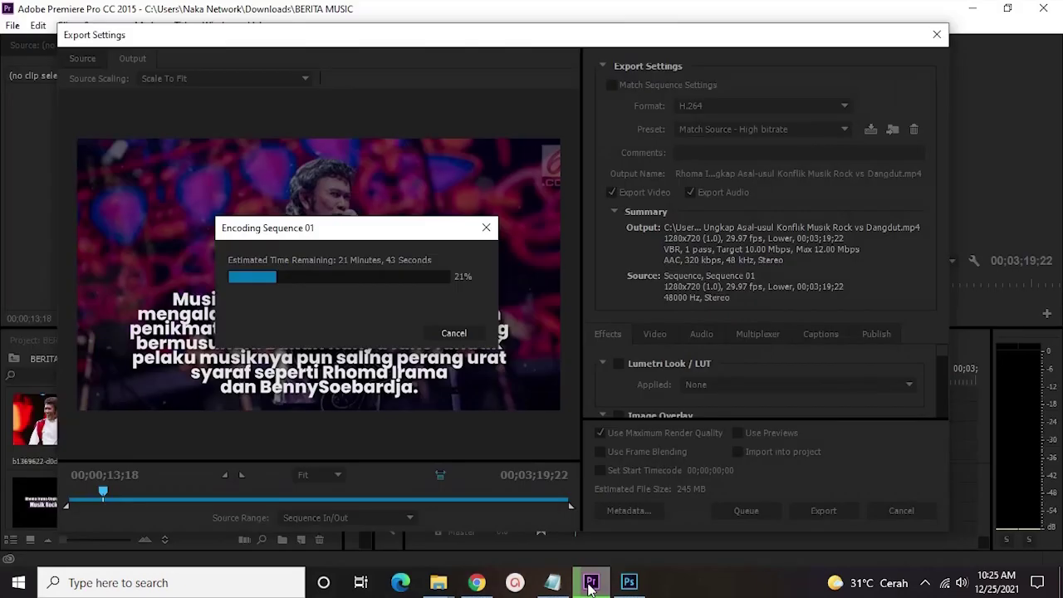
click(625, 583)
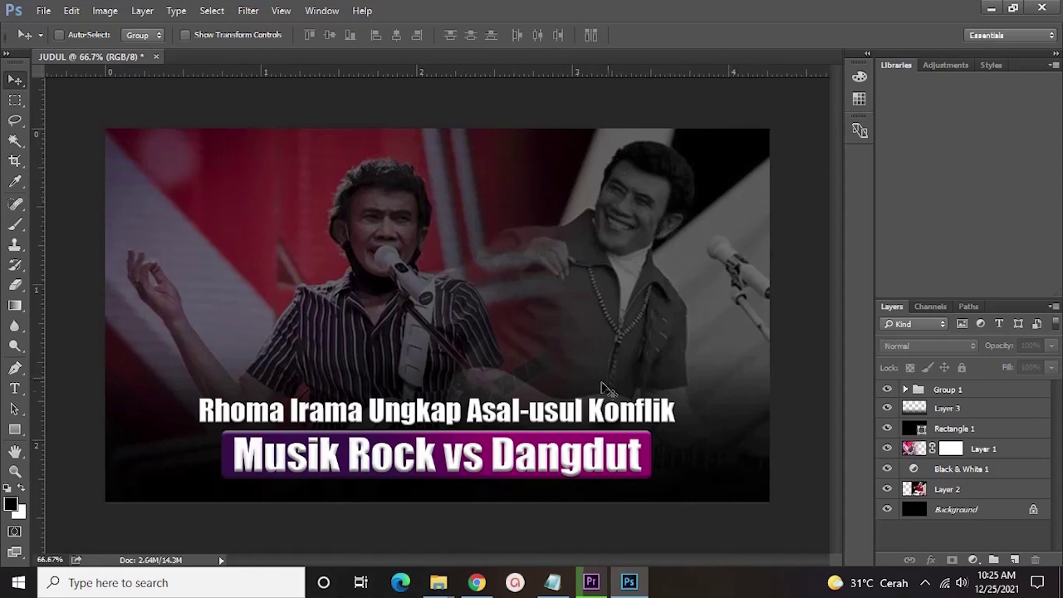
click(657, 446)
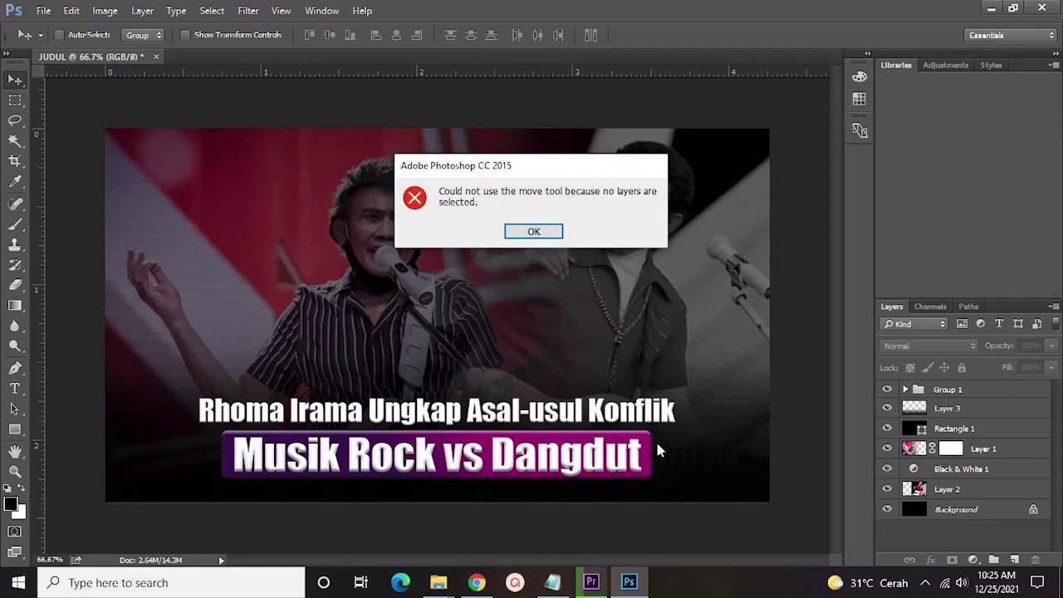
click(556, 236)
click(952, 490)
click(931, 528)
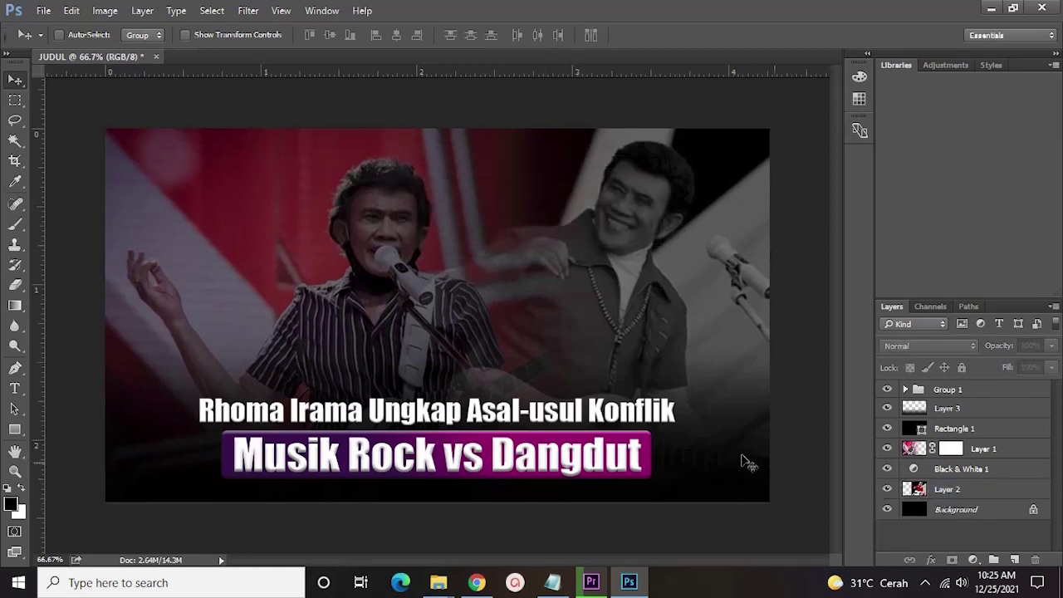
click(15, 430)
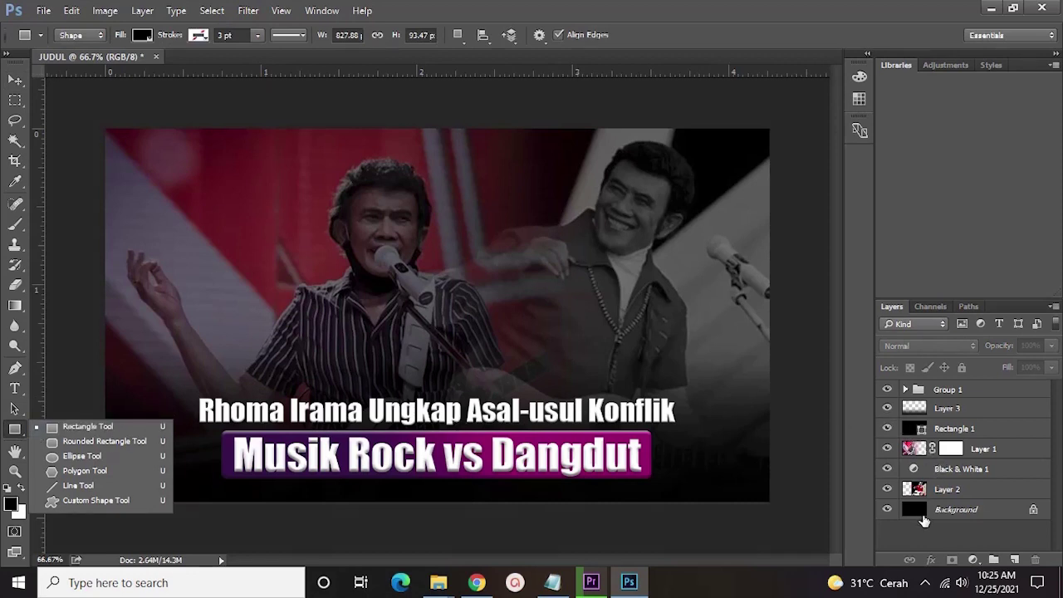
click(924, 513)
click(968, 534)
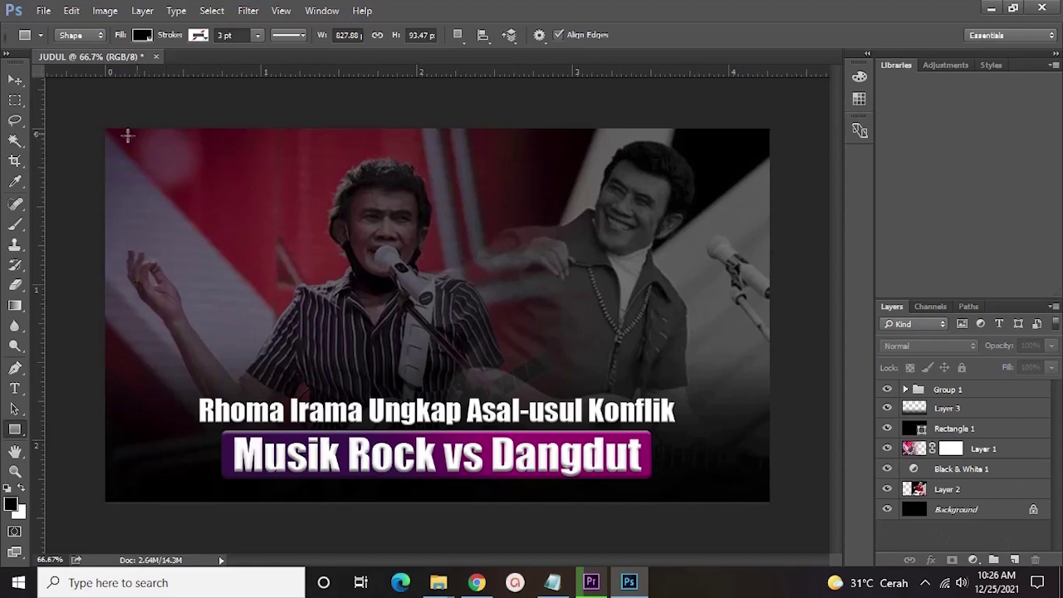
Draw a black circle about 147 px in diameter near the raised hand in the photo with the Ellipse tool
right_click(16, 429)
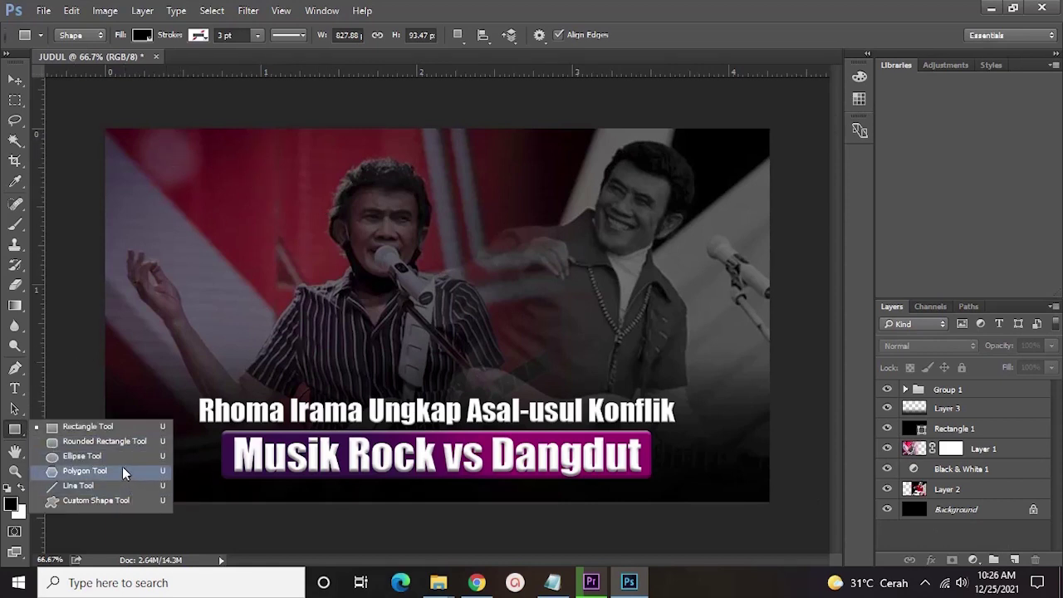
click(119, 456)
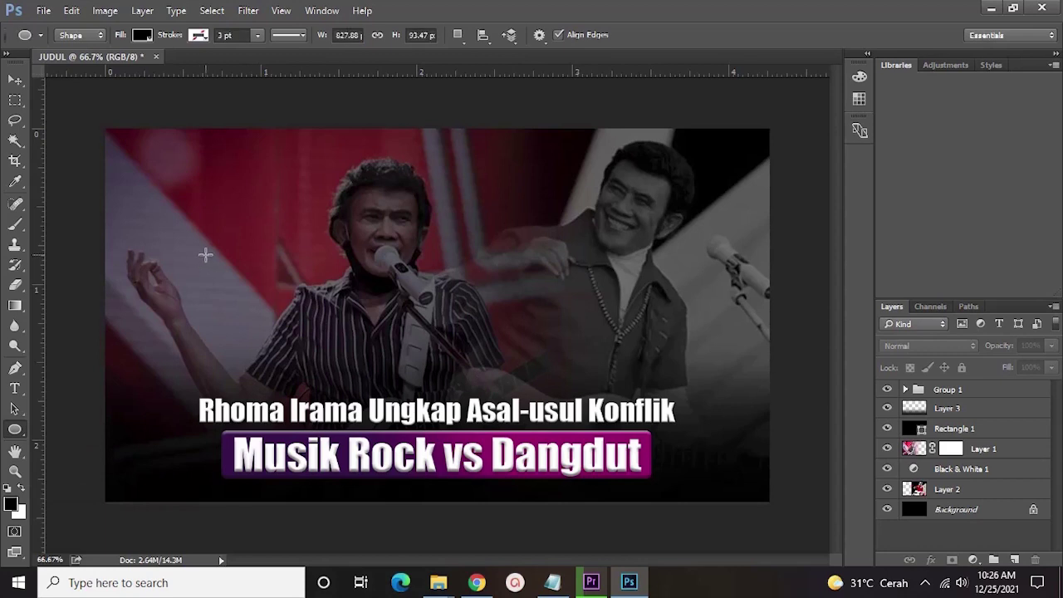
drag(204, 245, 280, 322)
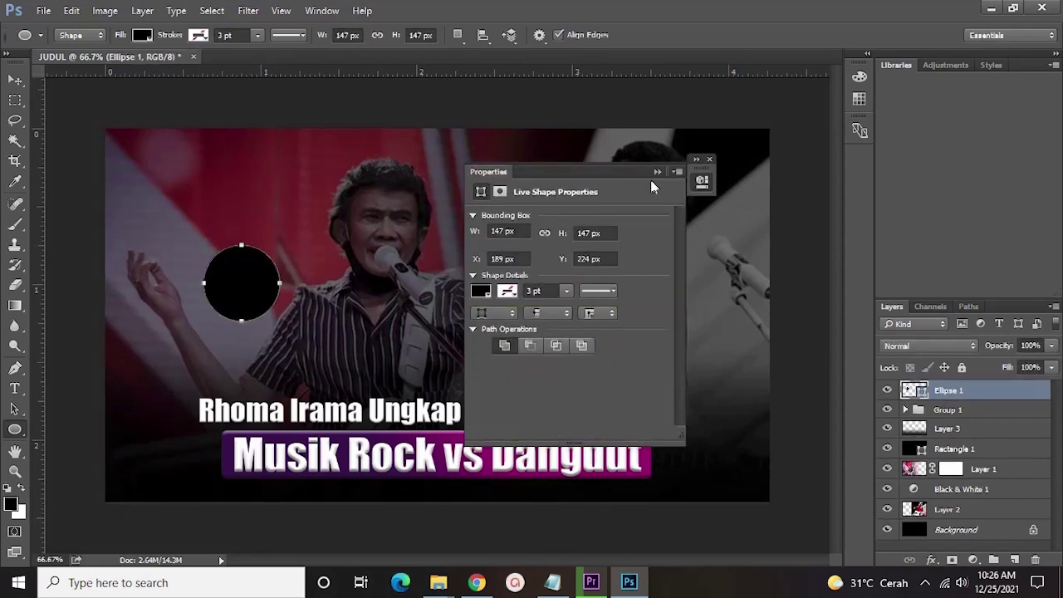
click(702, 180)
Scale the circle to about 81.63% and position it in the canvas's upper-left corner at X 93 px, Y 85 px
mouse_move(914, 392)
mouse_down()
mouse_move(929, 407)
mouse_move(923, 399)
mouse_up()
key(ctrl+t)
drag(272, 302, 178, 195)
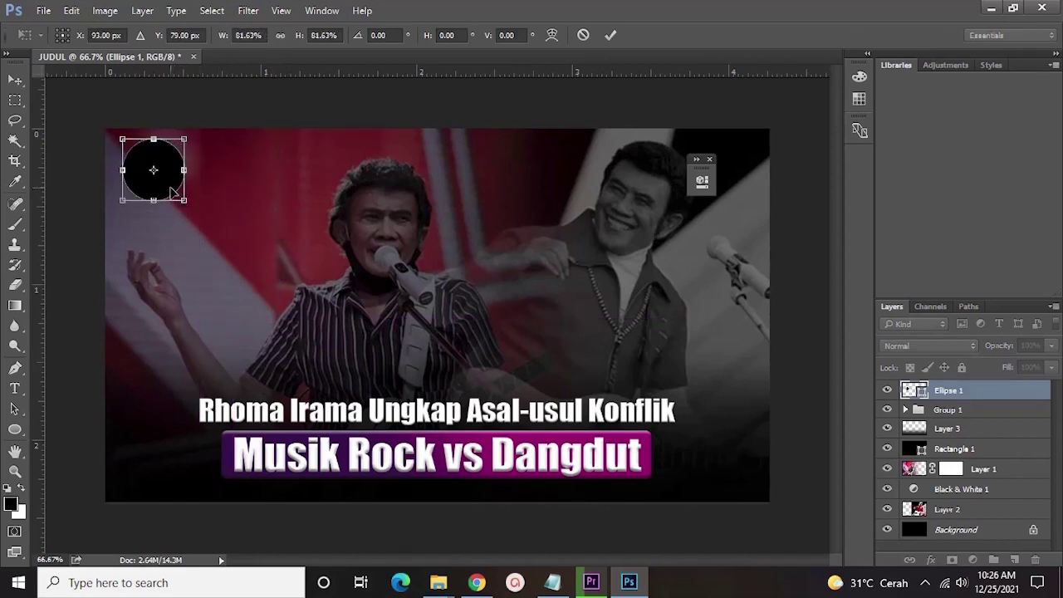
key(Down)
key(Down)
key(Down)
key(Down)
key(Down)
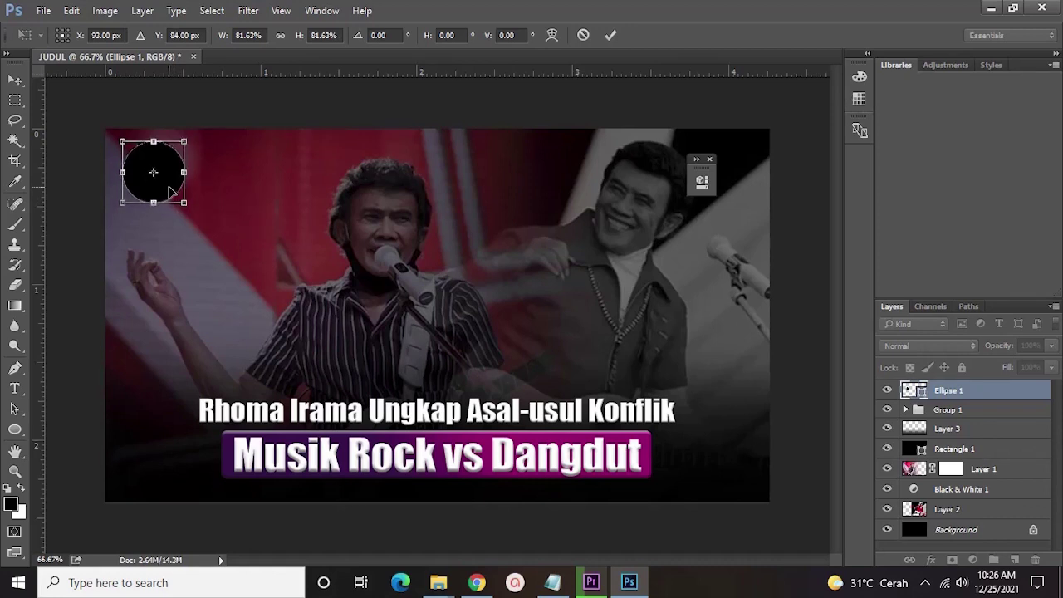
key(Down)
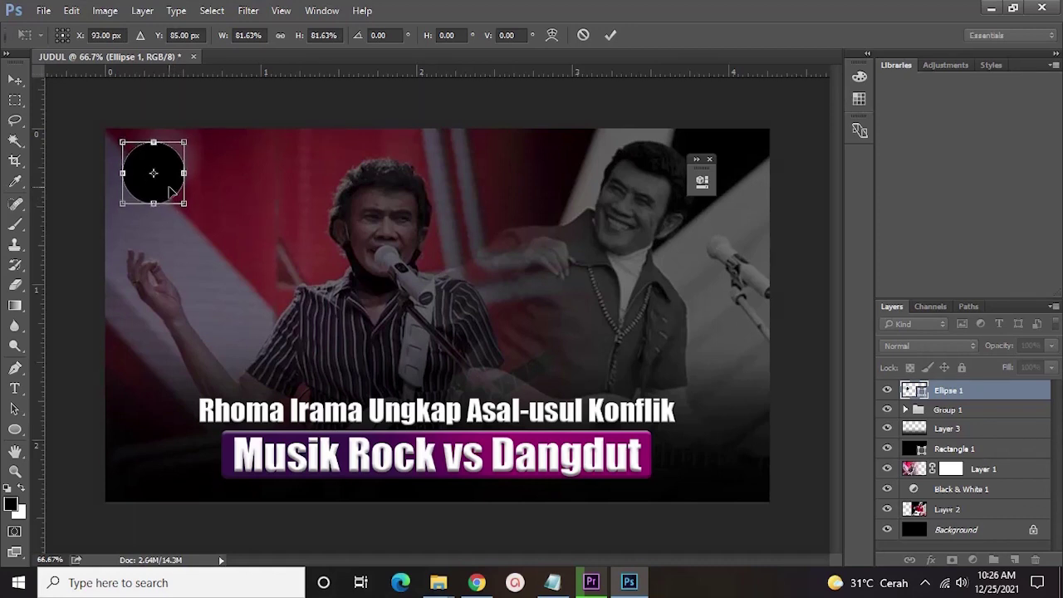
key(Return)
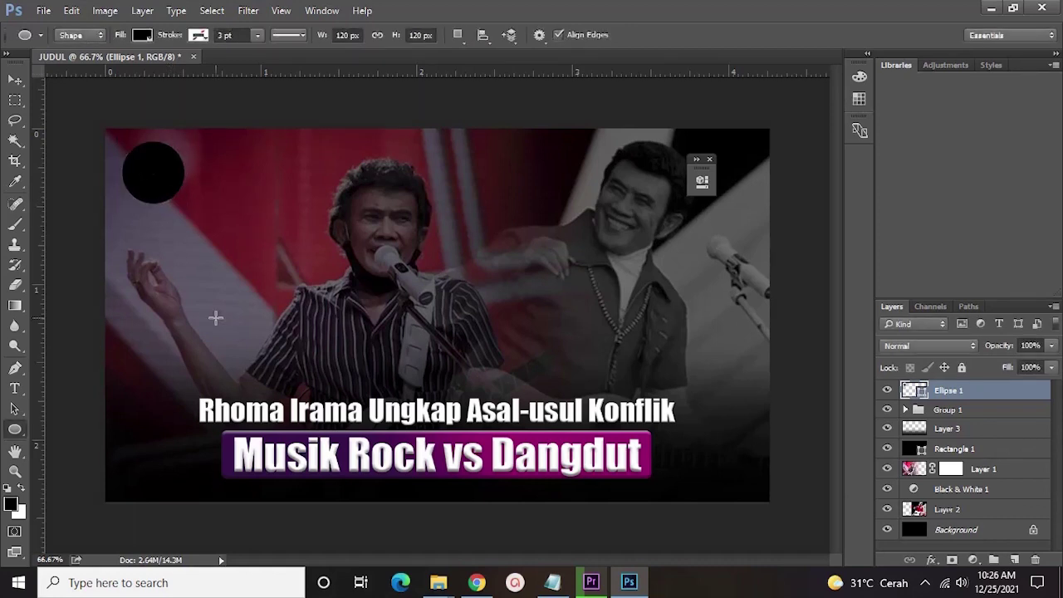
Give the circle layer Bevel & Emboss and the purple-to-magenta Gradient Overlay, with Color Overlay switched off
right_click(961, 393)
click(833, 105)
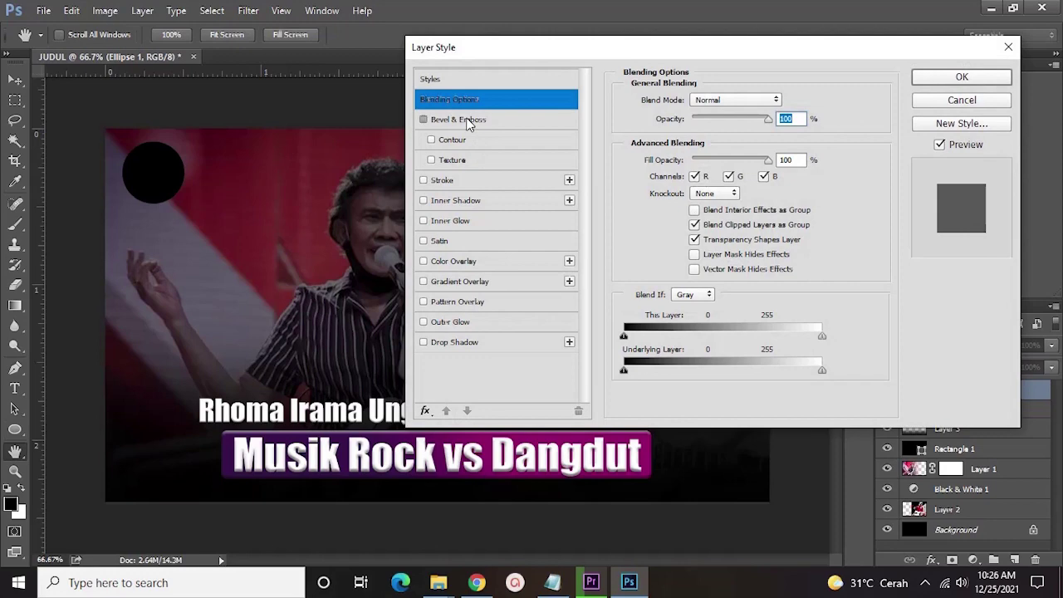
click(468, 122)
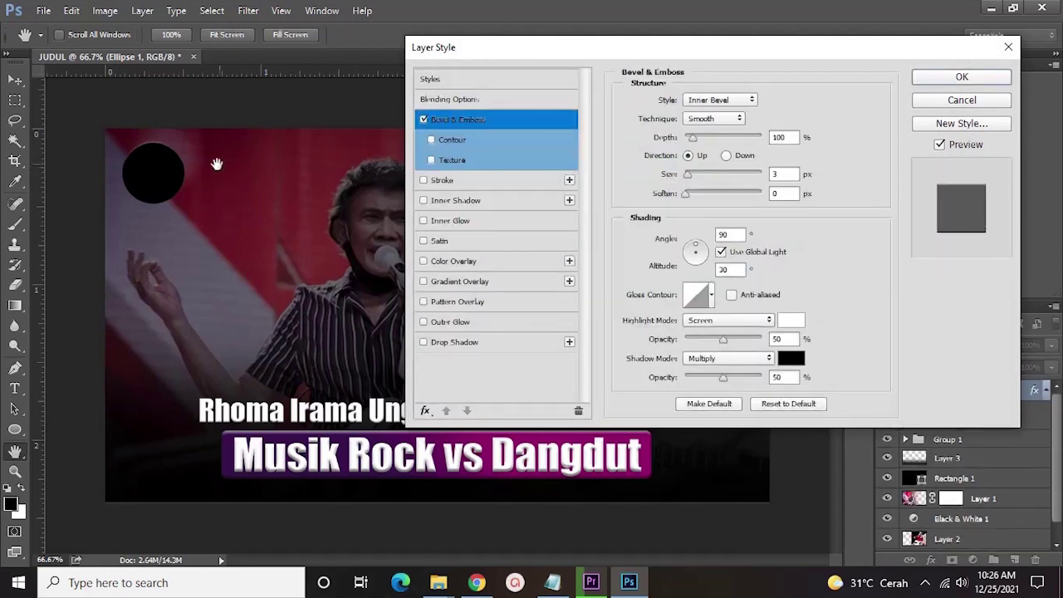
click(490, 261)
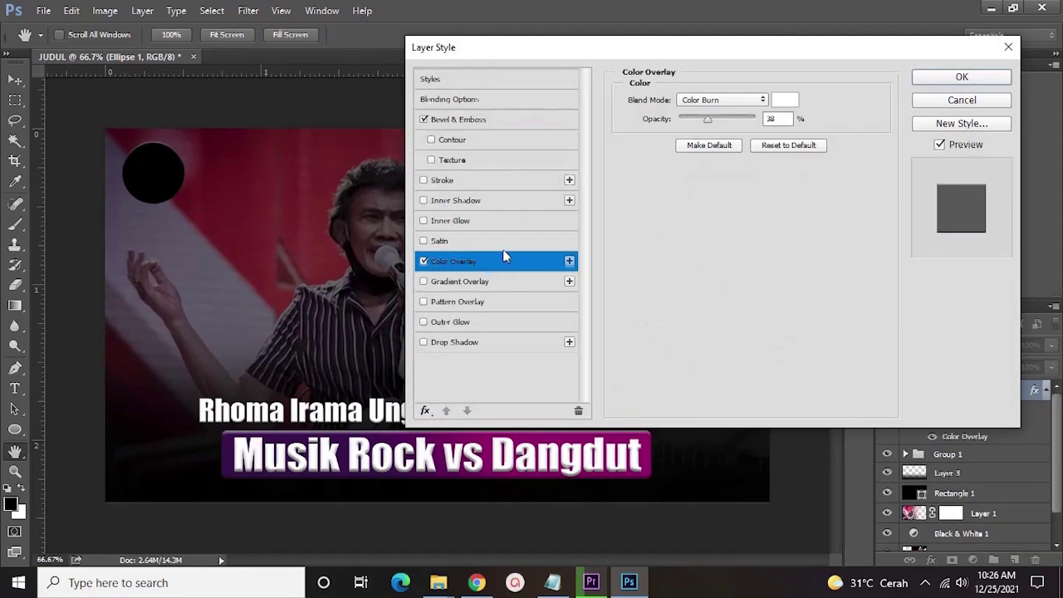
click(424, 261)
click(425, 282)
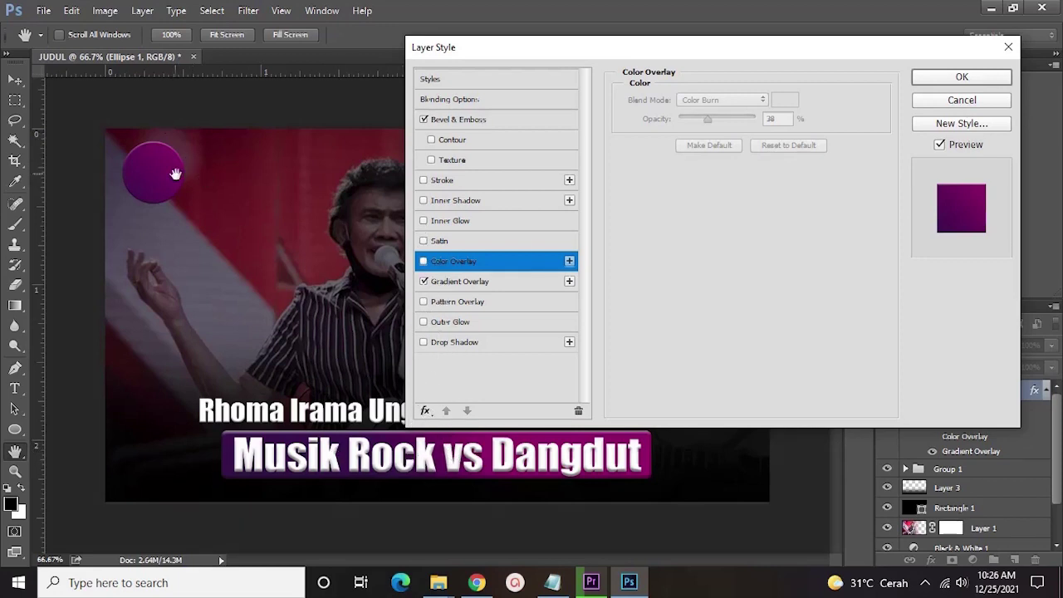
Increase the circle's Bevel & Emboss size slightly and apply the layer style
click(465, 120)
mouse_move(696, 176)
mouse_down()
mouse_move(718, 176)
mouse_move(690, 177)
mouse_up()
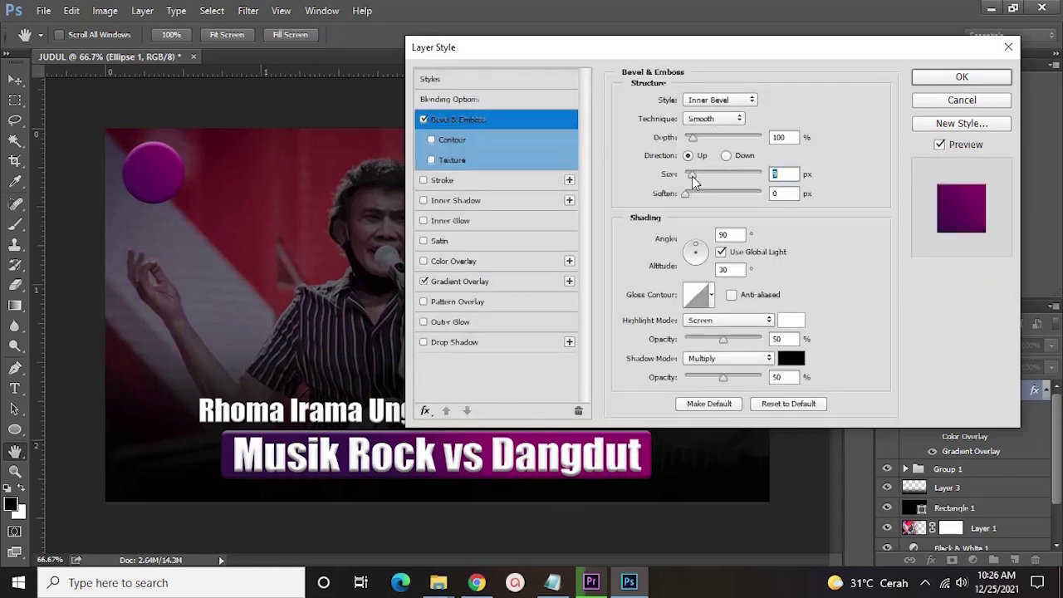
click(960, 78)
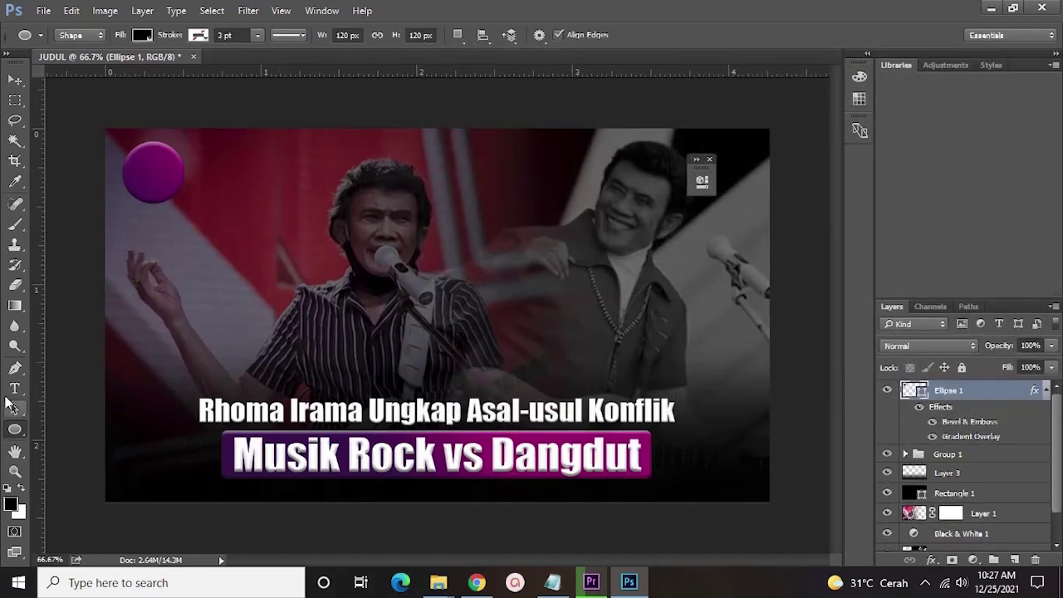
Choose the sixteenth-note custom shape and draw it about 33 by 59 px below and to the right of the circle
right_click(15, 429)
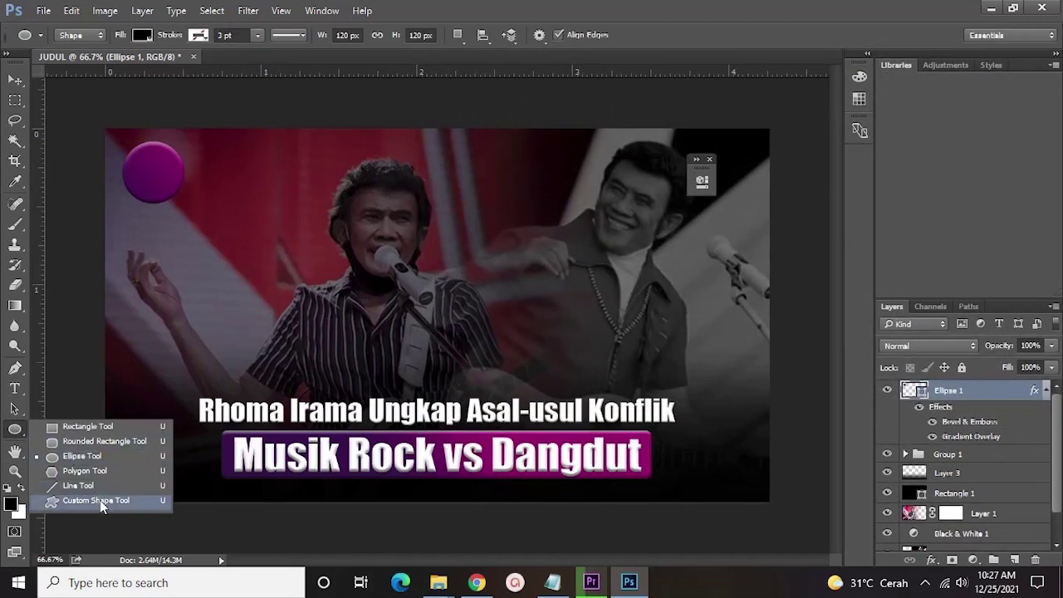
click(99, 501)
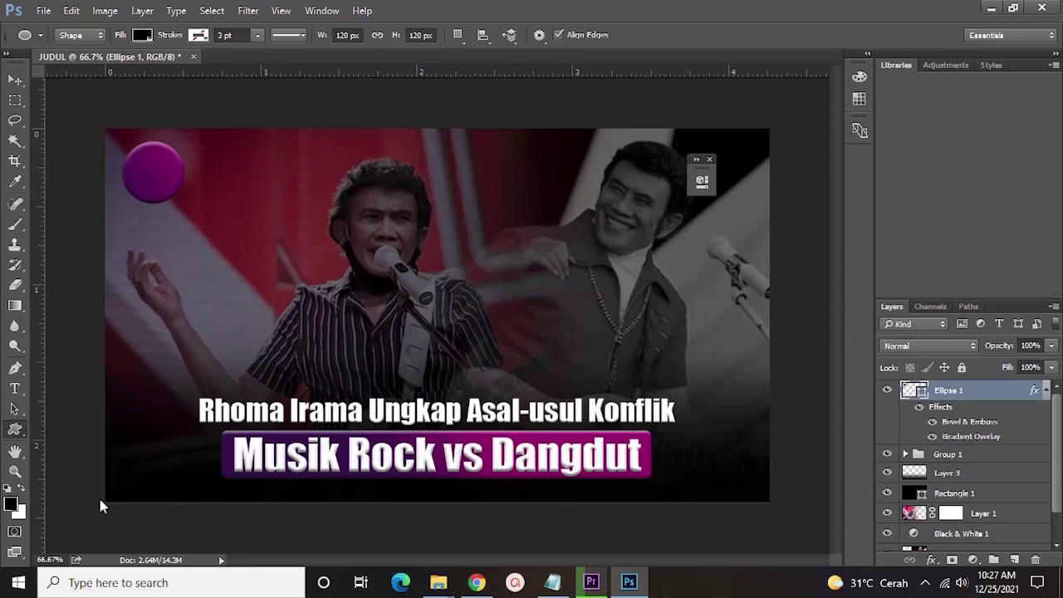
right_click(450, 326)
scroll(561, 406, down, 8)
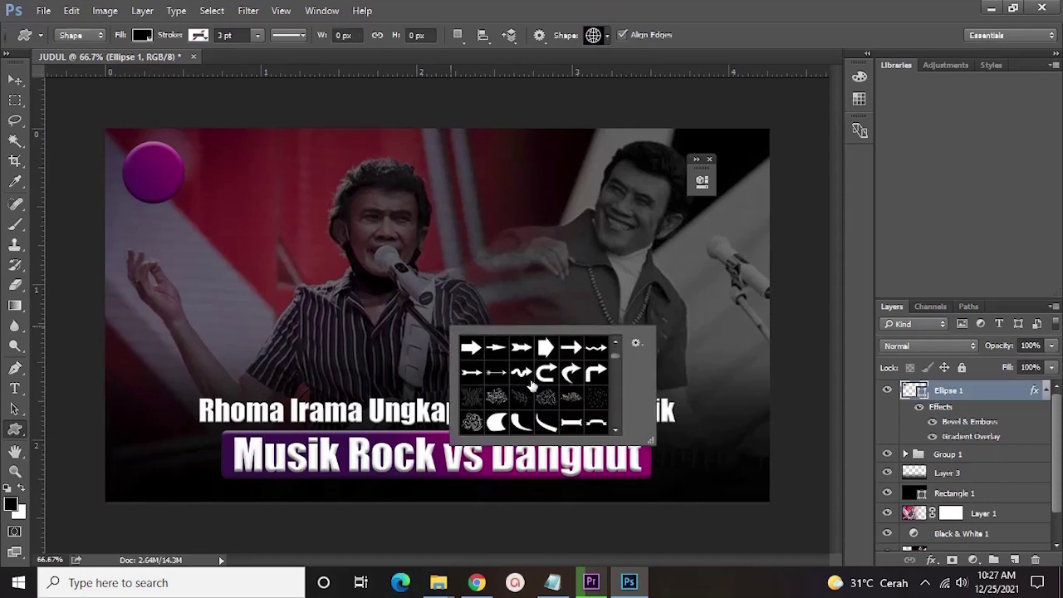
scroll(561, 405, down, 5)
scroll(563, 395, up, 5)
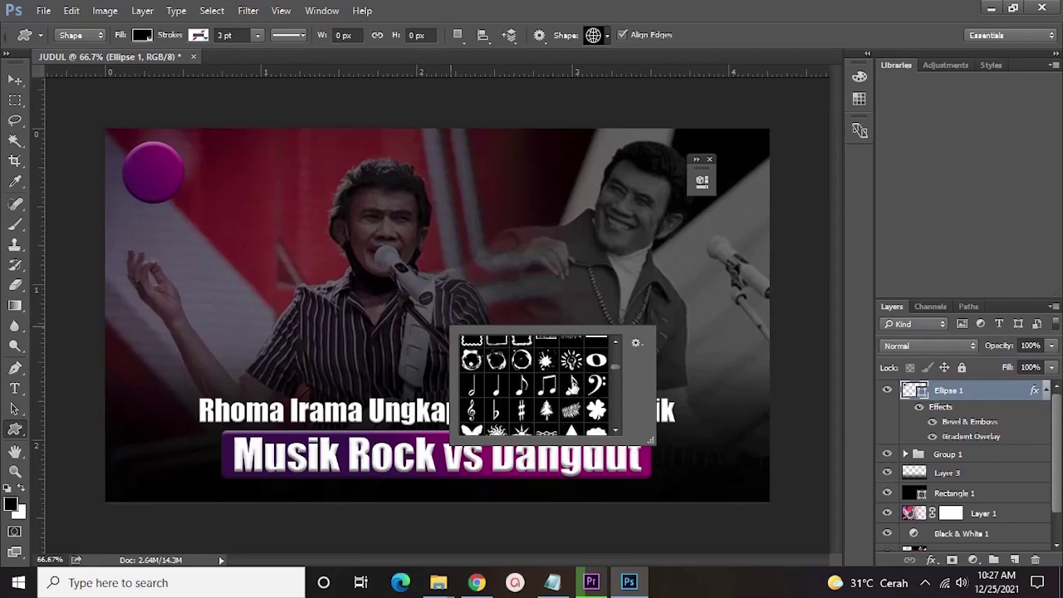
click(573, 387)
drag(215, 236, 252, 254)
Change the music note's fill color to white
click(143, 37)
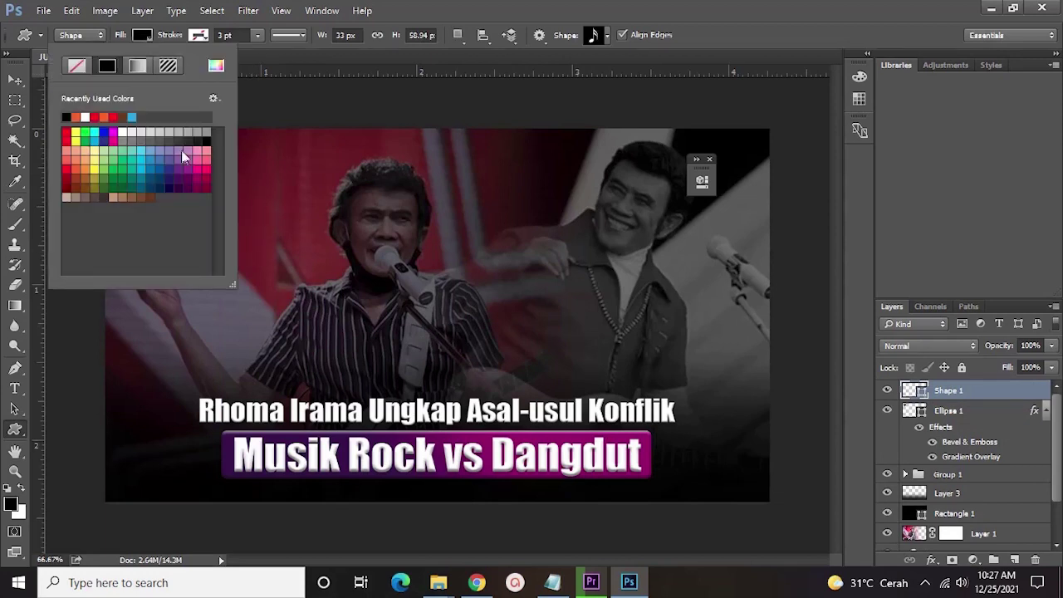
click(87, 117)
click(284, 56)
Free-transform the white music note and move it onto the purple circle
click(914, 389)
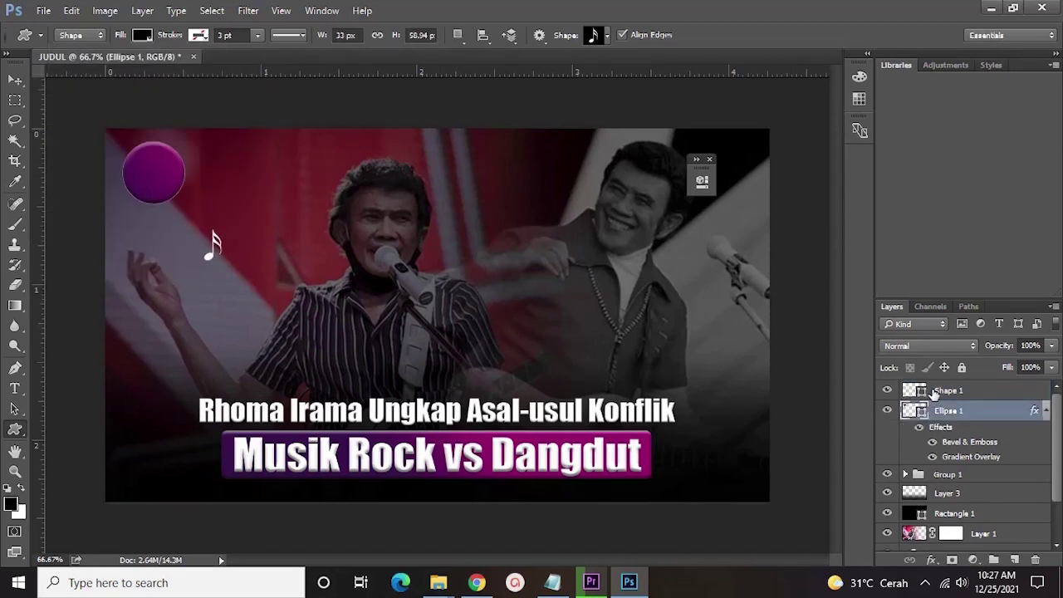
key(ctrl+t)
key(ctrl+plus)
key(ctrl+plus)
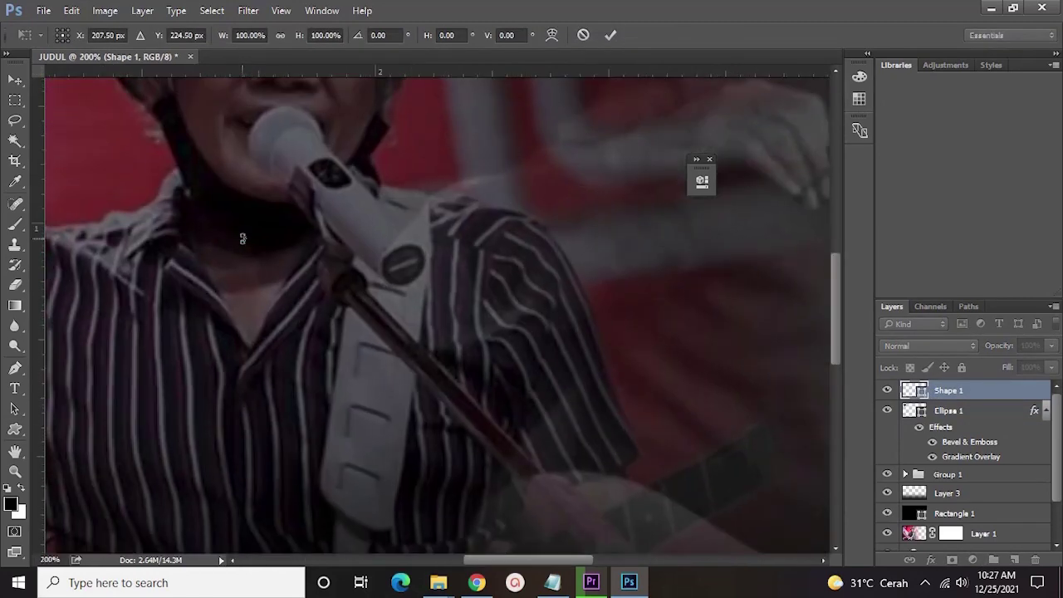
drag(532, 560, 432, 560)
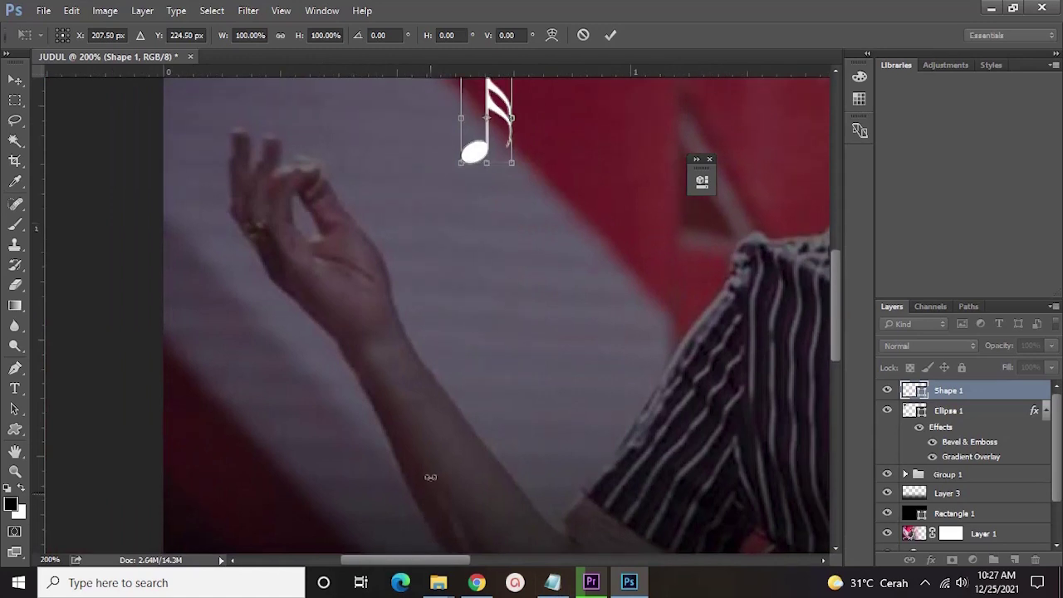
scroll(431, 477, up, 10)
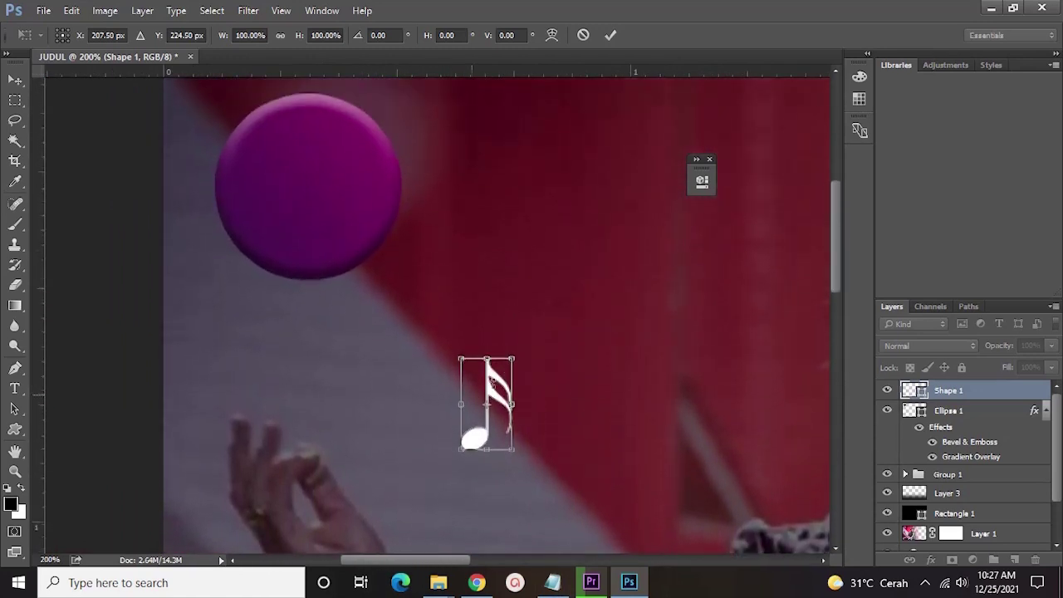
scroll(490, 399, up, 14)
scroll(486, 436, down, 7)
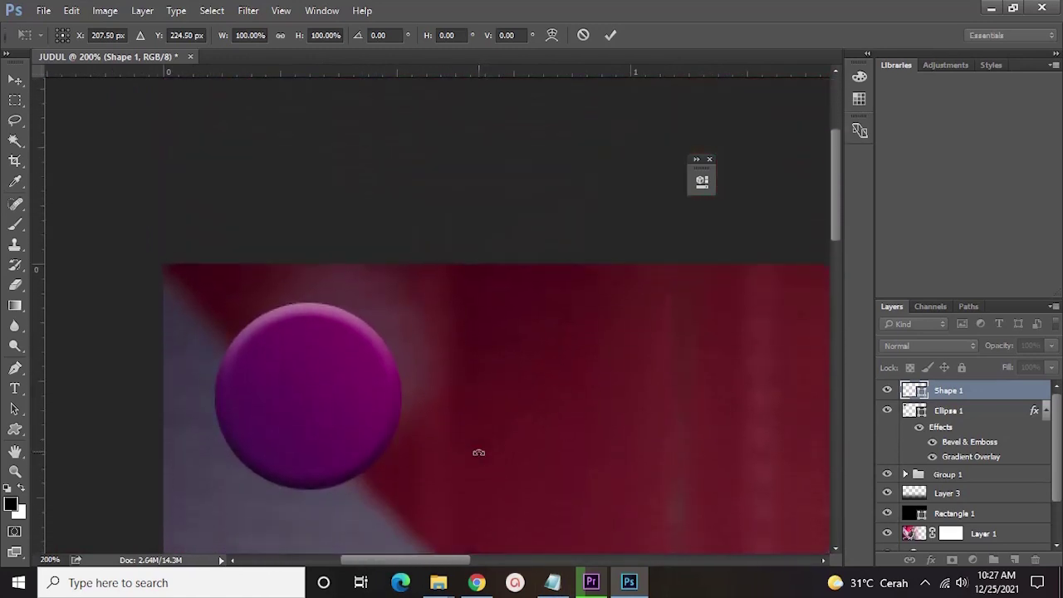
scroll(479, 453, down, 2)
drag(489, 544, 314, 363)
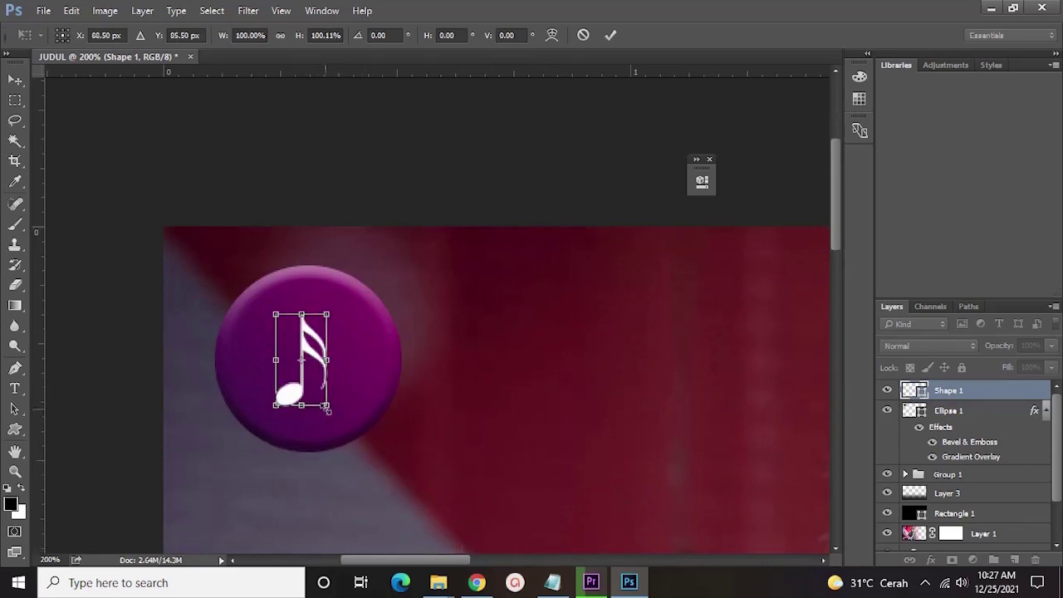
Enlarge the music note to about 47 by 85 px, center it in the circle and apply the transform
drag(327, 408, 325, 384)
drag(276, 303, 266, 297)
mouse_move(339, 414)
mouse_down()
mouse_move(347, 429)
mouse_move(326, 404)
mouse_up()
key(Up)
key(Left)
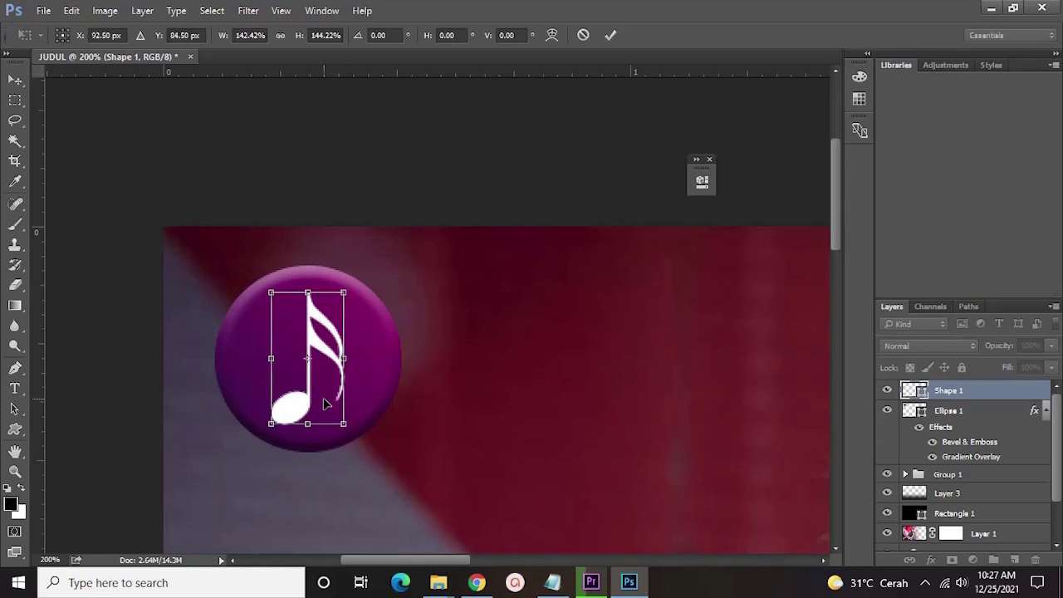
key(Return)
key(u)
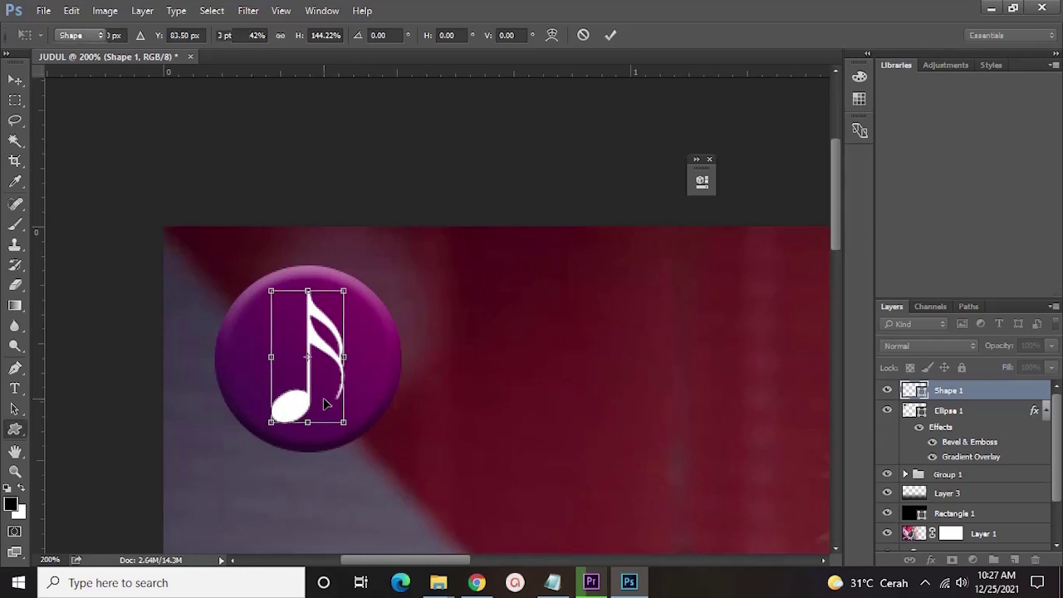
key(ctrl+minus)
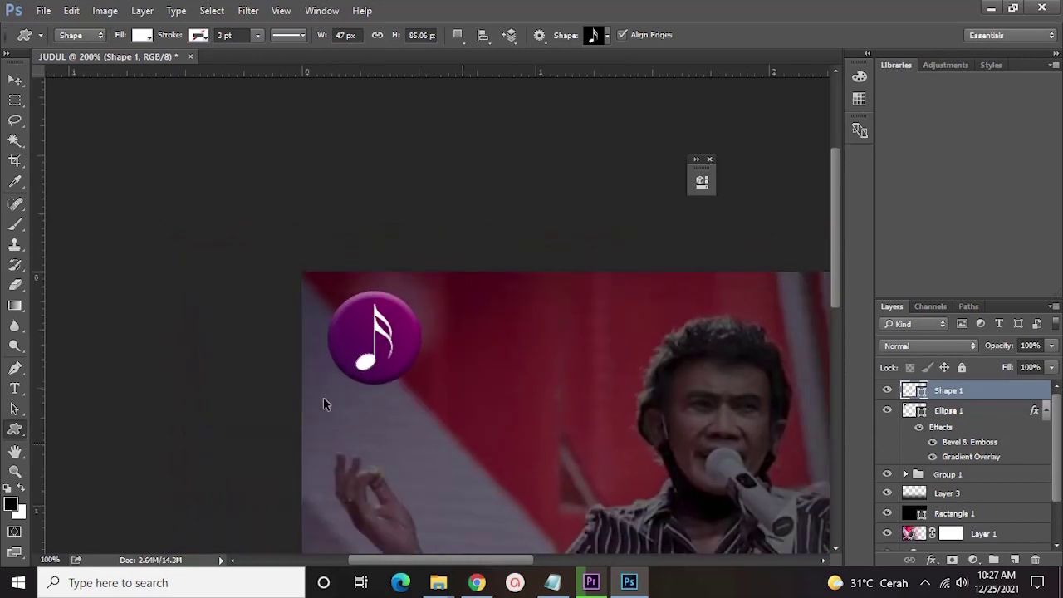
Add Bevel & Emboss and Drop Shadow effects to the music note layer
right_click(976, 390)
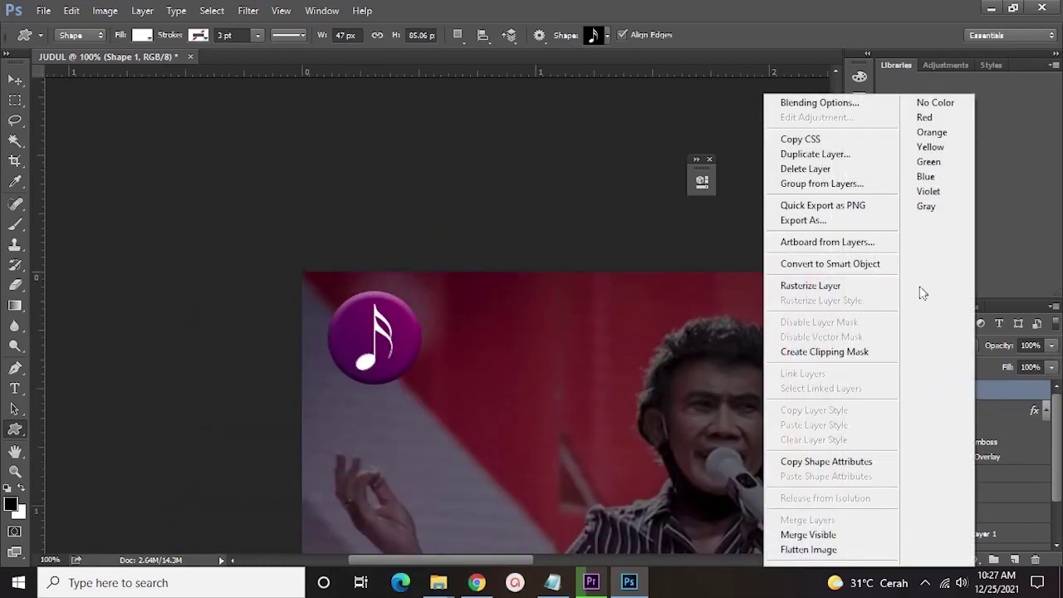
click(859, 107)
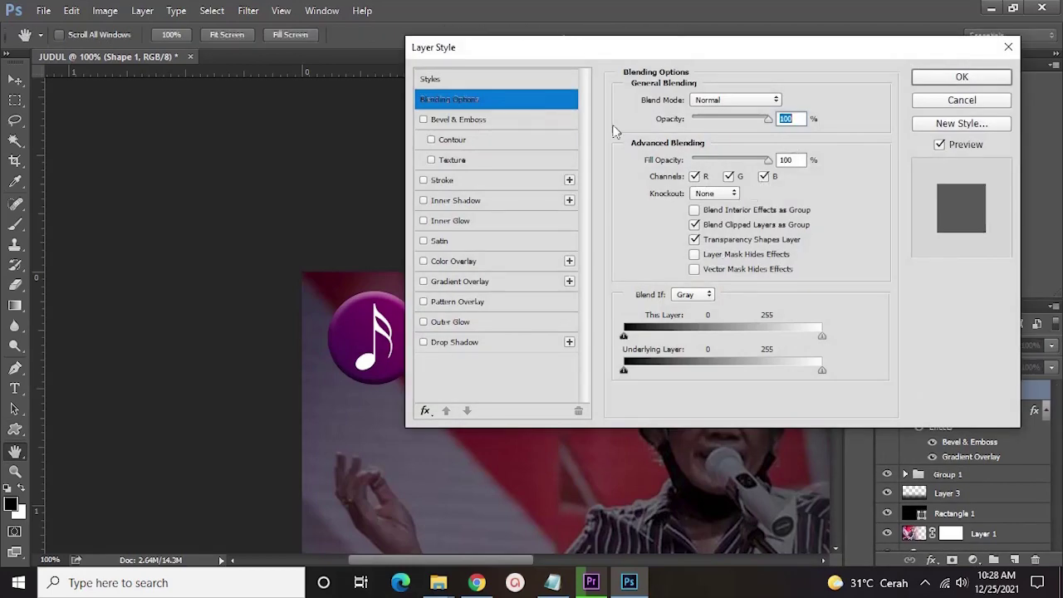
drag(534, 50, 640, 33)
click(529, 101)
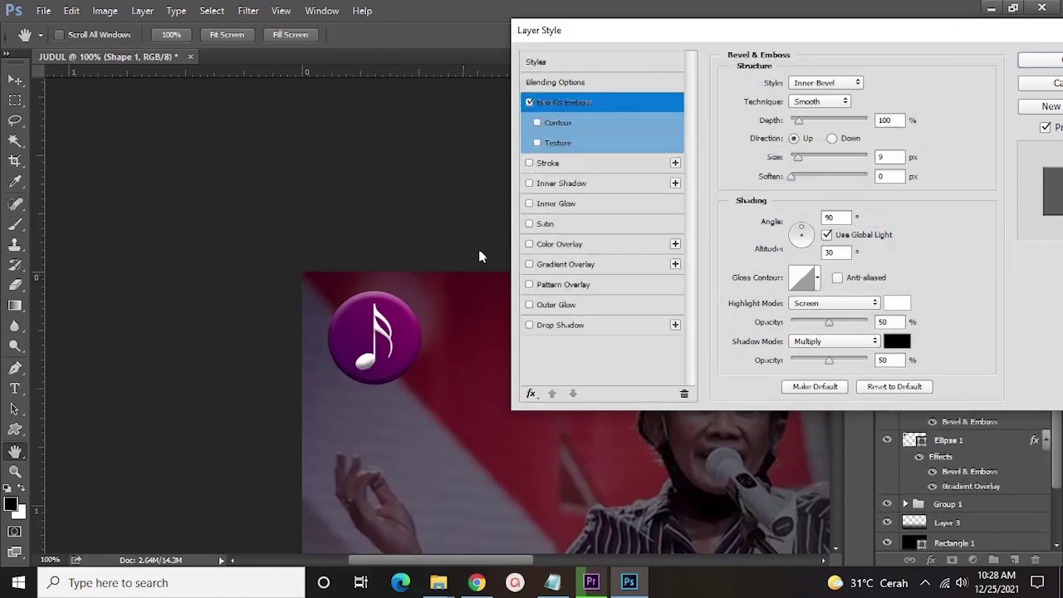
click(555, 324)
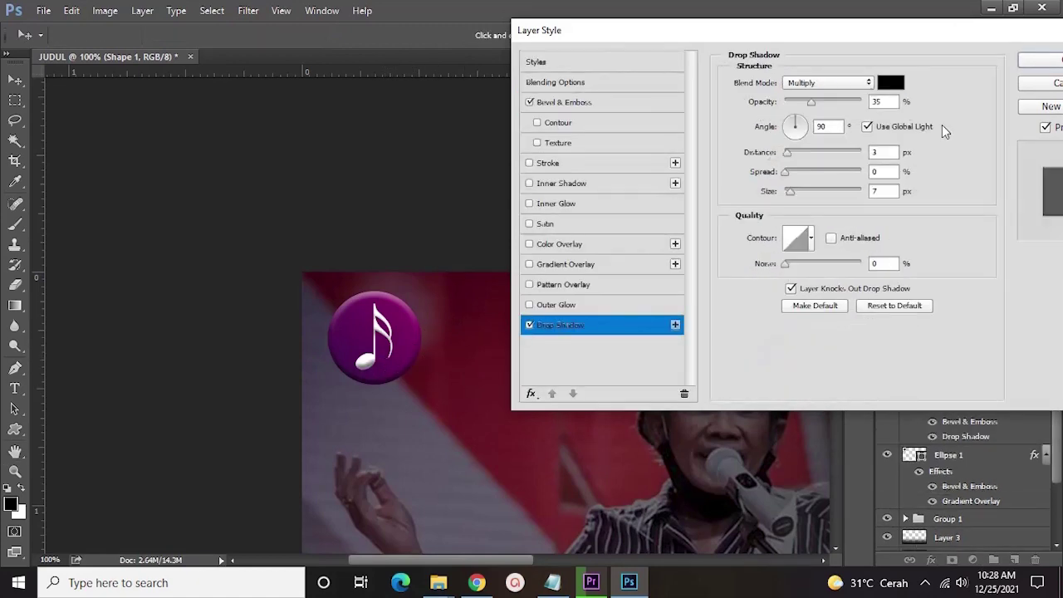
Set the note's drop shadow to 0 px distance and 40% spread, and increase its size slightly
drag(801, 176, 812, 177)
click(826, 153)
drag(826, 157, 774, 164)
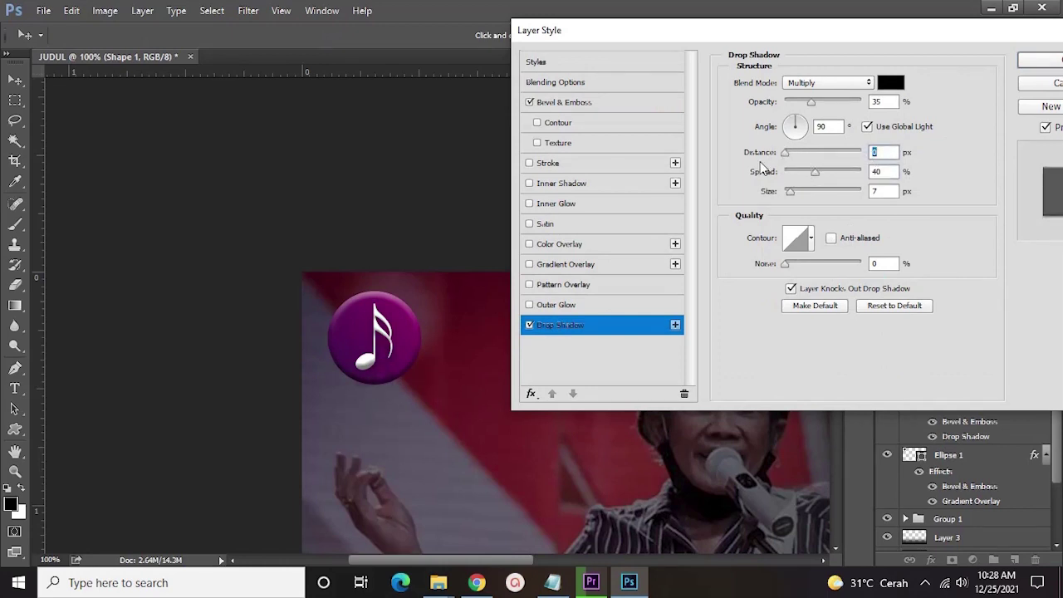
drag(794, 190, 812, 177)
Try the purple-to-magenta Gradient Overlay on the music note and switch it off again
click(573, 264)
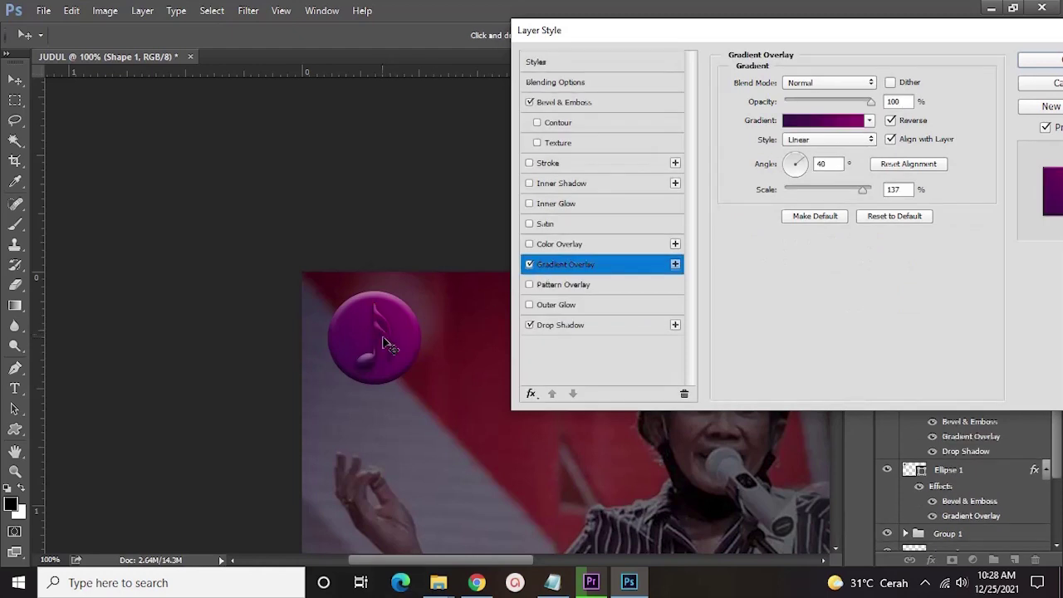
mouse_move(400, 336)
mouse_down()
mouse_move(355, 324)
mouse_move(397, 325)
mouse_up()
click(530, 264)
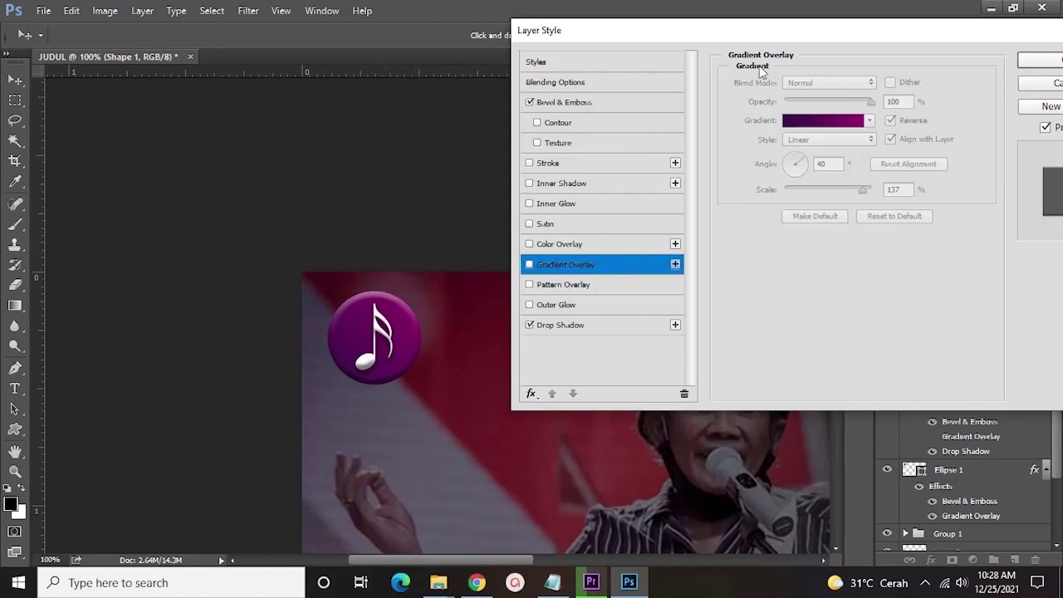
Apply the layer style to the music note
drag(814, 25, 658, 53)
click(906, 86)
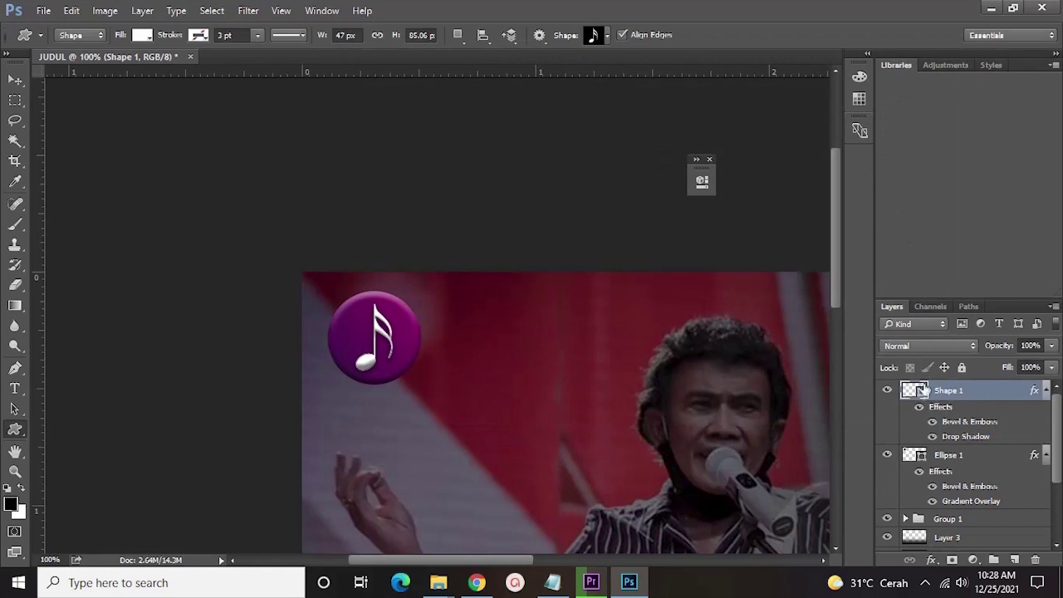
Review the whole thumbnail composition and go through its layer stack down to the Background layer
scroll(935, 447, down, 2)
click(953, 456)
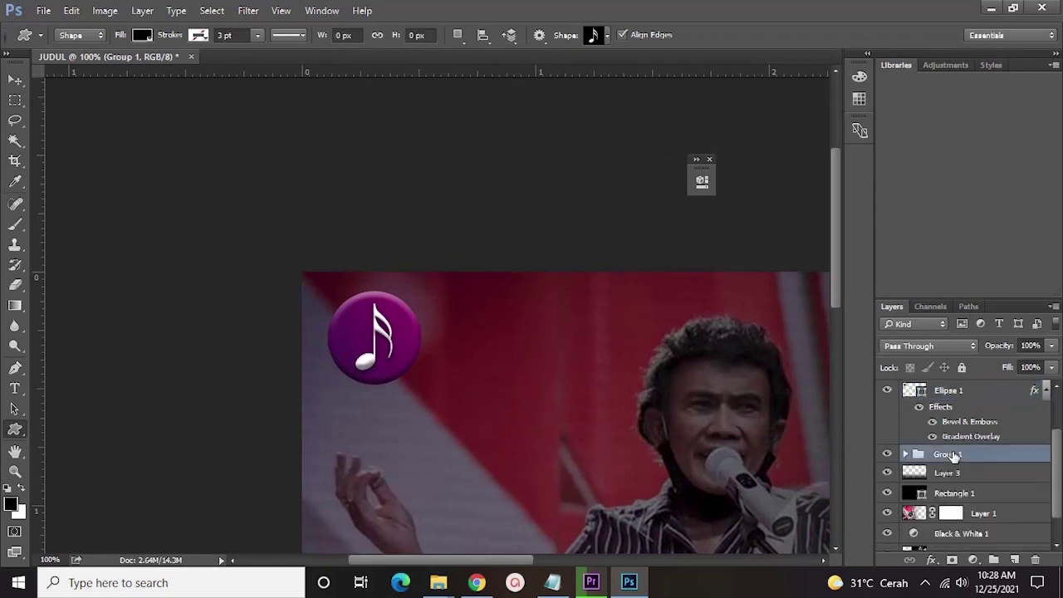
key(ctrl+minus)
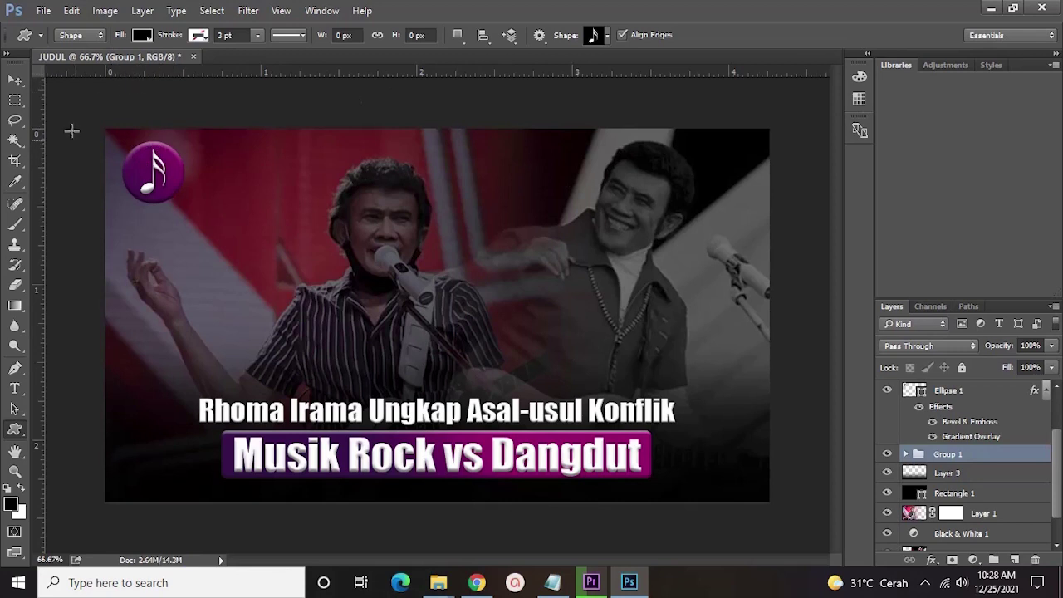
scroll(1024, 406, up, 2)
scroll(947, 500, down, 3)
click(947, 459)
click(947, 421)
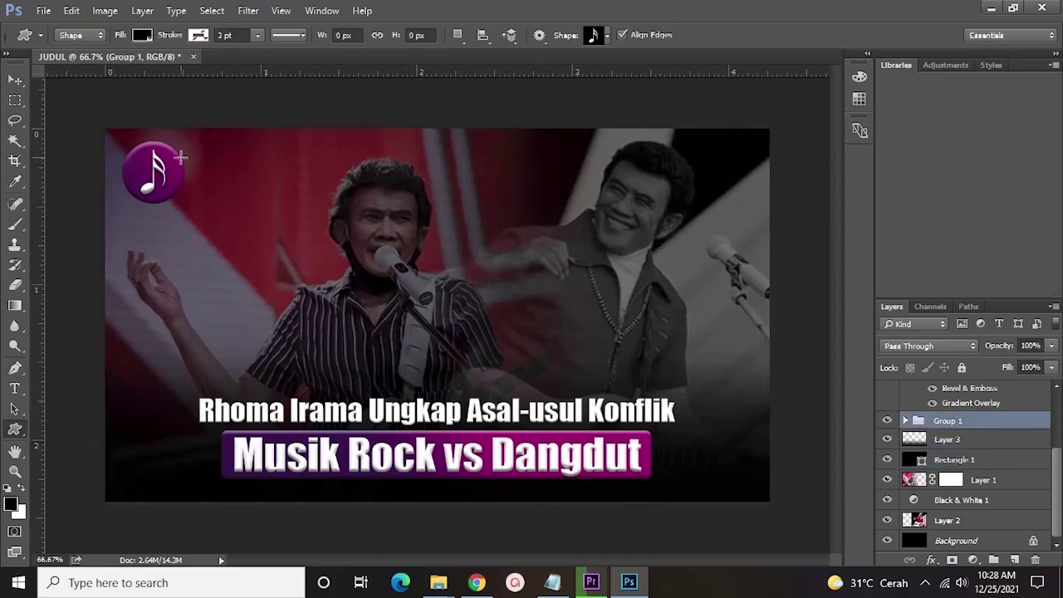
scroll(973, 488, up, 2)
scroll(975, 515, down, 2)
click(975, 540)
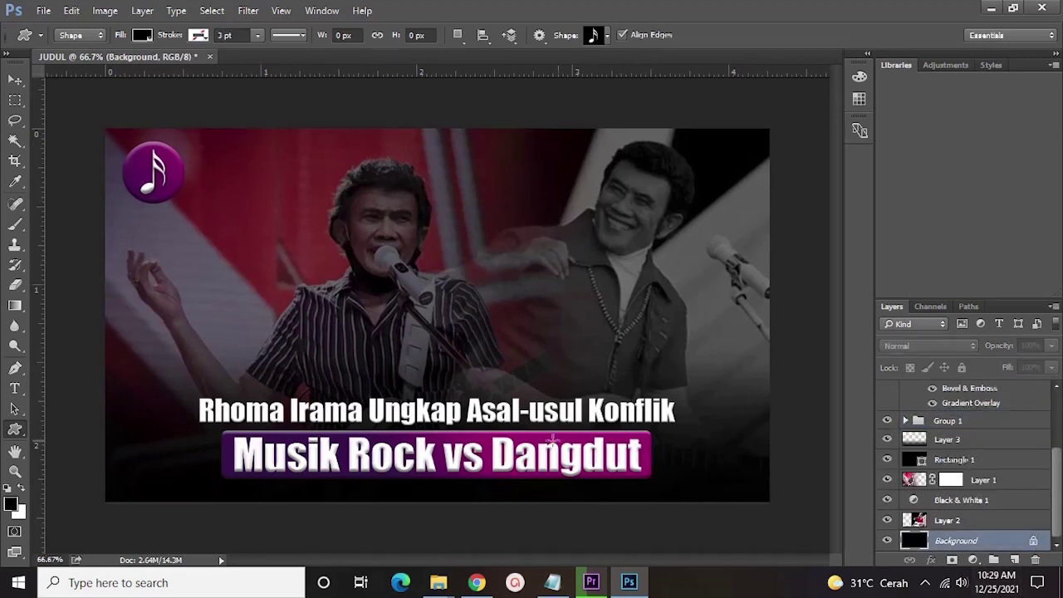
key(v)
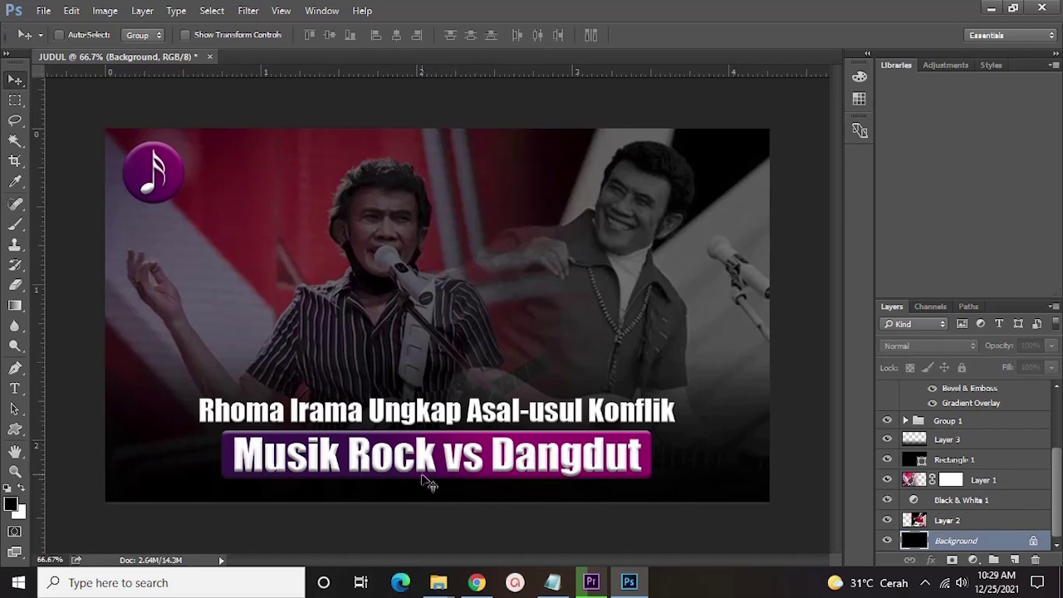
drag(1060, 508, 1060, 440)
drag(1057, 486, 1057, 523)
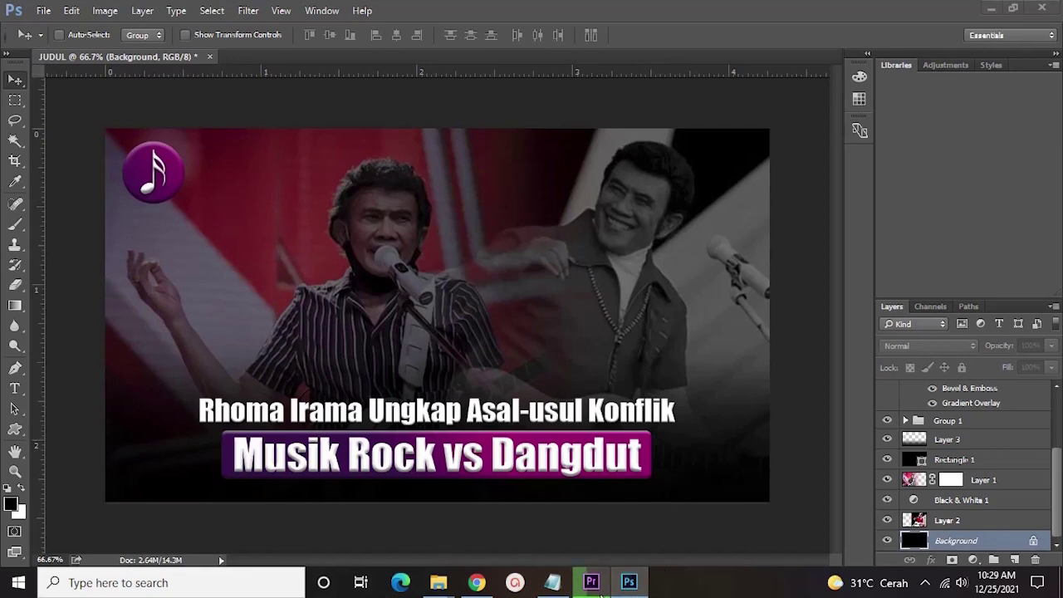
Switch to Premiere Pro, cancel the running encoding of Sequence 01 and leave the export settings
click(592, 582)
drag(399, 237, 425, 239)
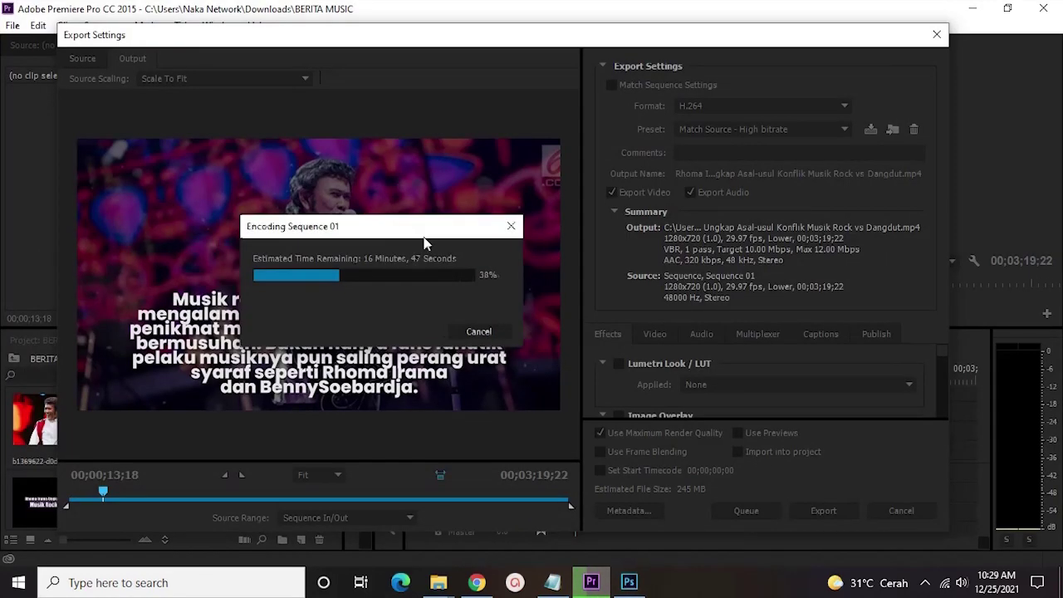
click(478, 332)
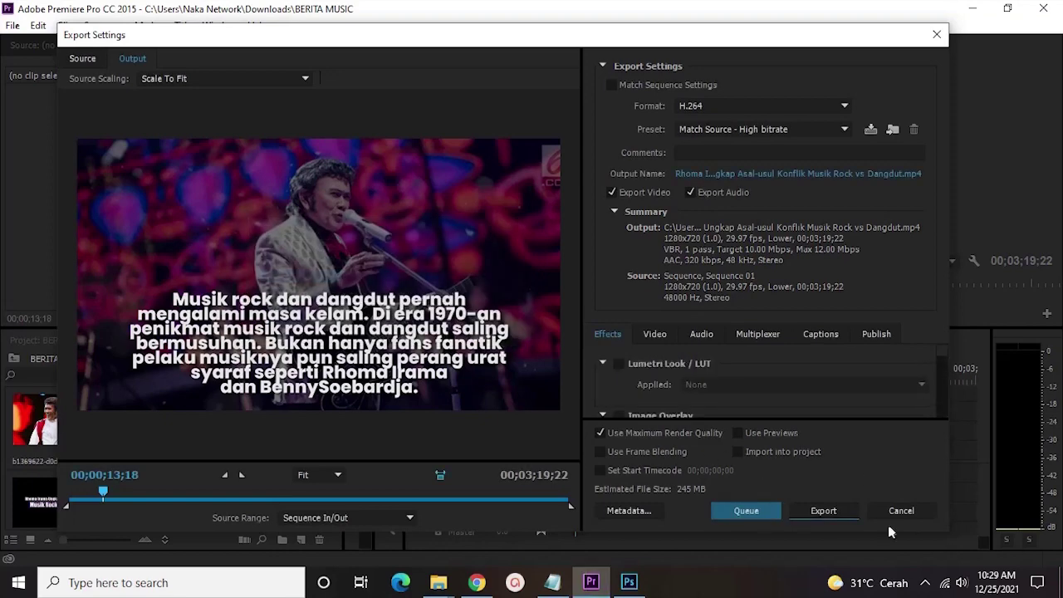
click(885, 511)
Review the project media and the full Sequence 01 timeline, moving the playhead to 00;00;50;09
drag(733, 546, 664, 391)
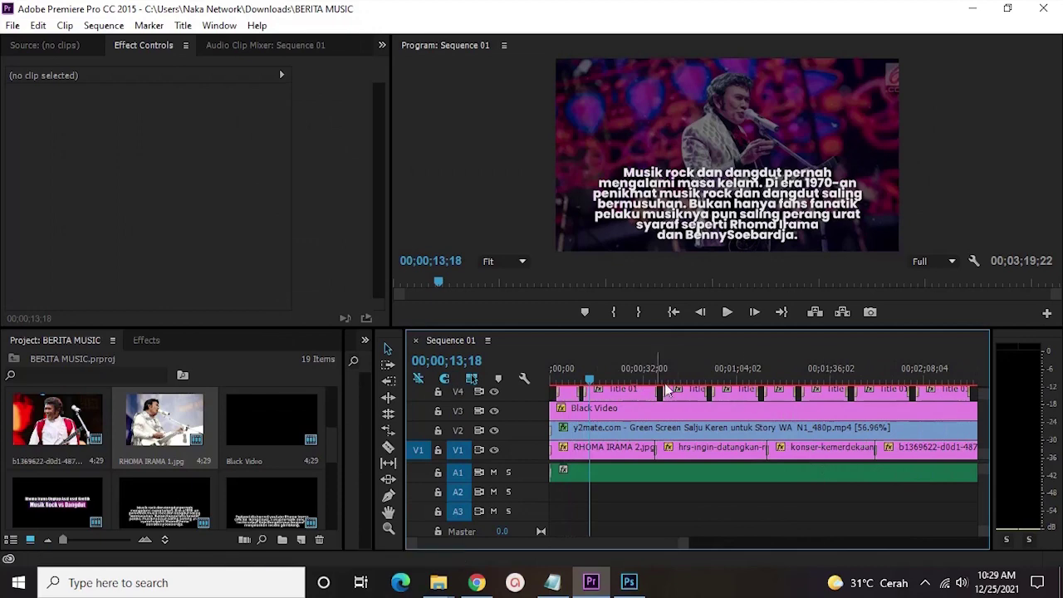
scroll(311, 444, down, 5)
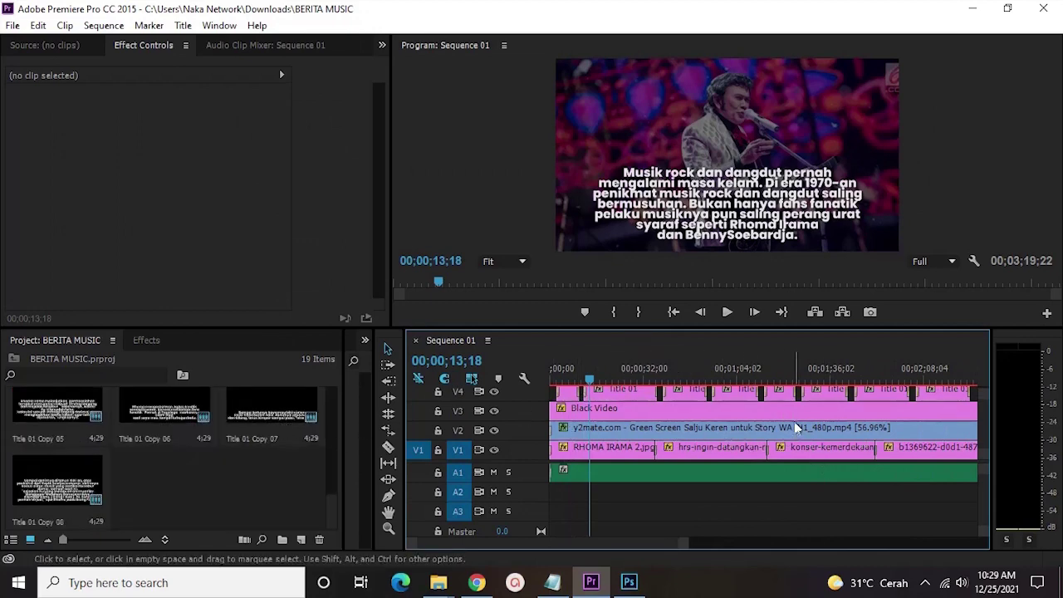
scroll(331, 465, up, 5)
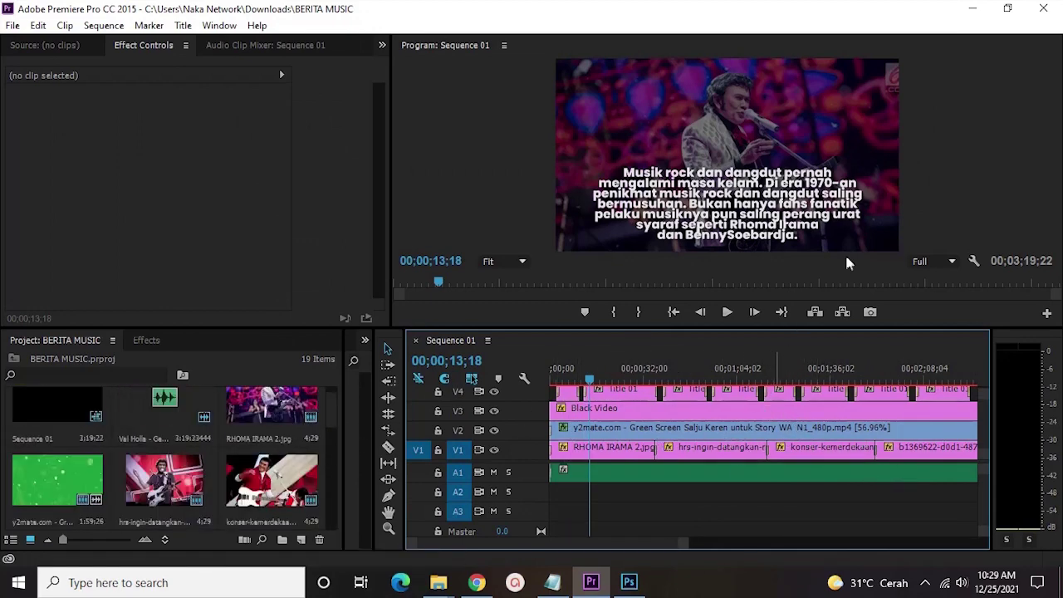
click(702, 368)
drag(682, 543, 900, 488)
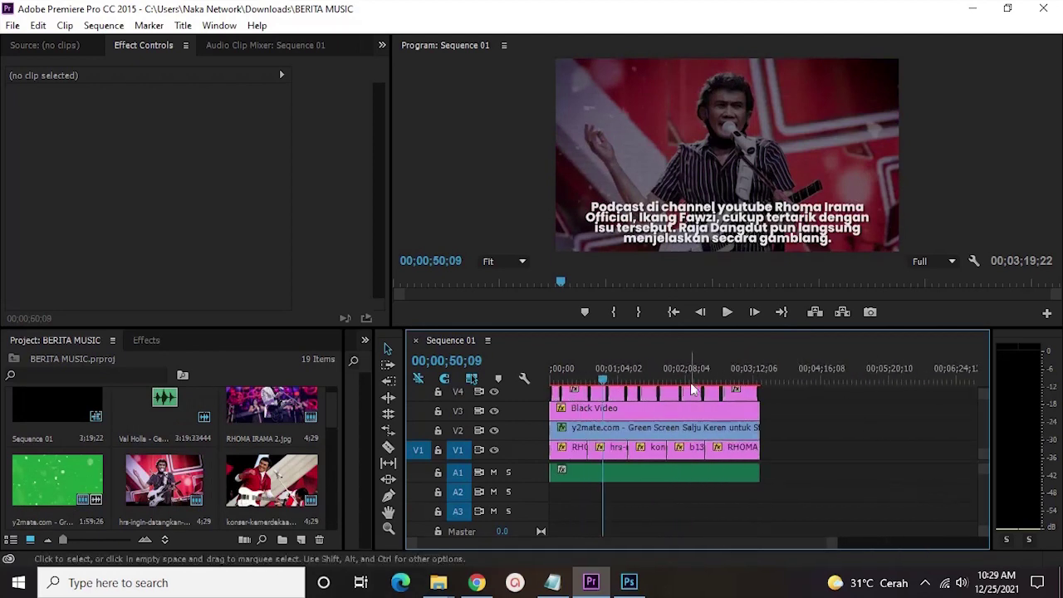
scroll(234, 460, up, 1)
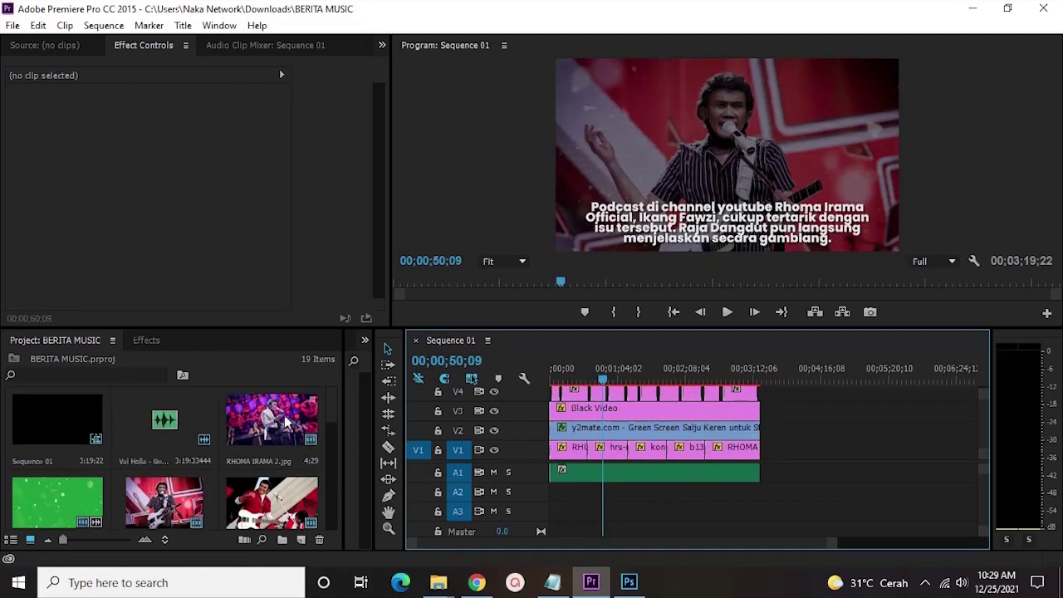
Switch to Chrome and examine the image results for "rhoma irama di lempari batu", previewing a result and a related image
click(476, 583)
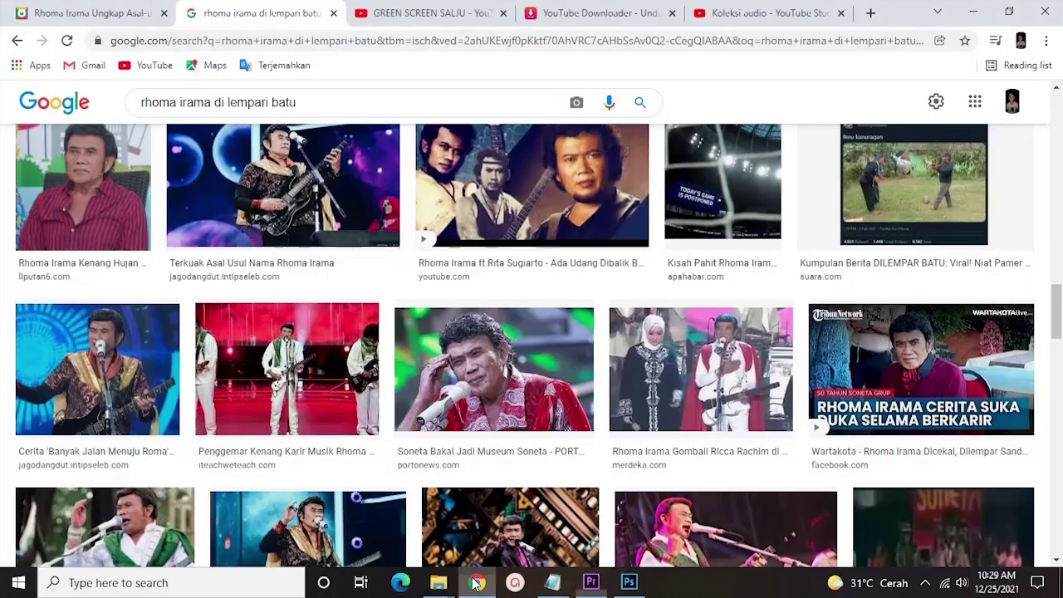
scroll(455, 167, up, 10)
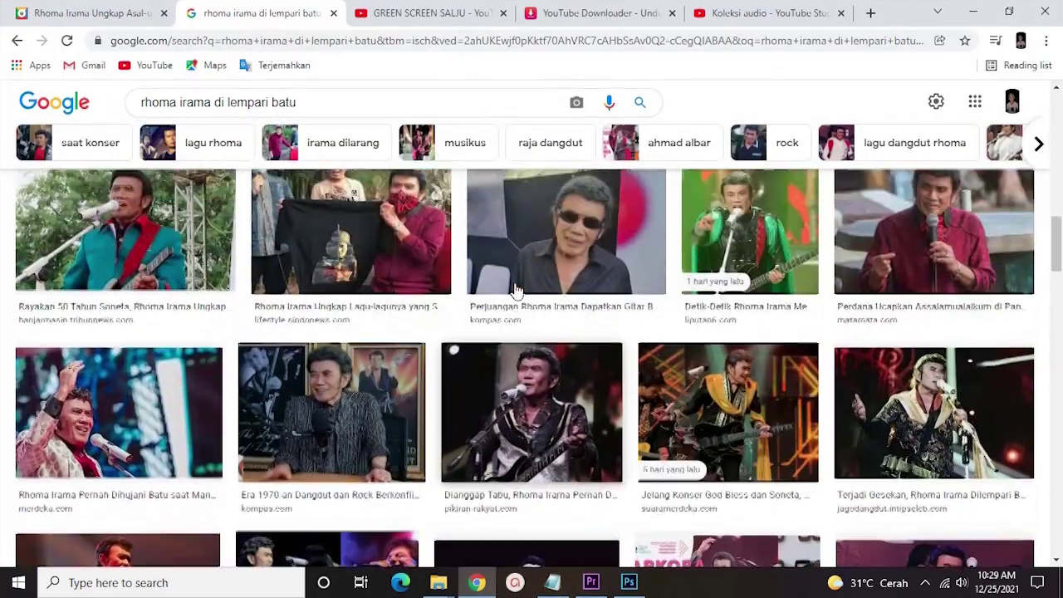
scroll(325, 368, down, 5)
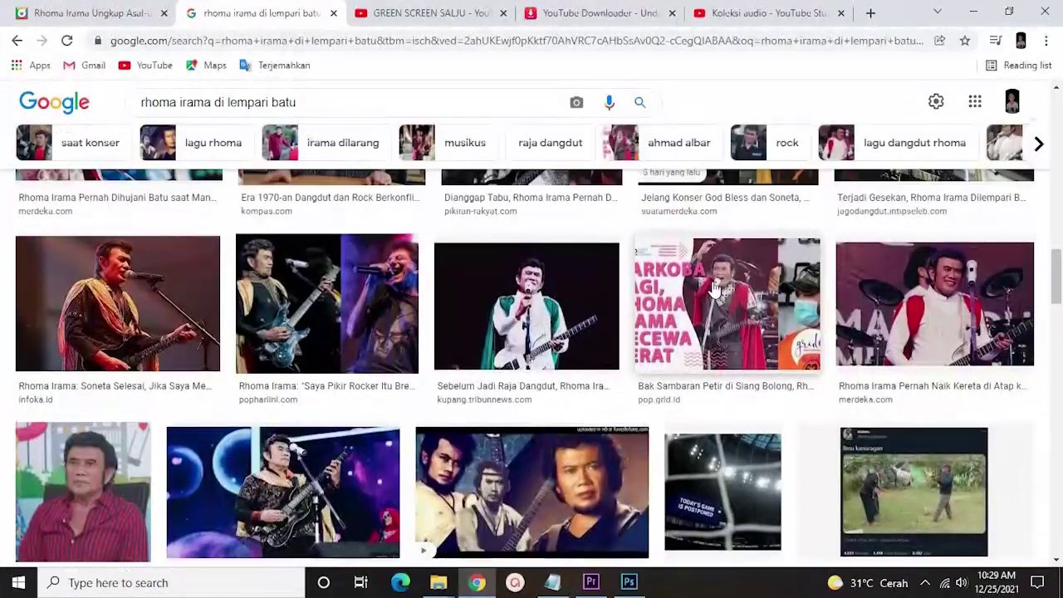
scroll(747, 282, down, 5)
scroll(905, 274, up, 3)
click(906, 274)
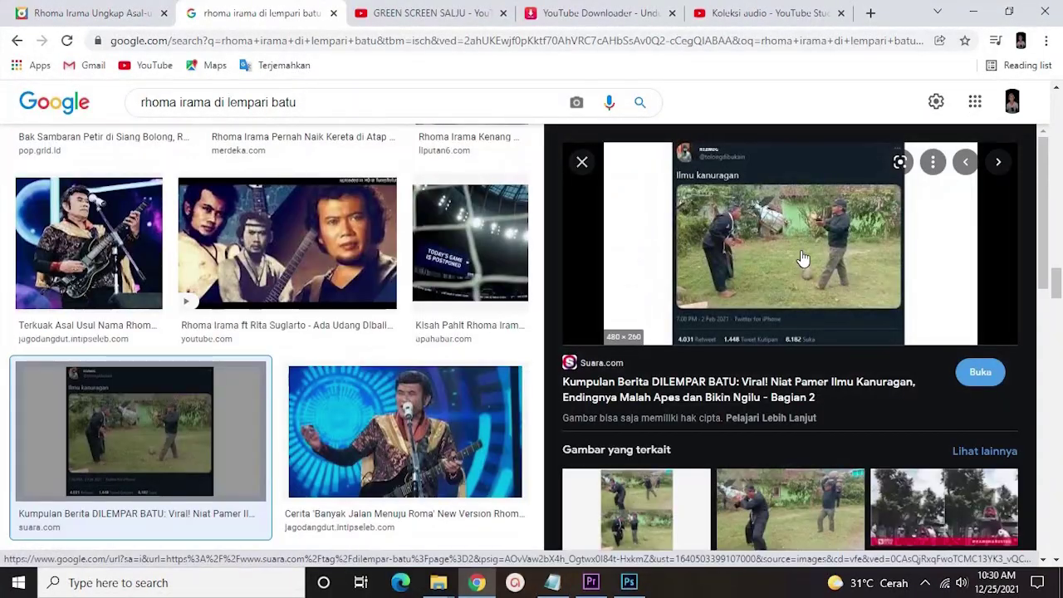
scroll(800, 261, down, 2)
click(788, 449)
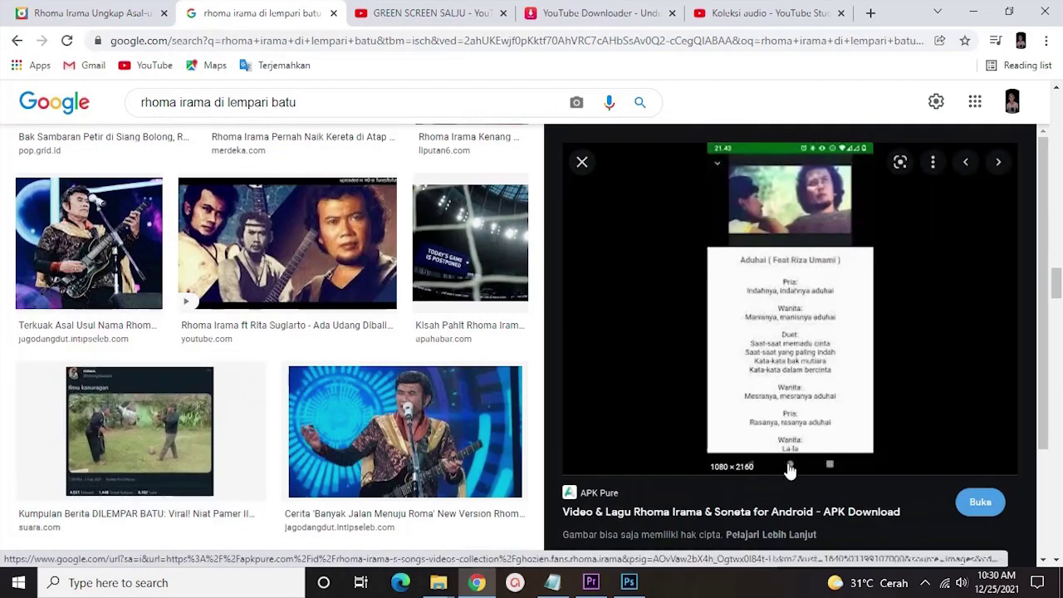
Close the image preview and look back through the "rhoma irama di lempari batu" image results
key(Escape)
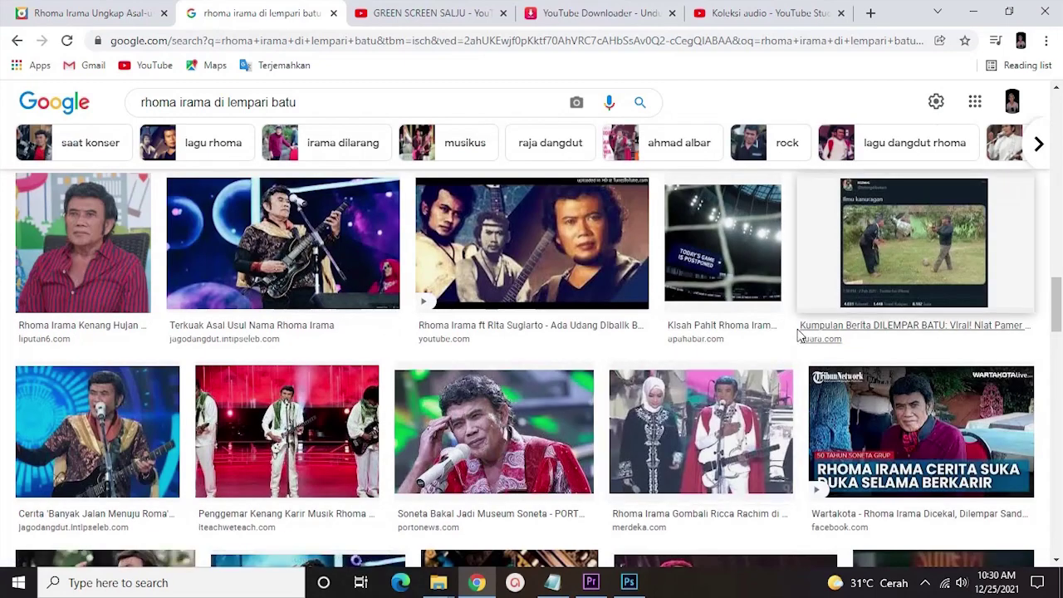
scroll(789, 359, up, 9)
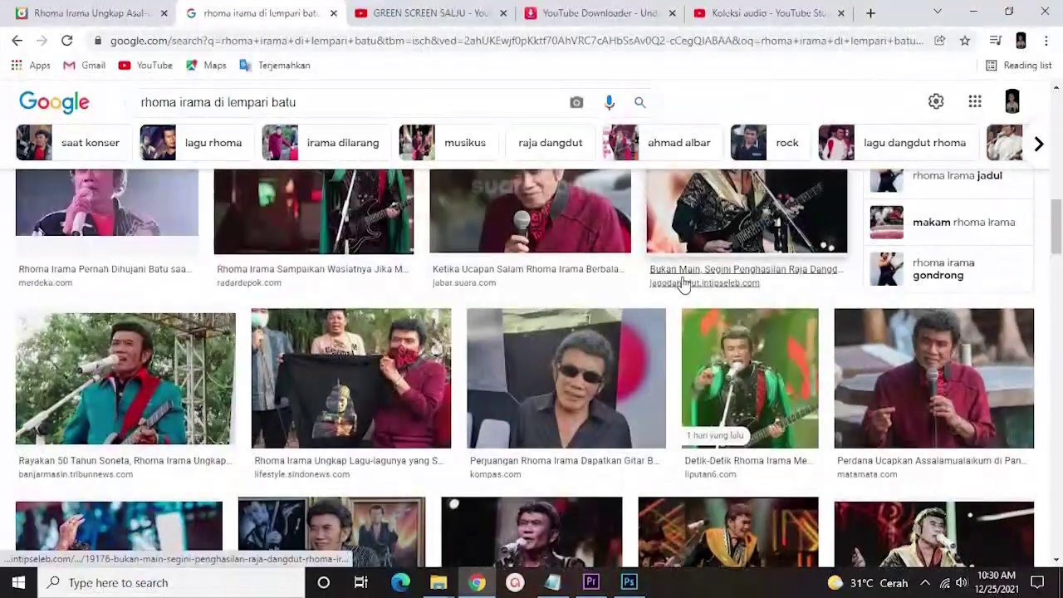
scroll(676, 290, up, 5)
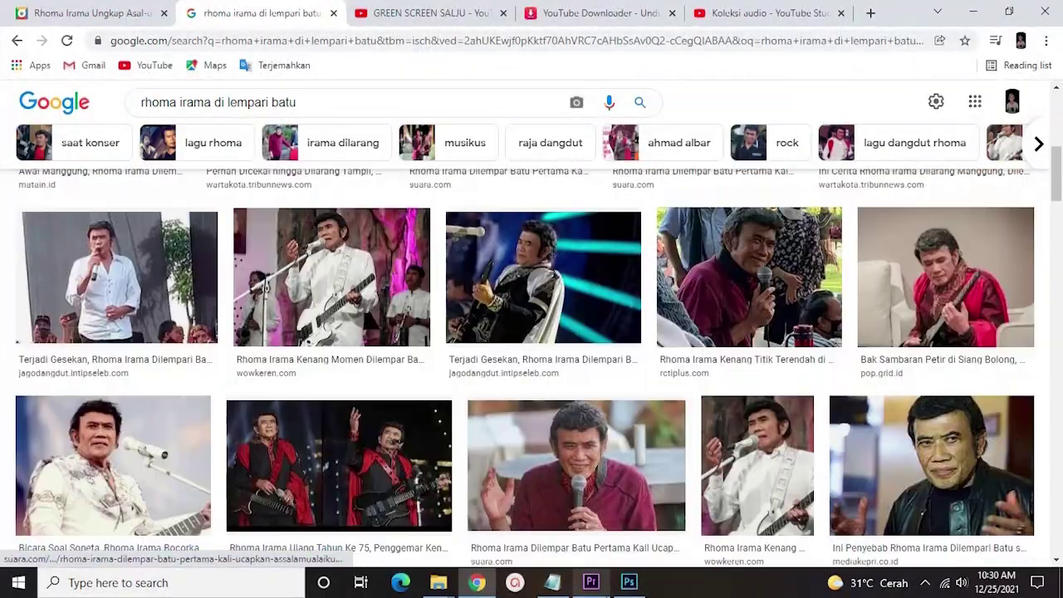
Switch to Photoshop and check the transform bounds of Group 1, which holds the thumbnail titles
click(629, 582)
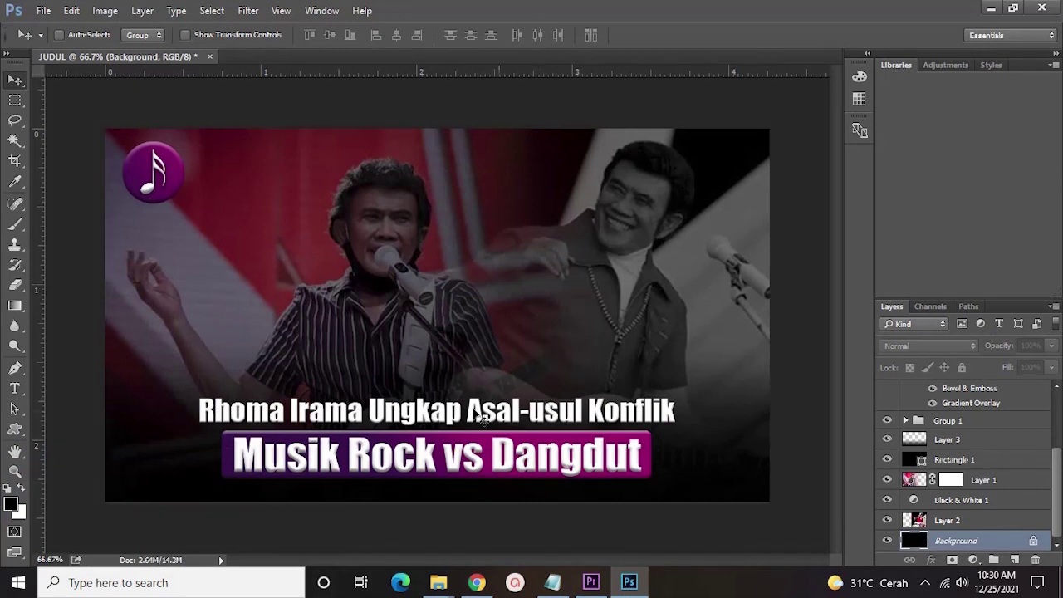
click(953, 425)
scroll(960, 442, down, 1)
scroll(957, 455, up, 1)
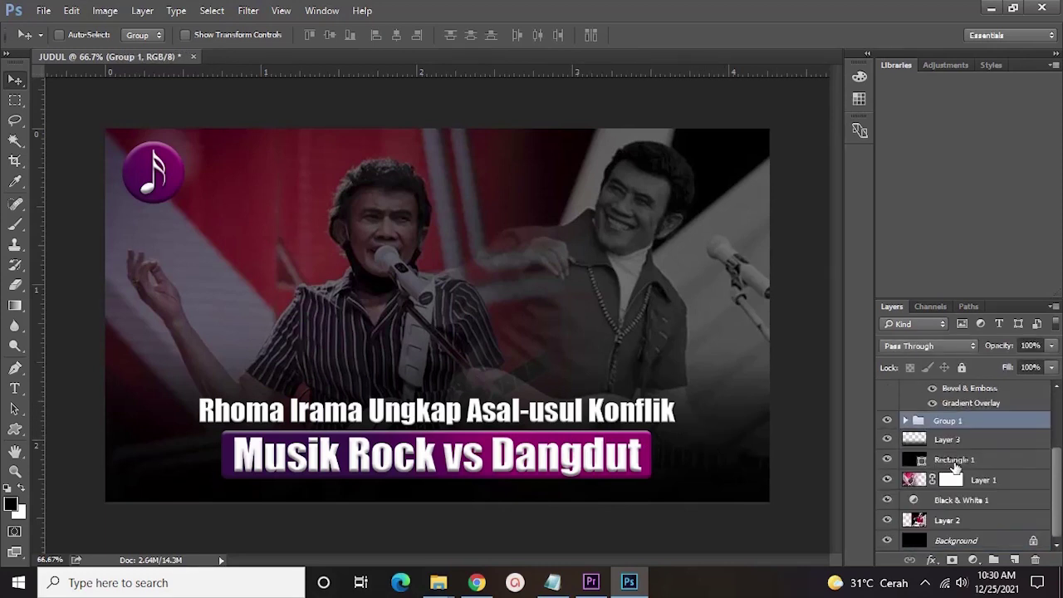
click(957, 443)
click(923, 422)
key(ctrl+t)
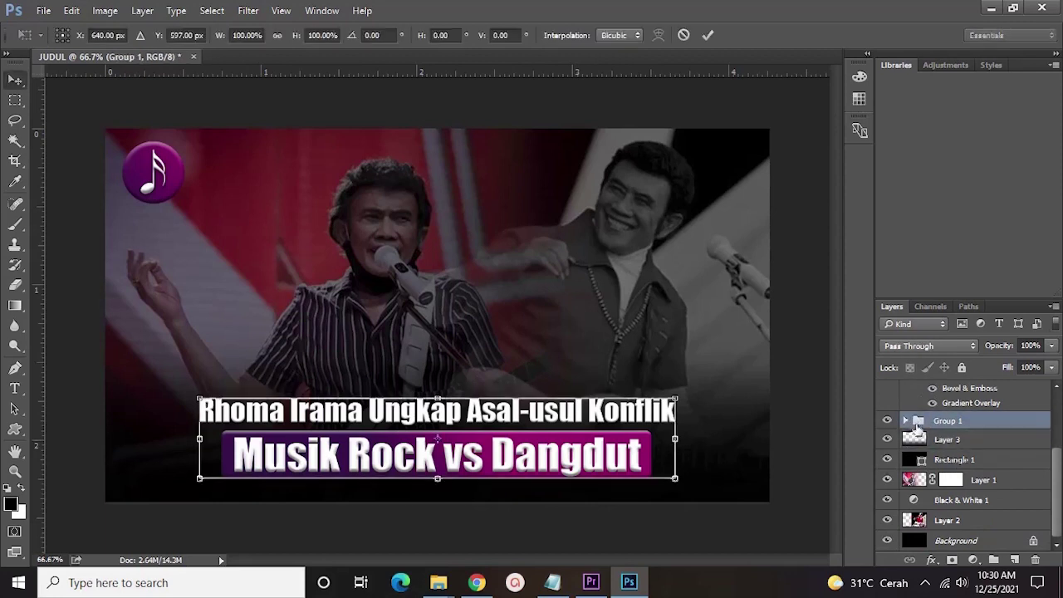
key(Return)
Expand Group 1 and check the transform bounds of the "Musik Rock vs Dangdut" text layer
click(905, 422)
click(931, 442)
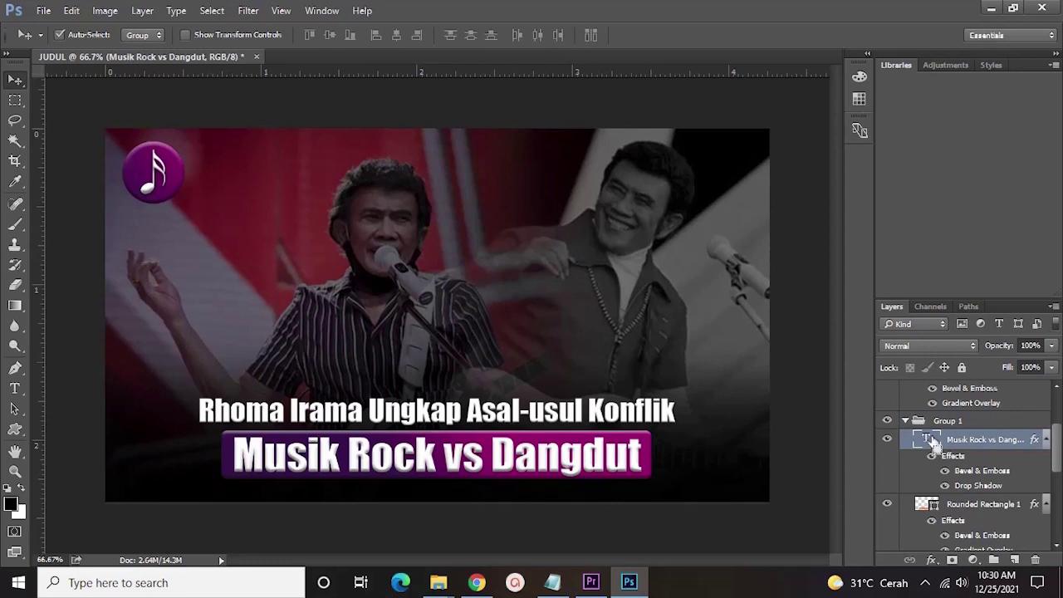
key(ctrl+t)
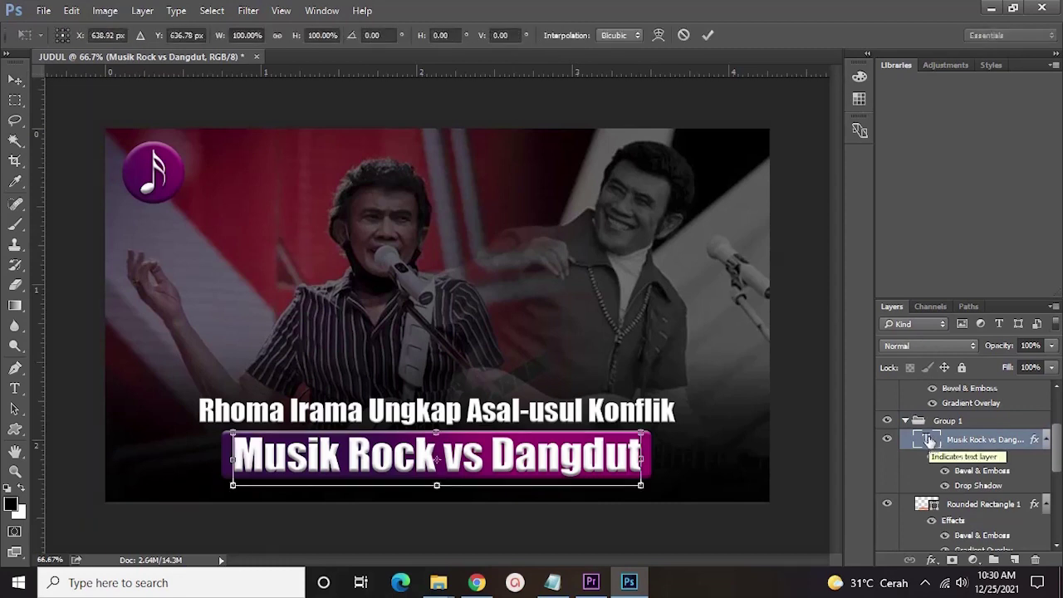
key(Return)
Nudge the "Rhoma Irama Ungkap Asal-usul Konflik" text down and back up to about Y 550 px, then collapse Group 1
scroll(934, 446, down, 3)
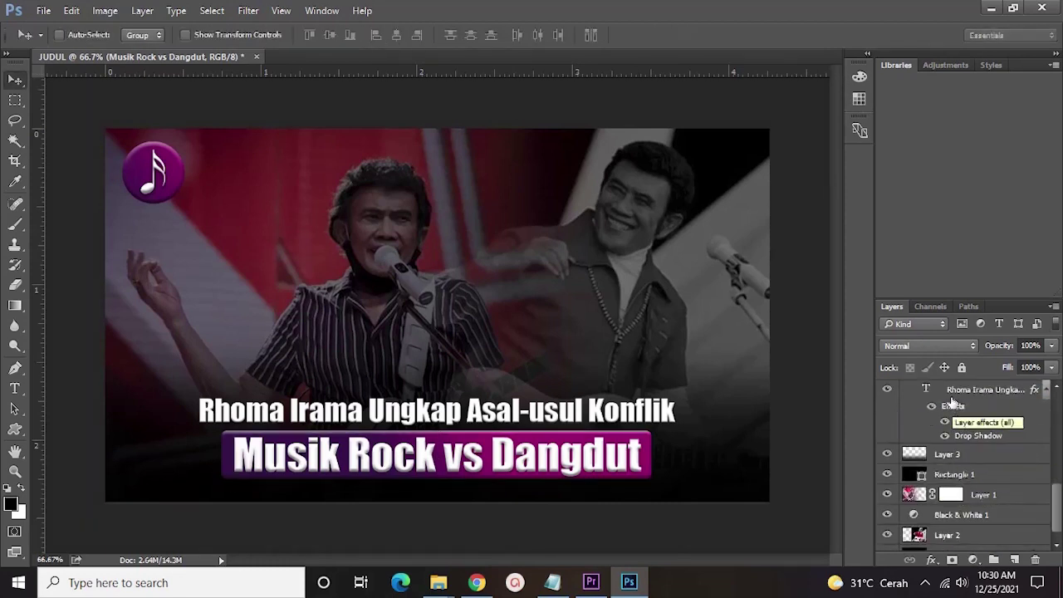
click(952, 397)
key(ctrl+t)
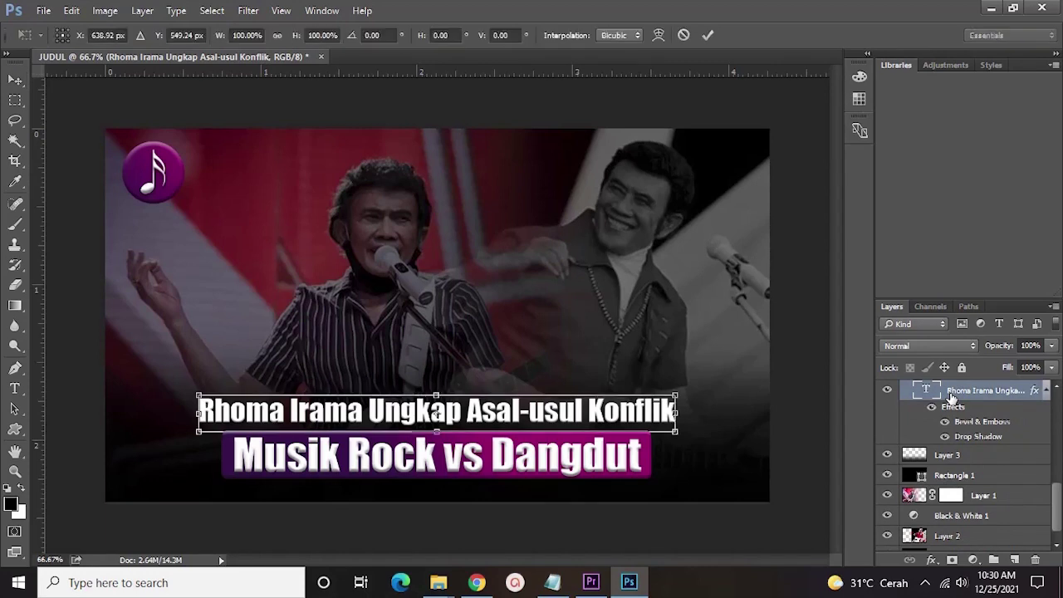
key(Down)
key(Down)
key(Down)
key(Down)
key(Down)
key(Down)
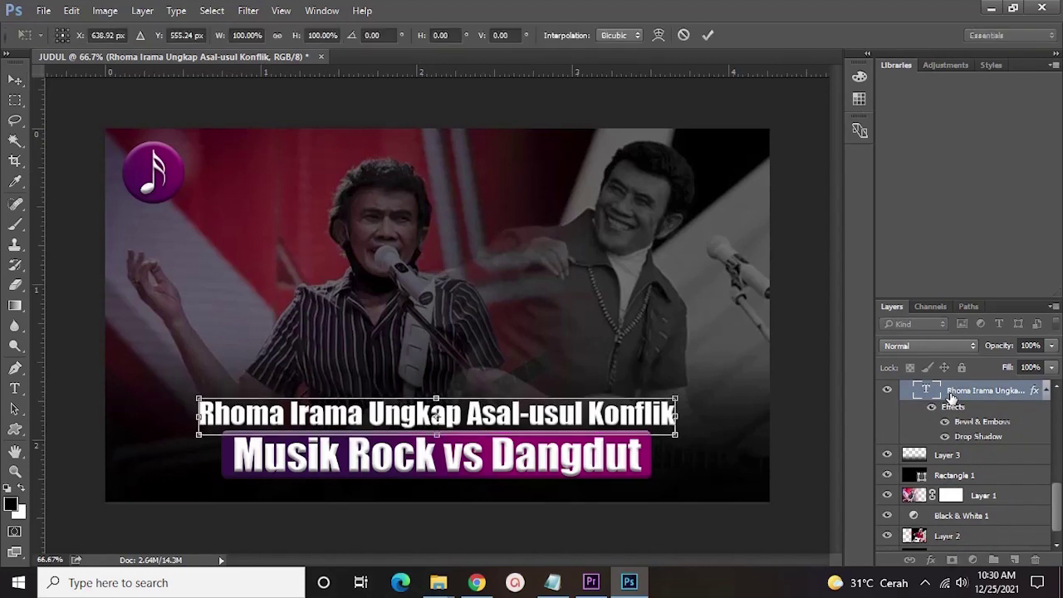
key(Up)
key(Up)
key(Up)
key(Up)
key(Up)
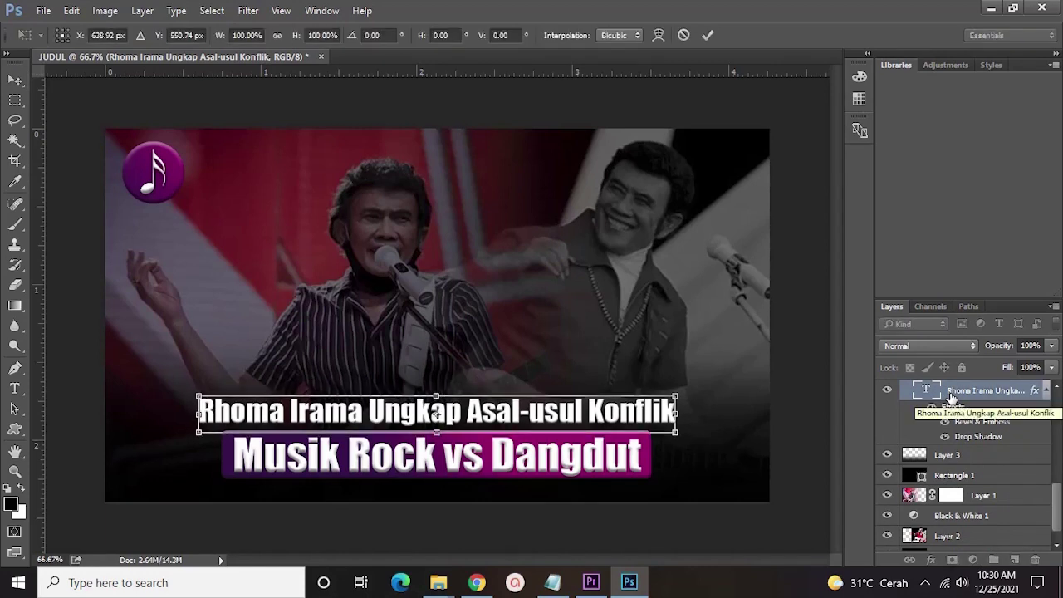
key(Return)
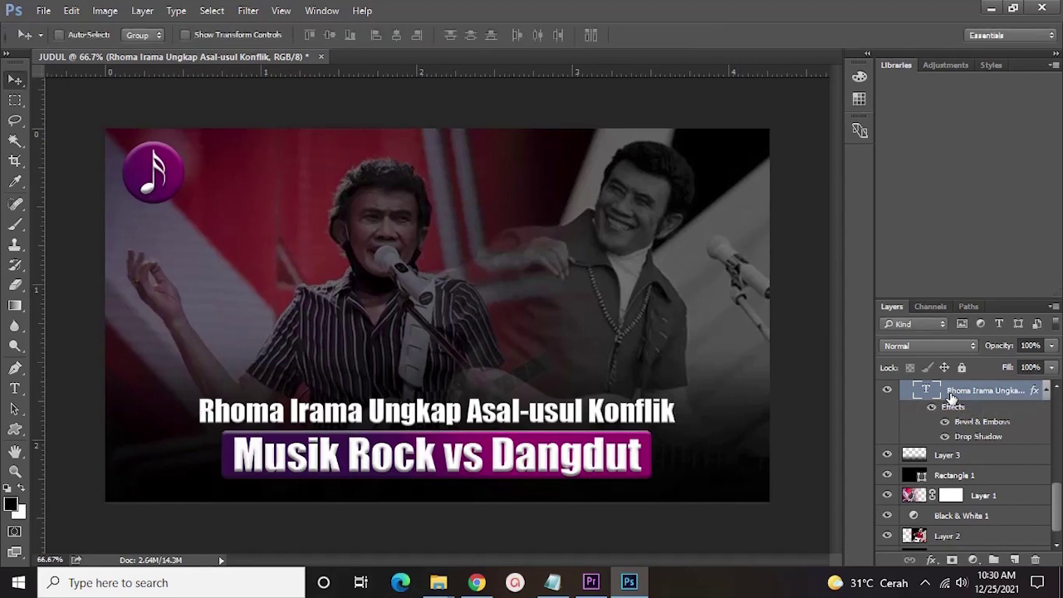
scroll(952, 399, up, 3)
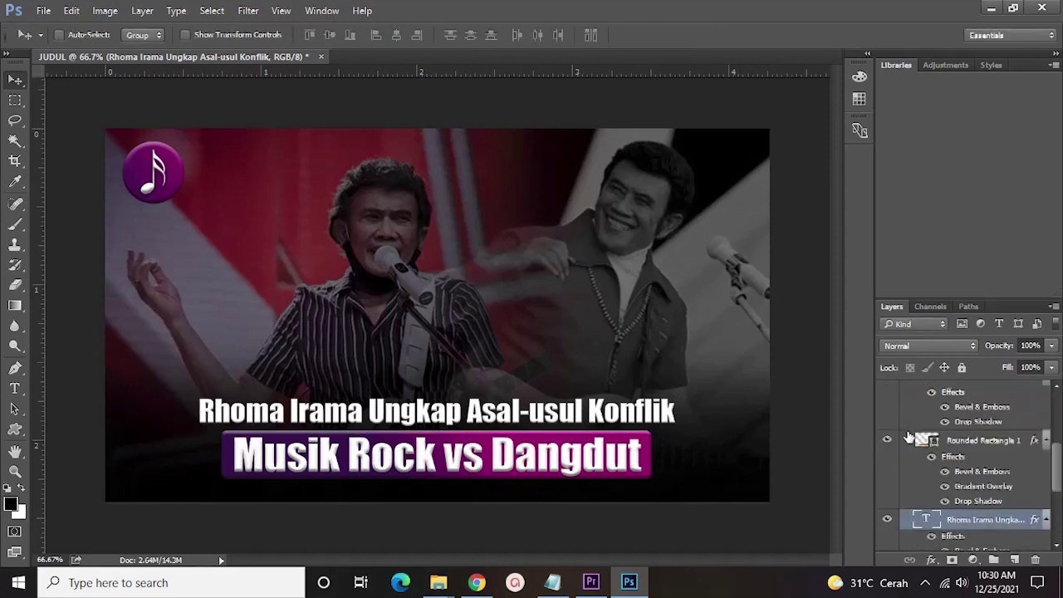
click(907, 421)
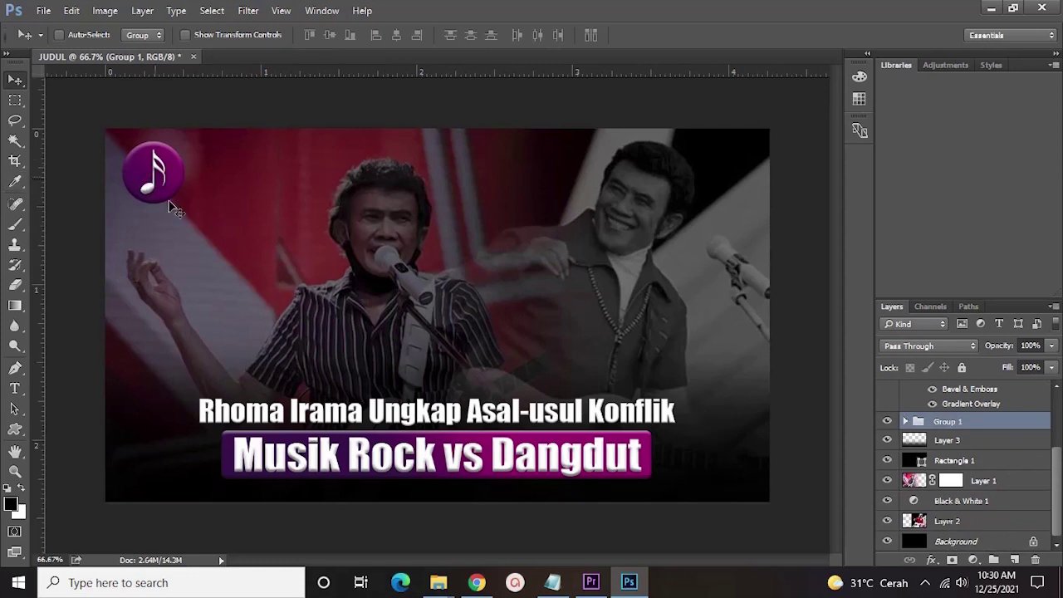
Compare the thumbnail with the Black & White 1 adjustment layer hidden and shown
scroll(952, 519, down, 1)
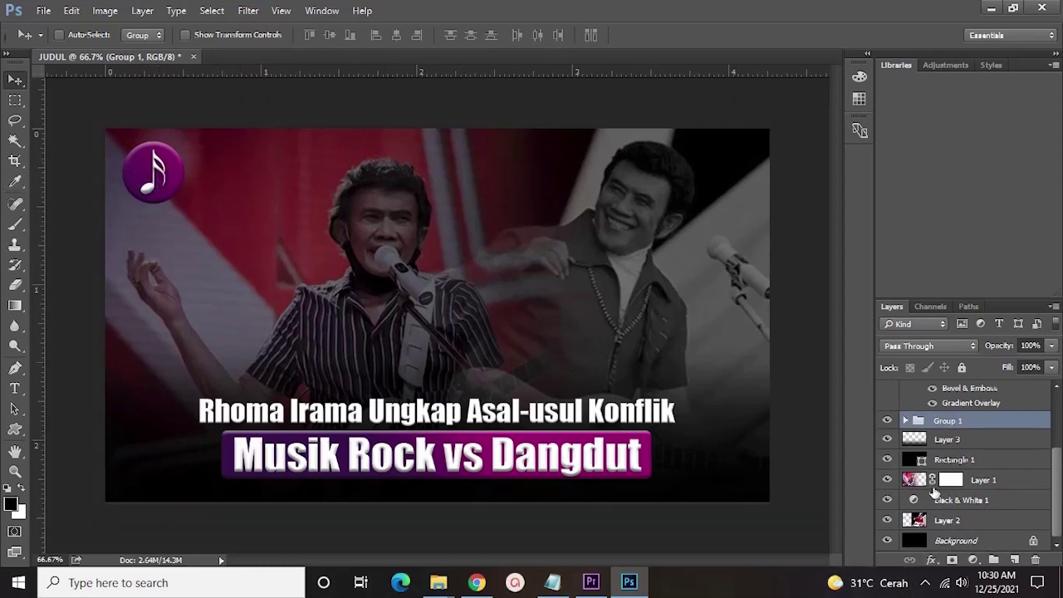
click(887, 500)
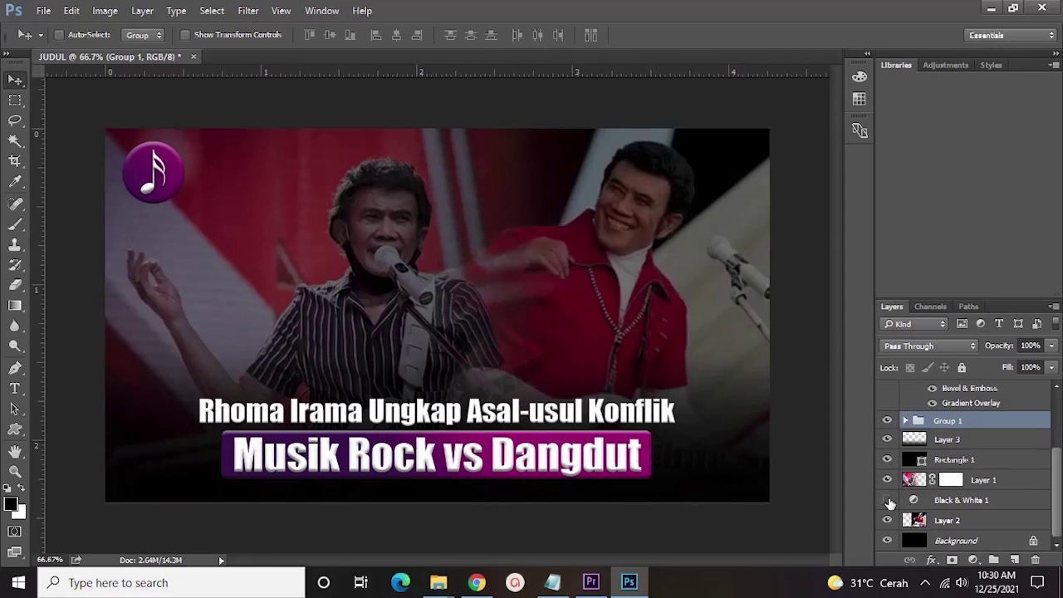
click(888, 501)
click(888, 501)
click(888, 499)
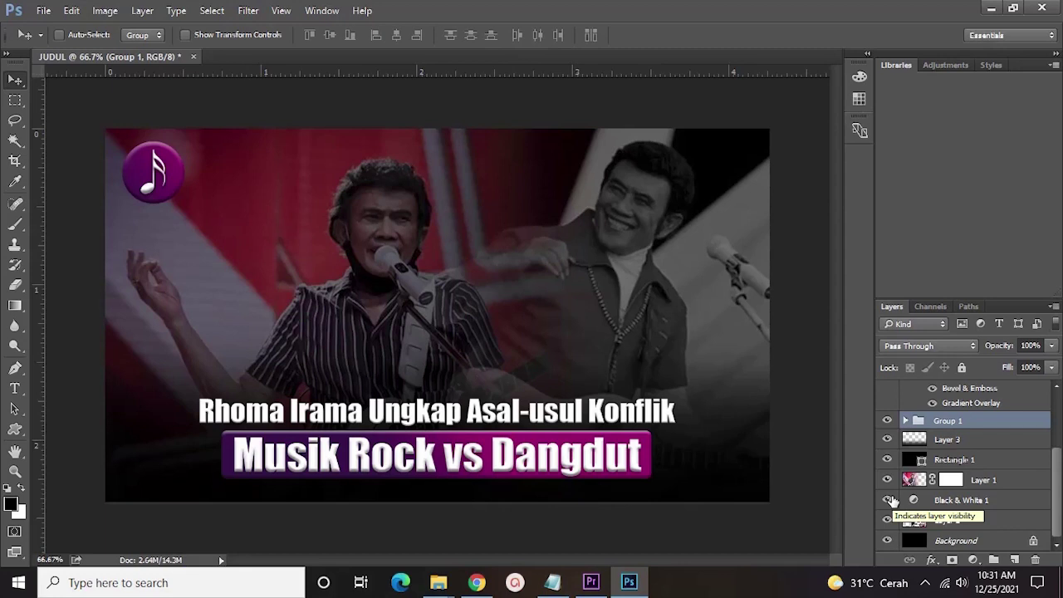
Review the available adjustment layer types without adding one, select Layer 3 and view the upper part of the layer stack
click(976, 560)
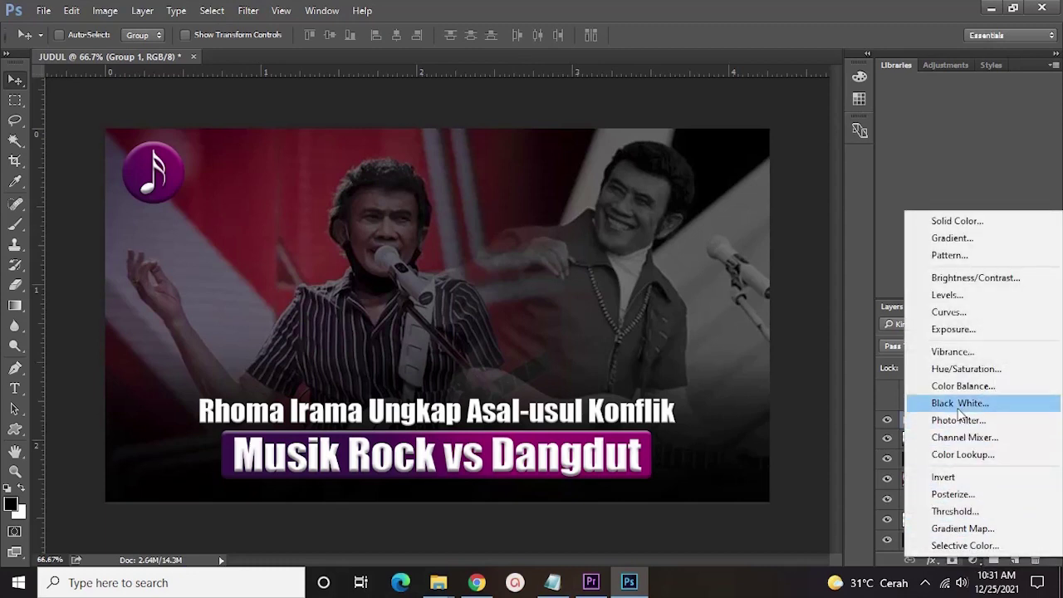
click(901, 439)
click(918, 440)
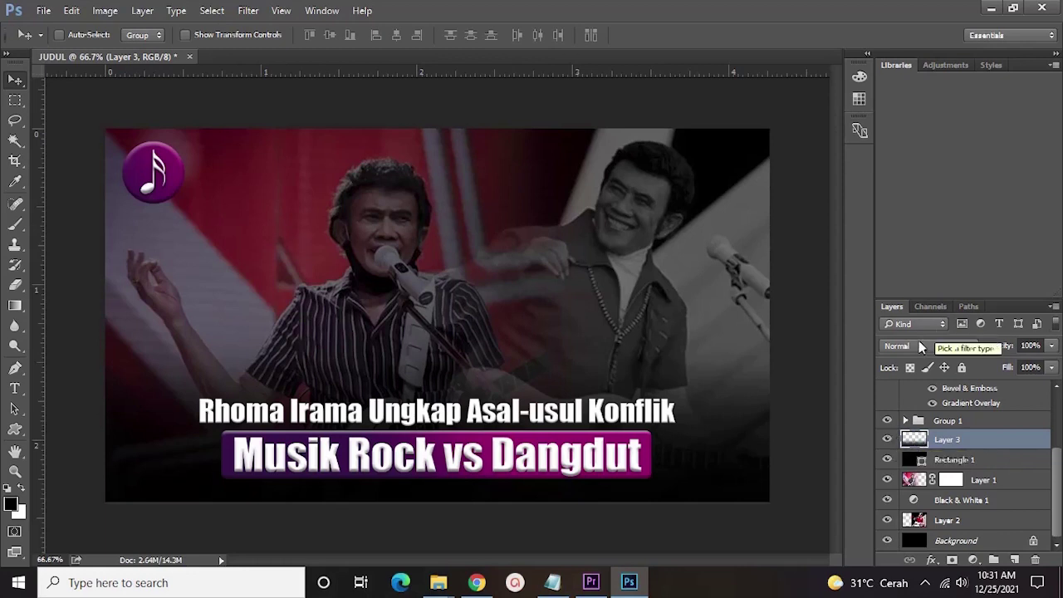
scroll(930, 424, up, 3)
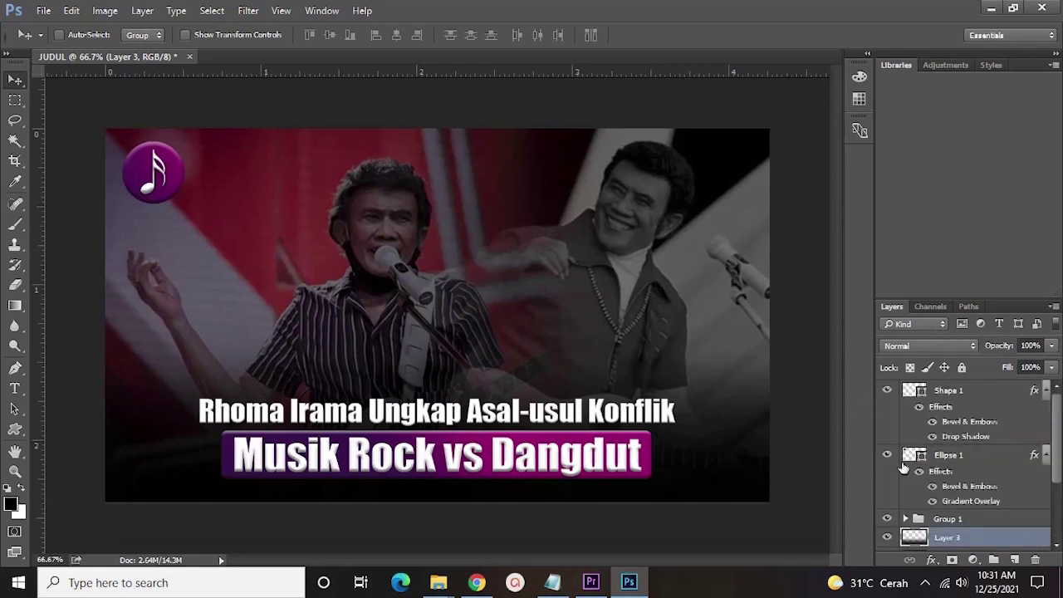
Switch to Premiere Pro and inspect the Sequence 01 timeline more closely, moving the playhead to 00;00;35;14
click(591, 582)
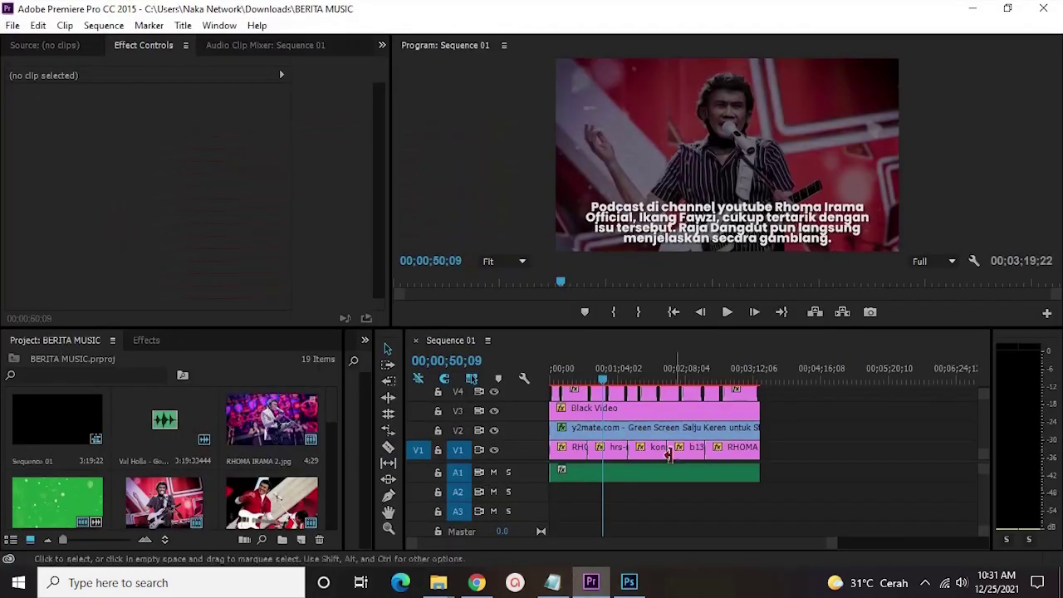
click(704, 484)
click(820, 532)
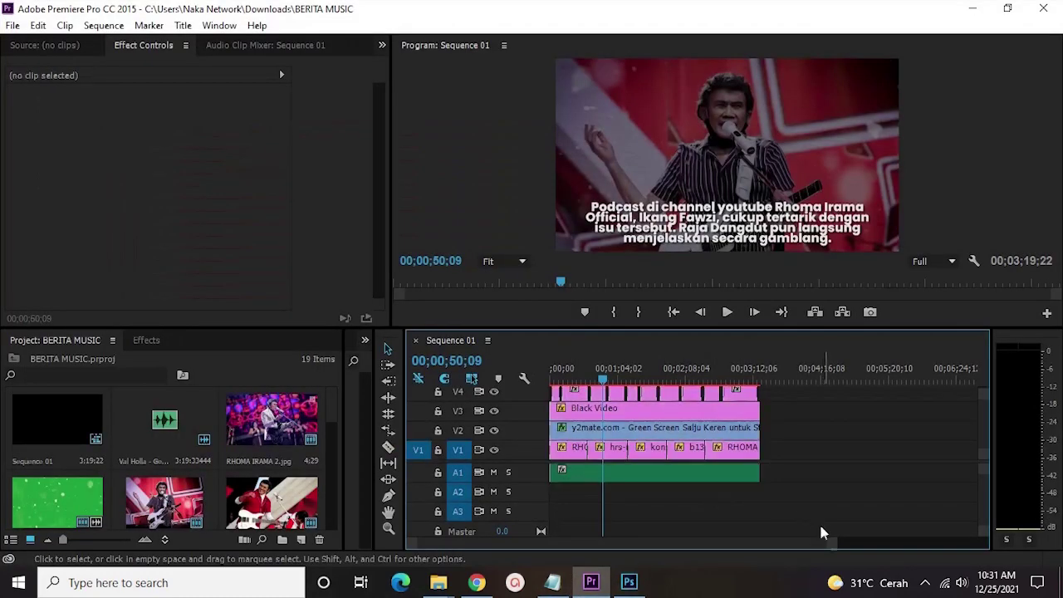
key(minus)
key(equal)
key(equal)
key(equal)
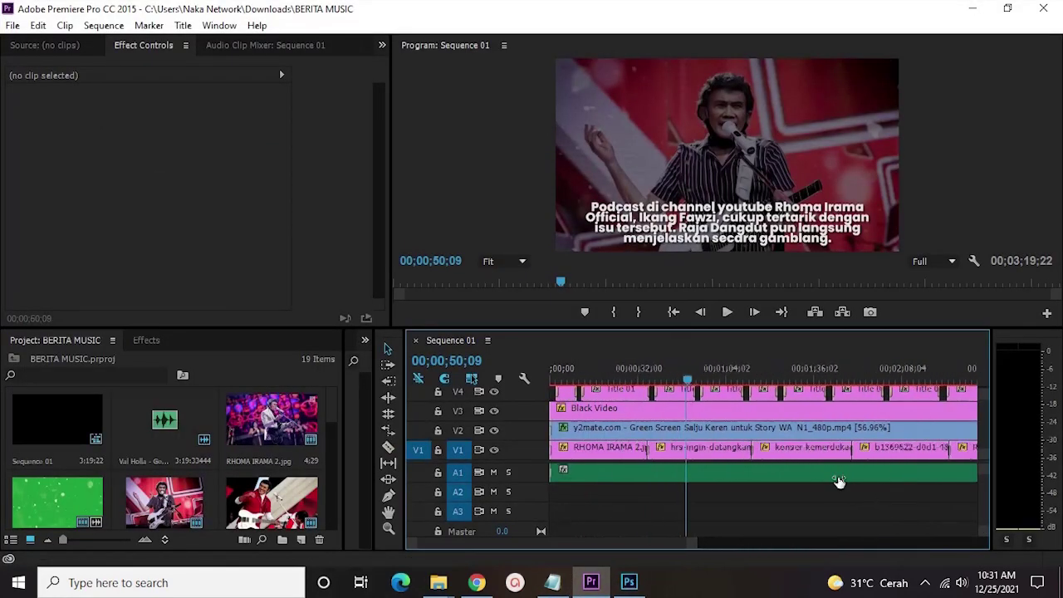
click(656, 369)
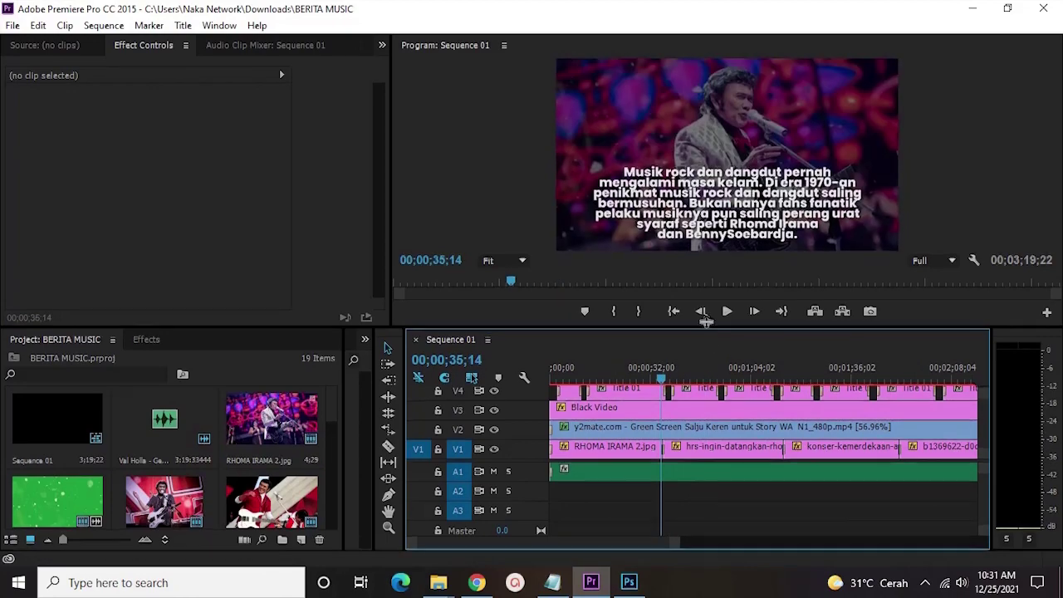
Glance at the Photoshop thumbnail, return to Premiere Pro and preview Sequence 01 up to 00;00;56;03
click(619, 584)
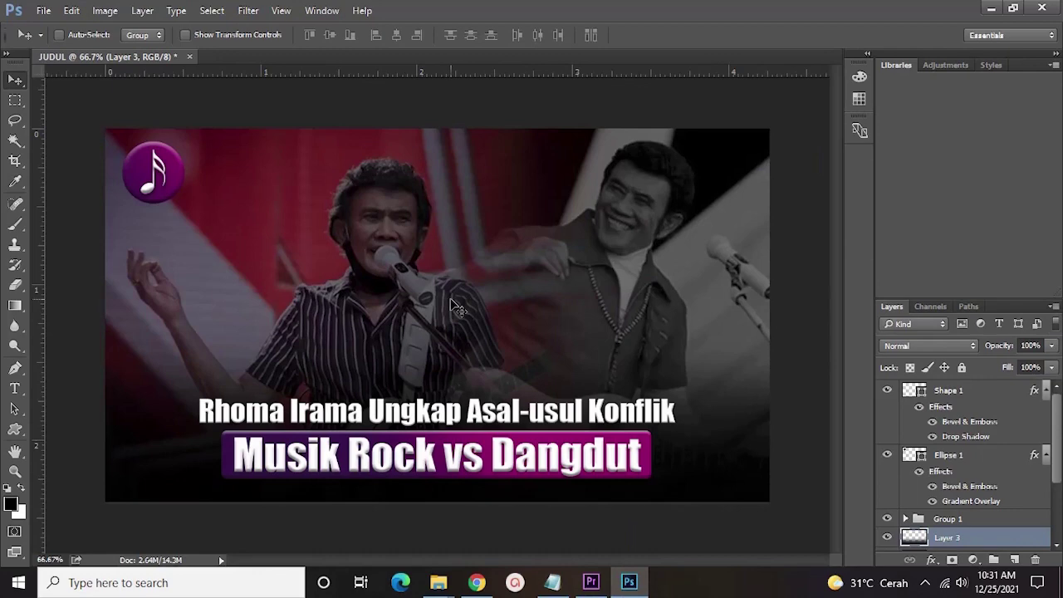
click(590, 582)
mouse_move(677, 544)
mouse_down()
mouse_move(977, 544)
mouse_move(675, 544)
mouse_up()
scroll(839, 446, down, 5)
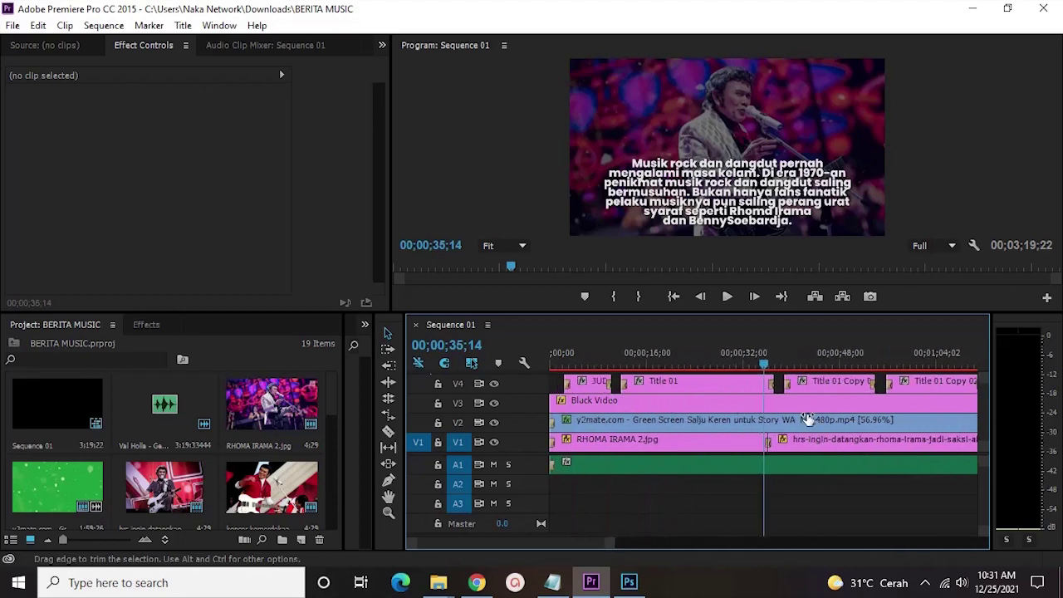
click(649, 356)
key(space)
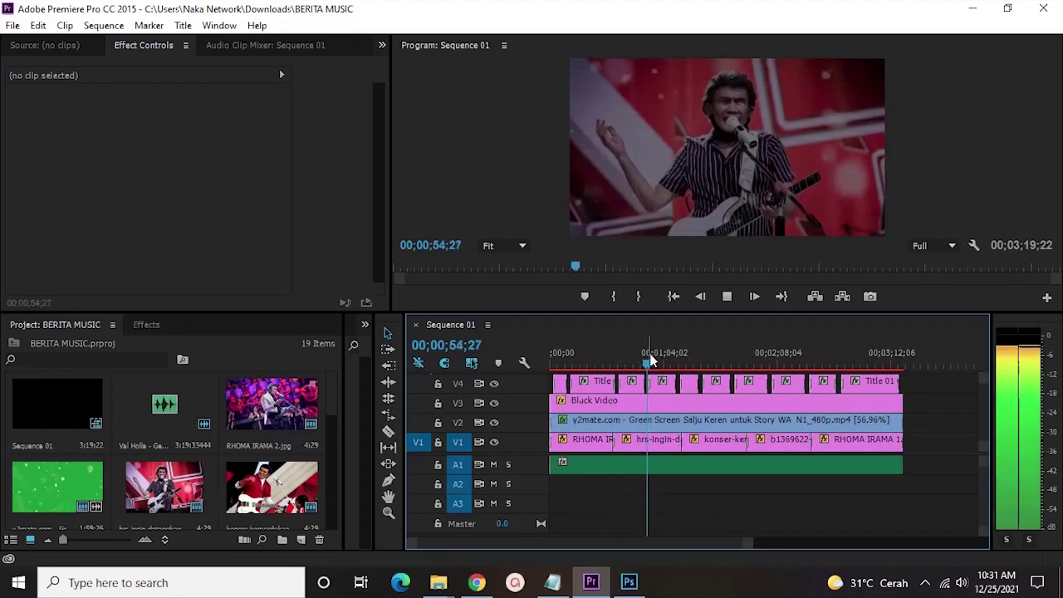
key(space)
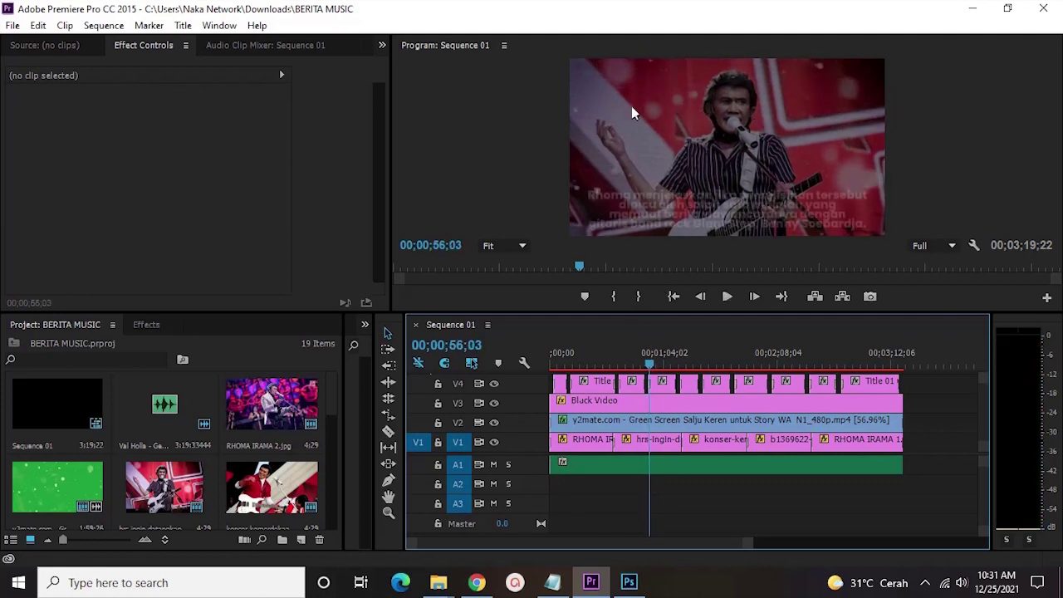
Select the second image clip on V1, preview its position and scale animation up to 00;01;08;26 and deselect it
click(672, 440)
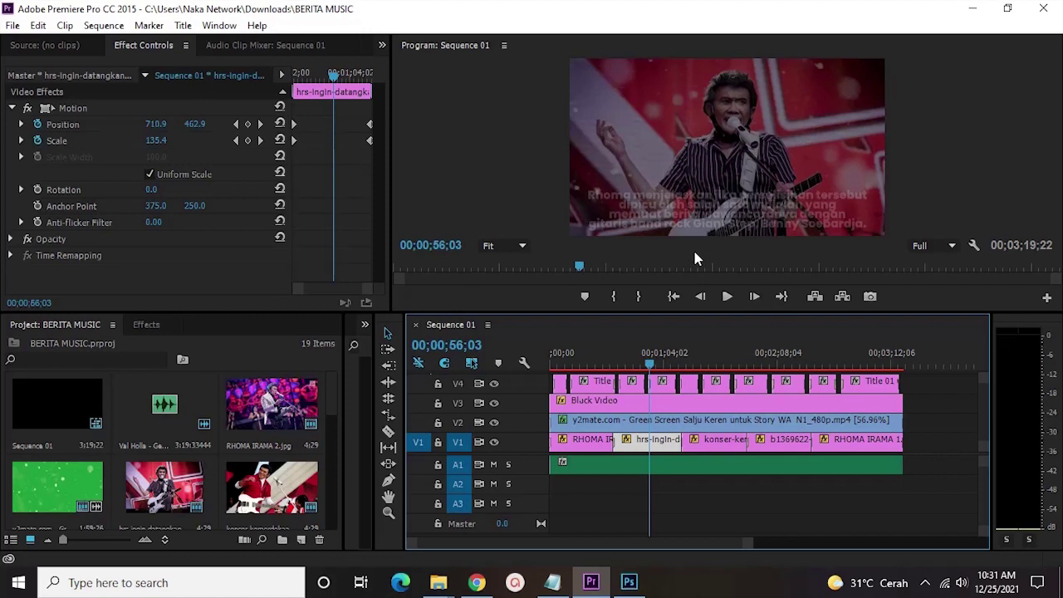
key(space)
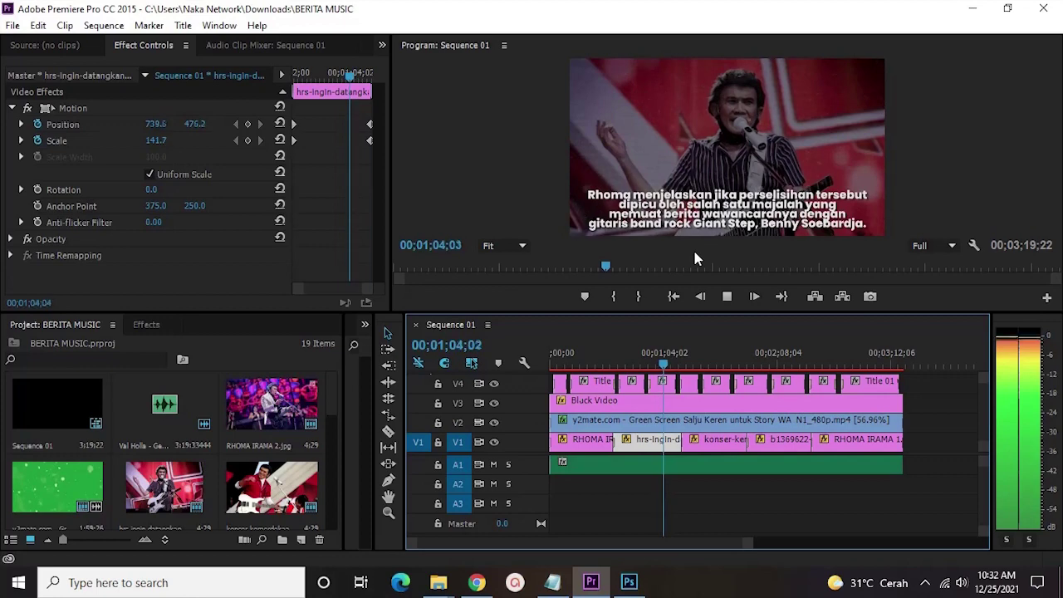
click(700, 296)
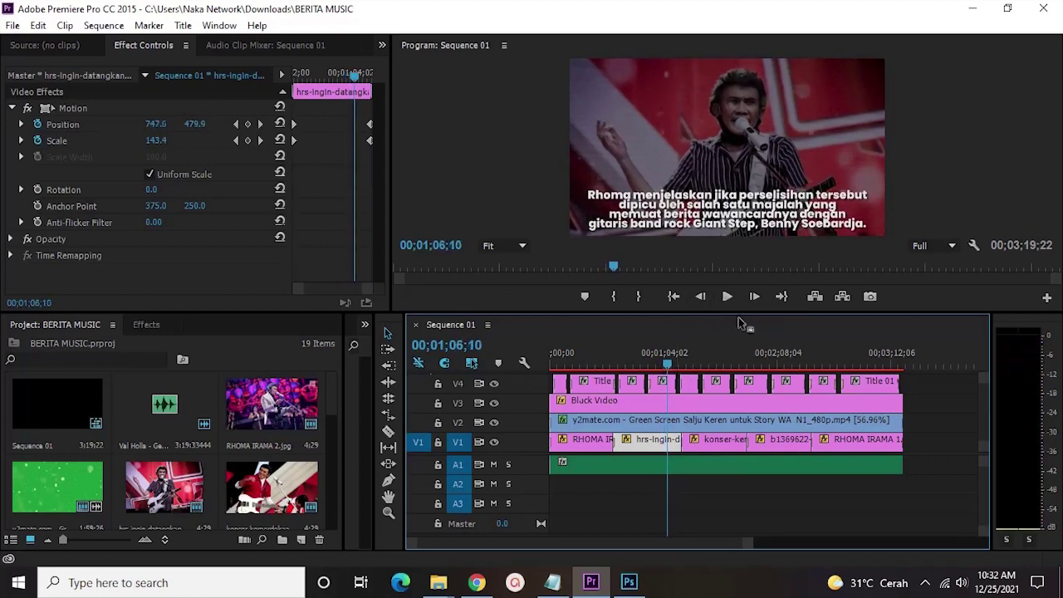
key(space)
drag(739, 319, 733, 326)
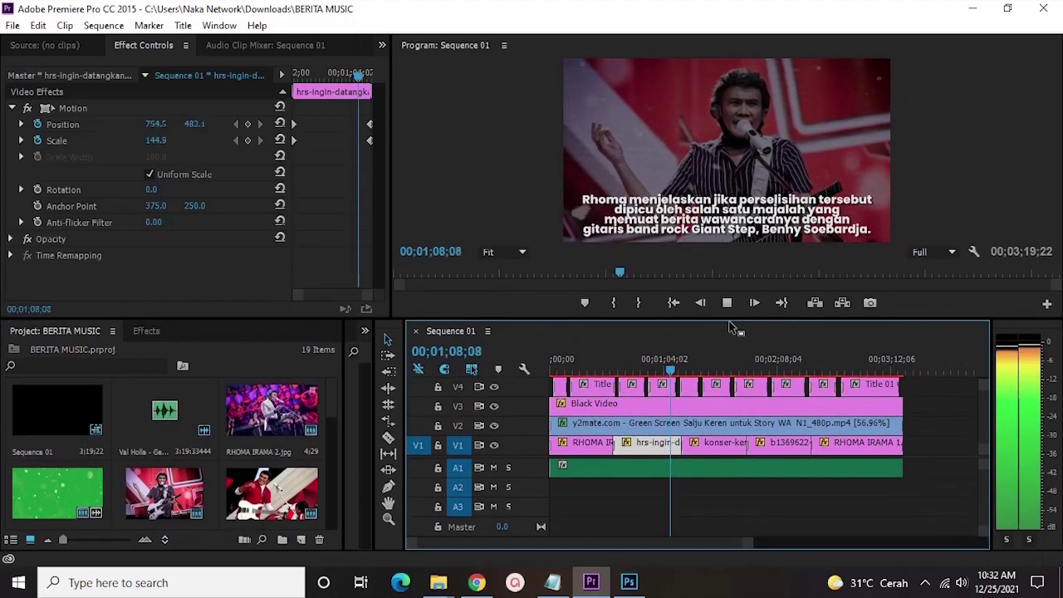
key(space)
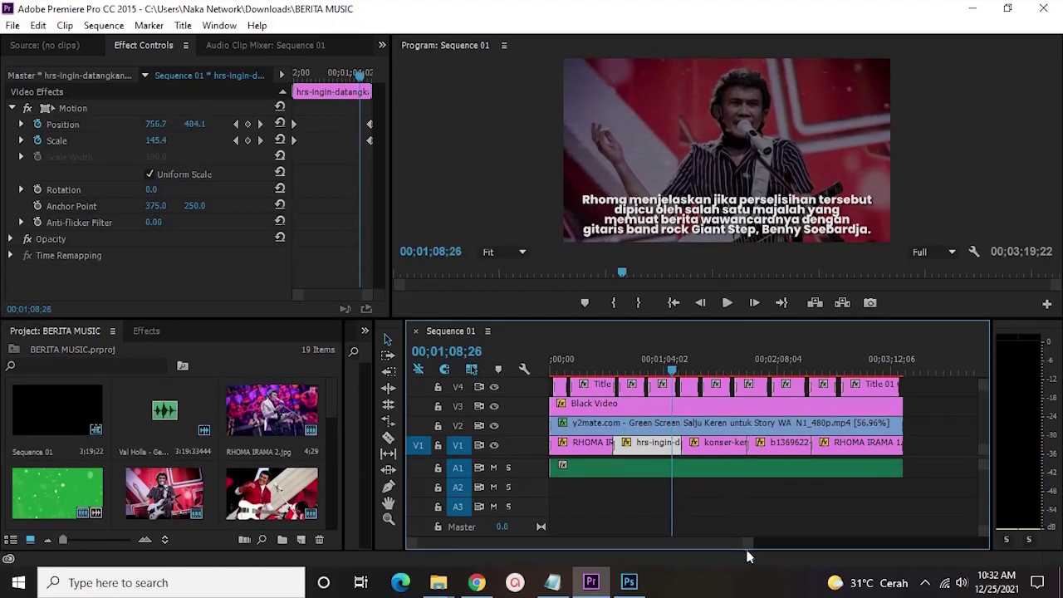
click(776, 490)
mouse_move(953, 505)
mouse_down()
mouse_move(549, 388)
mouse_move(947, 501)
mouse_up()
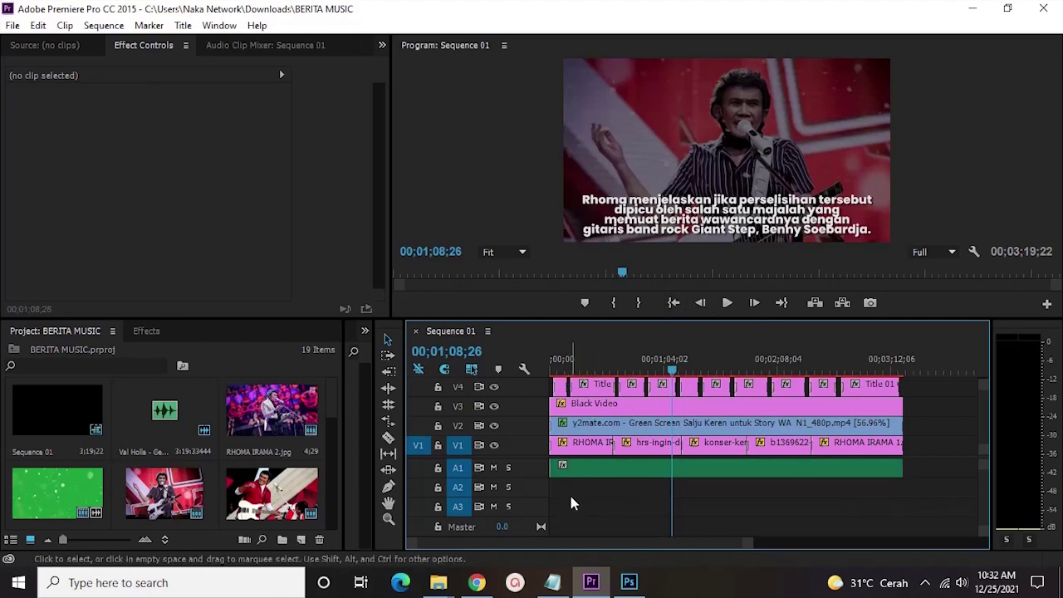
Check the Photoshop thumbnail again, return to Premiere Pro and review all Sequence 01 clips by selecting them and clearing the selection
click(628, 584)
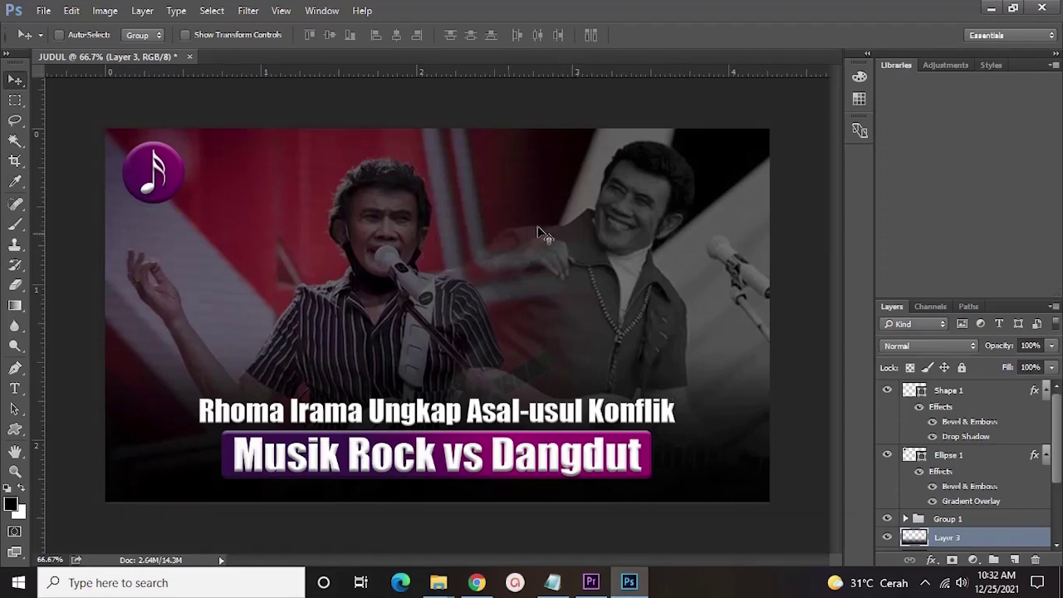
click(590, 582)
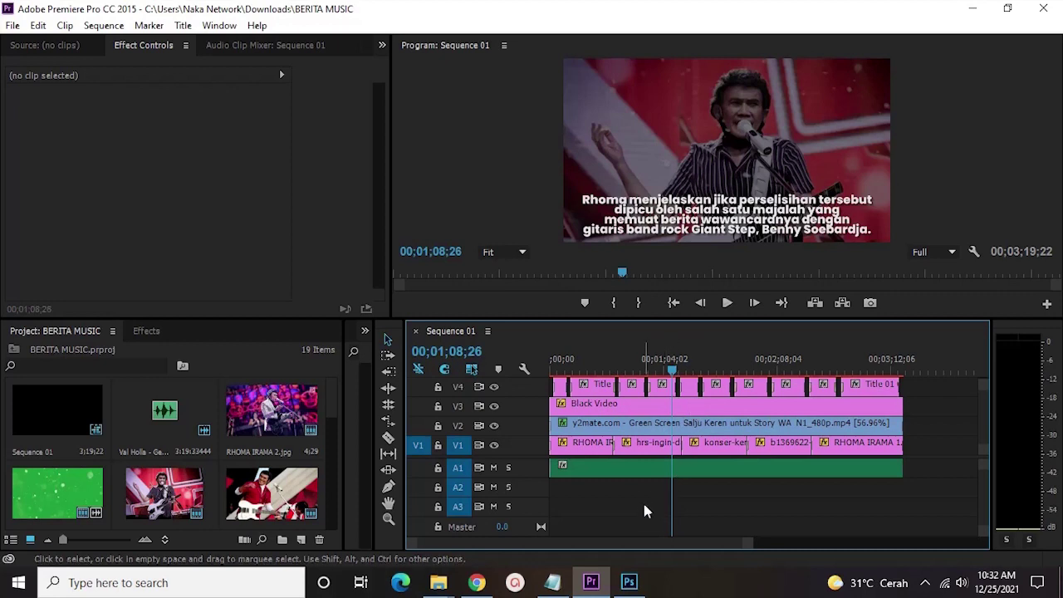
drag(927, 479, 550, 379)
drag(954, 486, 541, 366)
drag(964, 494, 890, 525)
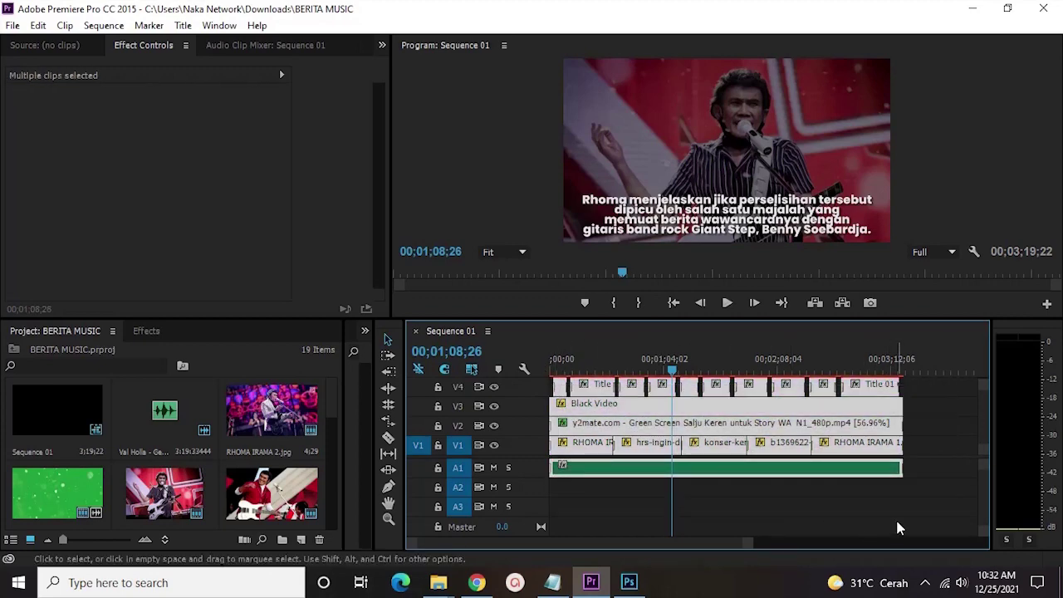
click(895, 517)
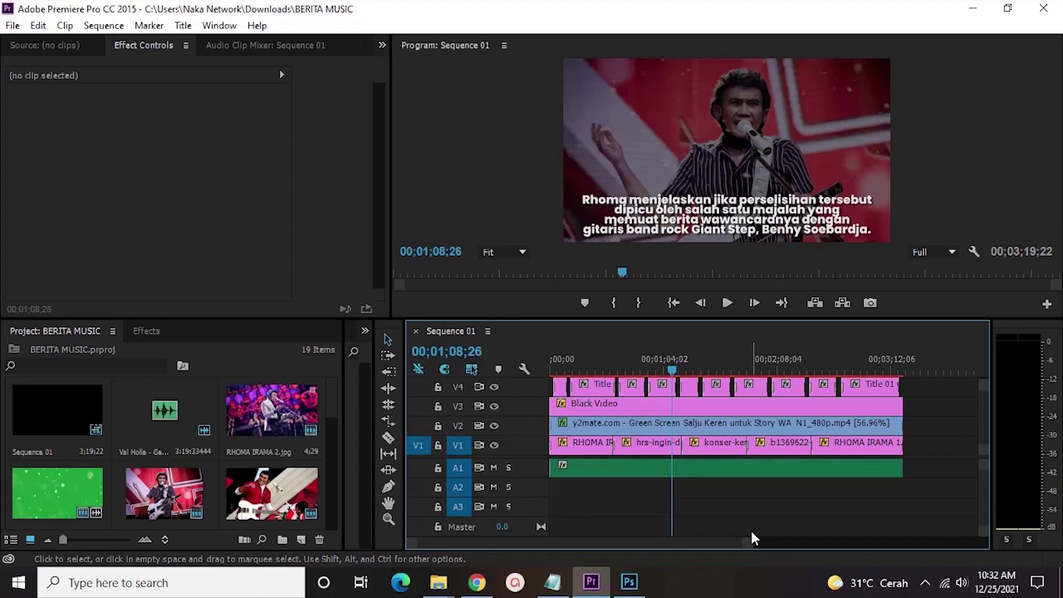
drag(746, 543, 847, 527)
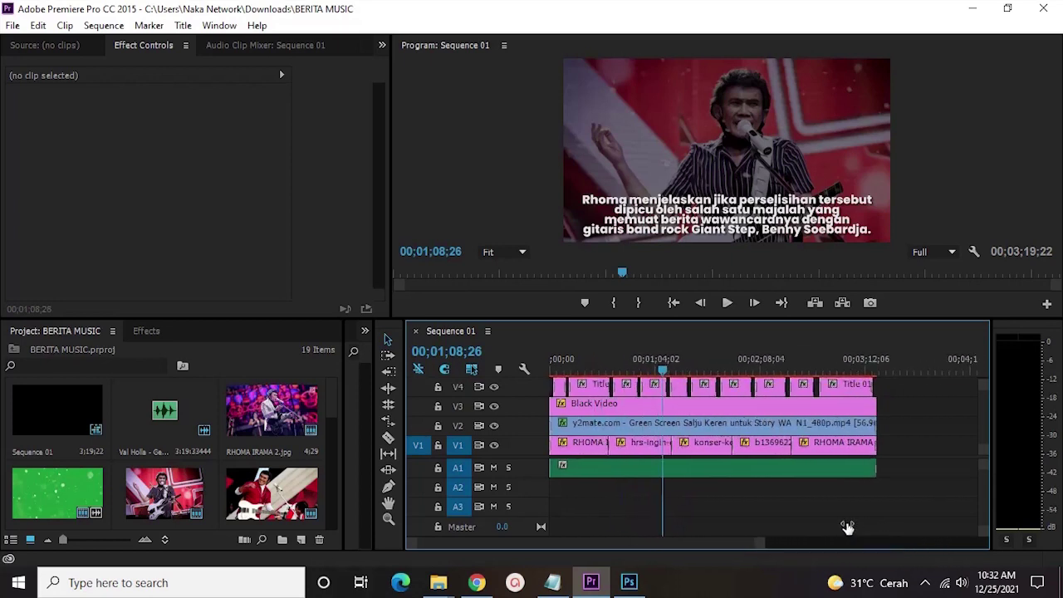